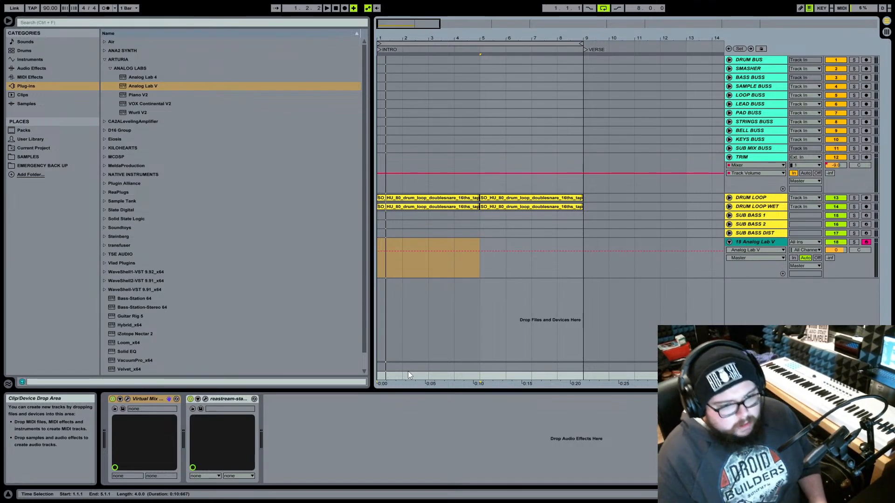
- Start playback from bar 1 with the Analog Lab V track selected and turn on the metronome
{"action": "left_click", "coordinate": [404, 211]}
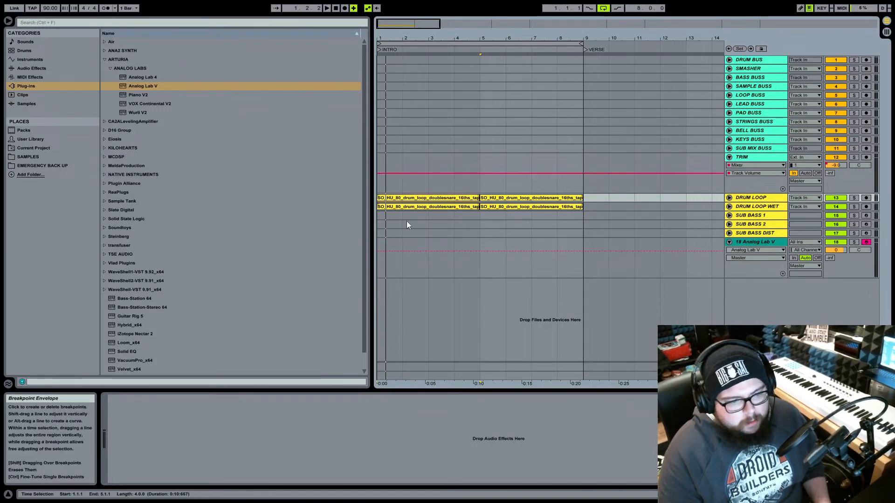
{"action": "left_click", "coordinate": [380, 246]}
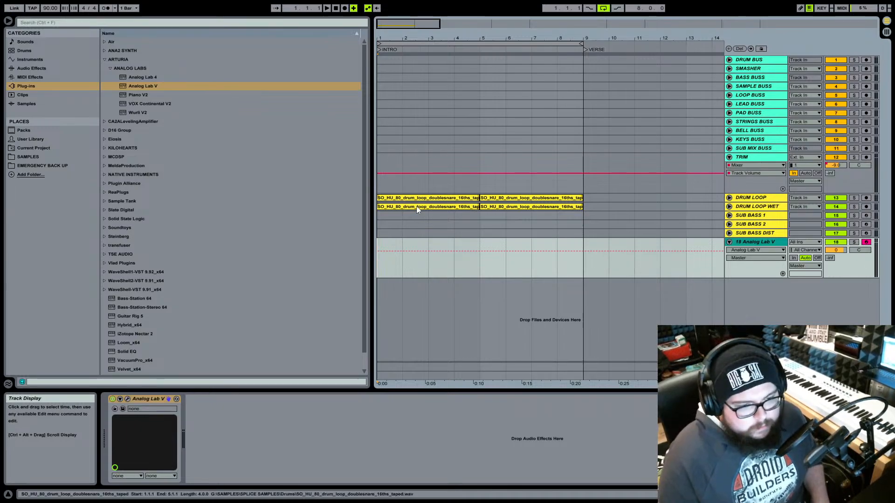
{"action": "key", "text": "space"}
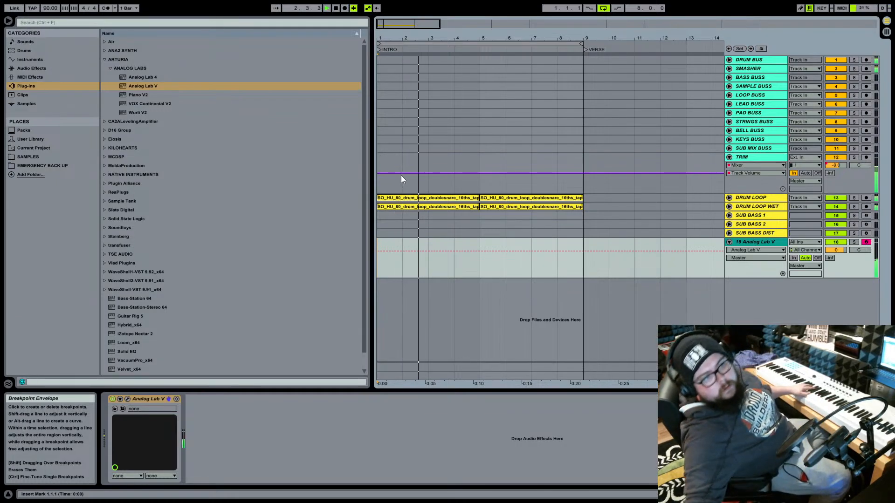
{"action": "left_click", "coordinate": [106, 9]}
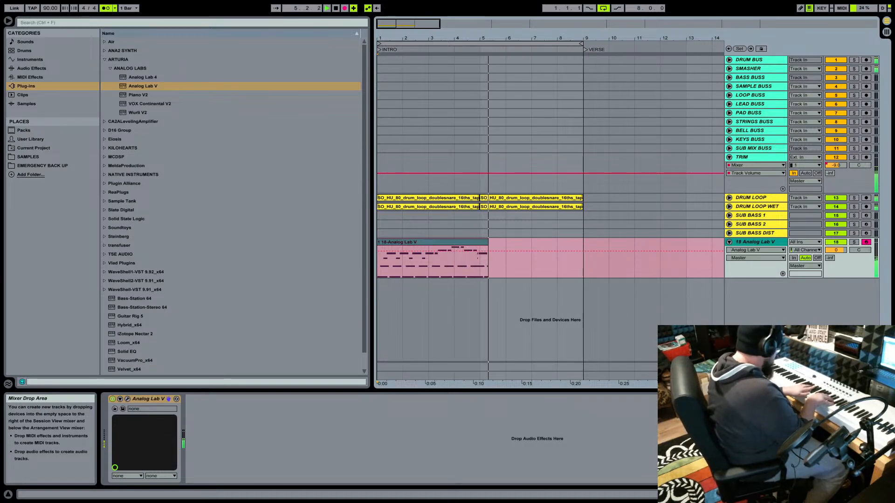
- Discard the current Analog Lab V take and record a new eight-bar part over the drum loop
{"action": "key", "text": "space"}
{"action": "key", "text": "ctrl+z"}
{"action": "key", "text": "F9"}
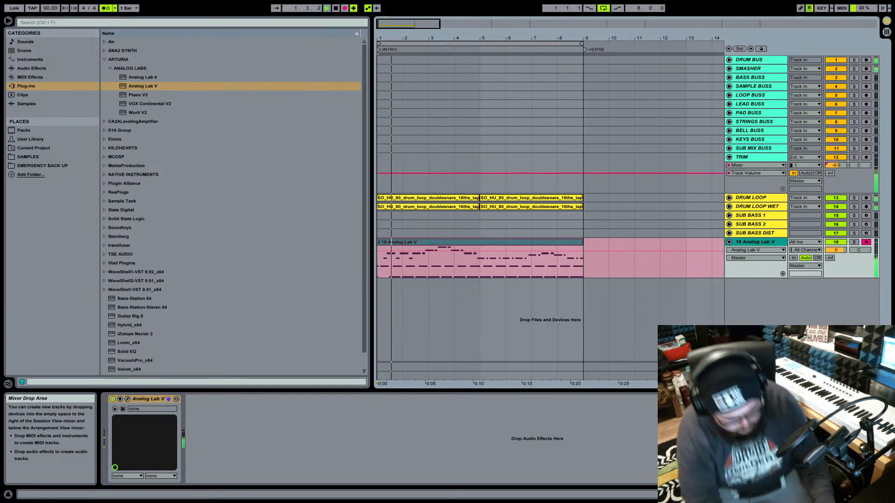
{"action": "key", "text": "F9"}
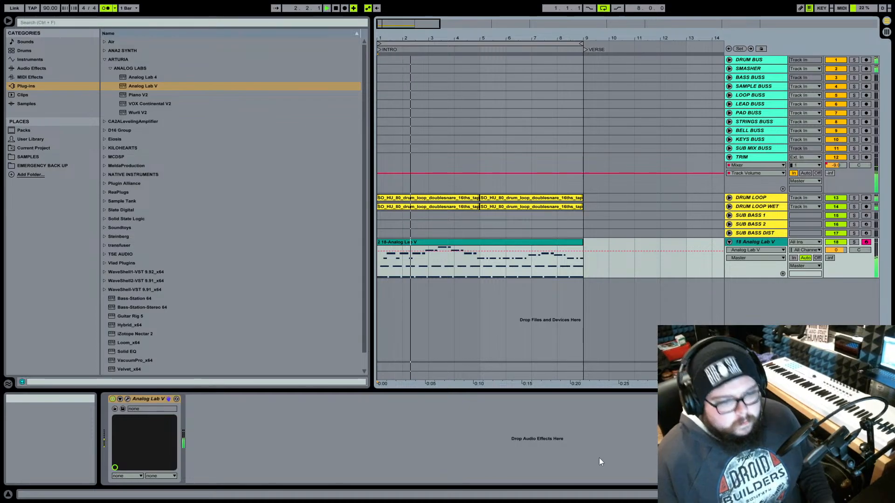
- Open the recorded Analog Lab V clip and lower the velocities of C3 at 4.3.4 to 69 and A2 at 6.3.4 to 62
{"action": "double_click", "coordinate": [480, 245]}
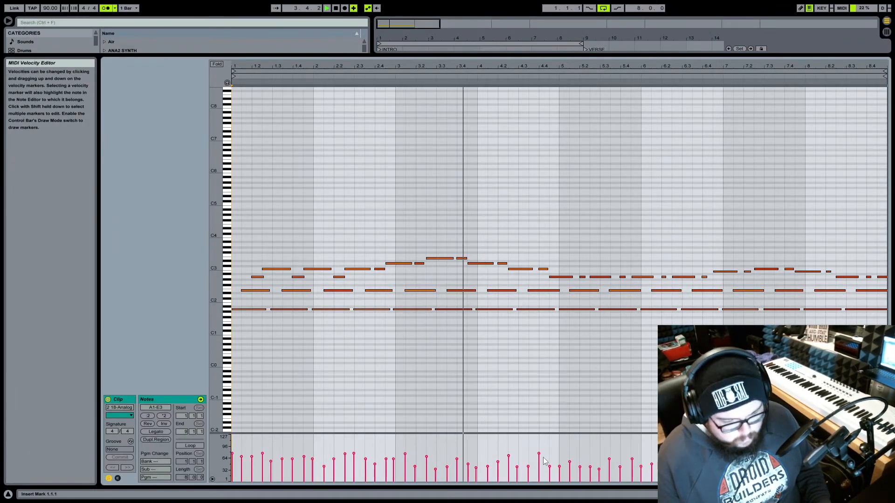
{"action": "left_click_drag", "start_coordinate": [539, 454], "coordinate": [540, 459]}
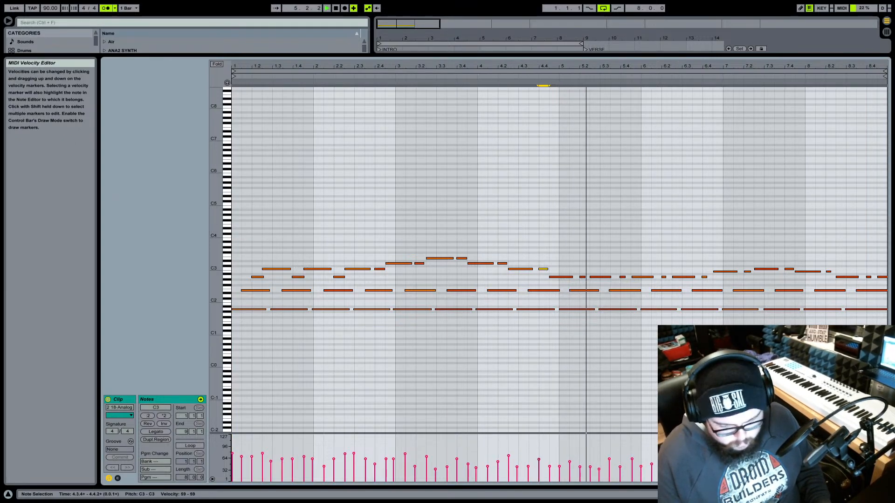
{"action": "left_click", "coordinate": [703, 460]}
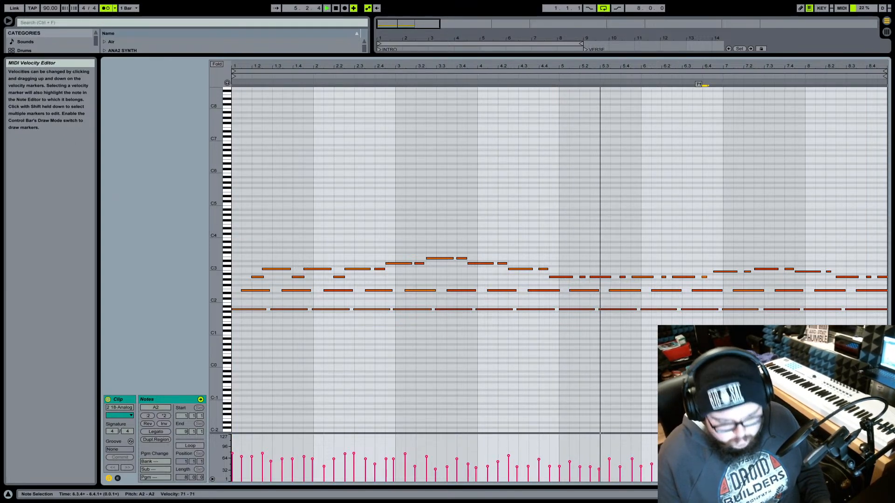
{"action": "left_click", "coordinate": [642, 470]}
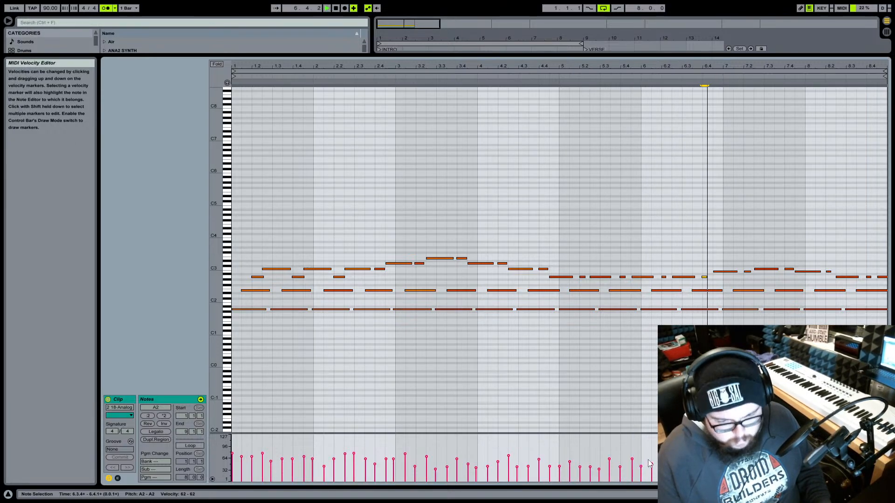
- Quantize all notes in the Analog Lab V clip and clear the note selection
{"action": "right_click", "coordinate": [532, 353]}
{"action": "left_click", "coordinate": [563, 208]}
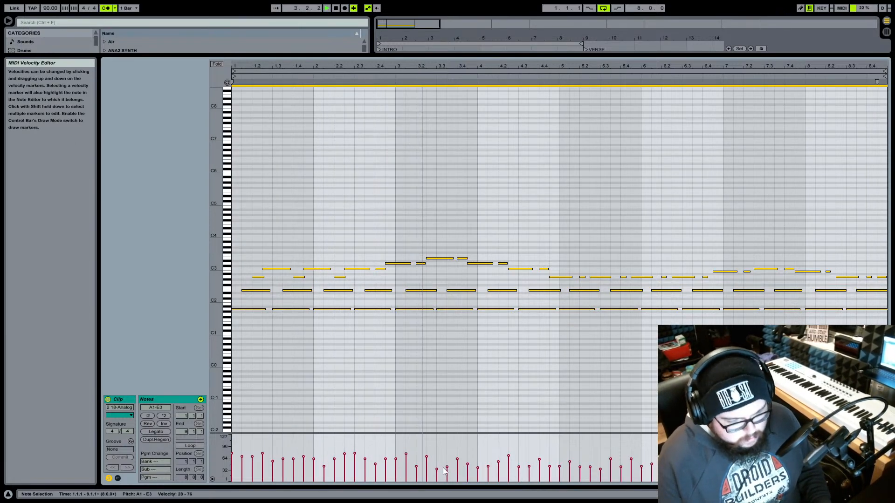
{"action": "mouse_move", "coordinate": [406, 459]}
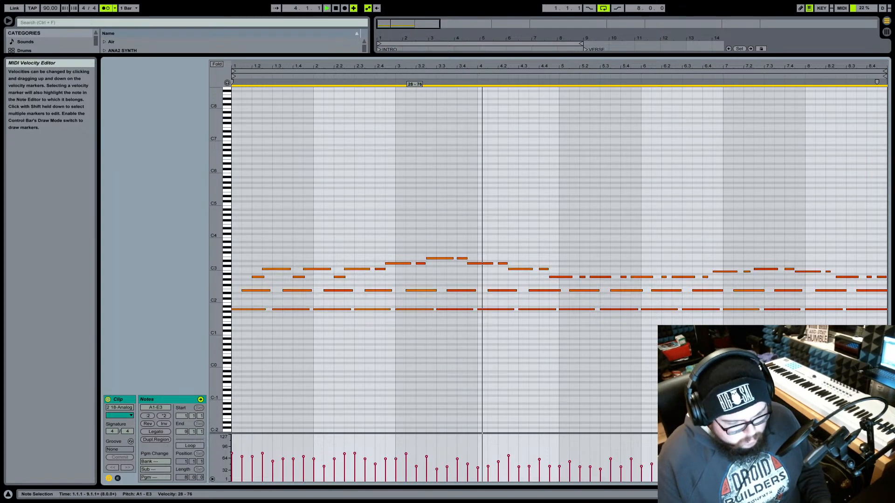
{"action": "left_click", "coordinate": [406, 455]}
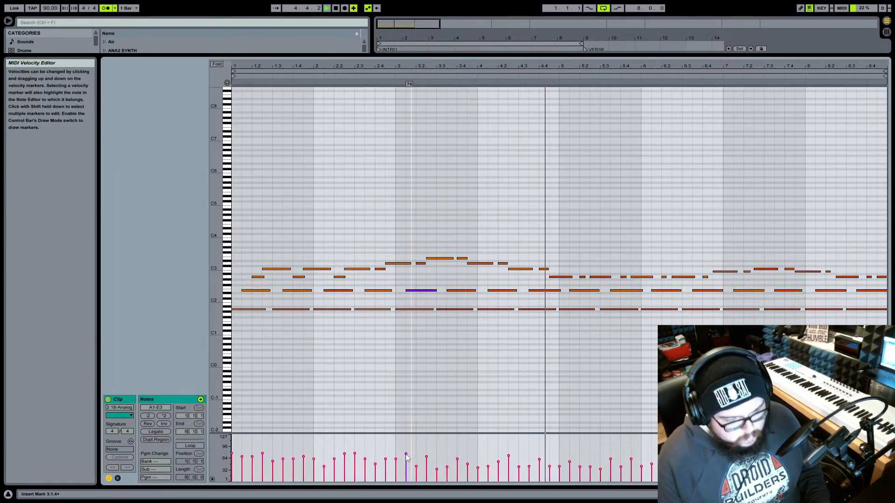
- Lower the loudest note velocities in bars 1 to 3, setting the E2 note at 3.1.3 to 69
{"action": "left_click_drag", "start_coordinate": [406, 455], "coordinate": [406, 457]}
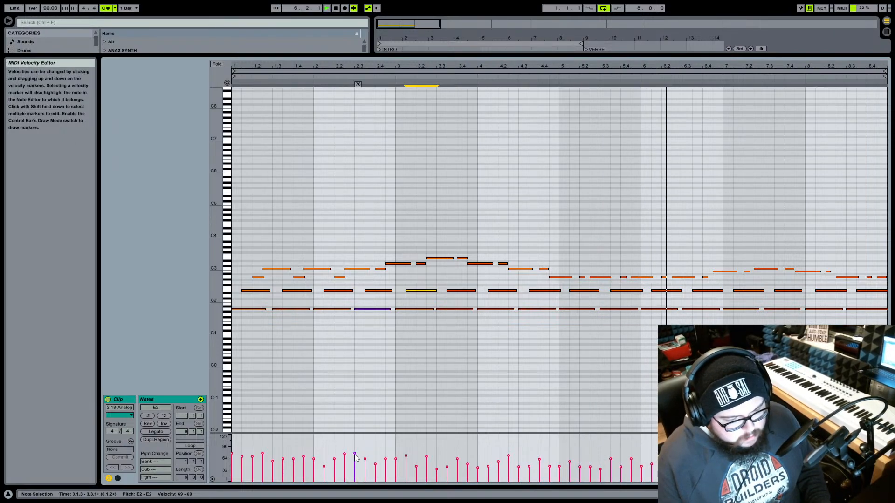
{"action": "left_click", "coordinate": [355, 455]}
{"action": "left_click", "coordinate": [346, 455]}
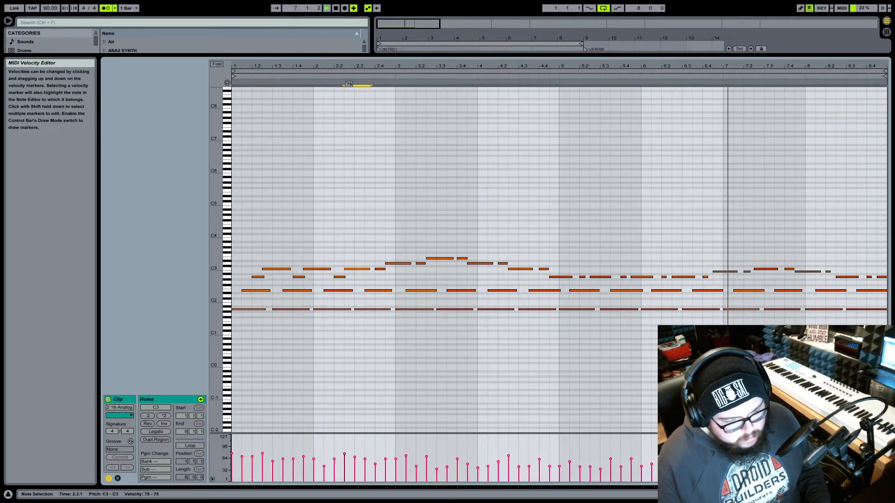
{"action": "left_click", "coordinate": [263, 459]}
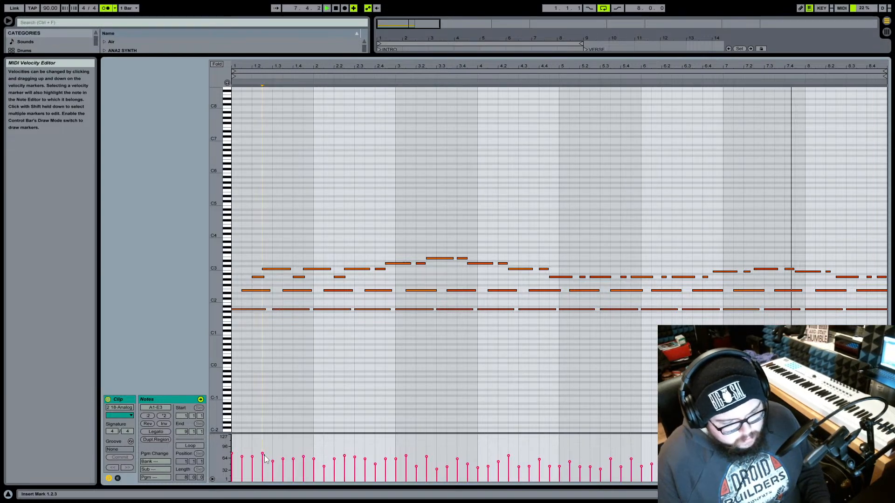
{"action": "left_click", "coordinate": [263, 457]}
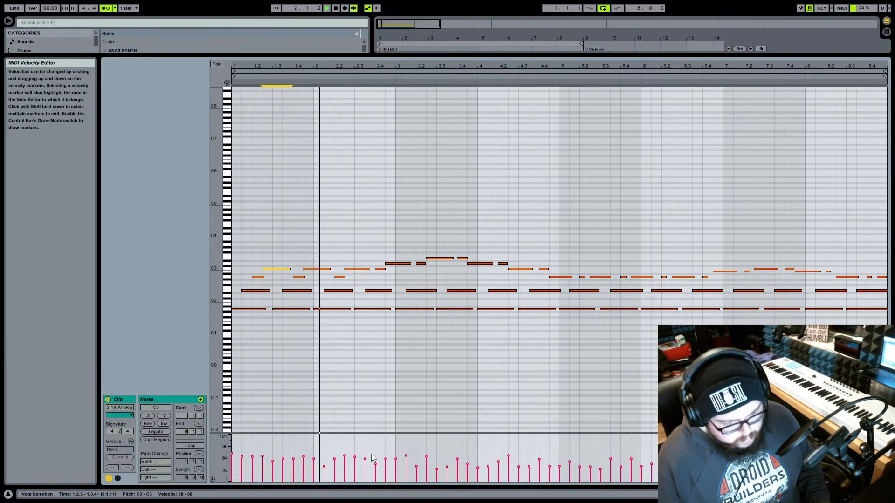
- Raise the quiet note velocities in bars 2 to 4, setting A1 at 4.3.1 to 47 and A2 at 4.4.3 to 49
{"action": "left_click", "coordinate": [324, 467]}
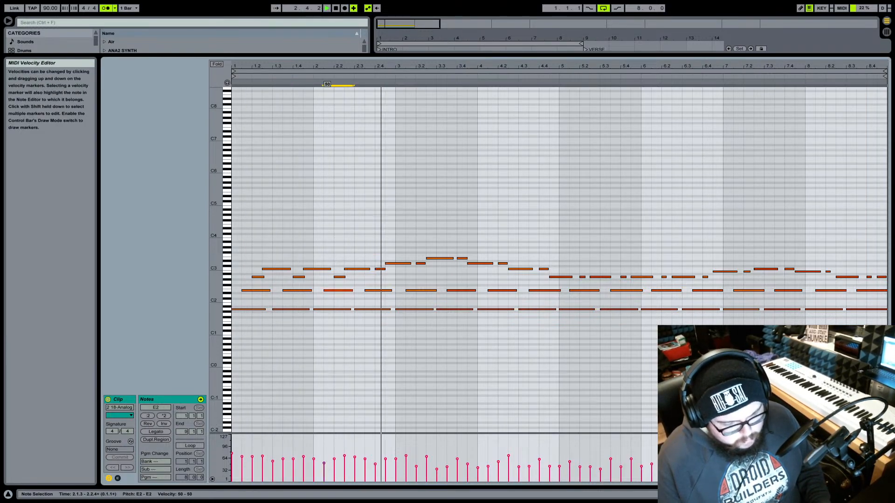
{"action": "left_click_drag", "start_coordinate": [375, 464], "coordinate": [375, 464]}
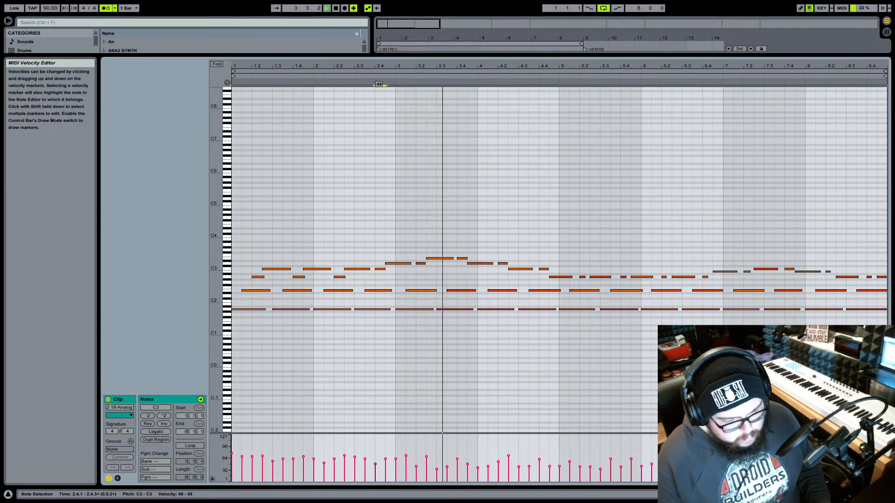
{"action": "left_click_drag", "start_coordinate": [436, 469], "coordinate": [488, 464]}
{"action": "left_click", "coordinate": [478, 468]}
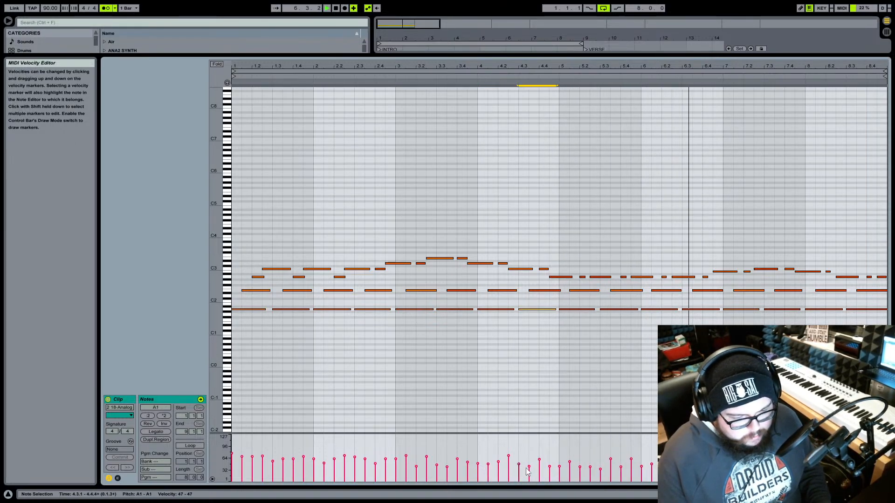
{"action": "left_click", "coordinate": [550, 469]}
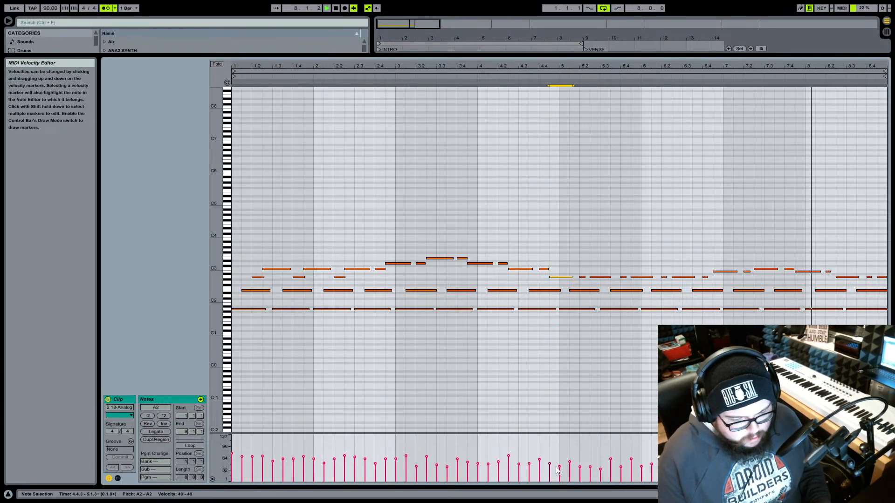
- Raise the quiet note velocities in bars 5 and 6, setting A1 at 6.1.1 to 49 and E2 at 6.3.3 to 44
{"action": "left_click", "coordinate": [580, 468]}
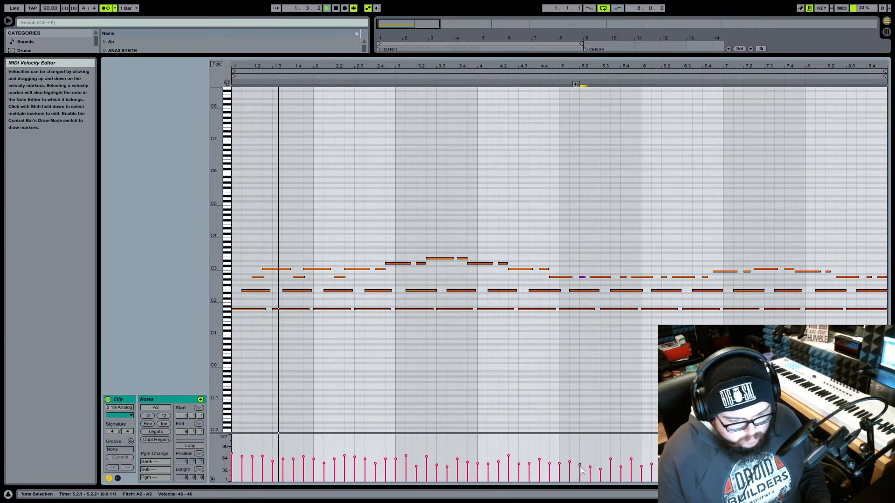
{"action": "left_click", "coordinate": [601, 468]}
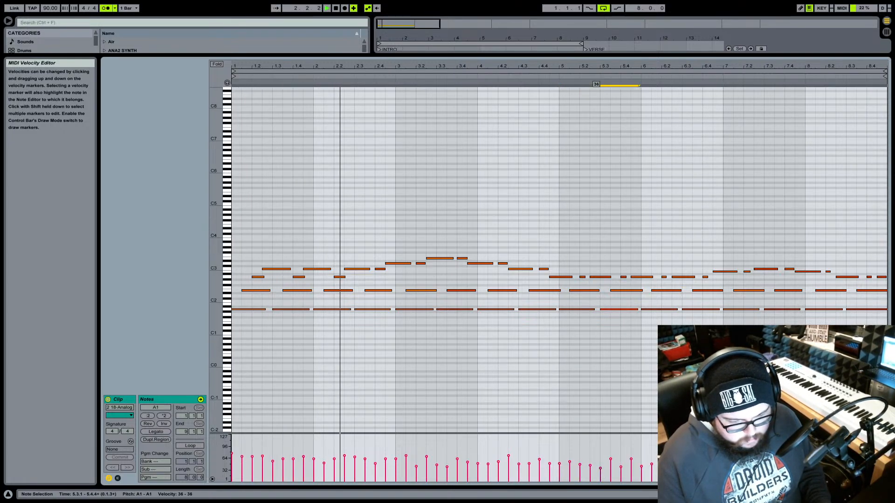
{"action": "left_click", "coordinate": [641, 467]}
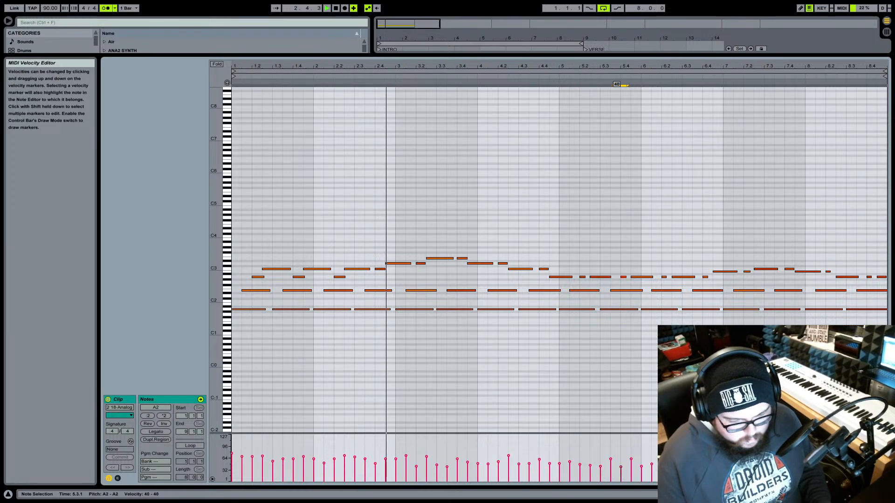
{"action": "left_click", "coordinate": [641, 465]}
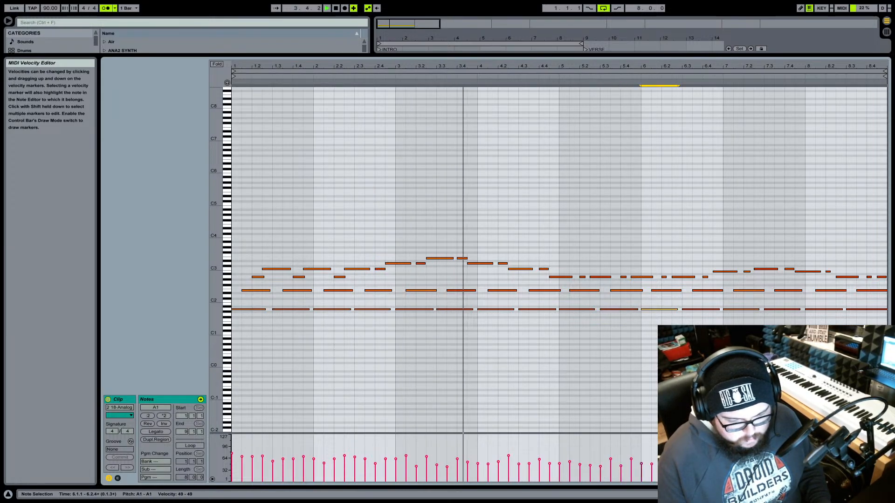
{"action": "left_click", "coordinate": [682, 468]}
{"action": "left_click", "coordinate": [693, 466]}
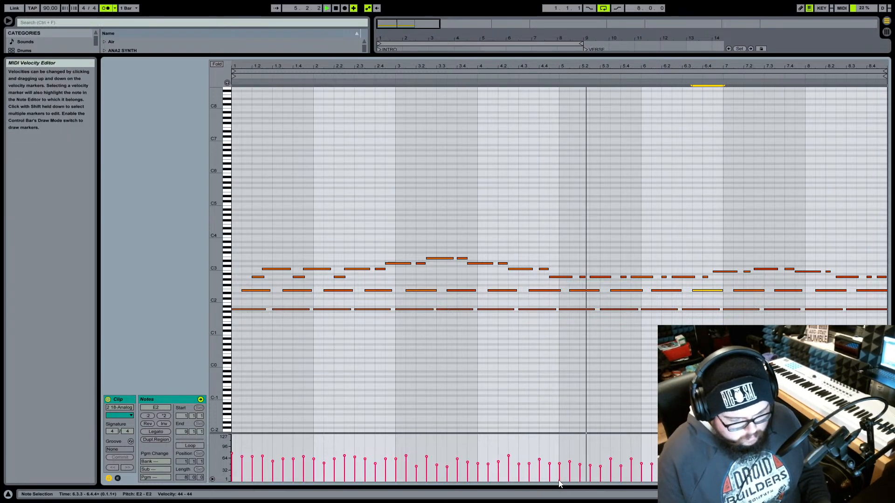
- Raise the quiet note velocities in bars 7 and 8, setting C3 at 7.2.3 to 44, and close the note editor
{"action": "left_click", "coordinate": [764, 470]}
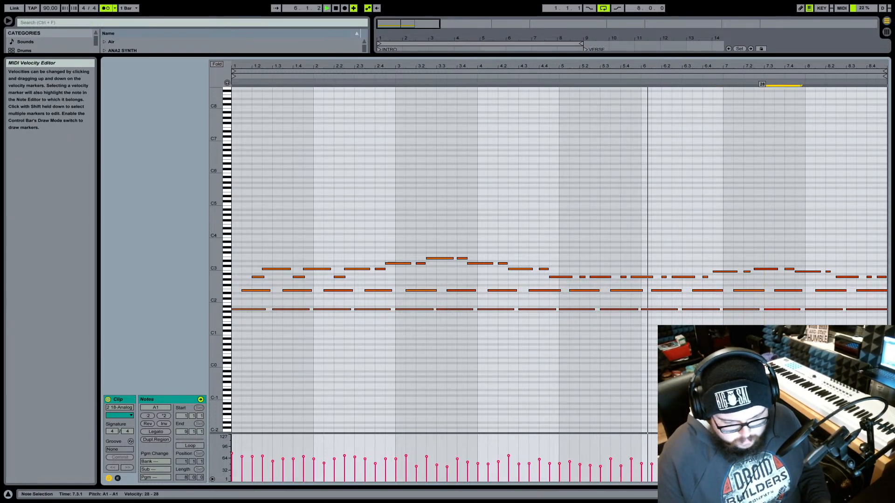
{"action": "left_click_drag", "start_coordinate": [764, 471], "coordinate": [764, 467]}
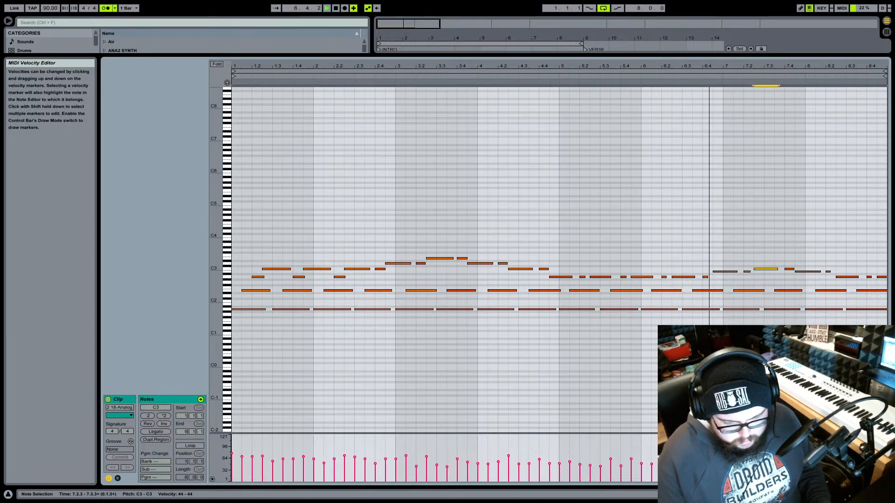
{"action": "left_click", "coordinate": [775, 467]}
{"action": "left_click", "coordinate": [846, 469]}
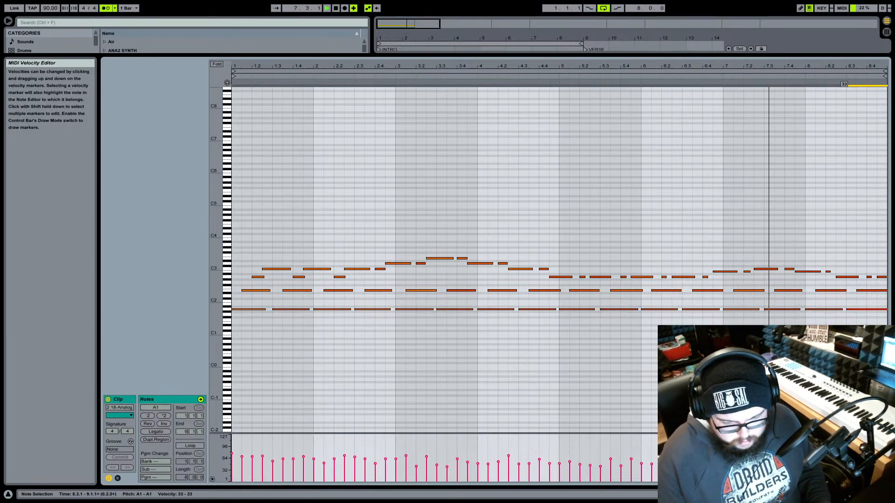
{"action": "left_click", "coordinate": [837, 464]}
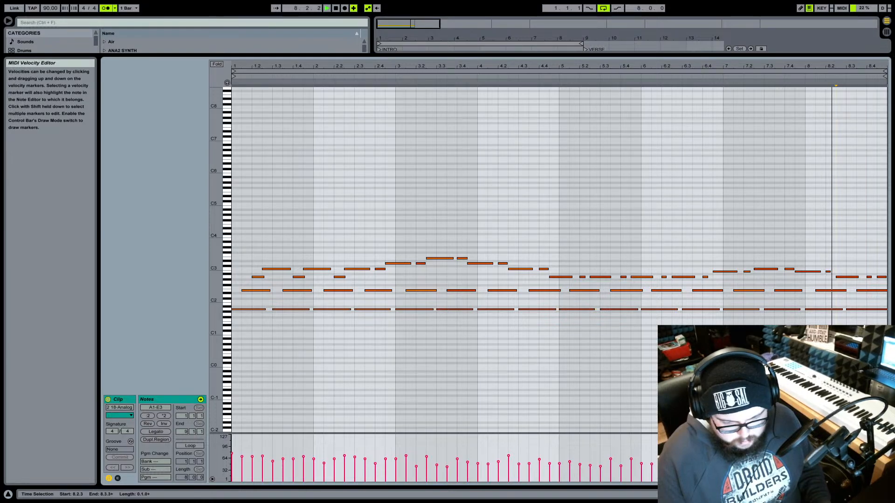
{"action": "left_click", "coordinate": [888, 494]}
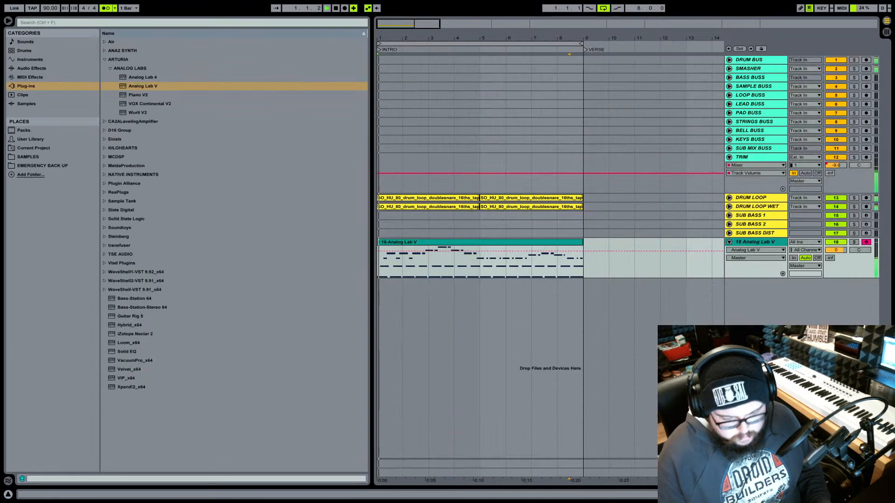
- Rename the Analog Lab V track to EP
{"action": "left_click", "coordinate": [762, 244]}
{"action": "key", "text": "ctrl+r"}
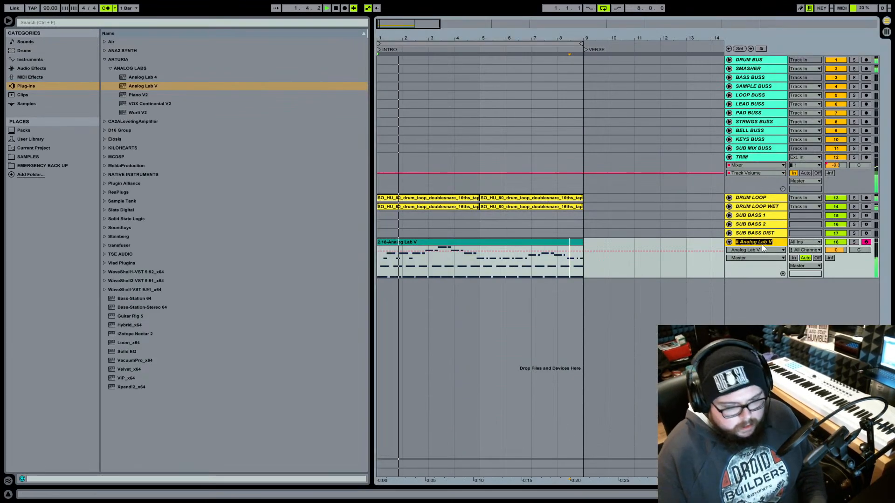
{"action": "type", "text": "ep"}
{"action": "key", "text": "Return"}
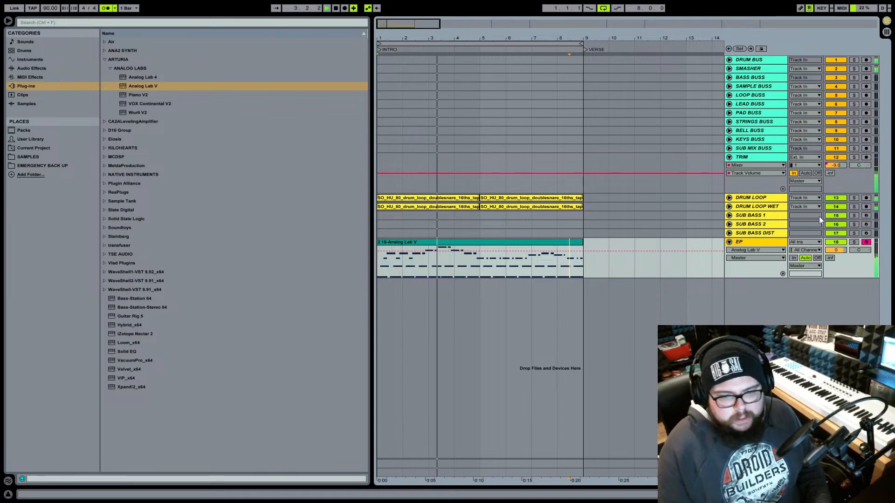
- Arm the SUB BASS 1 track for recording and return the playback start to bar 1
{"action": "left_click", "coordinate": [764, 217]}
{"action": "left_click", "coordinate": [867, 216]}
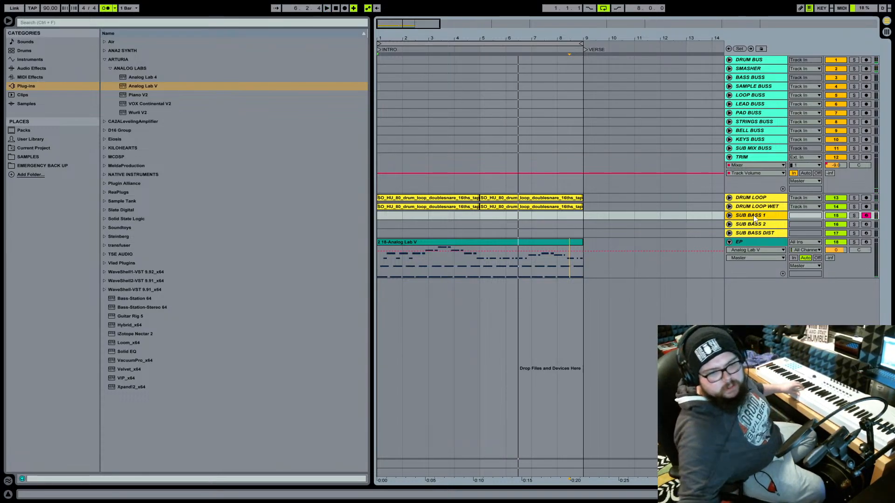
{"action": "left_click", "coordinate": [380, 289]}
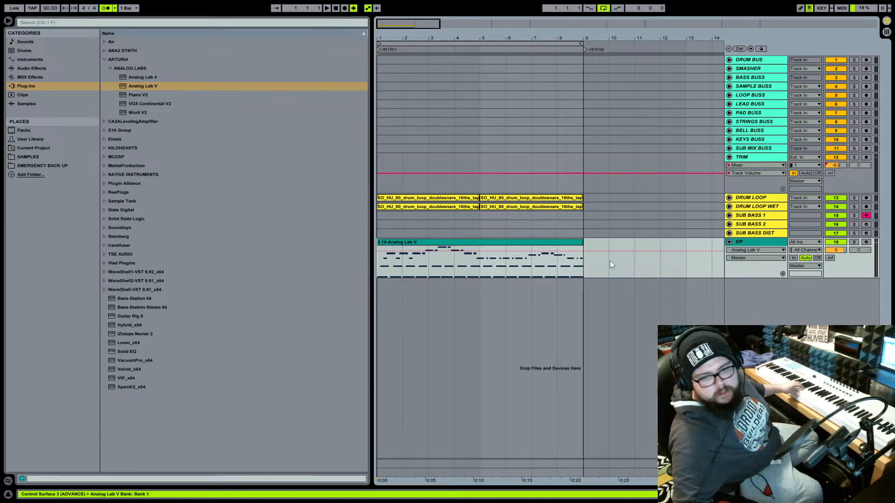
- Select the SUB BASS 1 track and unfold it in the arrangement
{"action": "left_click", "coordinate": [749, 216]}
{"action": "left_click", "coordinate": [729, 215]}
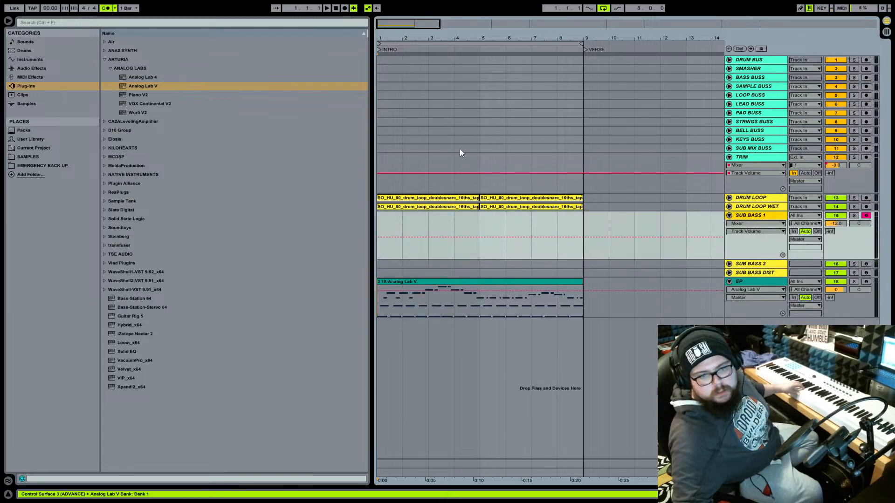
- Try recording two sub bass takes over the eight-bar intro loop on SUB BASS 1, undoing each one
{"action": "left_click", "coordinate": [345, 9]}
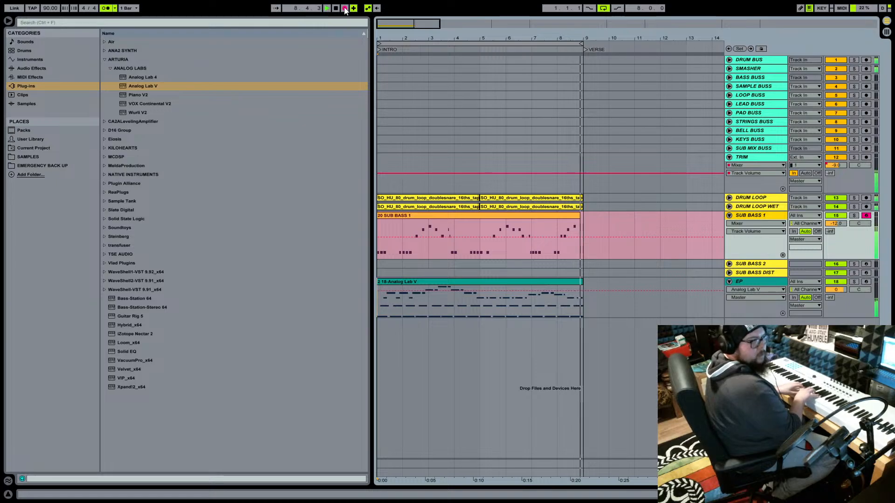
{"action": "left_click", "coordinate": [345, 9]}
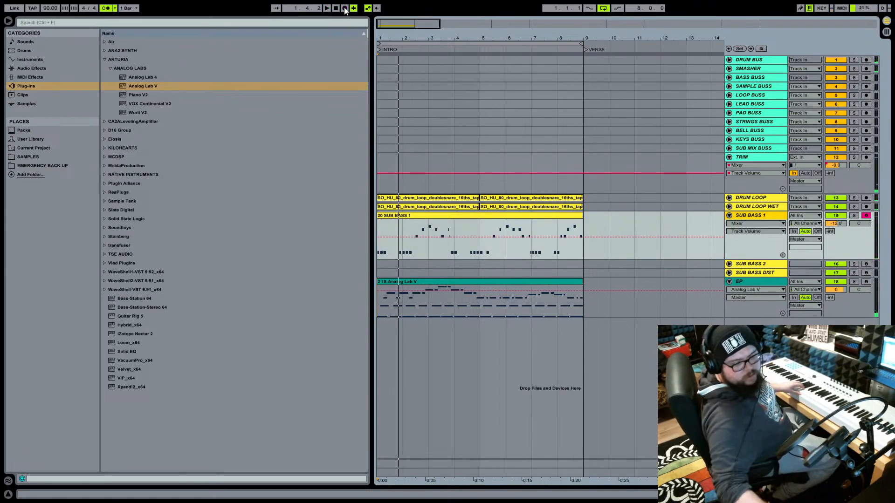
{"action": "key", "text": "ctrl+z"}
{"action": "left_click", "coordinate": [345, 8]}
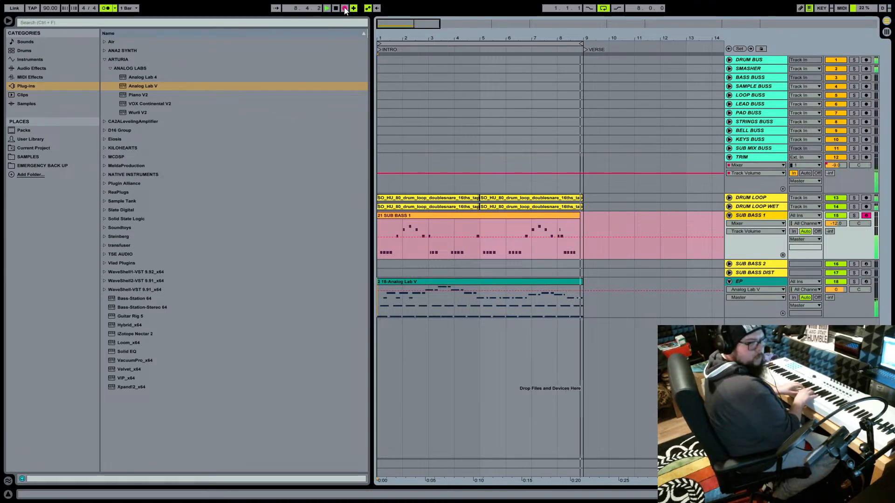
{"action": "left_click", "coordinate": [345, 8]}
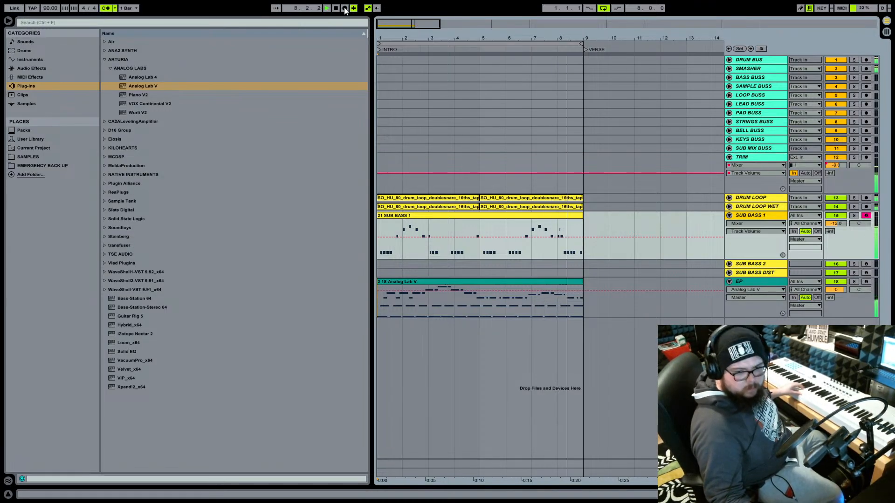
{"action": "key", "text": "space"}
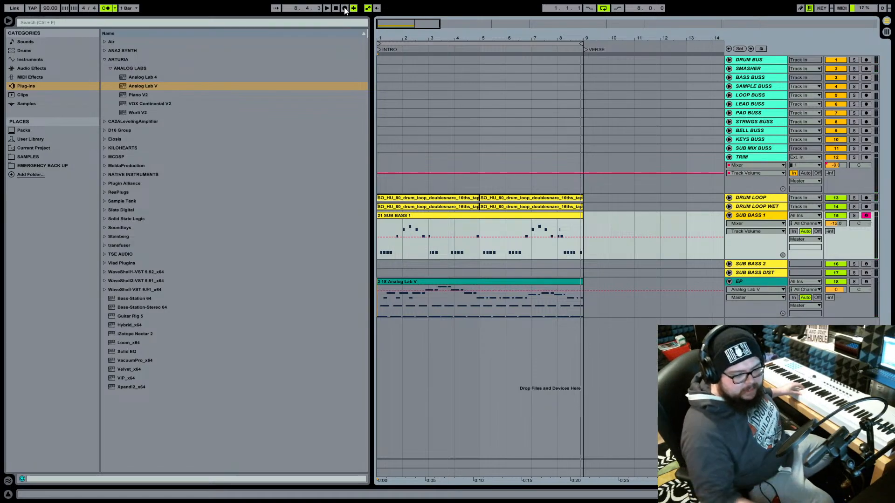
{"action": "key", "text": "ctrl+z"}
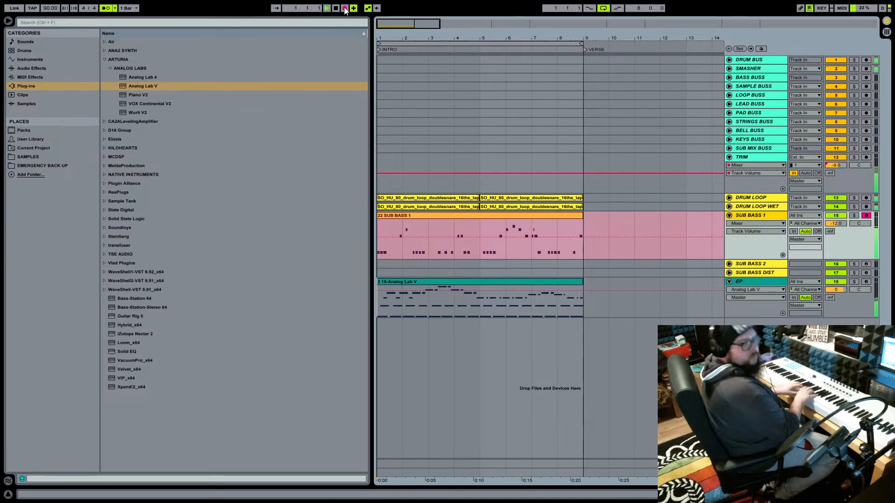
- Record a fresh eight-bar sub bass take on SUB BASS 1 and open its clip in the note editor
{"action": "left_click", "coordinate": [345, 9]}
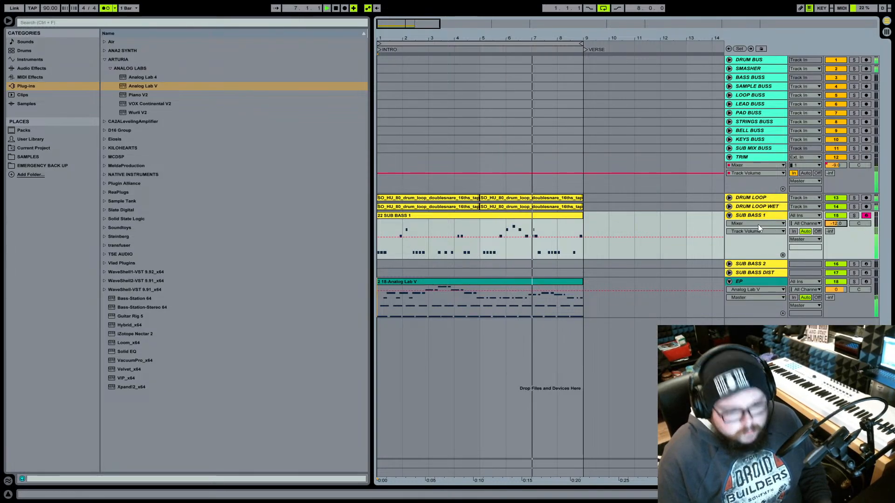
{"action": "left_click", "coordinate": [567, 217]}
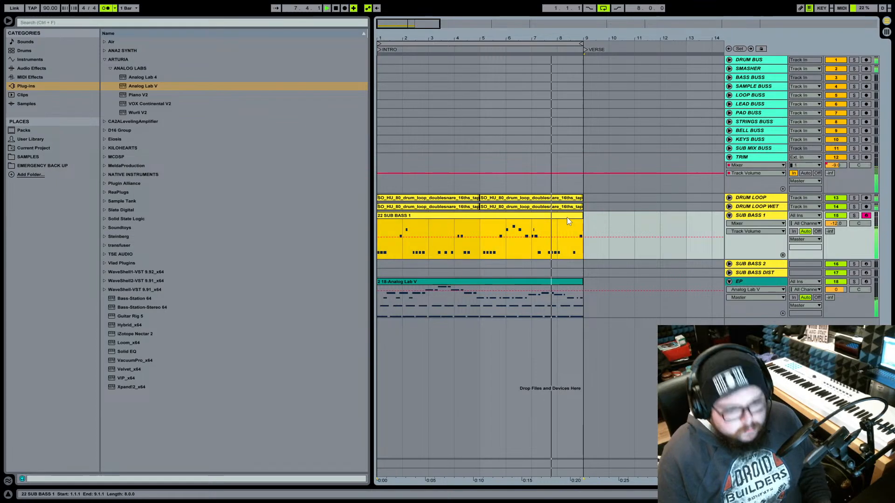
{"action": "double_click", "coordinate": [567, 217]}
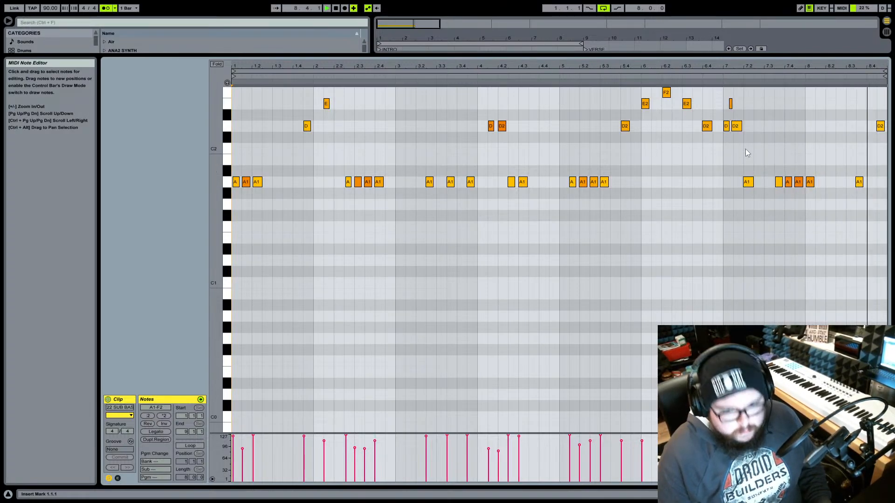
- Try an extra A1 note at 7.2.4 in the sub bass clip, remove it again and close the note editor
{"action": "double_click", "coordinate": [758, 182]}
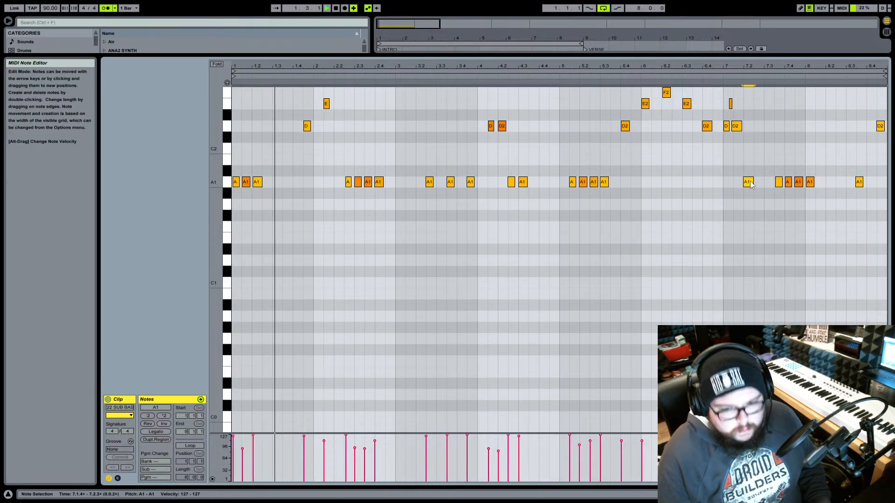
{"action": "left_click_drag", "start_coordinate": [758, 182], "coordinate": [770, 183]}
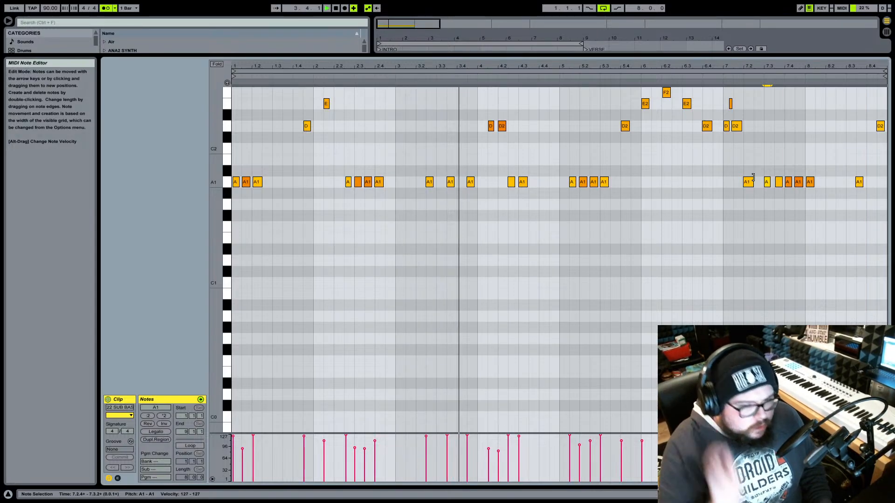
{"action": "left_click_drag", "start_coordinate": [740, 66], "coordinate": [688, 67]}
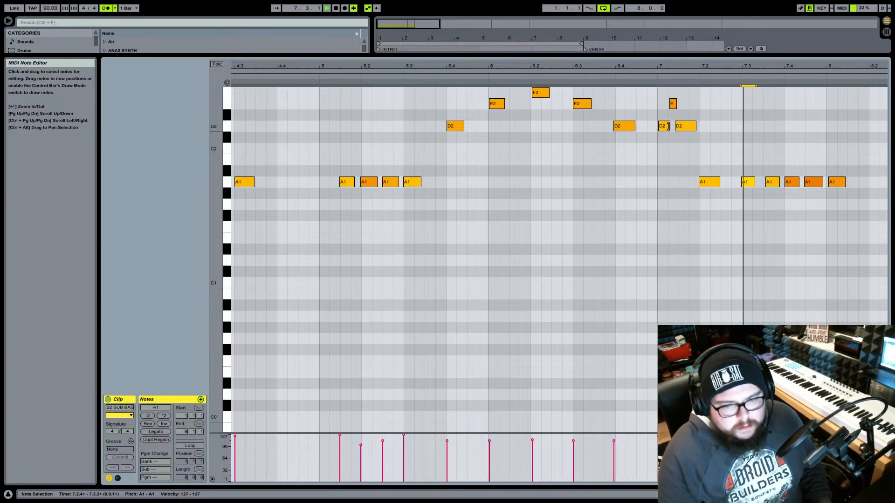
{"action": "double_click", "coordinate": [746, 184]}
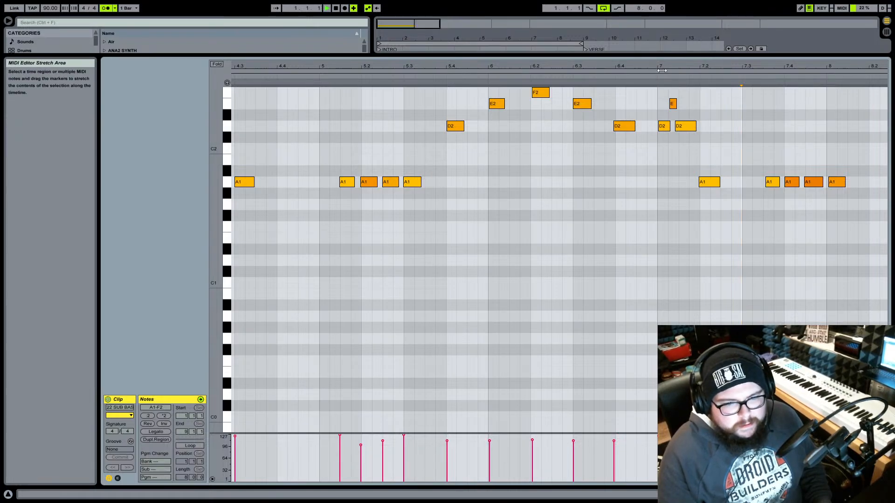
{"action": "left_click_drag", "start_coordinate": [662, 65], "coordinate": [729, 68]}
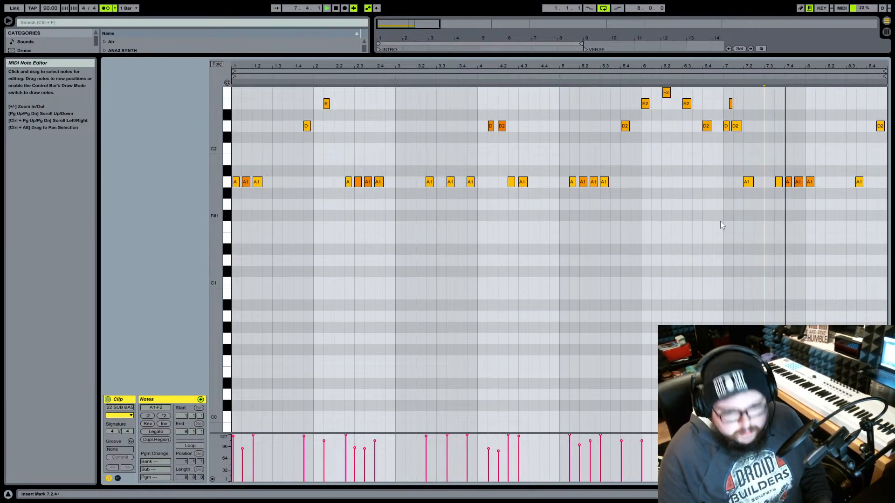
{"action": "key", "text": "shift+Tab"}
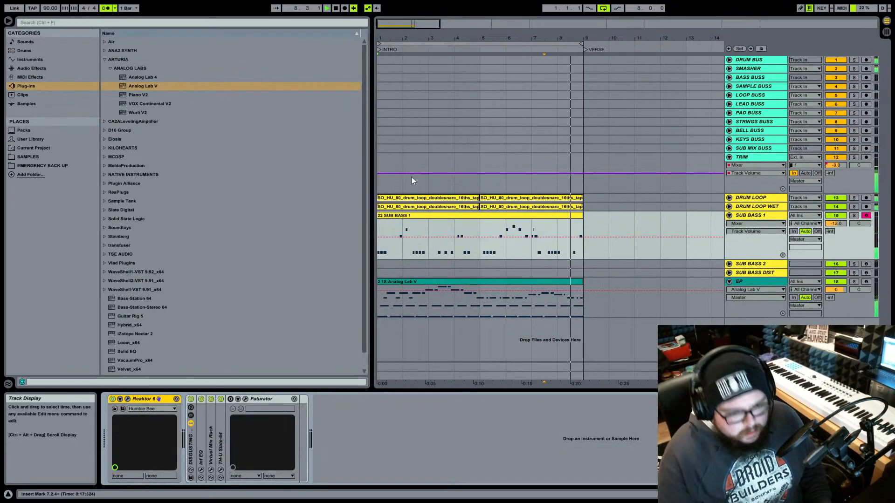
- Copy the SUB BASS 1 clip to bar 1 of the SUB BASS 2 and SUB BASS DIST tracks
{"action": "left_click", "coordinate": [448, 221]}
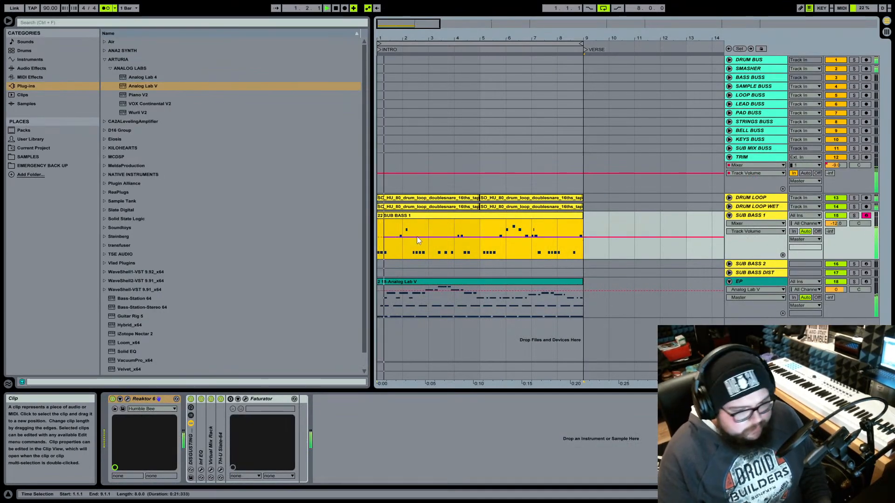
{"action": "key", "text": "ctrl+c"}
{"action": "left_click", "coordinate": [379, 266]}
{"action": "key", "text": "ctrl+v"}
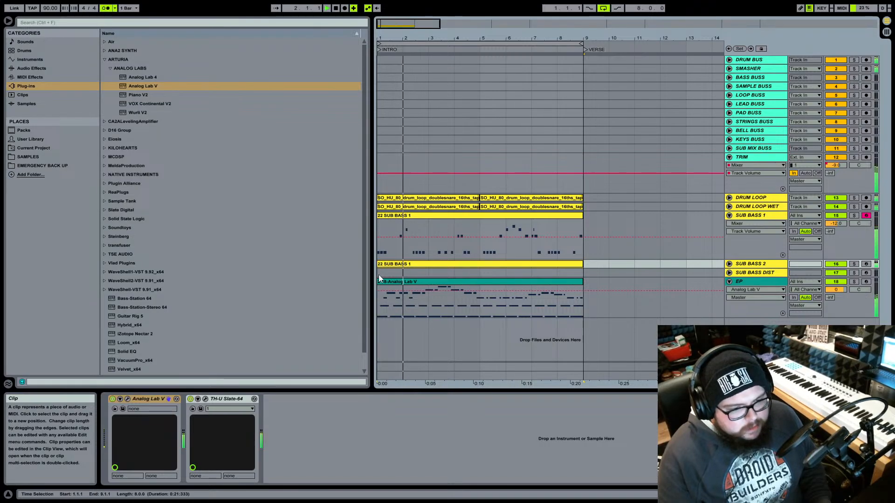
{"action": "left_click", "coordinate": [379, 275]}
- Lower the three sub bass tracks together, bringing SUB BASS 1 to -17 dB, SUB BASS 2 to -22 dB and SUB BASS DIST to -22.2 dB
{"action": "key", "text": "Tab"}
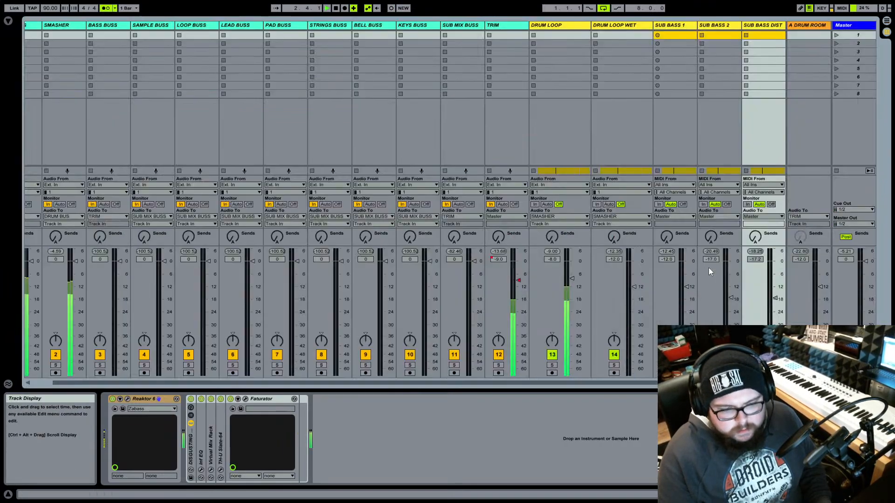
{"action": "scroll", "coordinate": [634, 223], "scroll_direction": "right", "scroll_amount": 1}
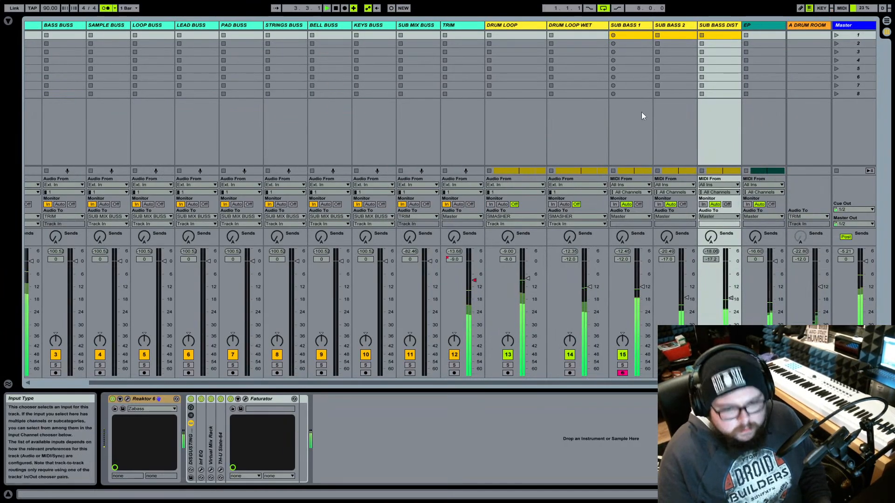
{"action": "left_click", "coordinate": [647, 26]}
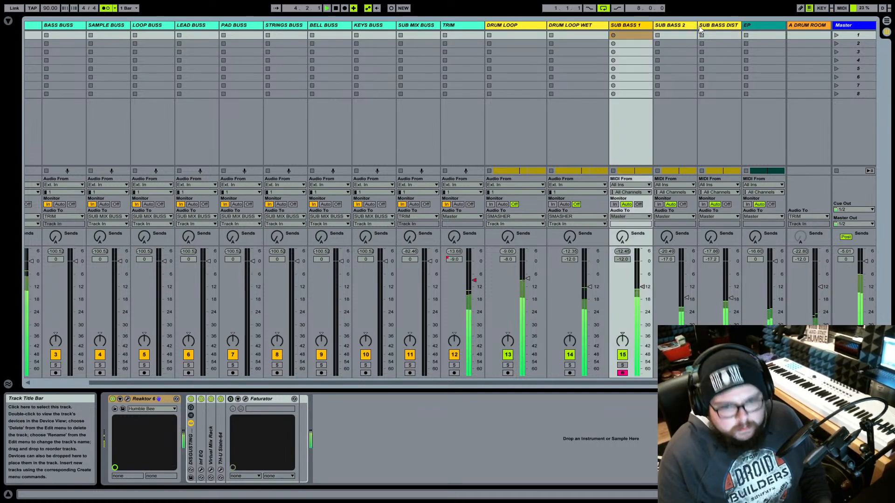
{"action": "left_click", "coordinate": [715, 26], "text": "shift"}
{"action": "left_click_drag", "start_coordinate": [644, 287], "coordinate": [645, 296]}
{"action": "scroll", "coordinate": [645, 290], "scroll_direction": "down", "scroll_amount": 1}
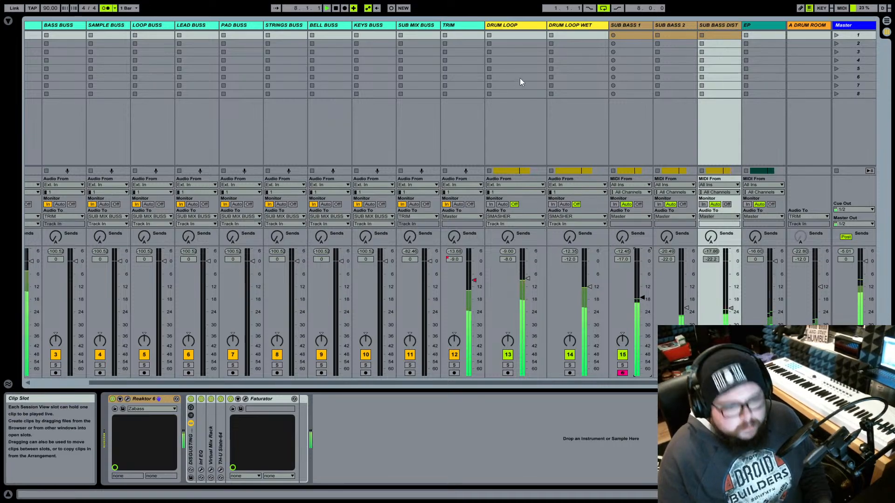
{"action": "key", "text": "Tab"}
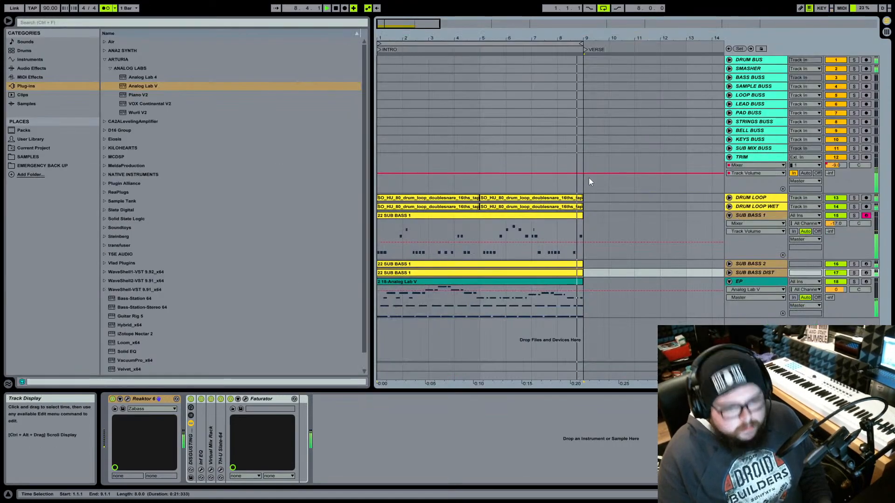
- Delete the volume automation points on the TRIM track, including its ending fade, and set the track volume to -5 dB
{"action": "left_click_drag", "start_coordinate": [674, 39], "coordinate": [673, 3]}
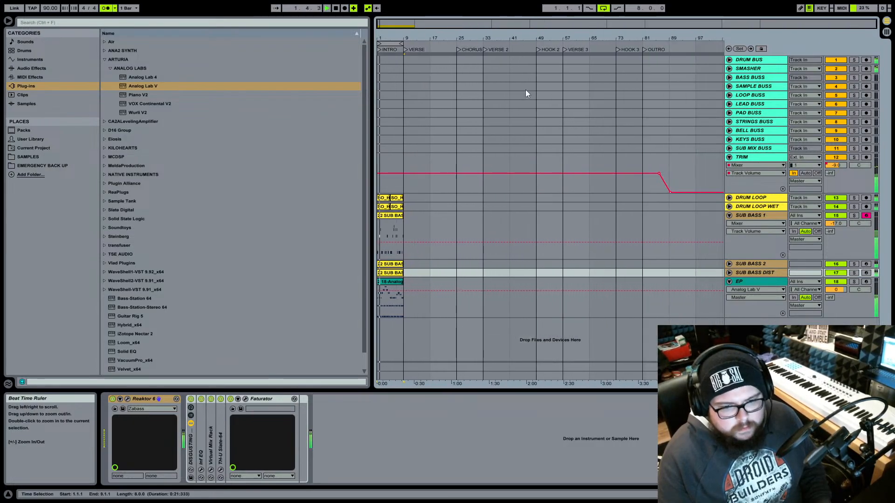
{"action": "left_click", "coordinate": [670, 192]}
{"action": "key", "text": "space"}
{"action": "left_click", "coordinate": [659, 174]}
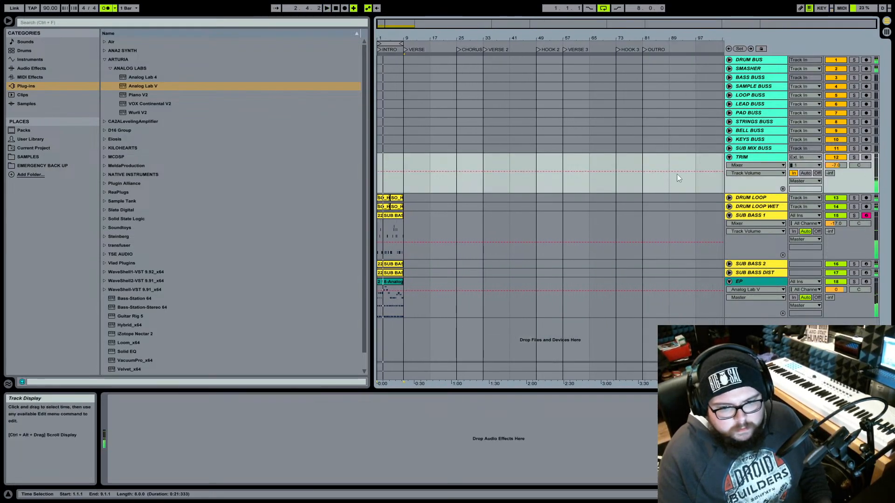
{"action": "key", "text": "space"}
- Raise the SUB BASS 1 volume to -15 dB in the mixer while the loop plays
{"action": "key", "text": "Tab"}
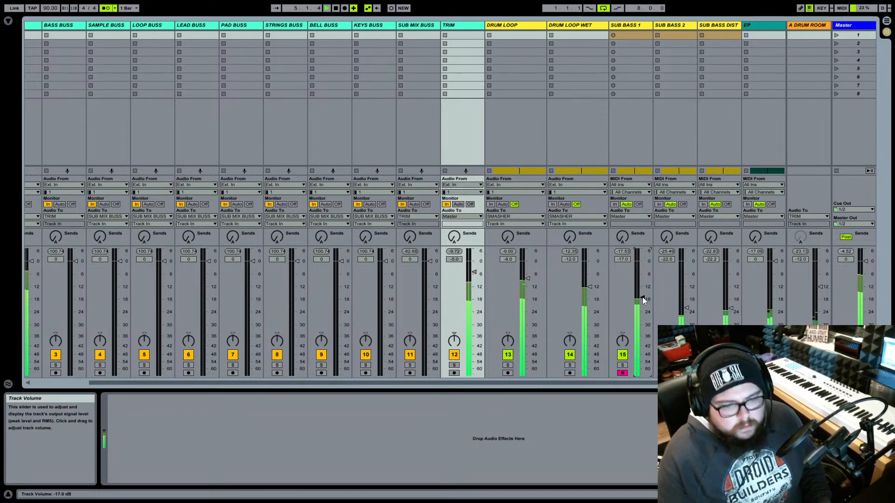
{"action": "key", "text": "Up"}
{"action": "key", "text": "Up"}
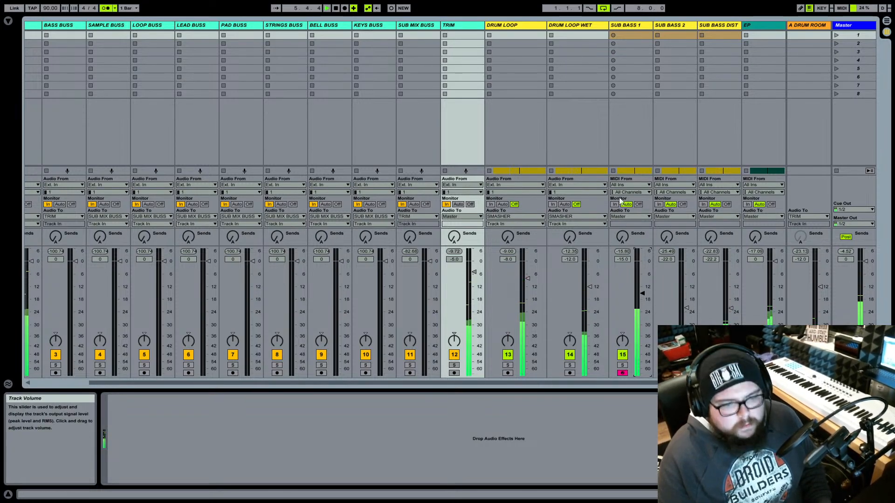
- Route all three sub bass tracks to BASS BUSS and raise their volumes to -12 dB, -19 dB and -19.2 dB
{"action": "left_click", "coordinate": [634, 26]}
{"action": "left_click", "coordinate": [707, 29]}
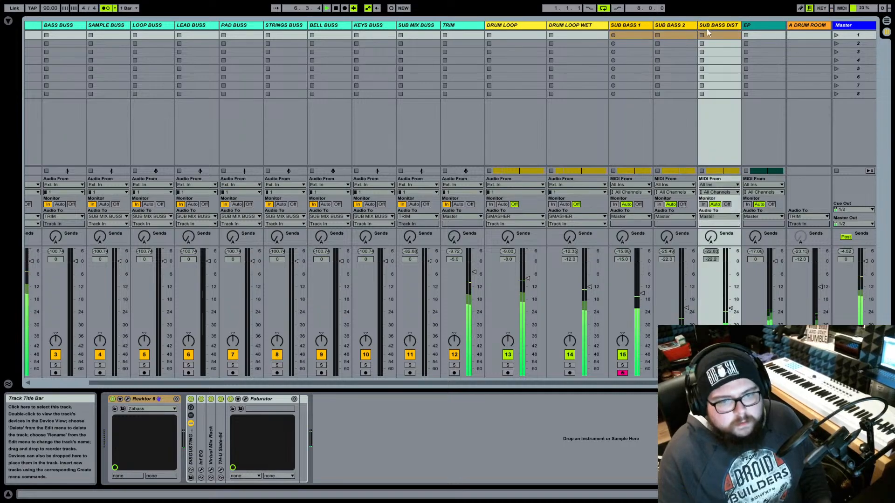
{"action": "left_click", "coordinate": [637, 218]}
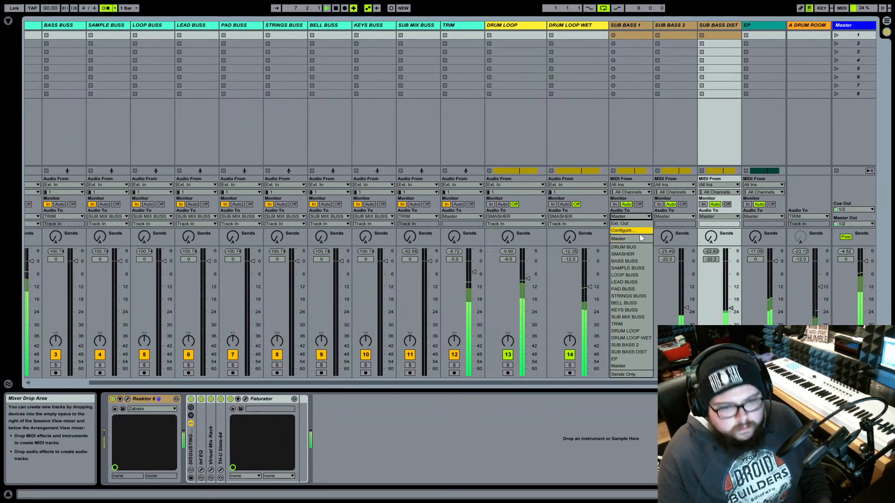
{"action": "left_click", "coordinate": [636, 264]}
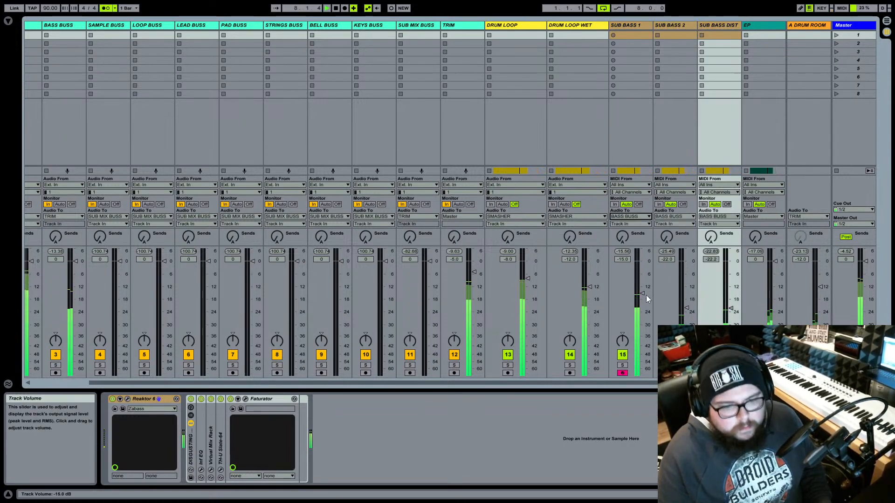
{"action": "left_click_drag", "start_coordinate": [645, 294], "coordinate": [644, 287]}
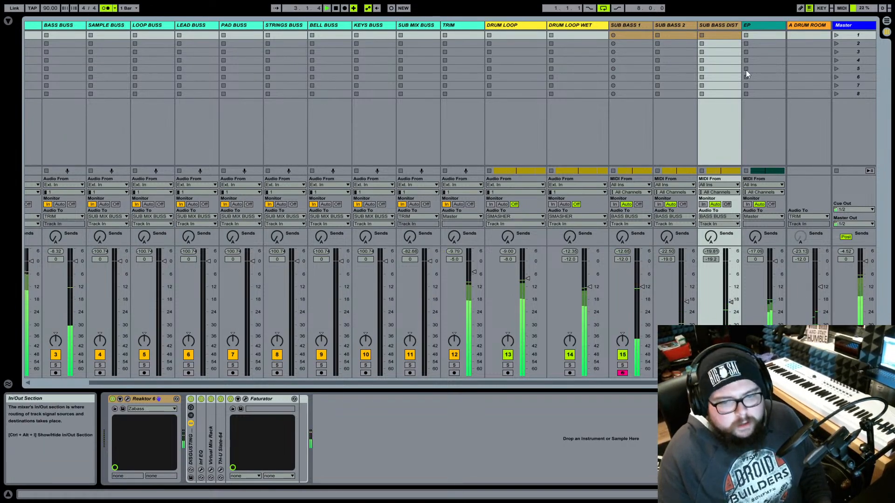
{"action": "left_click", "coordinate": [759, 27]}
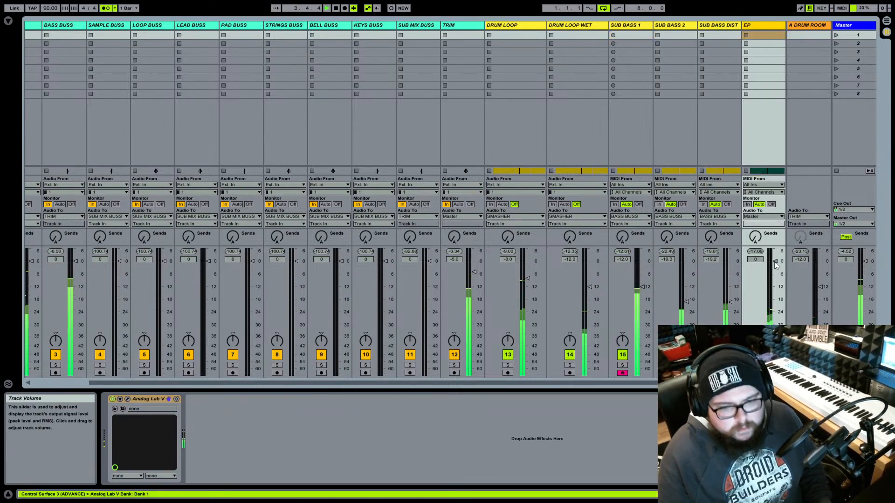
{"action": "left_click", "coordinate": [770, 217]}
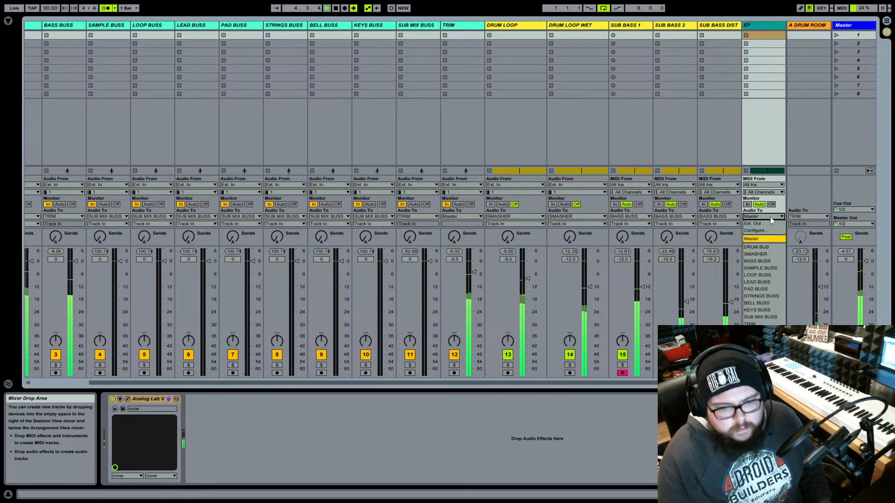
{"action": "left_click", "coordinate": [771, 217]}
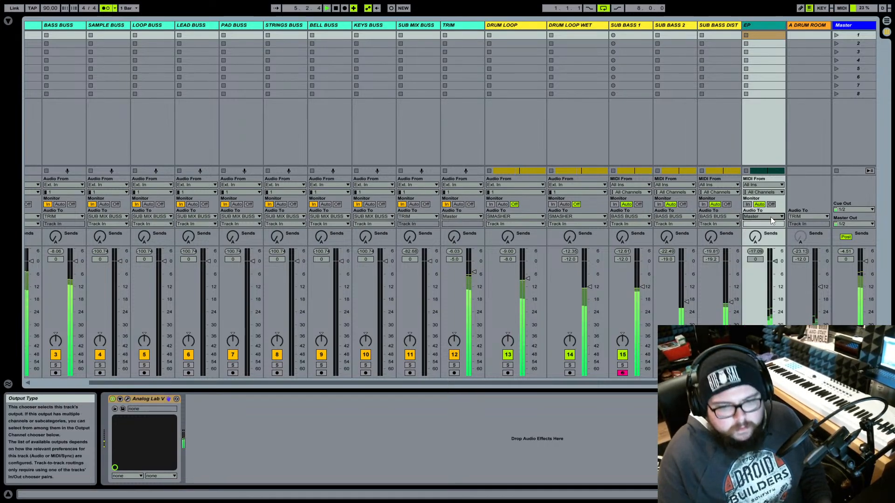
{"action": "key", "text": "Tab"}
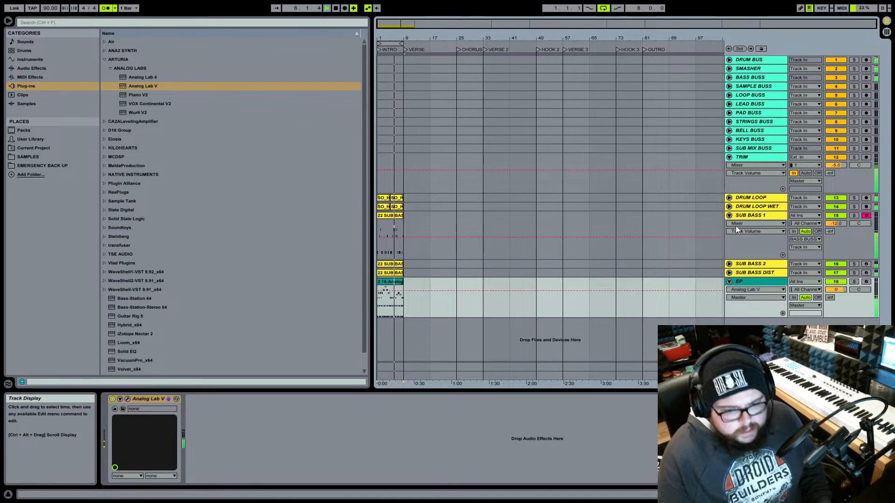
- Fold the SUB BASS 1 and EP tracks and insert a new MIDI track below EP
{"action": "left_click", "coordinate": [729, 216]}
{"action": "left_click", "coordinate": [730, 243]}
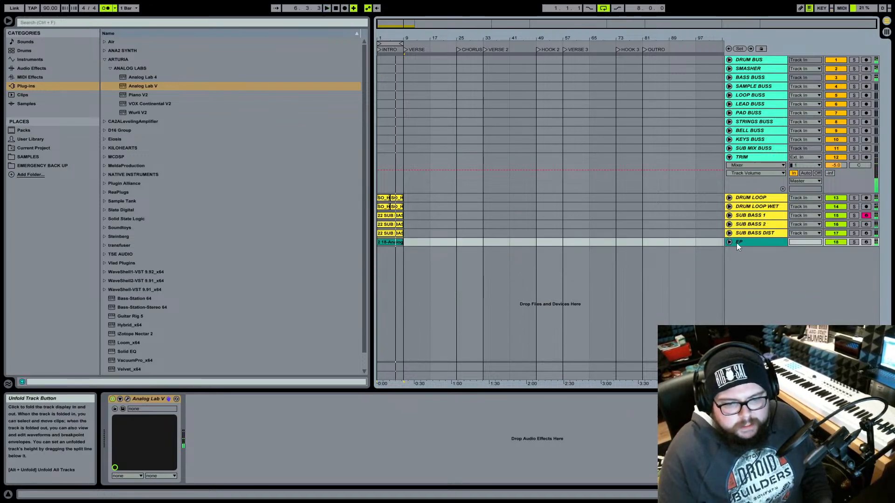
{"action": "key", "text": "ctrl+shift+t"}
{"action": "key", "text": "space"}
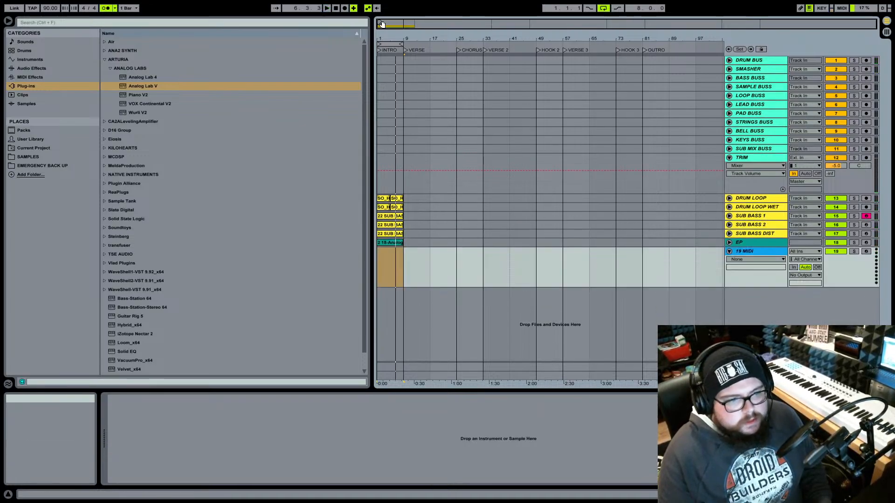
{"action": "left_click_drag", "start_coordinate": [393, 38], "coordinate": [471, 232]}
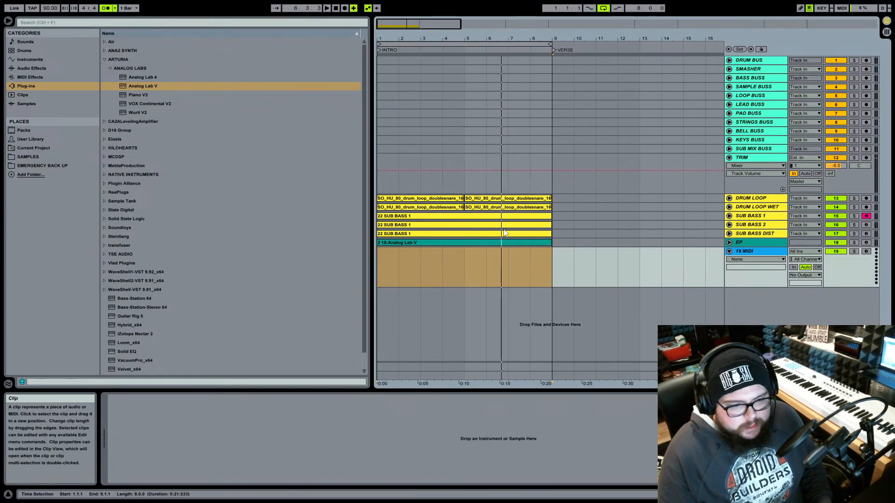
- Recolour the EP clip and the EP track yellow to match the other instrument tracks
{"action": "left_click", "coordinate": [390, 243]}
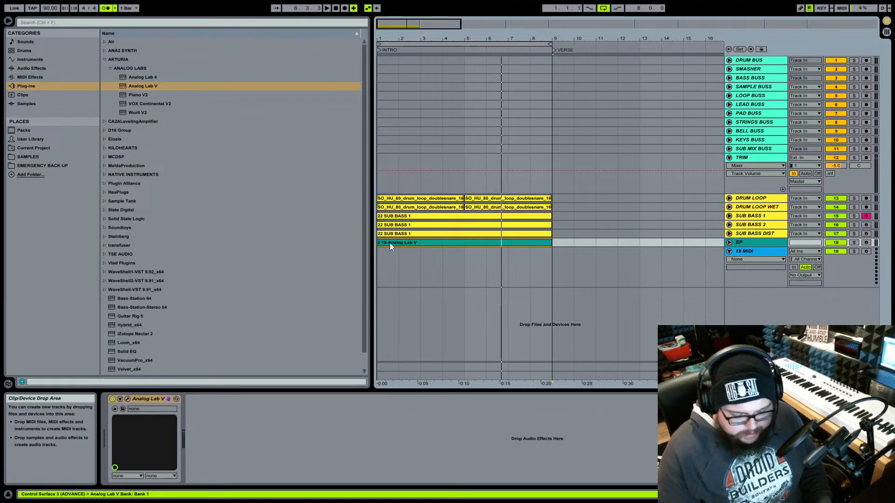
{"action": "right_click", "coordinate": [390, 242]}
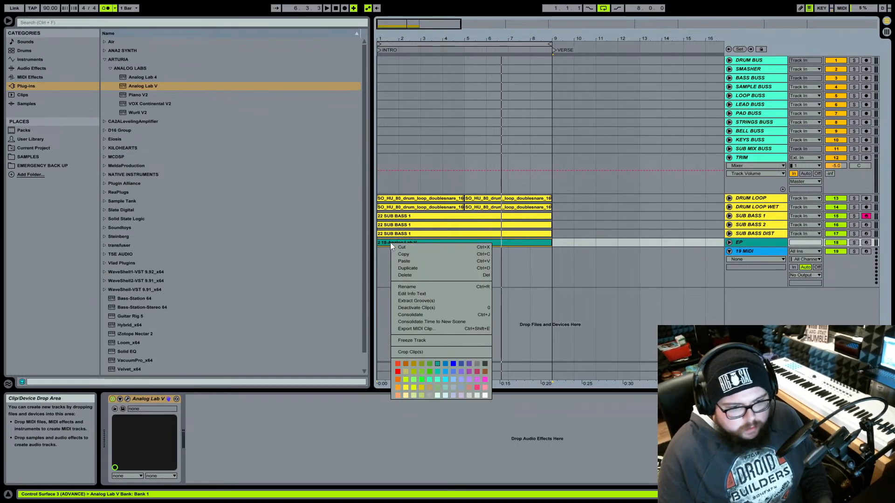
{"action": "left_click", "coordinate": [405, 387]}
{"action": "right_click", "coordinate": [753, 241]}
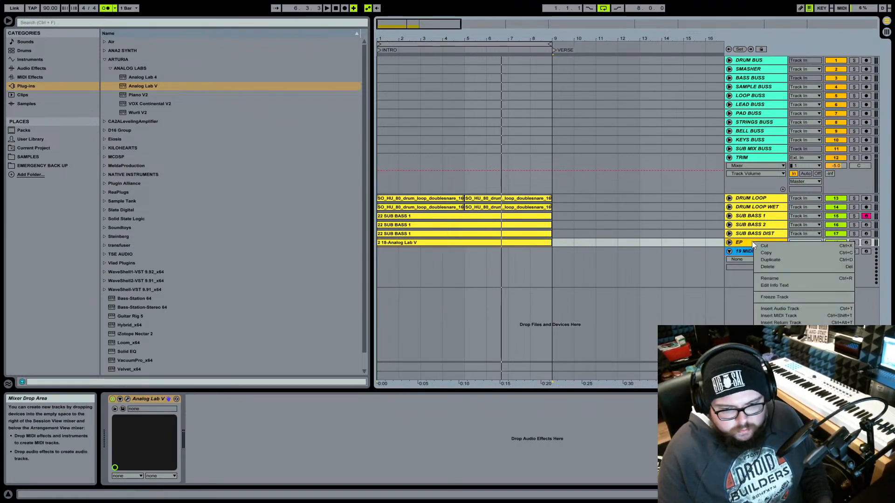
{"action": "left_click", "coordinate": [767, 321]}
- Load an Analog Lab V instrument onto the new MIDI track 19
{"action": "left_click", "coordinate": [762, 251]}
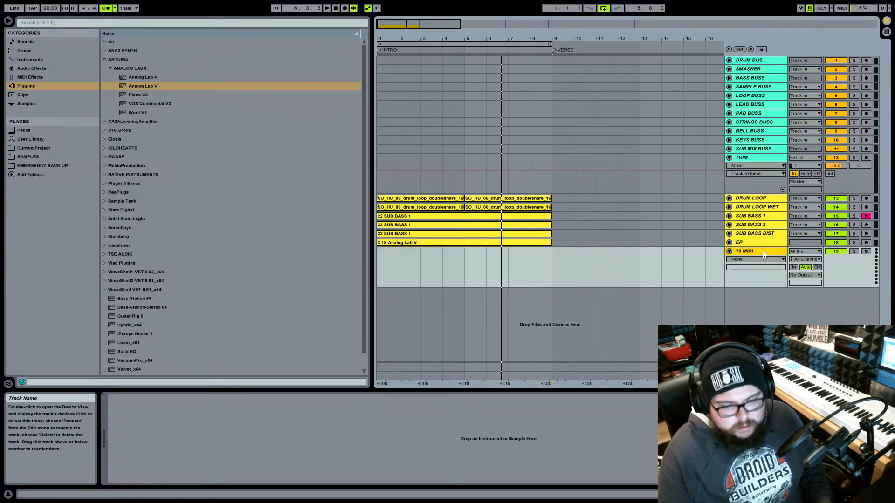
{"action": "left_click", "coordinate": [145, 86]}
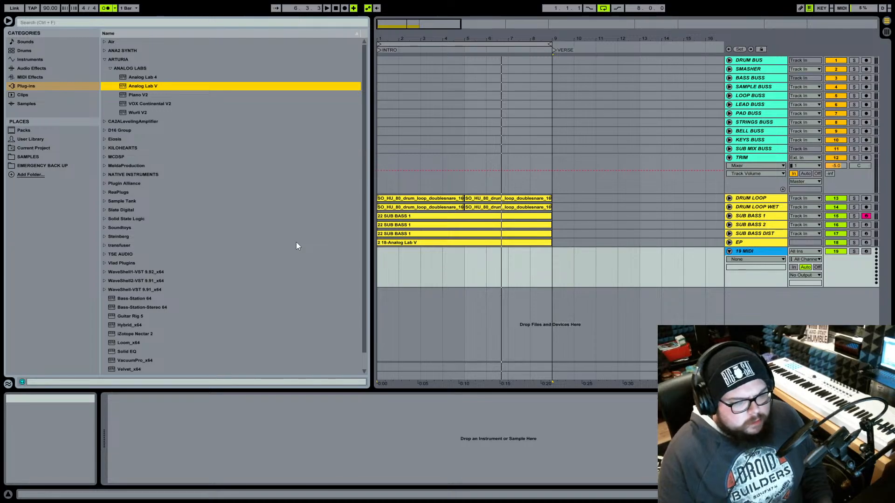
{"action": "key", "text": "Return"}
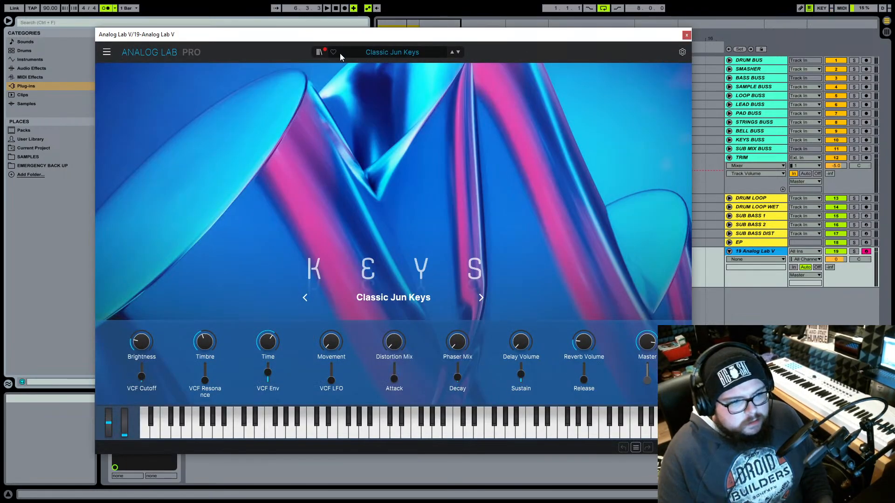
- Start loop playback, search the Analog Lab presets for "FLUTE" and load Dark Flute
{"action": "key", "text": "space"}
{"action": "left_click", "coordinate": [317, 55]}
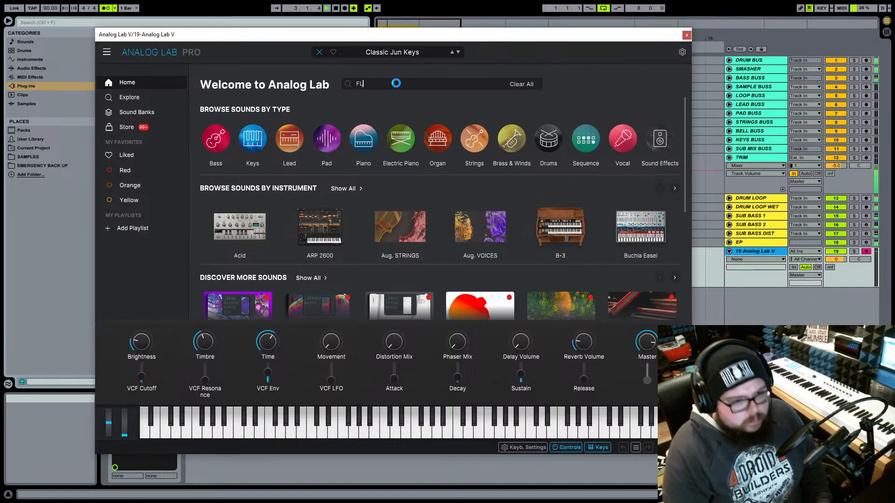
{"action": "left_click", "coordinate": [396, 83]}
{"action": "type", "text": "FLUTE"}
{"action": "key", "text": "Return"}
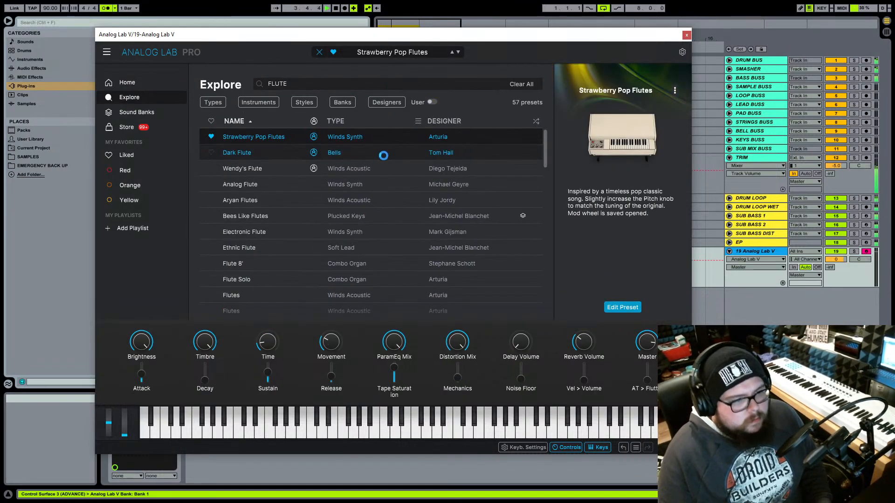
{"action": "left_click", "coordinate": [371, 158]}
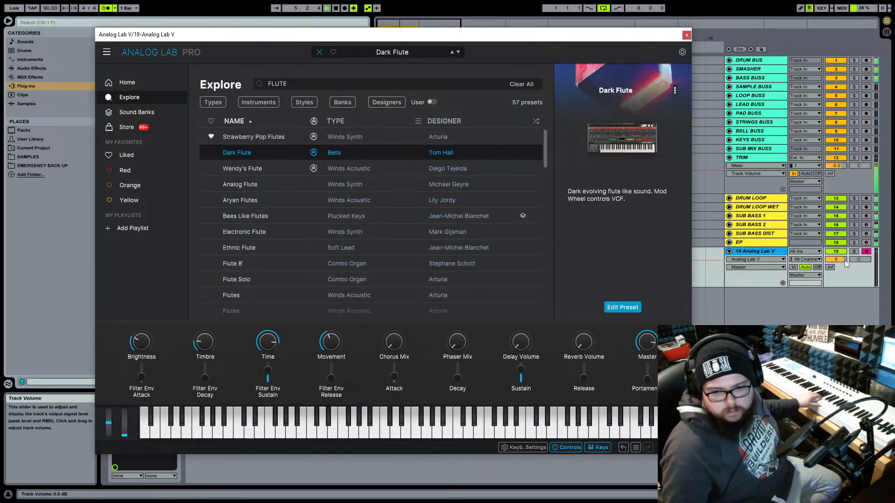
- Lower track 19 to -20.8 dB and switch to the Wendy's Flute preset with its reverb volume at about 0.572
{"action": "left_click_drag", "start_coordinate": [836, 260], "coordinate": [835, 293]}
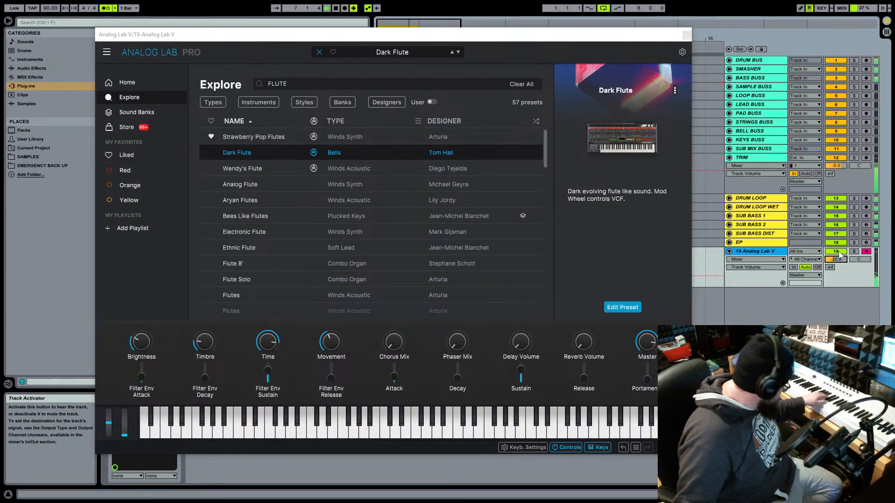
{"action": "left_click", "coordinate": [362, 170]}
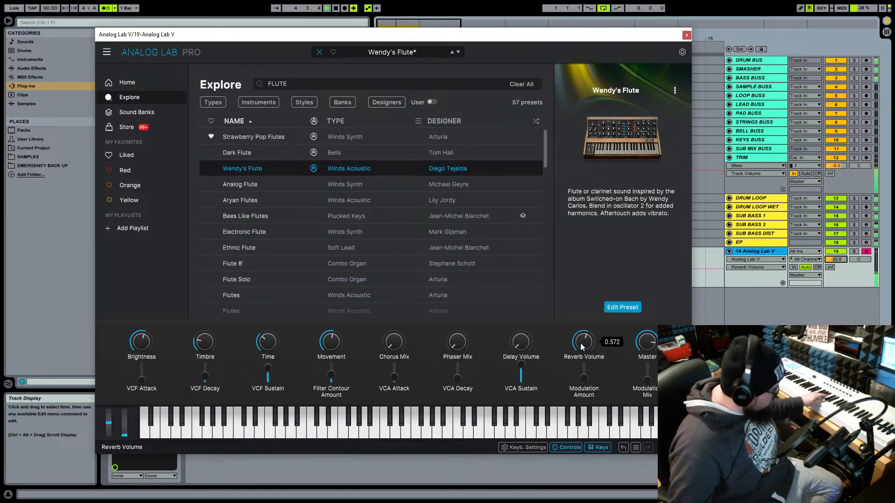
{"action": "left_click", "coordinate": [687, 35]}
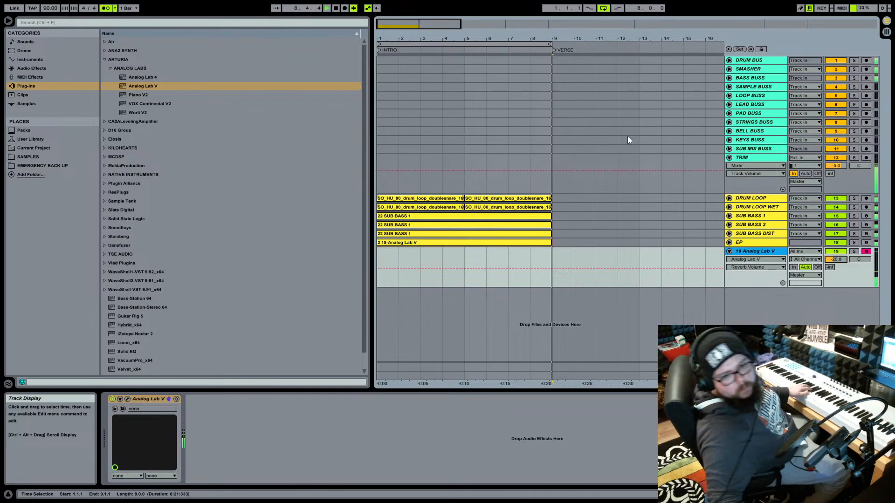
{"action": "key", "text": "space"}
{"action": "key", "text": "F9"}
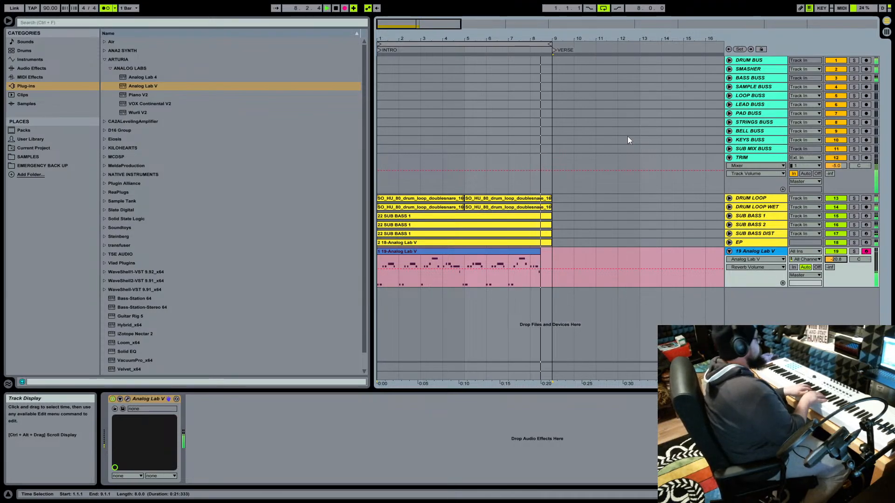
{"action": "key", "text": "space"}
{"action": "key", "text": "ctrl+z"}
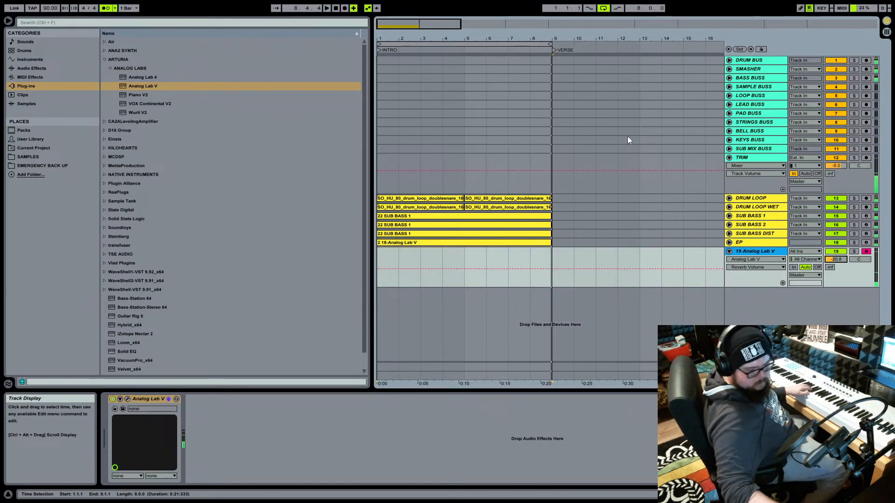
{"action": "key", "text": "F9"}
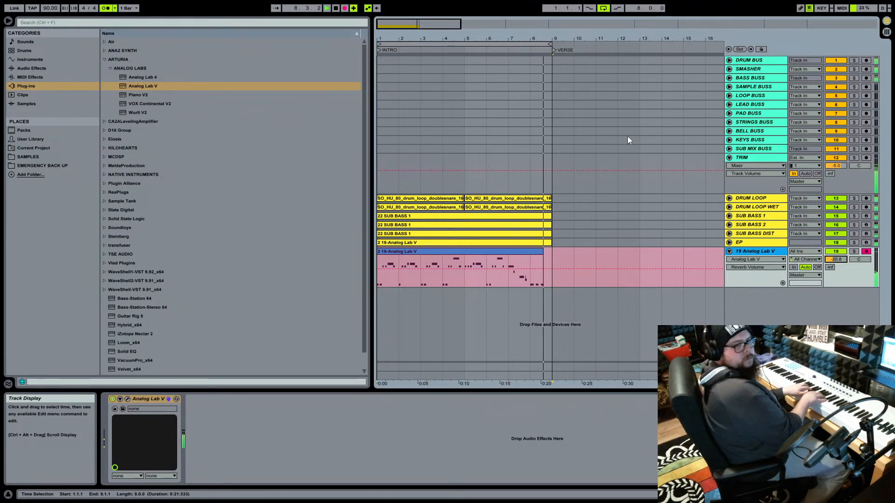
{"action": "key", "text": "F9"}
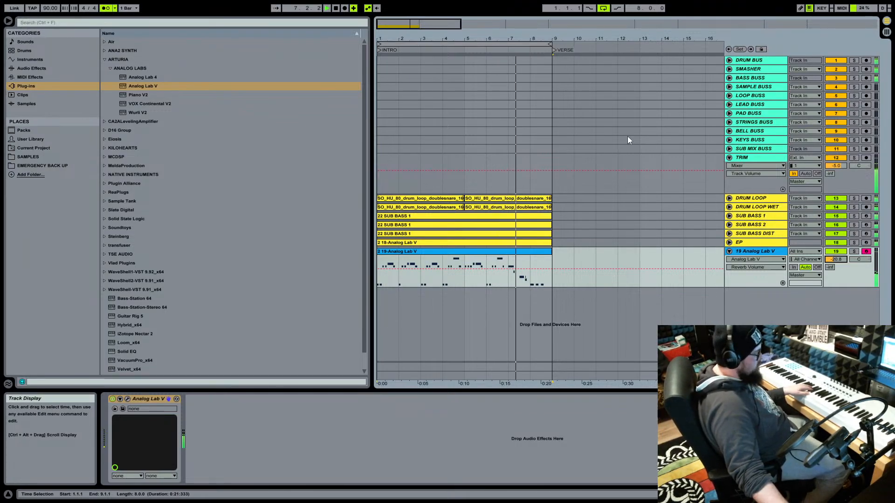
{"action": "key", "text": "Delete"}
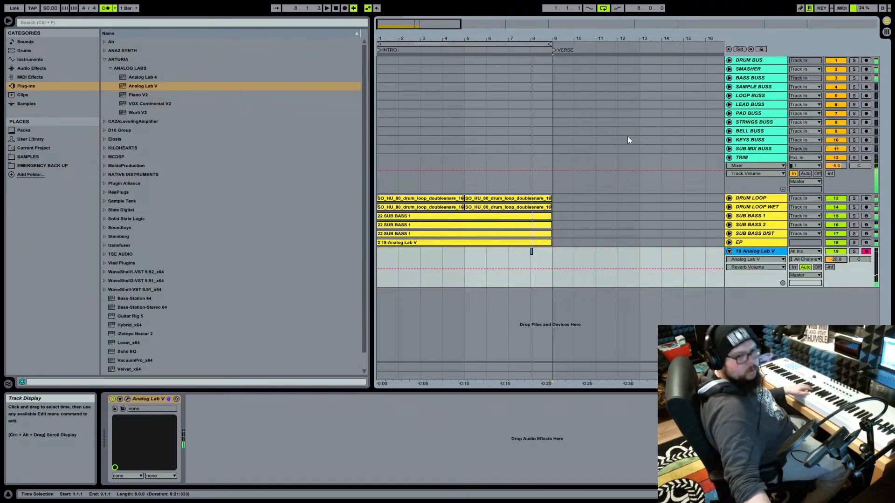
- Record a flute melody on track 19 across the eight-bar intro loop
{"action": "key", "text": "F9"}
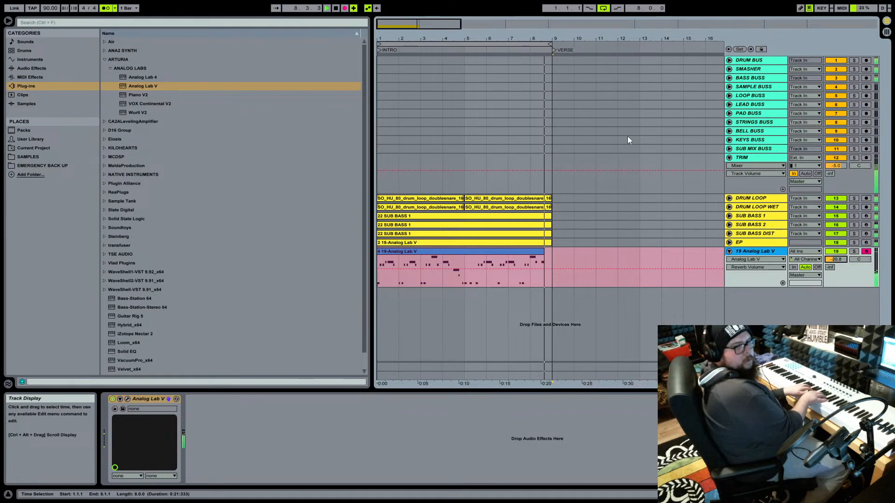
{"action": "key", "text": "F9"}
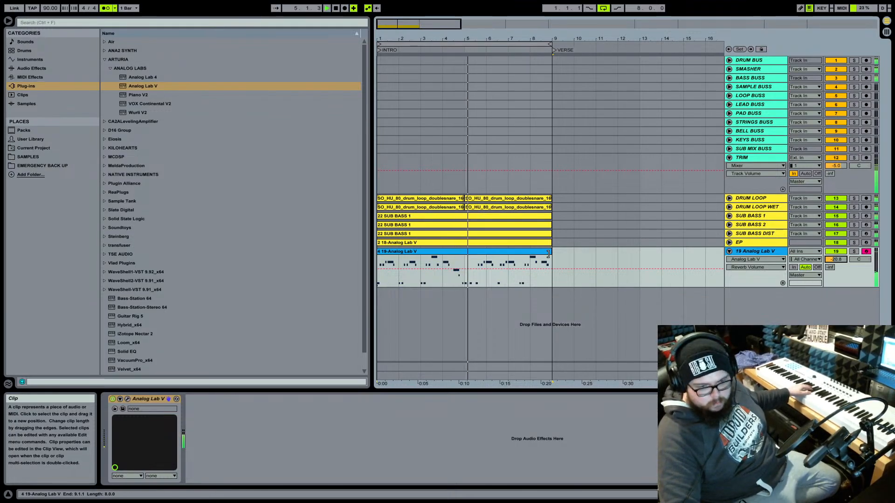
- Trim the flute clip to its first four bars, duplicate it across bars 5 to 8 and restart playback
{"action": "left_click_drag", "start_coordinate": [548, 254], "coordinate": [459, 252]}
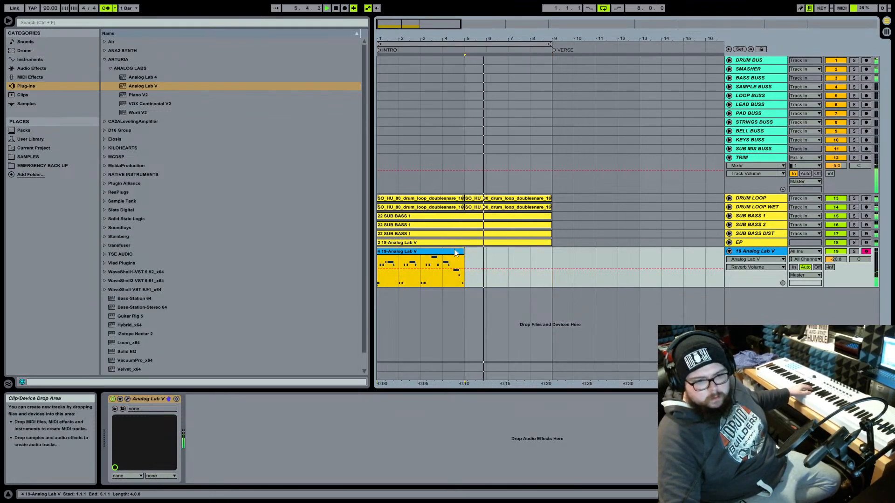
{"action": "right_click", "coordinate": [445, 251]}
{"action": "left_click", "coordinate": [460, 275]}
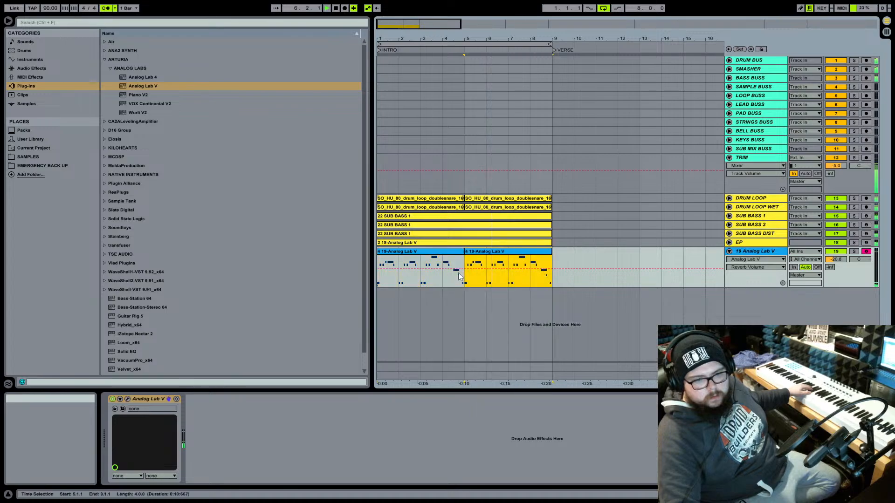
{"action": "double_click", "coordinate": [336, 9]}
{"action": "left_click", "coordinate": [328, 10]}
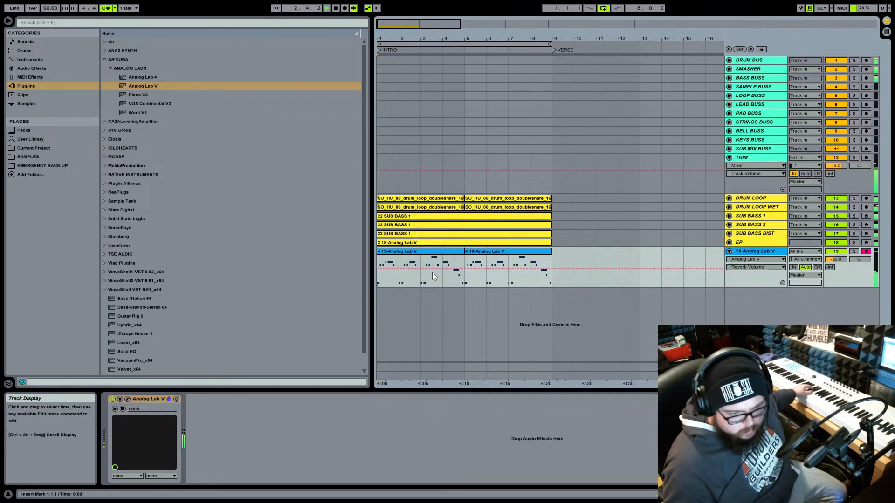
- Delete the stray G#1 note at the start of the second flute clip
{"action": "left_click", "coordinate": [482, 255]}
{"action": "double_click", "coordinate": [482, 255]}
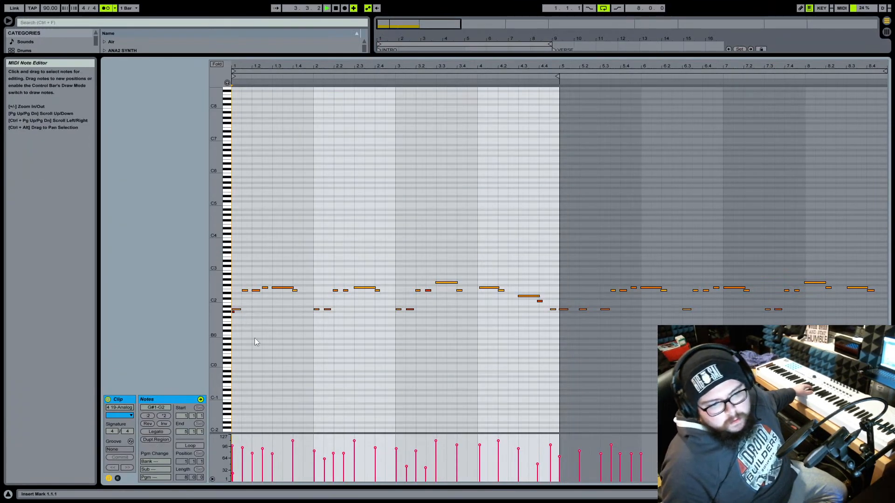
{"action": "left_click", "coordinate": [237, 315]}
{"action": "left_click_drag", "start_coordinate": [236, 313], "coordinate": [233, 312]}
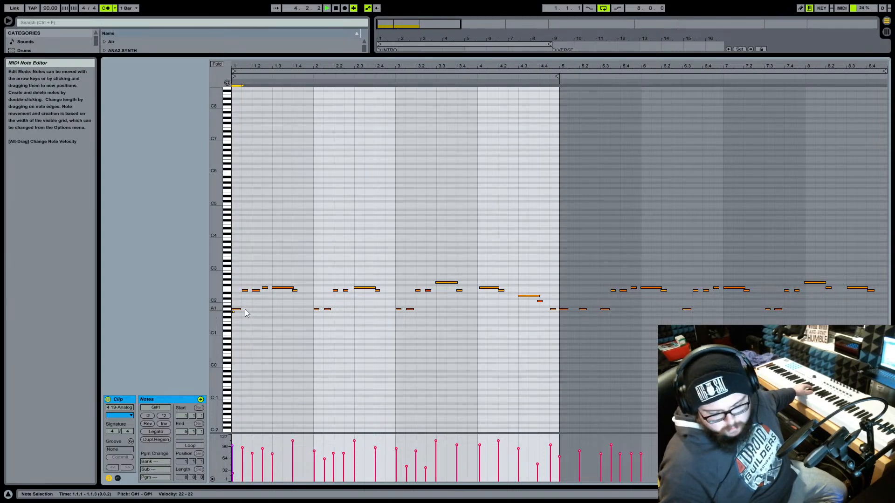
{"action": "key", "text": "Delete"}
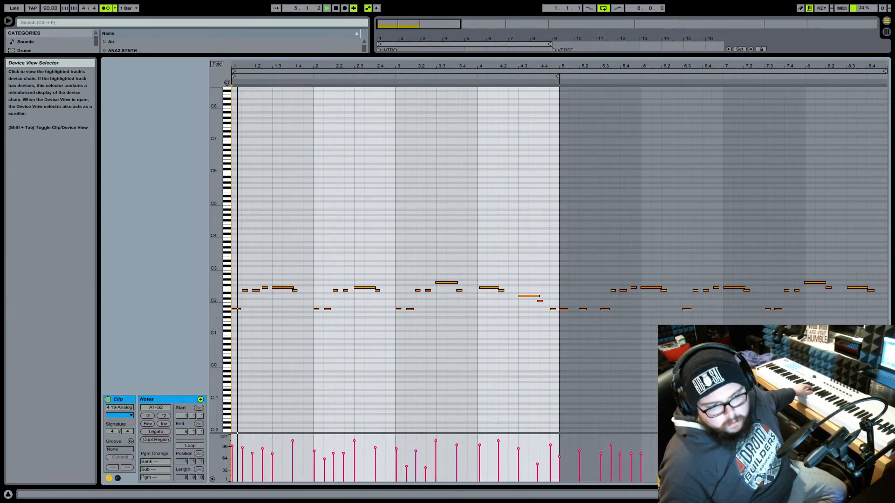
{"action": "left_click", "coordinate": [845, 495]}
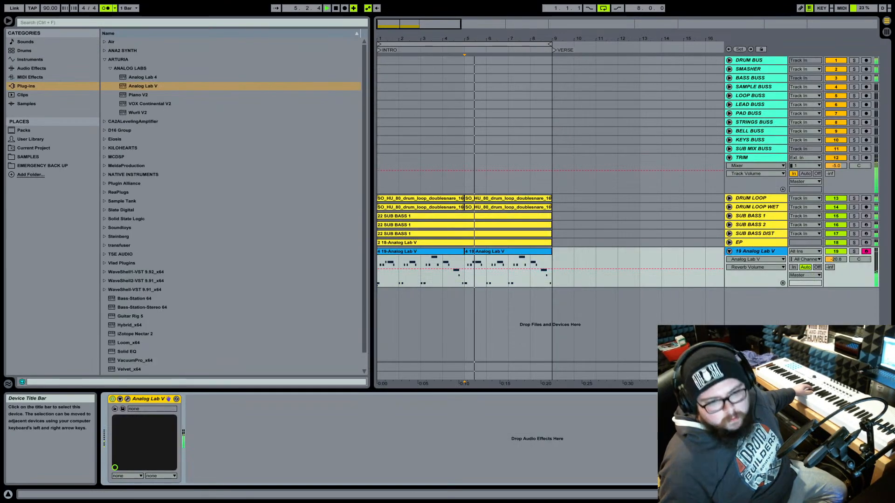
- Delete the stray G#1 note at the start of the first flute clip
{"action": "double_click", "coordinate": [407, 255]}
{"action": "left_click_drag", "start_coordinate": [234, 319], "coordinate": [236, 312]}
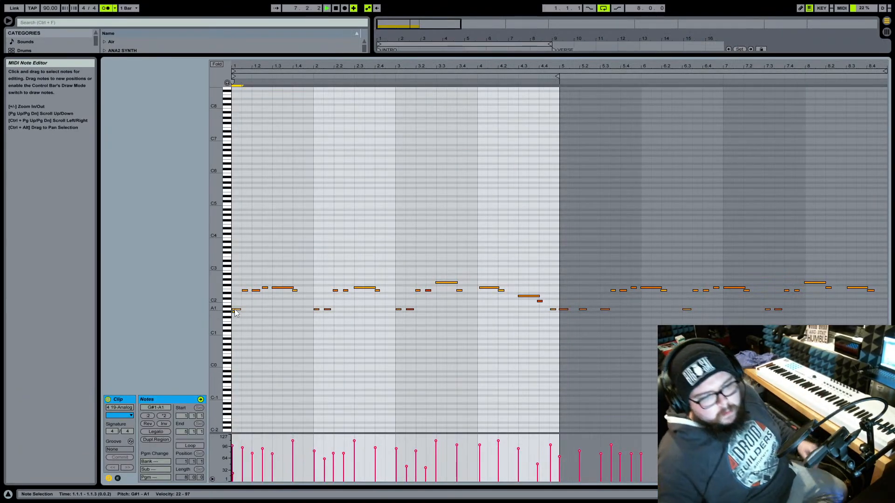
{"action": "key", "text": "Down"}
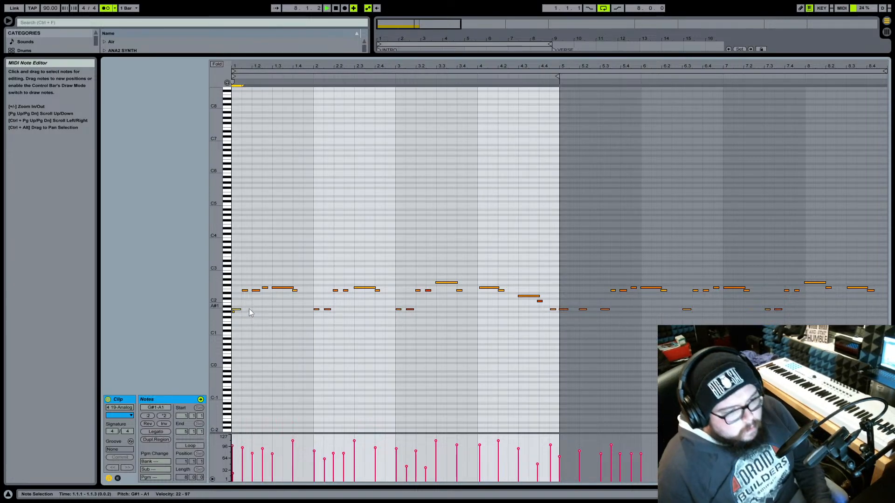
{"action": "left_click", "coordinate": [235, 311]}
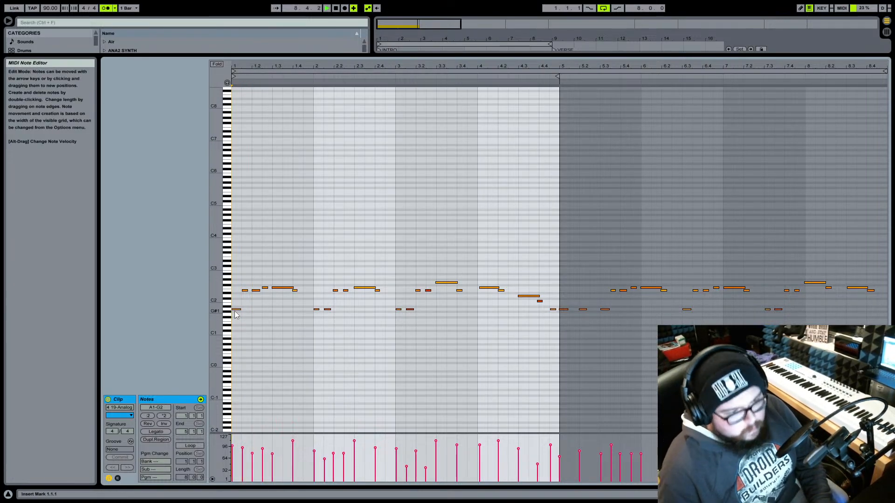
{"action": "left_click", "coordinate": [235, 312]}
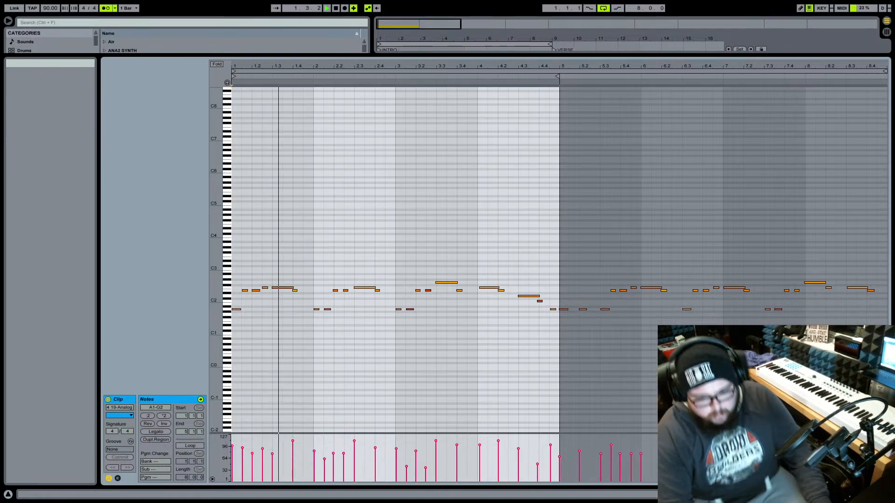
{"action": "left_click", "coordinate": [844, 495]}
- Consolidate the two flute clips into one eight-bar clip and quantize all of its notes
{"action": "key", "text": "ctrl+j"}
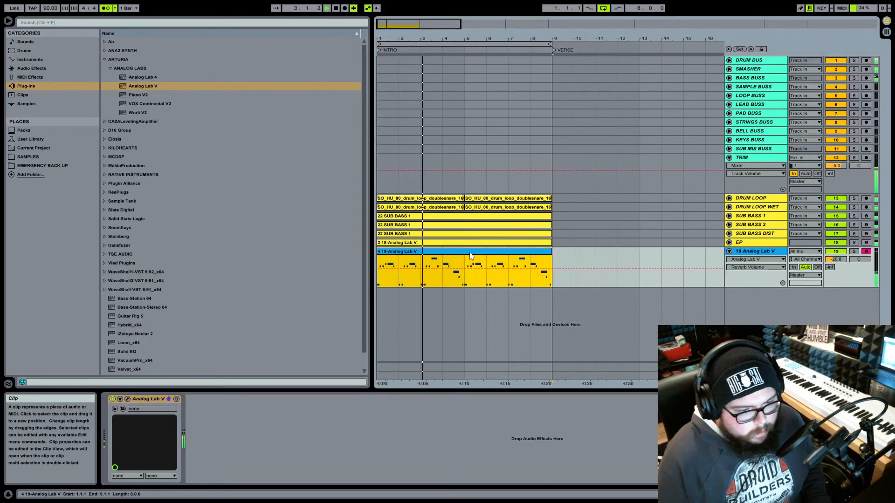
{"action": "double_click", "coordinate": [469, 253]}
{"action": "right_click", "coordinate": [454, 260]}
{"action": "left_click", "coordinate": [469, 279]}
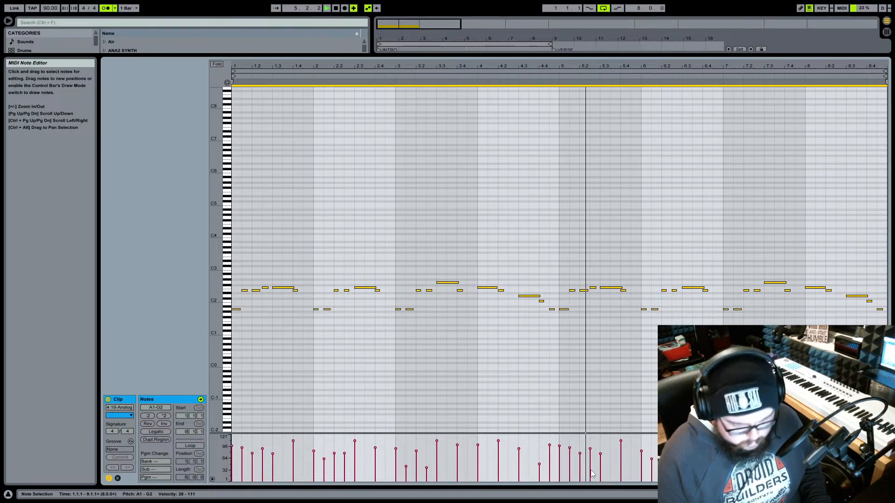
- Leave the note editor and rename the 19 Analog Lab V track as FLUTE
{"action": "left_click", "coordinate": [839, 494]}
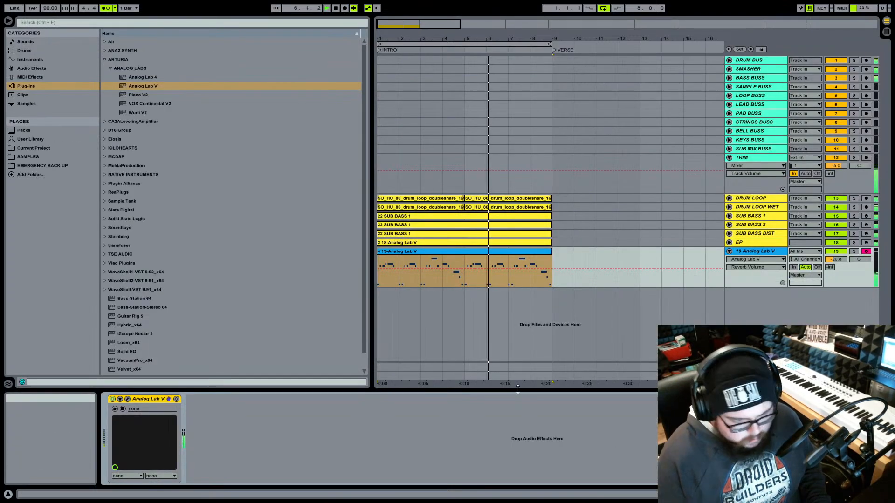
{"action": "left_click", "coordinate": [778, 253]}
{"action": "key", "text": "ctrl+r"}
{"action": "type", "text": "FLUTE"}
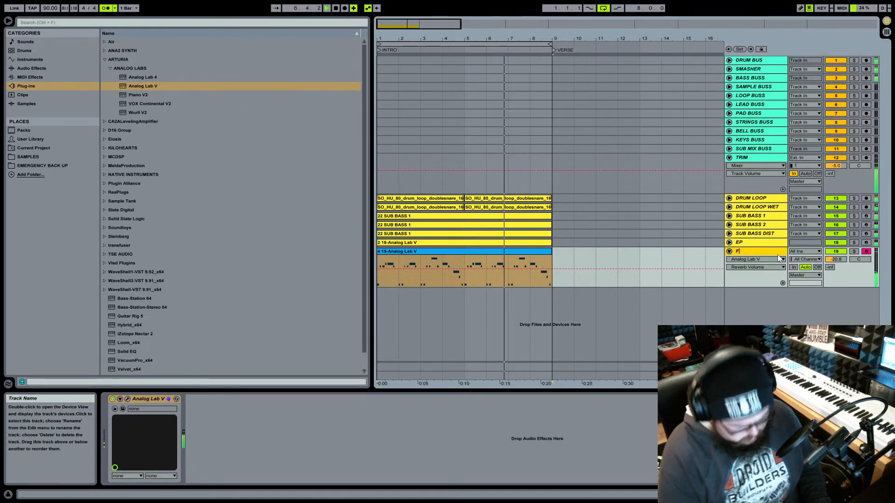
{"action": "key", "text": "Return"}
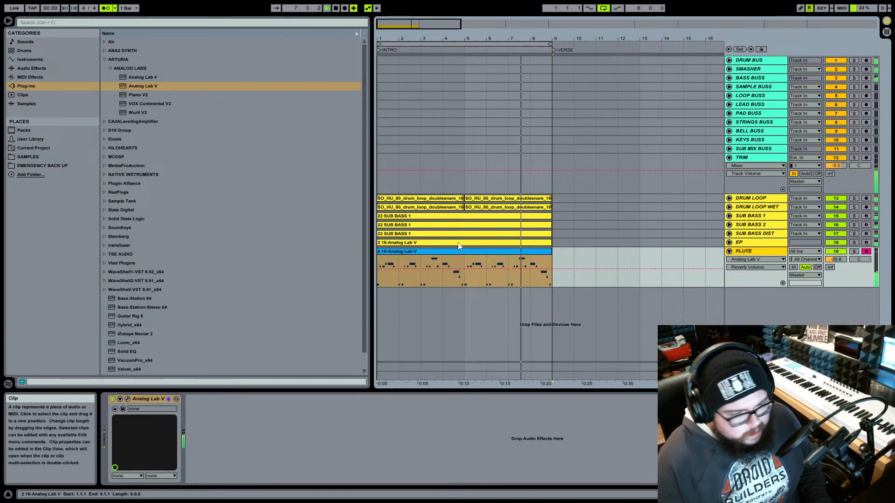
- Rename the flute melody clip as FLUTE and the electric piano clip as EP
{"action": "left_click", "coordinate": [453, 255]}
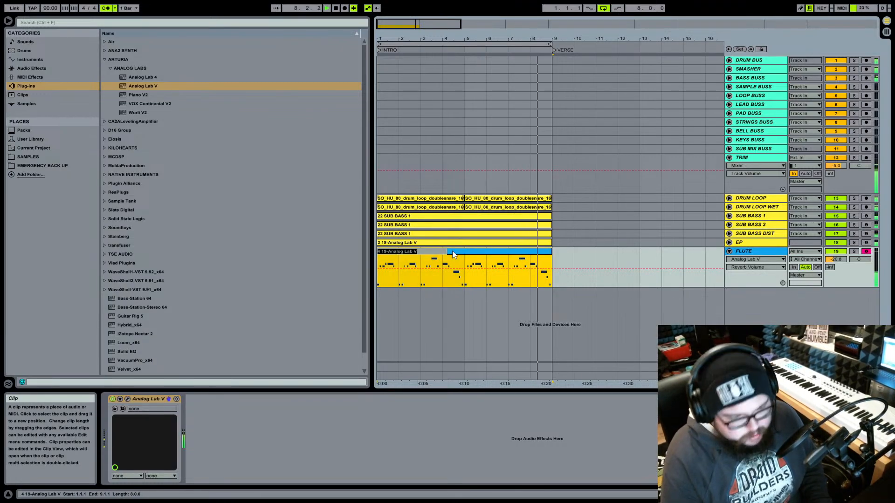
{"action": "type", "text": "TE"}
{"action": "key", "text": "Return"}
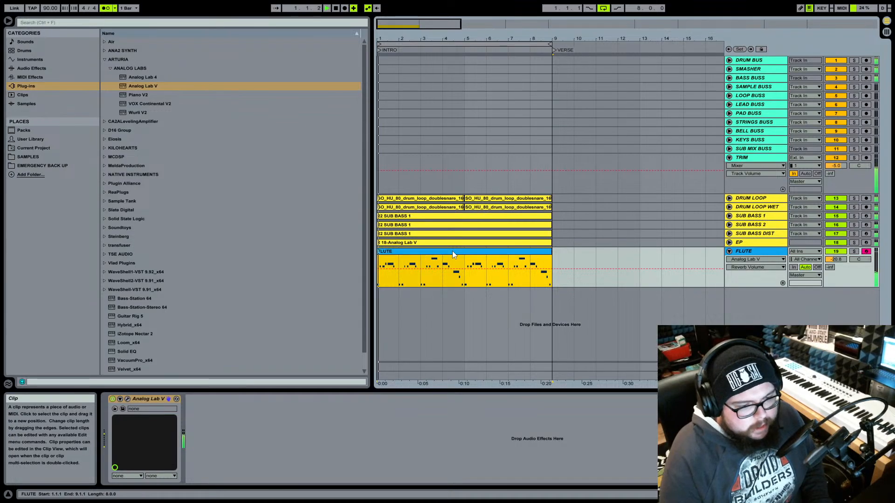
{"action": "left_click", "coordinate": [448, 244]}
{"action": "key", "text": "ctrl+r"}
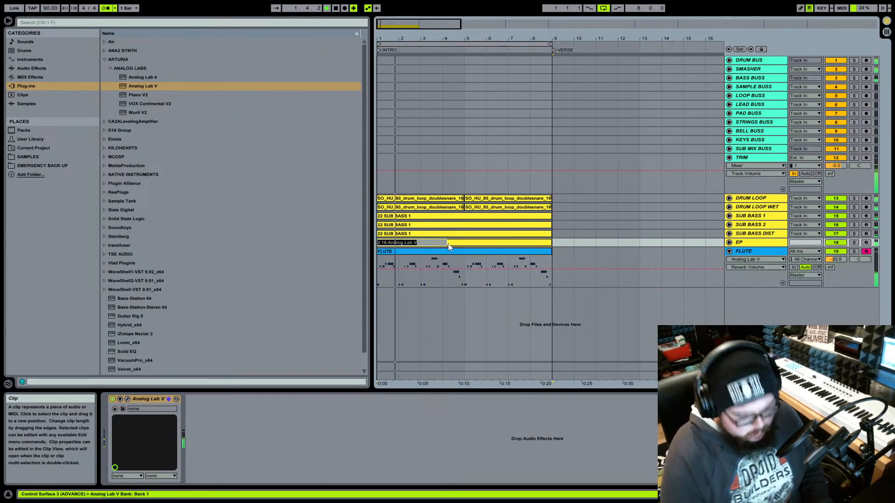
{"action": "type", "text": "EP"}
{"action": "key", "text": "Return"}
- Colour the FLUTE clip and its track yellow to match the other instrument tracks
{"action": "right_click", "coordinate": [473, 254]}
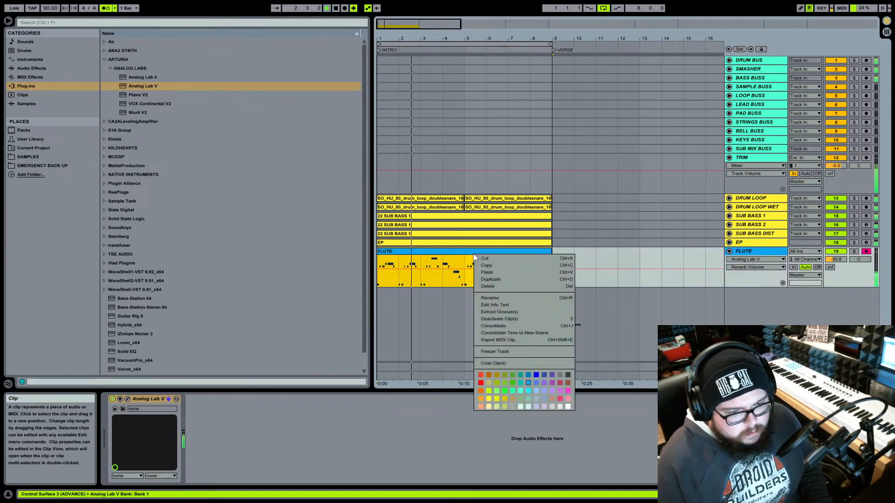
{"action": "left_click", "coordinate": [488, 400]}
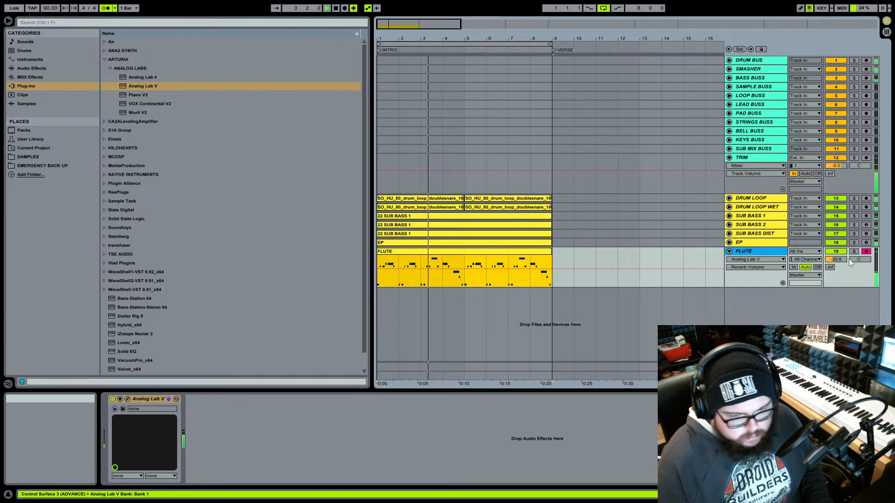
{"action": "right_click", "coordinate": [756, 254]}
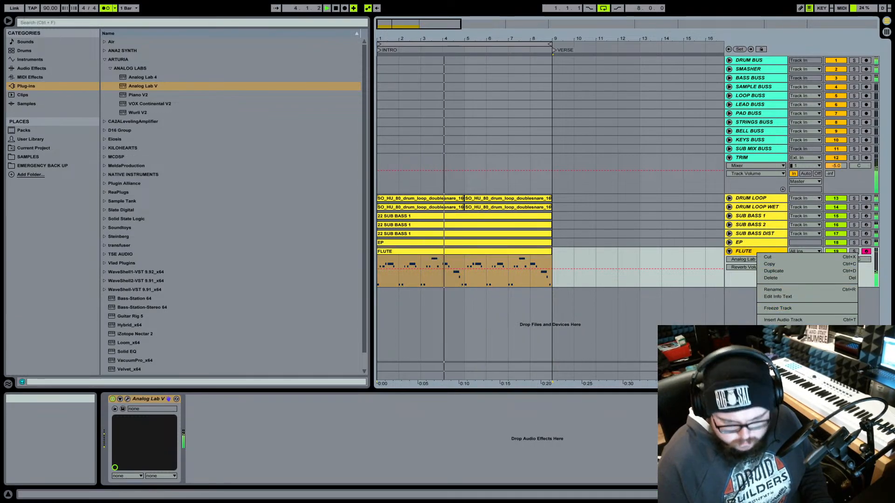
{"action": "left_click", "coordinate": [772, 373]}
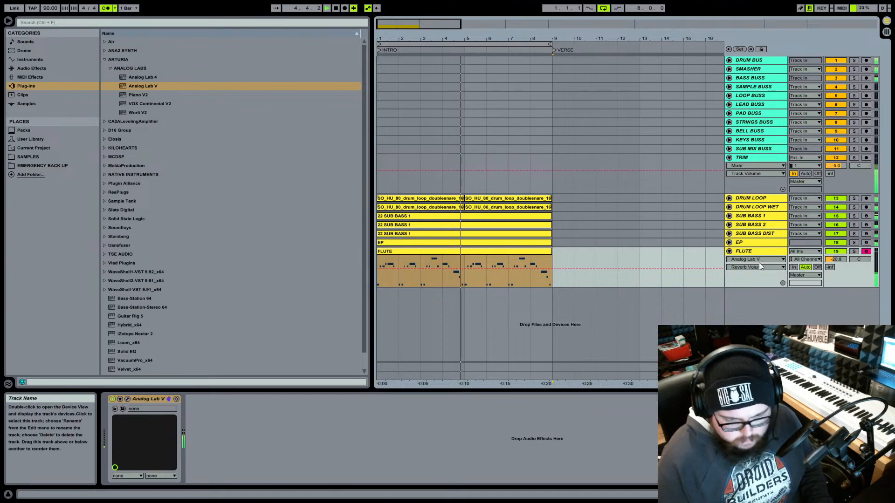
- Add a MIDI track below FLUTE, arm it for recording and load Analog Lab V on it
{"action": "key", "text": "ctrl+shift+t"}
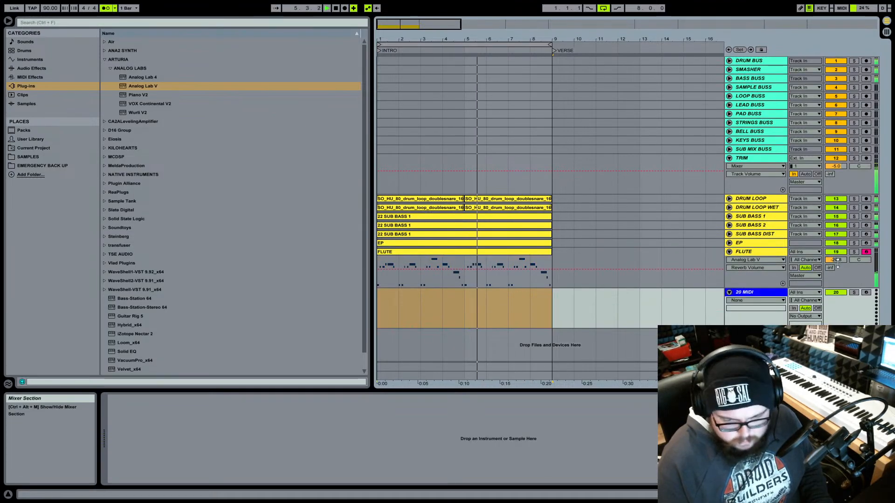
{"action": "left_click", "coordinate": [865, 292]}
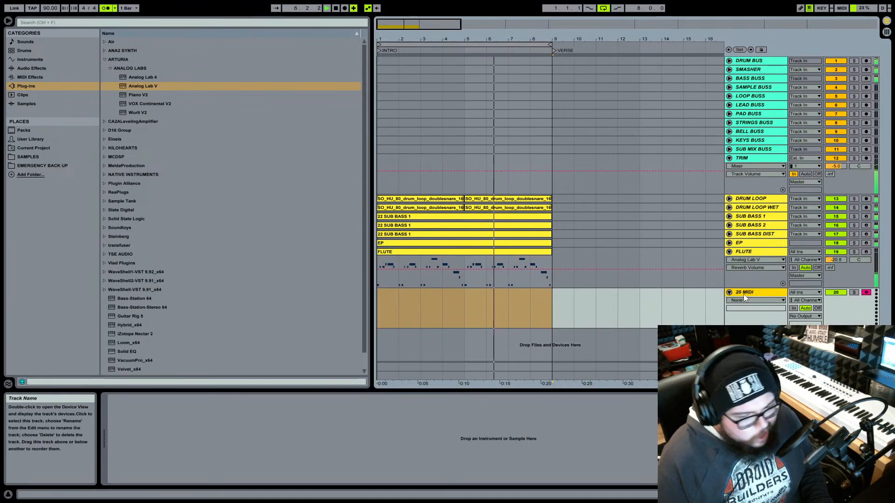
{"action": "left_click", "coordinate": [166, 89]}
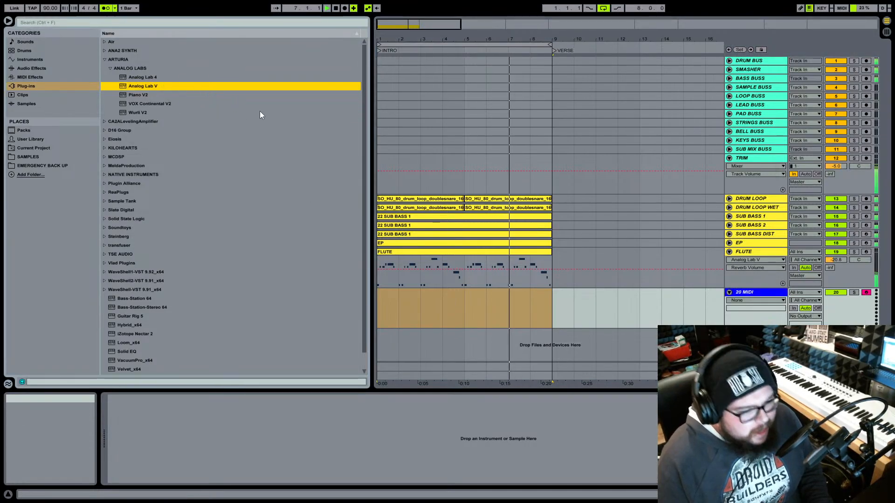
{"action": "key", "text": "Return"}
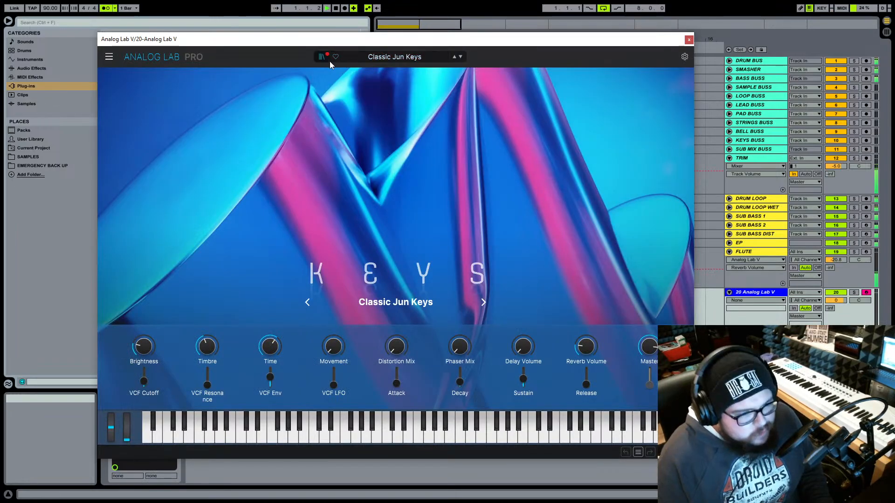
- Search the Analog Lab V preset library for BELL
{"action": "left_click", "coordinate": [322, 57]}
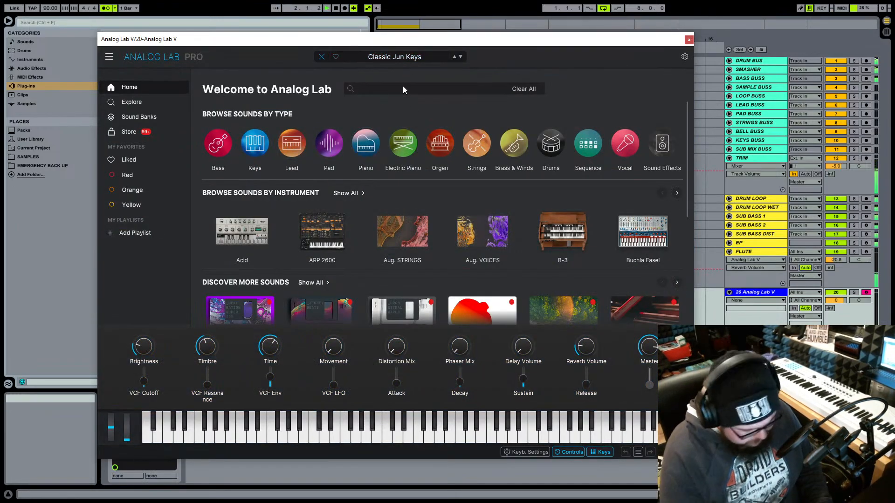
{"action": "type", "text": "BELL"}
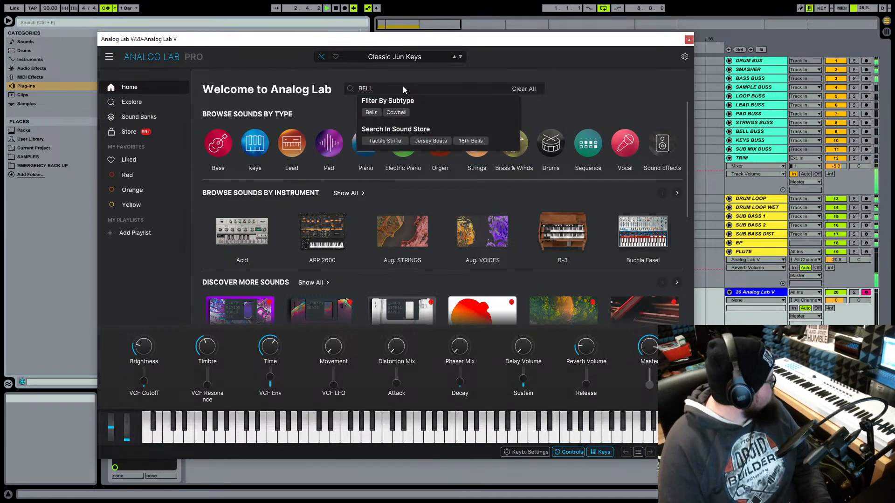
{"action": "key", "text": "Return"}
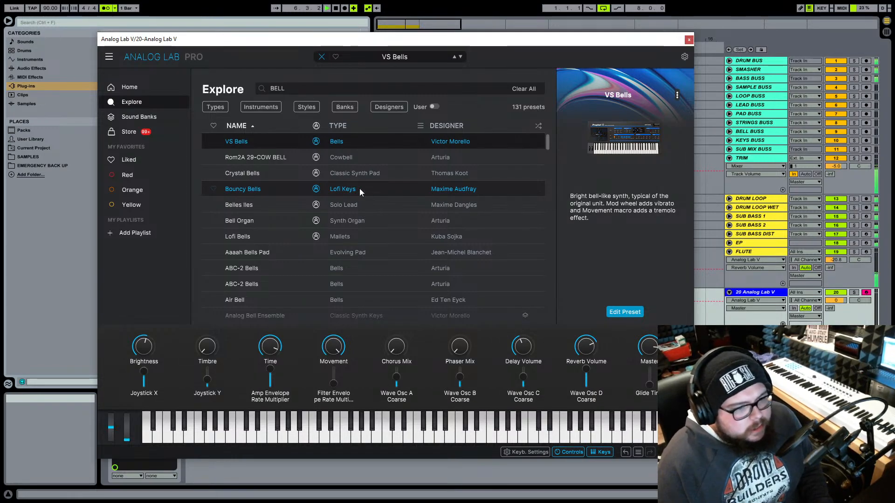
- Audition the Rom2A 29-COW BELL, VS Bells and Crystal Bells presets, lowering the new track's volume to -8.2 dB
{"action": "left_click", "coordinate": [368, 158]}
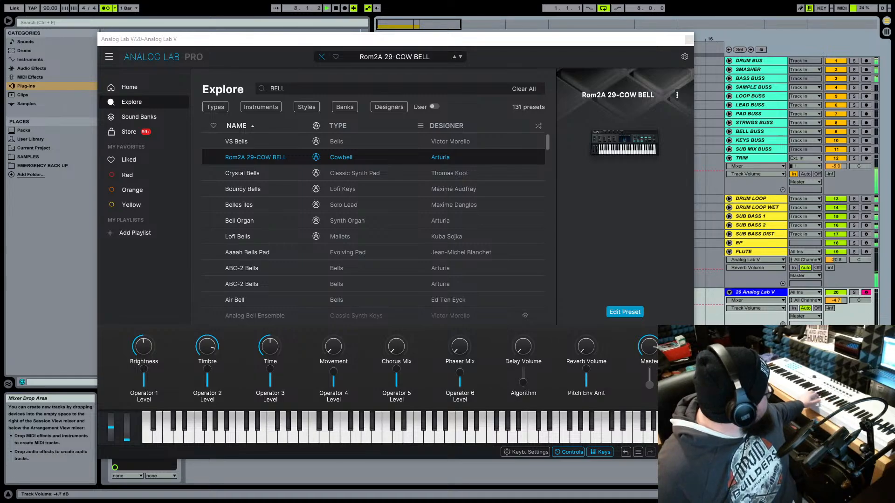
{"action": "left_click_drag", "start_coordinate": [836, 303], "coordinate": [836, 307]}
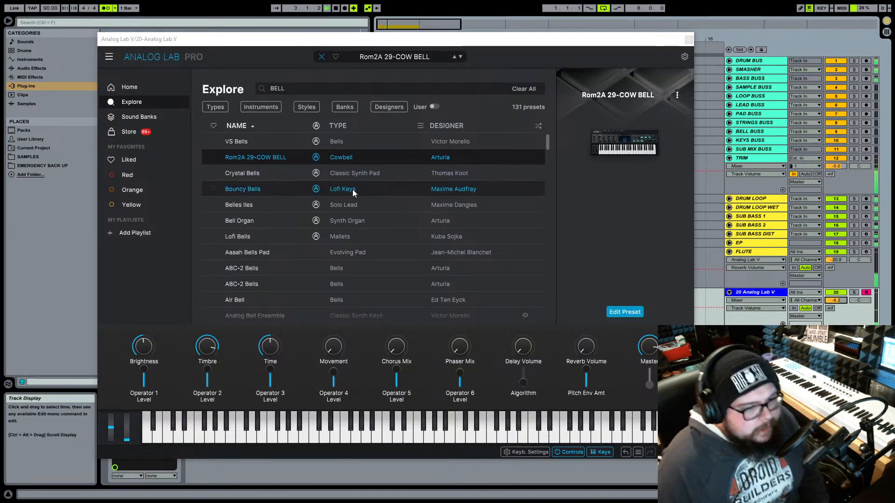
{"action": "left_click", "coordinate": [348, 143]}
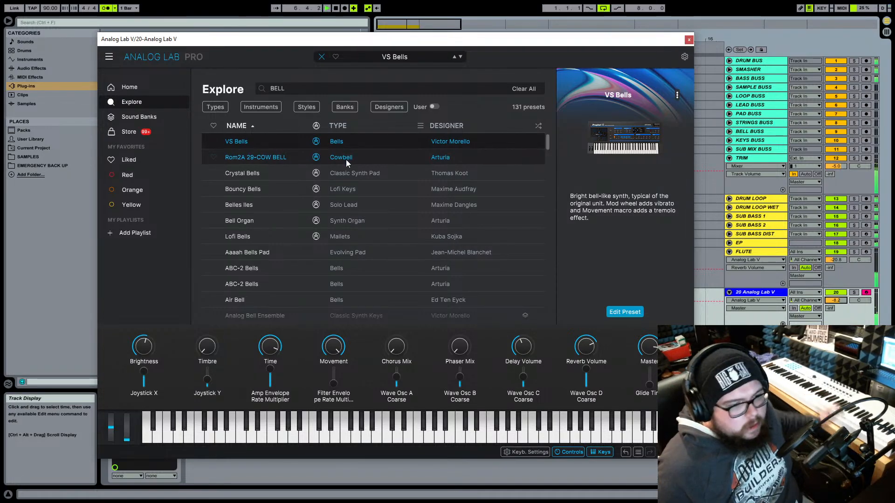
{"action": "left_click", "coordinate": [355, 172]}
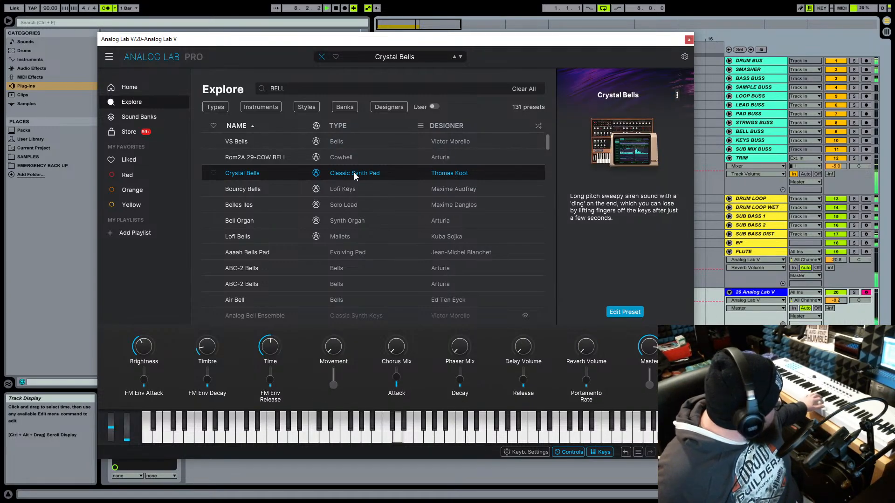
- Audition the Bouncy Bells, Belles Iles, Bell Organ, Lofi Bells, both ABC-2 Bells and Air Bell presets
{"action": "left_click", "coordinate": [354, 190]}
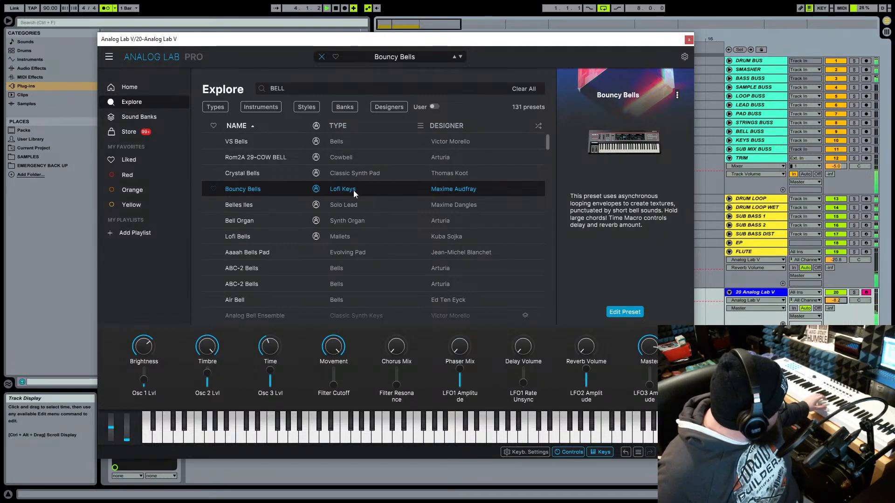
{"action": "left_click", "coordinate": [355, 209]}
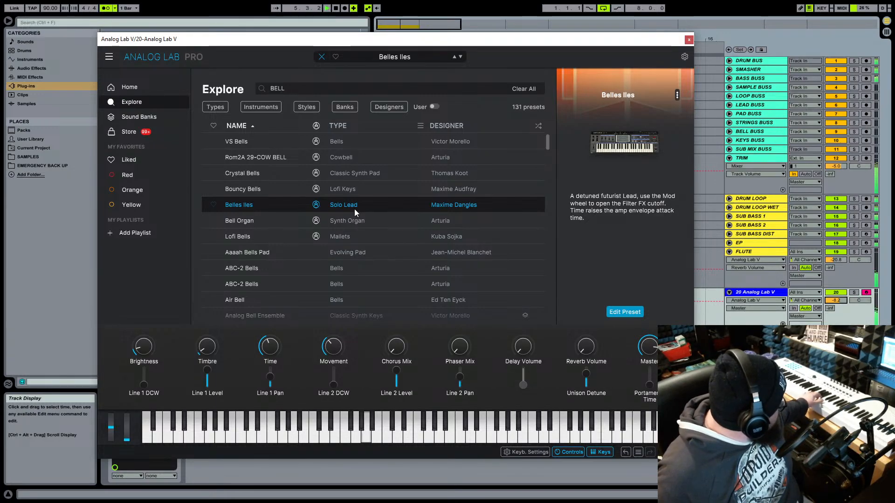
{"action": "left_click", "coordinate": [341, 220]}
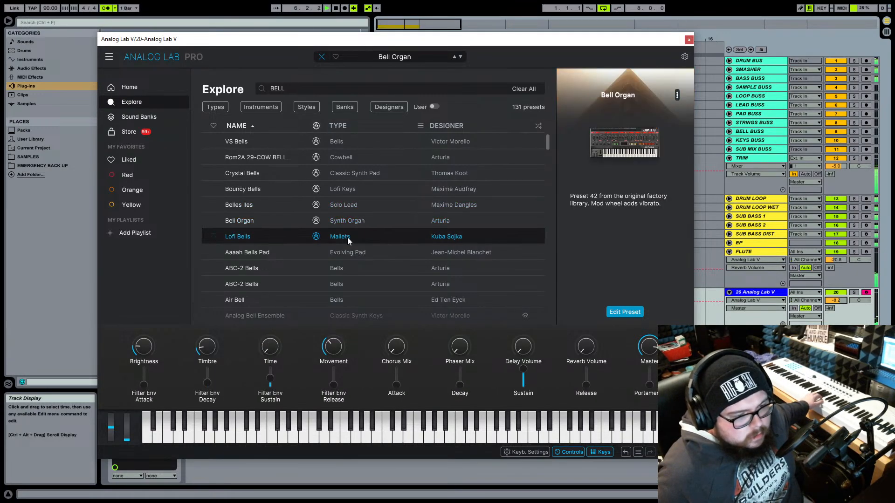
{"action": "left_click", "coordinate": [349, 239]}
{"action": "left_click", "coordinate": [351, 269]}
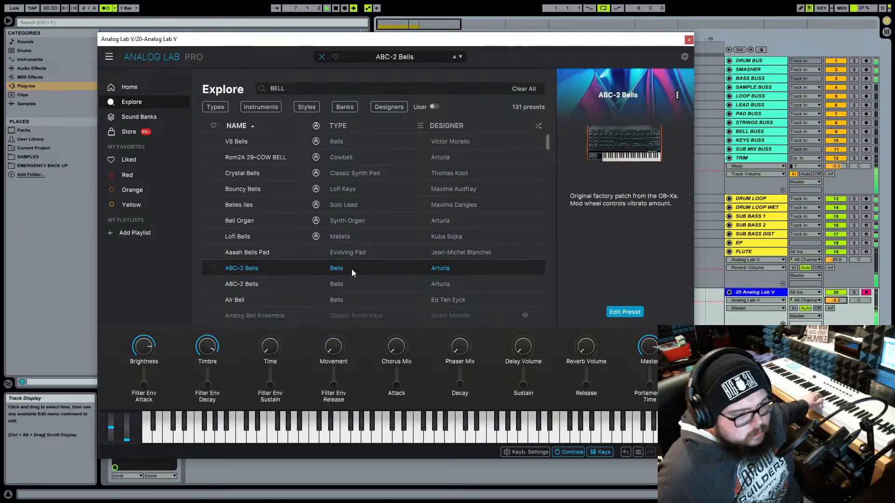
{"action": "left_click", "coordinate": [355, 285]}
{"action": "left_click", "coordinate": [354, 295]}
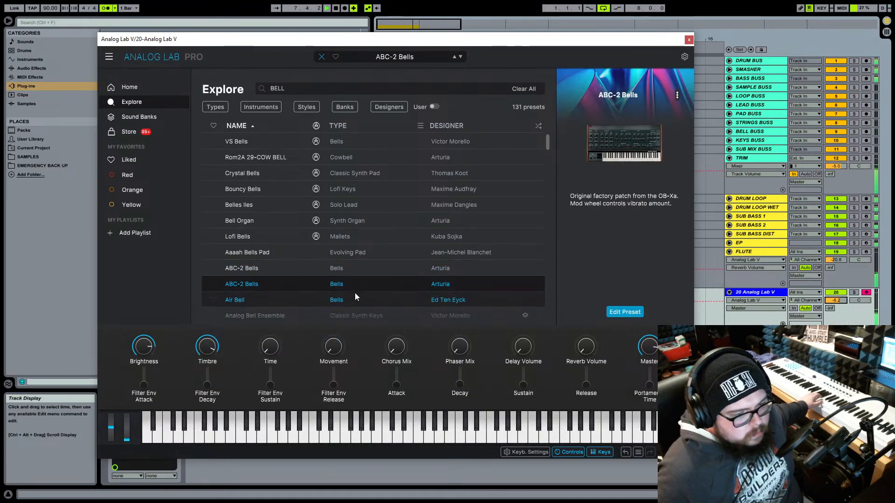
- Load the Analog Bell Ensemble preset, close the plug-in window and lower the new track's volume to -14.2 dB
{"action": "scroll", "coordinate": [362, 284], "scroll_direction": "down", "scroll_amount": 3}
{"action": "left_click", "coordinate": [368, 245]}
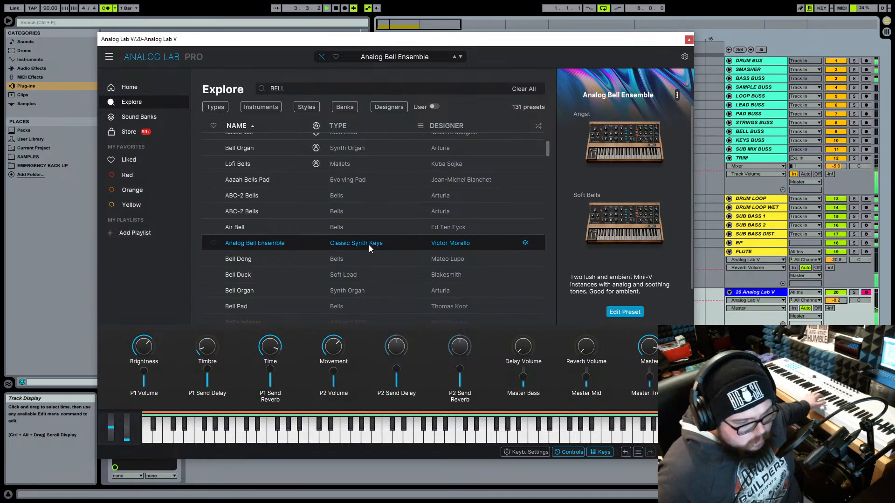
{"action": "left_click", "coordinate": [688, 39]}
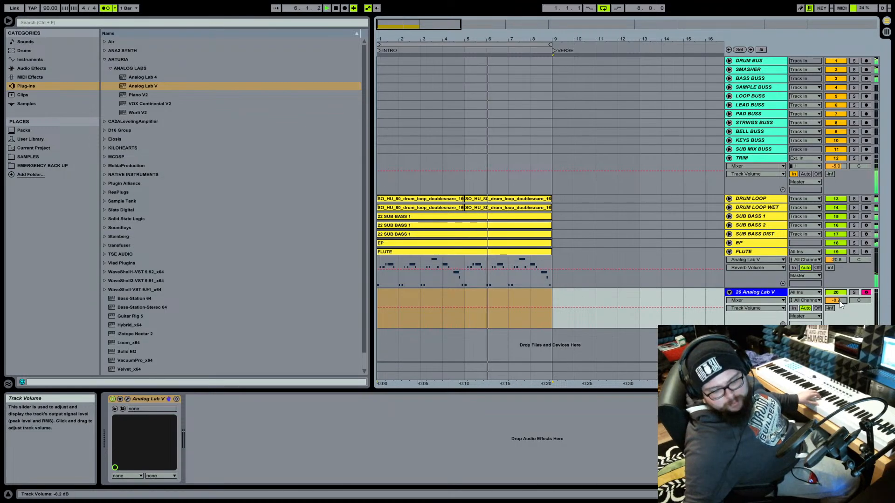
{"action": "scroll", "coordinate": [838, 302], "scroll_direction": "down", "scroll_amount": 3}
{"action": "scroll", "coordinate": [839, 301], "scroll_direction": "down", "scroll_amount": 3}
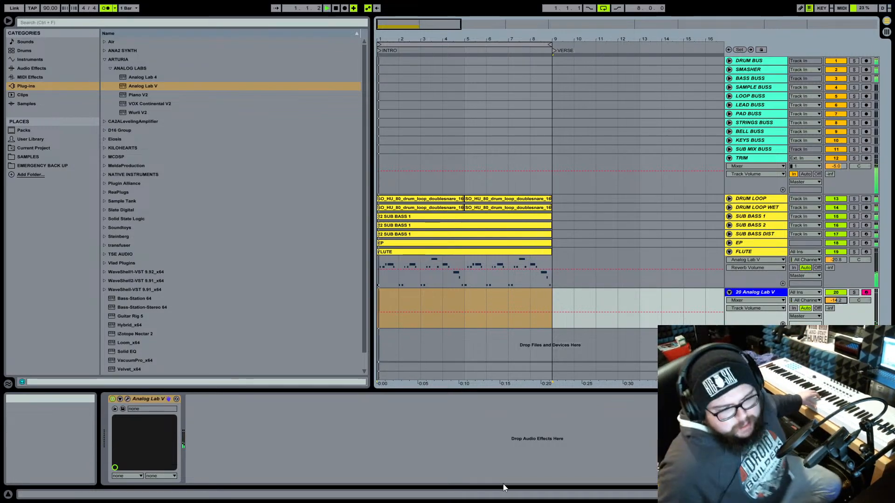
- Audition the Bell Dong, Bell Duck, Bell Organ, Bell Pad, Belle Bell and Bellifraid presets in Analog Lab V
{"action": "left_click", "coordinate": [128, 399]}
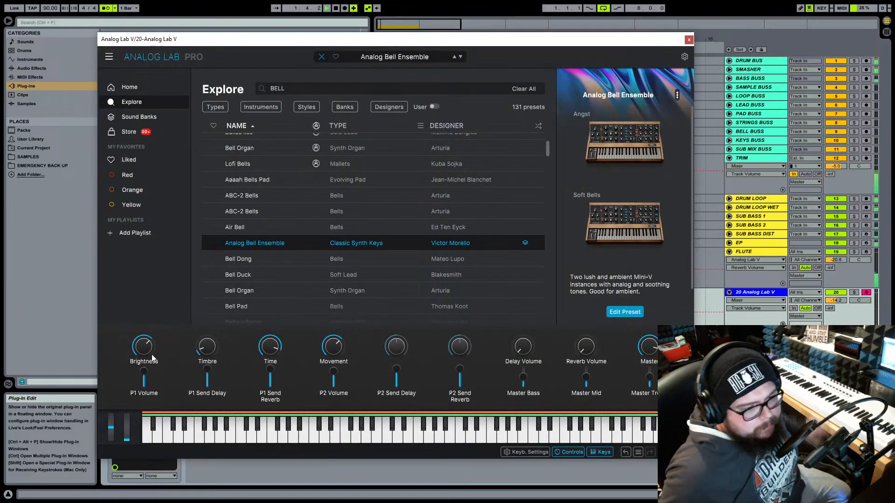
{"action": "left_click", "coordinate": [351, 261]}
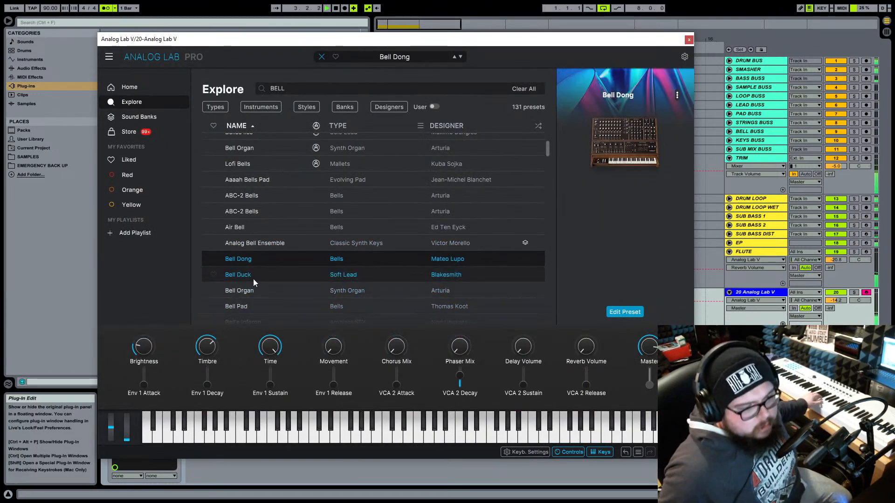
{"action": "left_click", "coordinate": [259, 275]}
{"action": "left_click", "coordinate": [328, 292]}
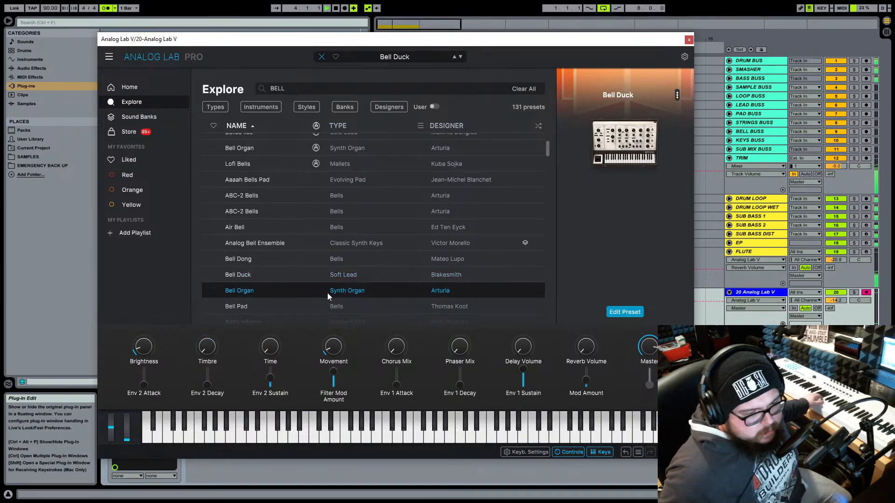
{"action": "left_click", "coordinate": [326, 304]}
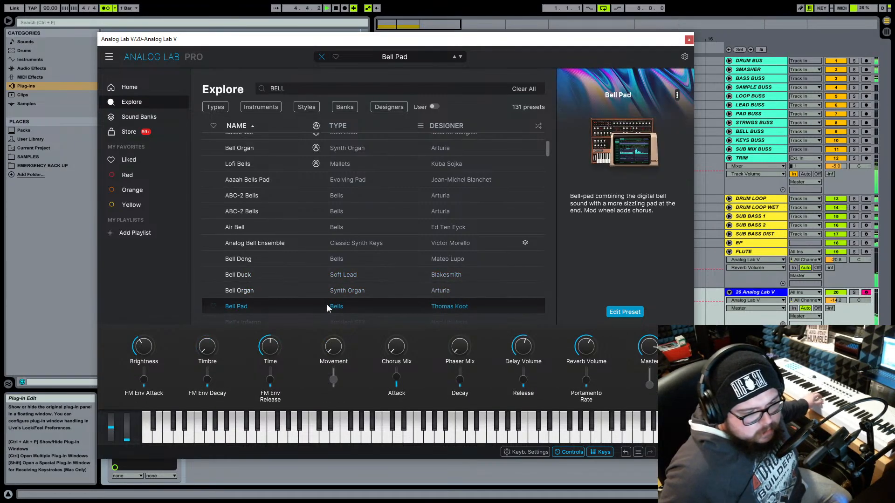
{"action": "scroll", "coordinate": [326, 306], "scroll_direction": "down", "scroll_amount": 3}
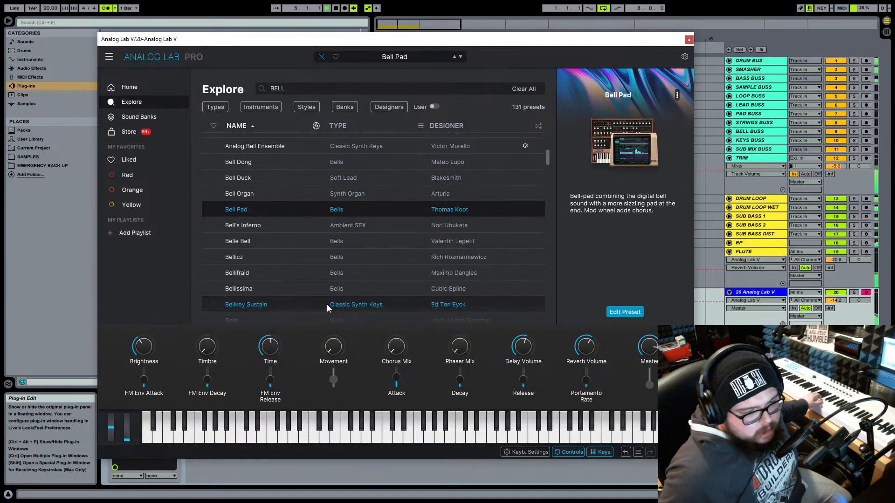
{"action": "left_click", "coordinate": [346, 248]}
{"action": "left_click", "coordinate": [342, 274]}
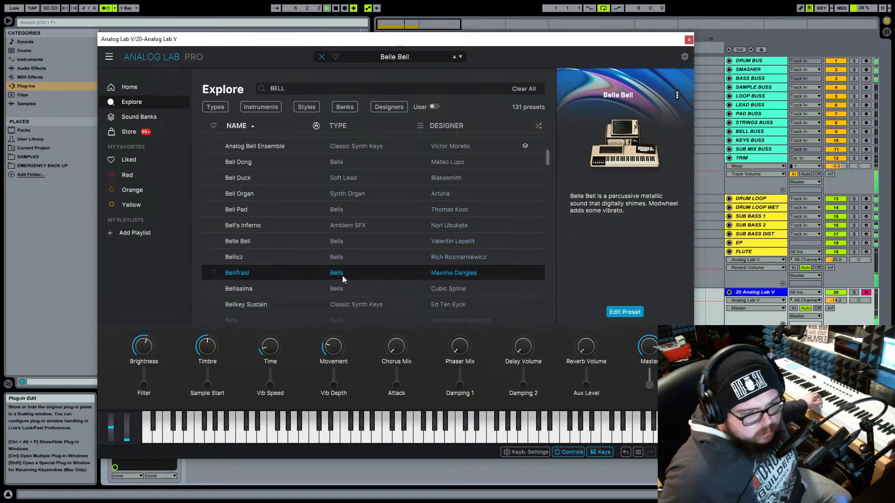
- Remove Analog Lab V from the bell track and load the ANA2 x64 synth in its place
{"action": "left_click", "coordinate": [689, 39]}
{"action": "right_click", "coordinate": [158, 399]}
{"action": "left_click", "coordinate": [190, 283]}
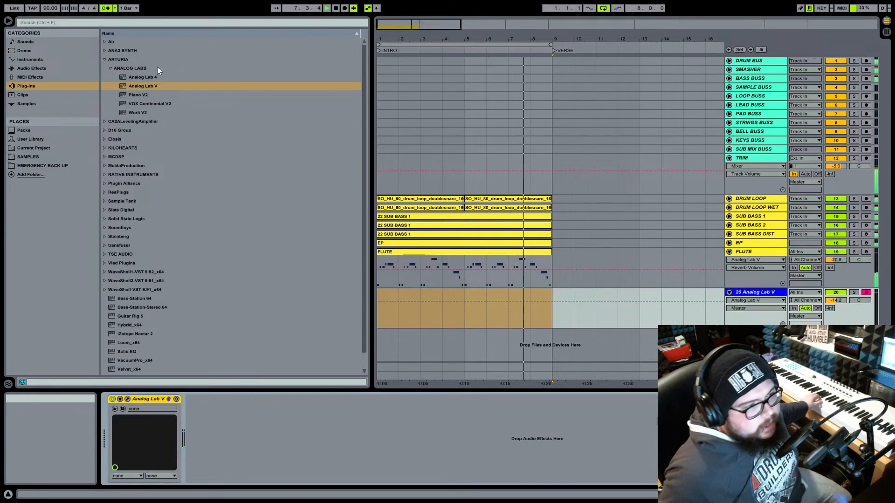
{"action": "left_click", "coordinate": [123, 51]}
{"action": "left_click", "coordinate": [138, 60]}
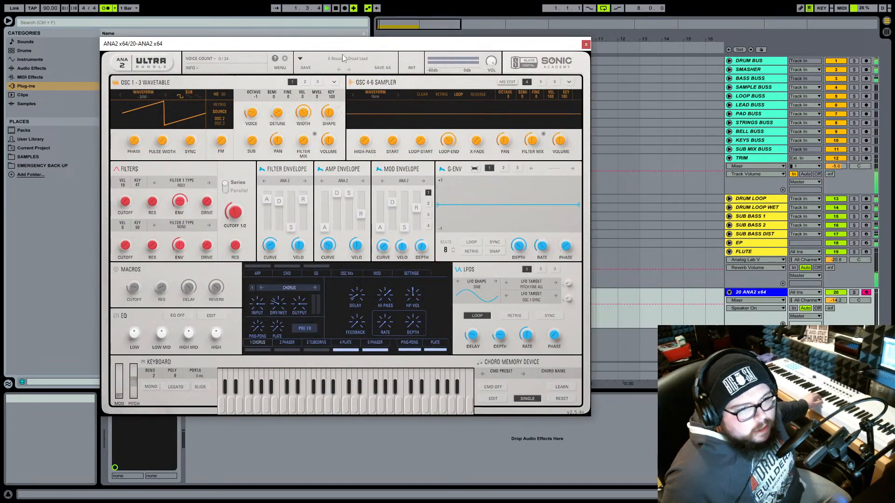
- Open the ANA2 preset browser and filter the presets to the Bells category
{"action": "left_click", "coordinate": [343, 58]}
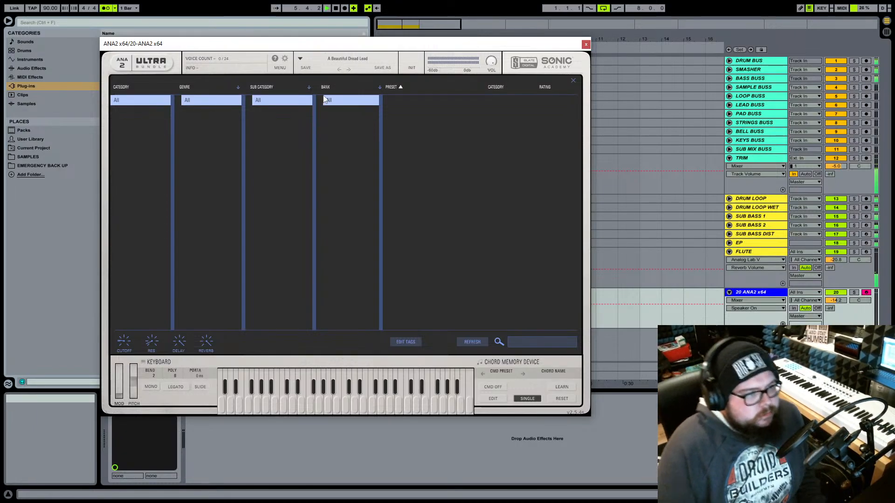
{"action": "left_click_drag", "start_coordinate": [368, 46], "coordinate": [426, 106]}
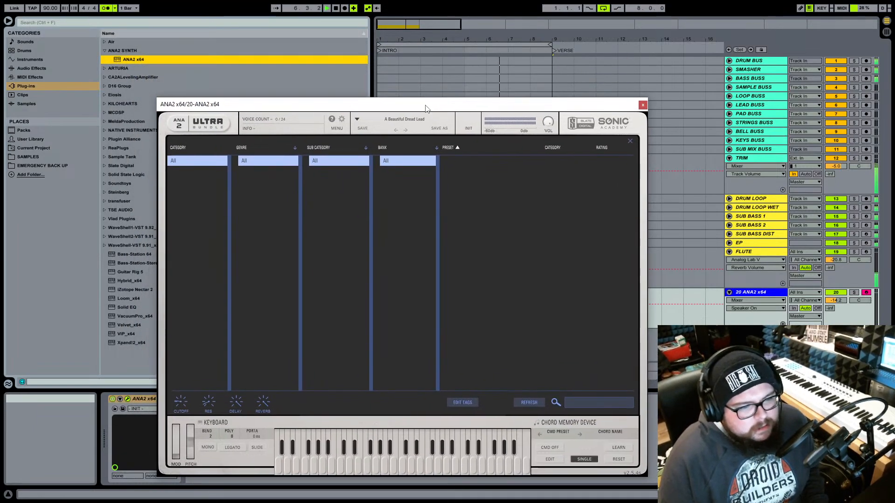
{"action": "left_click", "coordinate": [106, 8]}
{"action": "left_click", "coordinate": [109, 10]}
{"action": "left_click", "coordinate": [109, 10]}
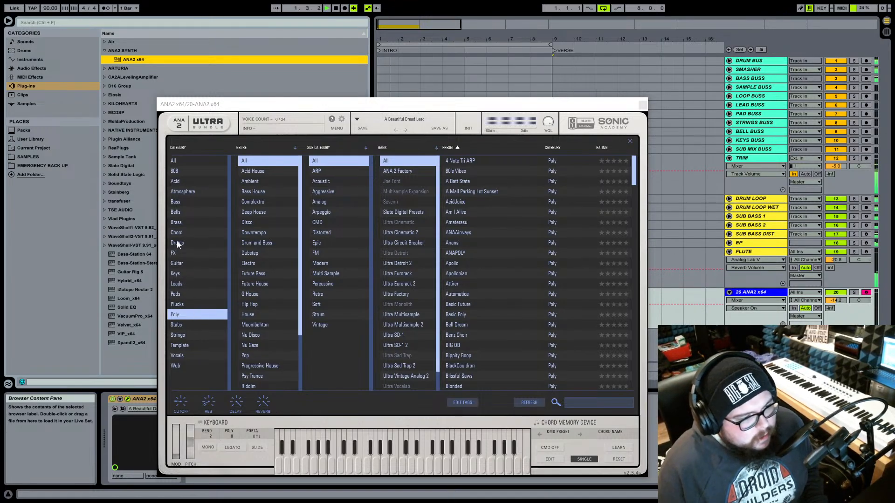
{"action": "left_click", "coordinate": [184, 213]}
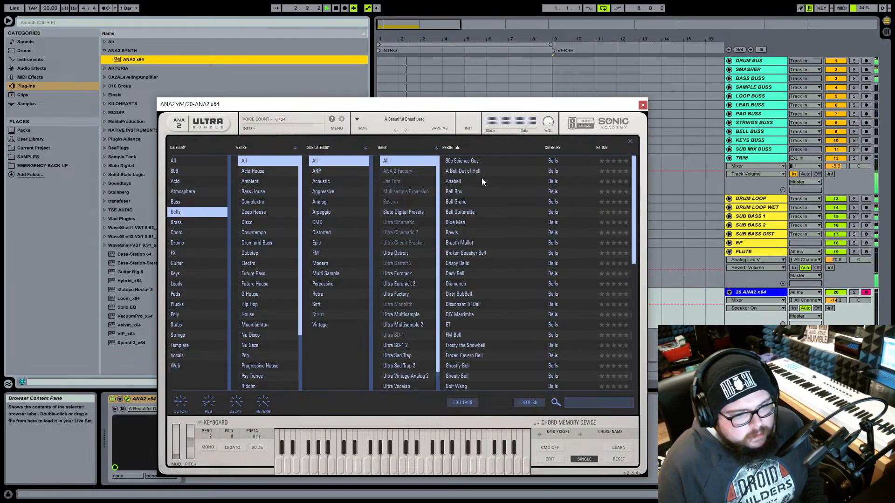
- Audition FM Bell, Frosty the Snowbell and Frozen Cavern Bell, load the Ghostly Bell preset and close the synth window
{"action": "scroll", "coordinate": [466, 242], "scroll_direction": "down", "scroll_amount": 5}
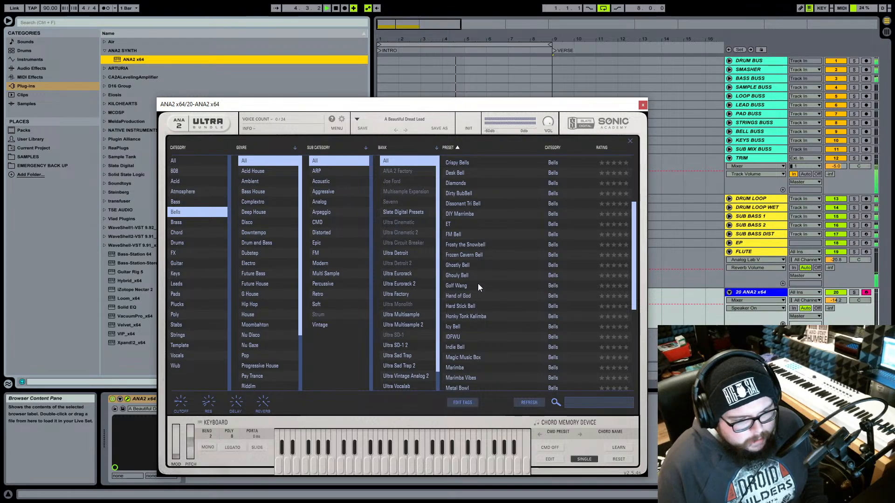
{"action": "left_click", "coordinate": [466, 235]}
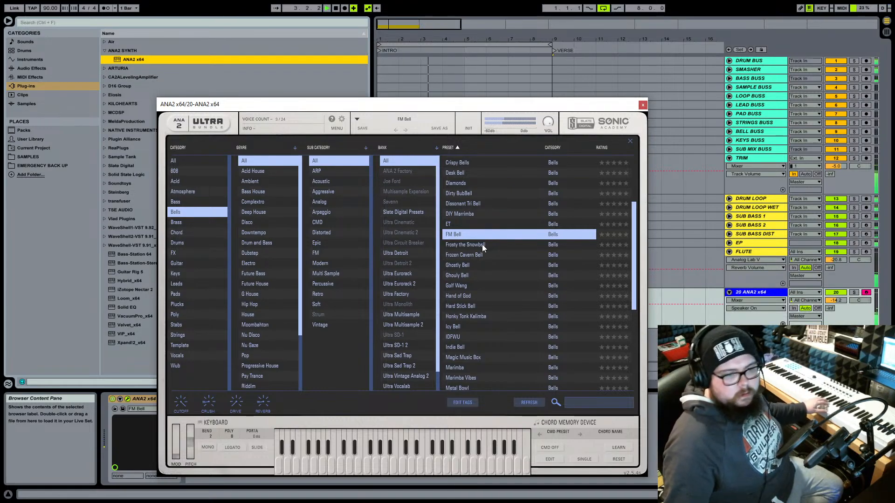
{"action": "left_click", "coordinate": [482, 244]}
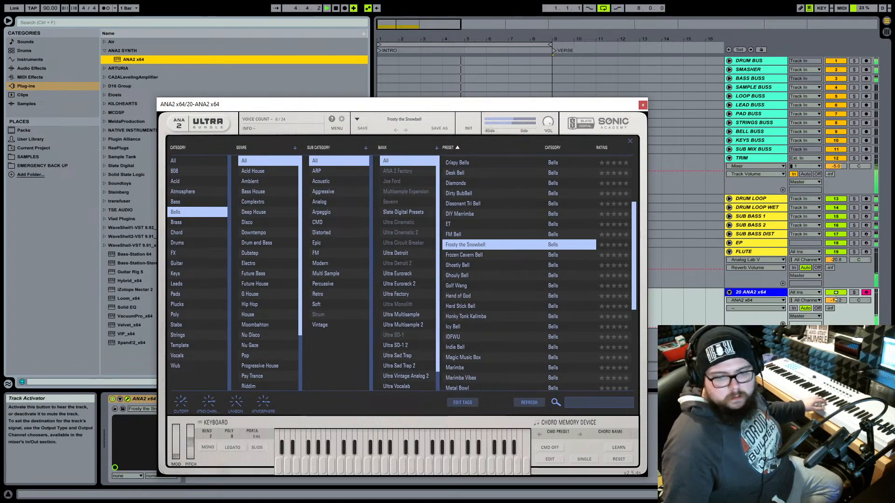
{"action": "left_click", "coordinate": [487, 256]}
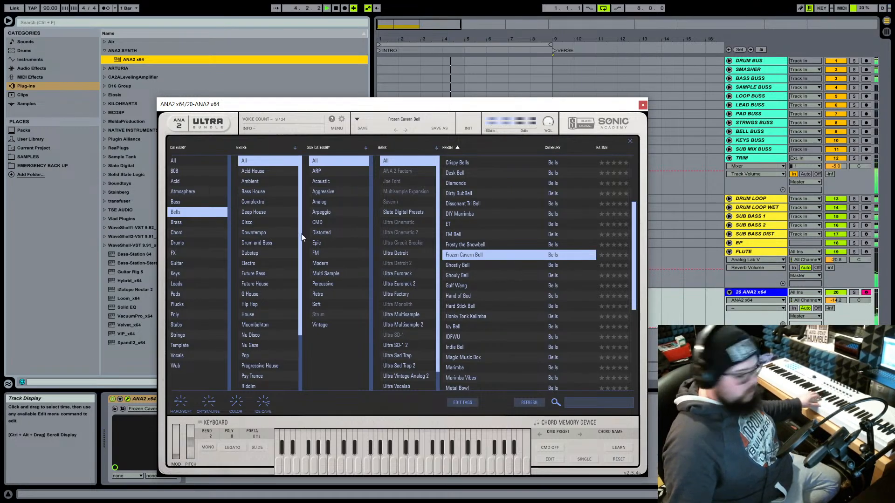
{"action": "left_click", "coordinate": [473, 267]}
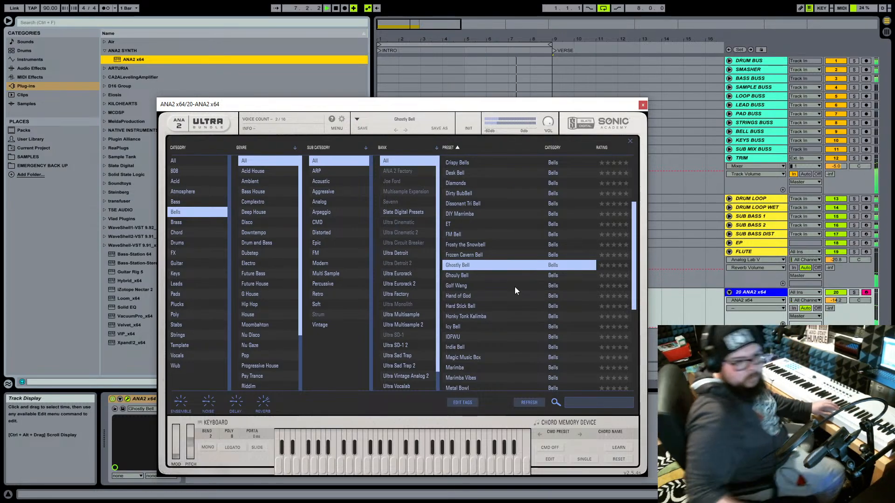
{"action": "left_click", "coordinate": [643, 105]}
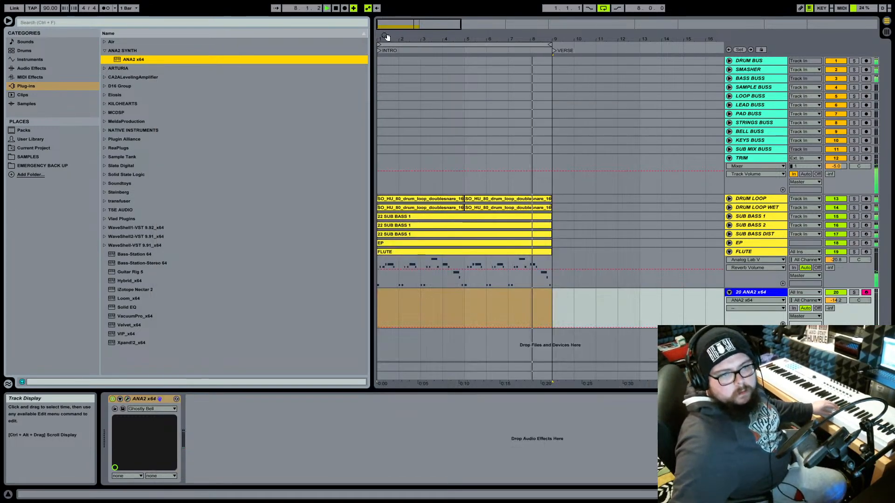
{"action": "left_click", "coordinate": [344, 9]}
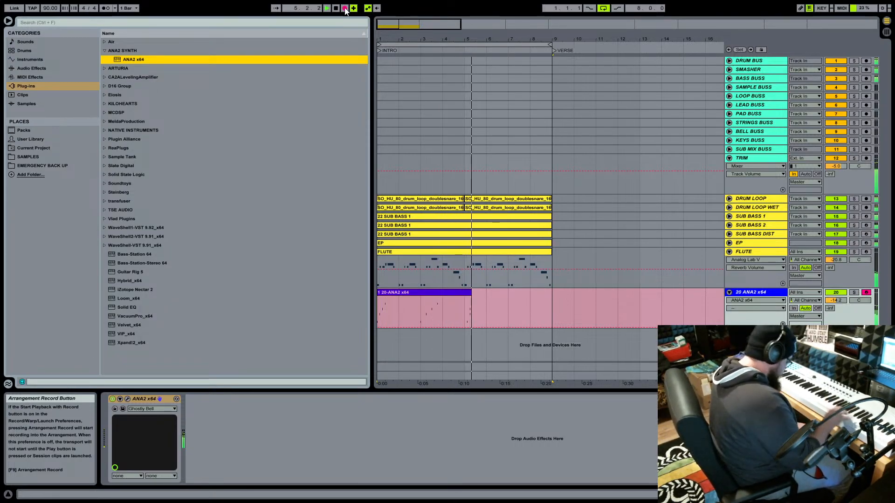
{"action": "key", "text": "space"}
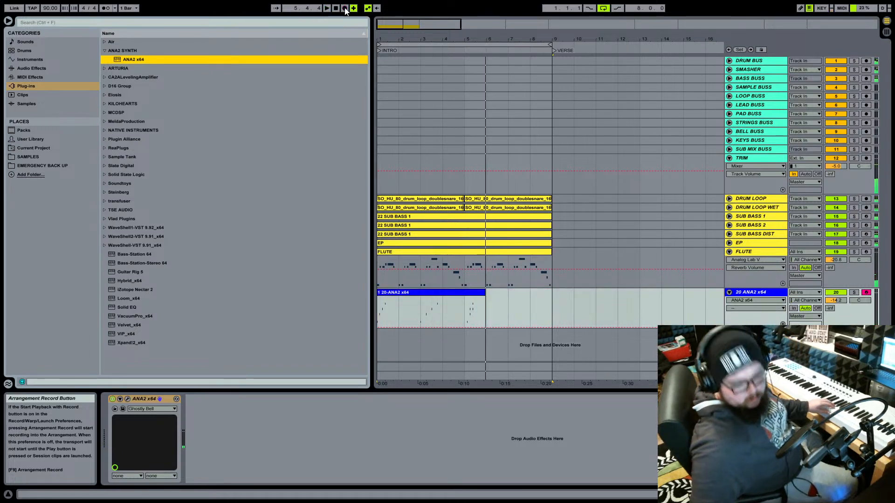
{"action": "key", "text": "ctrl+z"}
- Record a bell take over bars 1 to 8 on the ANA2 track and trim its clip to the eight audible bars
{"action": "left_click", "coordinate": [345, 9]}
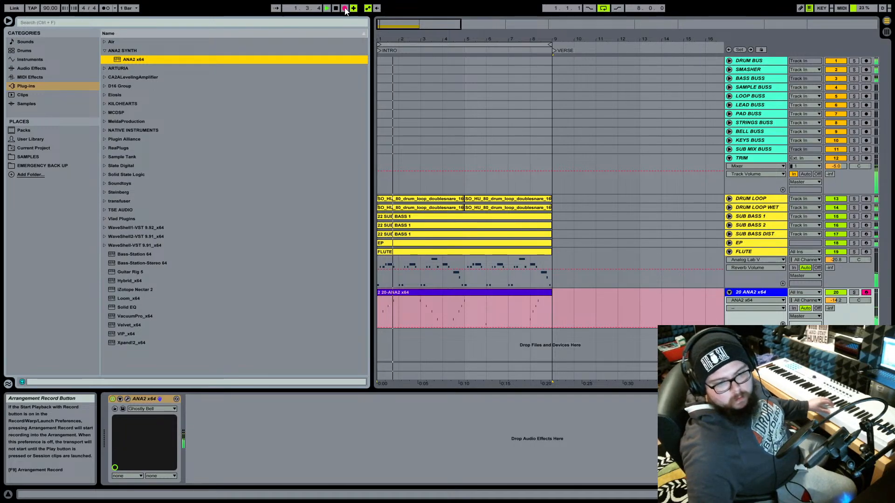
{"action": "left_click", "coordinate": [345, 8]}
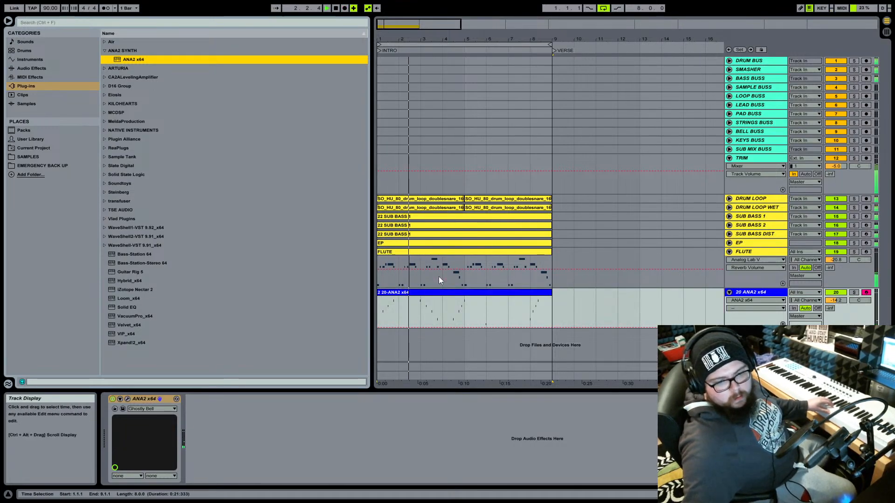
{"action": "left_click", "coordinate": [443, 294]}
{"action": "double_click", "coordinate": [443, 295]}
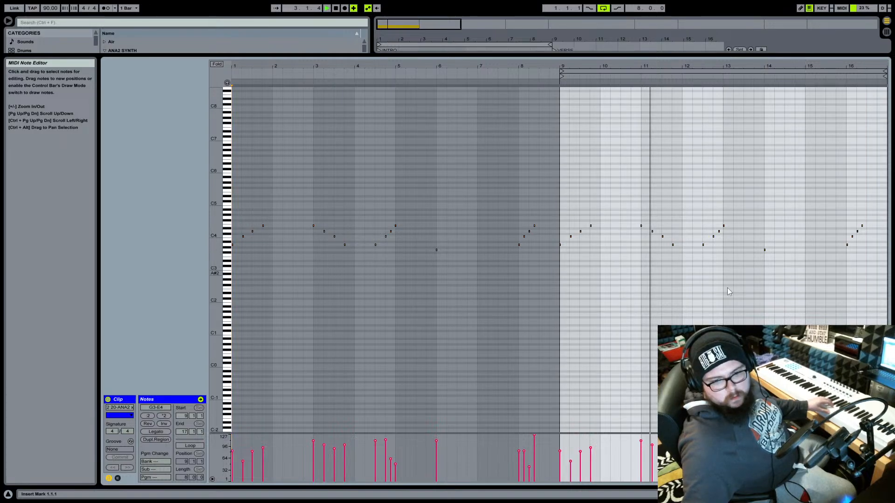
{"action": "left_click", "coordinate": [839, 494]}
{"action": "right_click", "coordinate": [480, 293]}
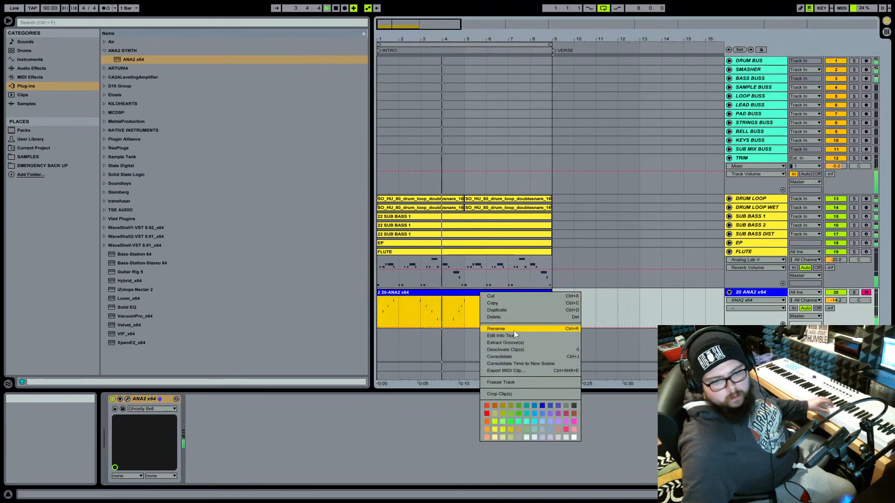
{"action": "left_click", "coordinate": [501, 310]}
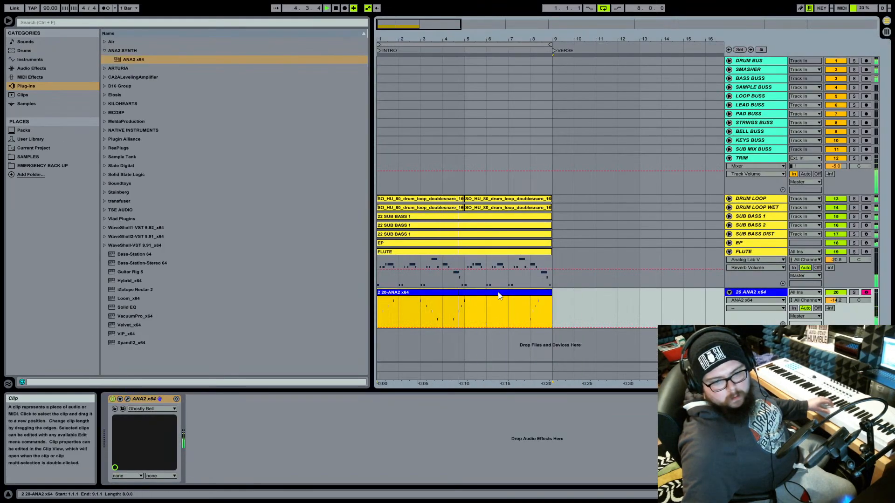
- Delete the ascending notes between bars 4.2 and 5.2 and the single G3 note at bar 6 from the bell clip
{"action": "double_click", "coordinate": [510, 301]}
{"action": "left_click_drag", "start_coordinate": [499, 211], "coordinate": [590, 265]}
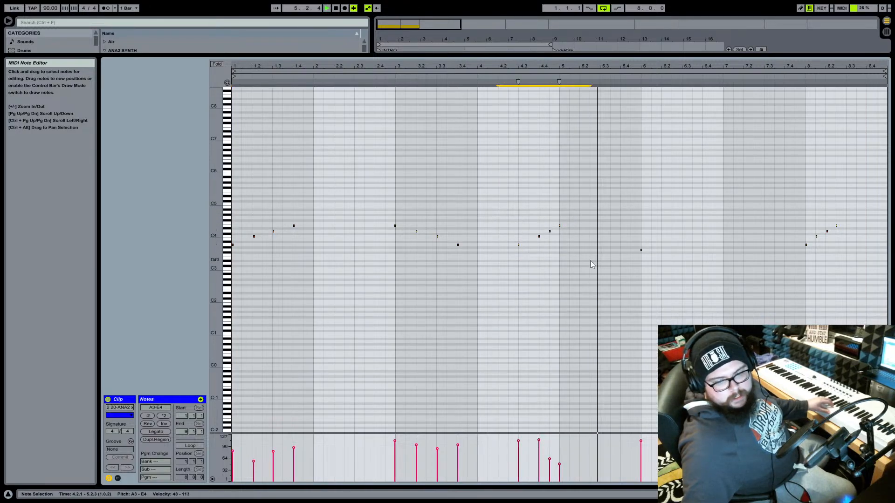
{"action": "key", "text": "Delete"}
{"action": "left_click", "coordinate": [641, 250]}
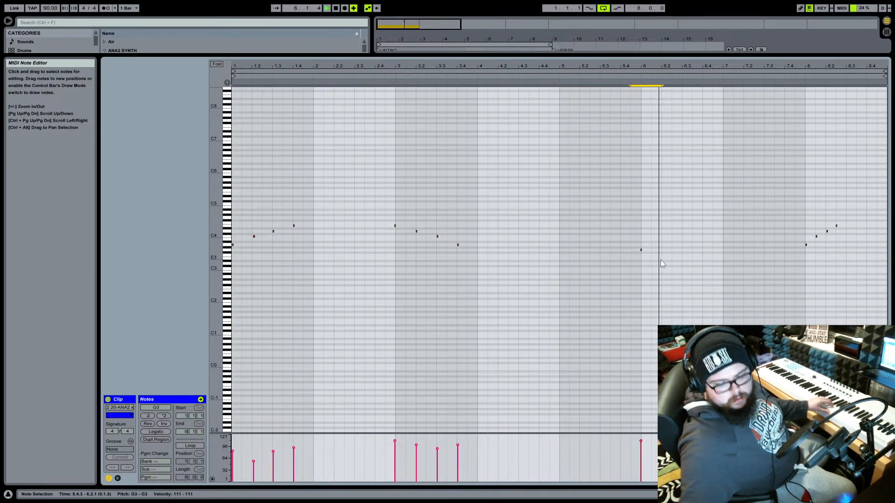
{"action": "key", "text": "Delete"}
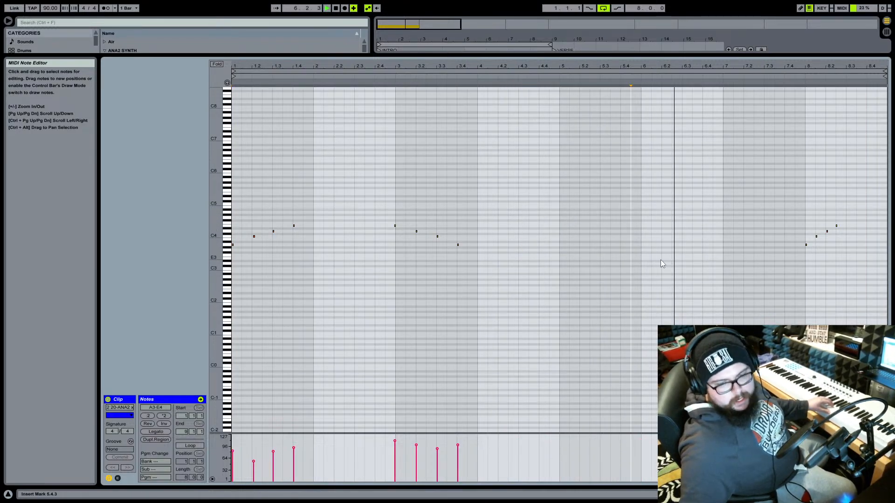
- Replay the loop from the start, return to the arrangement and record another bell pass over the existing clip
{"action": "double_click", "coordinate": [336, 8]}
{"action": "left_click", "coordinate": [326, 9]}
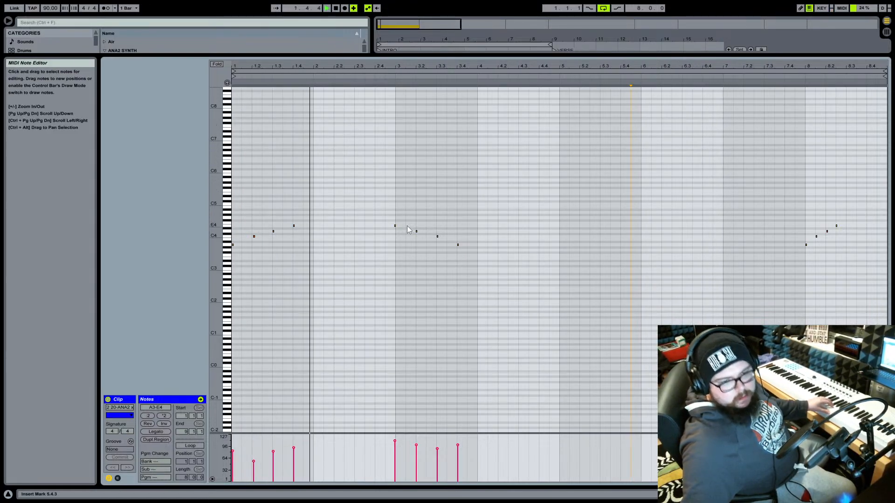
{"action": "key", "text": "shift+Tab"}
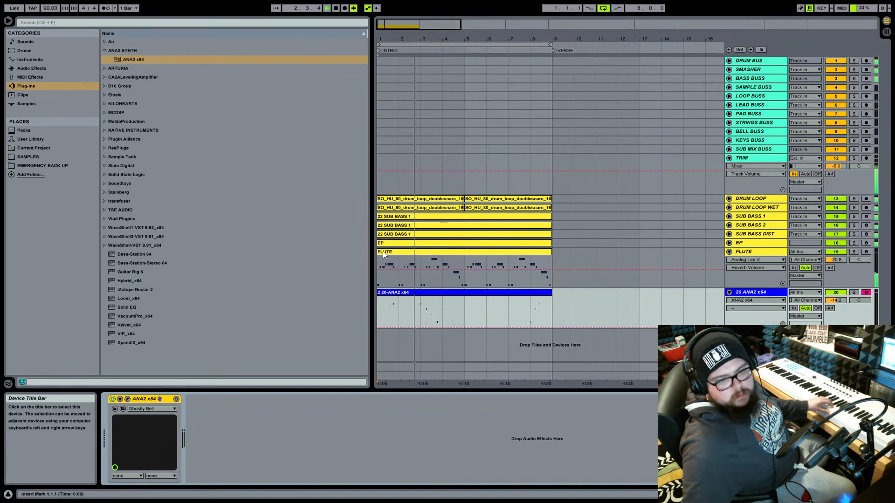
{"action": "key", "text": "F9"}
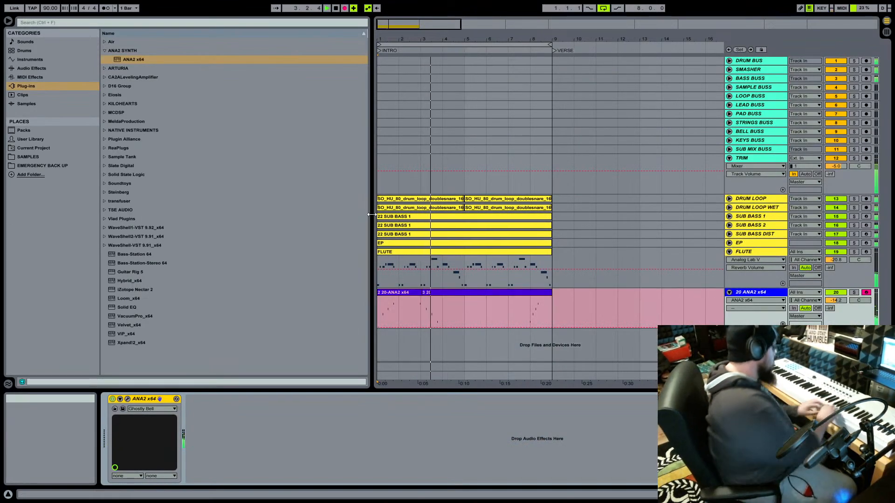
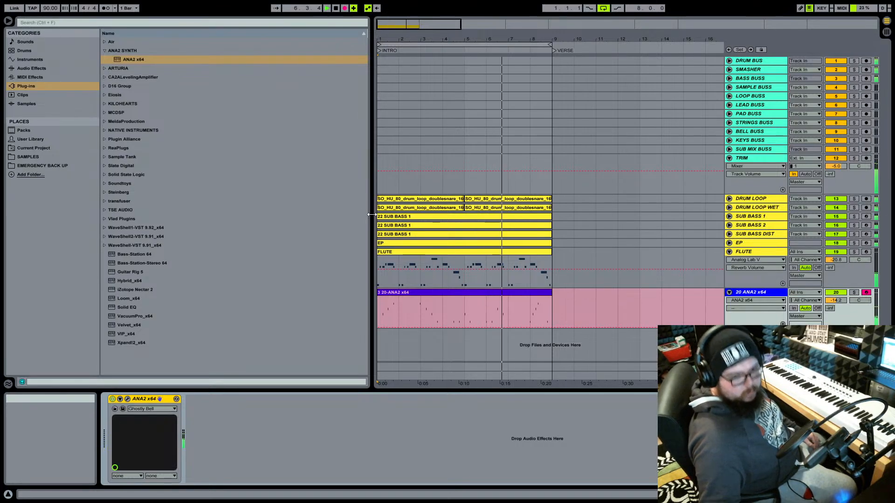
{"action": "key", "text": "space"}
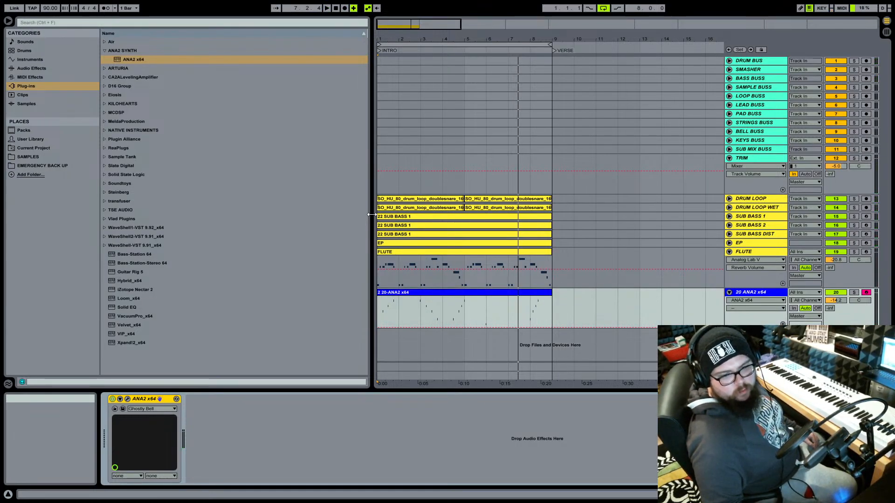
- Undo the previous bell takes and record a fresh bell melody over bars 1 to 8 on the ANA2 track
{"action": "key", "text": "ctrl+z"}
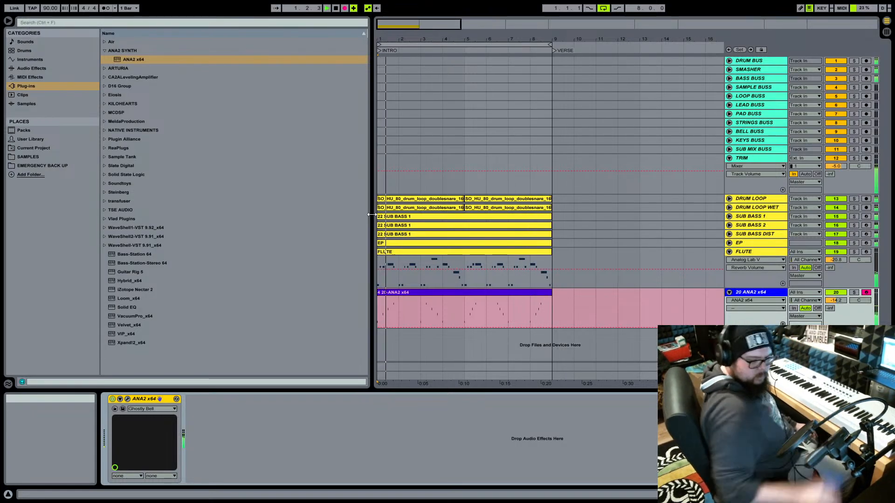
{"action": "key", "text": "F9"}
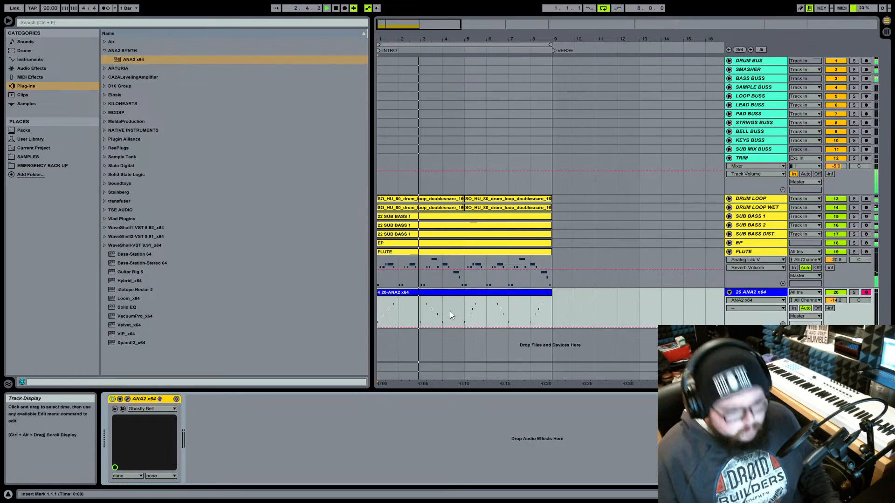
- Check the recorded notes in the new bell clip and rename the ANA2 track BELL
{"action": "double_click", "coordinate": [452, 293]}
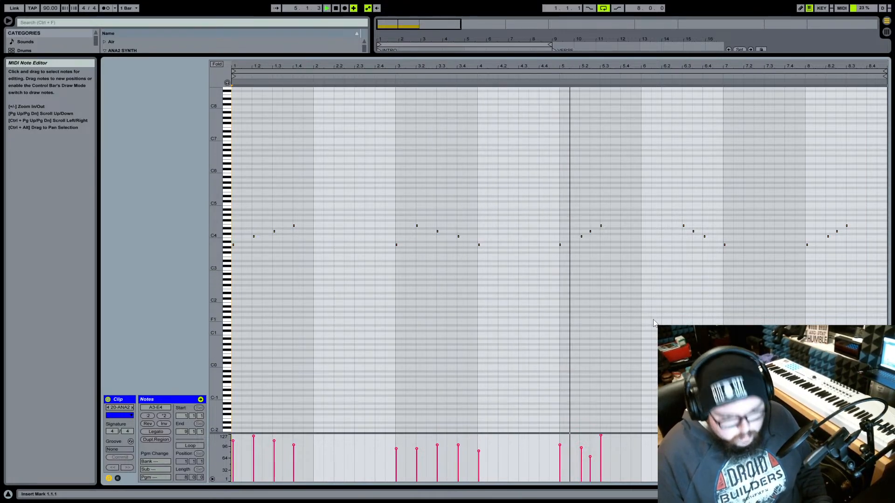
{"action": "key", "text": "shift+Tab"}
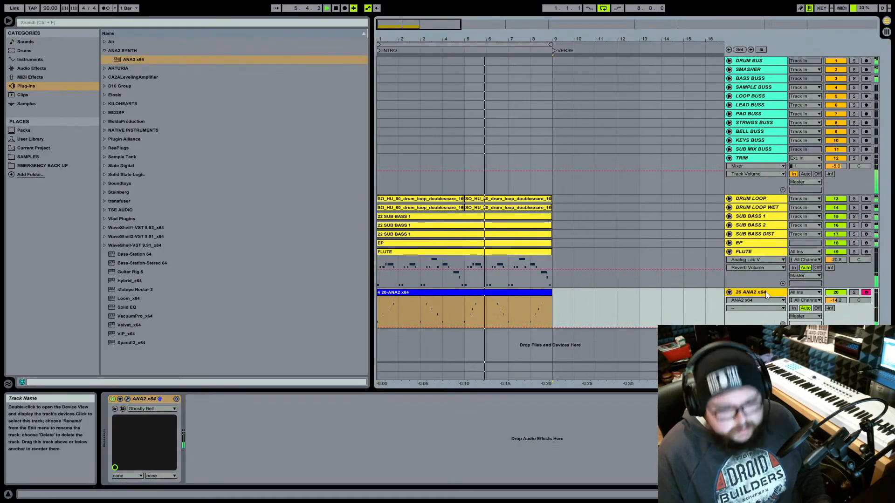
{"action": "type", "text": "BELL"}
{"action": "key", "text": "Return"}
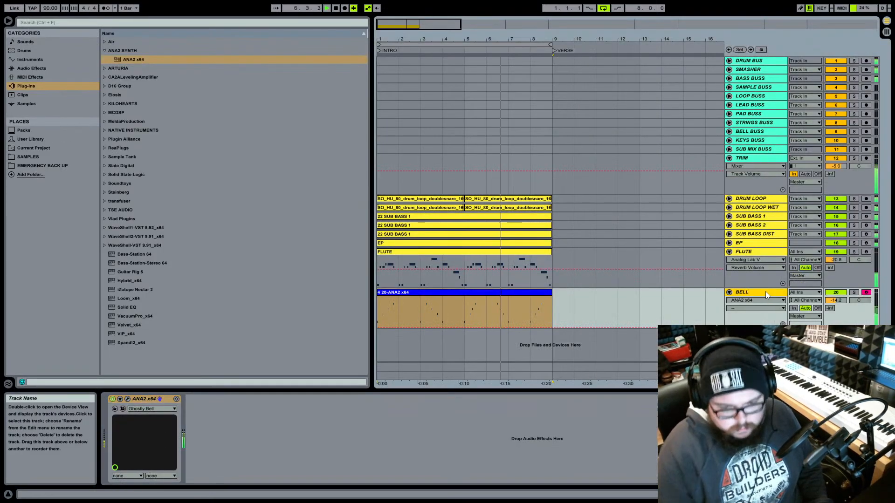
- Review the bell clip's notes during playback and set the BELL track volume to -17.2 dB
{"action": "double_click", "coordinate": [525, 299]}
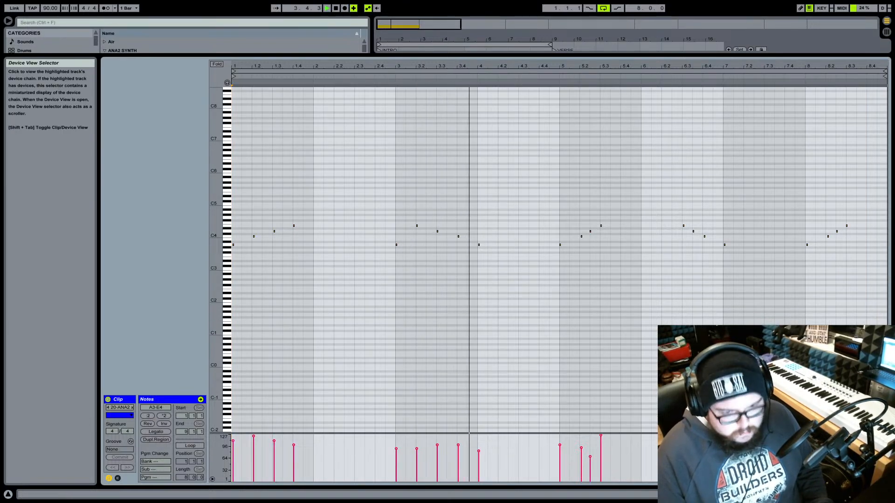
{"action": "key", "text": "shift+Tab"}
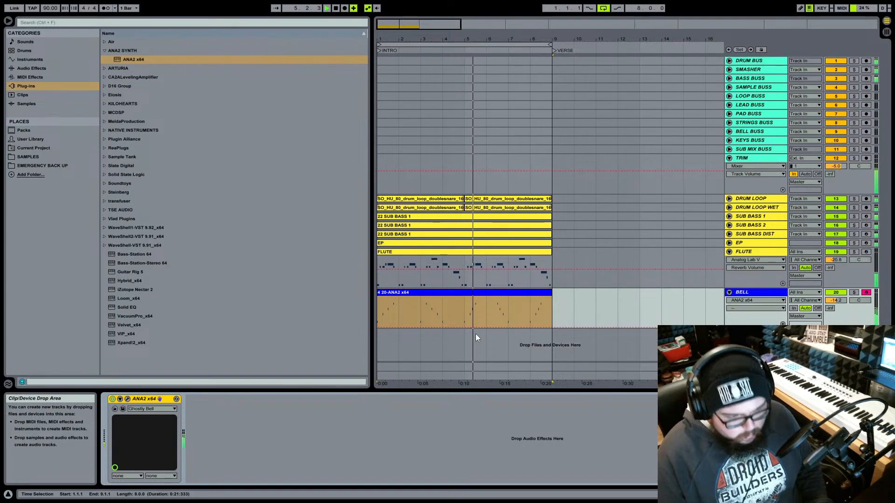
{"action": "left_click", "coordinate": [836, 301]}
{"action": "key", "text": "Down"}
{"action": "key", "text": "Down"}
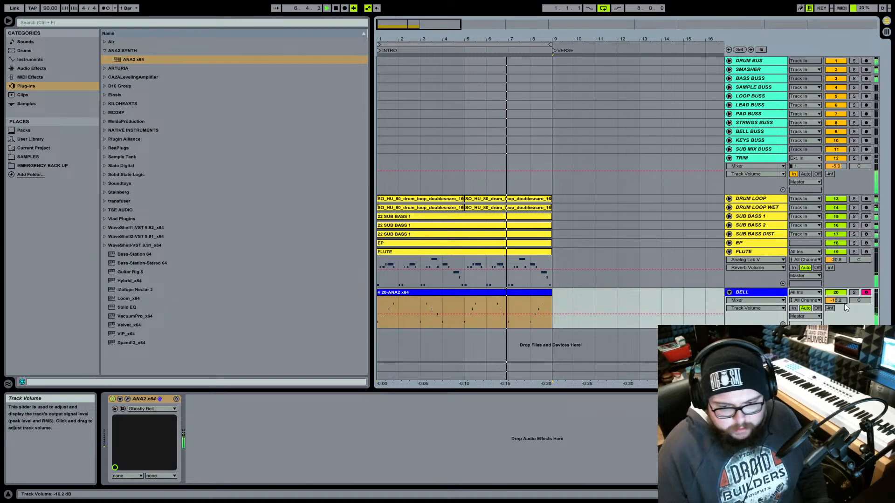
{"action": "key", "text": "Down"}
{"action": "key", "text": "Down"}
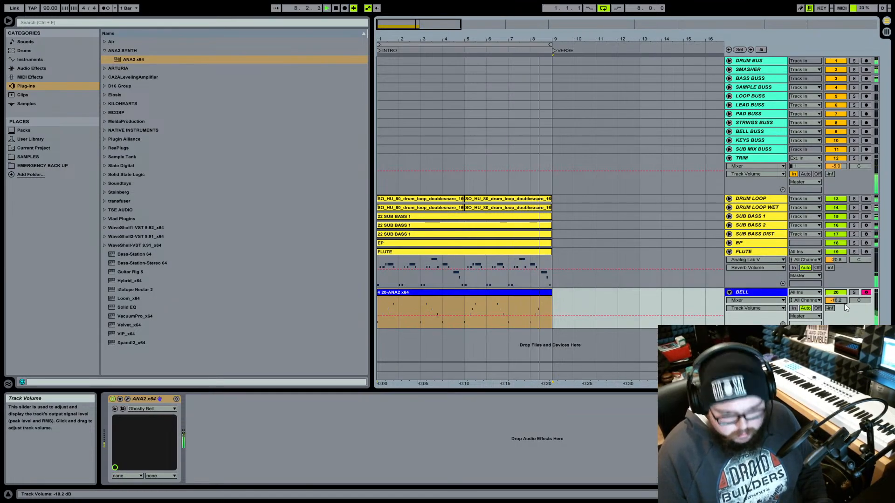
{"action": "key", "text": "Up"}
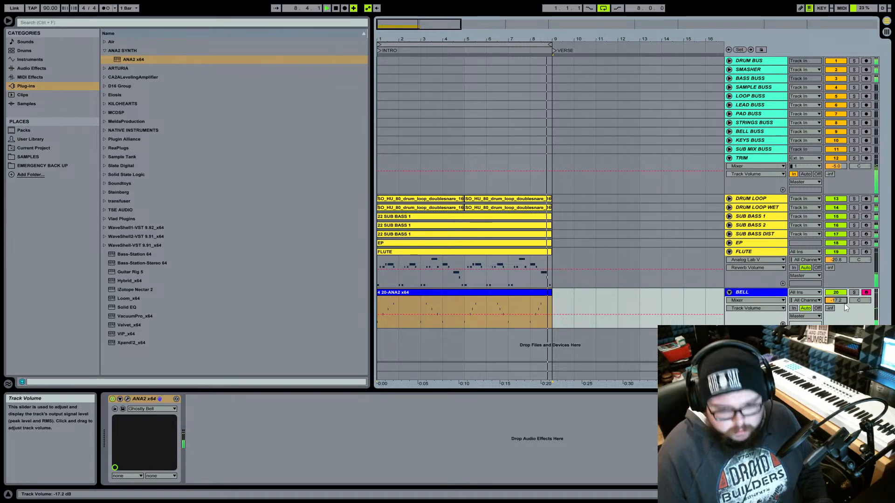
- Recolour the bell clip yellow to match its track and collapse the BELL and FLUTE tracks
{"action": "right_click", "coordinate": [776, 294]}
{"action": "key", "text": "Escape"}
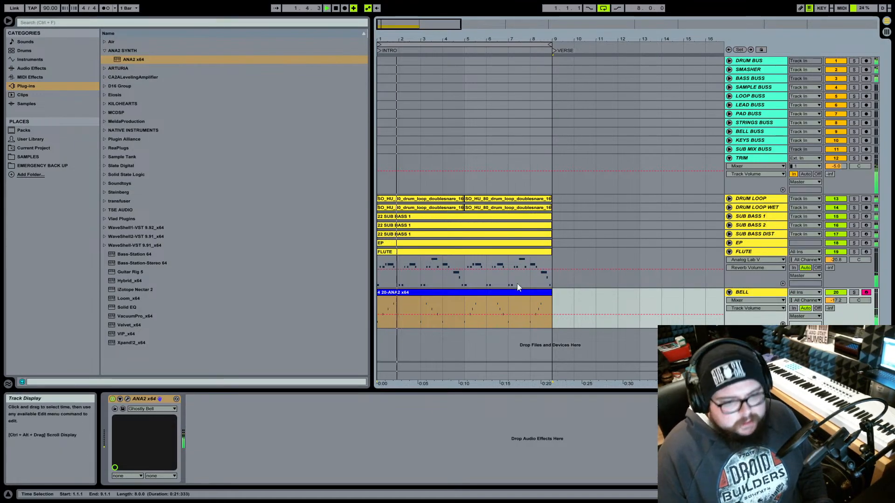
{"action": "right_click", "coordinate": [513, 295]}
{"action": "left_click", "coordinate": [529, 427]}
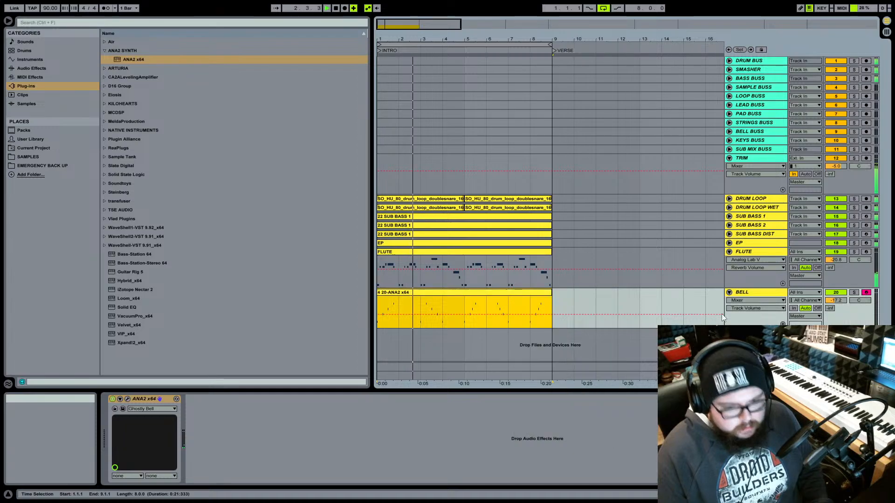
{"action": "left_click", "coordinate": [729, 292]}
{"action": "left_click", "coordinate": [729, 252]}
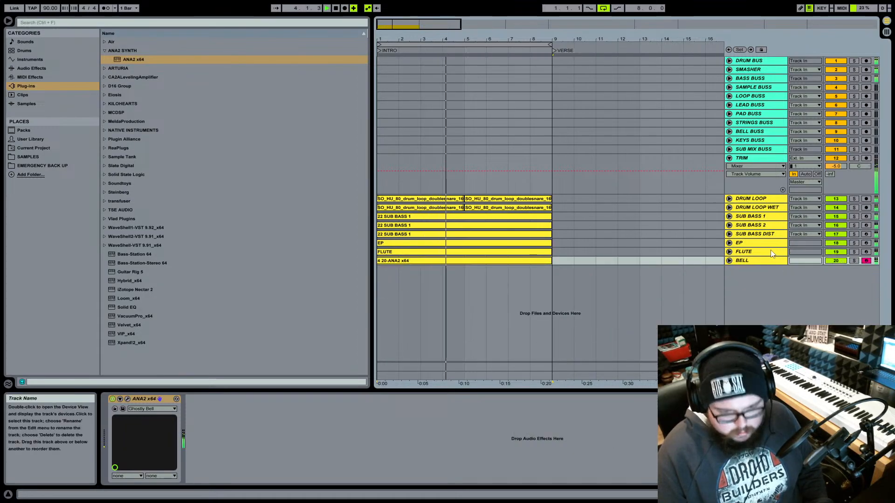
- Insert a new MIDI track below BELL, arm it for recording and load Arturia's Analog Lab V on it
{"action": "right_click", "coordinate": [749, 279]}
{"action": "left_click", "coordinate": [777, 293]}
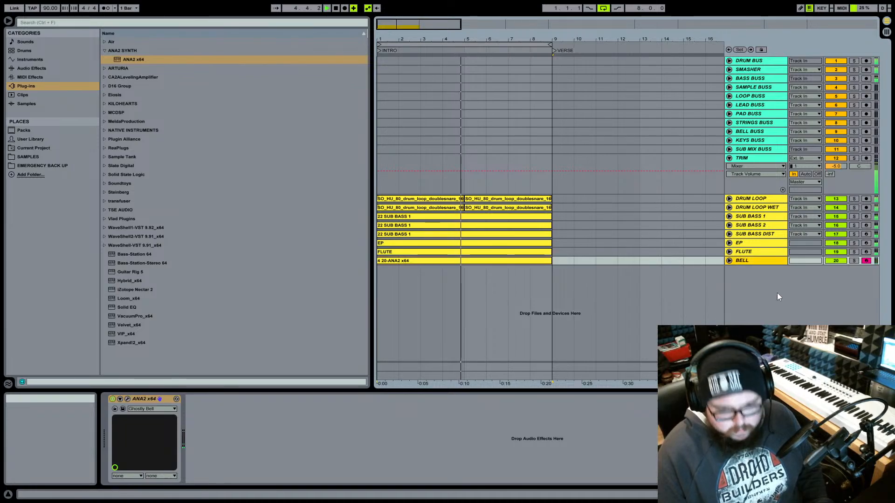
{"action": "left_click", "coordinate": [866, 270]}
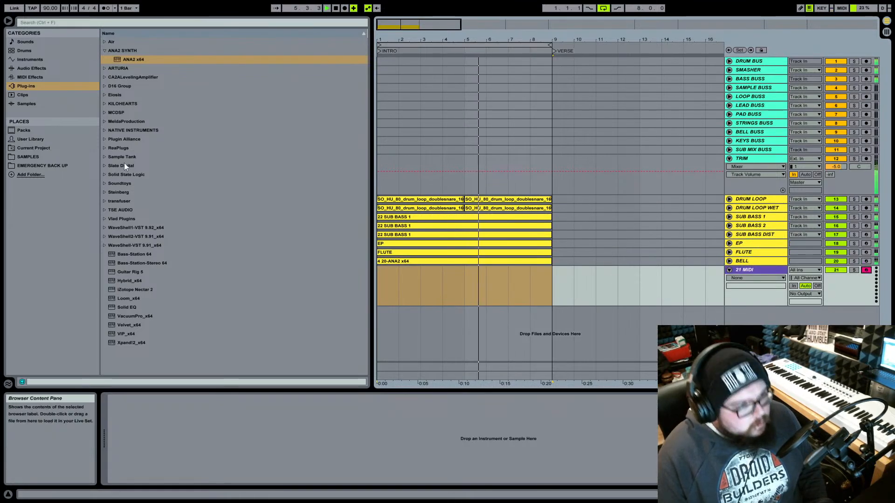
{"action": "left_click", "coordinate": [105, 70]}
{"action": "double_click", "coordinate": [132, 86]}
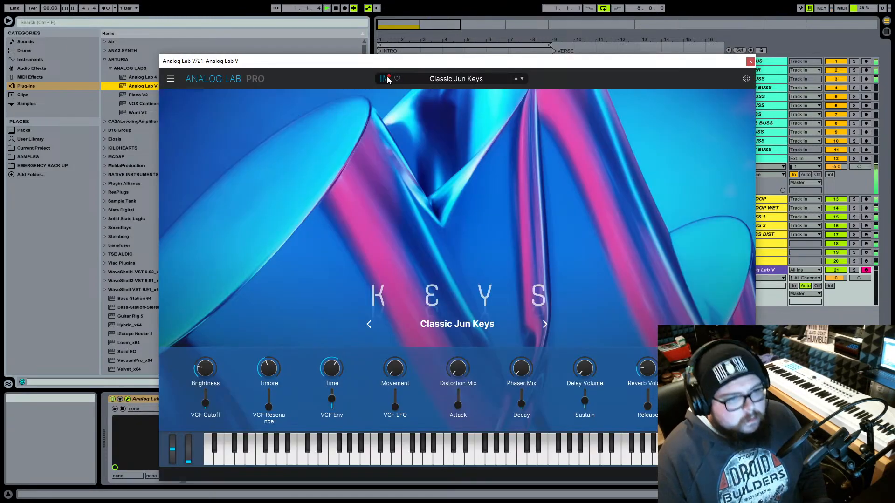
- Load the Smooth Lead preset from Analog Lab's Lead sounds and set the new track's volume to -17.0 dB
{"action": "left_click", "coordinate": [385, 78]}
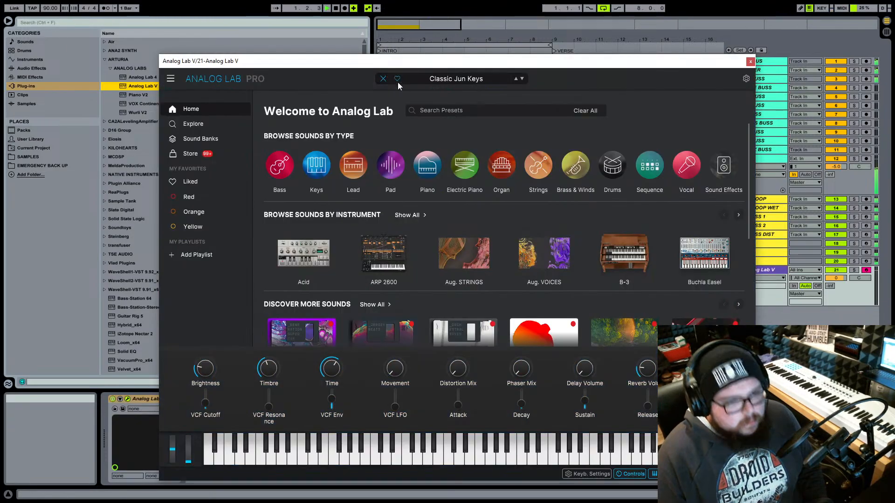
{"action": "mouse_move", "coordinate": [359, 181]}
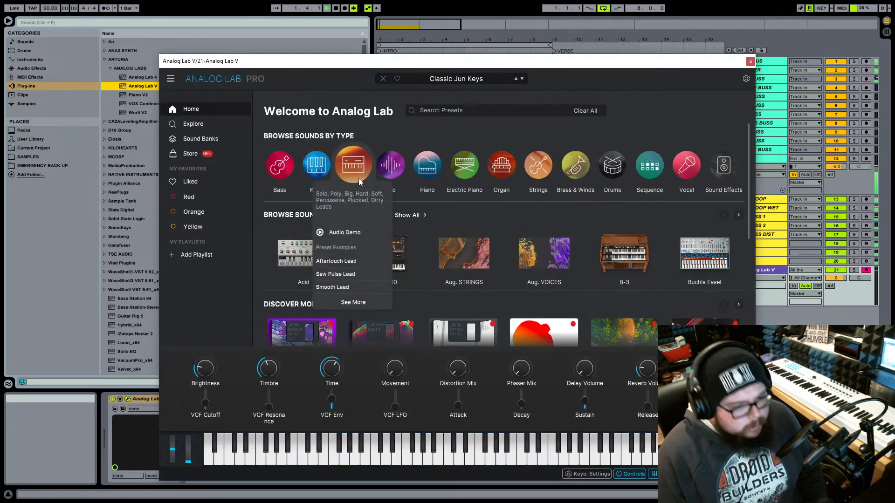
{"action": "left_click", "coordinate": [371, 302]}
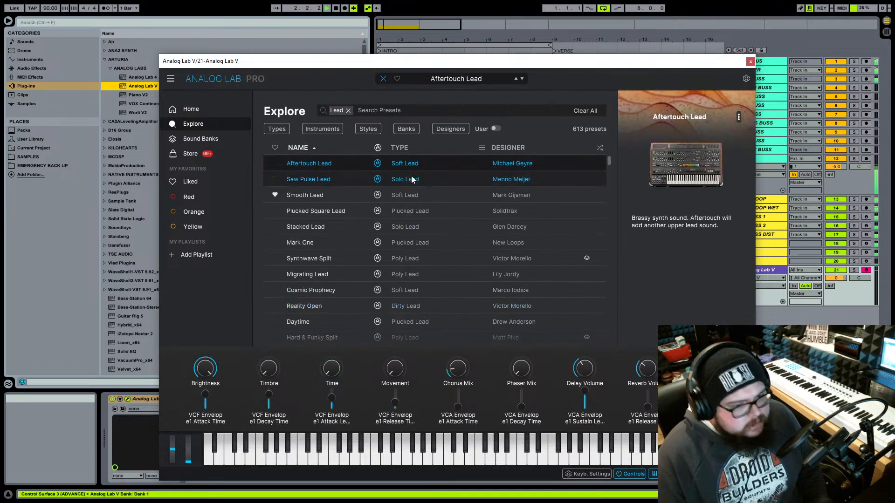
{"action": "left_click", "coordinate": [405, 199]}
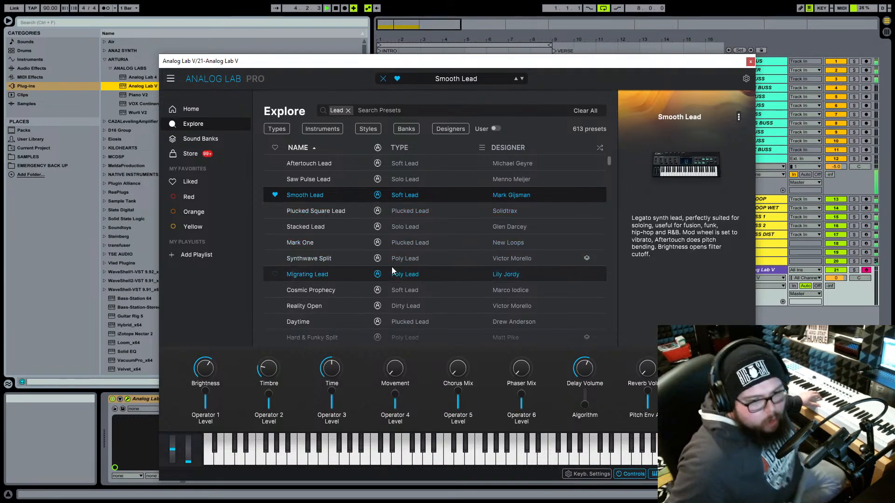
{"action": "mouse_move", "coordinate": [645, 246]}
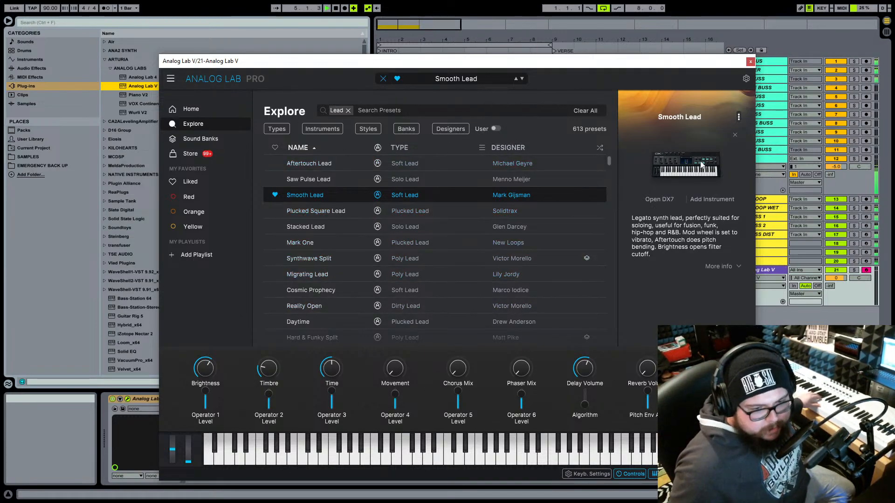
{"action": "left_click_drag", "start_coordinate": [837, 279], "coordinate": [837, 291]}
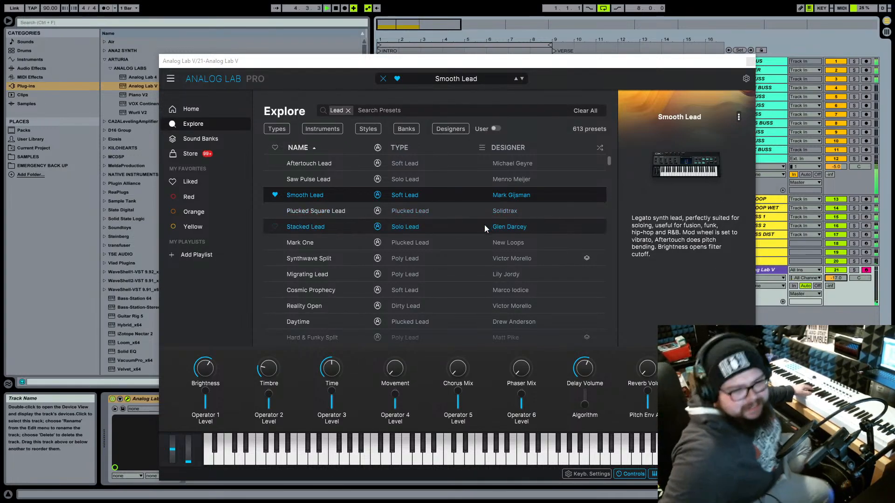
- Audition the Plucked Square Lead, Stacked Lead, Mark One and Synthwave Split presets against the loop
{"action": "left_click", "coordinate": [435, 211]}
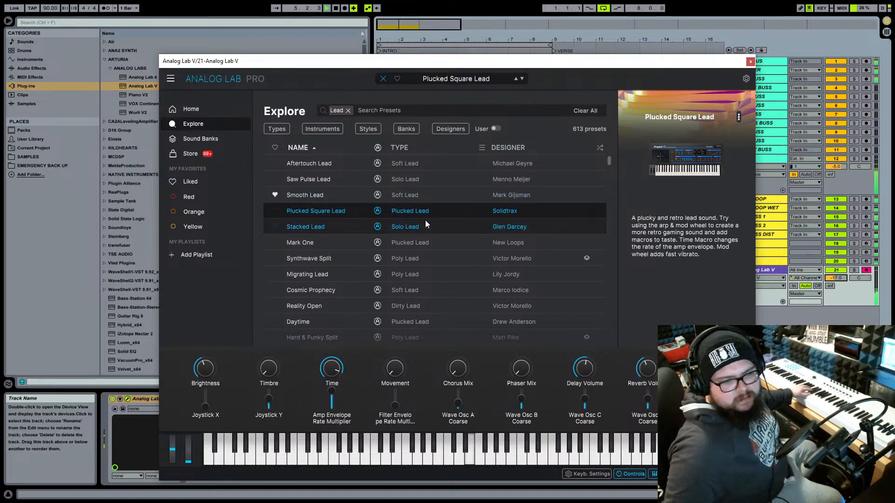
{"action": "left_click", "coordinate": [430, 231]}
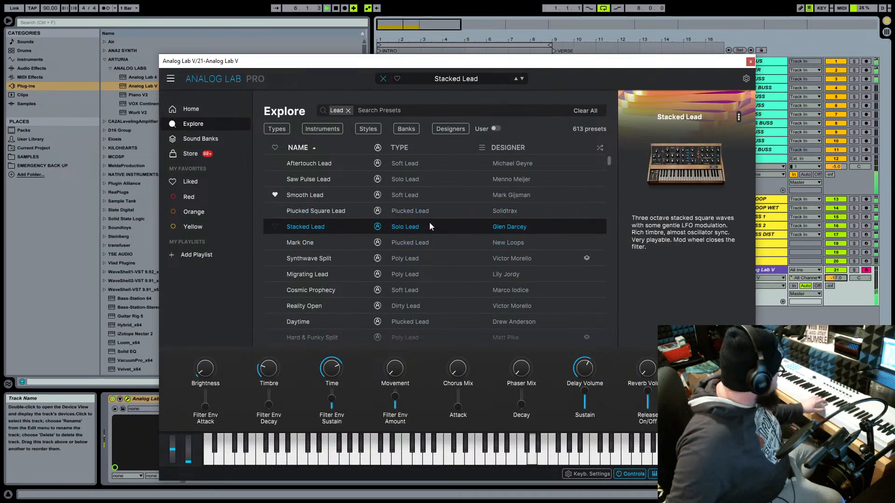
{"action": "left_click", "coordinate": [414, 243]}
{"action": "left_click", "coordinate": [422, 259]}
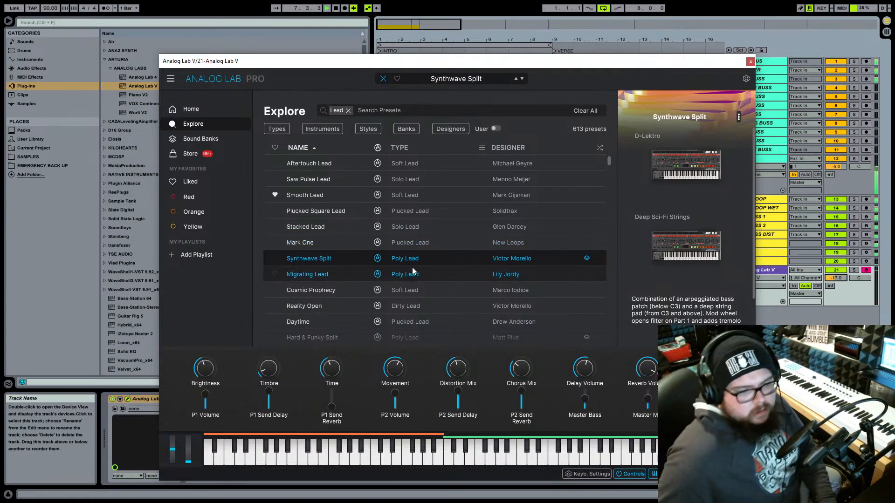
- Audition the liked presets Smooth Lead, 1 Osc Sinus and Cathedral Ocean, and set the track volume to -12.8 dB
{"action": "left_click", "coordinate": [198, 184]}
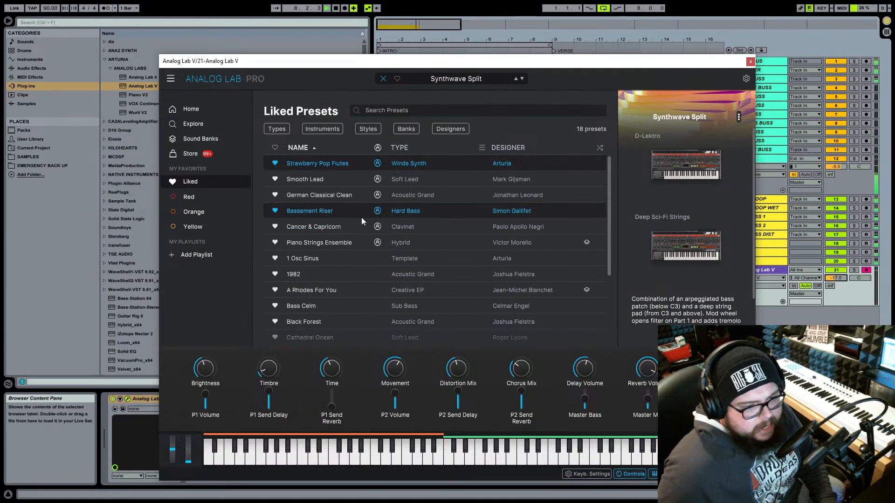
{"action": "left_click", "coordinate": [340, 183]}
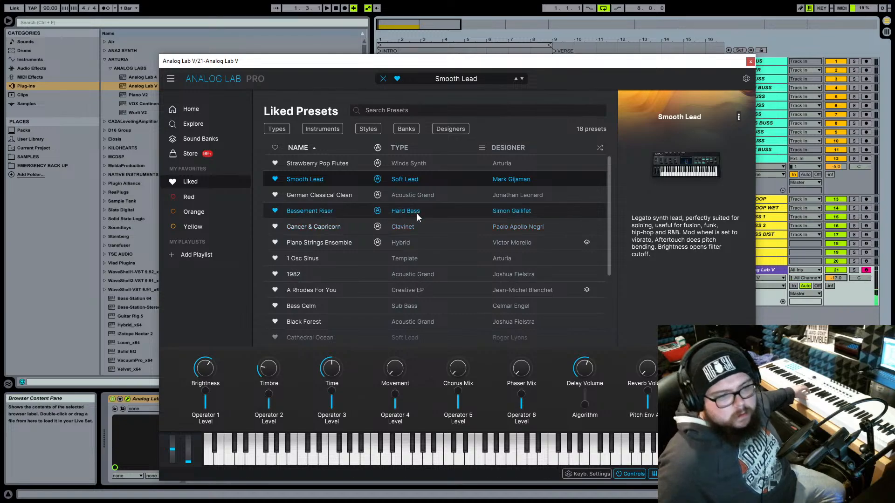
{"action": "left_click", "coordinate": [415, 257]}
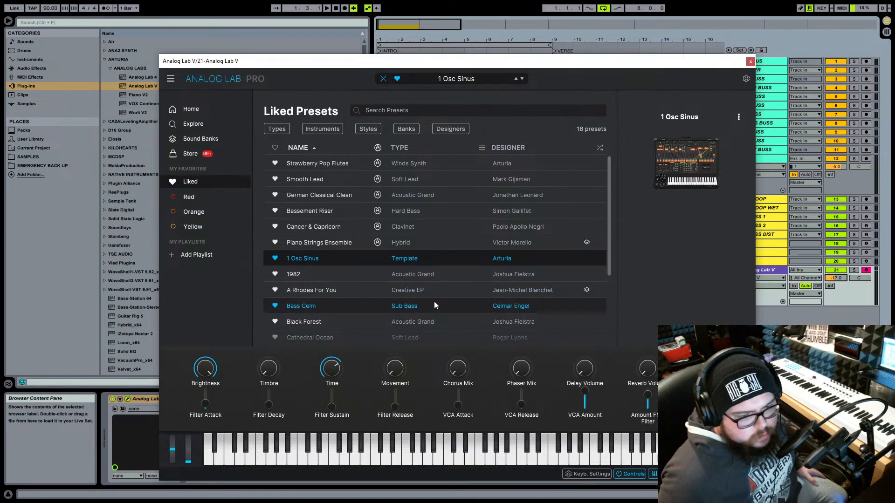
{"action": "scroll", "coordinate": [434, 300], "scroll_direction": "down", "scroll_amount": 3}
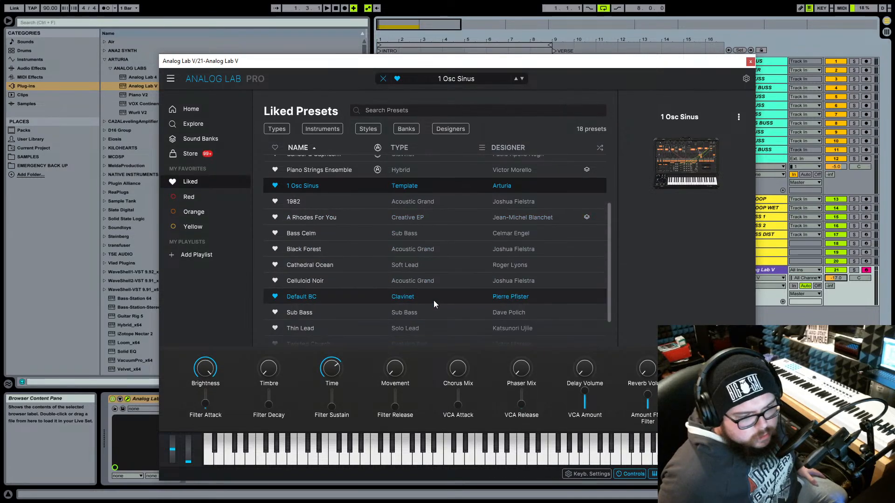
{"action": "left_click", "coordinate": [434, 270]}
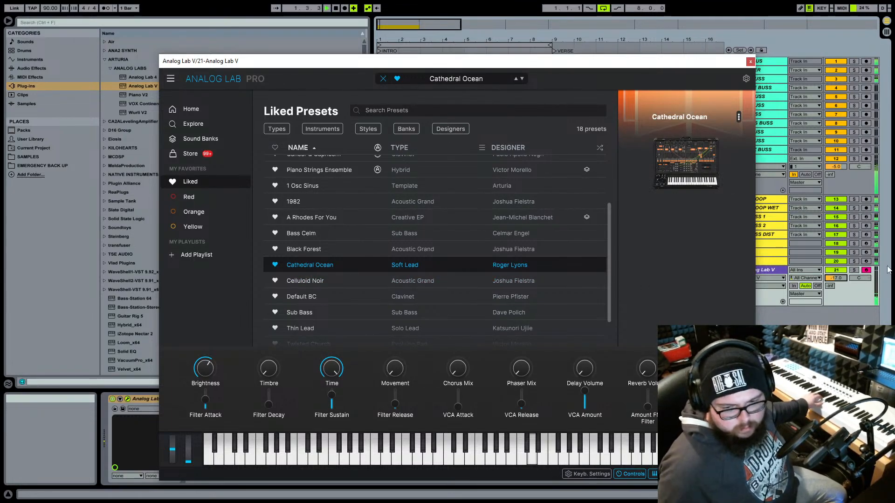
{"action": "left_click_drag", "start_coordinate": [842, 279], "coordinate": [842, 277]}
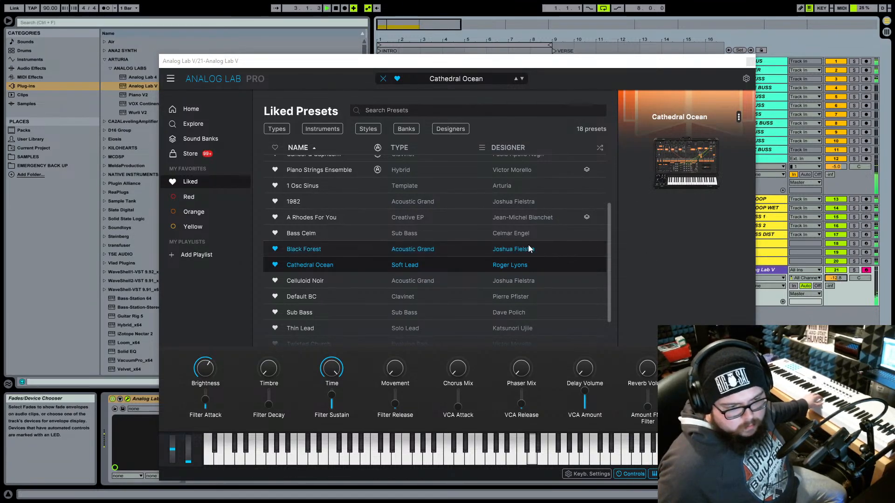
- Try the liked preset Thin Lead and set the Analog Lab V track volume to -19.6 dB
{"action": "scroll", "coordinate": [431, 307], "scroll_direction": "down", "scroll_amount": 2}
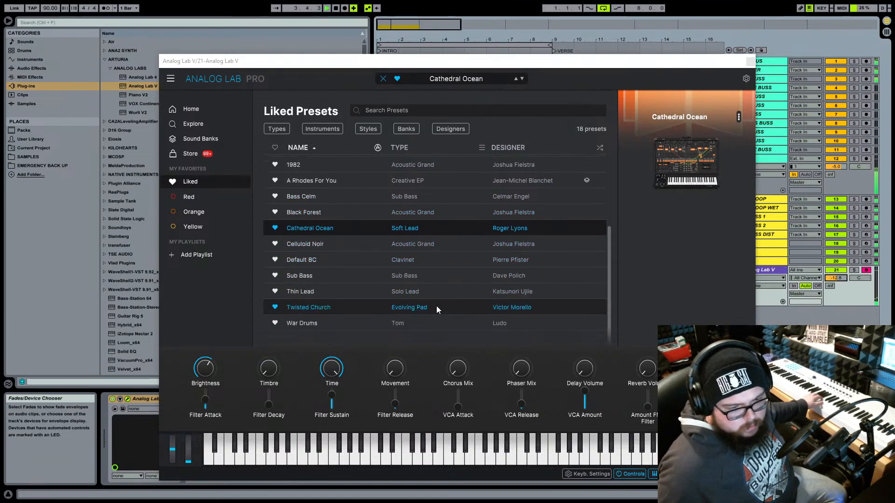
{"action": "left_click", "coordinate": [436, 297]}
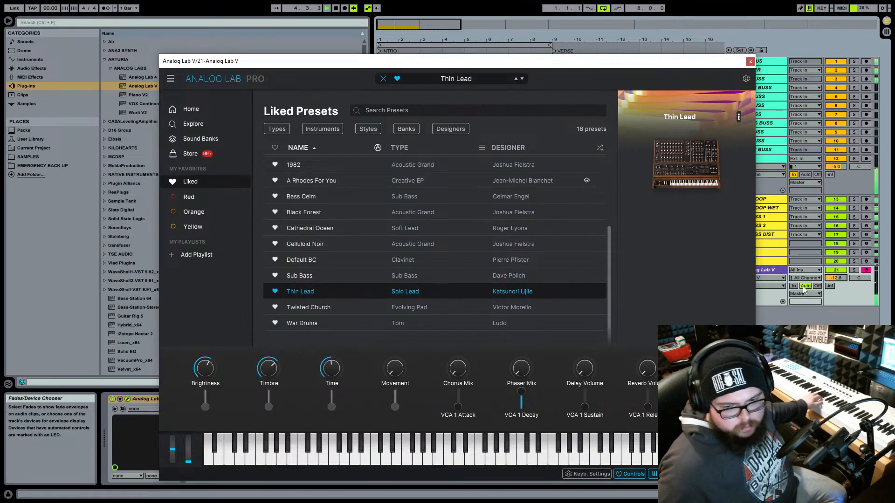
{"action": "left_click_drag", "start_coordinate": [836, 277], "coordinate": [836, 283]}
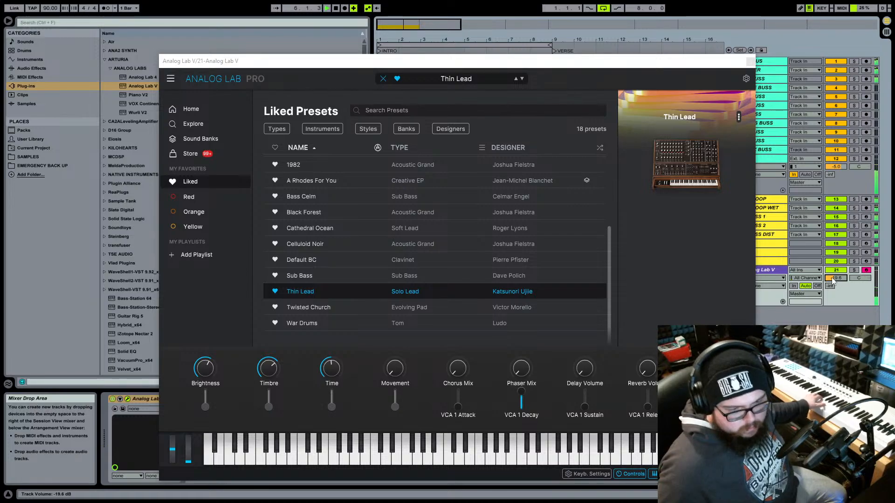
- Audition the liked presets Twisted Church and Default BC against the loop
{"action": "left_click", "coordinate": [446, 309]}
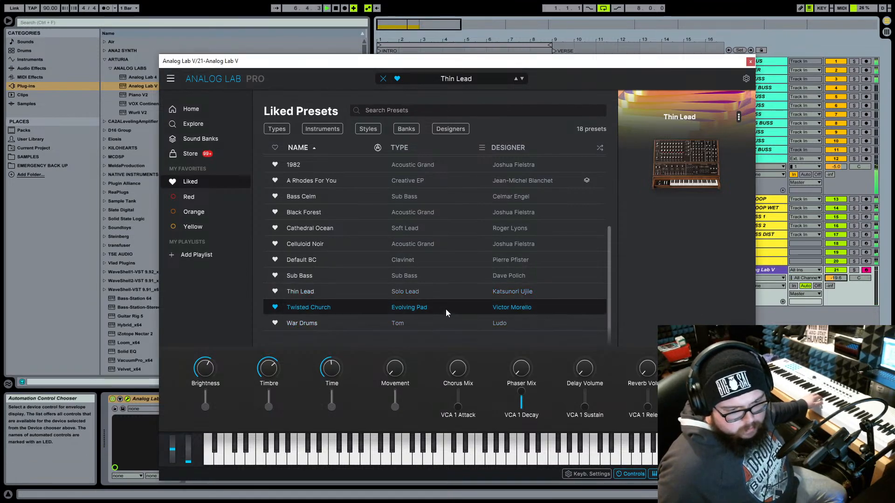
{"action": "left_click", "coordinate": [430, 265]}
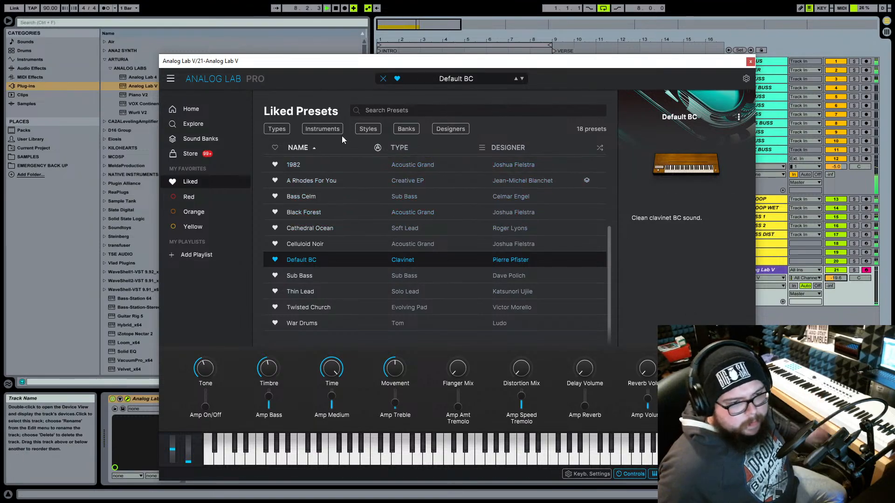
- Browse Analog Lab's Lead sounds and narrow the preset list to the Hard Lead type
{"action": "left_click", "coordinate": [214, 111]}
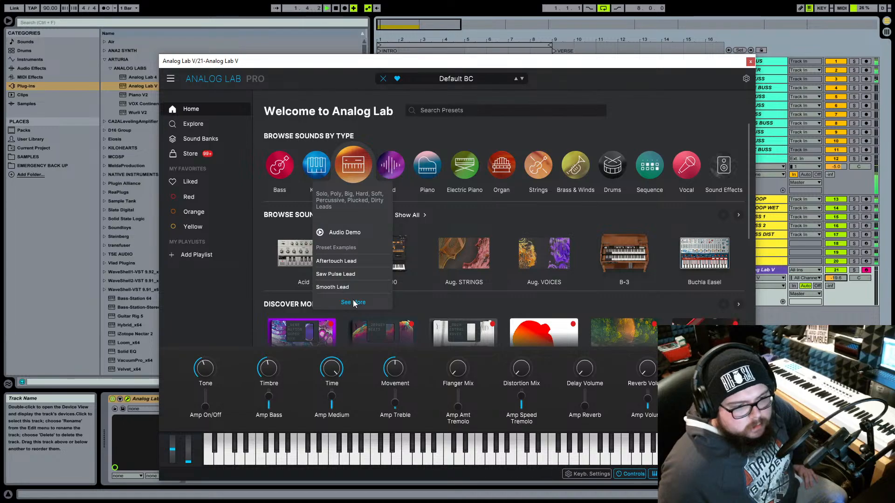
{"action": "left_click", "coordinate": [353, 301]}
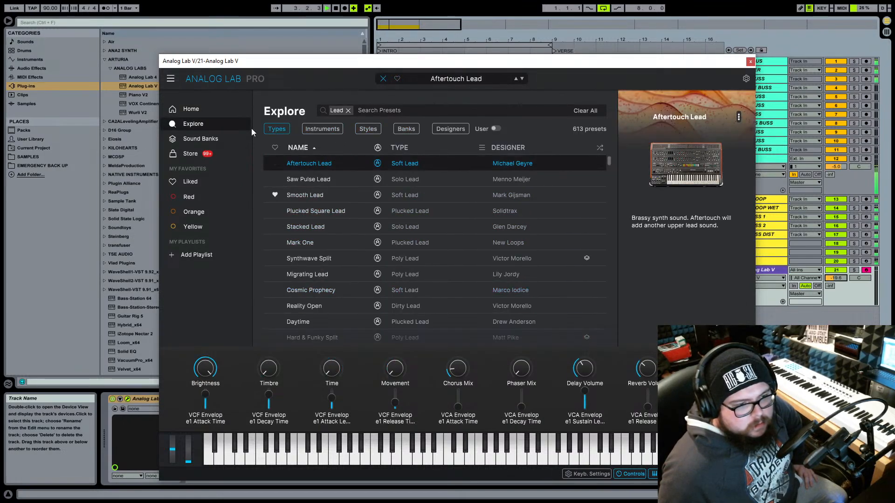
{"action": "left_click", "coordinate": [203, 112]}
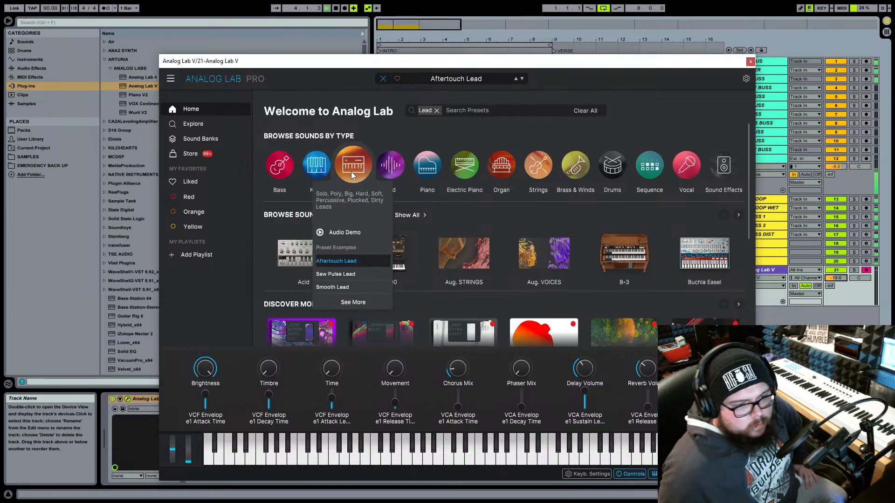
{"action": "left_click", "coordinate": [351, 172]}
{"action": "left_click", "coordinate": [192, 110]}
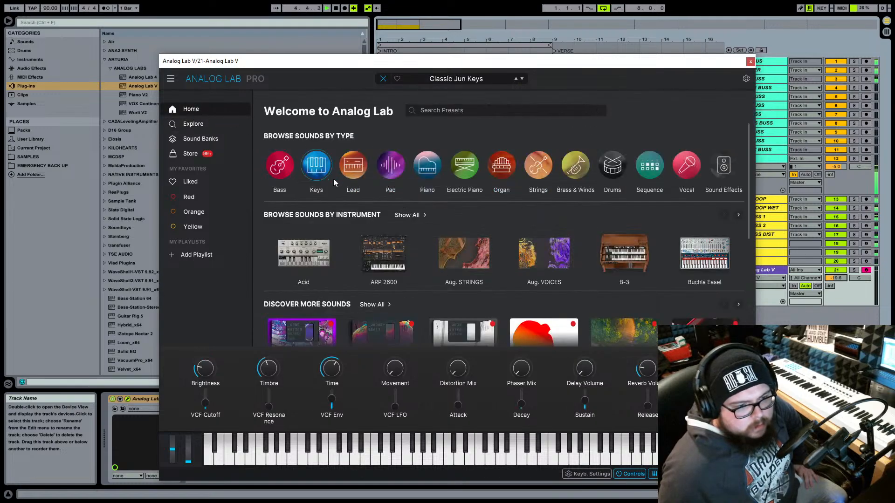
{"action": "left_click", "coordinate": [353, 303]}
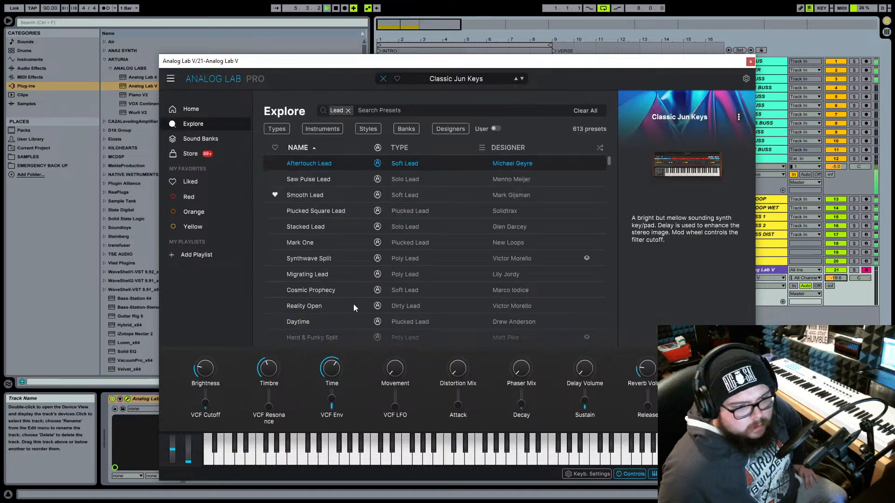
{"action": "left_click", "coordinate": [364, 128]}
{"action": "left_click", "coordinate": [407, 129]}
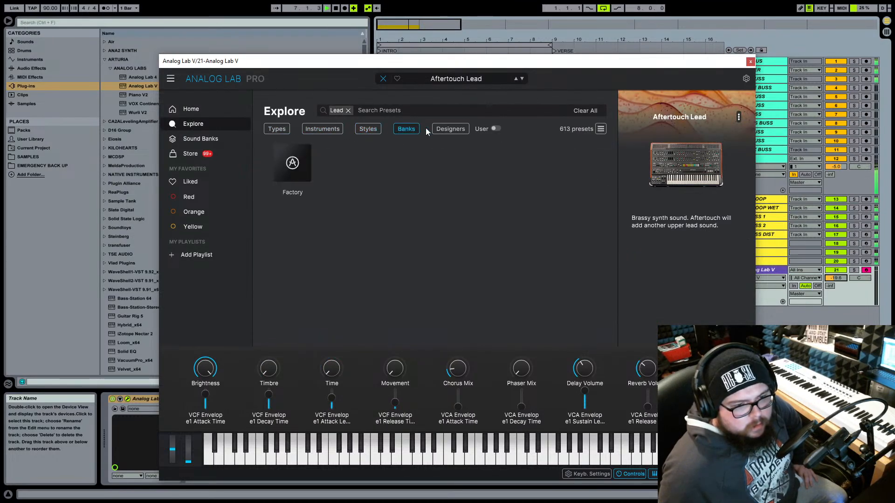
{"action": "left_click", "coordinate": [449, 128]}
{"action": "left_click", "coordinate": [281, 130]}
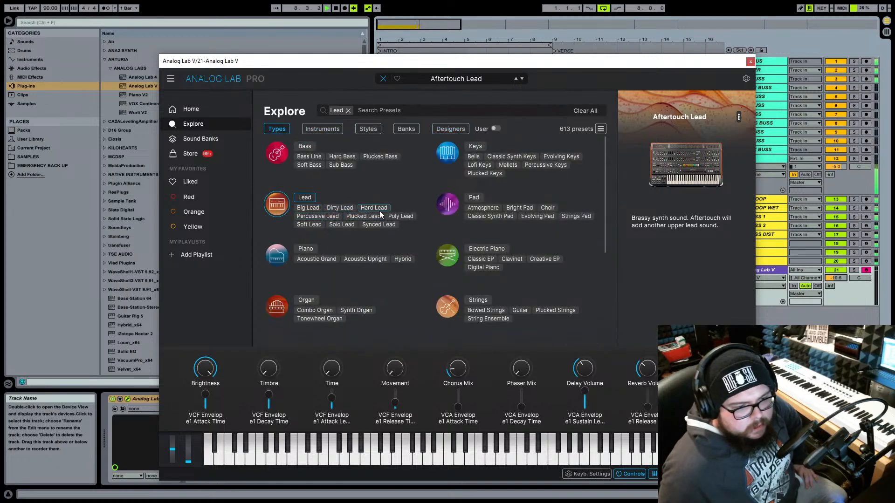
{"action": "left_click", "coordinate": [370, 207]}
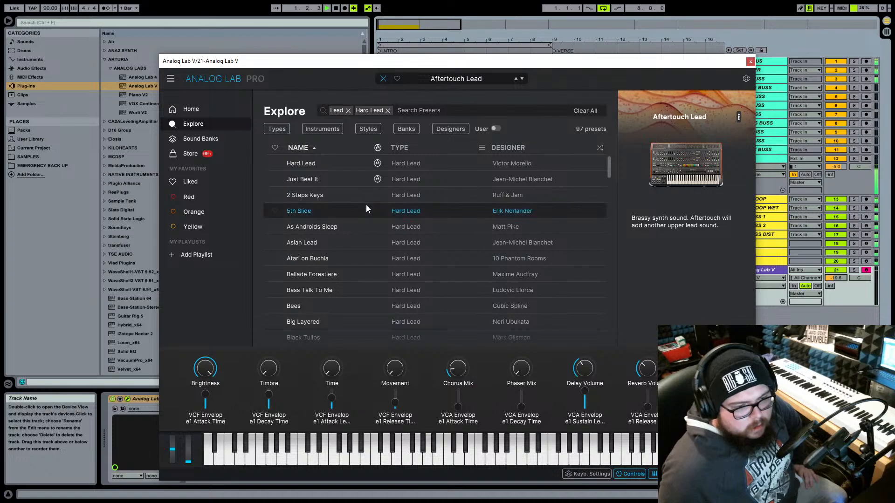
- Audition the Hard Lead, Just Beat It, 2 Steps Keys, 5th Slide and As Androids Sleep presets
{"action": "left_click", "coordinate": [404, 166]}
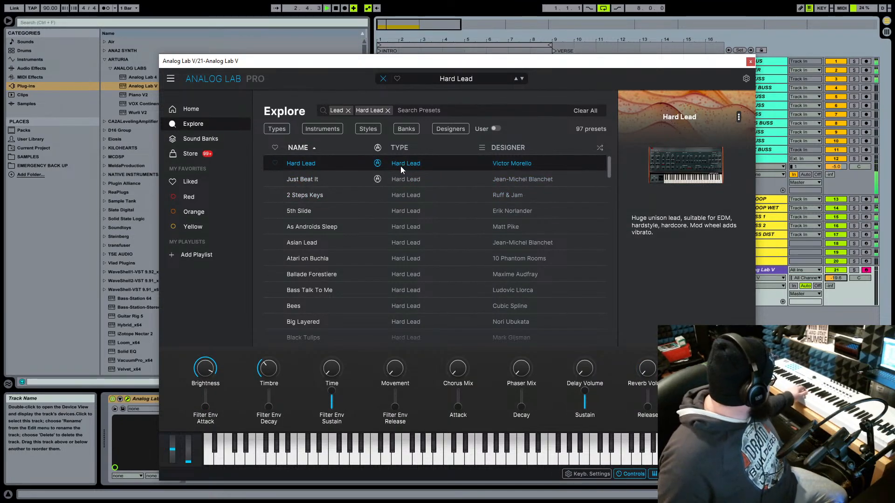
{"action": "left_click", "coordinate": [501, 179]}
{"action": "left_click", "coordinate": [410, 200]}
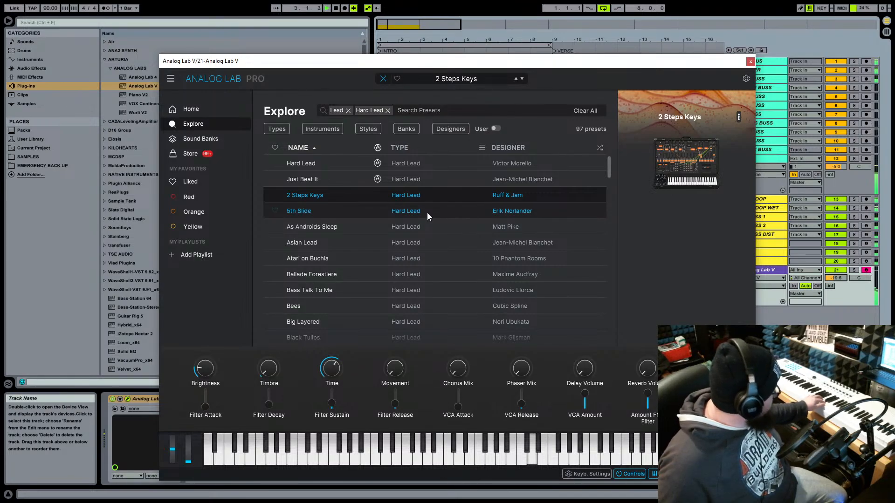
{"action": "left_click", "coordinate": [418, 214]}
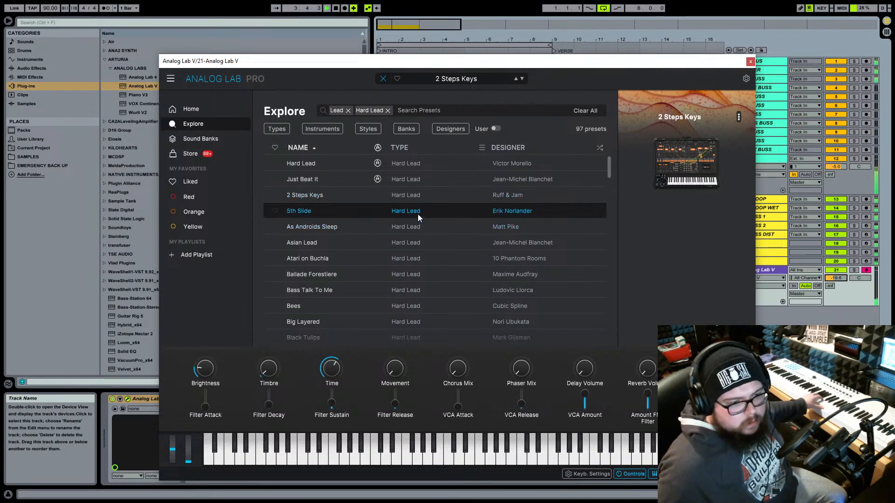
{"action": "left_click", "coordinate": [425, 225]}
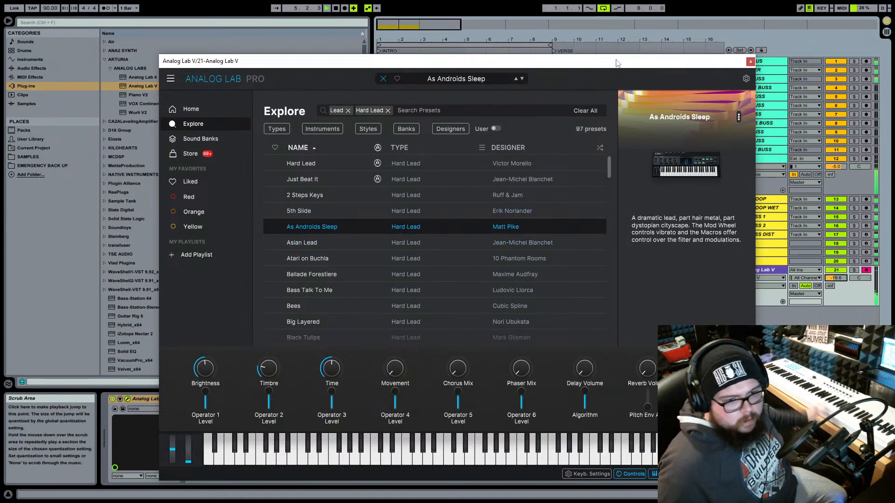
- Close the plug-in window and cut the Analog Lab V device from track 21
{"action": "left_click", "coordinate": [750, 62]}
{"action": "right_click", "coordinate": [162, 397]}
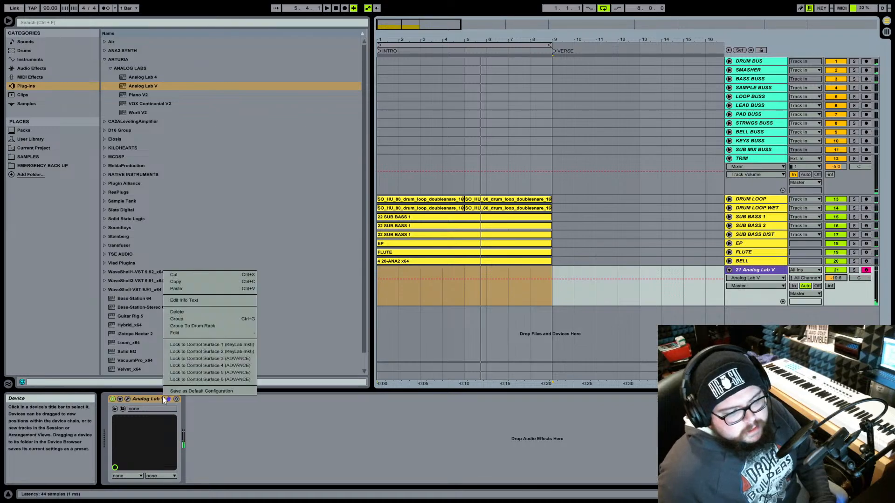
{"action": "left_click", "coordinate": [203, 275]}
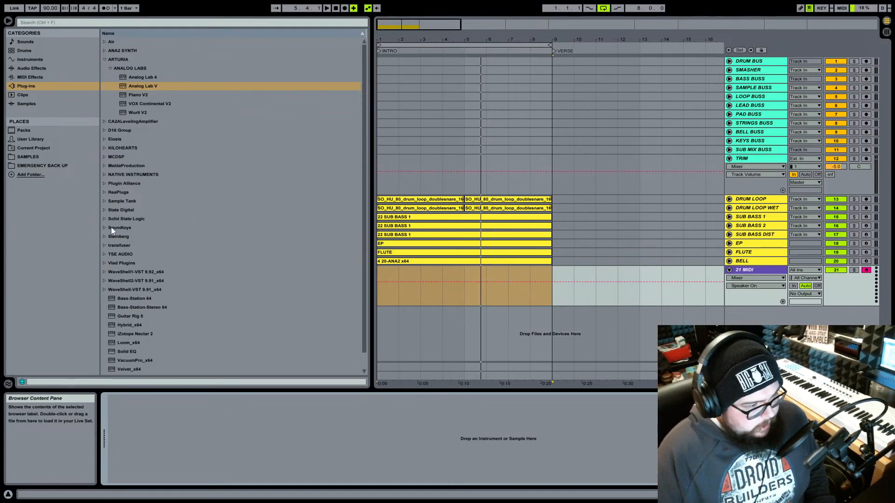
- Load Native Instruments Massive on track 21 with the recently used preset Dre Synth West Coast
{"action": "left_click", "coordinate": [105, 211]}
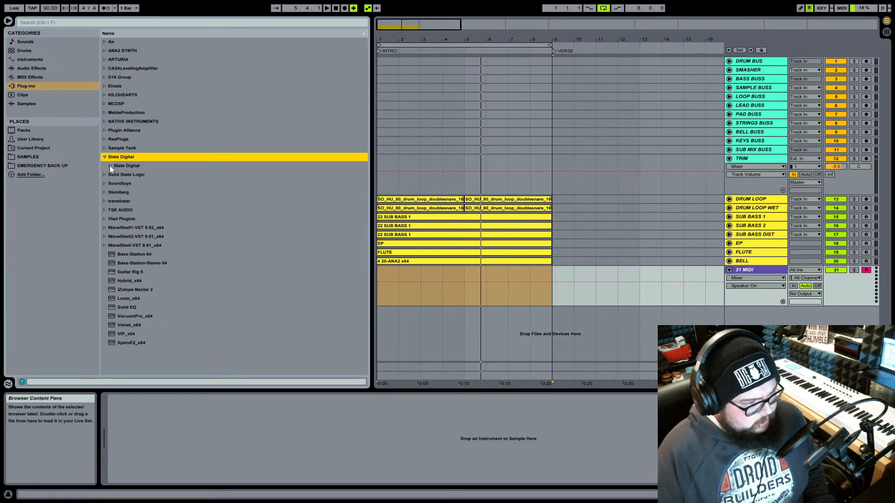
{"action": "left_click", "coordinate": [104, 122]}
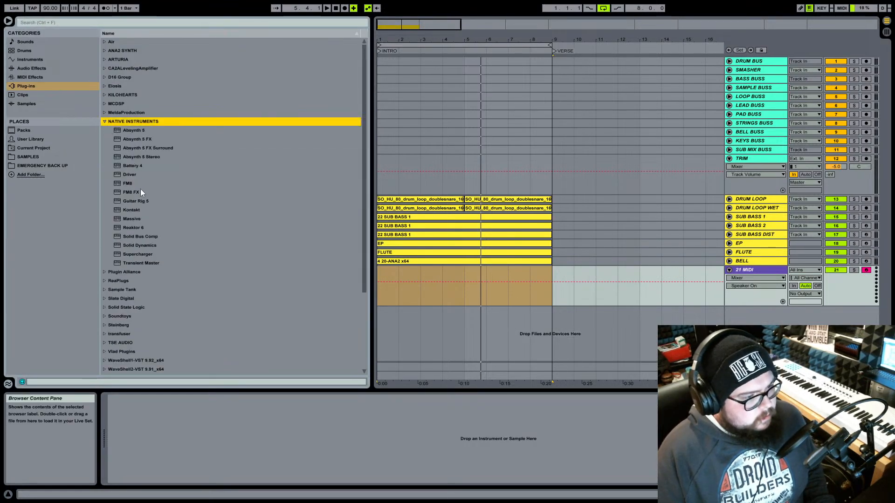
{"action": "double_click", "coordinate": [140, 219]}
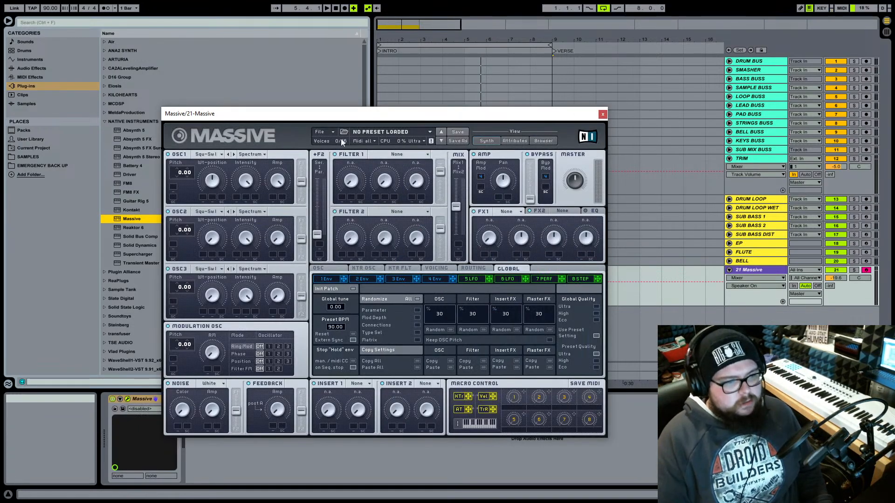
{"action": "left_click", "coordinate": [322, 132]}
{"action": "mouse_move", "coordinate": [345, 144]}
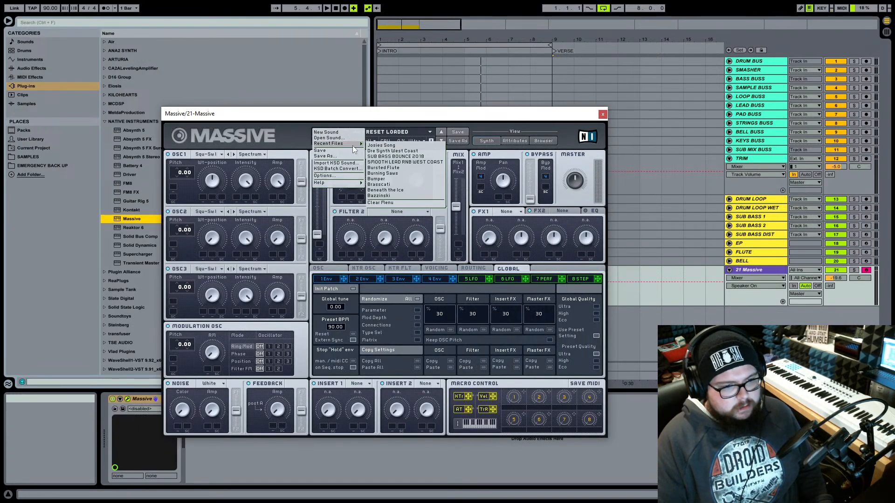
{"action": "left_click", "coordinate": [419, 150]}
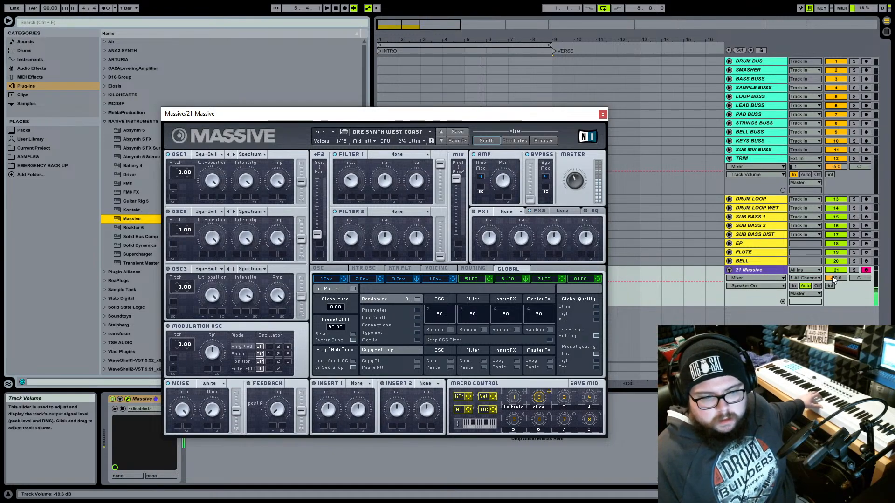
- Play the loop with the FLUTE and BELL tracks muted and the EP track active
{"action": "left_click", "coordinate": [327, 10]}
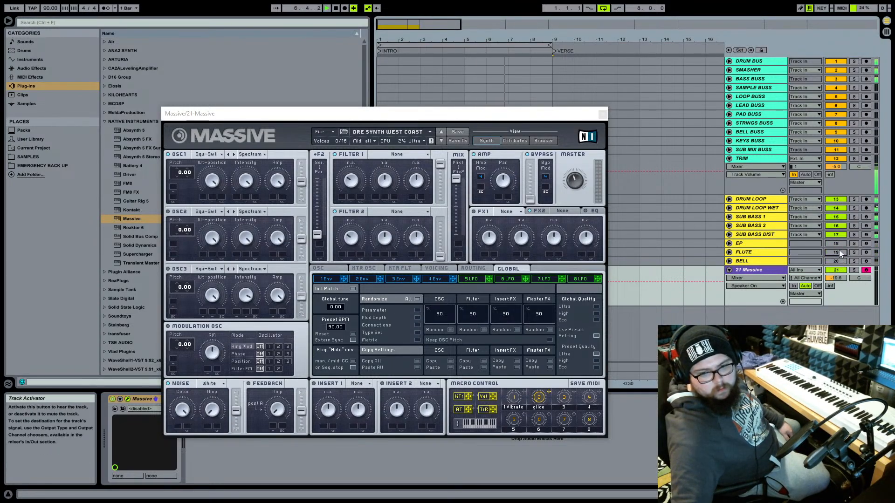
{"action": "left_click", "coordinate": [840, 252]}
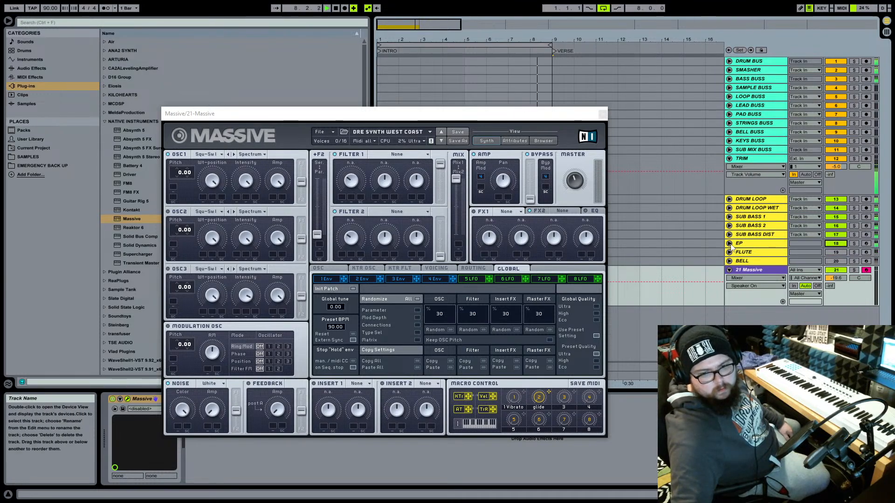
- Unfold the EP track, raise the Master level in its Analog Lab V instrument and close the preset browser
{"action": "left_click", "coordinate": [729, 244]}
{"action": "left_click", "coordinate": [753, 243]}
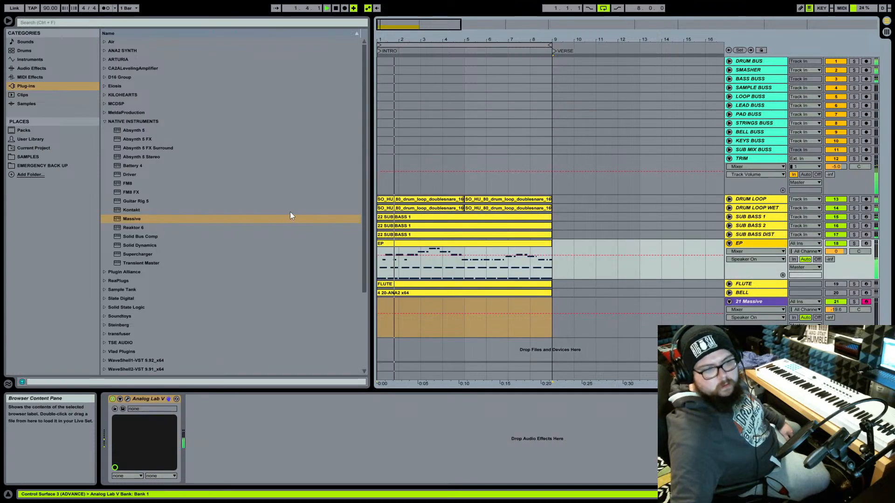
{"action": "left_click", "coordinate": [127, 399]}
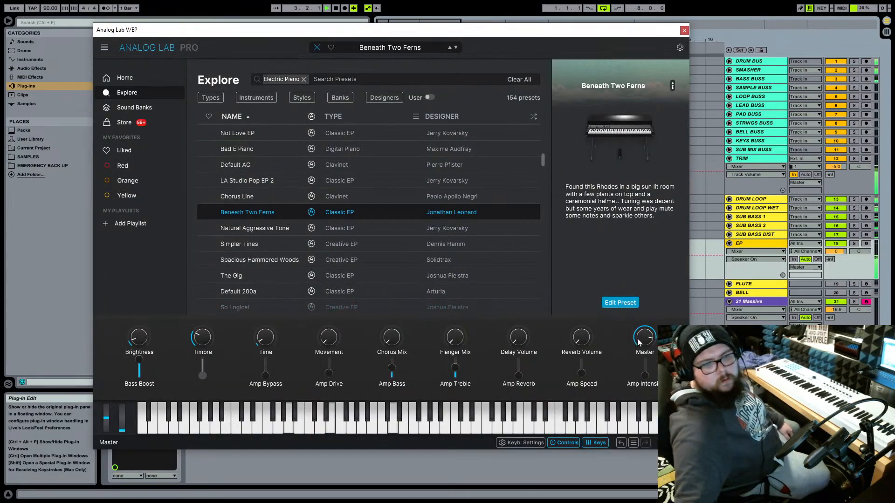
{"action": "left_click_drag", "start_coordinate": [641, 341], "coordinate": [641, 335]}
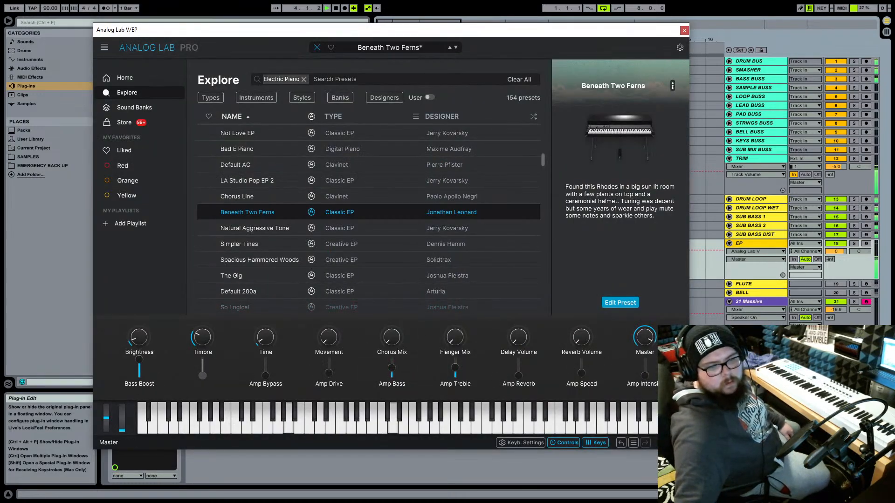
{"action": "left_click", "coordinate": [317, 48]}
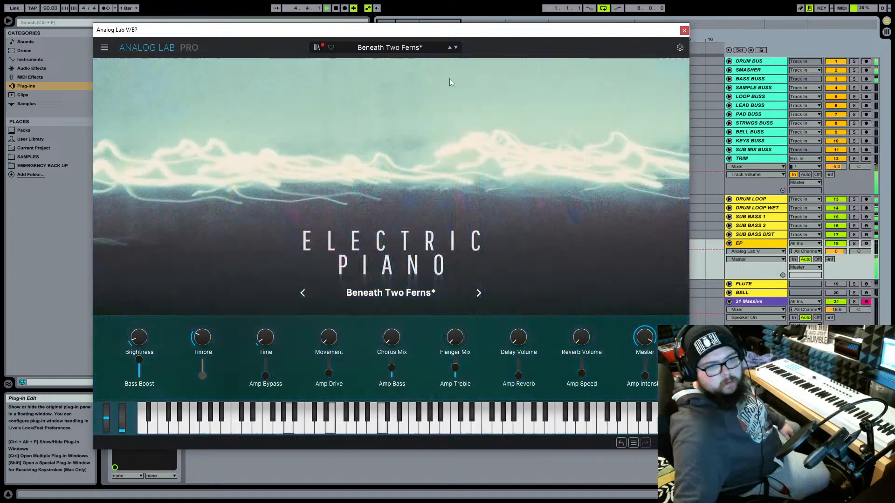
- Load the recent preset SMOOTH LEAD RNB WEST COAST in Massive and set track 21's volume to -25.7 dB
{"action": "left_click", "coordinate": [767, 303]}
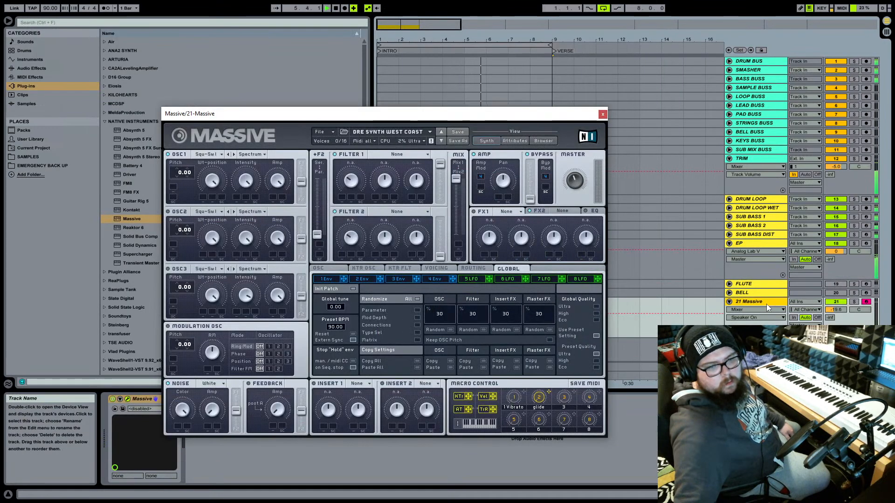
{"action": "left_click_drag", "start_coordinate": [470, 115], "coordinate": [460, 89]}
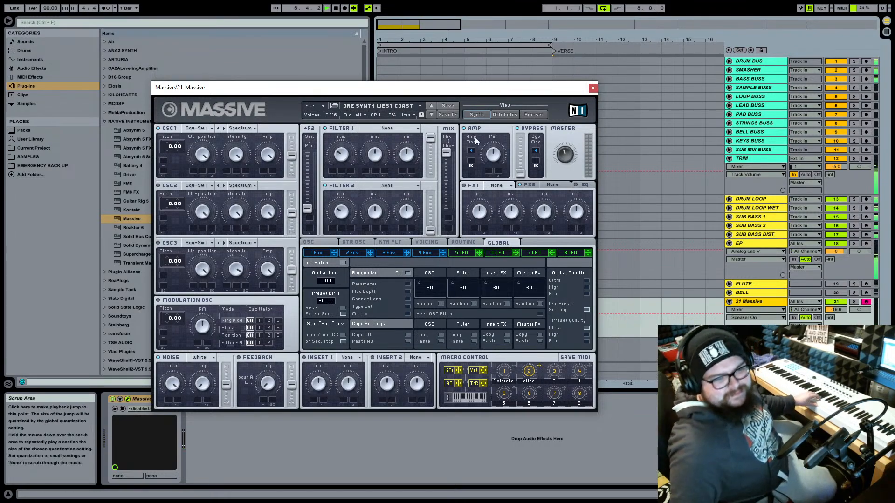
{"action": "left_click", "coordinate": [400, 107]}
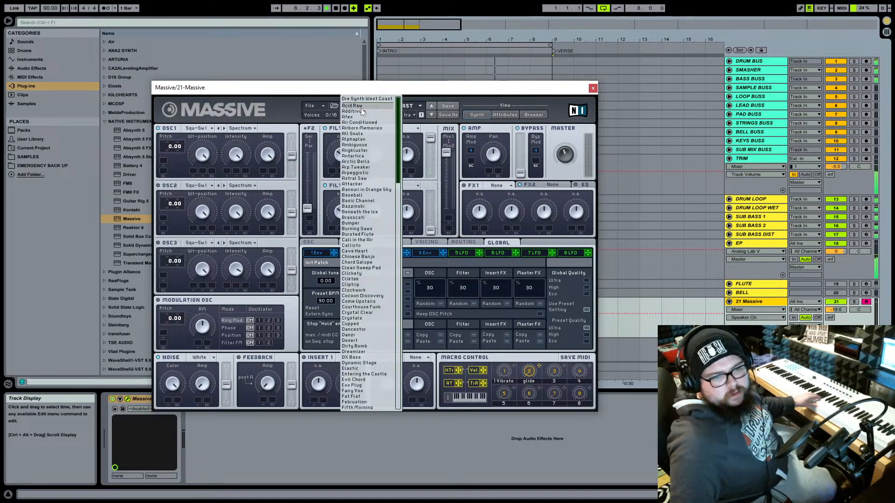
{"action": "left_click", "coordinate": [312, 108]}
{"action": "left_click", "coordinate": [311, 107]}
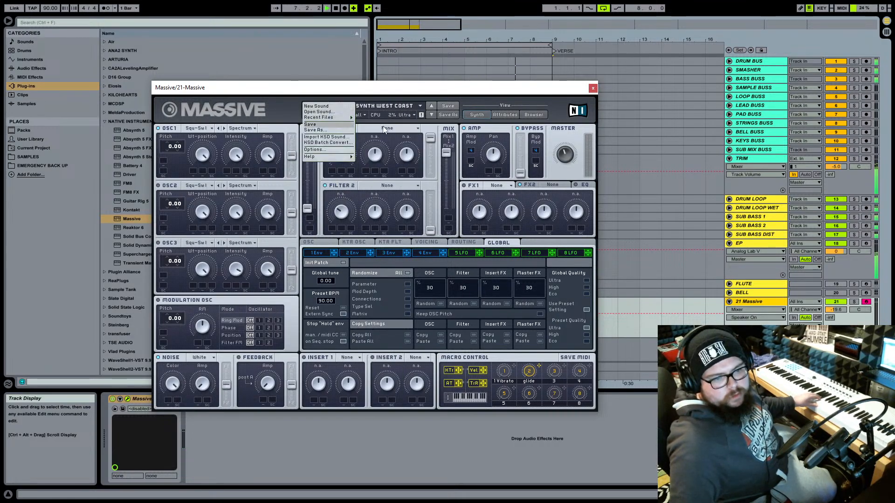
{"action": "mouse_move", "coordinate": [342, 119]}
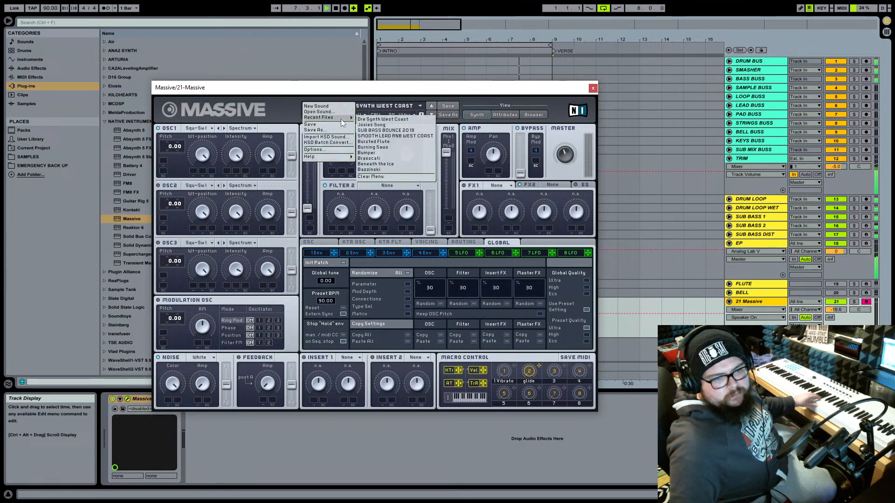
{"action": "left_click", "coordinate": [380, 137]}
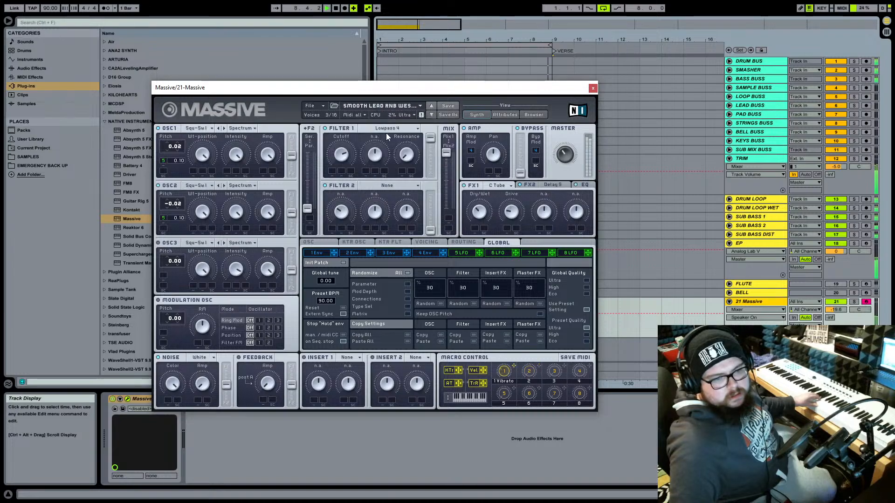
{"action": "left_click_drag", "start_coordinate": [836, 310], "coordinate": [836, 319]}
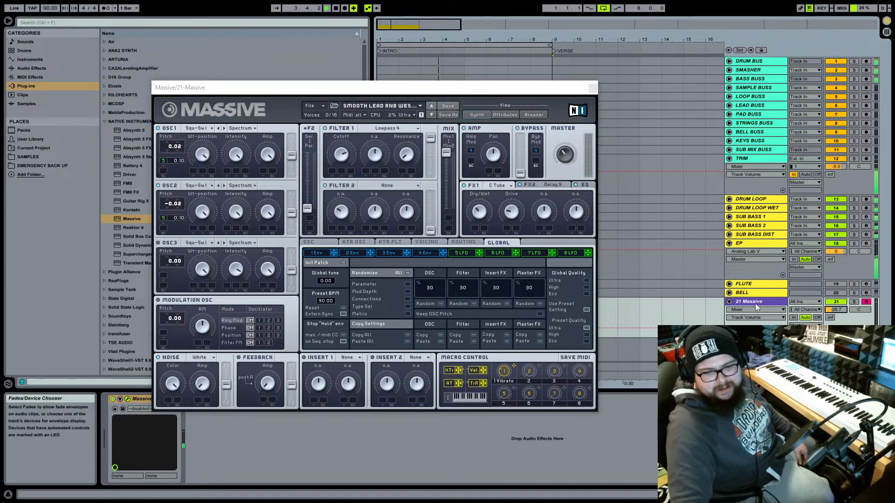
- Delete the Massive track 21 below the BELL track
{"action": "right_click", "coordinate": [758, 101]}
{"action": "left_click", "coordinate": [762, 104]}
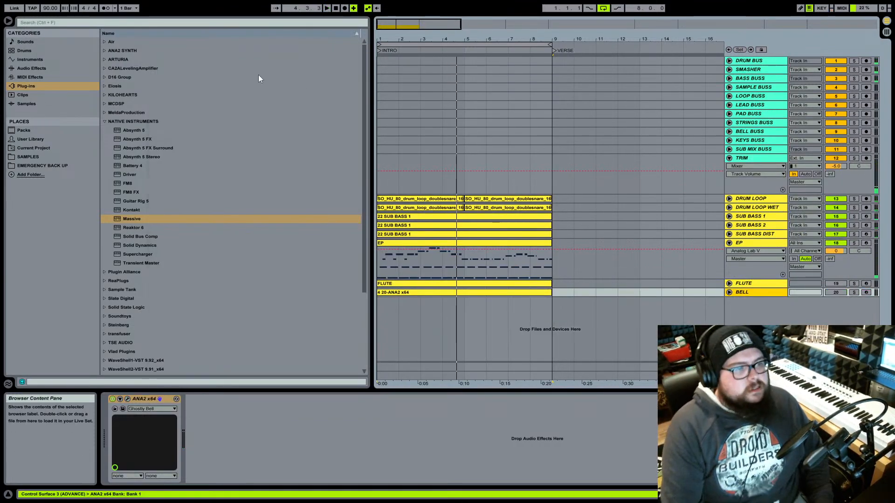
- Expand the ANA2 SYNTH plug-in folder and insert a new MIDI track below the BELL track
{"action": "double_click", "coordinate": [127, 51]}
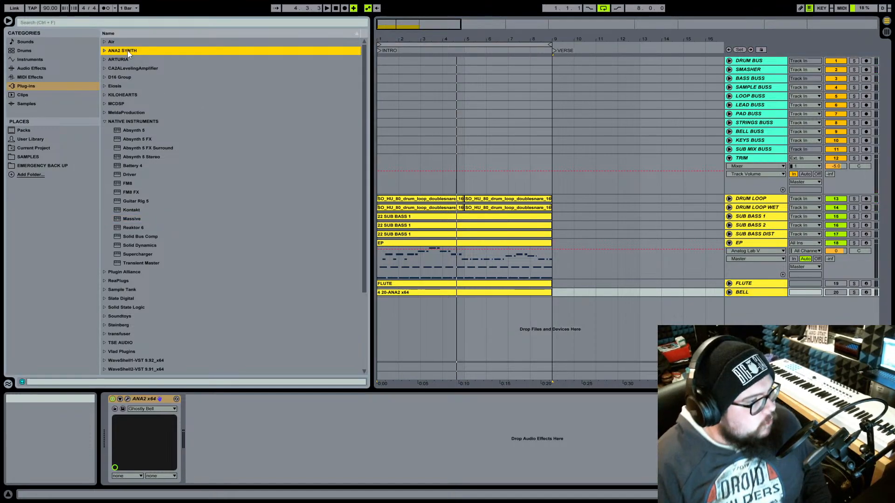
{"action": "left_click", "coordinate": [134, 59]}
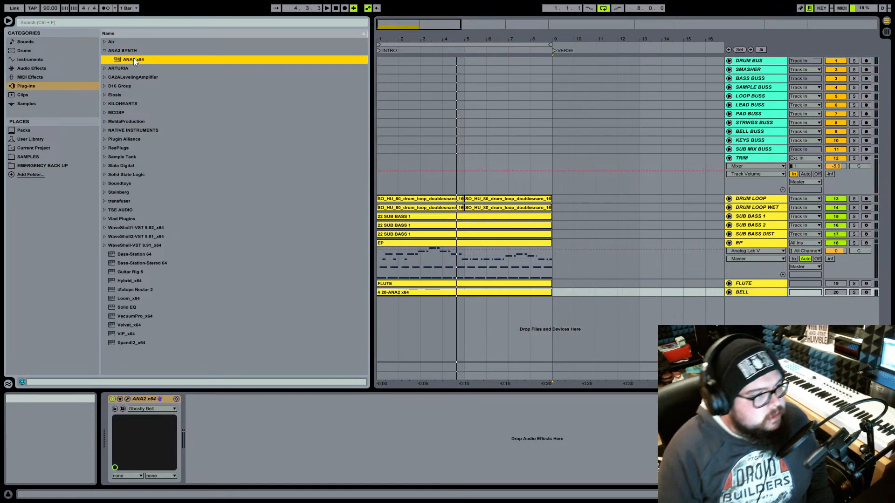
{"action": "left_click", "coordinate": [758, 300]}
{"action": "right_click", "coordinate": [754, 305]}
{"action": "left_click", "coordinate": [759, 316]}
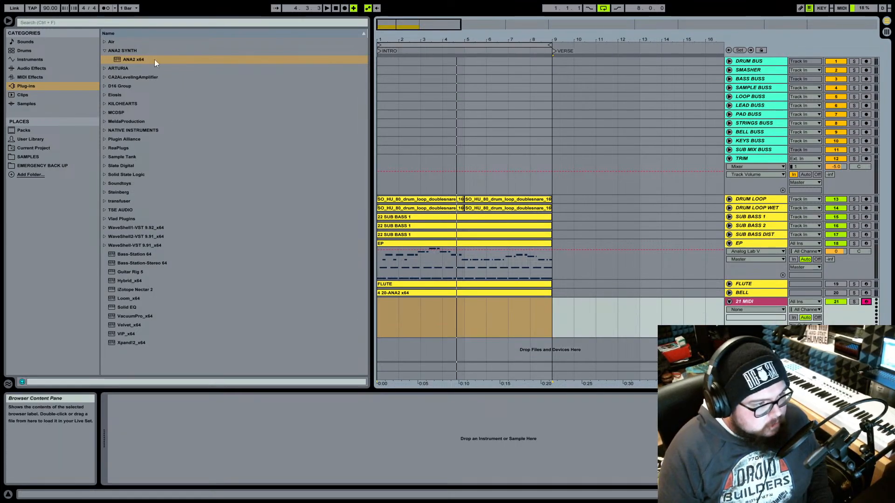
- Play the loop from the start to hear the current mix with FLUTE and BELL muted
{"action": "left_click", "coordinate": [743, 293]}
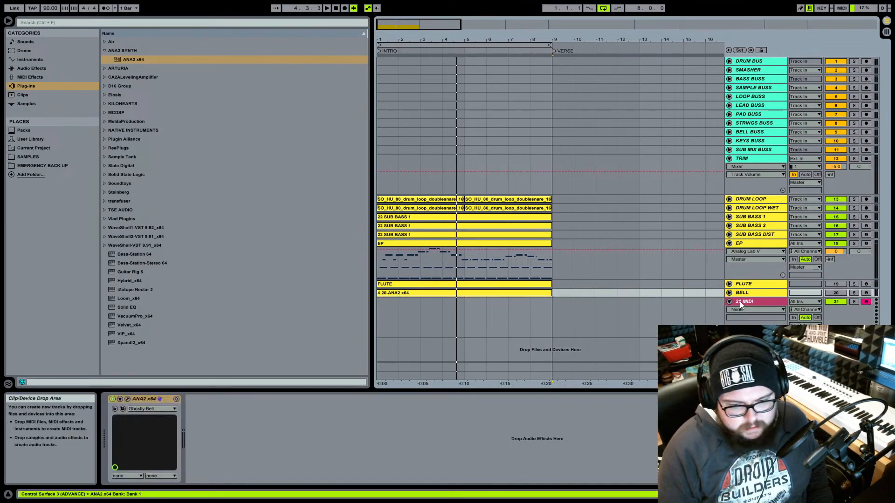
{"action": "key", "text": "space"}
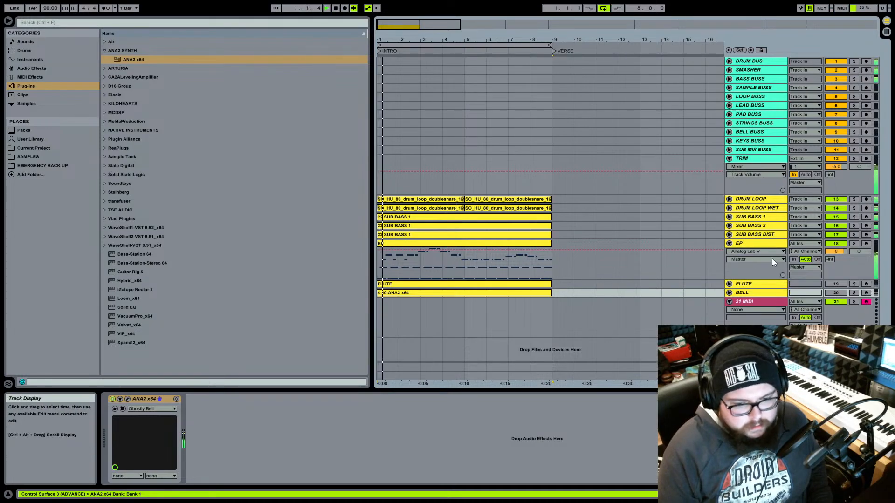
{"action": "left_click", "coordinate": [391, 321]}
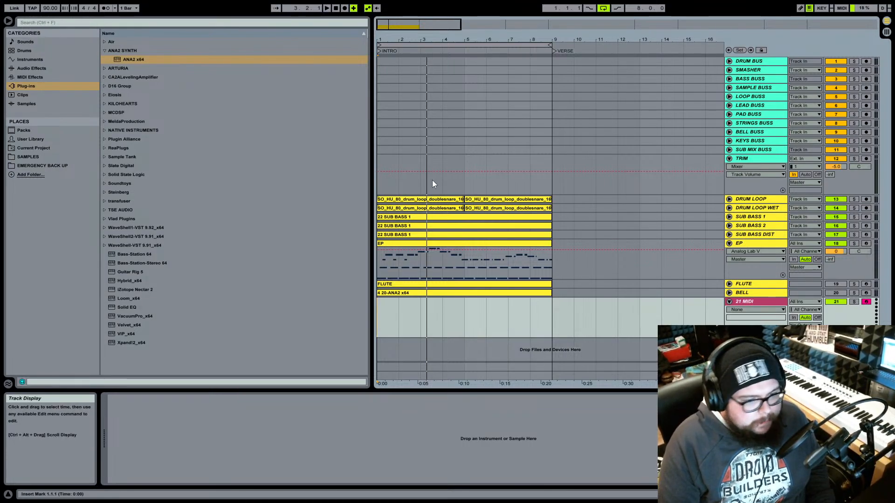
- Solo the EP track and play its clip from the start of the loop
{"action": "left_click", "coordinate": [438, 248]}
{"action": "left_click", "coordinate": [436, 248]}
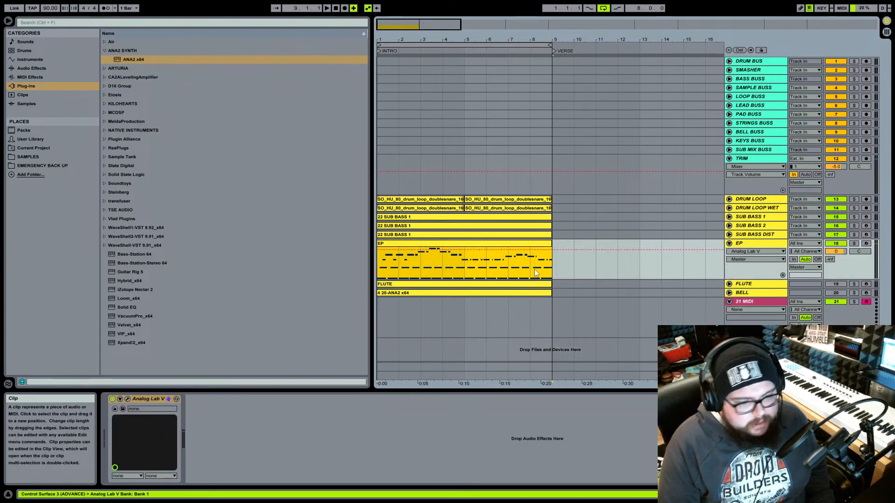
{"action": "left_click", "coordinate": [855, 243]}
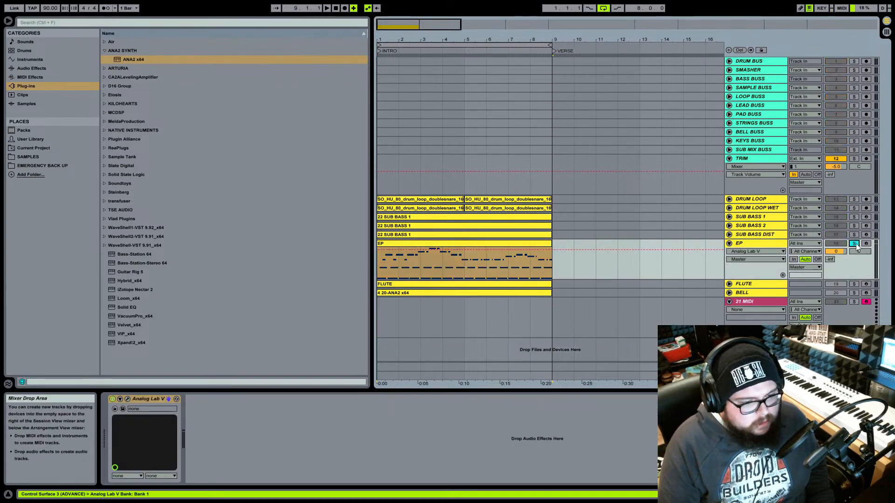
{"action": "key", "text": "space"}
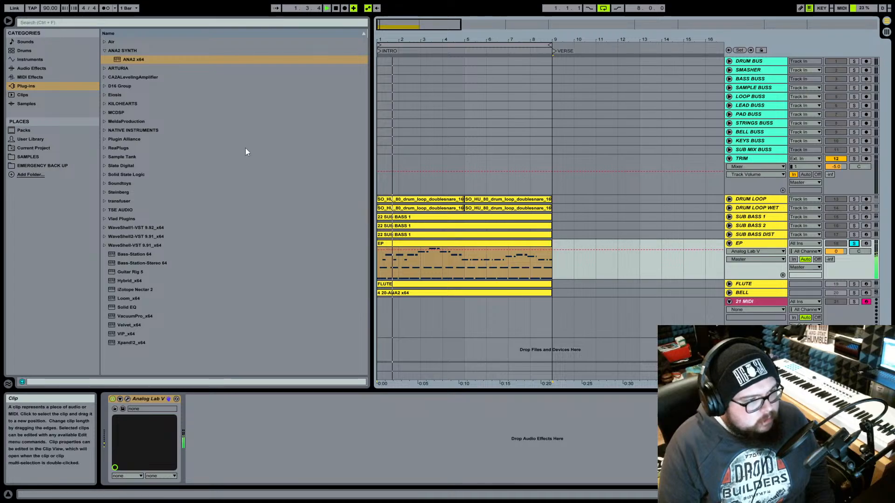
- Load ANA2 x64 onto MIDI track 21, filter its preset browser to the Leads category and close the plug-in window
{"action": "left_click", "coordinate": [736, 302]}
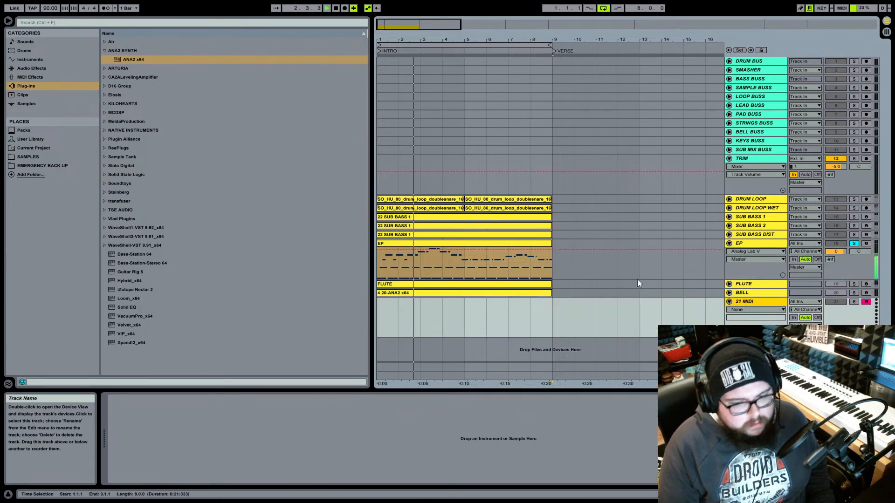
{"action": "double_click", "coordinate": [139, 60]}
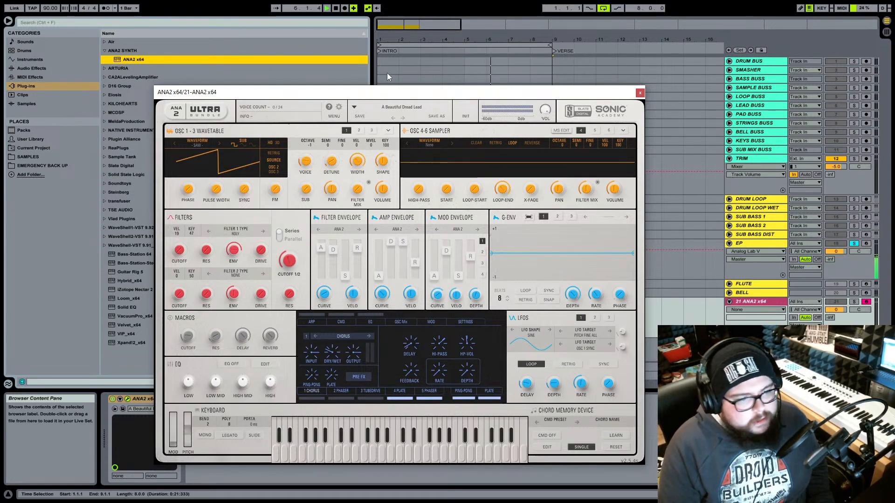
{"action": "left_click", "coordinate": [394, 109]}
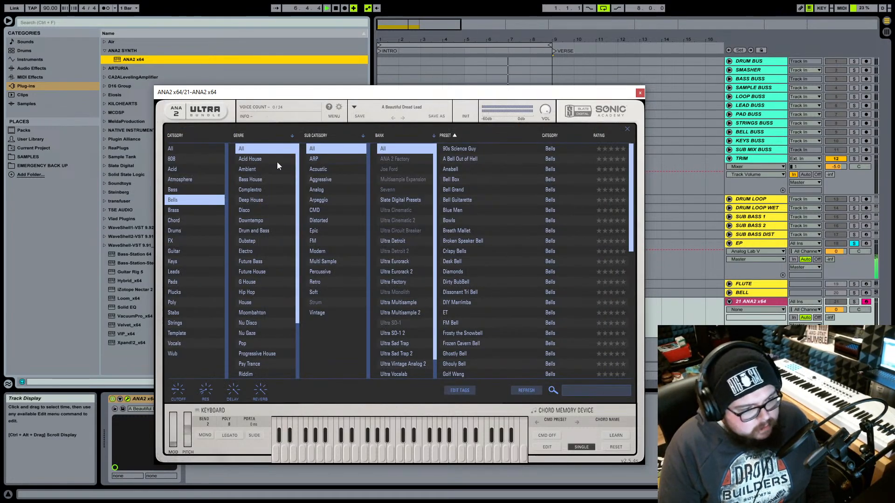
{"action": "left_click", "coordinate": [183, 271]}
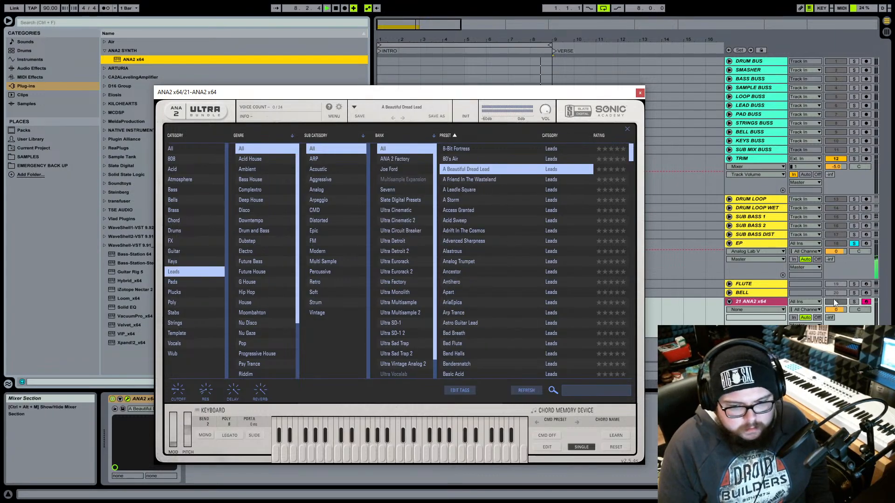
{"action": "left_click", "coordinate": [640, 93]}
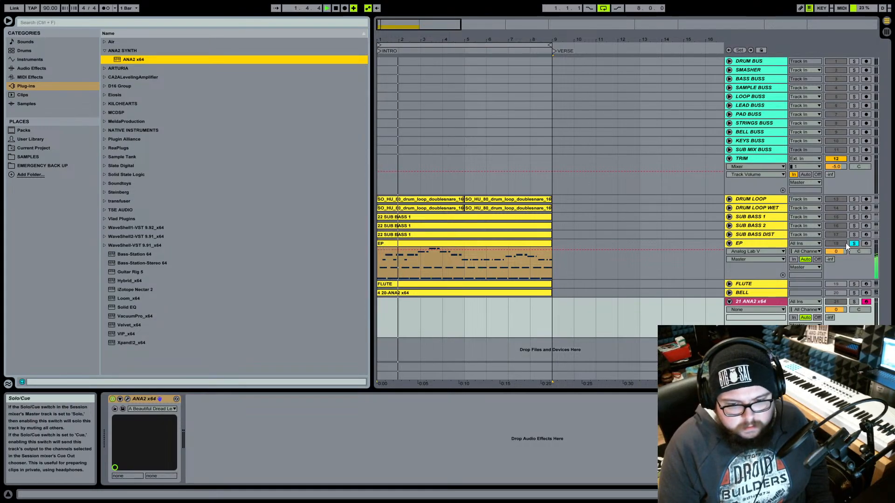
- Mute the SUB BASS 1, SUB BASS 2 and SUB BASS DIST tracks and take the EP track out of solo
{"action": "left_click", "coordinate": [756, 216]}
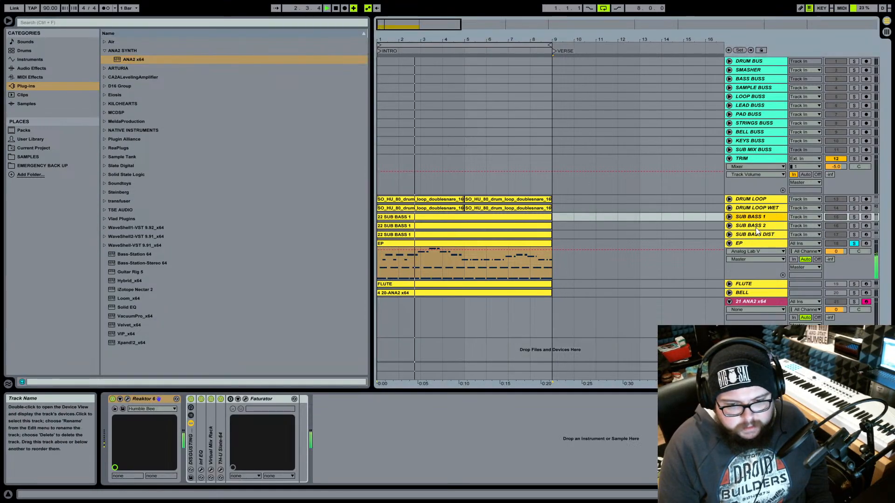
{"action": "left_click", "coordinate": [756, 226], "text": "ctrl"}
{"action": "left_click", "coordinate": [759, 235], "text": "ctrl"}
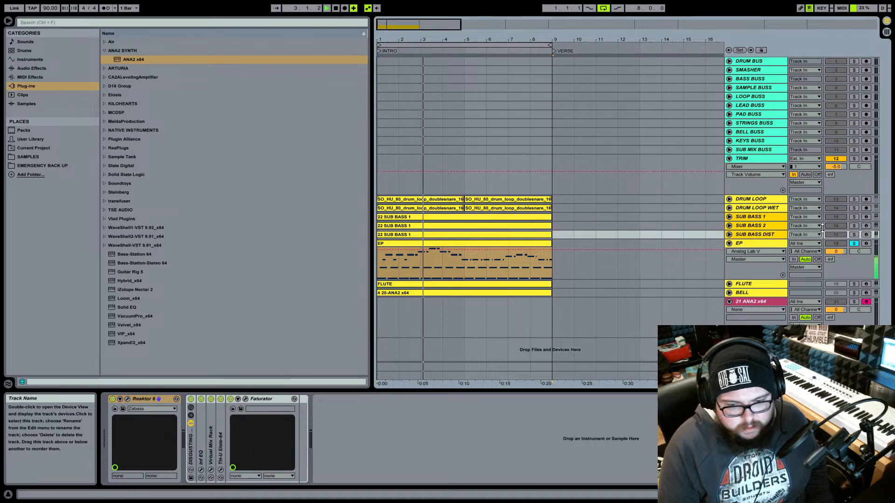
{"action": "left_click", "coordinate": [855, 244]}
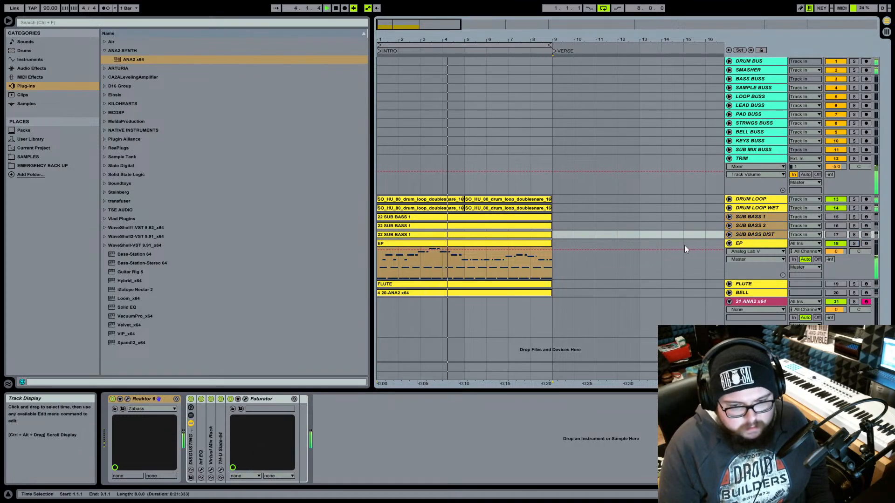
{"action": "left_click", "coordinate": [757, 244]}
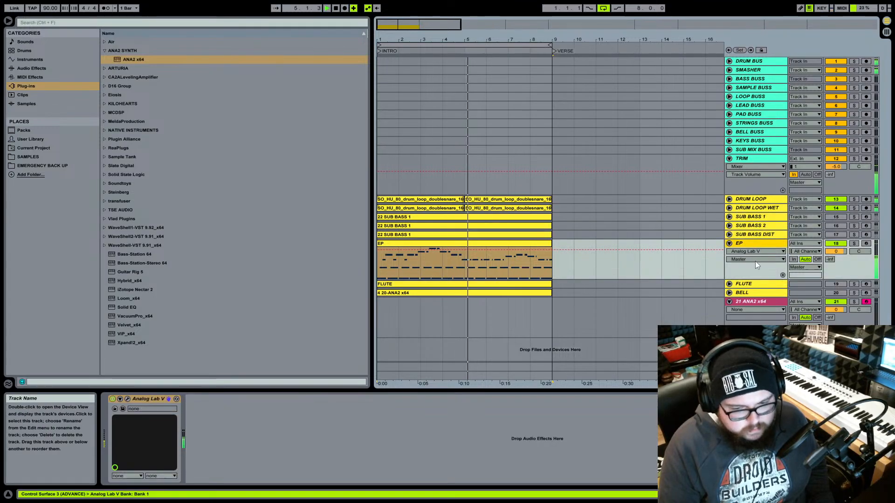
- Reactivate the SUB BASS 1, SUB BASS 2 and SUB BASS DIST tracks
{"action": "left_click", "coordinate": [834, 218]}
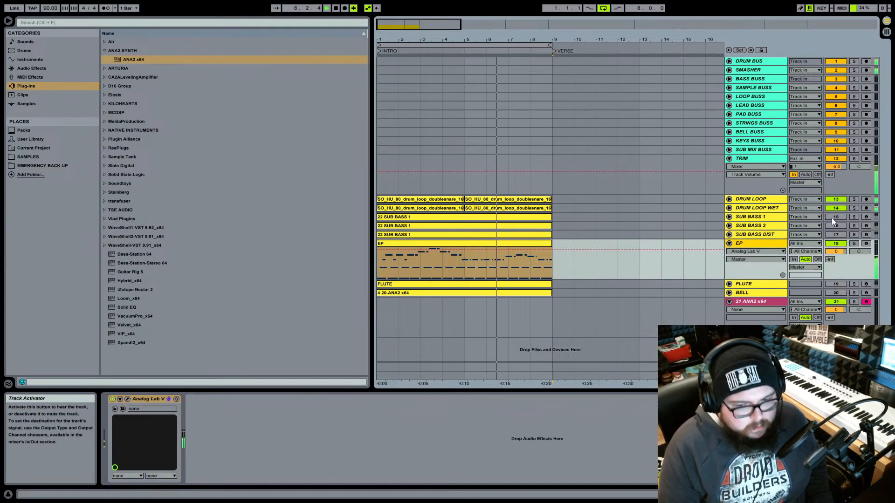
{"action": "left_click", "coordinate": [830, 226]}
{"action": "left_click", "coordinate": [834, 234]}
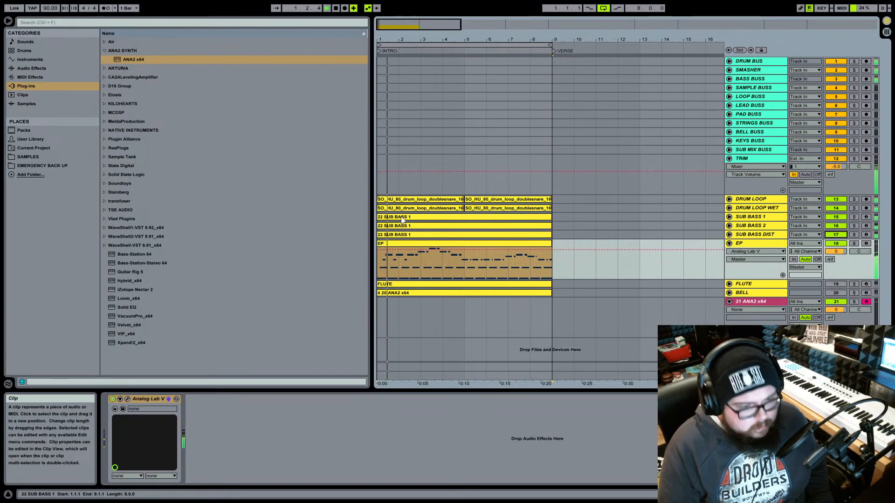
- Deactivate the clips on the SUB BASS 1, SUB BASS 2 and SUB BASS DIST tracks
{"action": "left_click", "coordinate": [406, 235]}
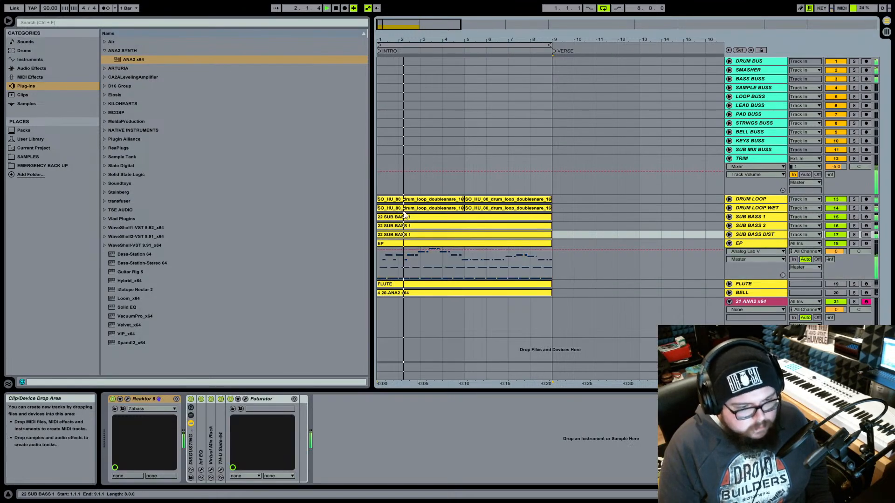
{"action": "left_click", "coordinate": [398, 218]}
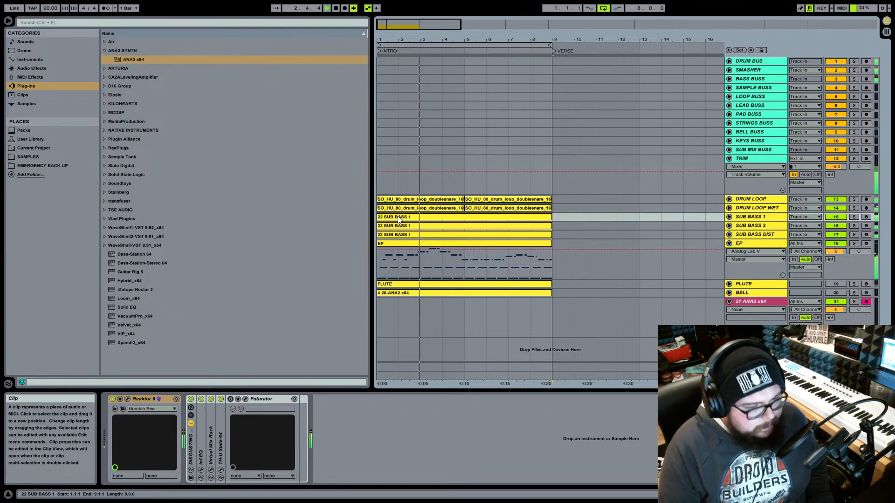
{"action": "left_click", "coordinate": [747, 240]}
{"action": "left_click", "coordinate": [455, 216]}
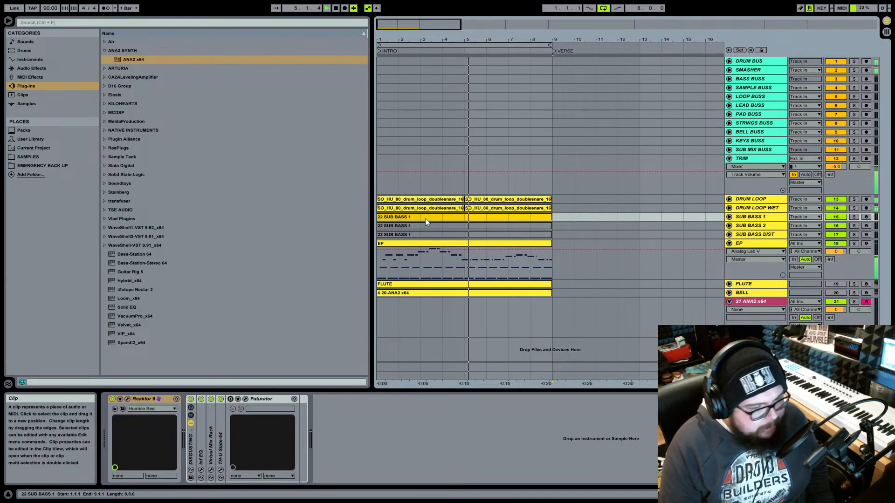
- Move the EP track up between DRUM LOOP WET and SUB BASS 1
{"action": "left_click", "coordinate": [737, 243]}
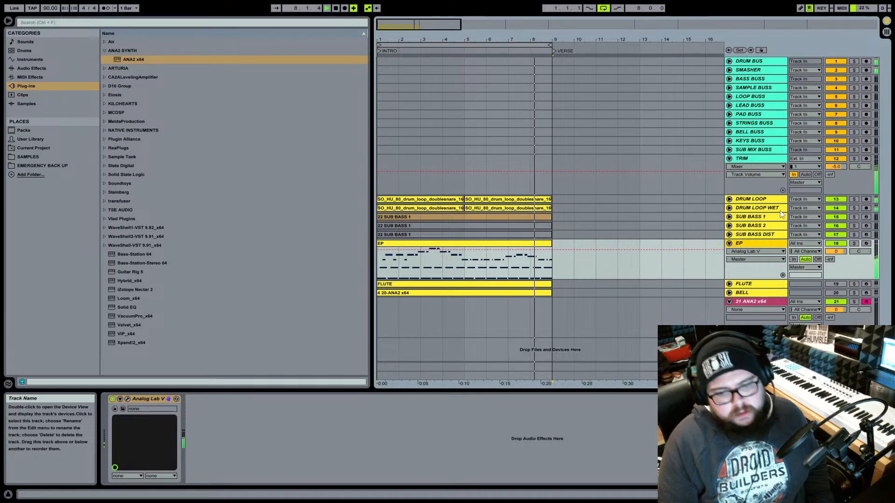
{"action": "left_click", "coordinate": [762, 301]}
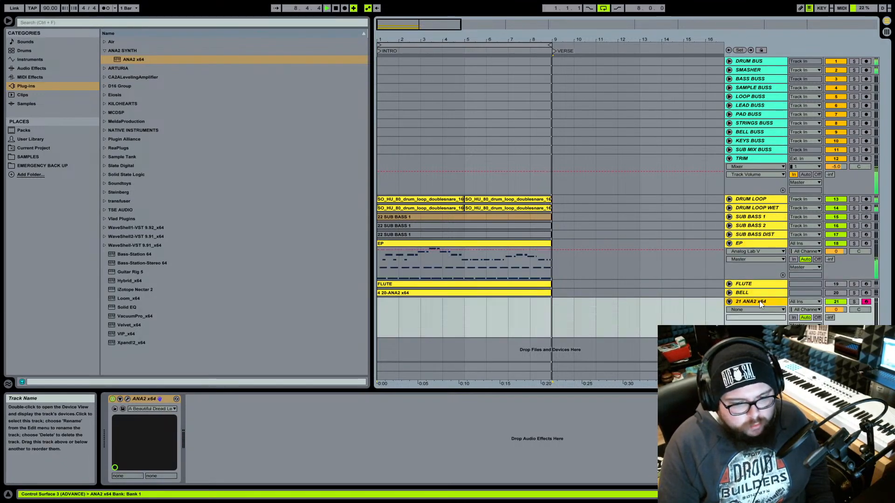
{"action": "left_click", "coordinate": [741, 244]}
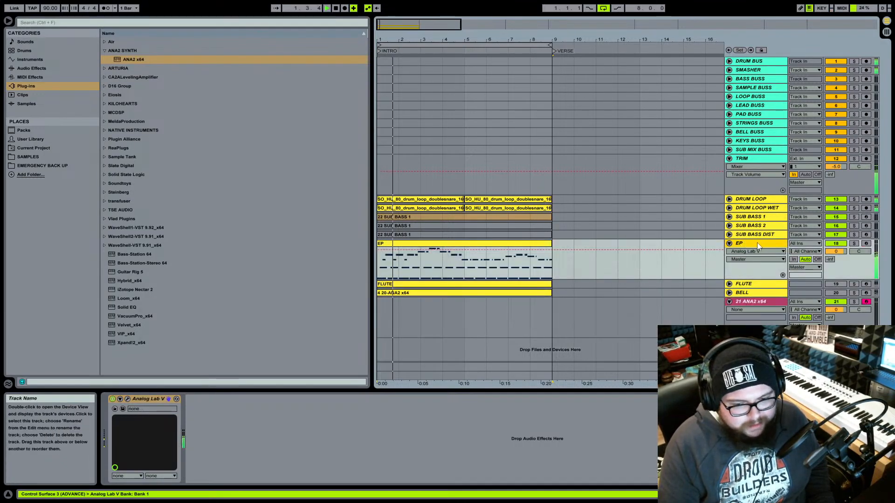
{"action": "left_click_drag", "start_coordinate": [744, 243], "coordinate": [754, 218]}
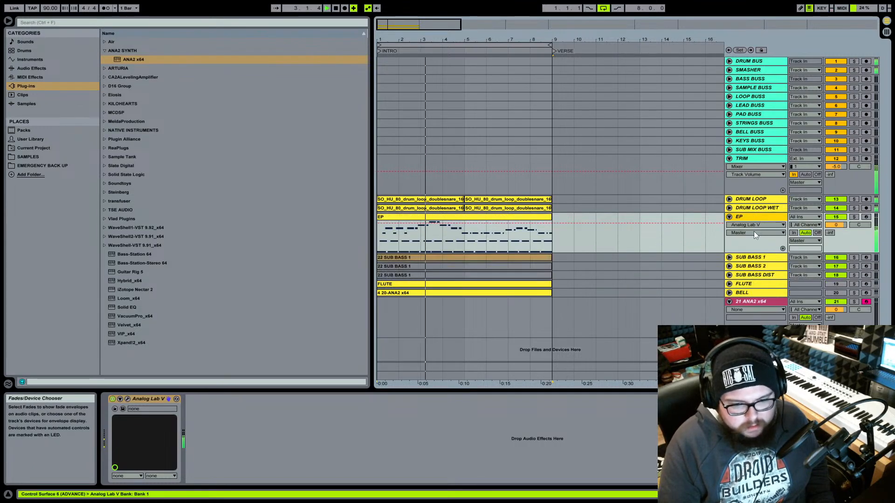
- Audition the ANA2 lead preset A Friend In The Wasteland on track 21 and set the track's volume to -28.3 dB
{"action": "left_click", "coordinate": [749, 315]}
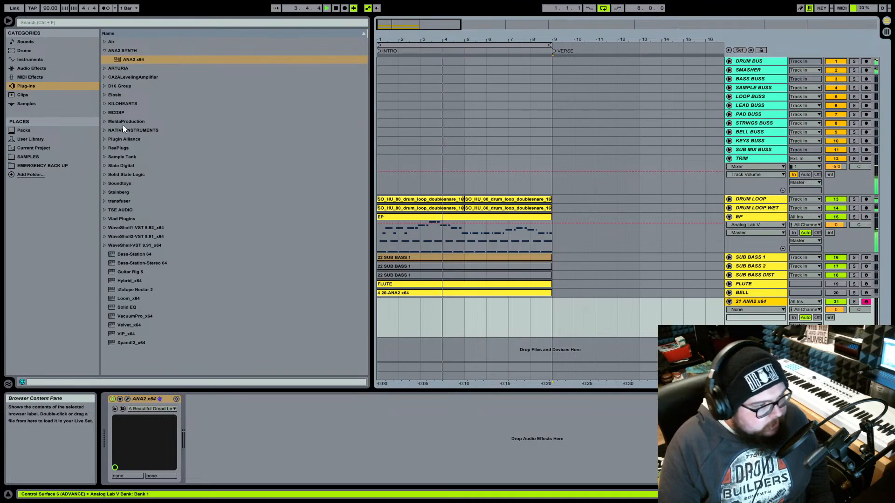
{"action": "left_click", "coordinate": [128, 400]}
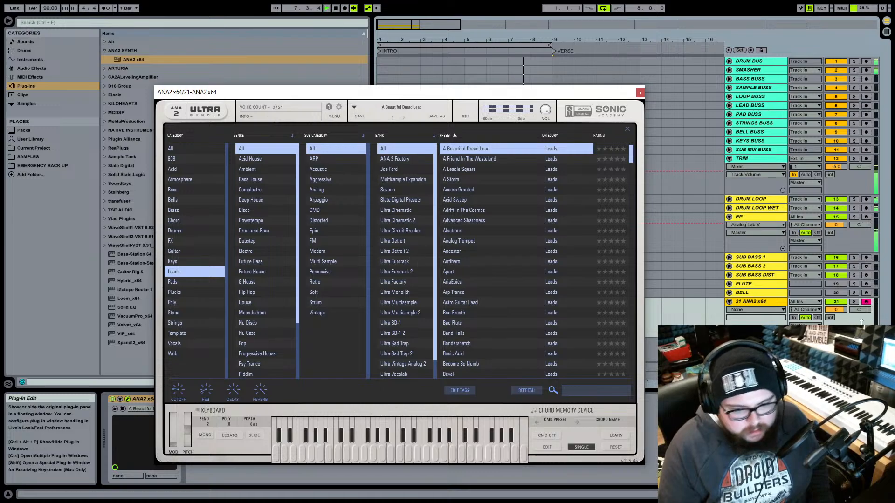
{"action": "left_click", "coordinate": [756, 302]}
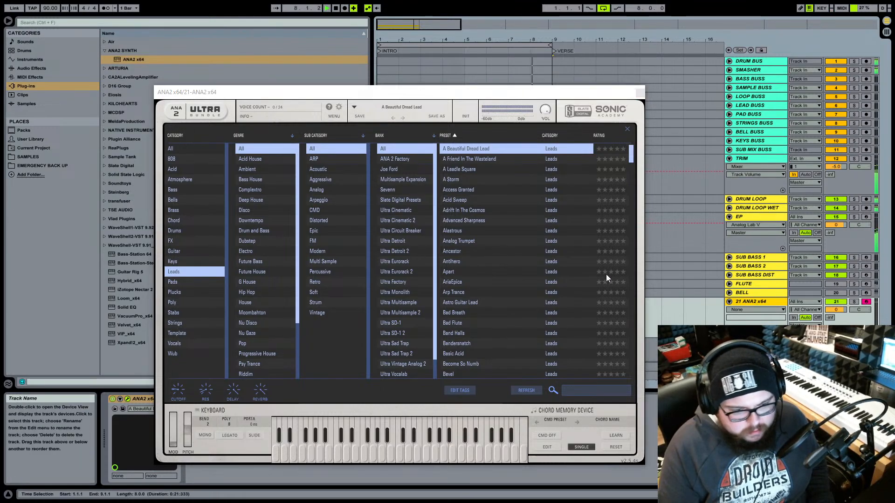
{"action": "left_click", "coordinate": [469, 161]}
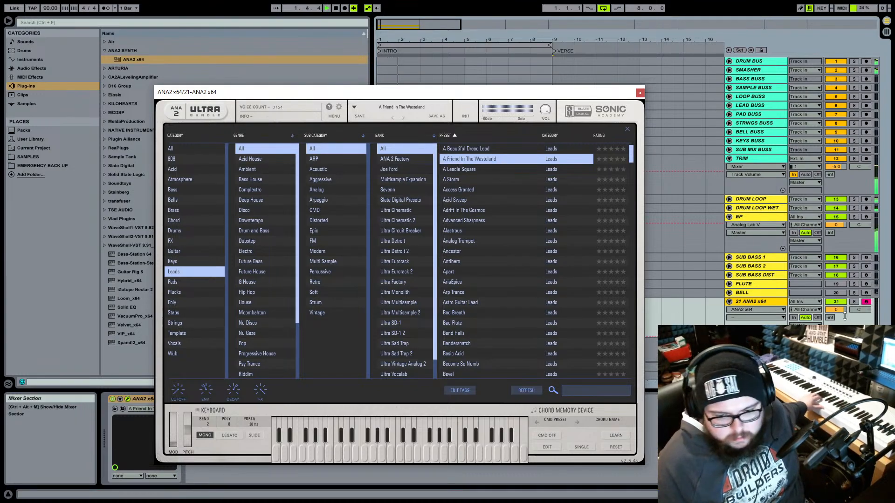
{"action": "left_click_drag", "start_coordinate": [839, 309], "coordinate": [839, 317]}
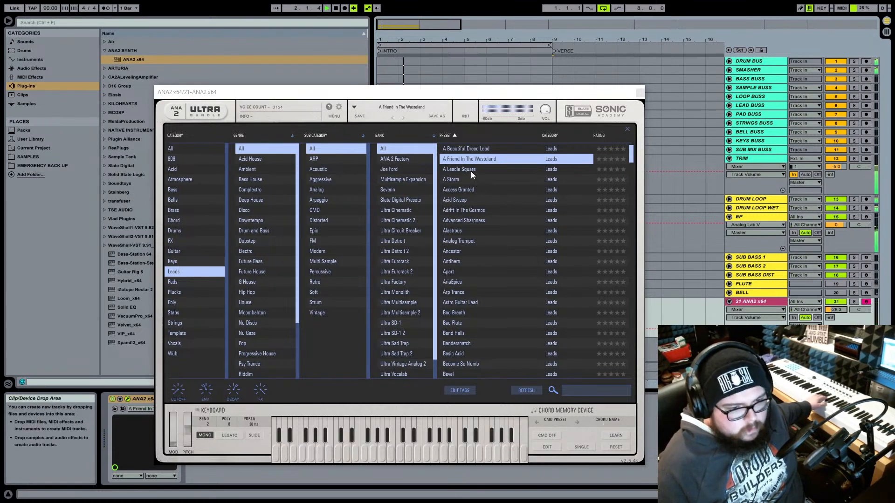
- Load the ANA2 preset A Beautiful Dread Lead and record an eight-bar lead part on track 21
{"action": "left_click", "coordinate": [475, 150]}
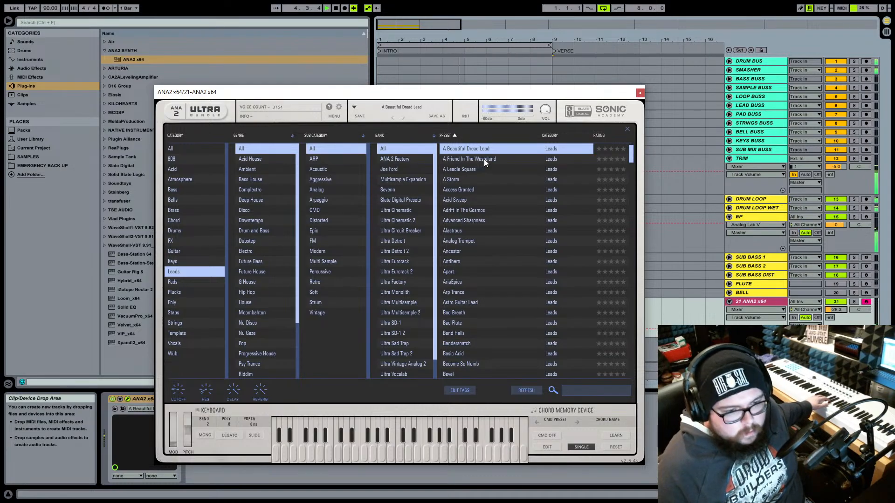
{"action": "left_click", "coordinate": [640, 93]}
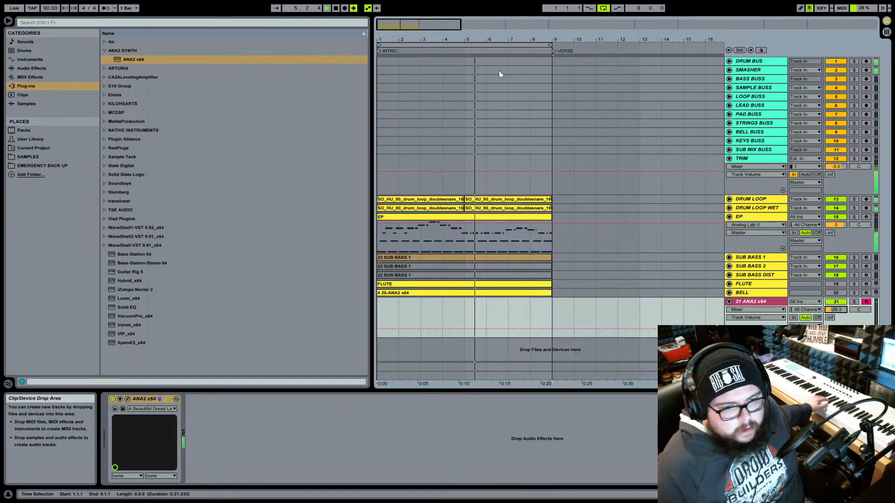
{"action": "left_click", "coordinate": [337, 8]}
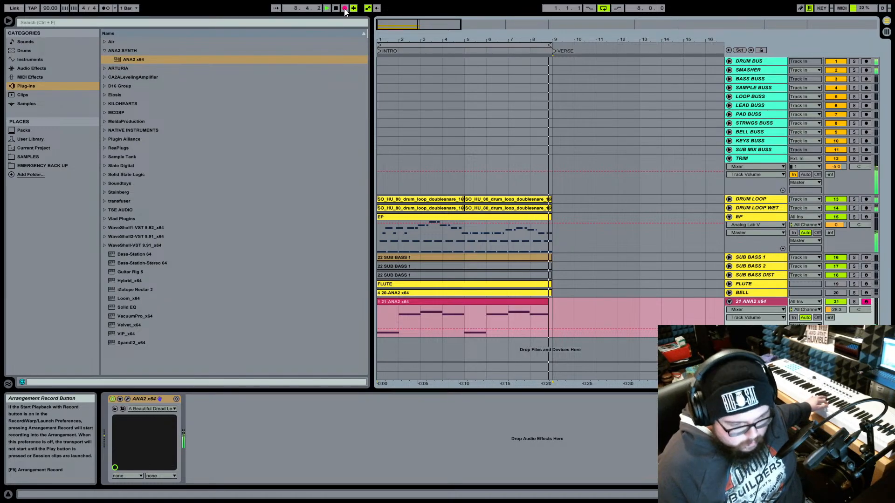
{"action": "left_click", "coordinate": [345, 8]}
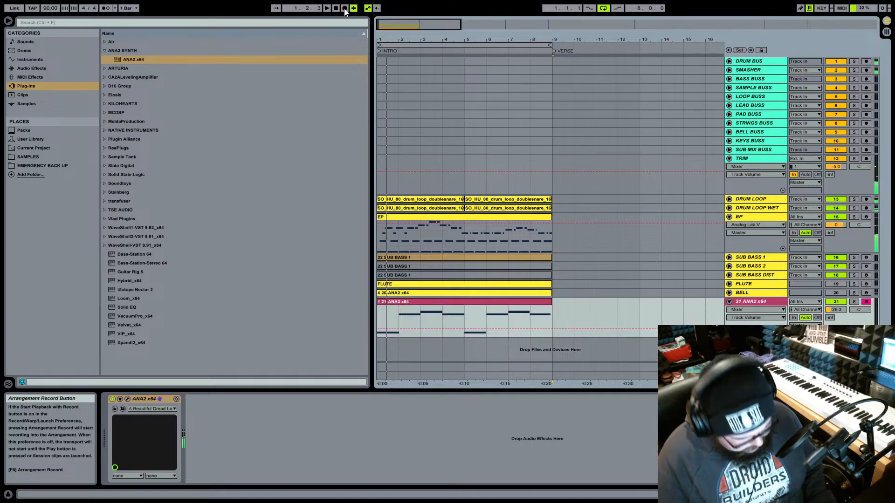
- Color the recorded ANA2 clip and its track yellow, and rename the track LEAD
{"action": "left_click", "coordinate": [443, 304]}
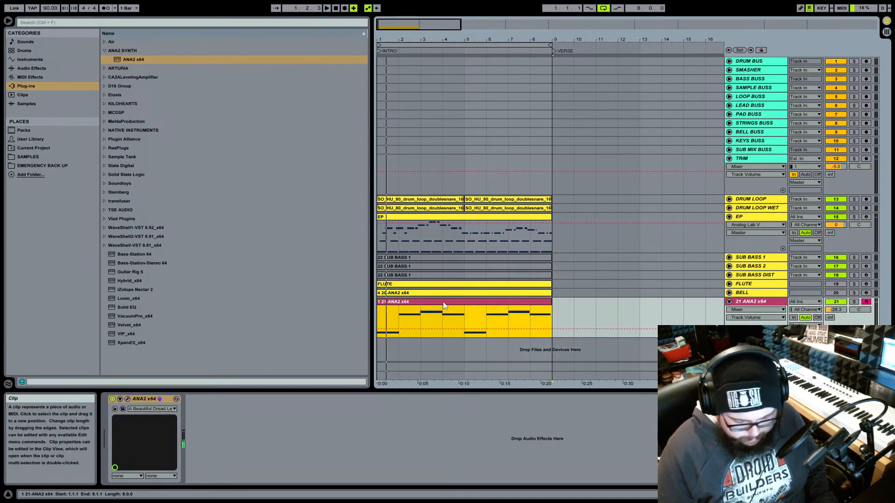
{"action": "right_click", "coordinate": [407, 304]}
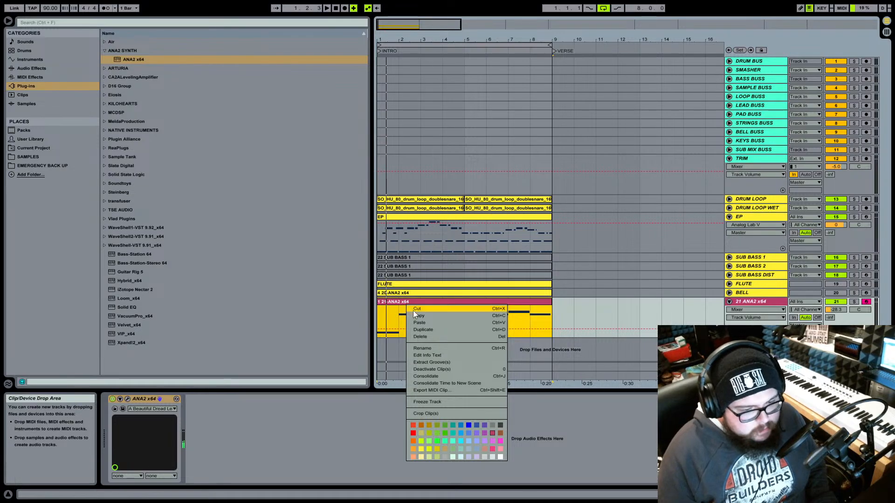
{"action": "left_click", "coordinate": [421, 449]}
{"action": "right_click", "coordinate": [763, 302]}
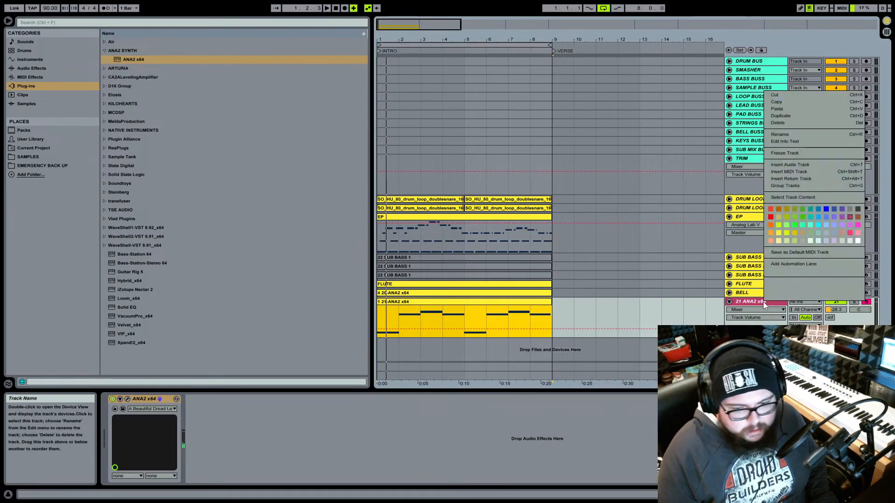
{"action": "left_click", "coordinate": [787, 253]}
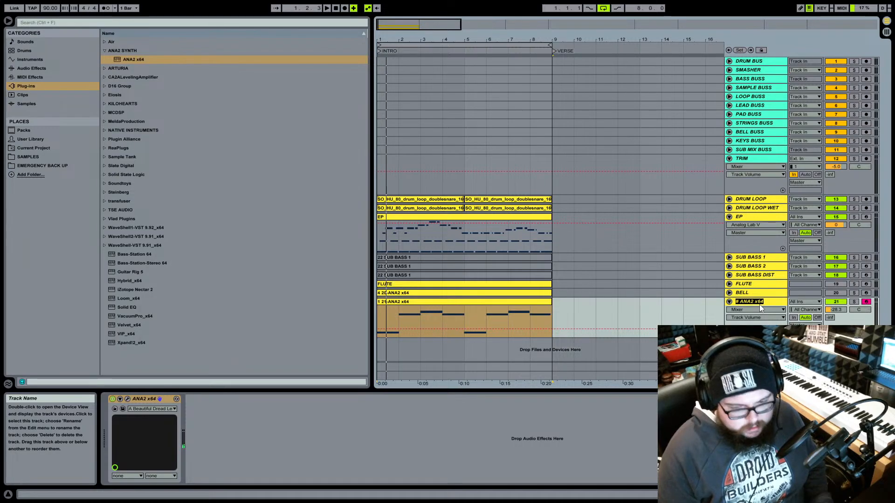
{"action": "key", "text": "ctrl+r"}
{"action": "type", "text": "LEAD"}
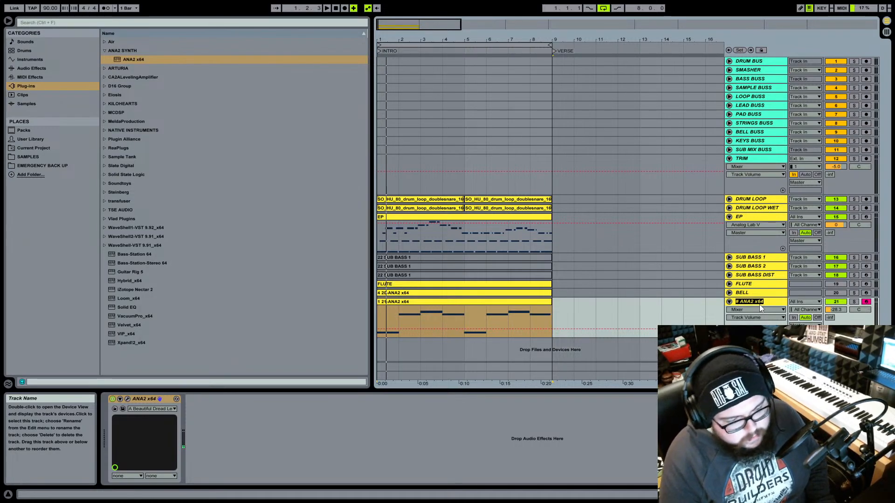
{"action": "key", "text": "Return"}
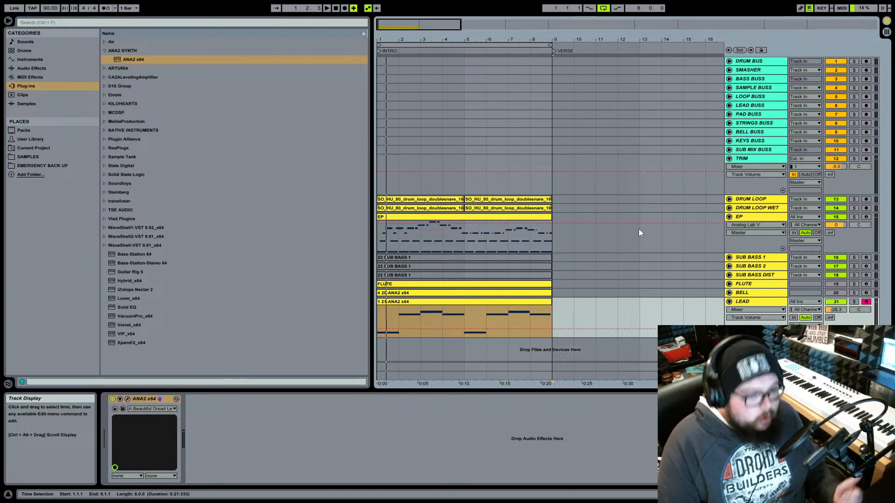
- Move the LEAD track up between EP and SUB BASS 1
{"action": "left_click", "coordinate": [750, 293]}
{"action": "left_click", "coordinate": [748, 303]}
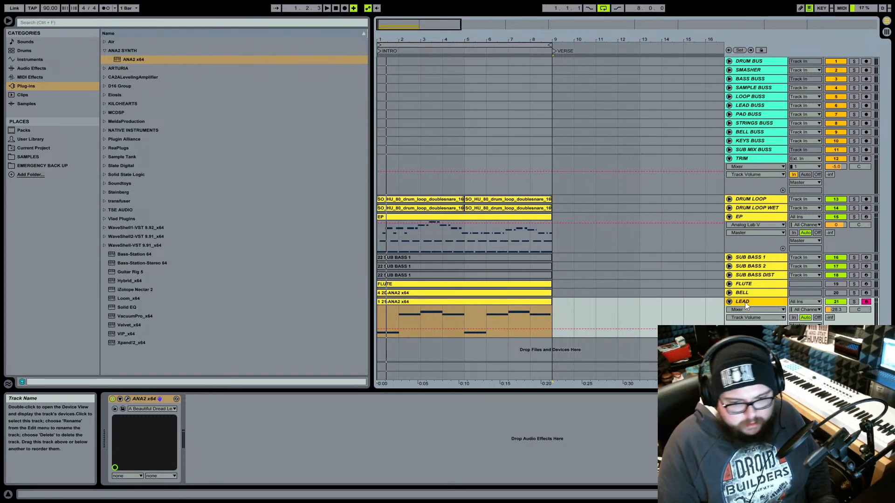
{"action": "left_click_drag", "start_coordinate": [747, 303], "coordinate": [743, 255]}
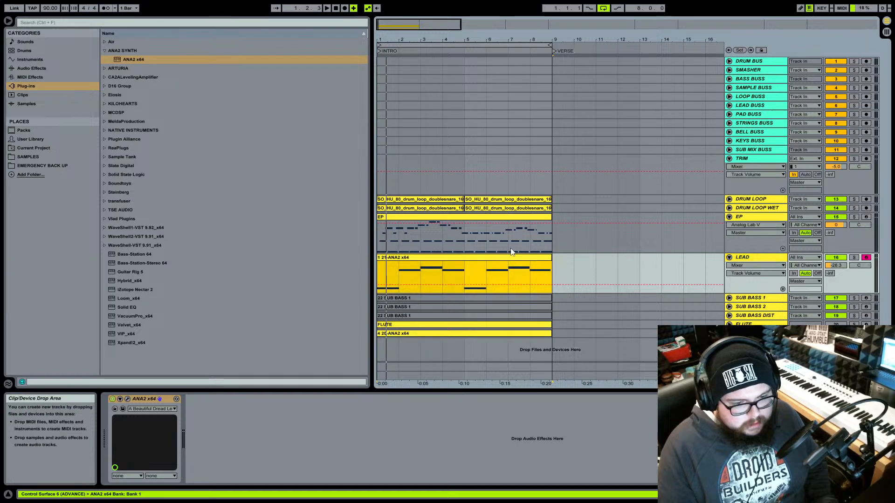
- Color the DRUM LOOP, DRUM LOOP WET, EP and LEAD clips green, and fold the EP and LEAD tracks
{"action": "right_click", "coordinate": [432, 200]}
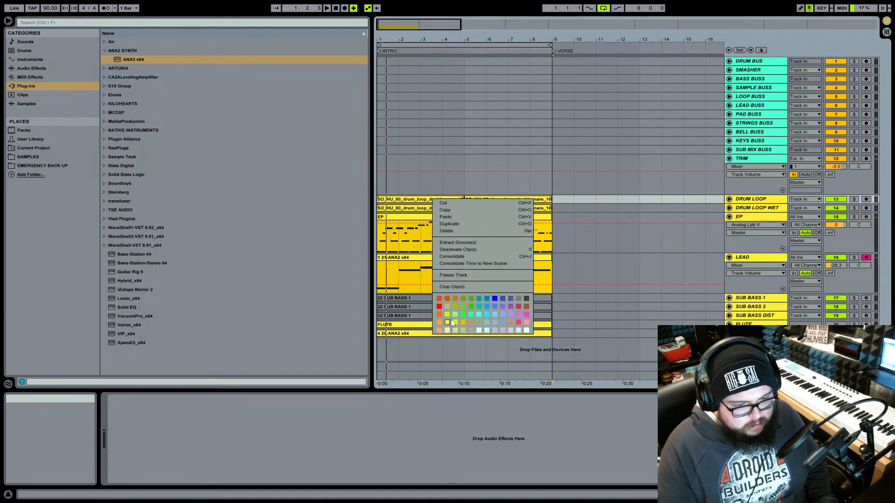
{"action": "left_click", "coordinate": [471, 315]}
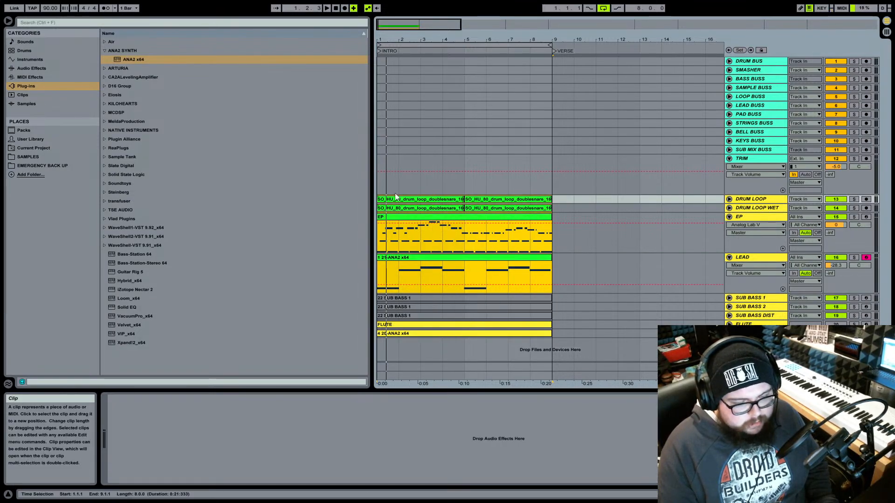
{"action": "left_click", "coordinate": [729, 217]}
{"action": "left_click", "coordinate": [729, 226]}
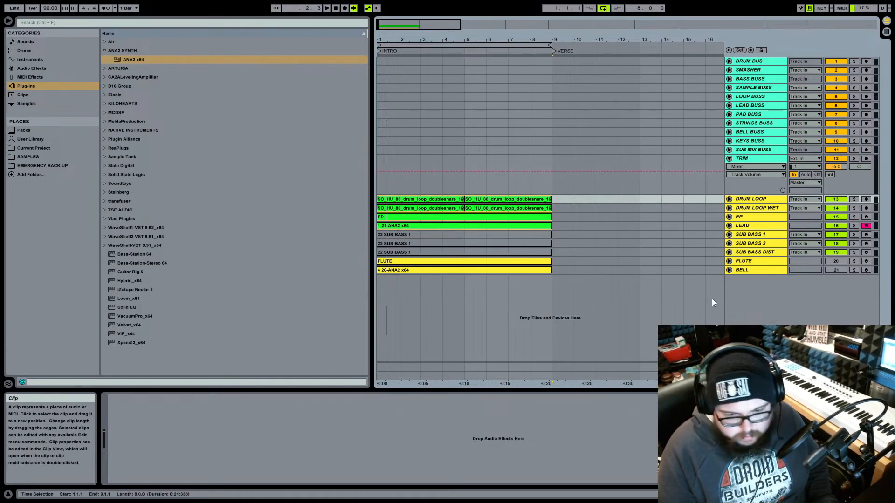
- During playback, lower the velocities of the LEAD clip's first, fifth and sixth notes to about 82 to 86
{"action": "key", "text": "space"}
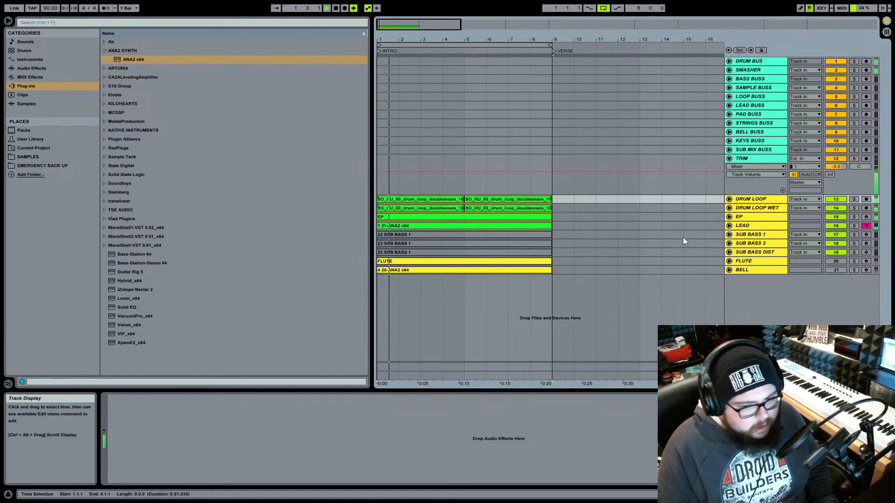
{"action": "left_click", "coordinate": [739, 226]}
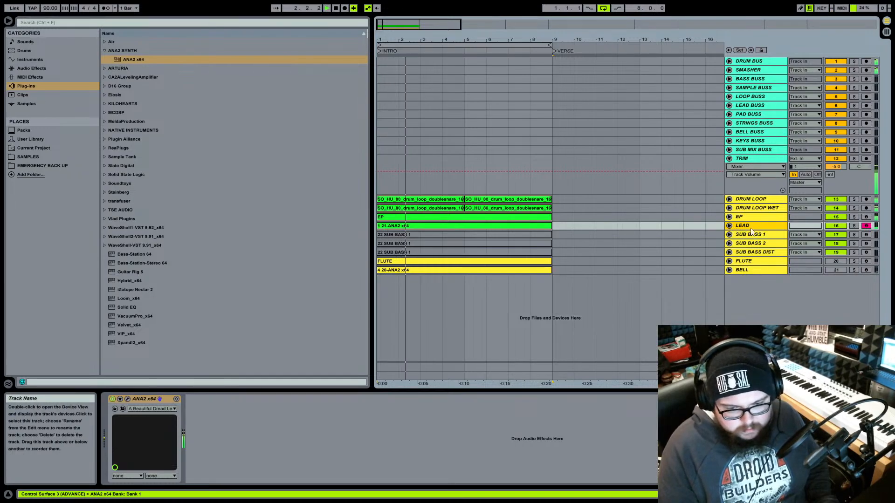
{"action": "double_click", "coordinate": [523, 228]}
{"action": "left_click_drag", "start_coordinate": [334, 434], "coordinate": [330, 171]}
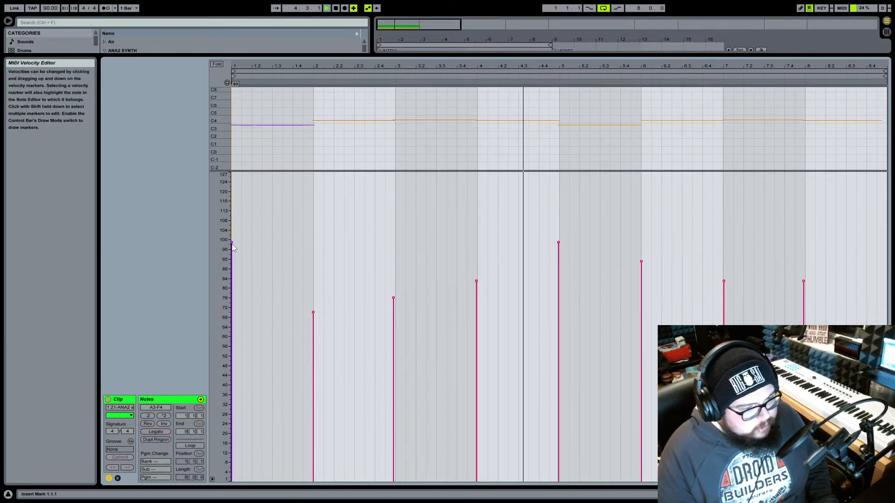
{"action": "left_click_drag", "start_coordinate": [231, 243], "coordinate": [231, 274]}
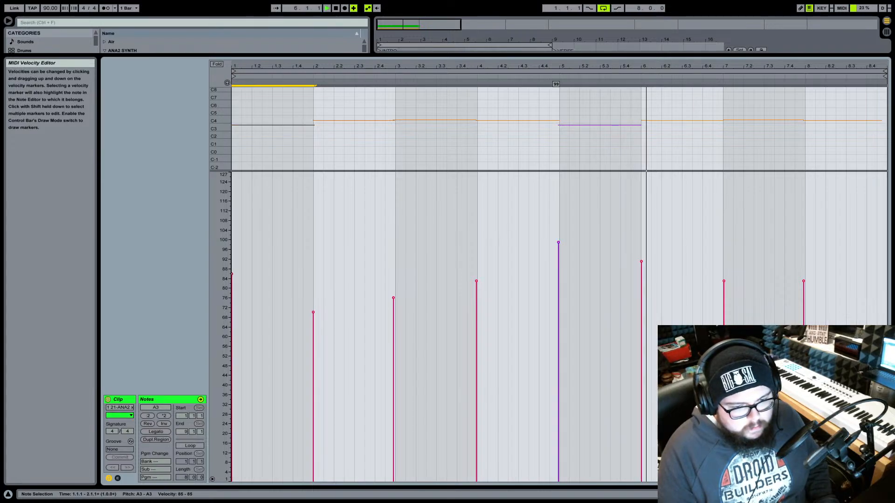
{"action": "left_click_drag", "start_coordinate": [559, 243], "coordinate": [559, 283]}
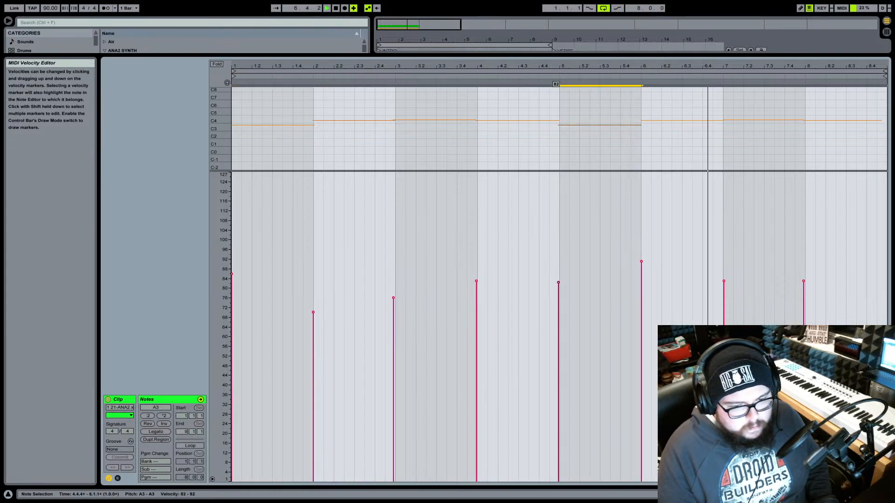
{"action": "left_click_drag", "start_coordinate": [641, 262], "coordinate": [642, 262]}
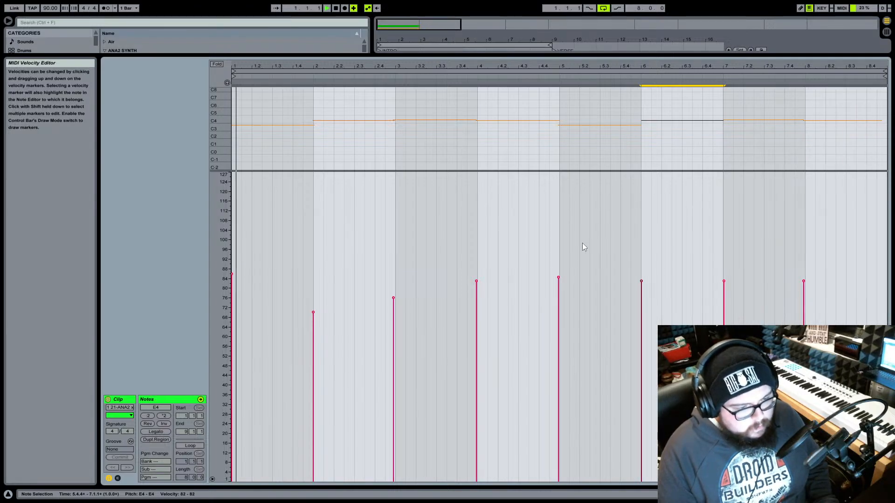
{"action": "left_click", "coordinate": [232, 276]}
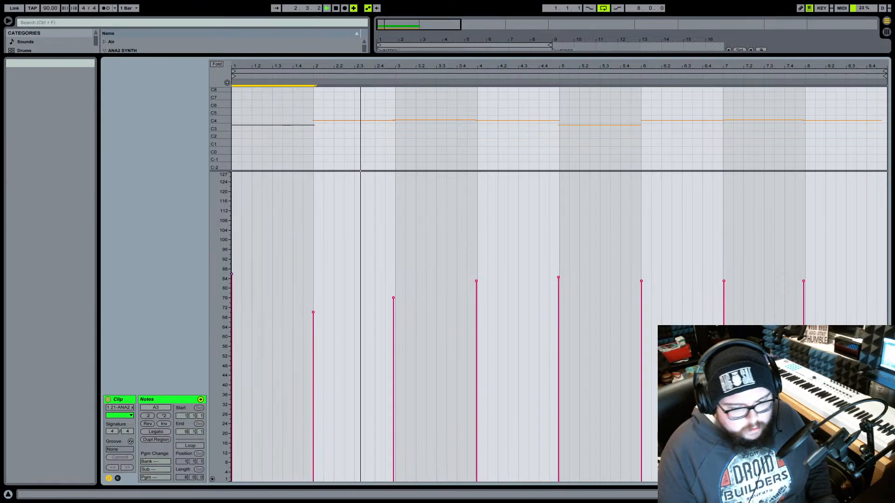
{"action": "left_click", "coordinate": [852, 494]}
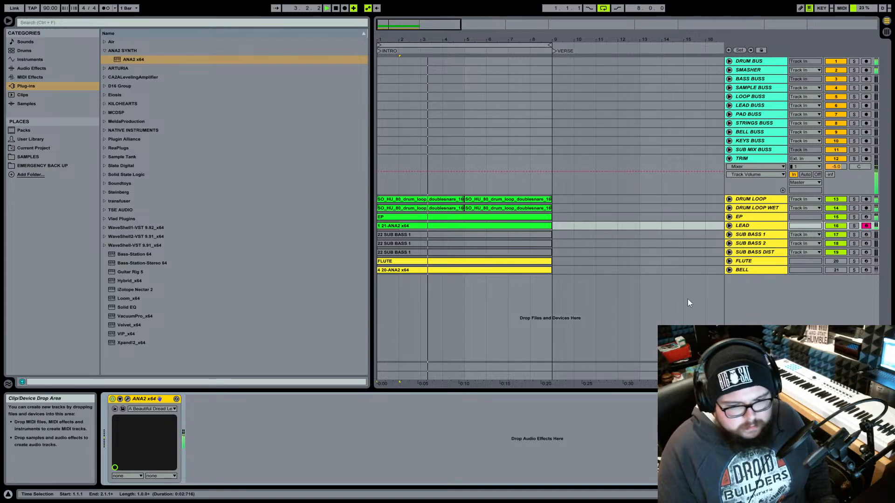
- Delete the deactivated clips on the SUB BASS 1, SUB BASS 2 and SUB BASS DIST tracks
{"action": "key", "text": "Tab"}
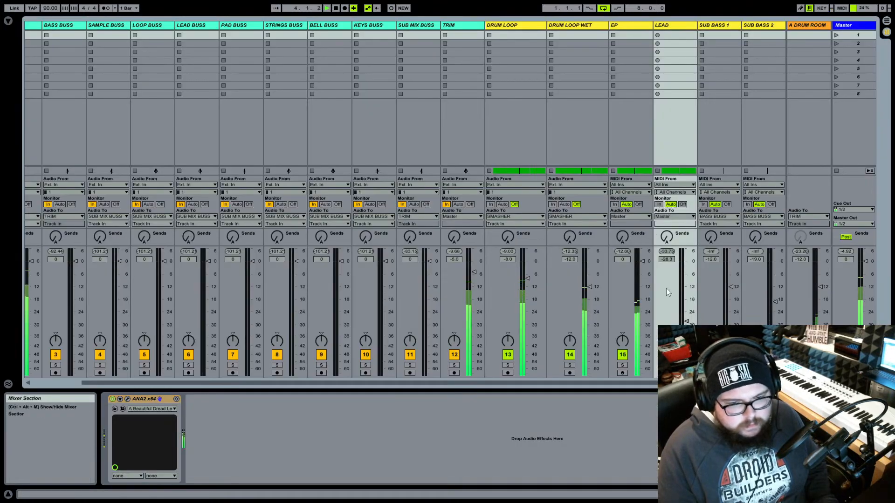
{"action": "left_click", "coordinate": [670, 26]}
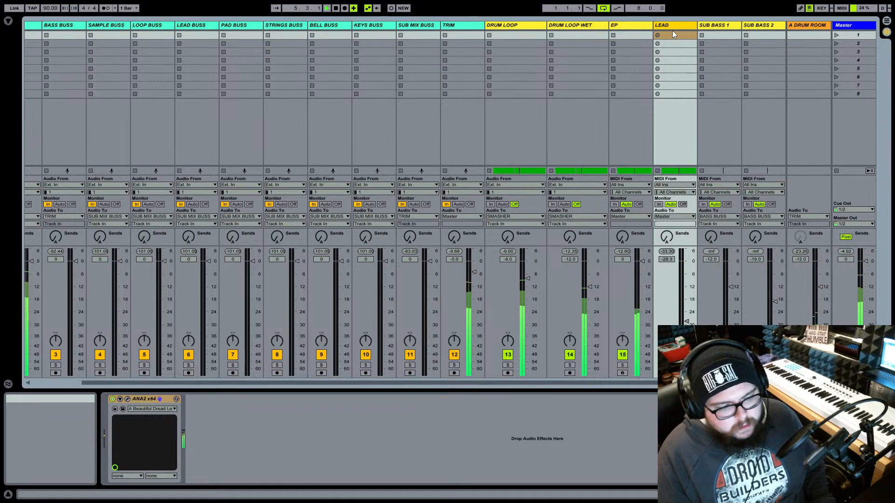
{"action": "scroll", "coordinate": [720, 26], "scroll_direction": "right", "scroll_amount": 3}
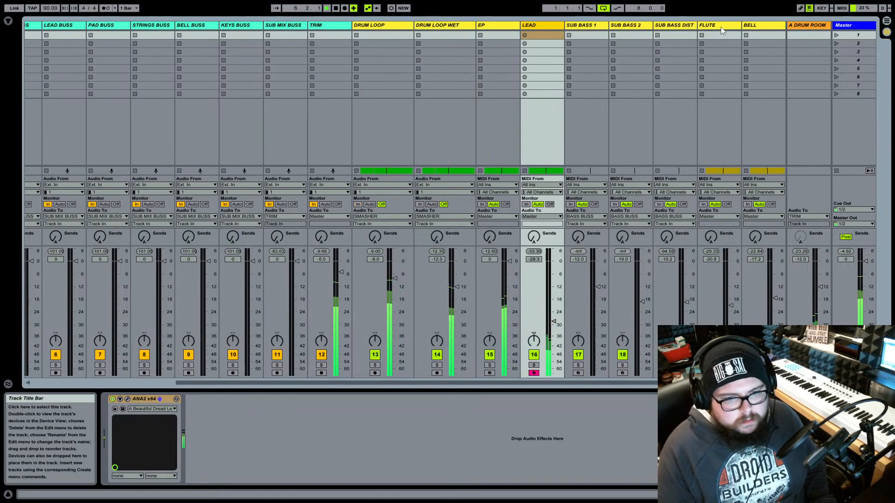
{"action": "left_click", "coordinate": [584, 26]}
{"action": "key", "text": "Tab"}
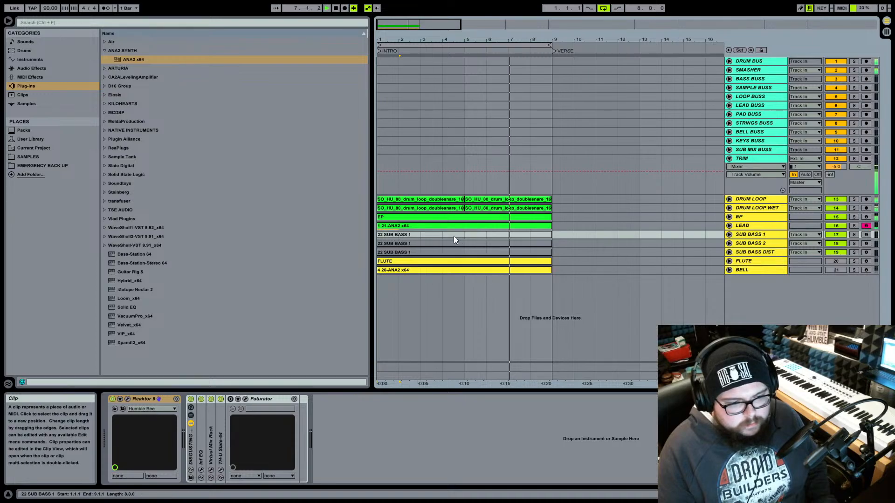
{"action": "left_click", "coordinate": [455, 255], "text": "shift"}
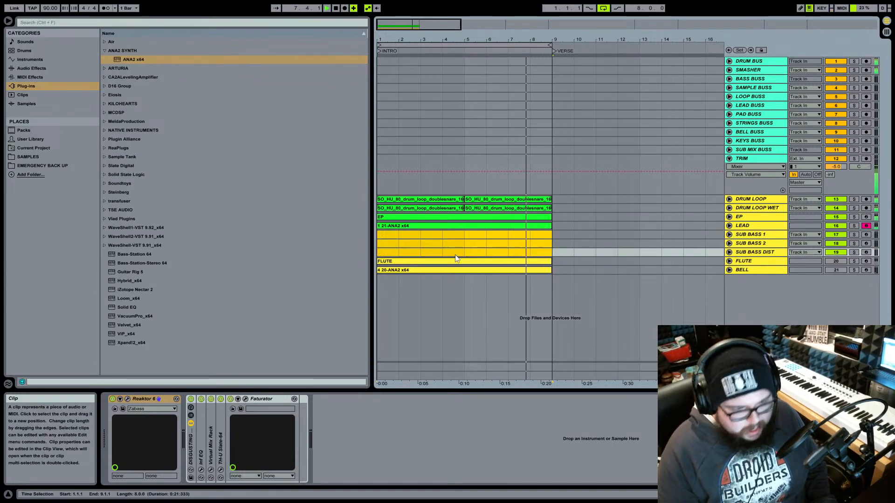
{"action": "left_click", "coordinate": [389, 263]}
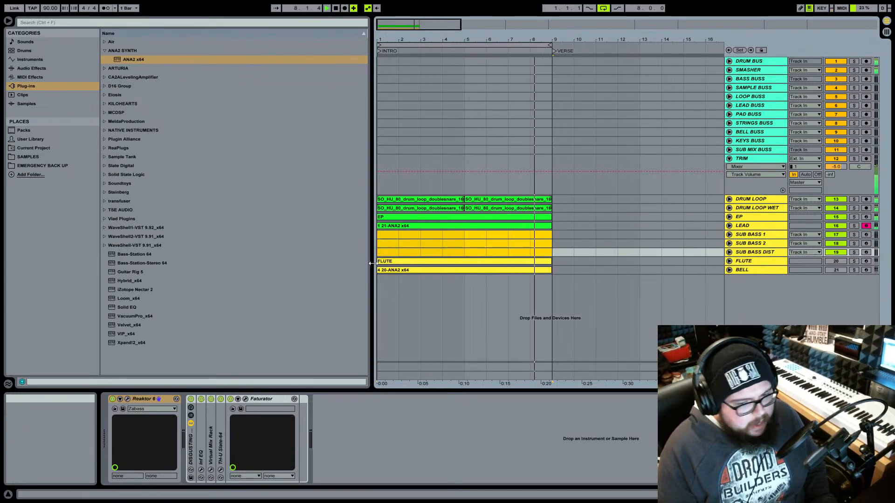
{"action": "left_click", "coordinate": [396, 265]}
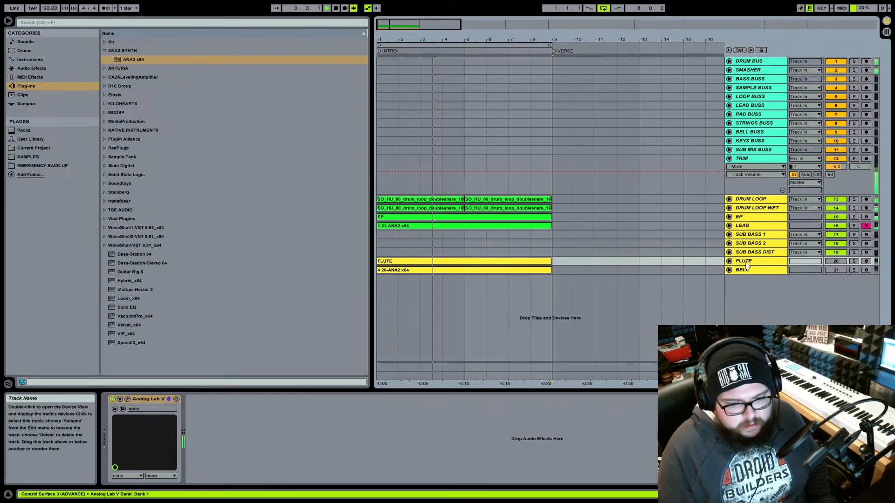
- Select, arm and unfold the SUB BASS 1 track, and turn on the metronome
{"action": "left_click", "coordinate": [748, 235]}
{"action": "left_click", "coordinate": [730, 235]}
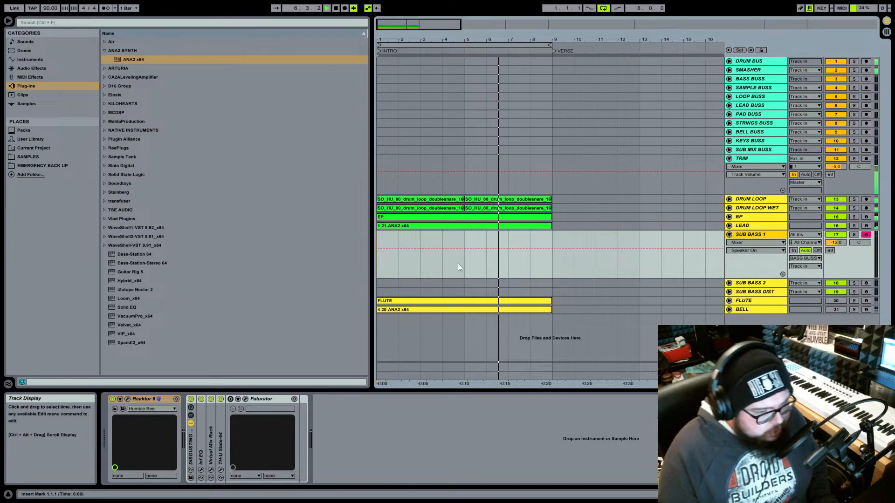
{"action": "left_click", "coordinate": [107, 8]}
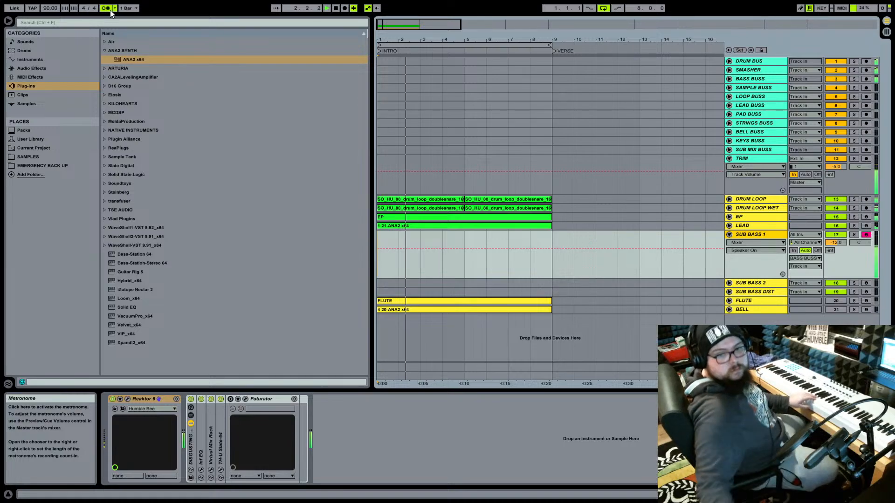
- Set the SUB BASS 1 track volume to -6.0 dB
{"action": "scroll", "coordinate": [835, 246], "scroll_direction": "up", "scroll_amount": 1}
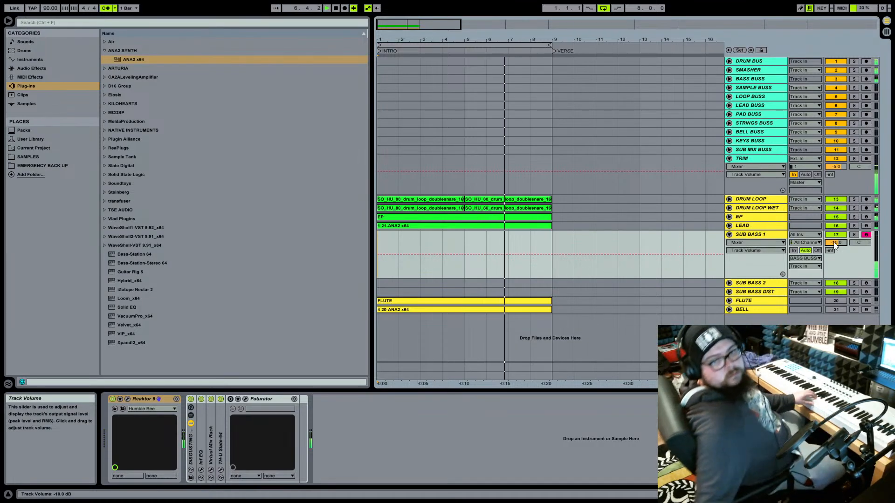
{"action": "type", "text": "-7"}
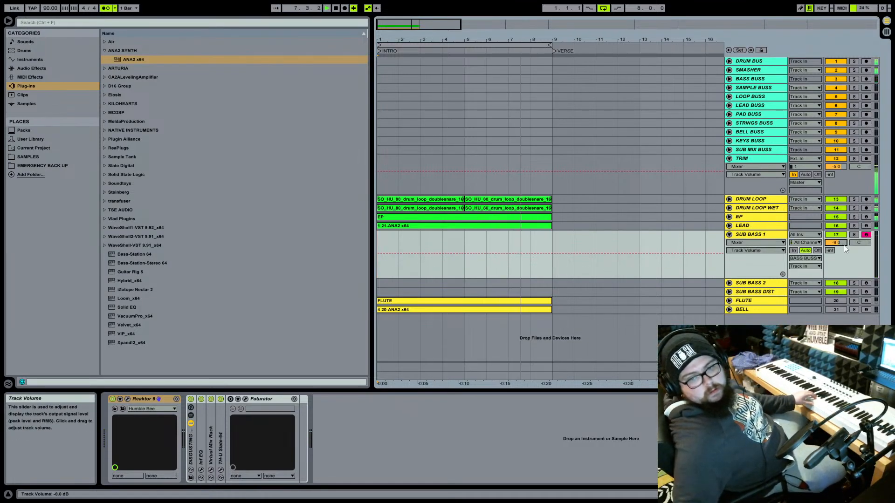
{"action": "key", "text": "Return"}
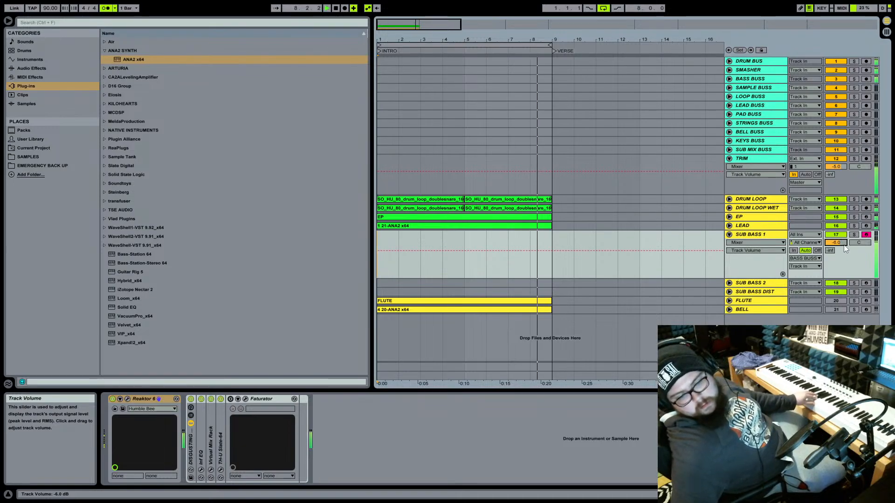
- Raise the SUB BASS 1 track volume to -4.0 dB during playback
{"action": "key", "text": "Up"}
{"action": "key", "text": "Up"}
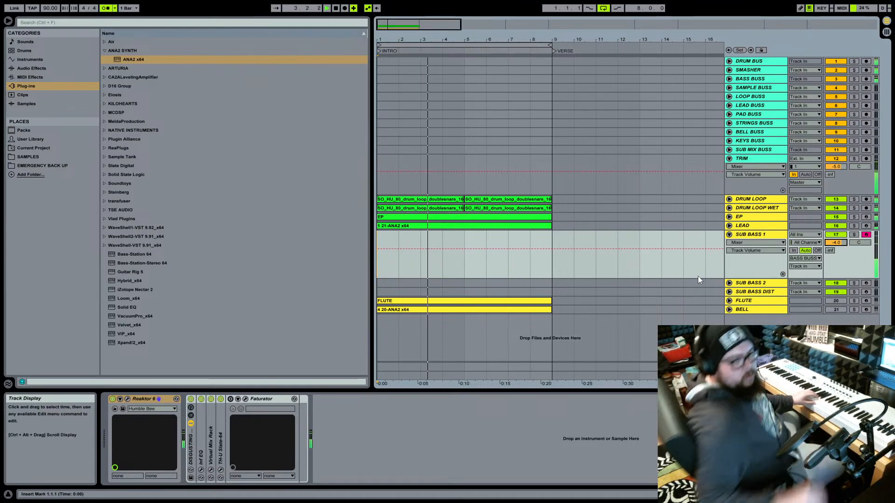
- Lower the DRUM LOOP, DRUM LOOP WET, EP and LEAD track volumes together to -12.0, -16.0, -4.0 and -32.3 dB
{"action": "key", "text": "Tab"}
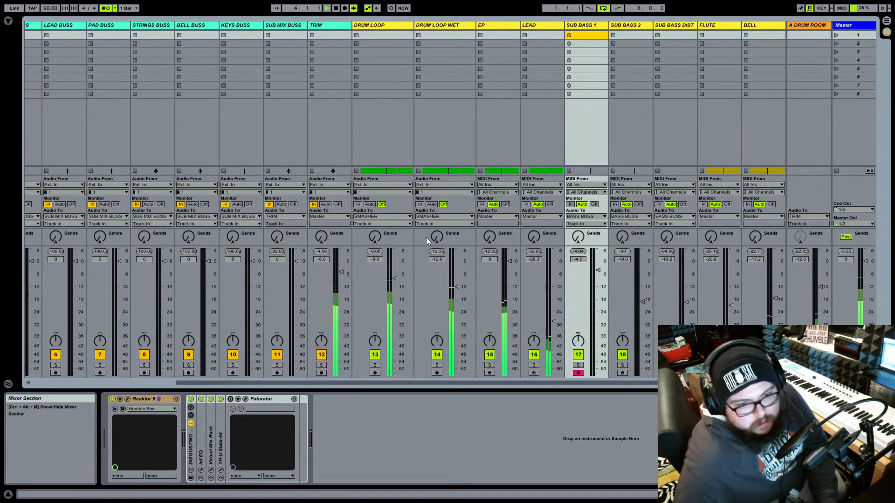
{"action": "left_click", "coordinate": [394, 26]}
{"action": "left_click", "coordinate": [532, 26]}
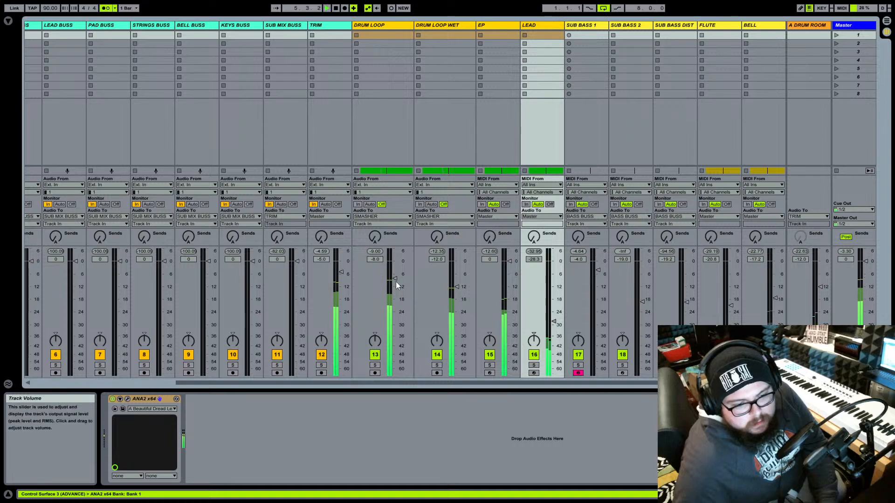
{"action": "left_click_drag", "start_coordinate": [396, 279], "coordinate": [397, 281]}
{"action": "key", "text": "Down"}
{"action": "key", "text": "Down"}
{"action": "key", "text": "Down"}
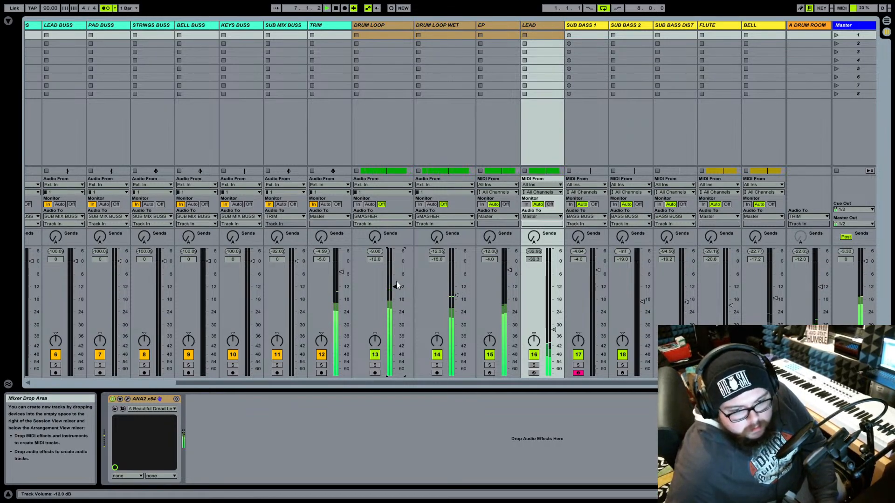
{"action": "key", "text": "Down"}
{"action": "key", "text": "Up"}
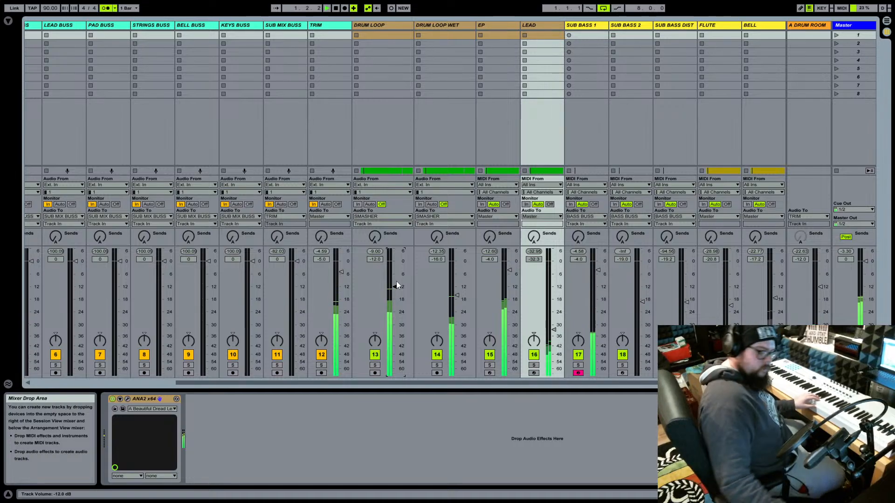
{"action": "key", "text": "Tab"}
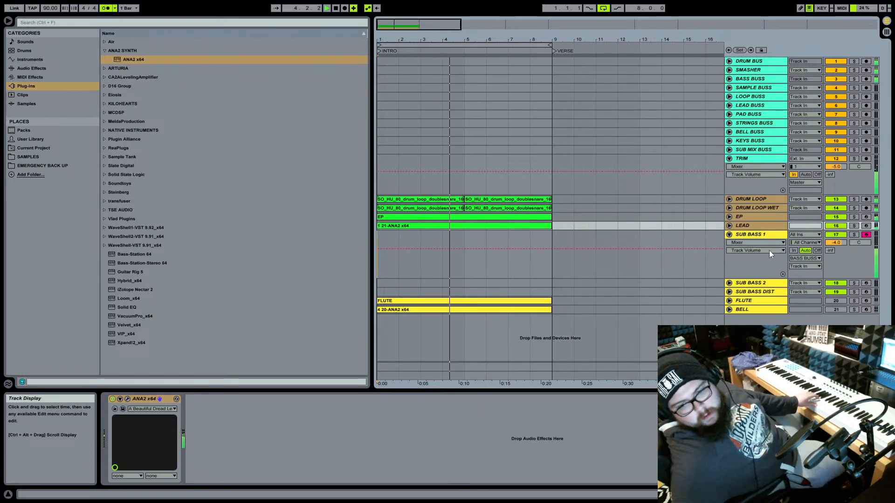
- Compare the SUB BASS 1 sound with its TH-U Slate-64 effect bypassed and re-enabled
{"action": "left_click", "coordinate": [767, 237]}
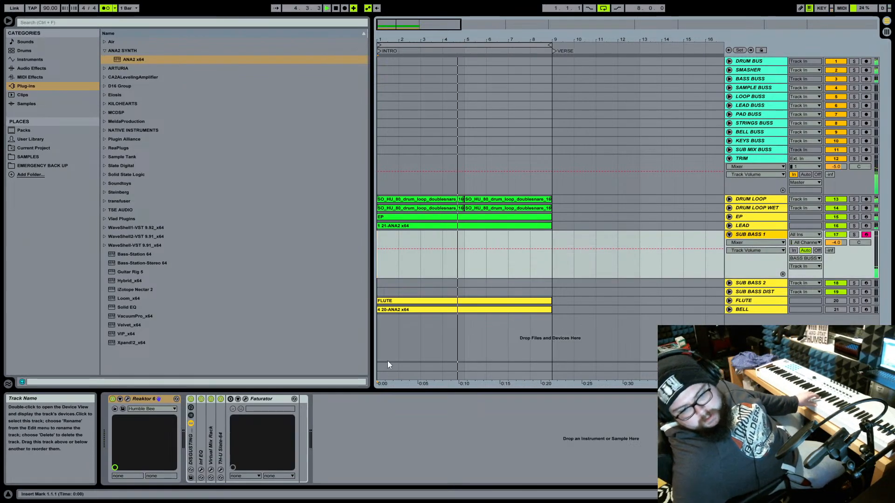
{"action": "left_click", "coordinate": [222, 398]}
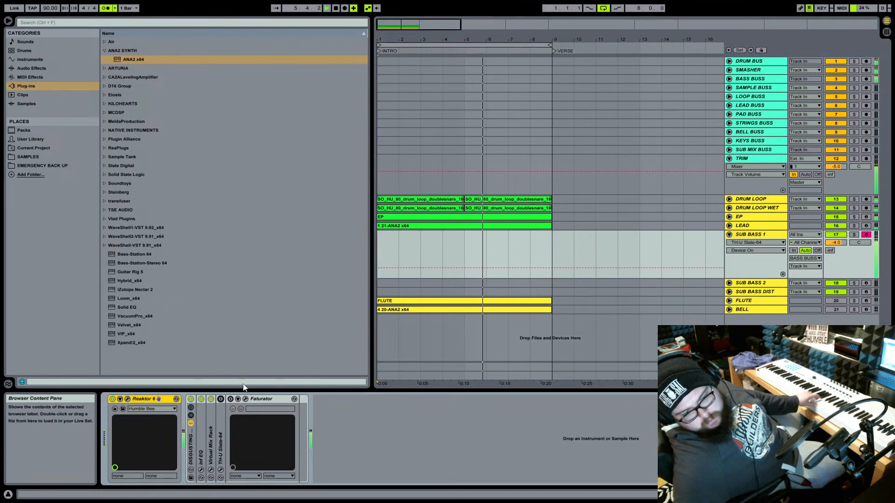
{"action": "left_click", "coordinate": [224, 399]}
{"action": "left_click", "coordinate": [221, 399]}
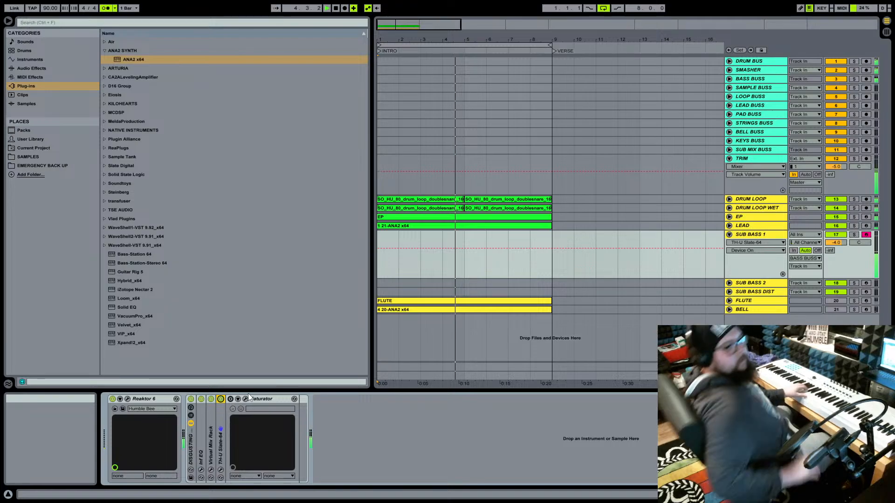
- Audition Monark snapshots in Reaktor 6 on SUB BASS 1, trying Lazy Acid, Dutch Sub and the following ones up to Half Life
{"action": "left_click", "coordinate": [127, 399]}
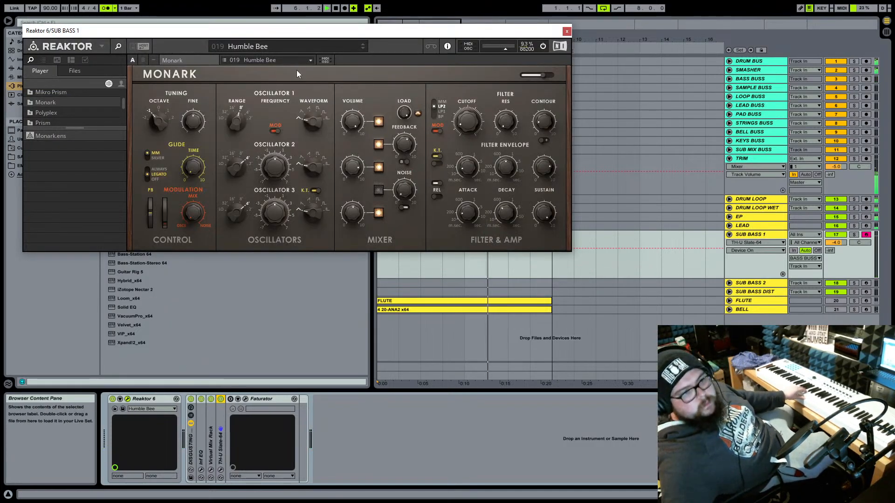
{"action": "left_click", "coordinate": [364, 48]}
{"action": "left_click", "coordinate": [318, 44]}
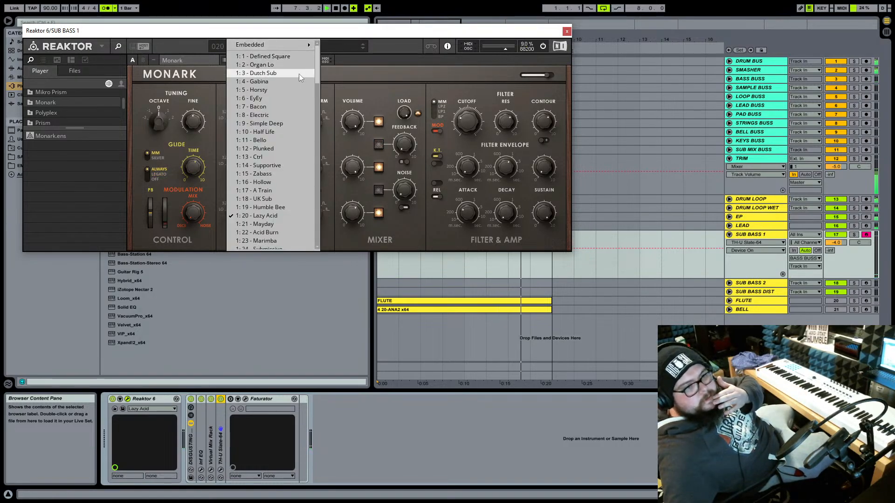
{"action": "left_click", "coordinate": [299, 73]}
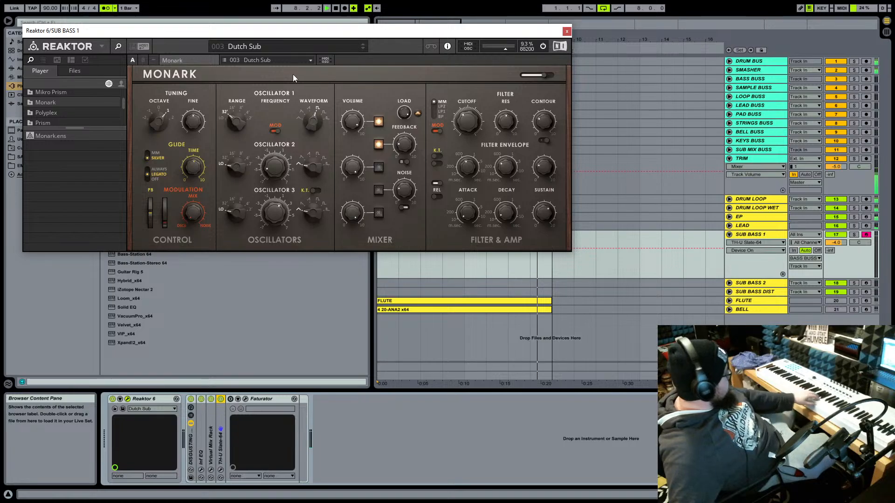
{"action": "left_click", "coordinate": [366, 49]}
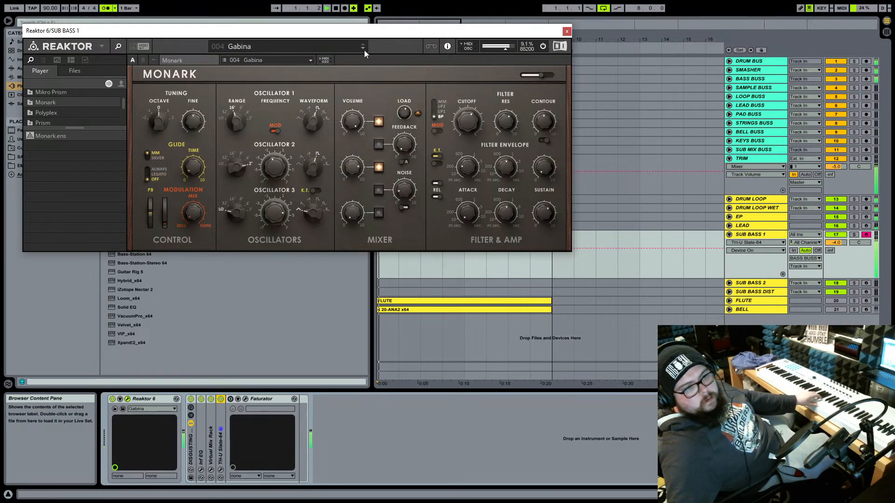
{"action": "left_click", "coordinate": [364, 49]}
{"action": "left_click", "coordinate": [364, 49]}
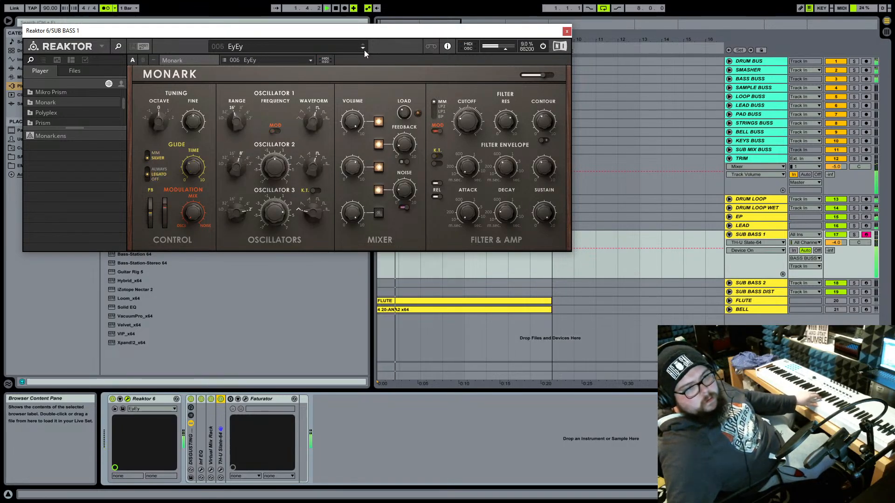
{"action": "left_click", "coordinate": [364, 49]}
{"action": "left_click", "coordinate": [365, 50]}
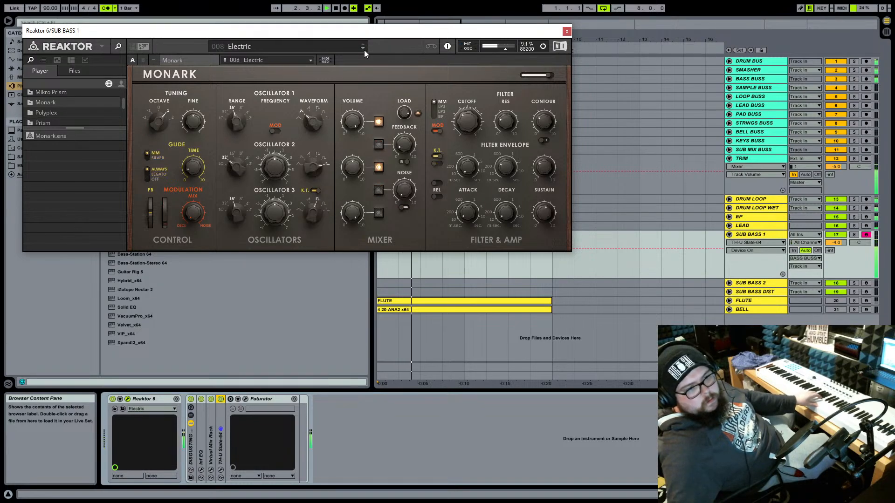
{"action": "left_click", "coordinate": [364, 50]}
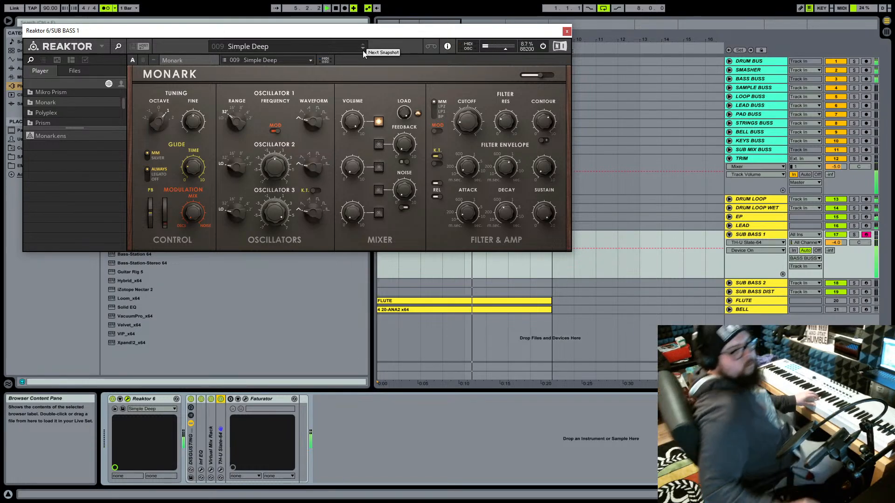
{"action": "left_click", "coordinate": [363, 50]}
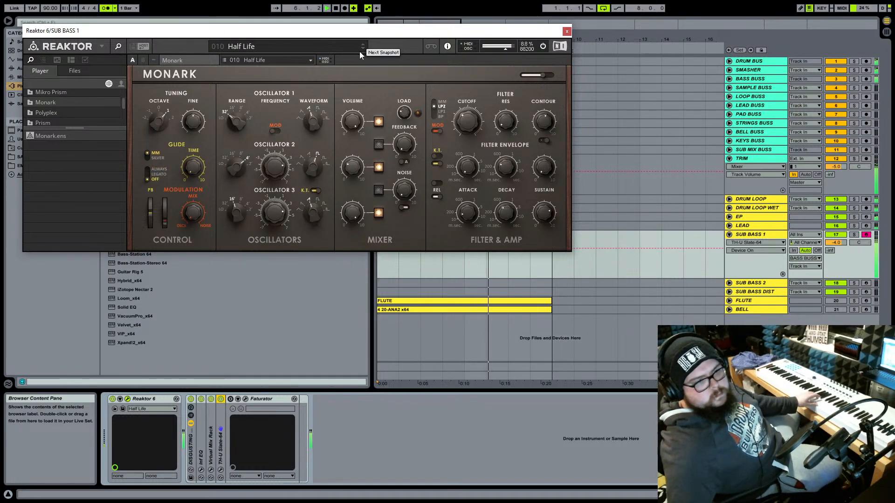
{"action": "left_click", "coordinate": [360, 50]}
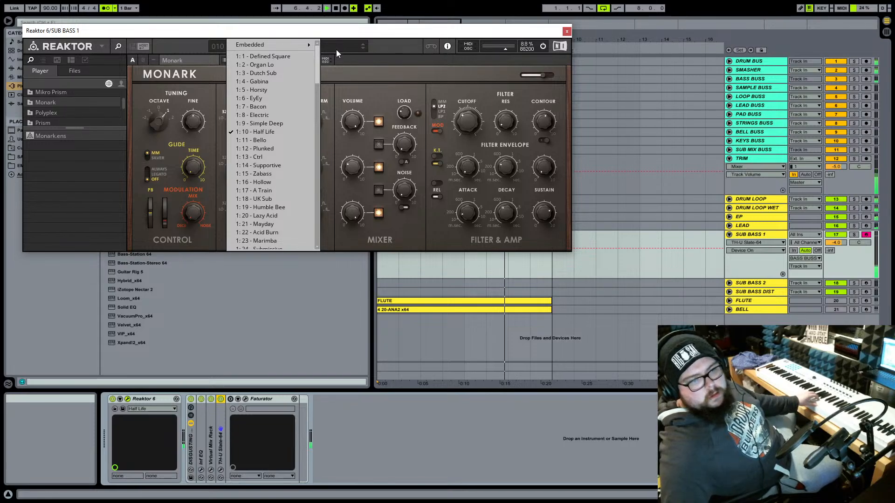
- Replace Reaktor 6 on the SUB BASS 1 track with Arturia's Analog Lab V, and turn off the metronome
{"action": "right_click", "coordinate": [146, 400]}
{"action": "left_click", "coordinate": [170, 278]}
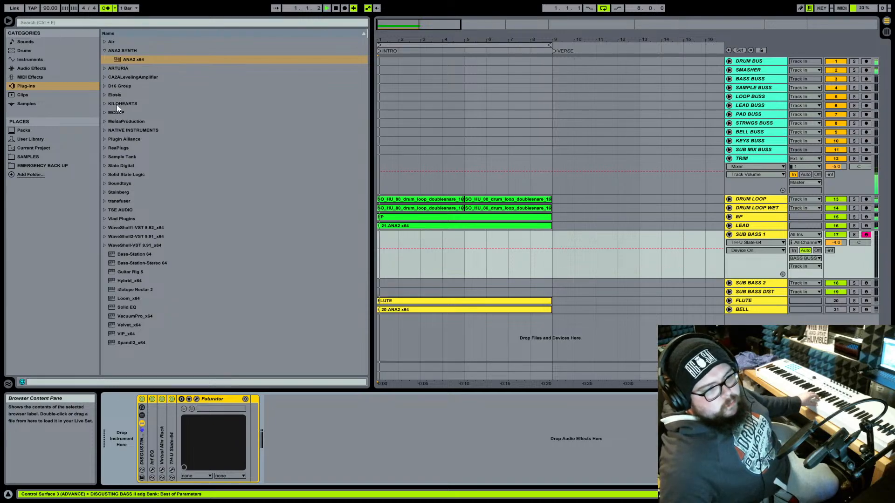
{"action": "left_click", "coordinate": [106, 75]}
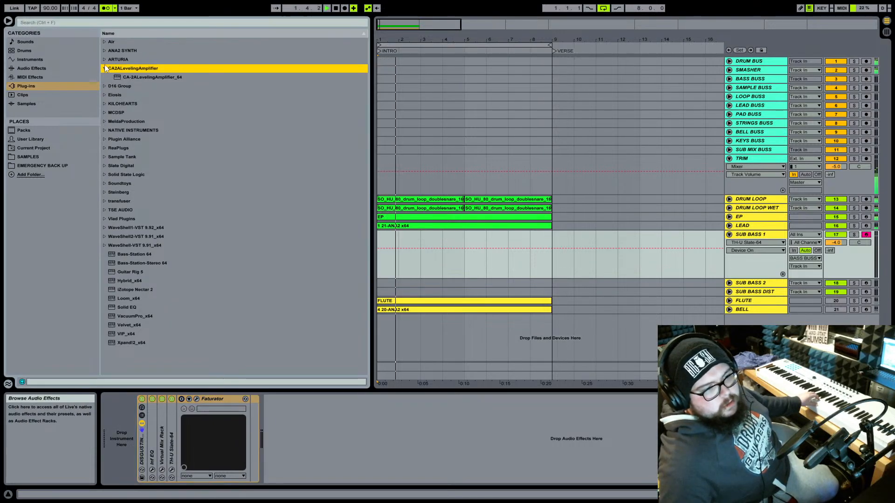
{"action": "left_click", "coordinate": [106, 59]}
{"action": "left_click", "coordinate": [111, 68]}
{"action": "left_click", "coordinate": [135, 86]}
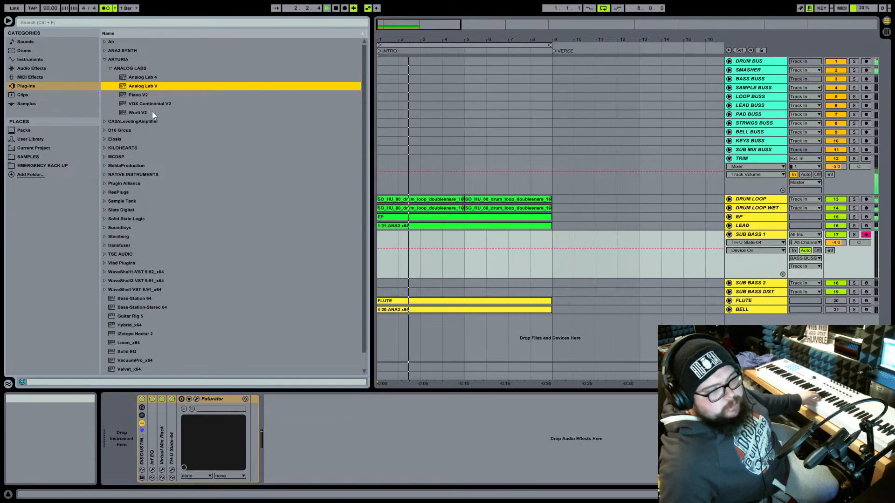
{"action": "double_click", "coordinate": [140, 86]}
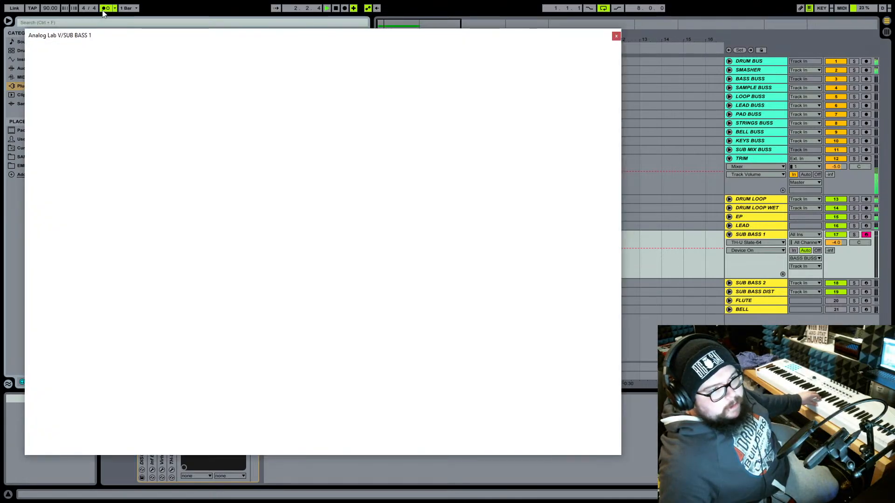
{"action": "left_click", "coordinate": [103, 8]}
- Load the liked preset 1 Osc Sinus in Analog Lab V, and set the SUB BASS 1 track volume to -3.0 dB
{"action": "left_click", "coordinate": [304, 54]}
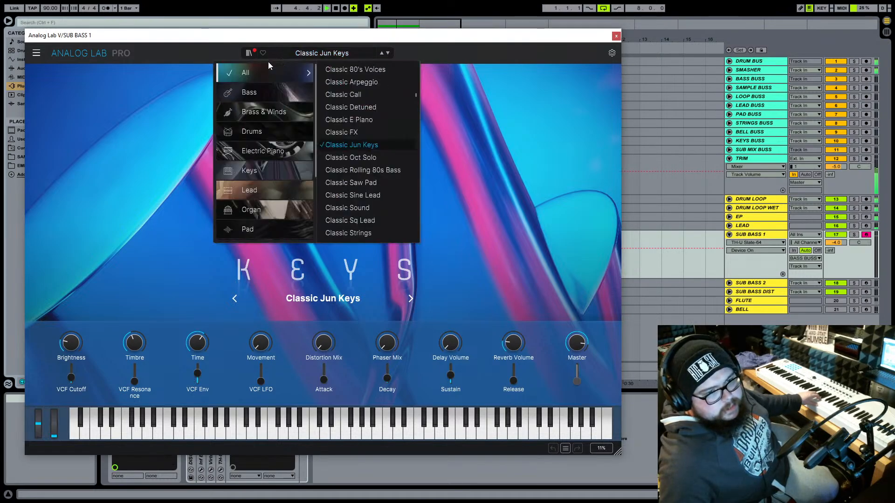
{"action": "left_click", "coordinate": [250, 54]}
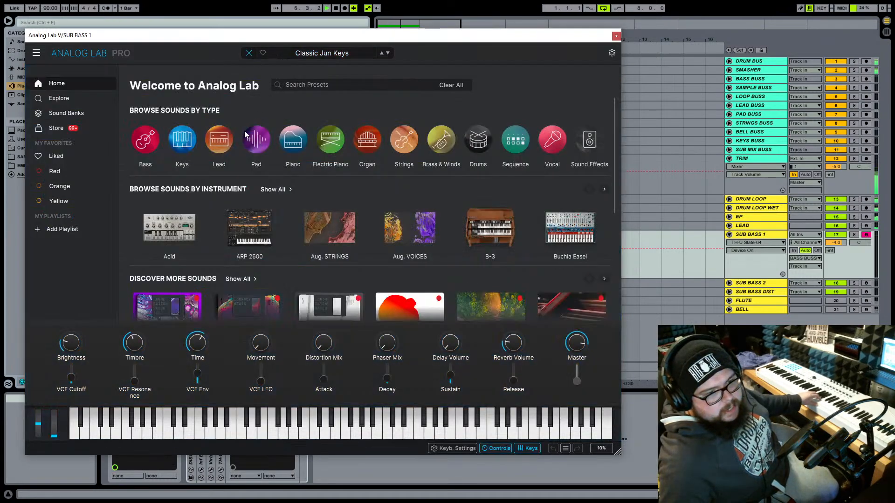
{"action": "left_click", "coordinate": [64, 156]}
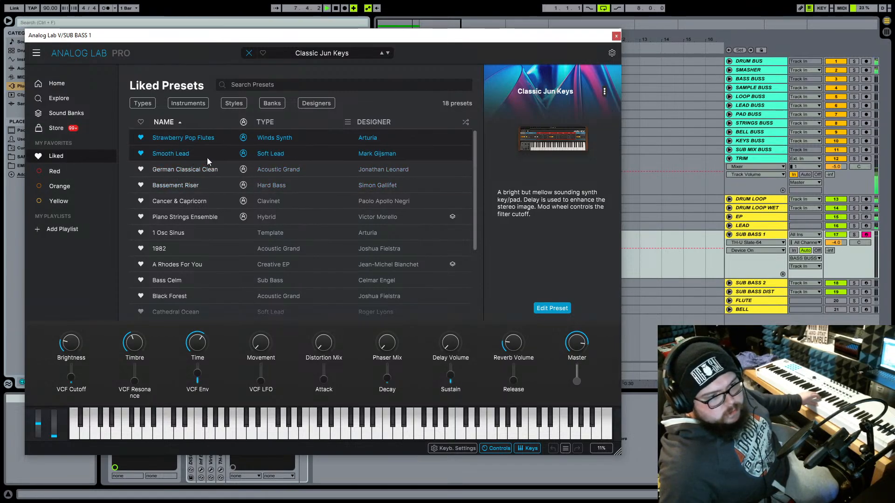
{"action": "left_click", "coordinate": [210, 232]}
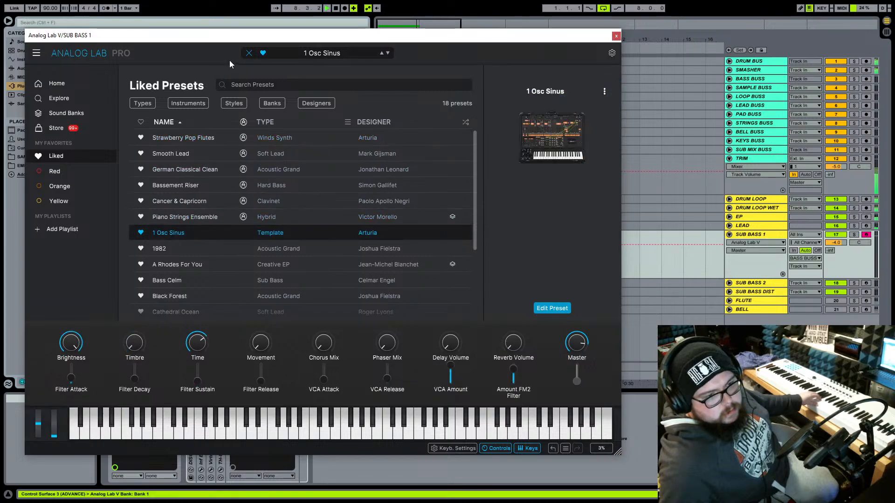
{"action": "left_click", "coordinate": [248, 54]}
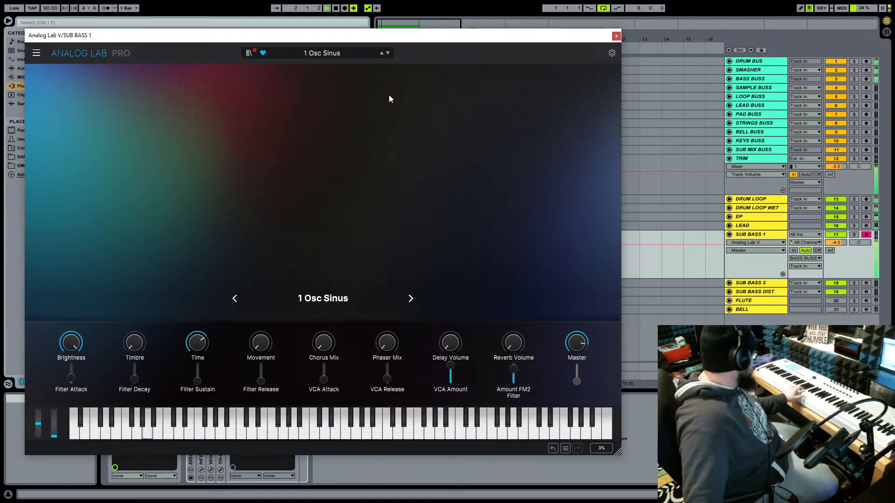
{"action": "left_click", "coordinate": [616, 36]}
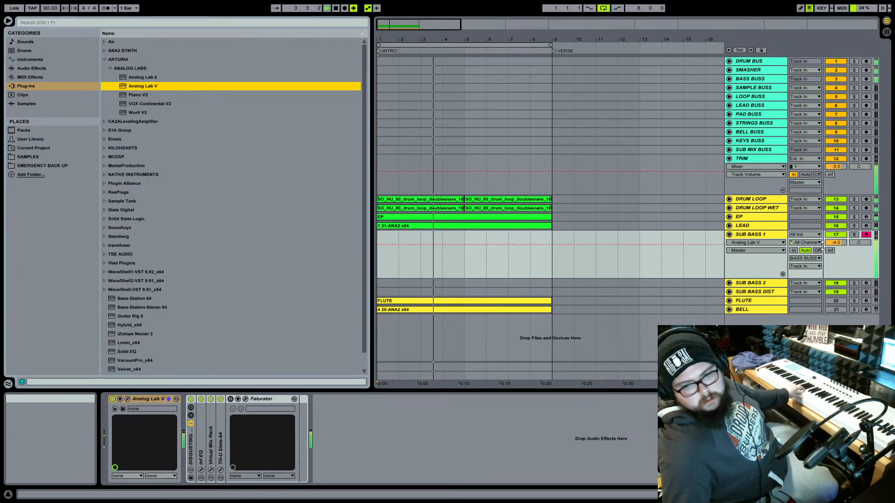
{"action": "left_click_drag", "start_coordinate": [833, 244], "coordinate": [832, 241]}
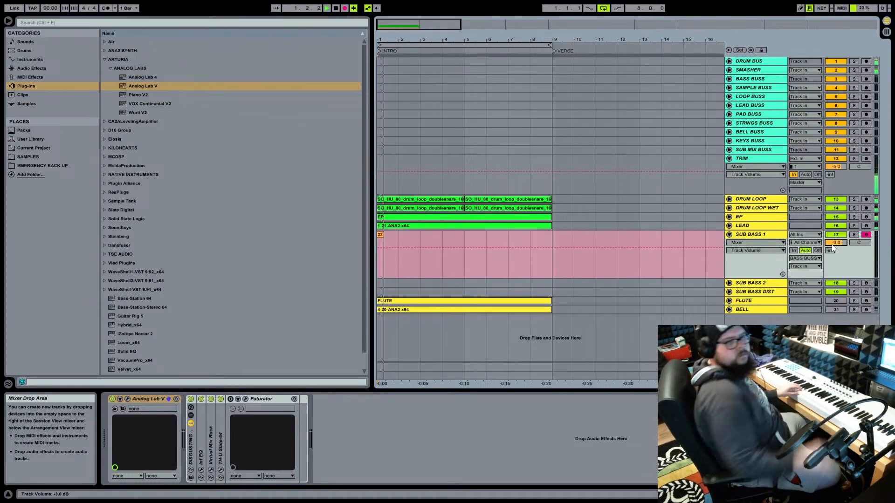
- Record trial sub bass takes over the intro loop on the SUB BASS 1 track, undoing each take
{"action": "key", "text": "space"}
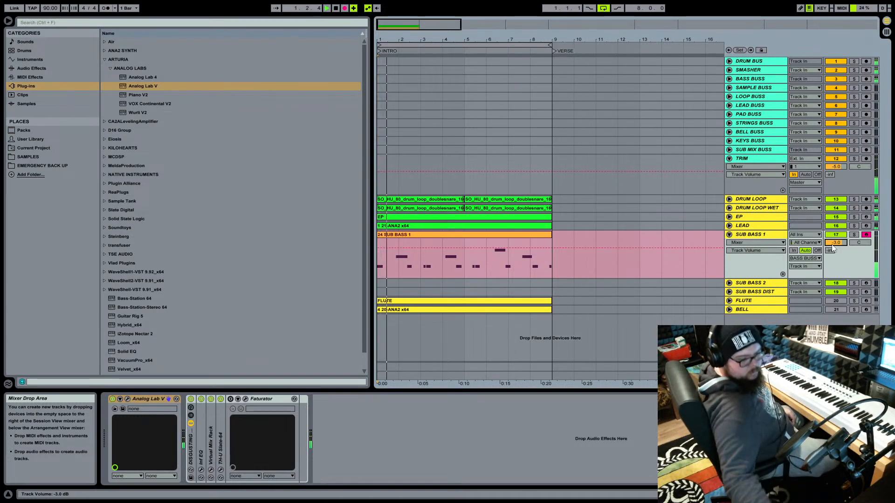
{"action": "key", "text": "F9"}
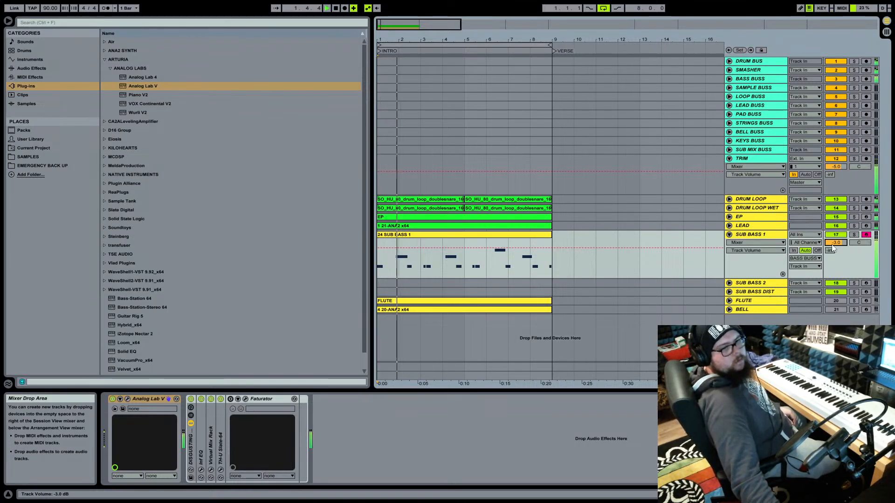
{"action": "key", "text": "ctrl+z"}
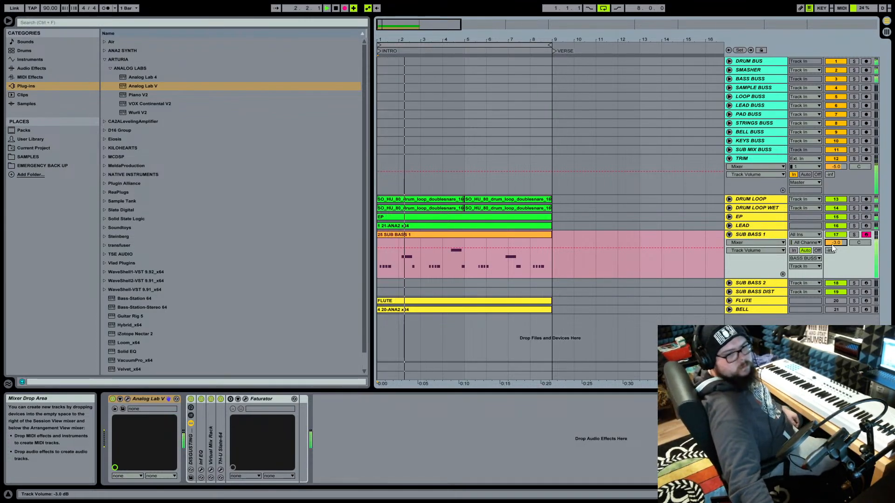
{"action": "key", "text": "space"}
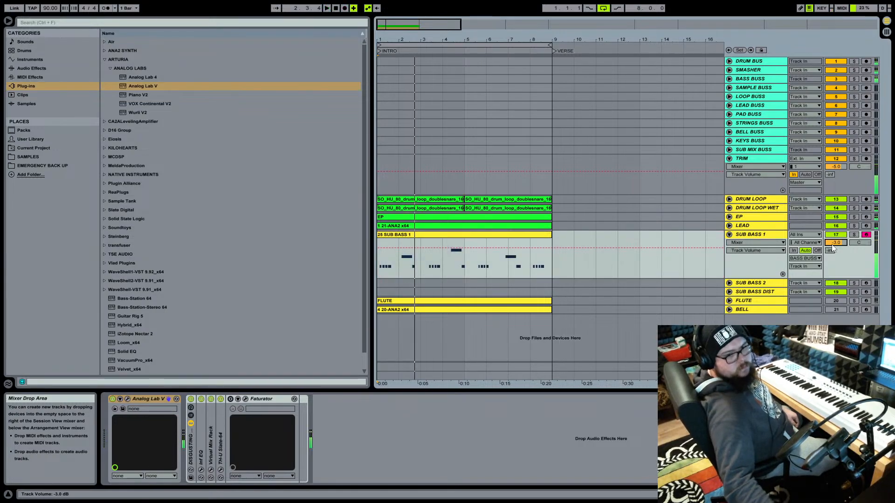
{"action": "key", "text": "ctrl+z"}
{"action": "key", "text": "F9"}
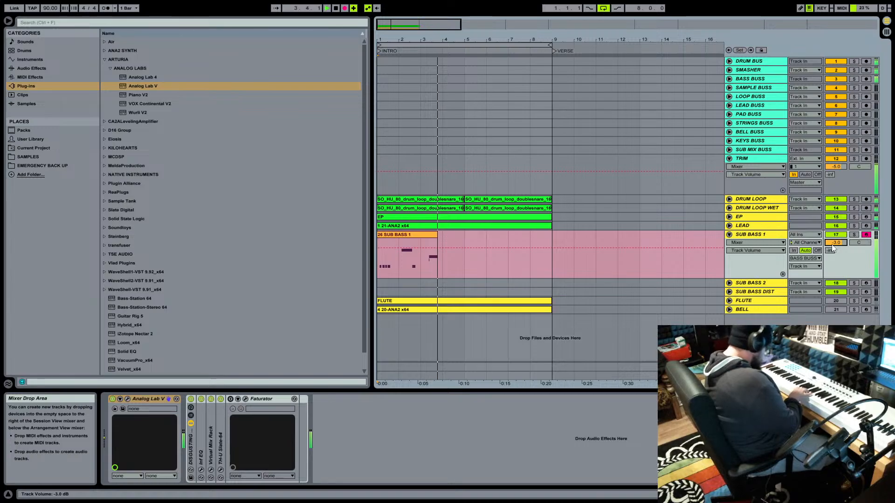
{"action": "key", "text": "ctrl+z"}
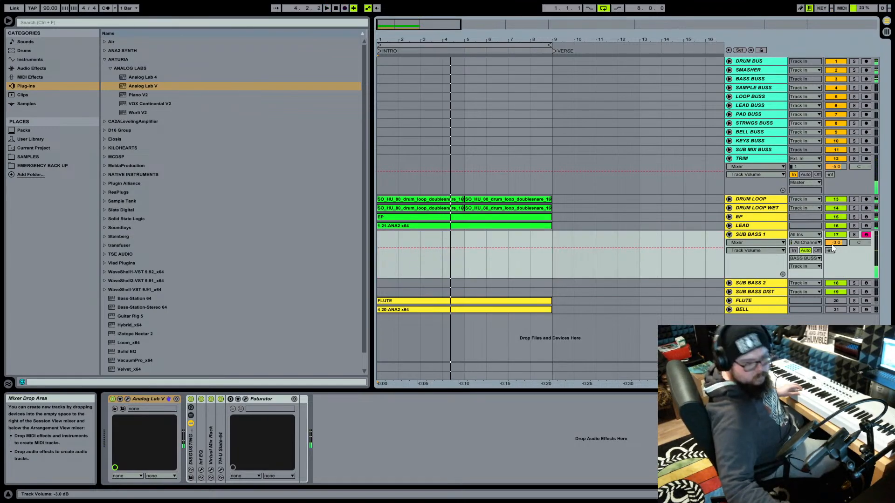
- Record a sub bass take over the eight-bar intro loop on SUB BASS 1 and open its clip for note editing
{"action": "key", "text": "F9"}
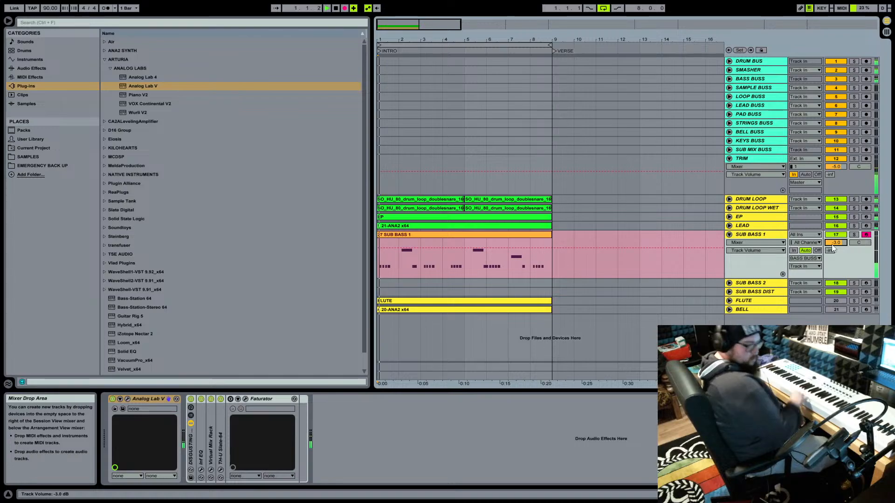
{"action": "key", "text": "F9"}
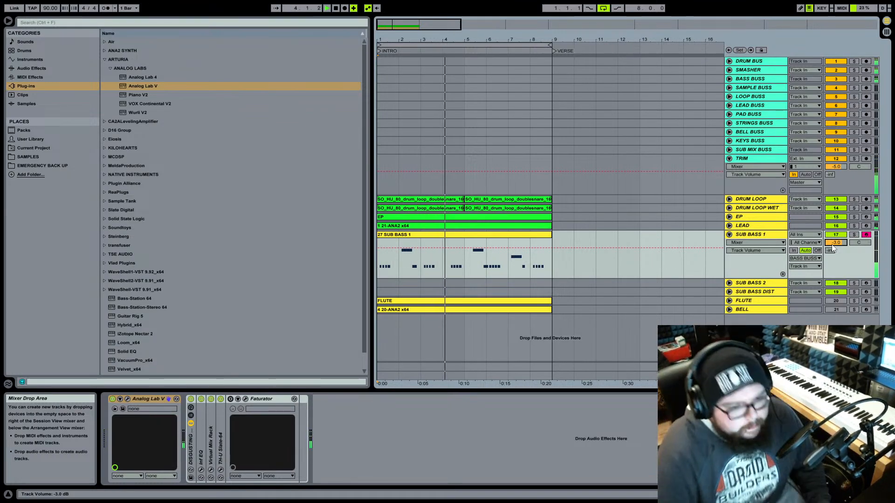
{"action": "double_click", "coordinate": [446, 234]}
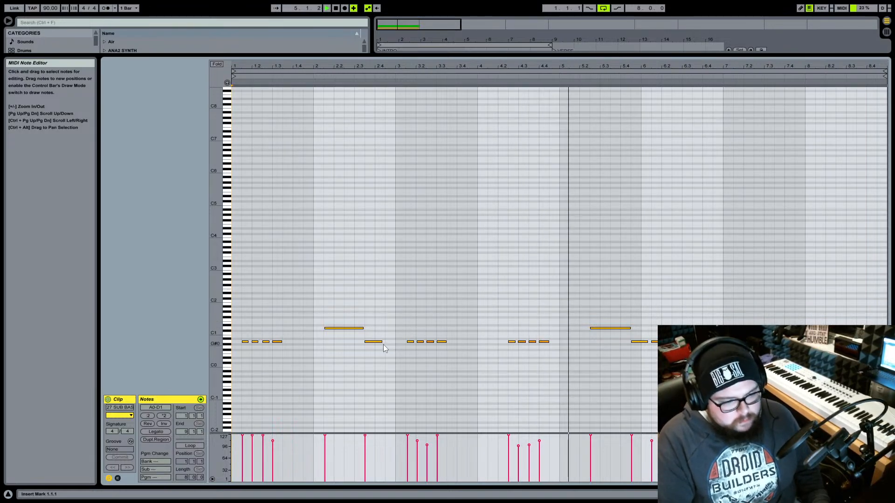
- Move the four-note A0 group at bar 3 earlier so it starts at 2.4.3, and play the loop to check it
{"action": "left_click", "coordinate": [384, 346]}
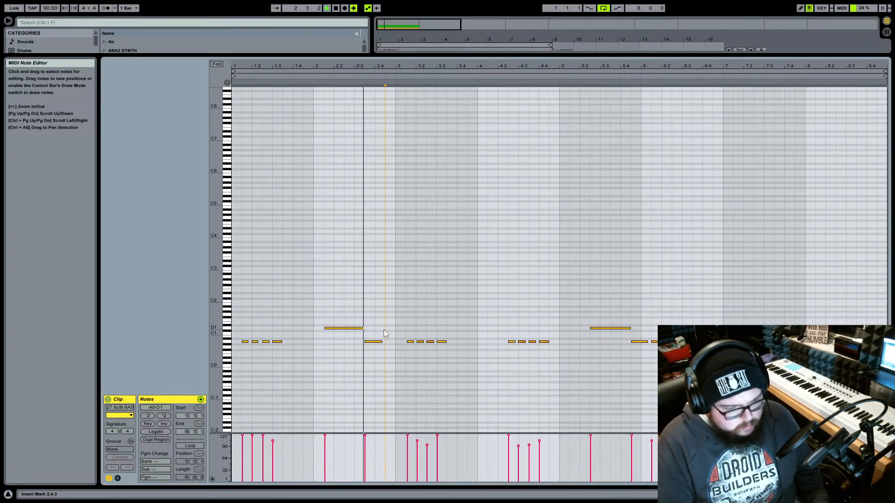
{"action": "left_click", "coordinate": [409, 336]}
{"action": "key", "text": "space"}
{"action": "left_click_drag", "start_coordinate": [410, 336], "coordinate": [459, 354]}
{"action": "key", "text": "Left"}
{"action": "key", "text": "Left"}
{"action": "key", "text": "Left"}
{"action": "key", "text": "Left"}
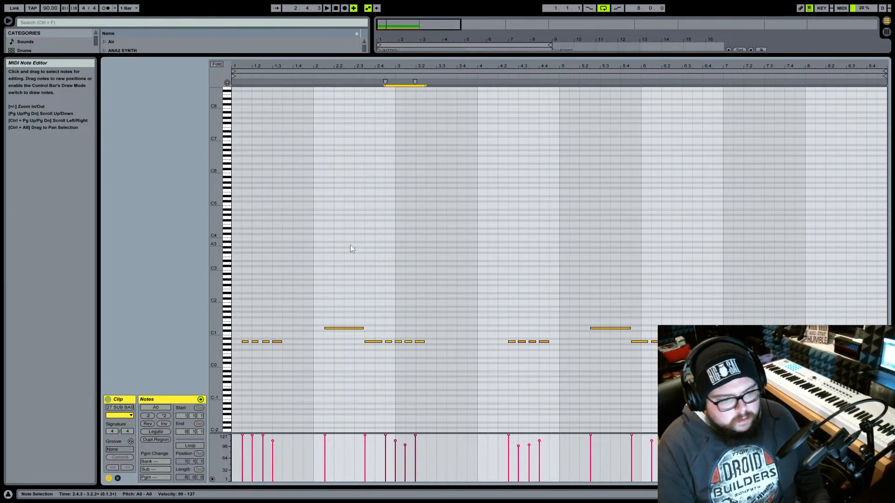
{"action": "key", "text": "space"}
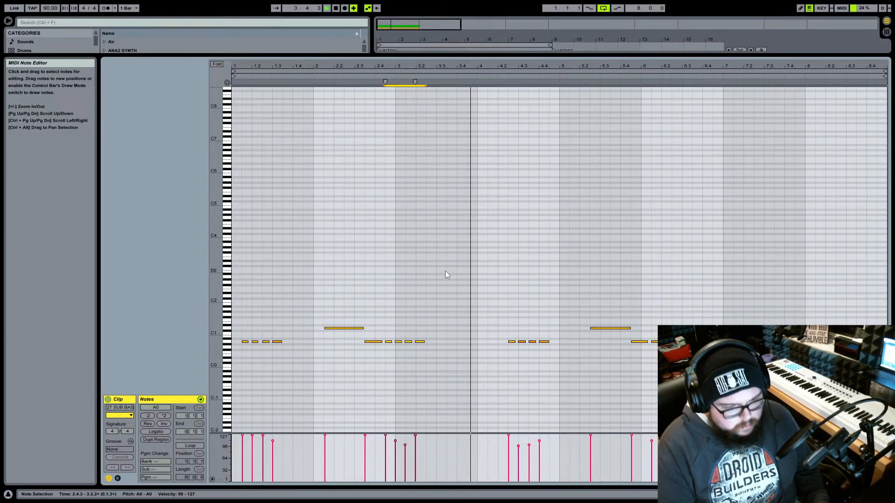
{"action": "key", "text": "space"}
- Shift the four A0 notes in bar 4 earlier so the group starts at 4.1.3, checking the timing in playback
{"action": "left_click_drag", "start_coordinate": [506, 330], "coordinate": [584, 368]}
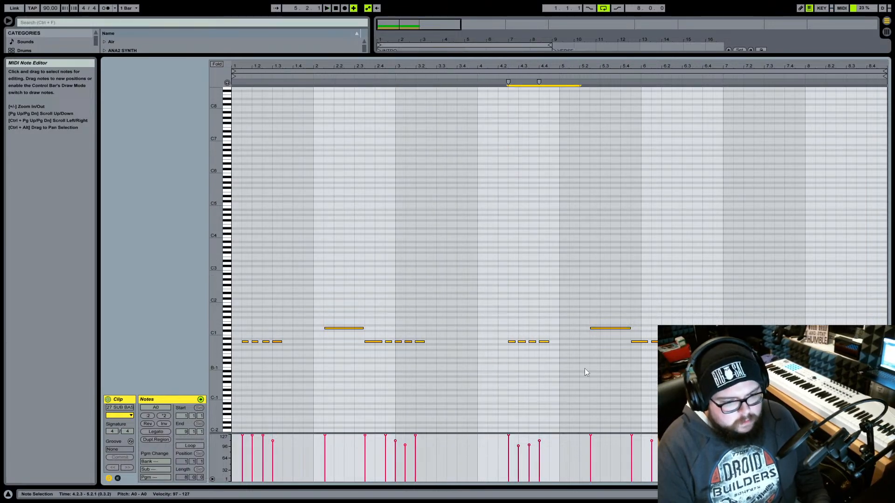
{"action": "key", "text": "Left"}
{"action": "key", "text": "Left"}
{"action": "key", "text": "Left"}
{"action": "key", "text": "Left"}
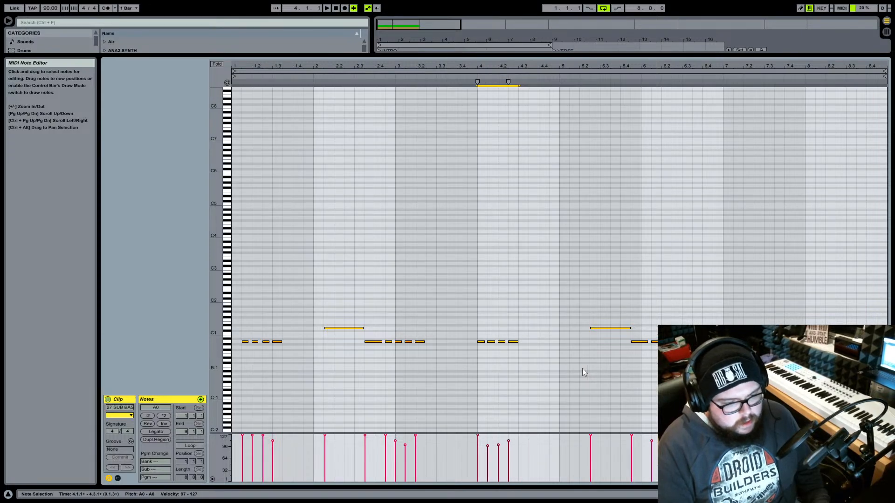
{"action": "key", "text": "space"}
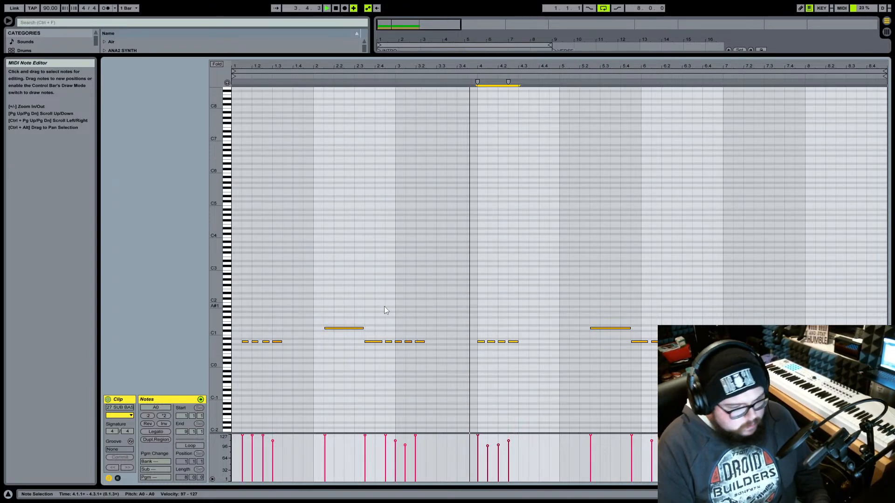
{"action": "key", "text": "space"}
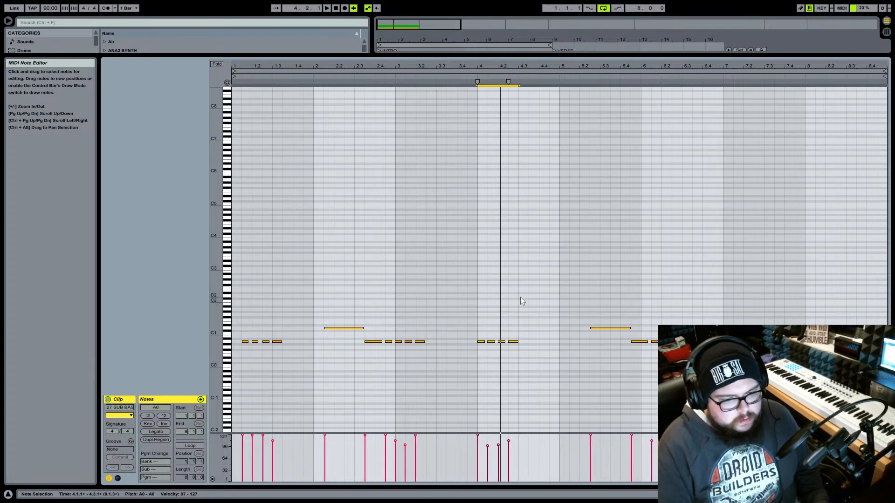
{"action": "key", "text": "Right"}
{"action": "key", "text": "space"}
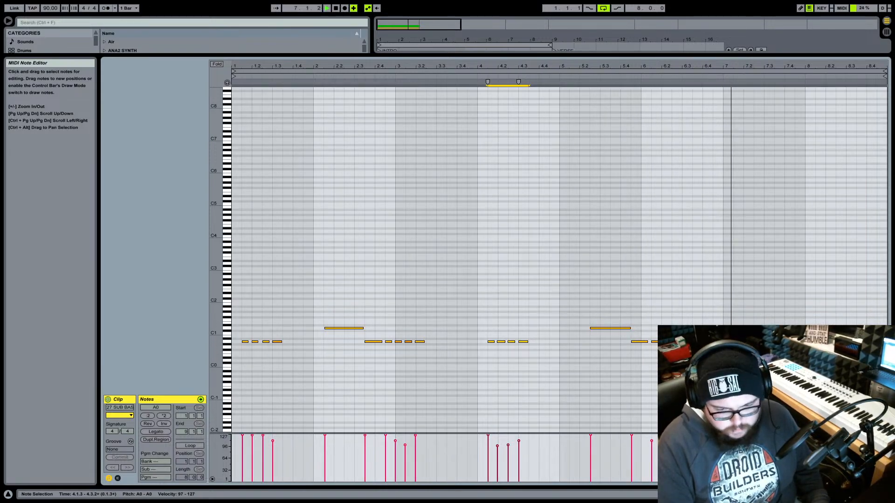
- Move the clip's last four-note group to start around 7.4.3, quantize all notes, and return to the track's devices
{"action": "mouse_move", "coordinate": [810, 332]}
{"action": "left_mouse_down"}
{"action": "mouse_move", "coordinate": [867, 355]}
{"action": "mouse_move", "coordinate": [801, 341]}
{"action": "left_mouse_up"}
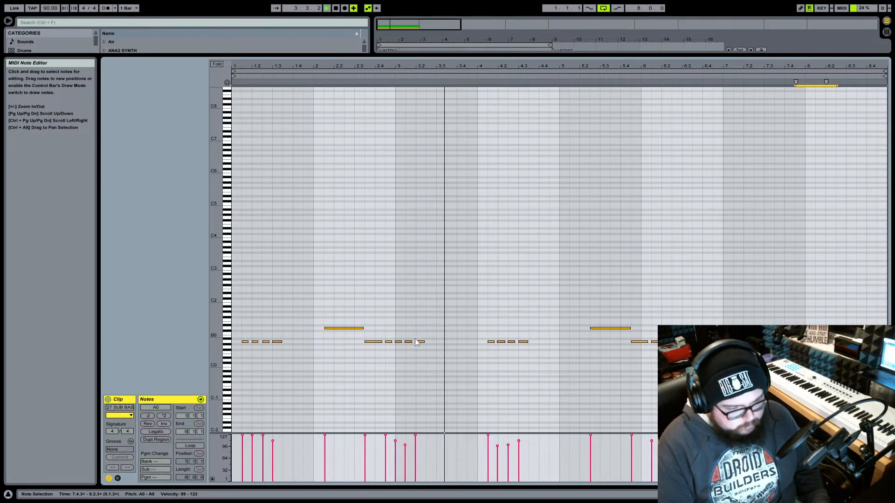
{"action": "key", "text": "ctrl+a"}
{"action": "right_click", "coordinate": [483, 304]}
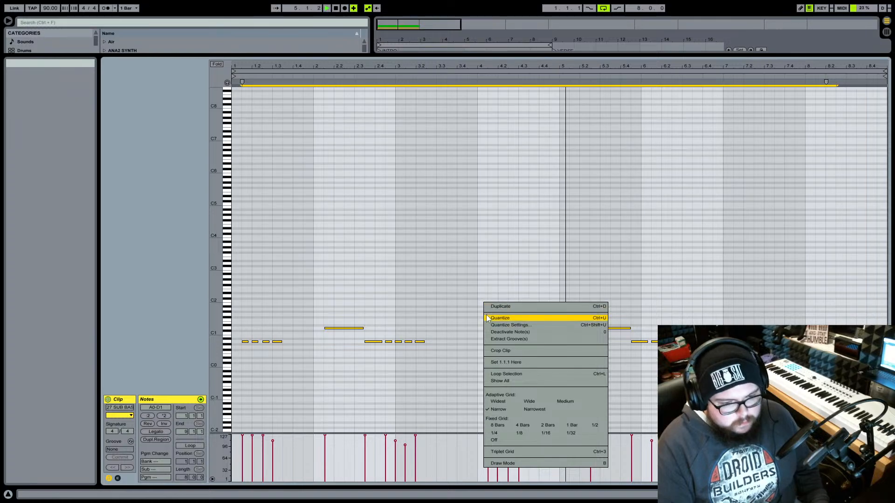
{"action": "left_click", "coordinate": [486, 317]}
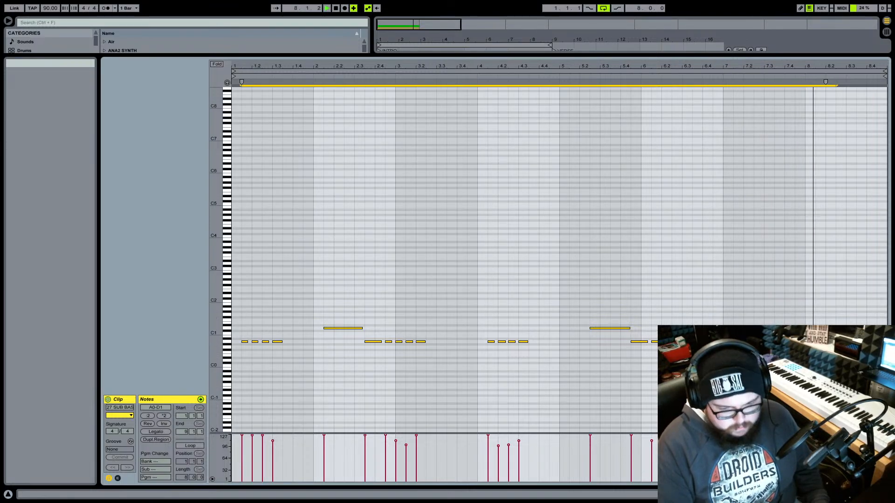
{"action": "key", "text": "shift+Tab"}
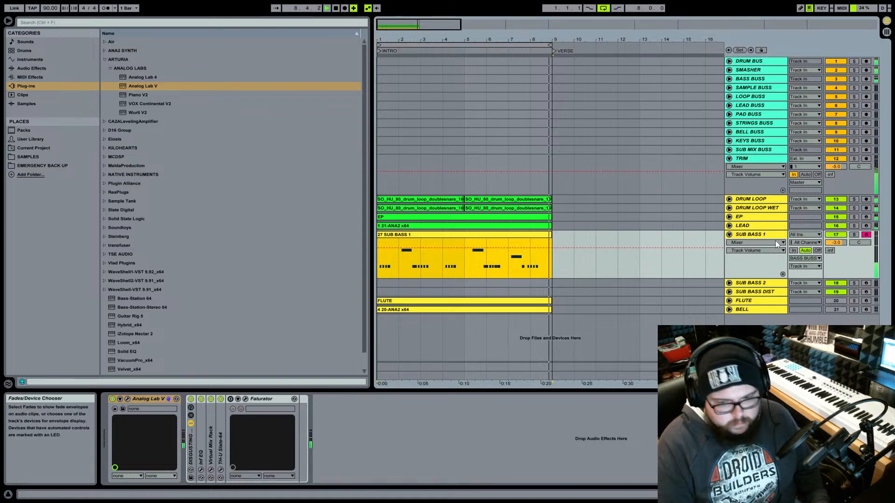
- Set the SUB BASS 1 volume to -5.0 dB and copy its clip to SUB BASS 2 and SUB BASS DIST at bar 1
{"action": "left_click_drag", "start_coordinate": [831, 243], "coordinate": [831, 246]}
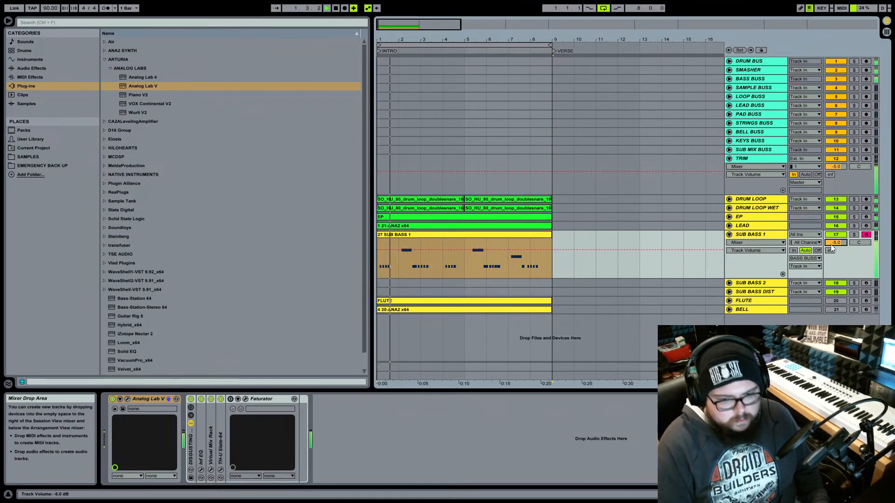
{"action": "left_click", "coordinate": [462, 236]}
{"action": "left_click_drag", "start_coordinate": [459, 235], "coordinate": [379, 286]}
{"action": "left_click", "coordinate": [381, 292]}
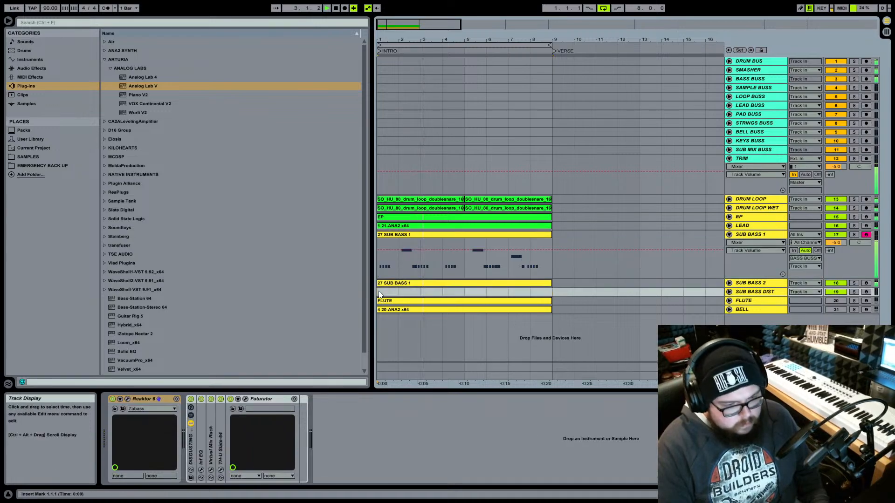
- Lower the SUB BASS 1 track volume to -8.0 dB in the mixer, then fold and disarm the track
{"action": "key", "text": "Tab"}
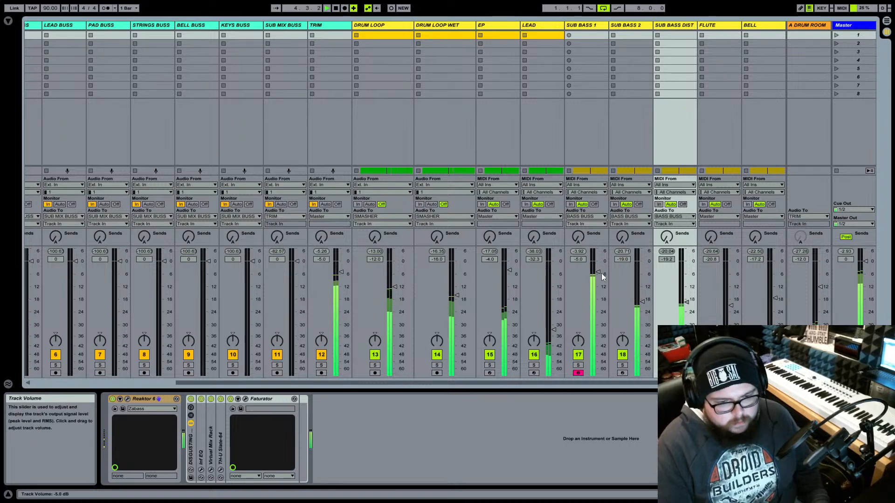
{"action": "scroll", "coordinate": [601, 272], "scroll_direction": "down", "scroll_amount": 3}
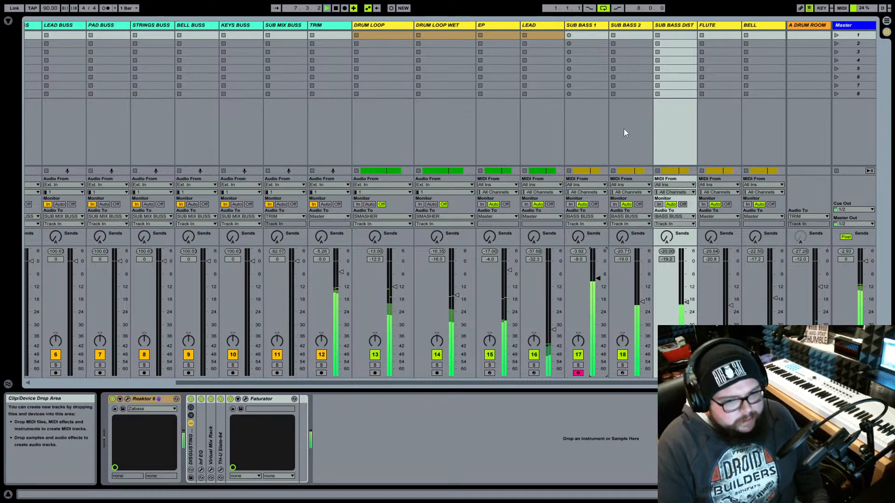
{"action": "key", "text": "Tab"}
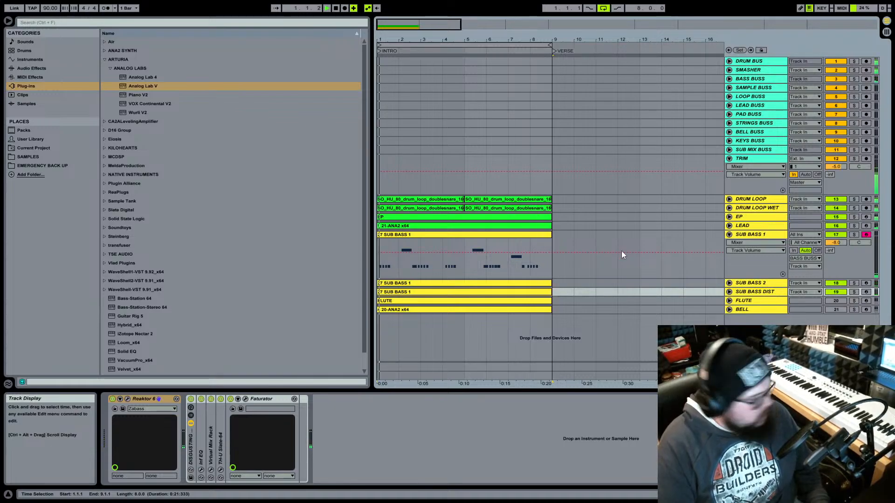
{"action": "left_click", "coordinate": [730, 235]}
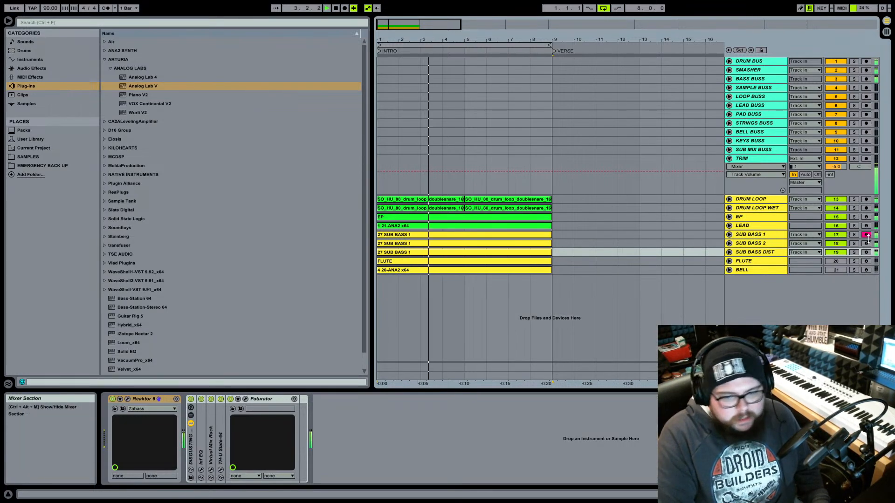
- Unfold the FLUTE track and compare the loop with FLUTE turned on and turned off
{"action": "left_click", "coordinate": [744, 261]}
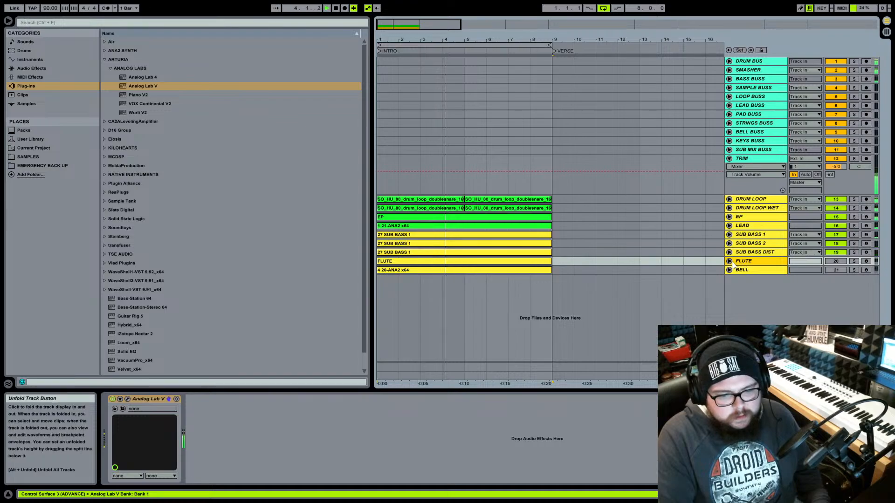
{"action": "left_click", "coordinate": [732, 262]}
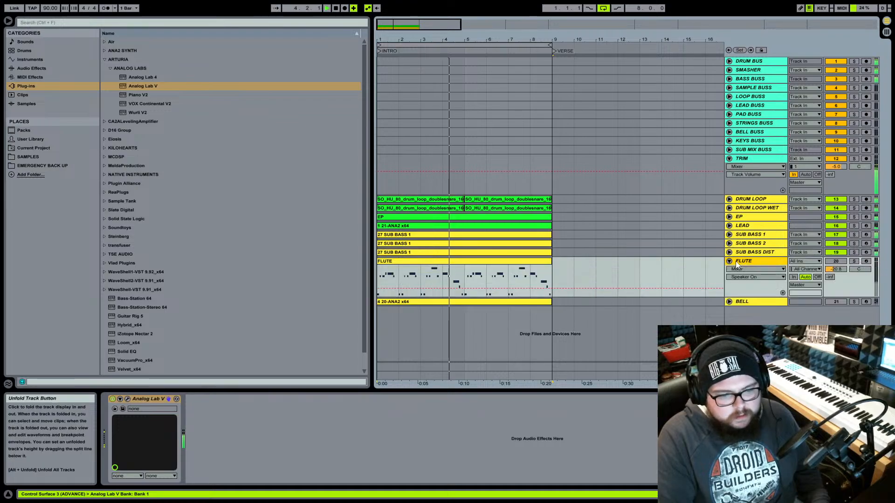
{"action": "left_click", "coordinate": [840, 262]}
{"action": "left_click", "coordinate": [336, 8]}
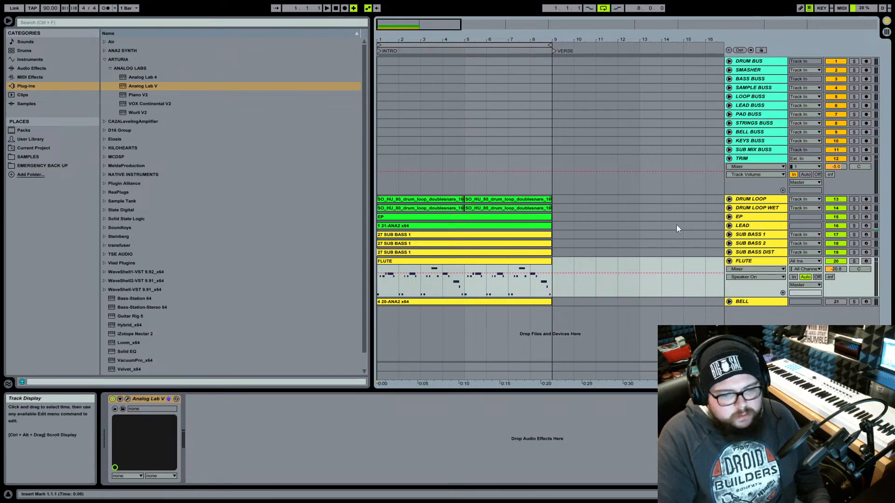
{"action": "key", "text": "space"}
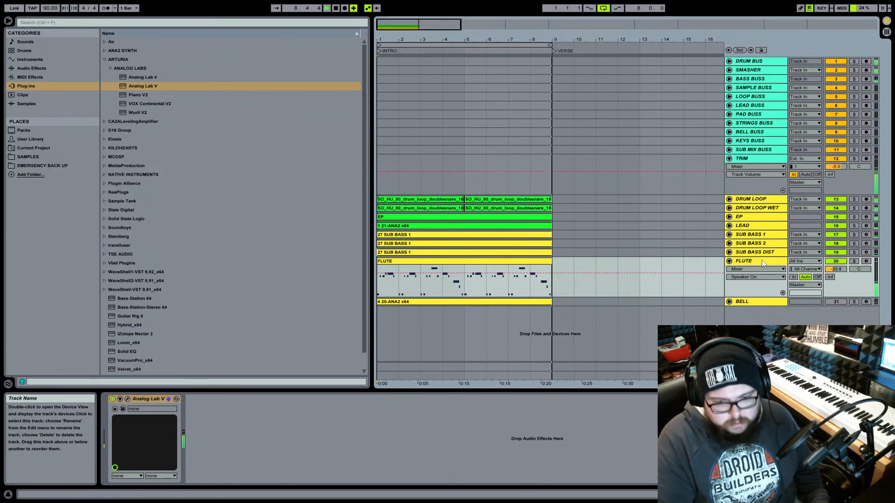
{"action": "key", "text": "space"}
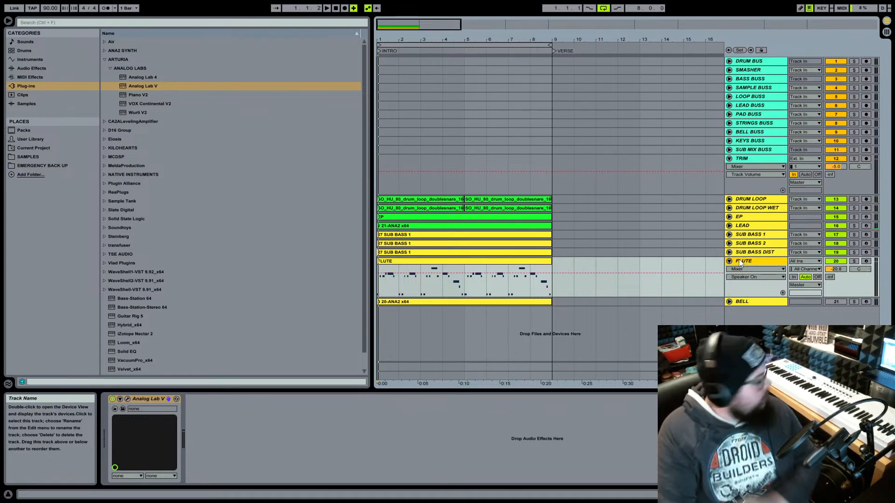
{"action": "left_click", "coordinate": [832, 264]}
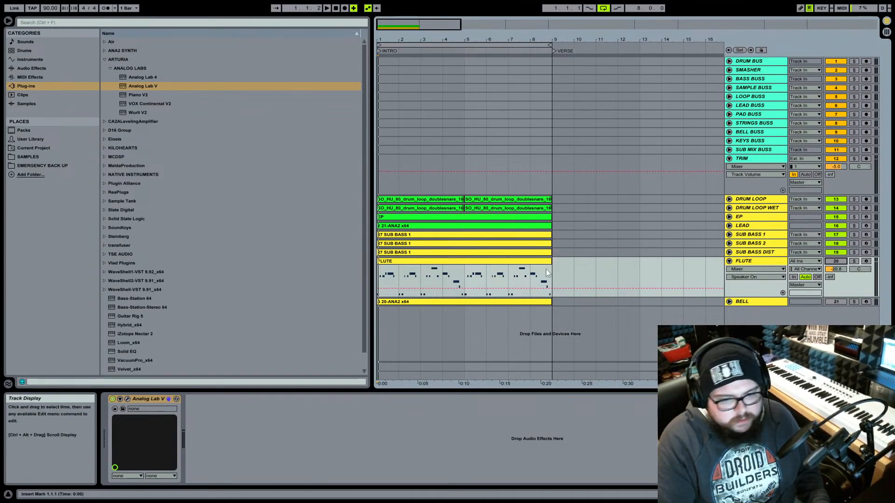
{"action": "key", "text": "space"}
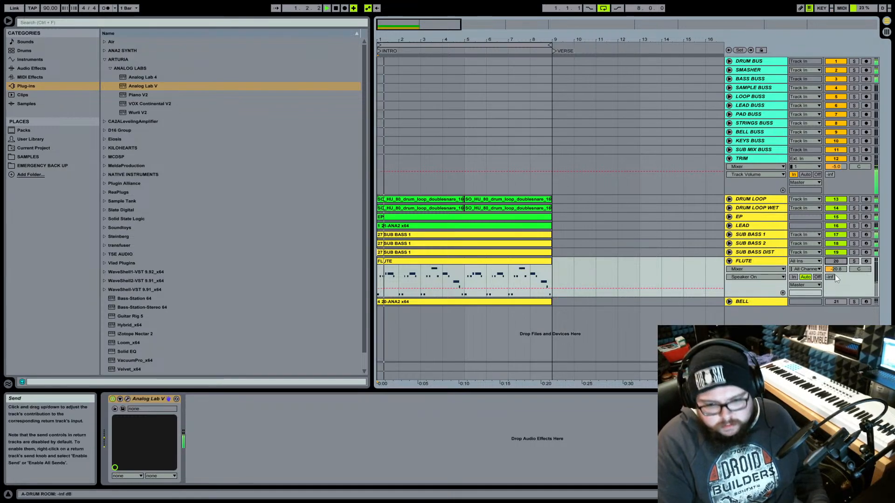
- Raise the three sub bass tracks together to -7.0 dB on SUB BASS 1, -18.0 dB on SUB BASS 2 and -18.2 dB on SUB BASS DIST
{"action": "key", "text": "Tab"}
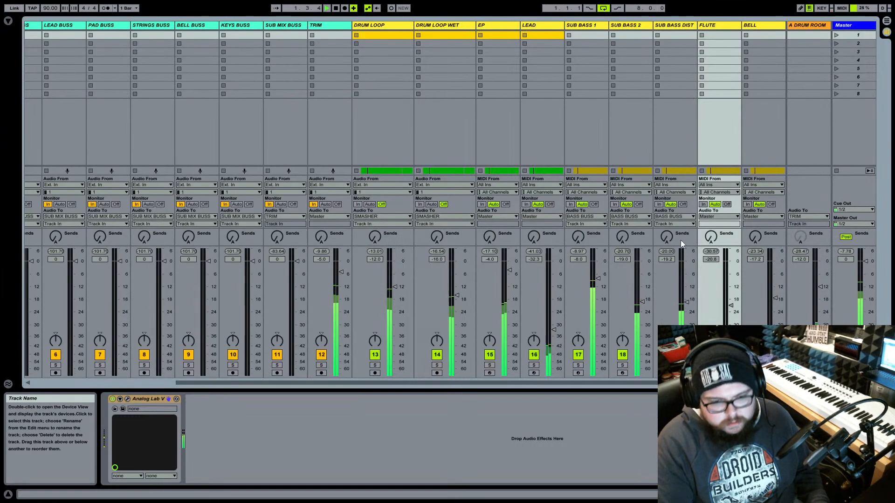
{"action": "left_click", "coordinate": [585, 25]}
{"action": "left_click", "coordinate": [671, 26], "text": "shift"}
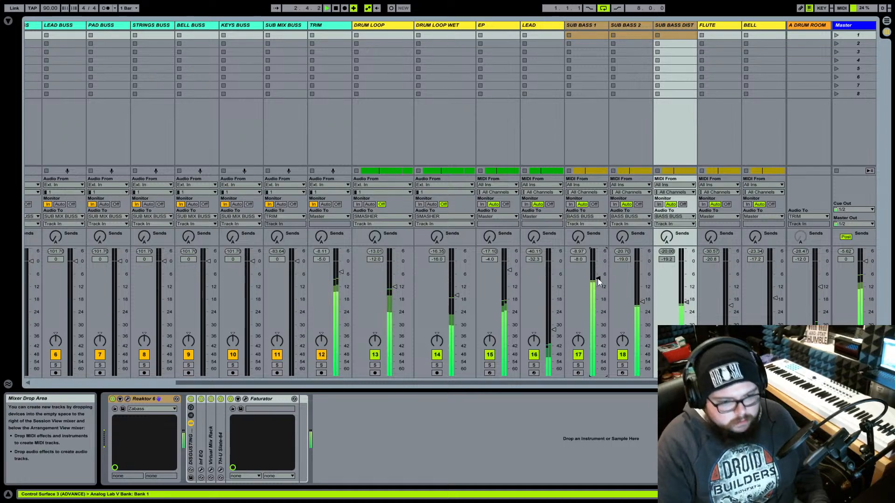
{"action": "left_click", "coordinate": [598, 27]}
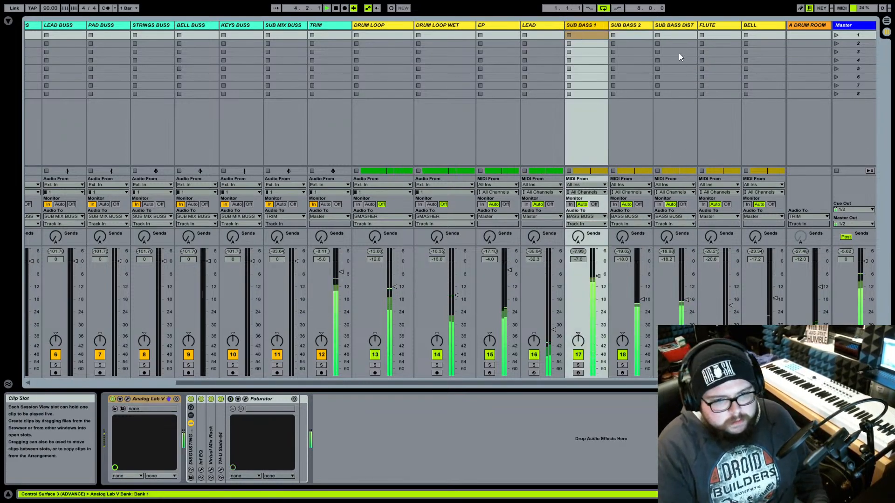
{"action": "left_click", "coordinate": [636, 26]}
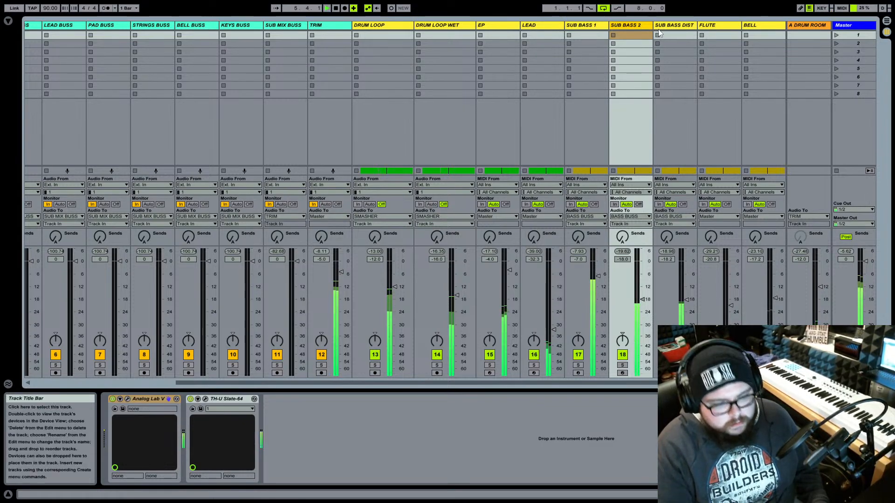
{"action": "left_click", "coordinate": [717, 26]}
{"action": "key", "text": "Tab"}
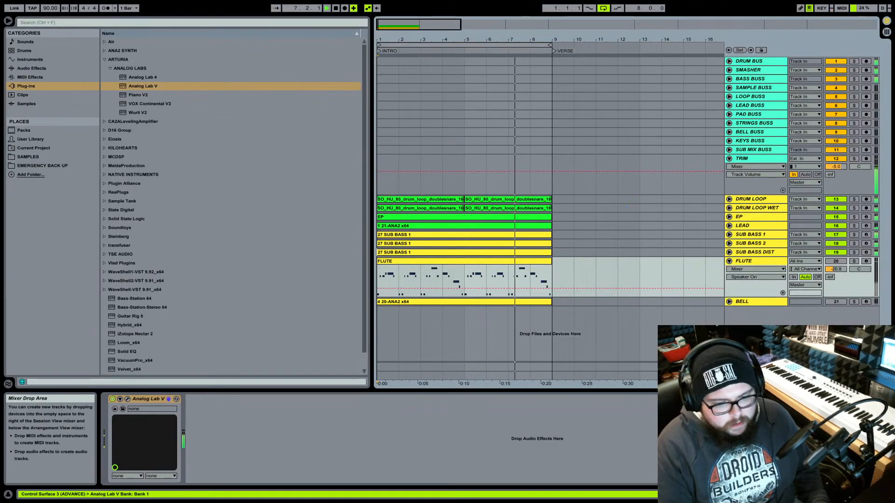
- Turn on the FLUTE track, then unfold the BELL track and turn it on
{"action": "left_click", "coordinate": [838, 260]}
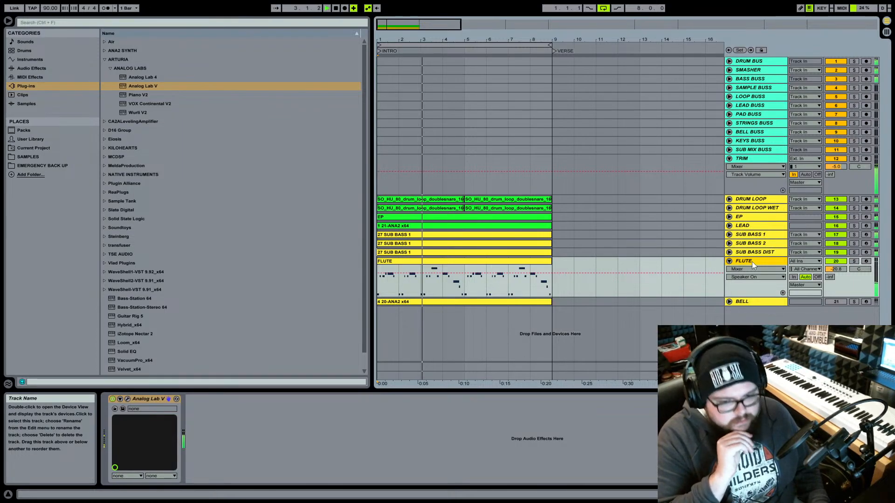
{"action": "left_click", "coordinate": [730, 301]}
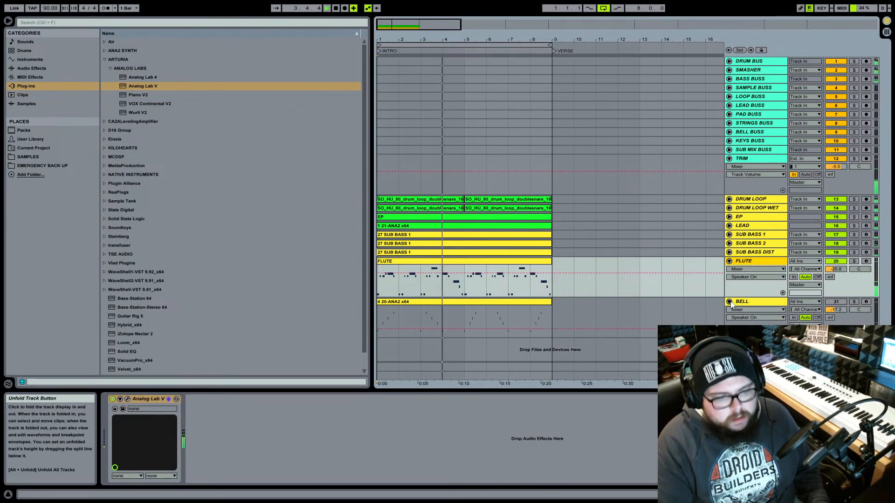
{"action": "left_click", "coordinate": [834, 301]}
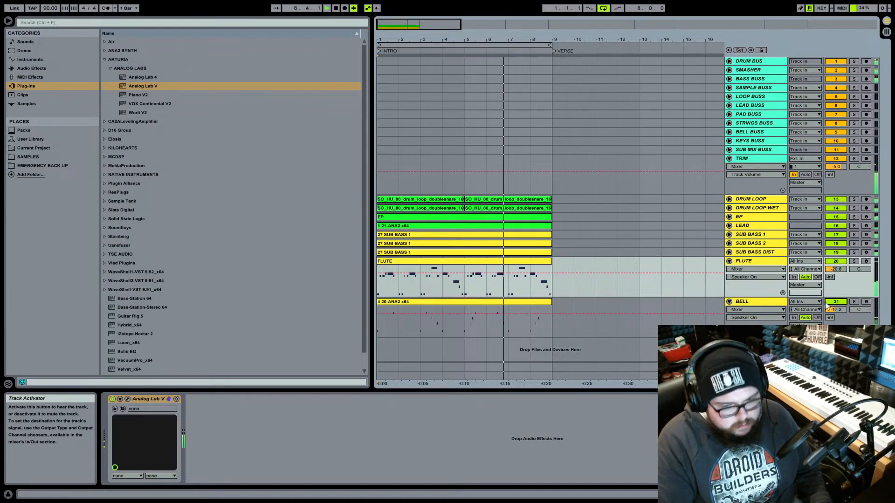
- Lower the BELL track volume to -19.2 dB, then fold the FLUTE and BELL tracks and stop playback
{"action": "left_click", "coordinate": [834, 310]}
{"action": "key", "text": "Down"}
{"action": "key", "text": "Down"}
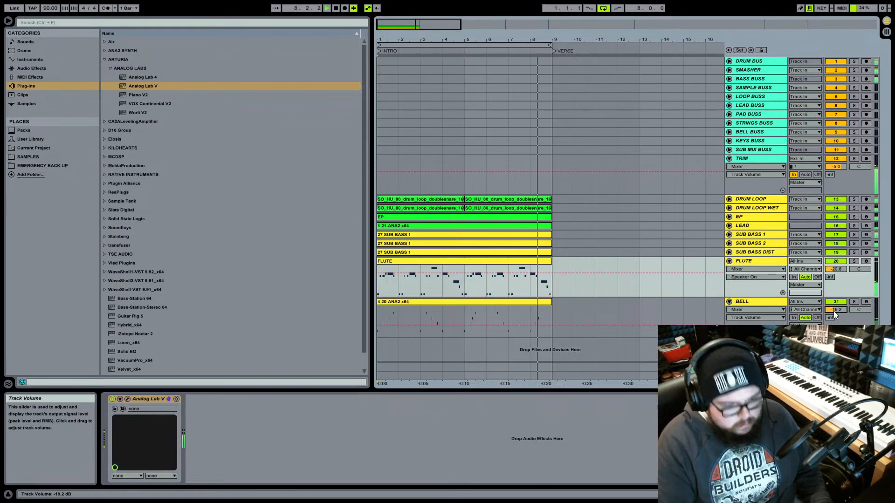
{"action": "left_click", "coordinate": [730, 264]}
{"action": "left_click", "coordinate": [729, 270]}
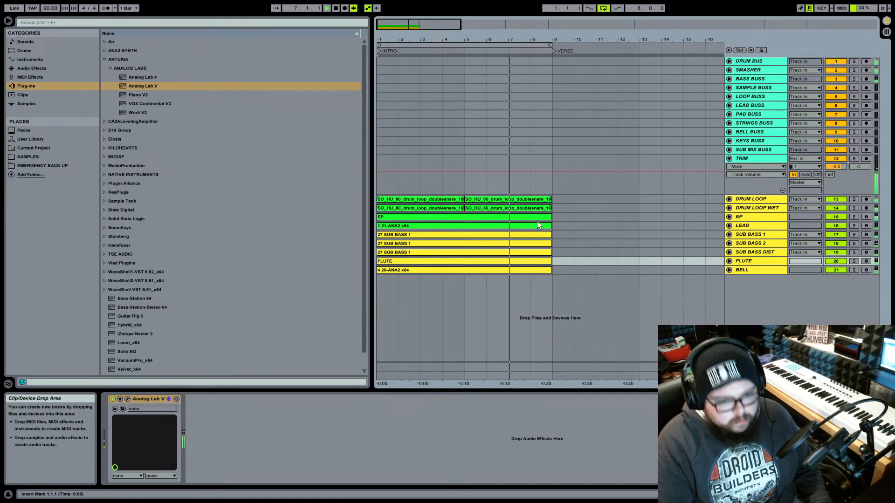
{"action": "key", "text": "space"}
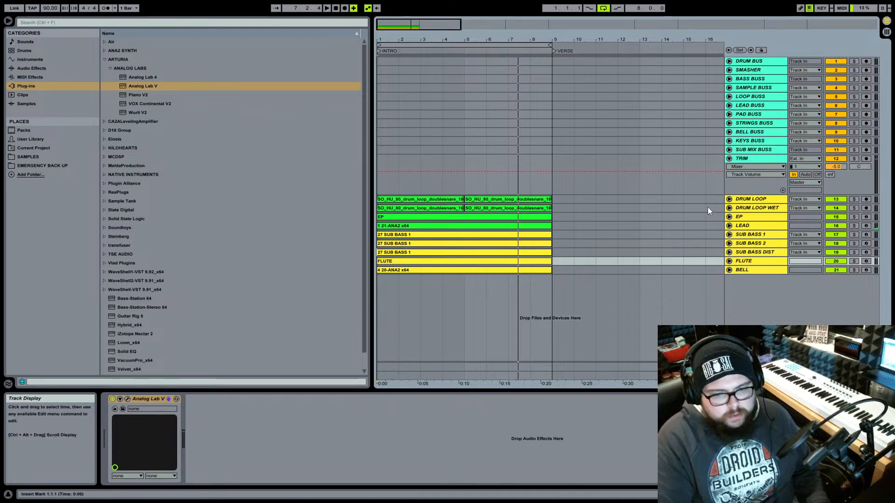
- Select bars 1 to 4 with a four-bar loop, split all clips at bar 5, and extend the loop back to 8 bars
{"action": "left_click", "coordinate": [644, 200]}
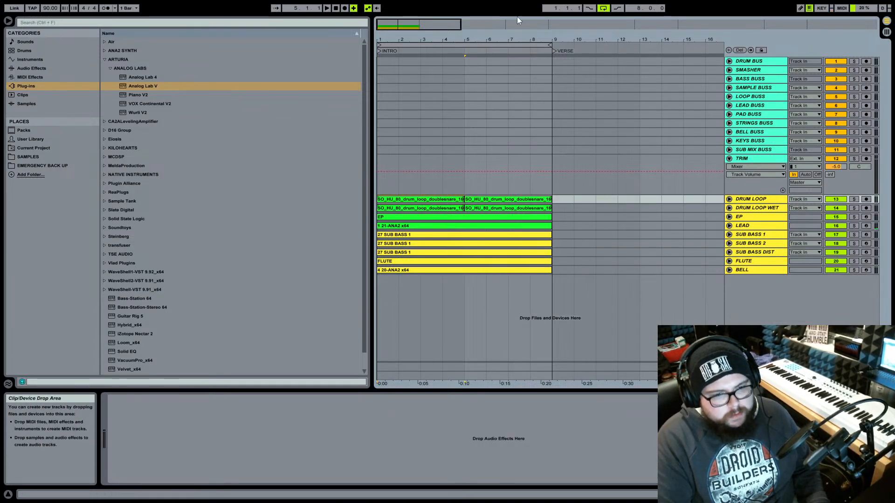
{"action": "left_click_drag", "start_coordinate": [550, 48], "coordinate": [464, 47]}
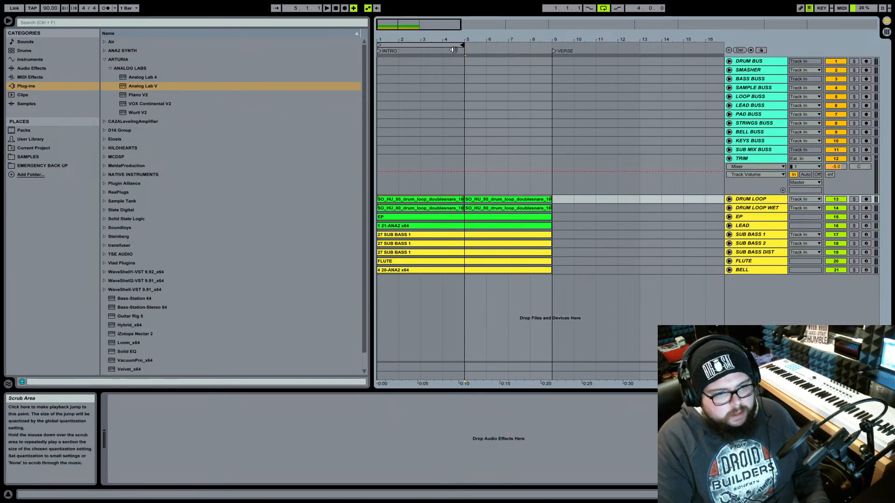
{"action": "left_click", "coordinate": [451, 47]}
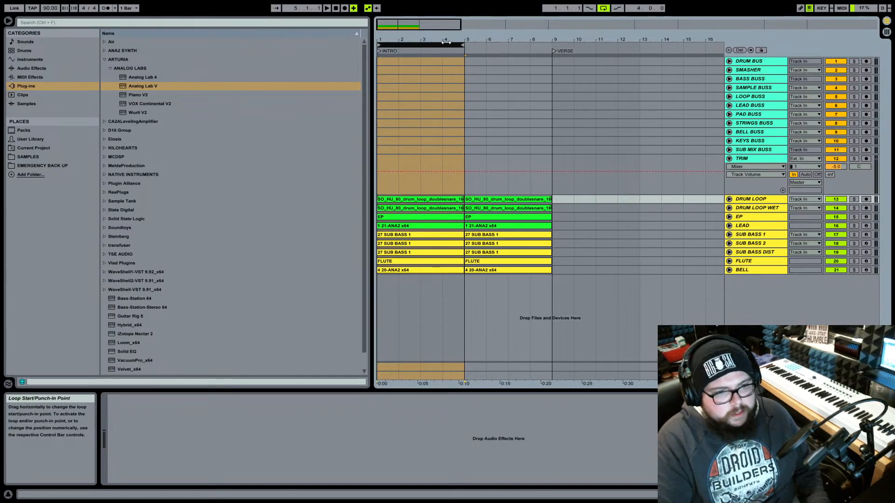
{"action": "left_click_drag", "start_coordinate": [460, 43], "coordinate": [546, 51]}
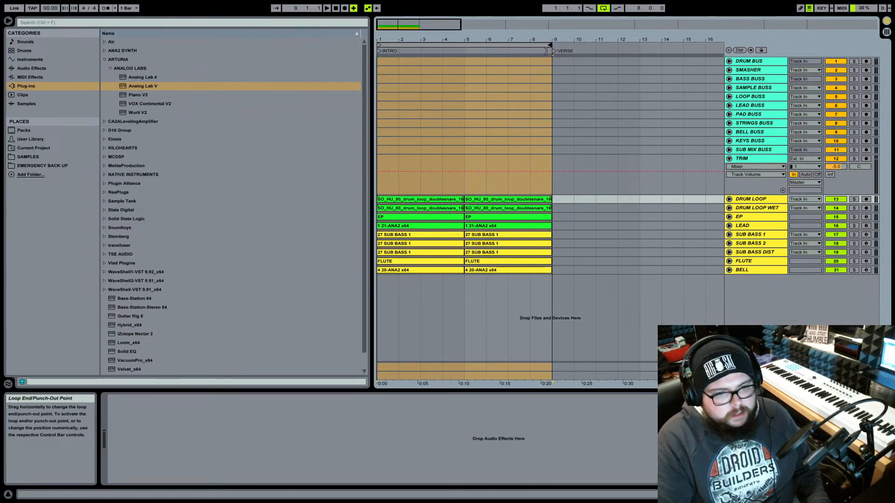
{"action": "left_click", "coordinate": [443, 205]}
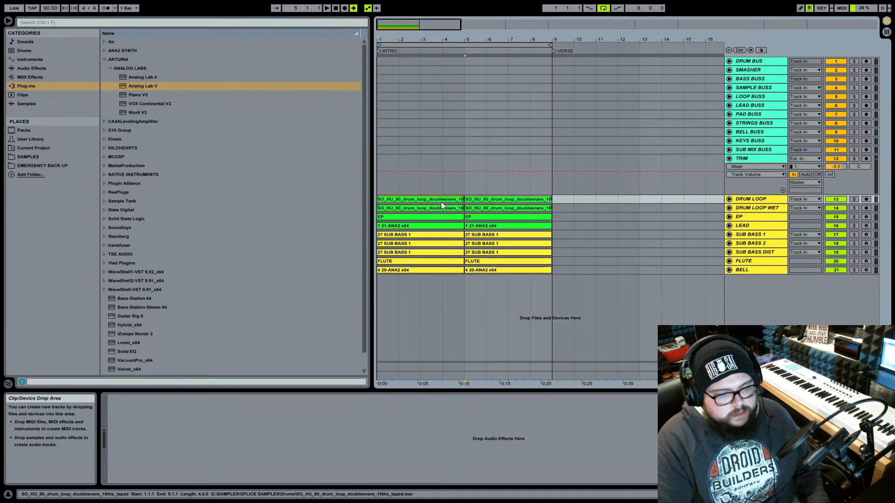
- Recolour the yellow intro clips on the SUB BASS 1 through BELL tracks green to match the others
{"action": "right_click", "coordinate": [486, 272]}
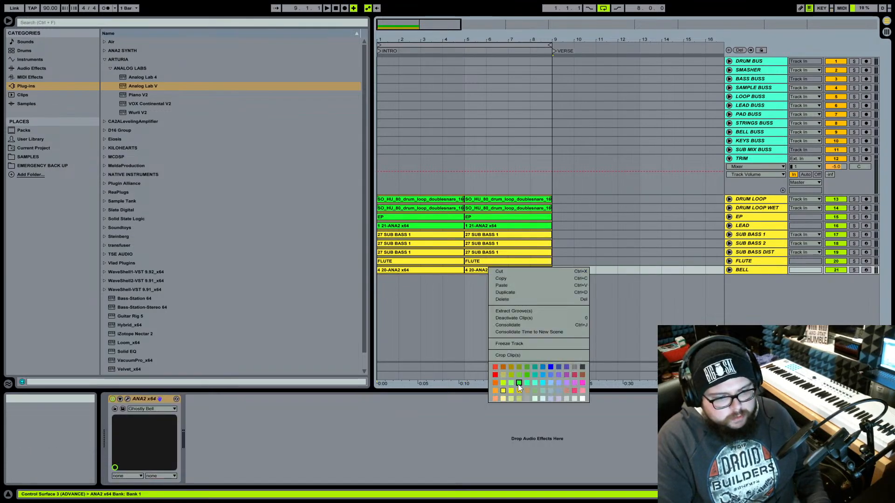
{"action": "left_click", "coordinate": [518, 384]}
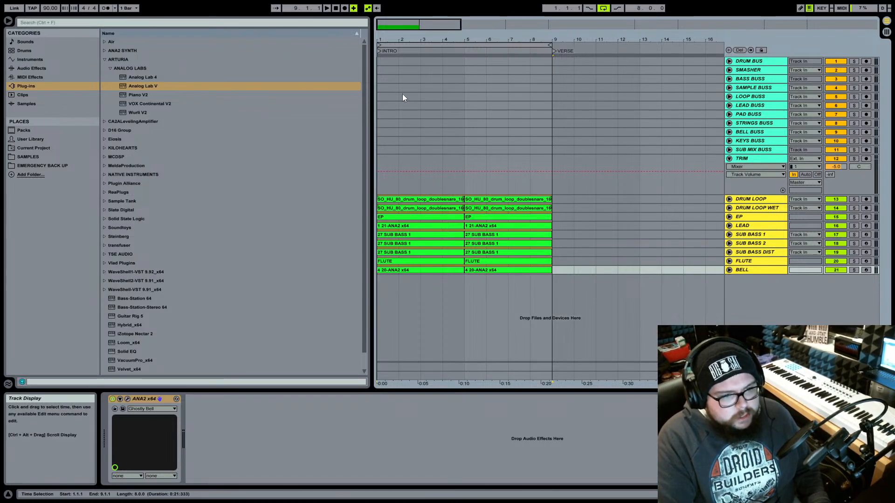
{"action": "left_click", "coordinate": [385, 183]}
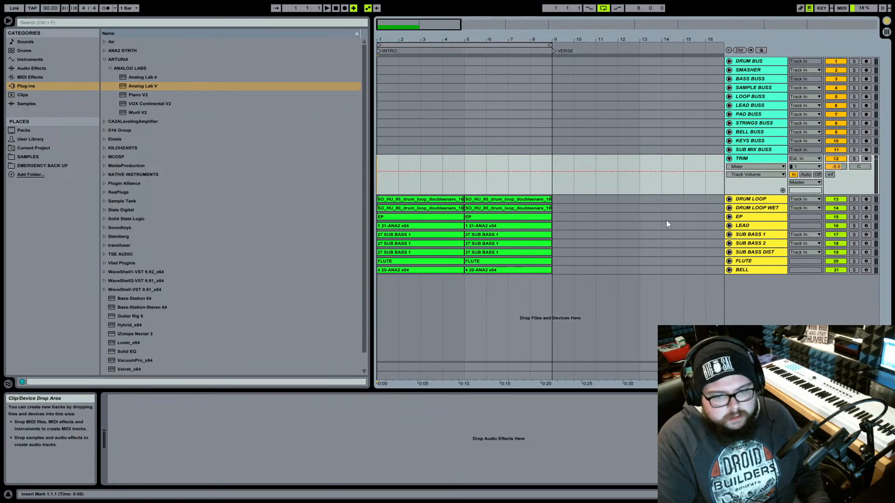
- Deactivate all intro clips on the DRUM LOOP through BELL tracks except the two EP clips
{"action": "left_click", "coordinate": [490, 200]}
{"action": "left_click", "coordinate": [501, 270]}
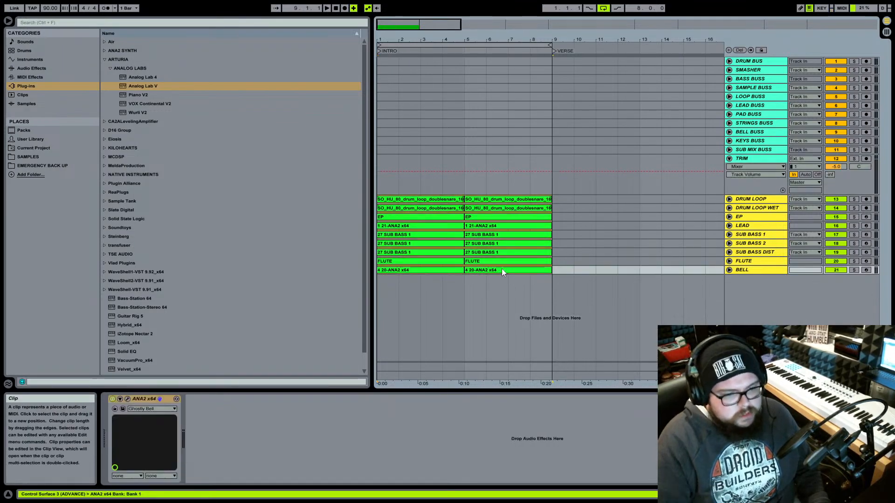
{"action": "left_click", "coordinate": [410, 218]}
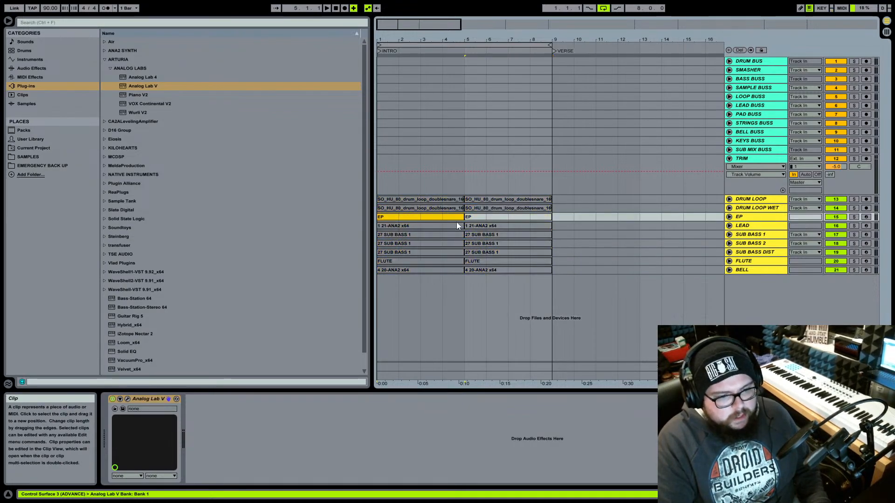
{"action": "key", "text": "0"}
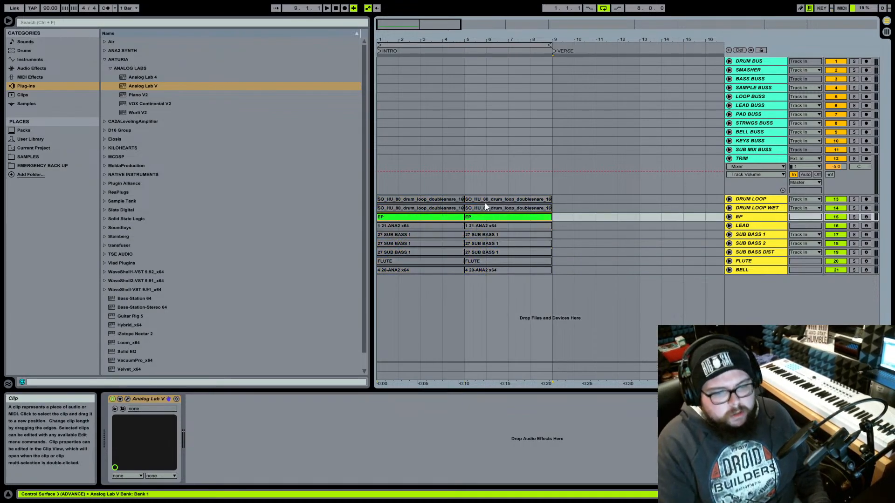
- Play the intro and reactivate the DRUM LOOP and DRUM LOOP WET clips at bar 5
{"action": "key", "text": "space"}
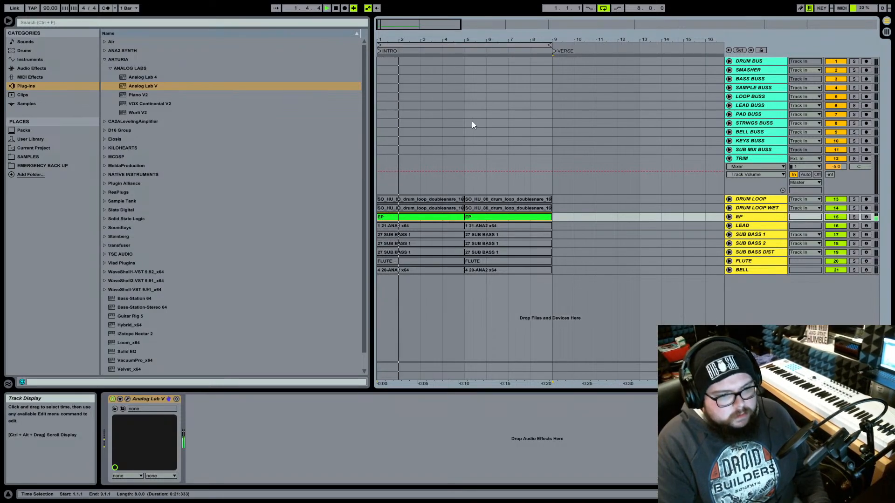
{"action": "left_click", "coordinate": [491, 199]}
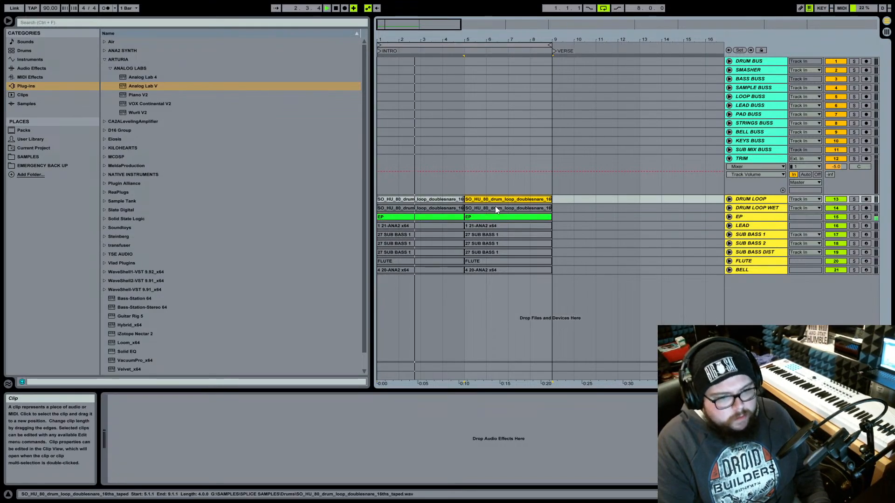
{"action": "left_click", "coordinate": [495, 208]}
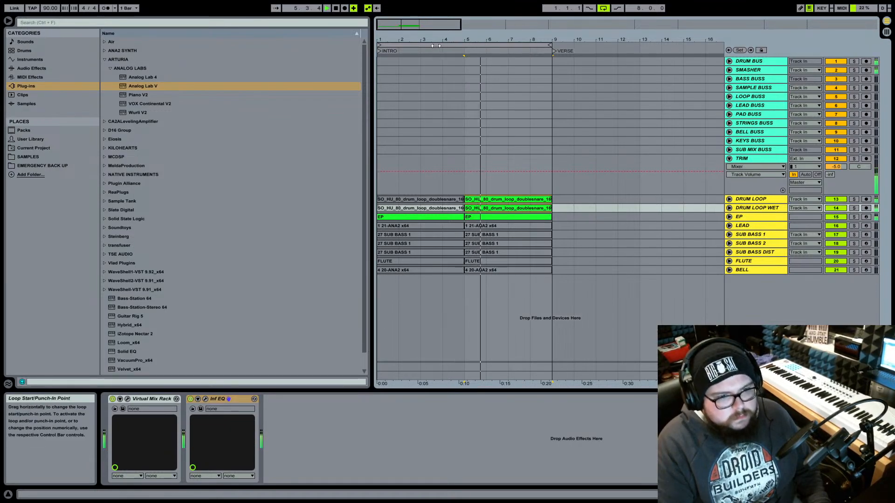
- Move the eight-bar loop to bar 9, then duplicate all intro clips into the verse with every copy activated
{"action": "left_click_drag", "start_coordinate": [467, 45], "coordinate": [641, 66]}
{"action": "left_click", "coordinate": [412, 200]}
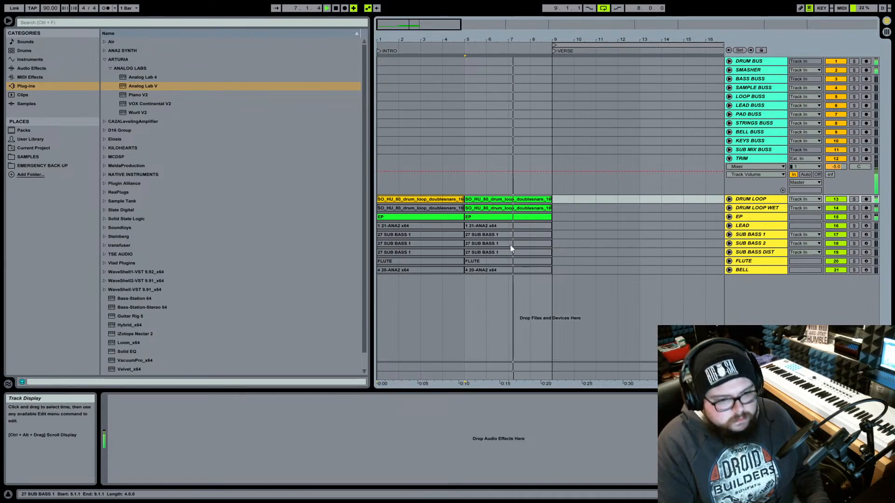
{"action": "left_click", "coordinate": [504, 271], "text": "shift"}
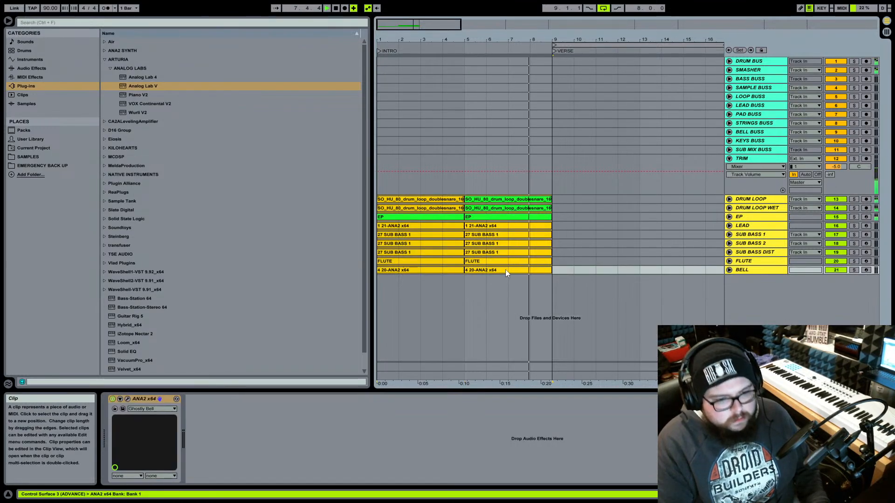
{"action": "key", "text": "ctrl+d"}
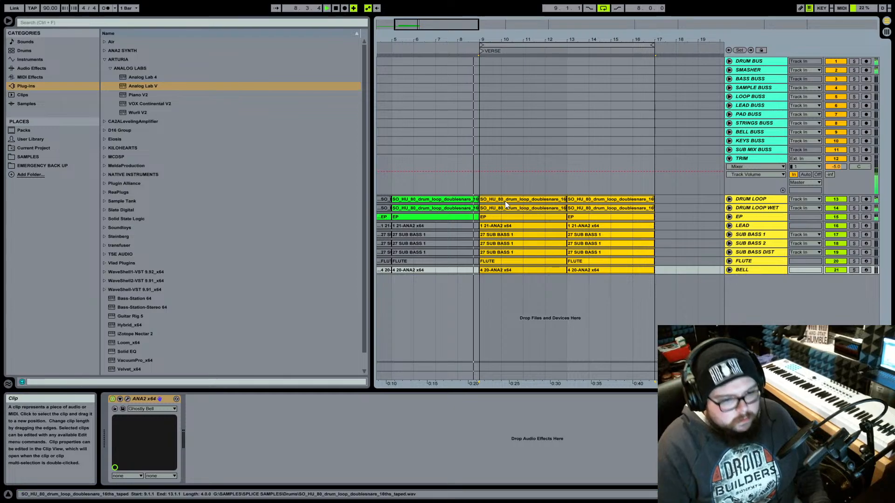
{"action": "left_click", "coordinate": [506, 204]}
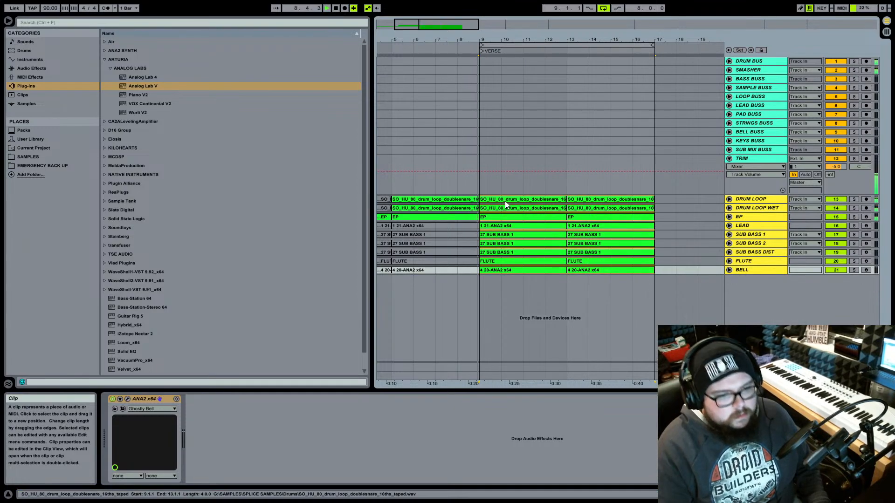
- Stop playback and deactivate the FLUTE and BELL clips at bars 9 and 13 of the verse
{"action": "key", "text": "space"}
{"action": "left_click", "coordinate": [523, 267]}
{"action": "left_click", "coordinate": [524, 262], "text": "shift"}
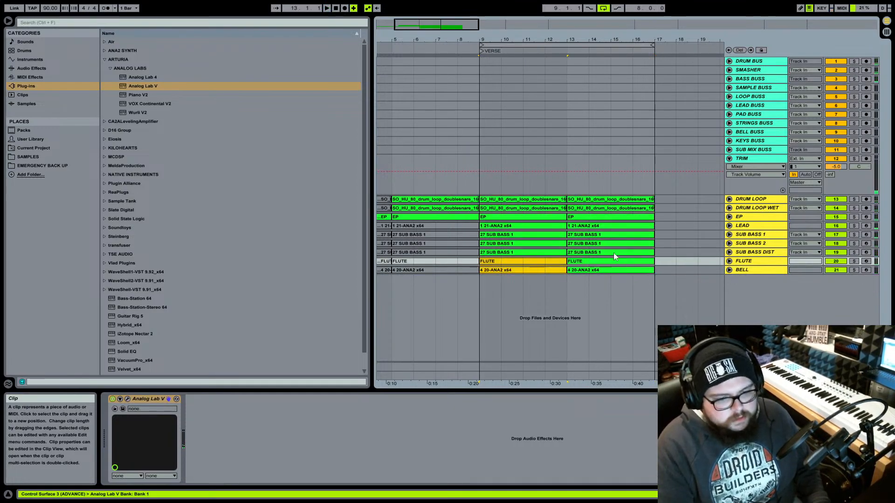
{"action": "left_click", "coordinate": [596, 271]}
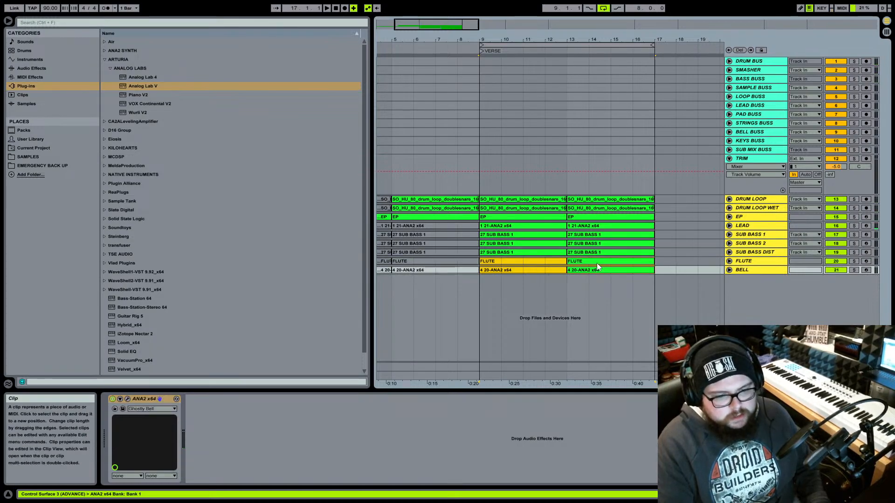
{"action": "left_click", "coordinate": [597, 263], "text": "shift"}
{"action": "left_click", "coordinate": [600, 269], "text": "shift"}
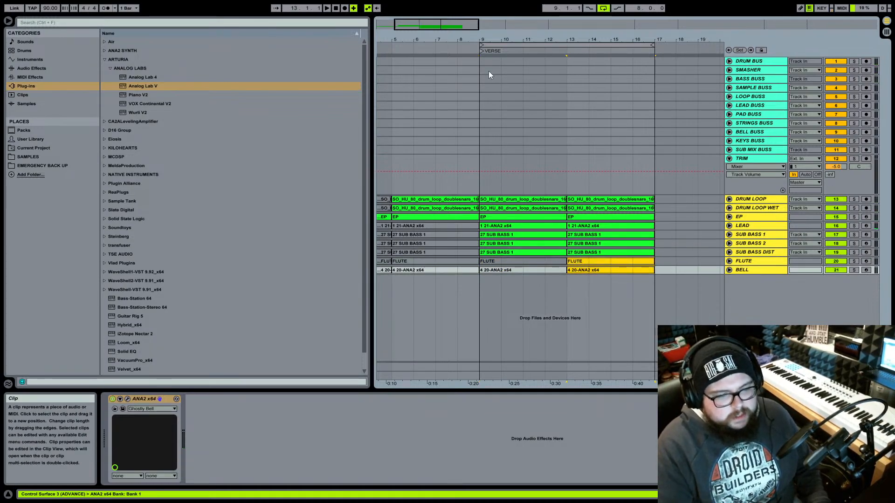
- Duplicate the verse clips of DRUM LOOP through SUB BASS DIST to bar 17 and loop the 16-bar verse from bar 9
{"action": "left_click_drag", "start_coordinate": [482, 39], "coordinate": [400, 45]}
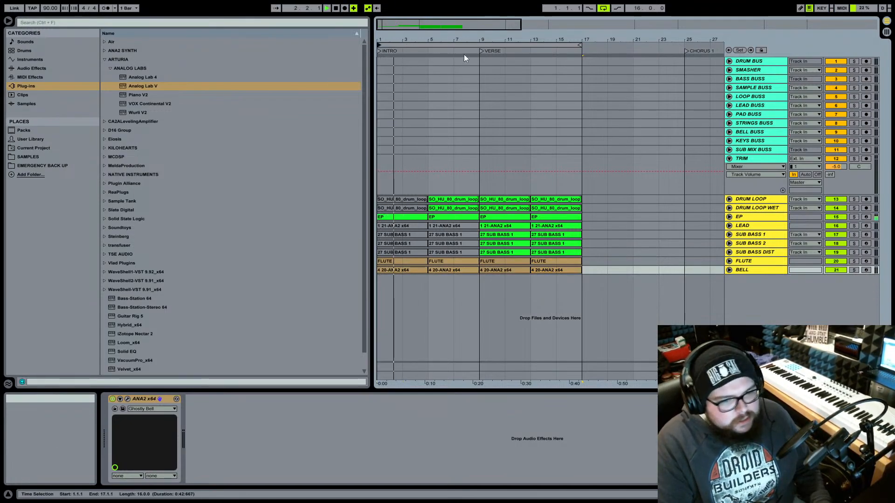
{"action": "left_click", "coordinate": [494, 200]}
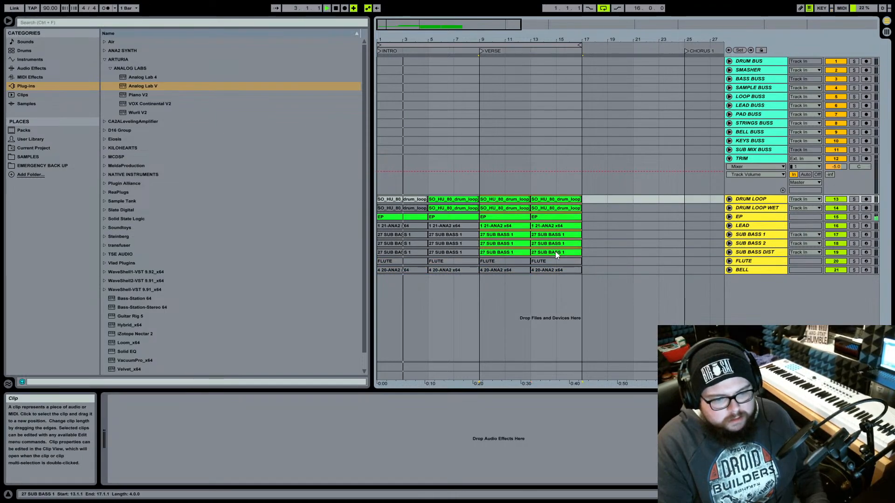
{"action": "left_click", "coordinate": [556, 250], "text": "shift"}
{"action": "key", "text": "ctrl+d"}
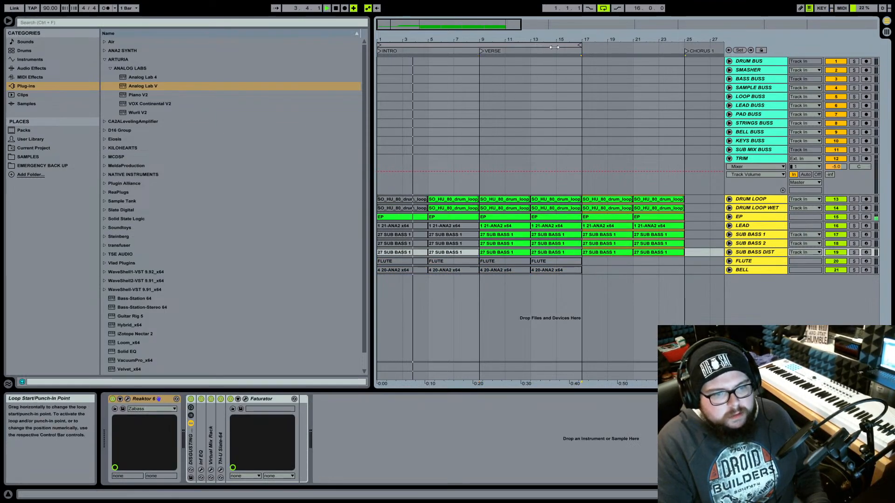
{"action": "left_click_drag", "start_coordinate": [443, 45], "coordinate": [553, 36]}
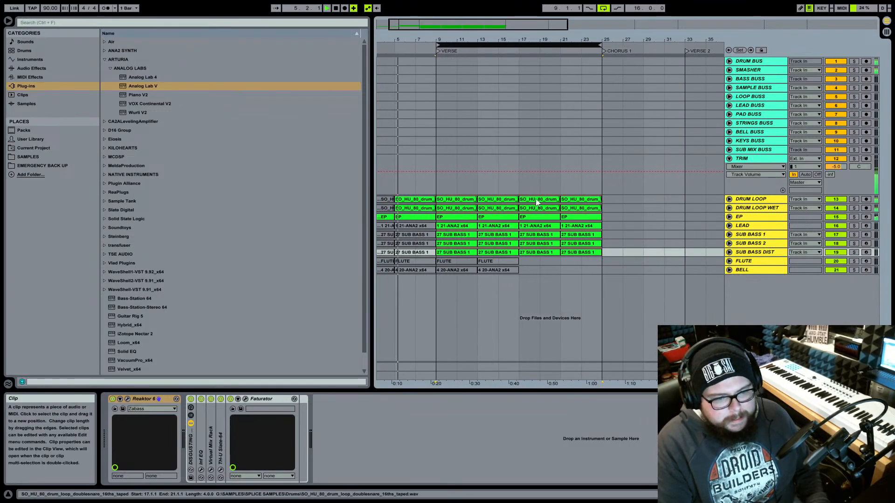
- Duplicate the last eight verse bars into Chorus 1 and move the verse's FLUTE and BELL clips there, activated
{"action": "left_click", "coordinate": [578, 254]}
{"action": "key", "text": "ctrl+d"}
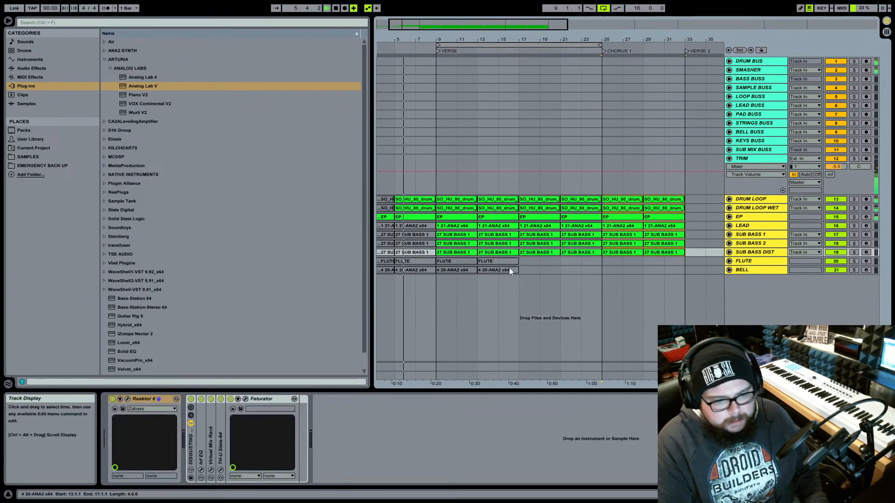
{"action": "left_click", "coordinate": [460, 263]}
{"action": "left_click_drag", "start_coordinate": [493, 269], "coordinate": [629, 263]}
- Colour all Chorus 1 clips dark grey and all verse clips yellow
{"action": "left_click", "coordinate": [622, 200]}
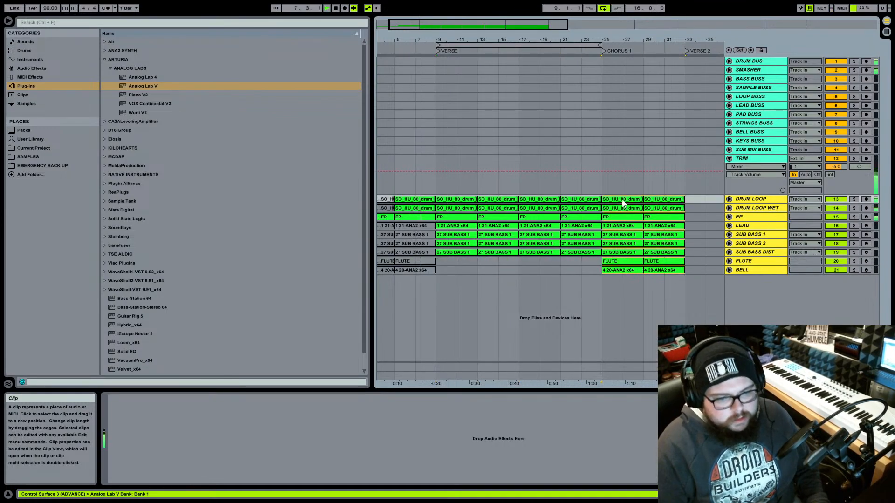
{"action": "right_click", "coordinate": [622, 200]}
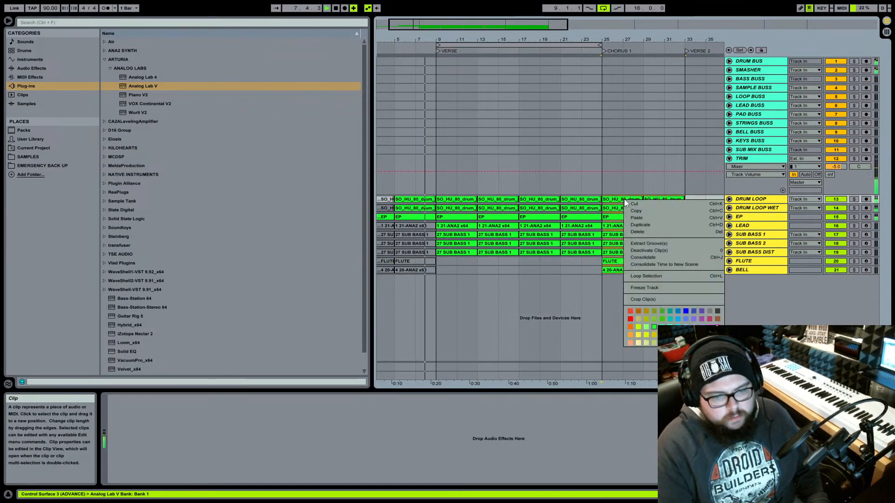
{"action": "left_click", "coordinate": [717, 312]}
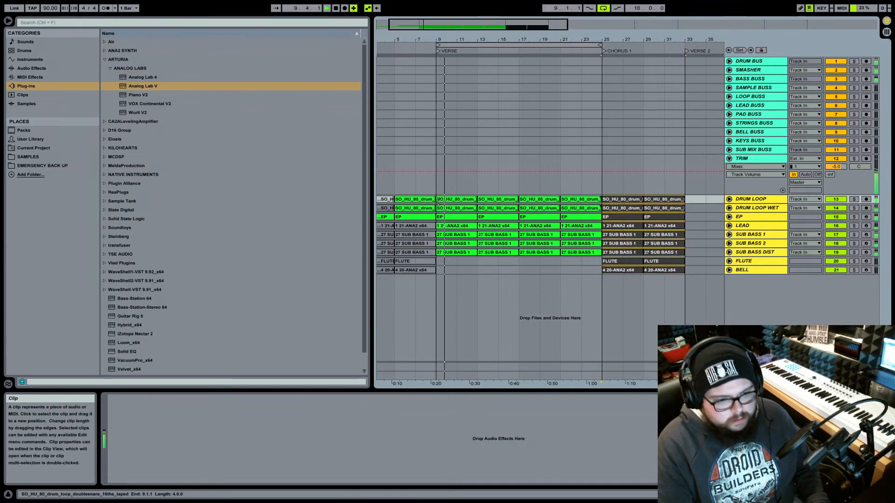
{"action": "right_click", "coordinate": [573, 252]}
{"action": "left_click", "coordinate": [588, 375]}
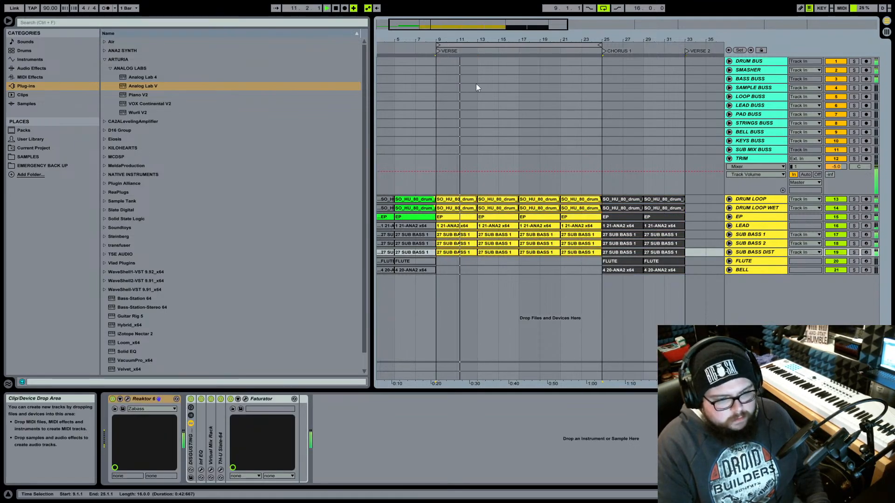
- Try the verse with the LEAD clip at bar 17 deactivated
{"action": "mouse_move", "coordinate": [461, 43]}
{"action": "left_mouse_down"}
{"action": "mouse_move", "coordinate": [461, 32]}
{"action": "mouse_move", "coordinate": [450, 41]}
{"action": "left_mouse_up"}
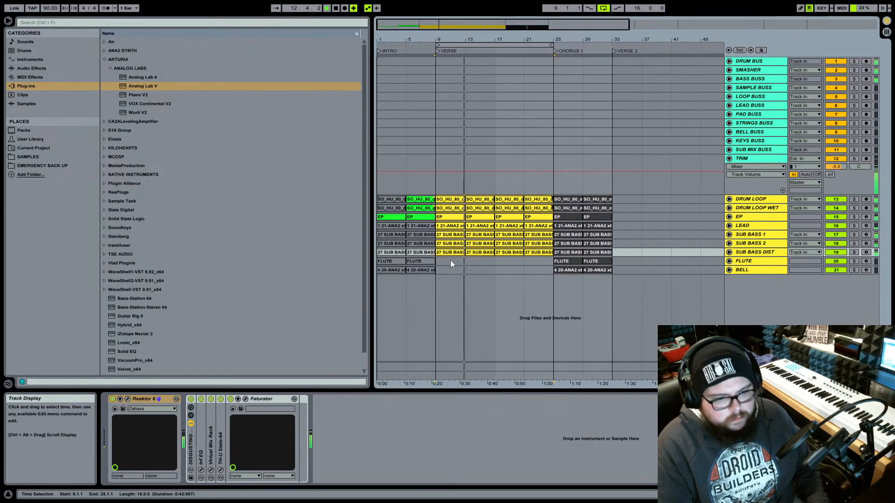
{"action": "left_click", "coordinate": [437, 263]}
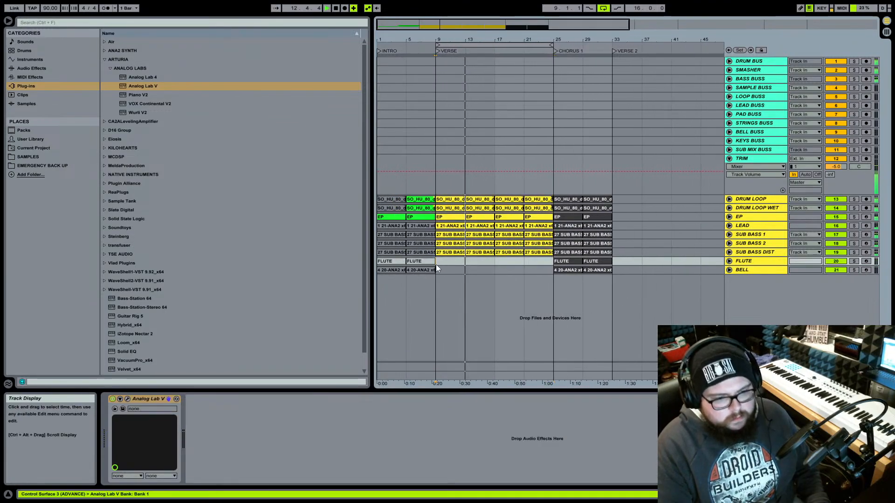
{"action": "left_click", "coordinate": [755, 228]}
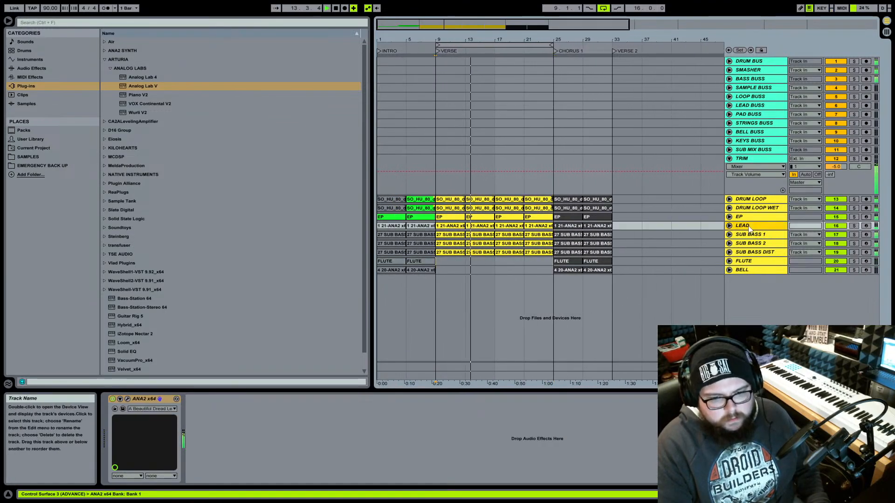
{"action": "left_click", "coordinate": [507, 229]}
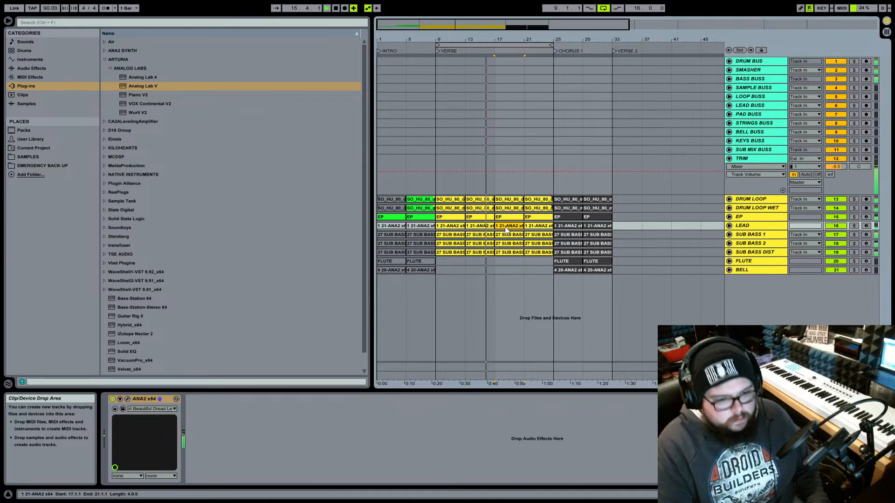
{"action": "left_click", "coordinate": [504, 209]}
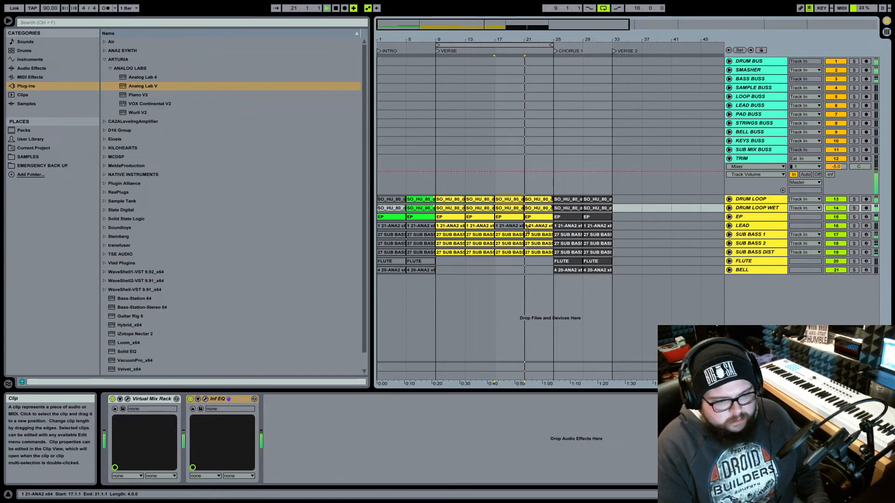
- Expand the LEAD track and reactivate its clip at bar 17
{"action": "left_click", "coordinate": [730, 226]}
{"action": "left_click_drag", "start_coordinate": [520, 46], "coordinate": [534, 121]}
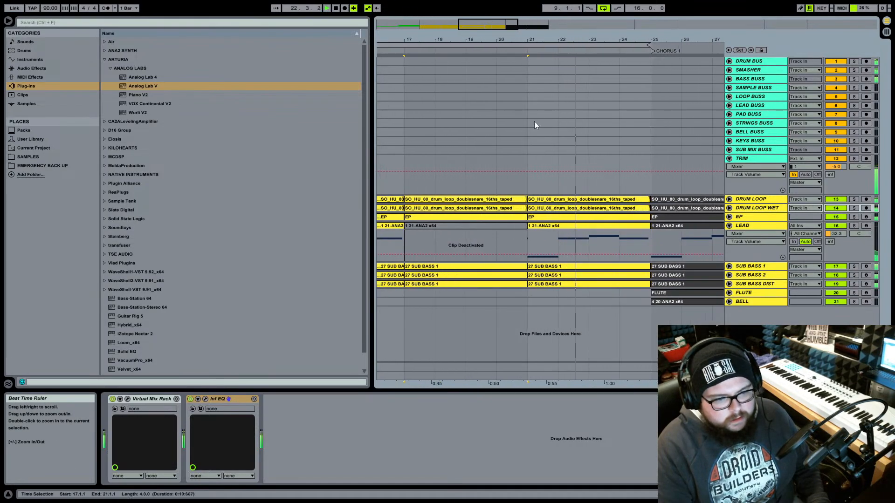
{"action": "left_click", "coordinate": [512, 225]}
{"action": "key", "text": "0"}
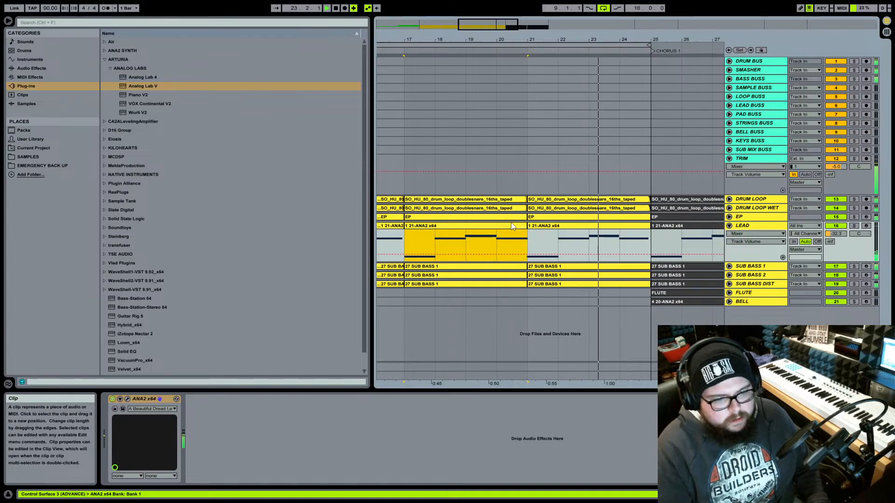
- Open the LEAD clip at bar 17 for note editing and shorten its last E4 note to the clip's end
{"action": "double_click", "coordinate": [512, 225]}
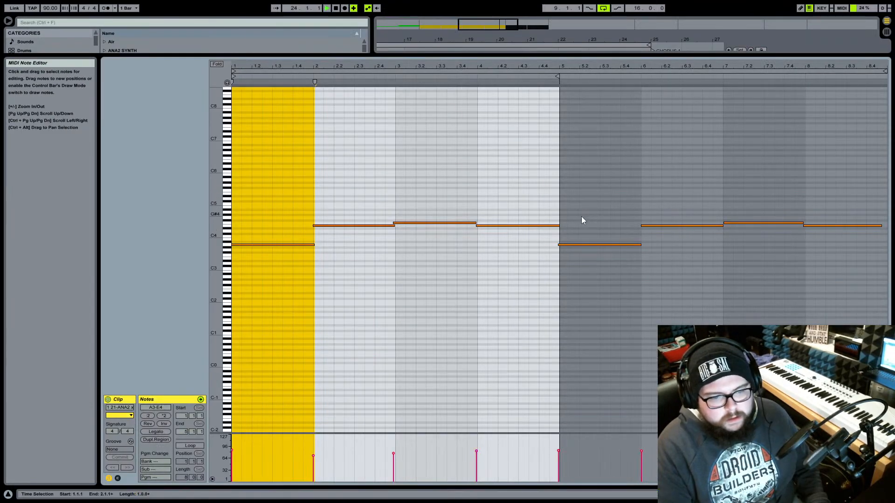
{"action": "left_click_drag", "start_coordinate": [562, 67], "coordinate": [571, 166]}
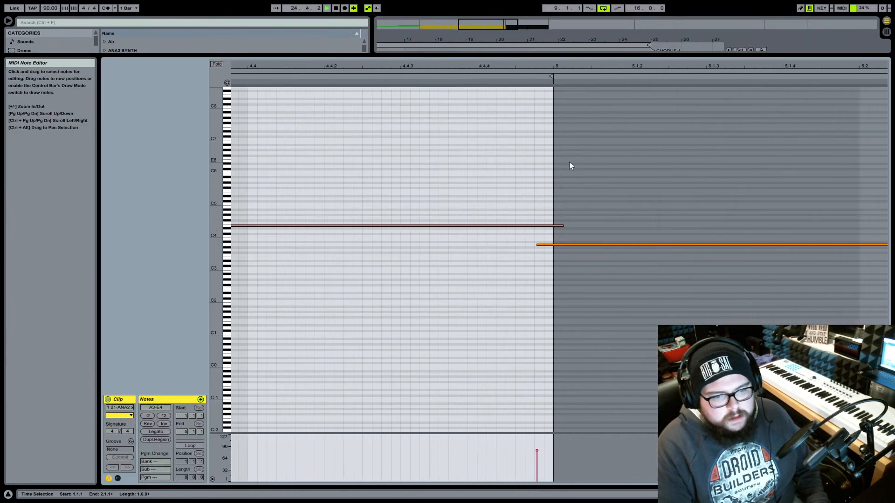
{"action": "left_click_drag", "start_coordinate": [563, 227], "coordinate": [556, 225]}
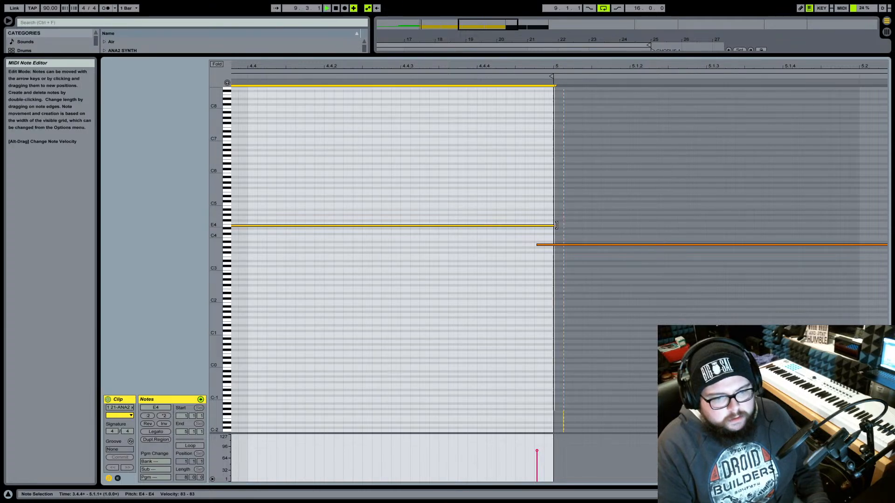
- Trim the start of the second A3 note in the LEAD clip to bar 5 and close the note editor
{"action": "left_click_drag", "start_coordinate": [553, 67], "coordinate": [551, 2]}
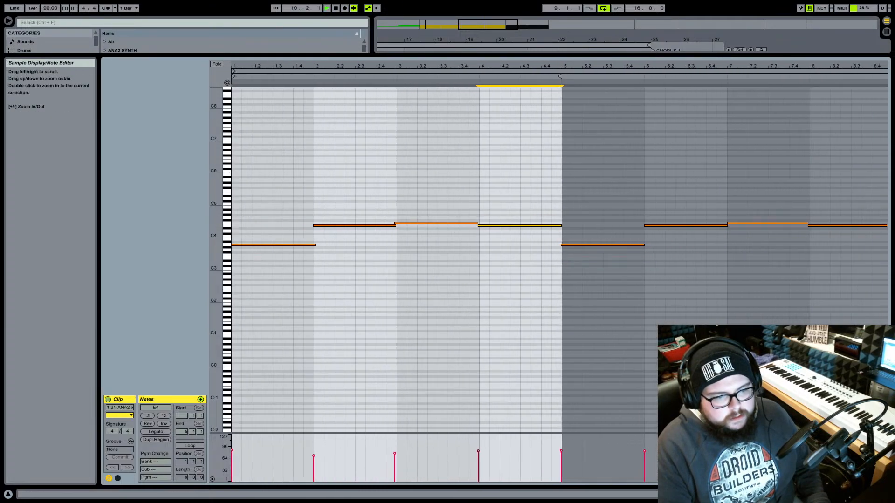
{"action": "left_click", "coordinate": [562, 246]}
{"action": "left_click", "coordinate": [582, 274]}
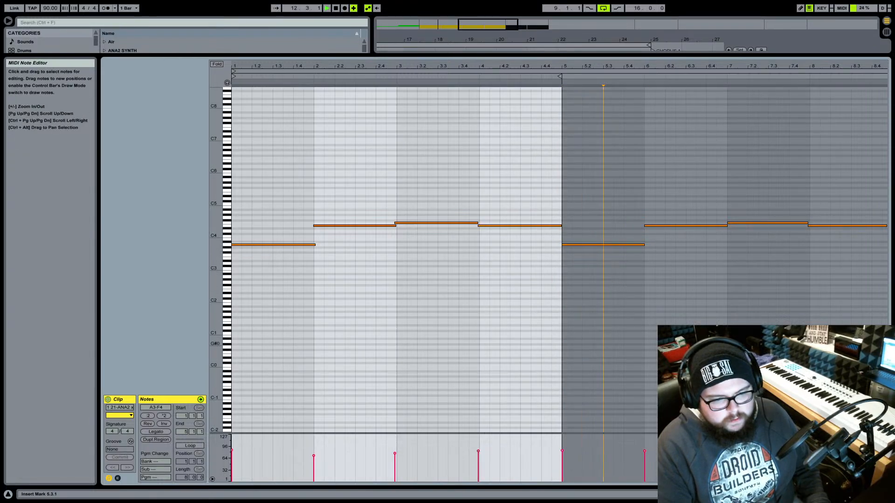
{"action": "left_click", "coordinate": [847, 494]}
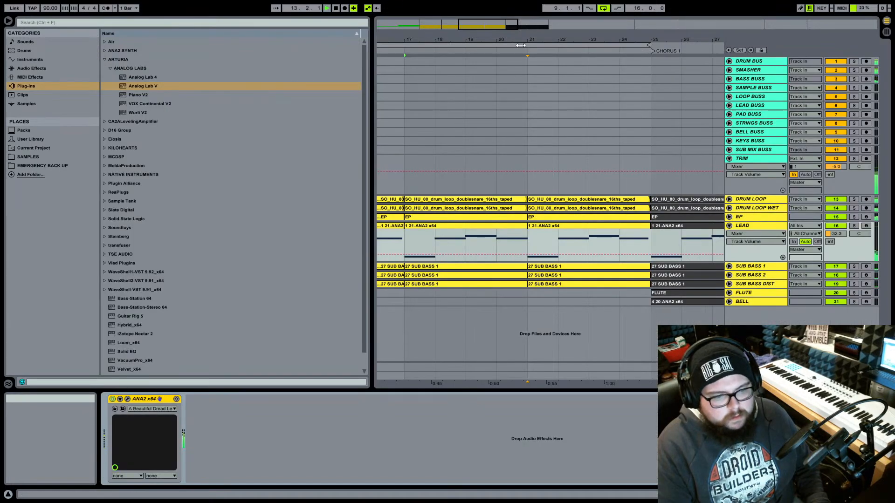
- Extend the loop over bars 1 to 33, play the arrangement from the start and fold the LEAD track
{"action": "left_click_drag", "start_coordinate": [509, 35], "coordinate": [509, 4]}
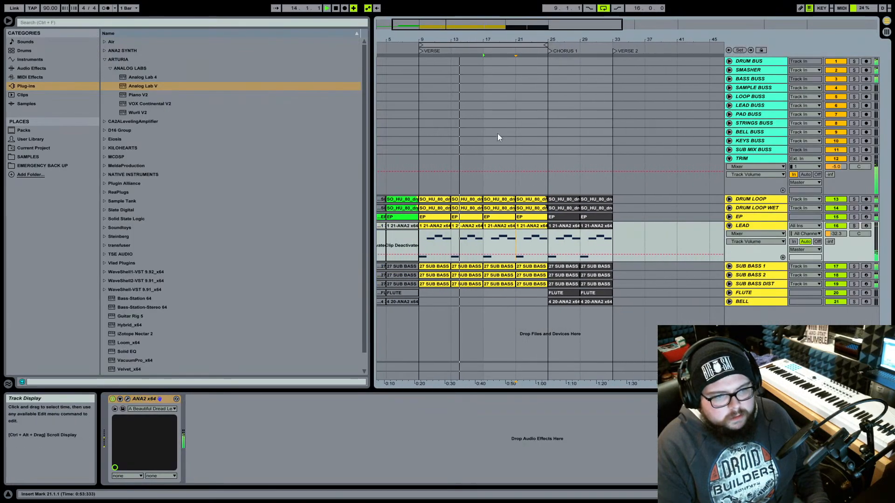
{"action": "left_click_drag", "start_coordinate": [546, 43], "coordinate": [611, 44]}
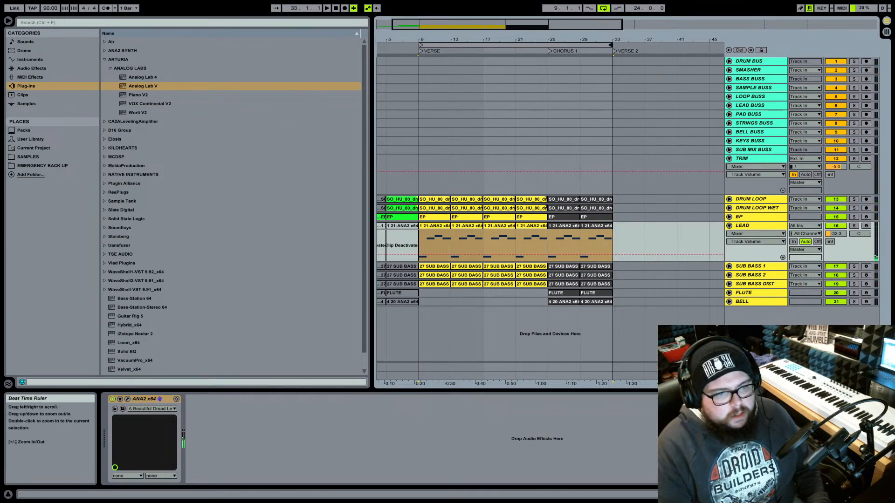
{"action": "left_click_drag", "start_coordinate": [422, 41], "coordinate": [378, 44]}
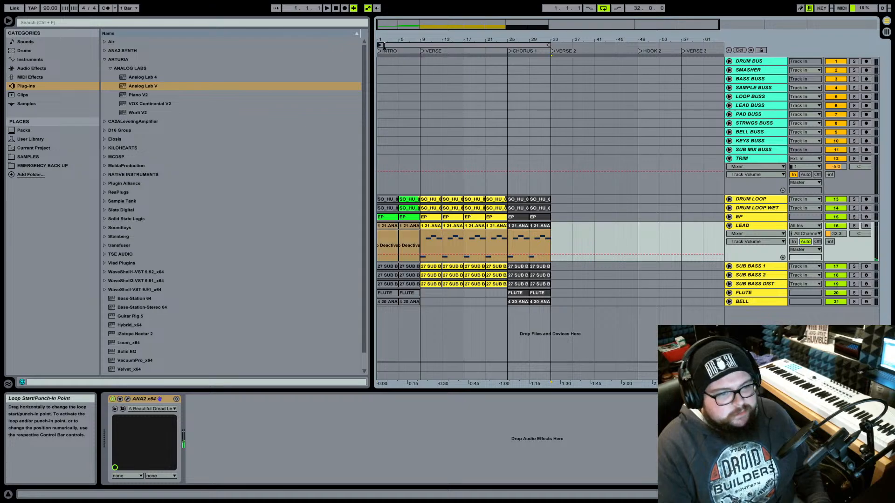
{"action": "left_click", "coordinate": [424, 45]}
{"action": "key", "text": "space"}
{"action": "left_click", "coordinate": [729, 226]}
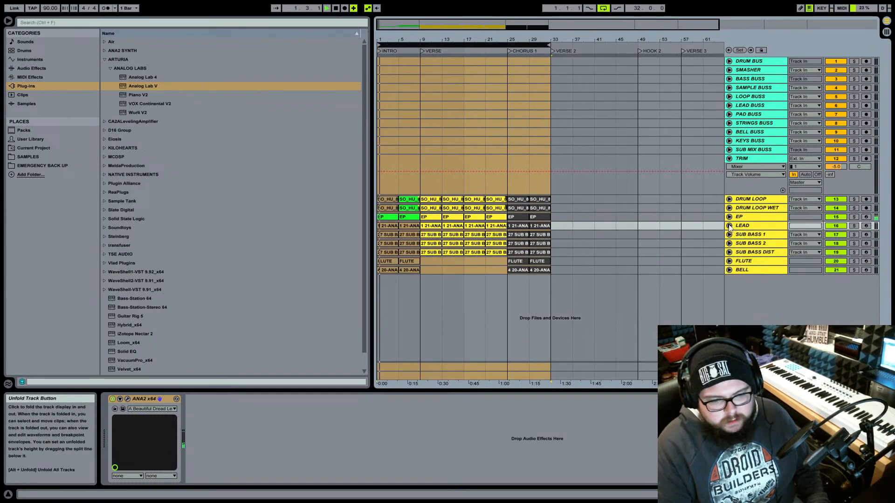
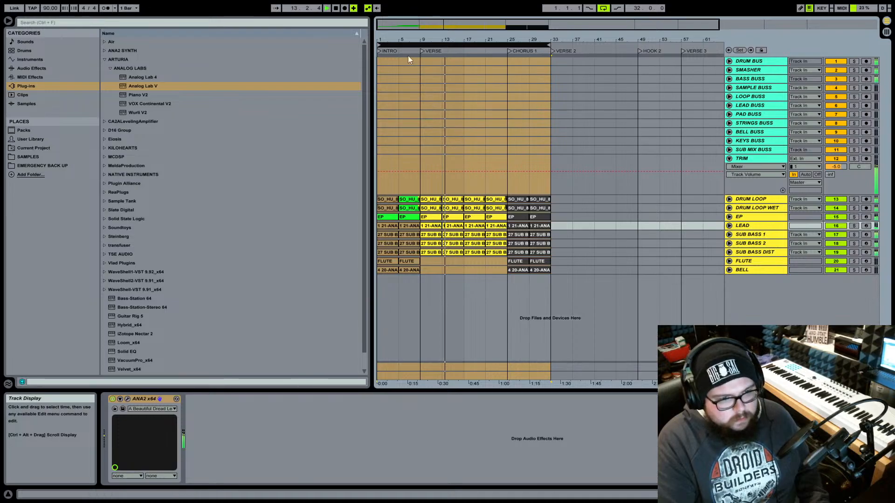
- Deactivate the LEAD clip at bar 17 and trim the first A3 note of the bar 21 clip to the clip's start
{"action": "left_click", "coordinate": [475, 228]}
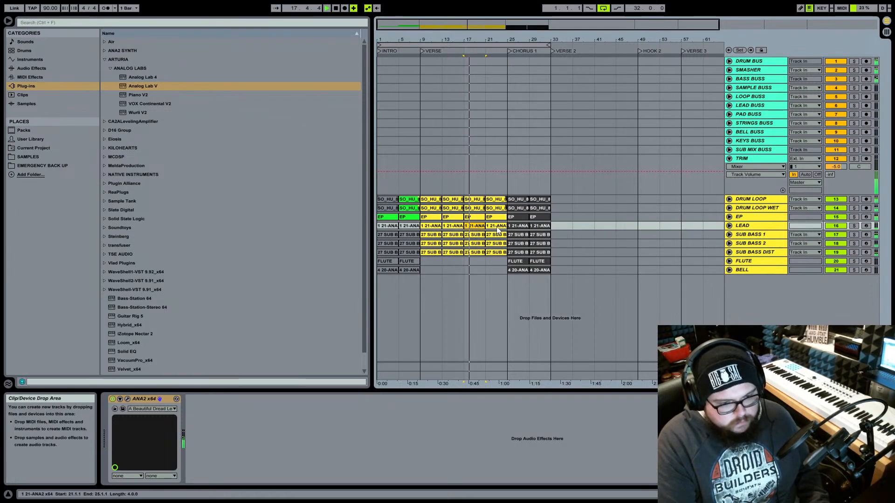
{"action": "double_click", "coordinate": [474, 227]}
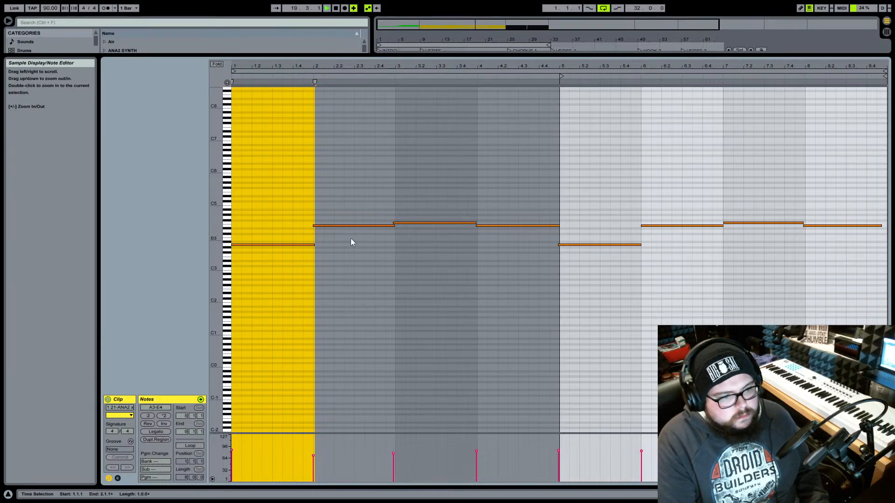
{"action": "left_click", "coordinate": [351, 312]}
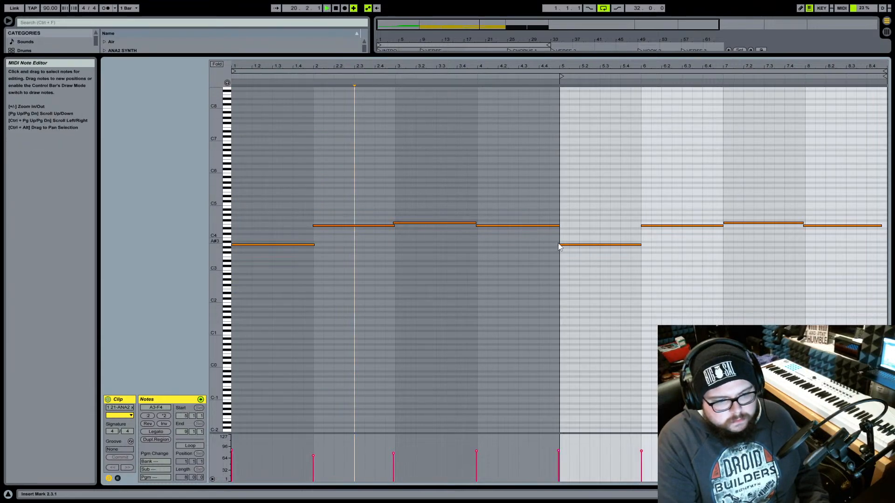
{"action": "left_click_drag", "start_coordinate": [559, 244], "coordinate": [561, 245]}
{"action": "left_click", "coordinate": [598, 284]}
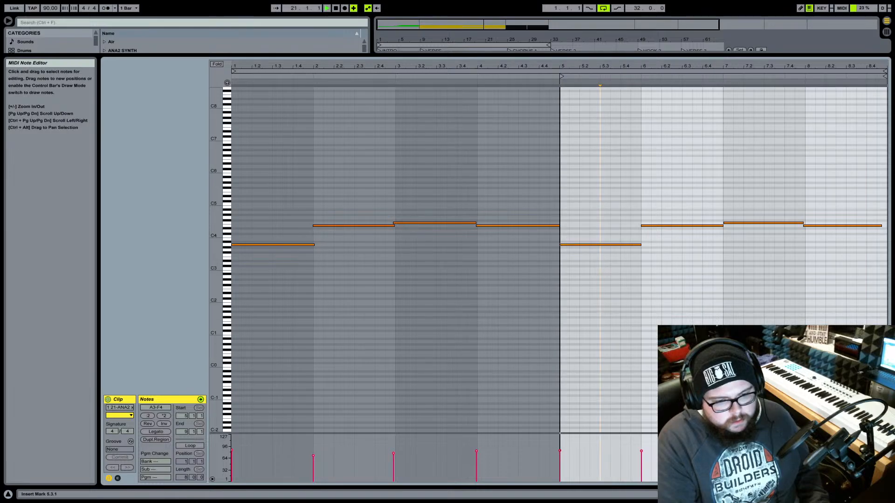
{"action": "key", "text": "shift+Tab"}
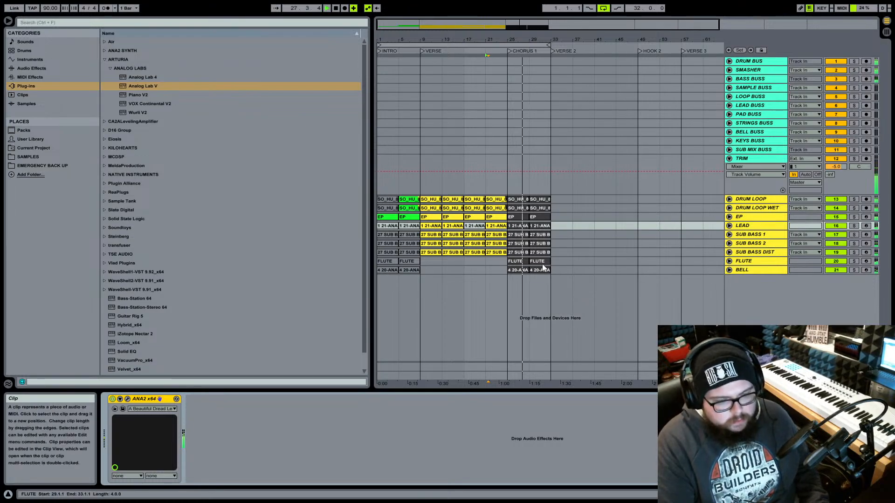
- Mute the BELL track and delete the FLUTE and BELL clips in the intro
{"action": "left_click", "coordinate": [746, 270]}
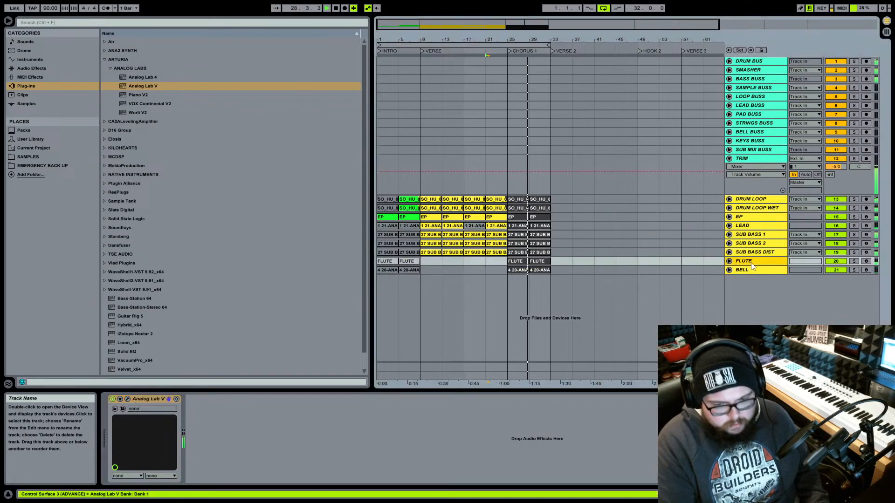
{"action": "left_click", "coordinate": [830, 270]}
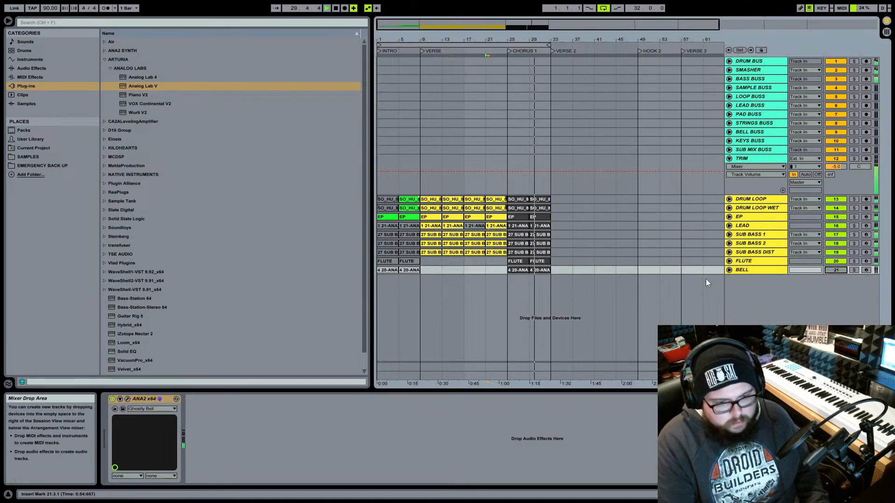
{"action": "left_click", "coordinate": [521, 266]}
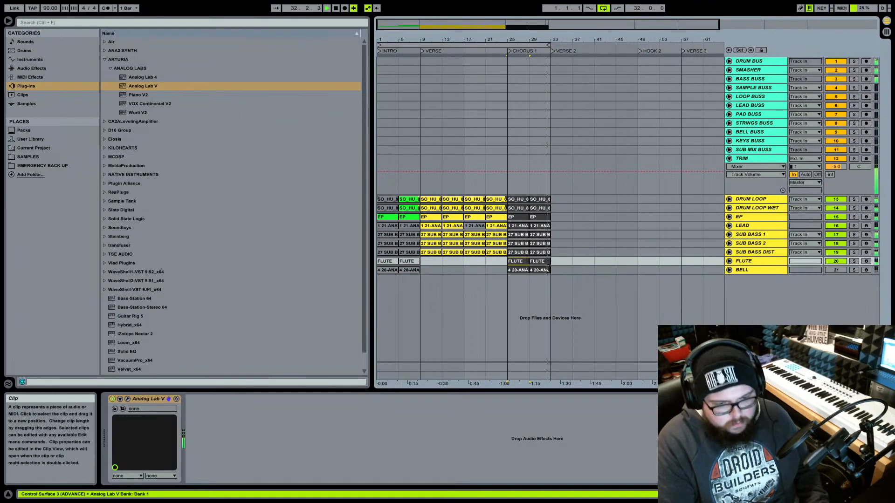
{"action": "left_click", "coordinate": [409, 269]}
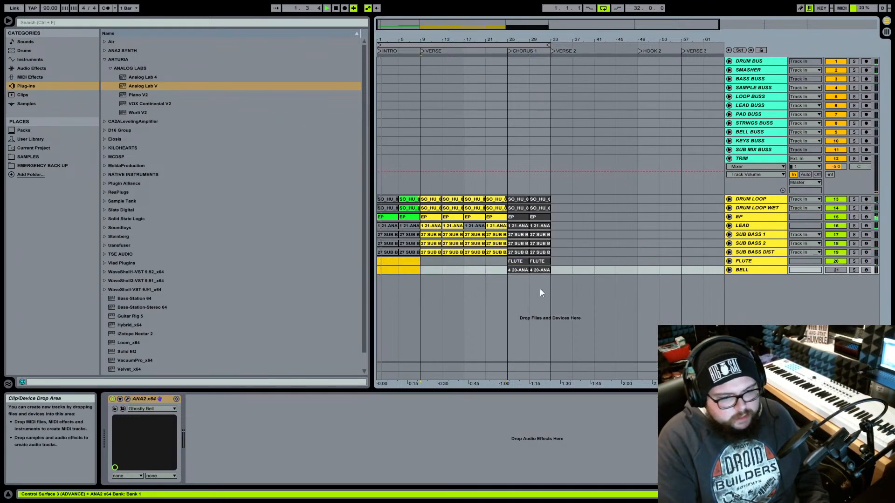
- Delete the FLUTE and BELL clips in Chorus 1
{"action": "left_click", "coordinate": [519, 262]}
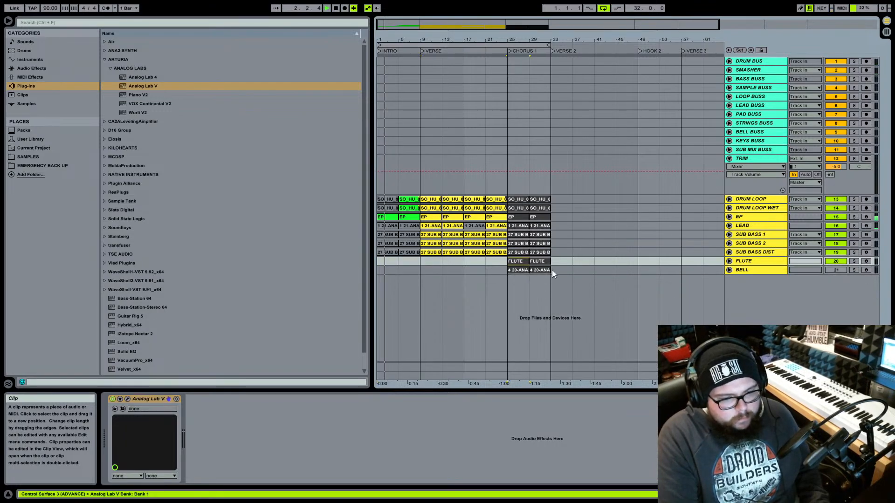
{"action": "left_click", "coordinate": [541, 272]}
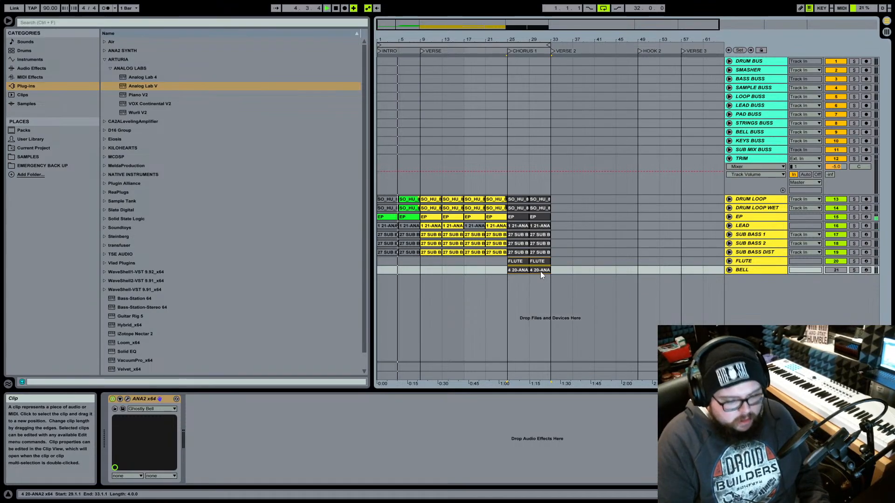
{"action": "key", "text": "Delete"}
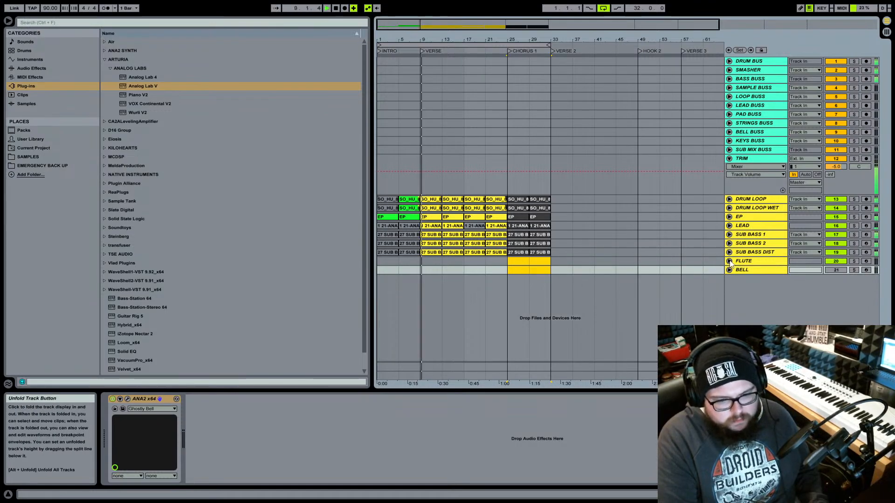
{"action": "left_click_drag", "start_coordinate": [441, 38], "coordinate": [481, 96]}
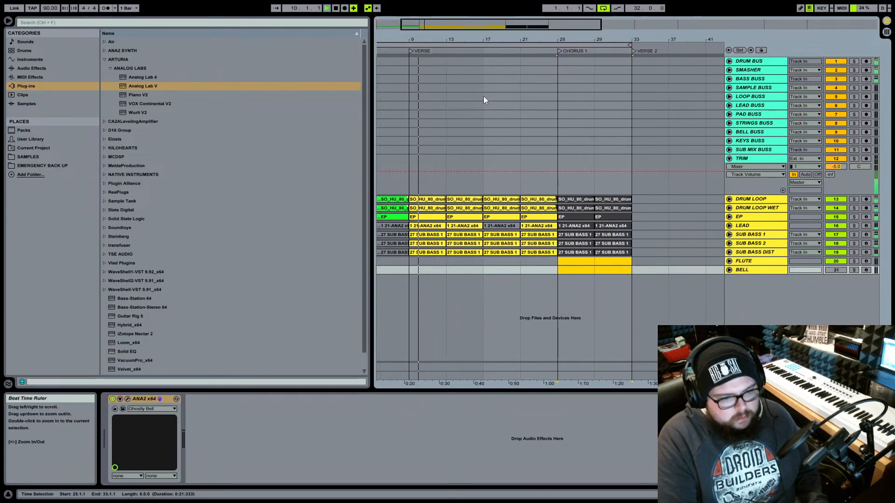
{"action": "left_click", "coordinate": [734, 262]}
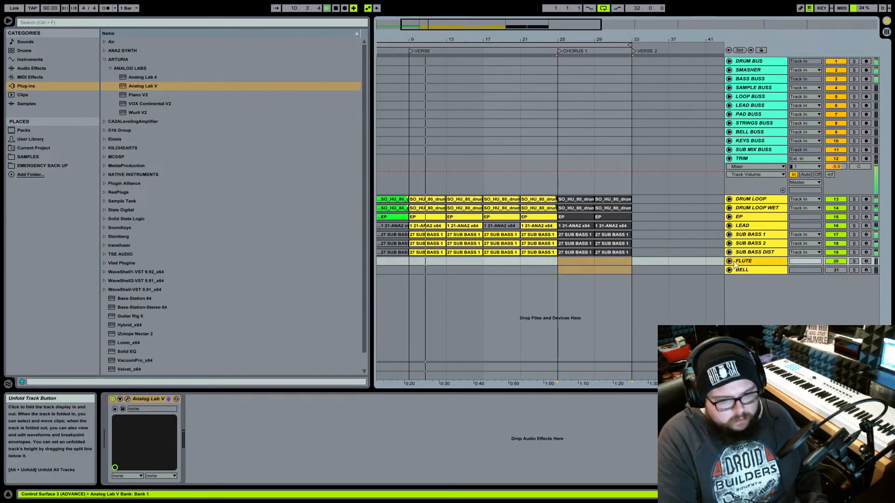
{"action": "left_click", "coordinate": [729, 261]}
{"action": "left_click", "coordinate": [866, 261]}
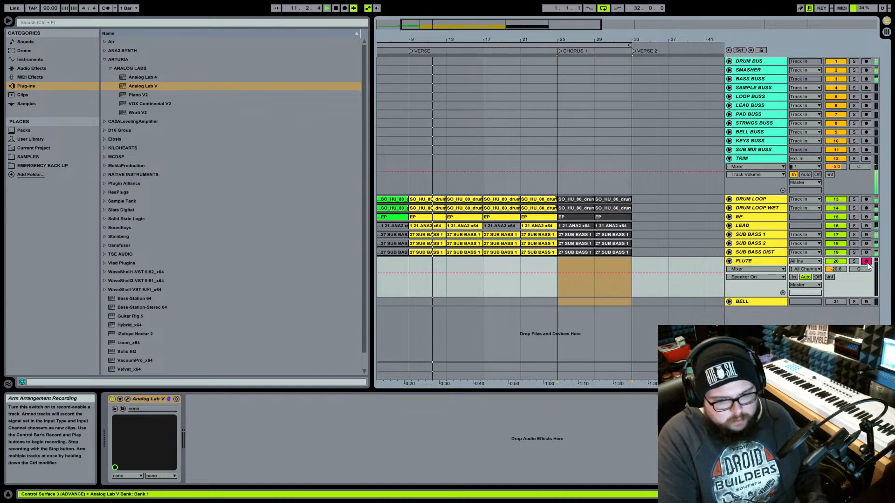
{"action": "left_click", "coordinate": [866, 262]}
{"action": "left_click", "coordinate": [743, 262]}
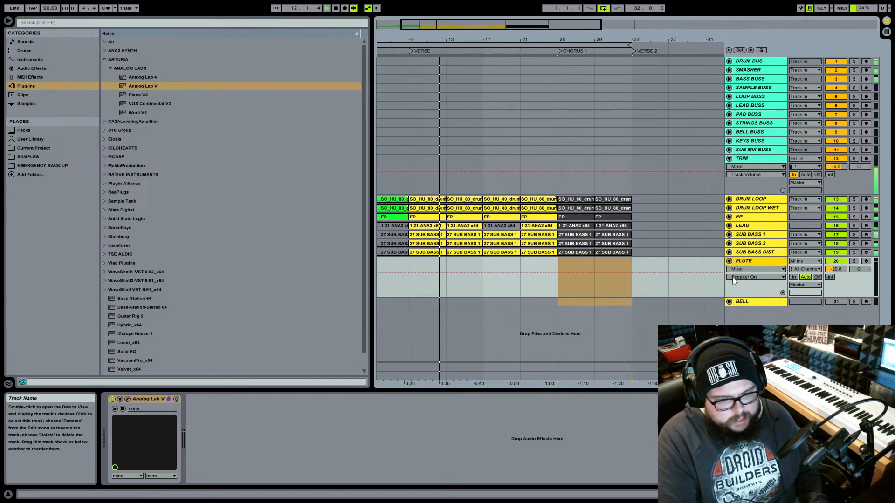
{"action": "left_click", "coordinate": [730, 262]}
- Add a record-armed MIDI track below BELL and load the Analog Lab V instrument onto it
{"action": "left_click", "coordinate": [759, 294]}
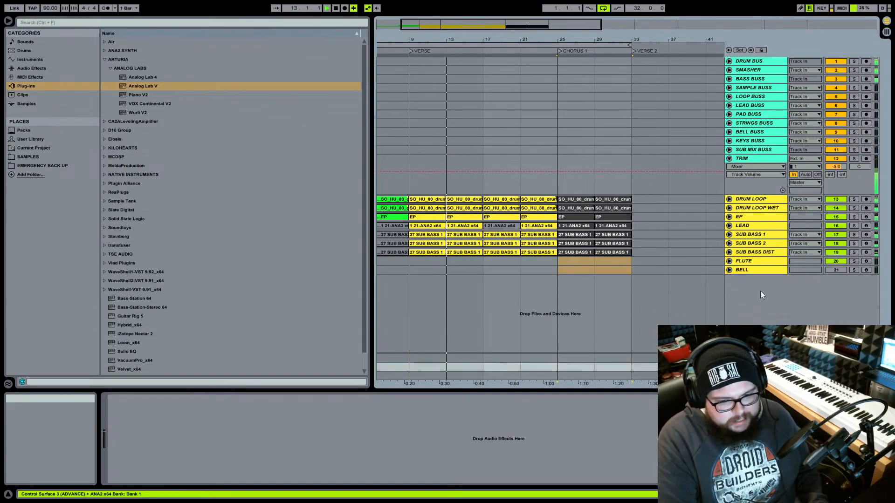
{"action": "key", "text": "ctrl+shift+t"}
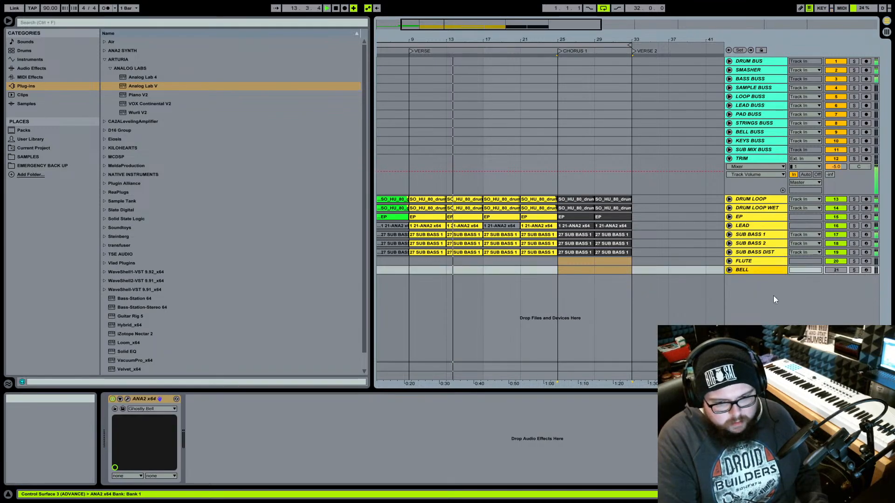
{"action": "left_click", "coordinate": [866, 279]}
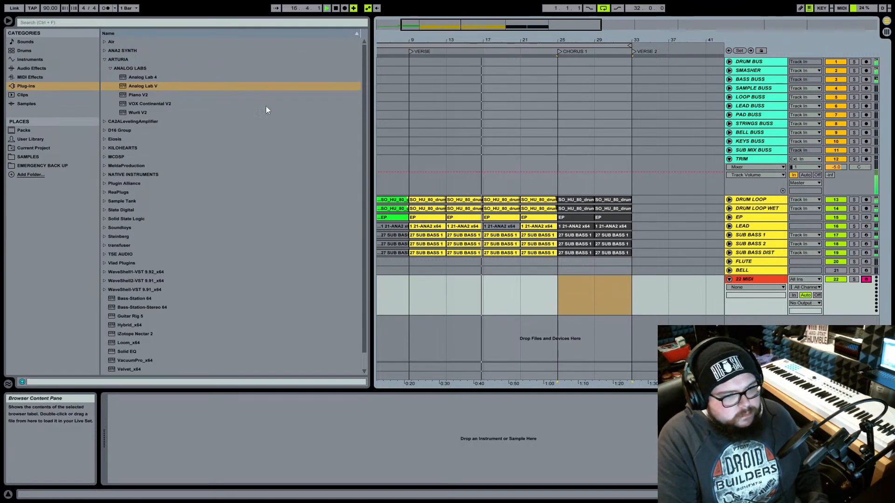
{"action": "left_click", "coordinate": [414, 284]}
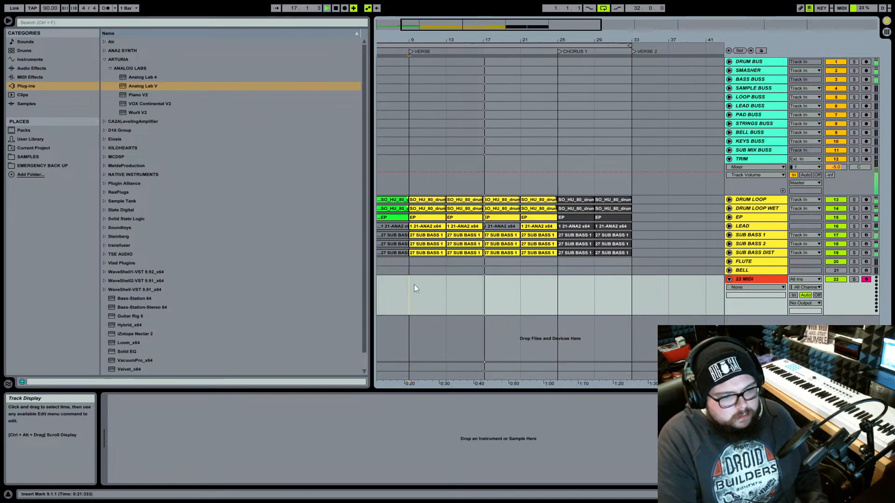
{"action": "double_click", "coordinate": [164, 85]}
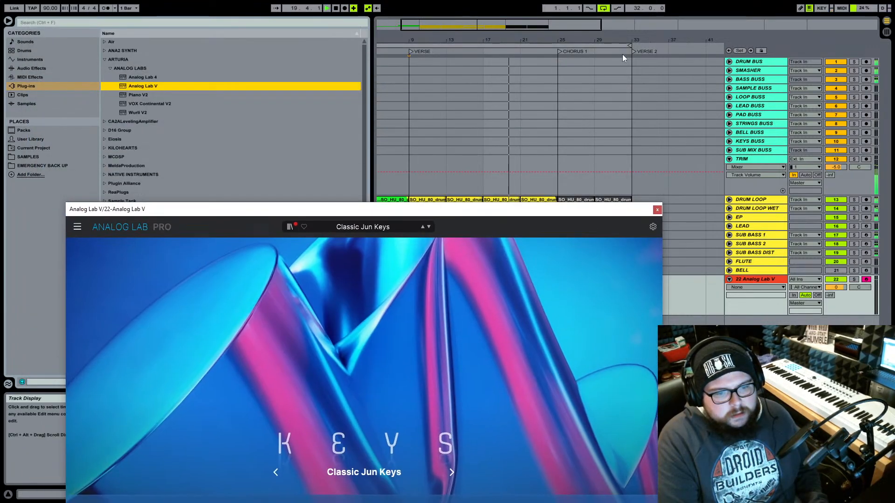
- Set the loop to span the verse from bar 9 to bar 25
{"action": "left_click_drag", "start_coordinate": [473, 40], "coordinate": [499, 40]}
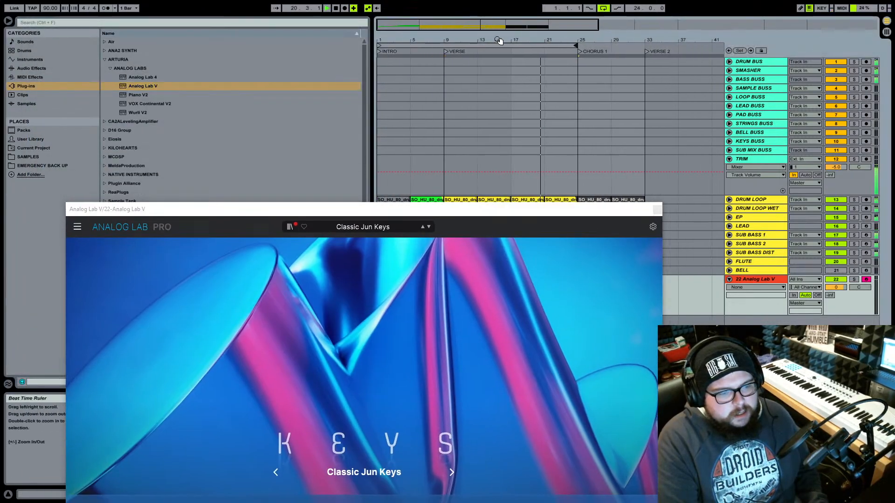
{"action": "left_click_drag", "start_coordinate": [382, 43], "coordinate": [446, 43]}
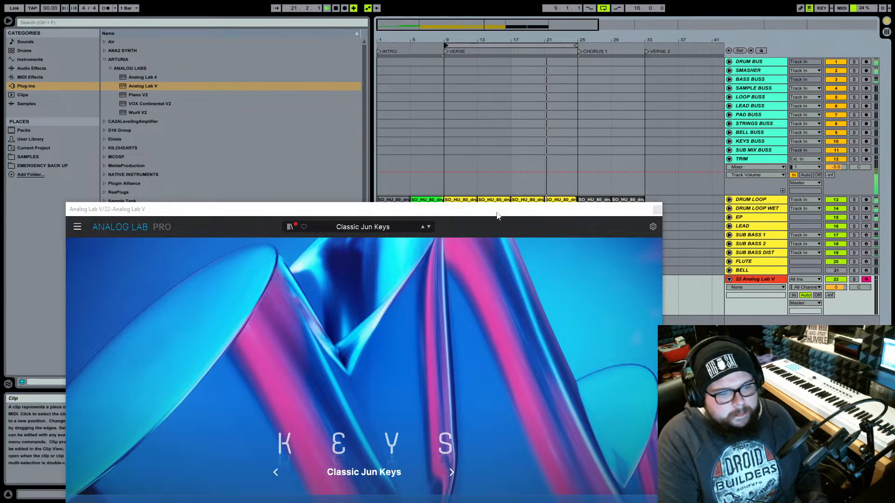
- Search the Analog Lab V presets for CHOIR, load Vocce Choir and lower the track's volume to about -9.1 dB
{"action": "left_click_drag", "start_coordinate": [497, 214], "coordinate": [515, 68]}
{"action": "left_click", "coordinate": [308, 81]}
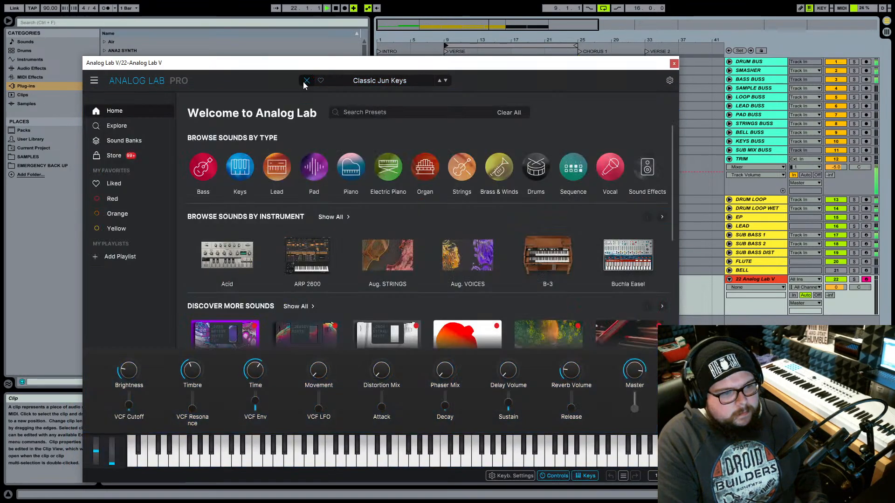
{"action": "type", "text": "CHO"}
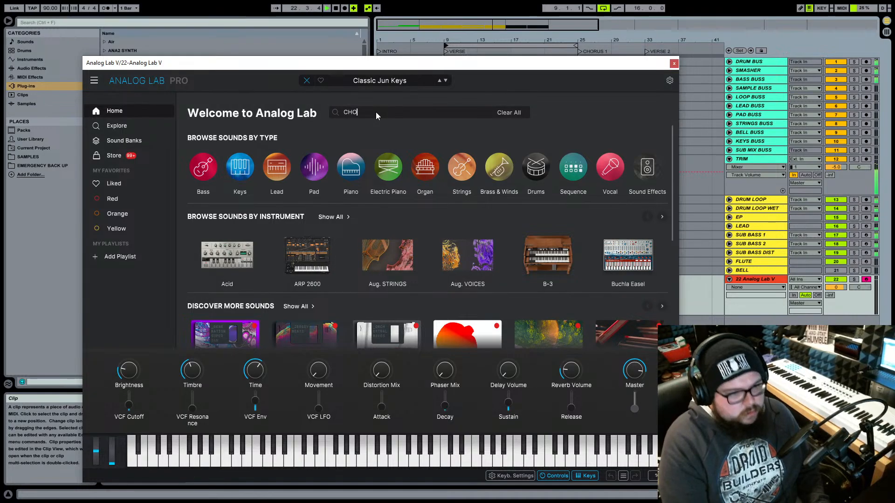
{"action": "type", "text": "IR"}
{"action": "key", "text": "Return"}
{"action": "left_click", "coordinate": [287, 168]}
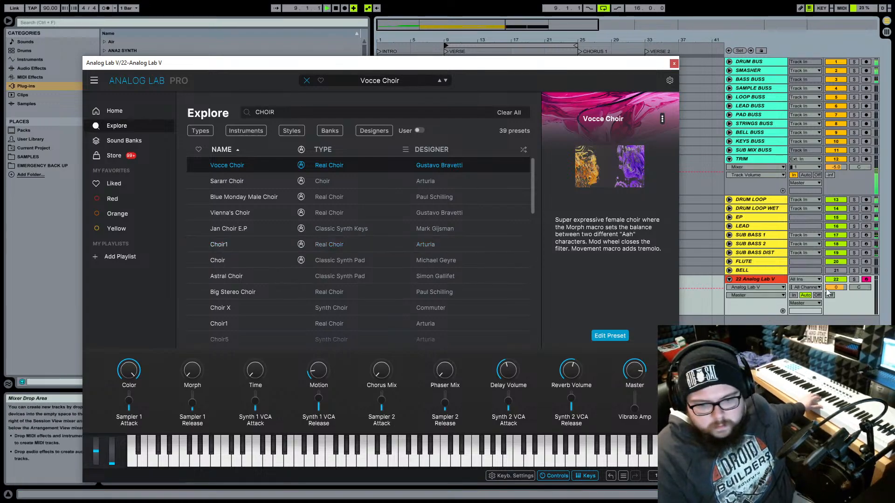
{"action": "left_click_drag", "start_coordinate": [836, 288], "coordinate": [836, 299]}
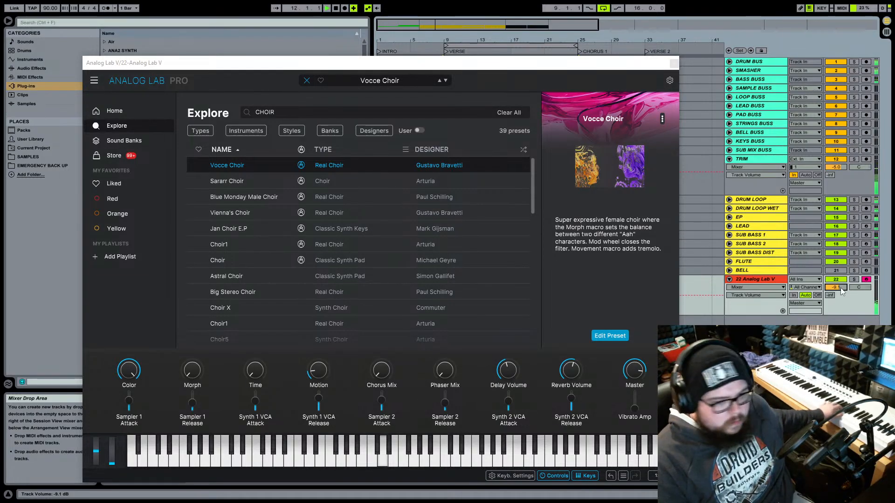
- Audition the Sararr Choir, Blue Monday Male Choir and Vienna's Choir presets
{"action": "left_click", "coordinate": [327, 181]}
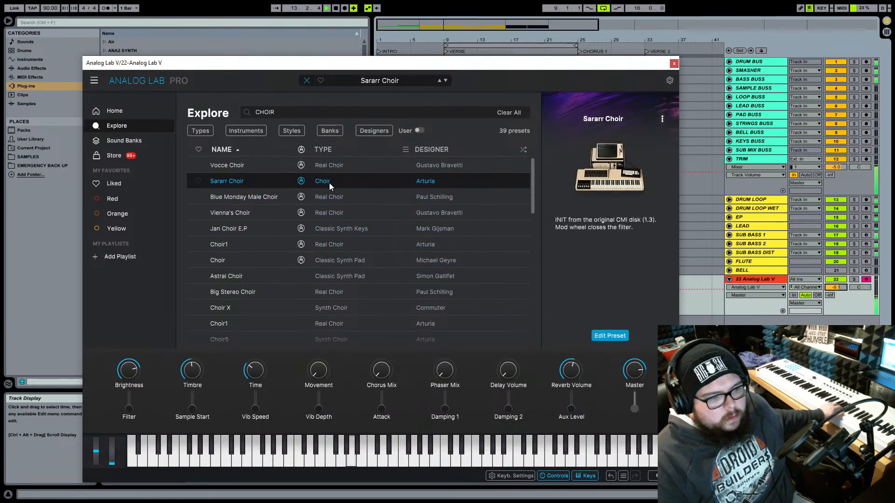
{"action": "left_click", "coordinate": [328, 197]}
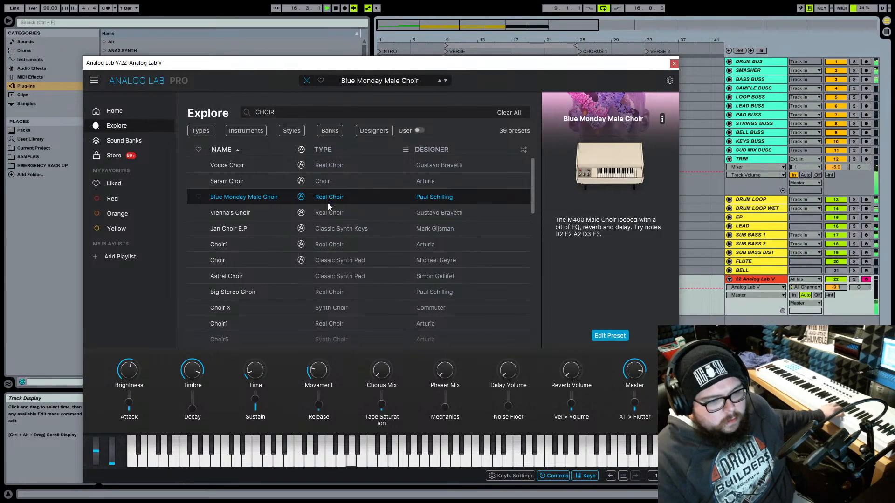
{"action": "left_click", "coordinate": [341, 217]}
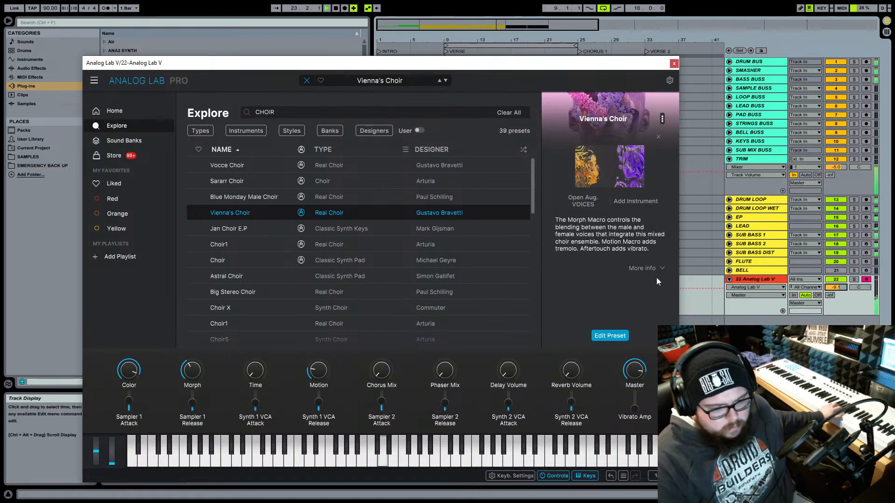
- Adjust the Reverb Volume of Vienna's Choir and lower the Analog Lab V track's volume to about -15 dB
{"action": "left_click_drag", "start_coordinate": [566, 375], "coordinate": [566, 357]}
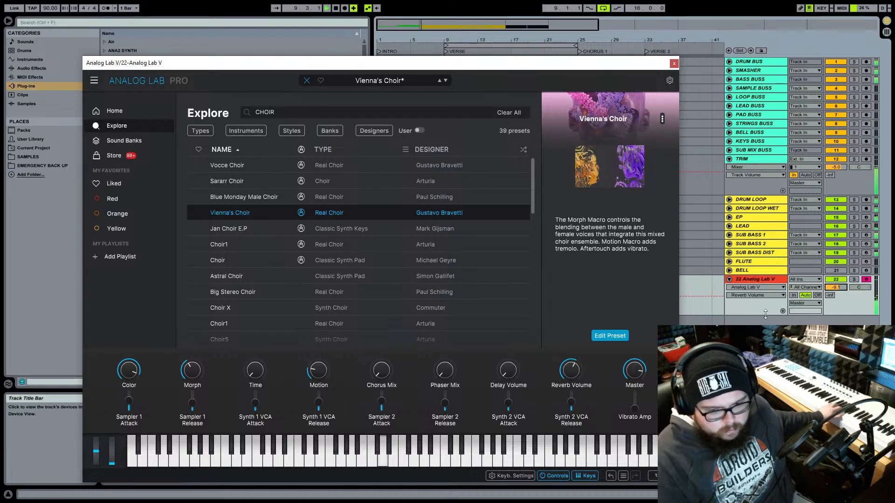
{"action": "left_click_drag", "start_coordinate": [836, 287], "coordinate": [835, 308]}
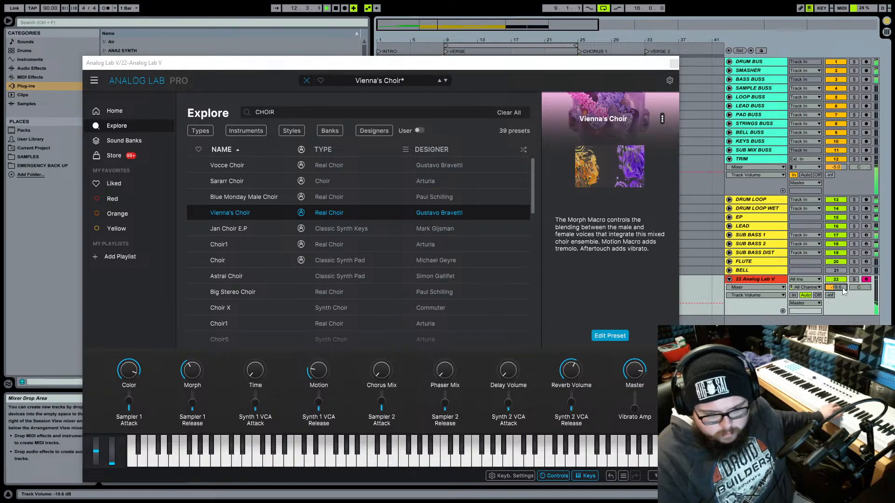
{"action": "scroll", "coordinate": [844, 291], "scroll_direction": "up", "scroll_amount": 2}
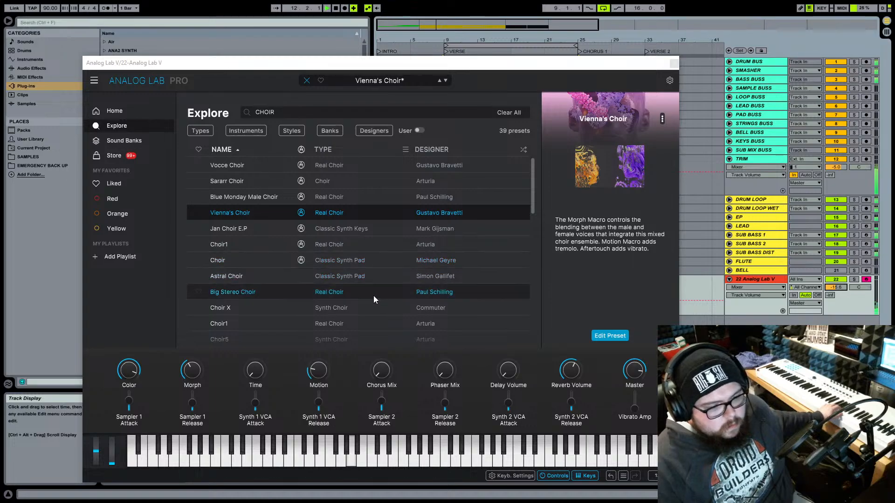
- Try different Morph amounts on Vienna's Choir, from 0.984 down to 0.168
{"action": "left_click", "coordinate": [192, 371]}
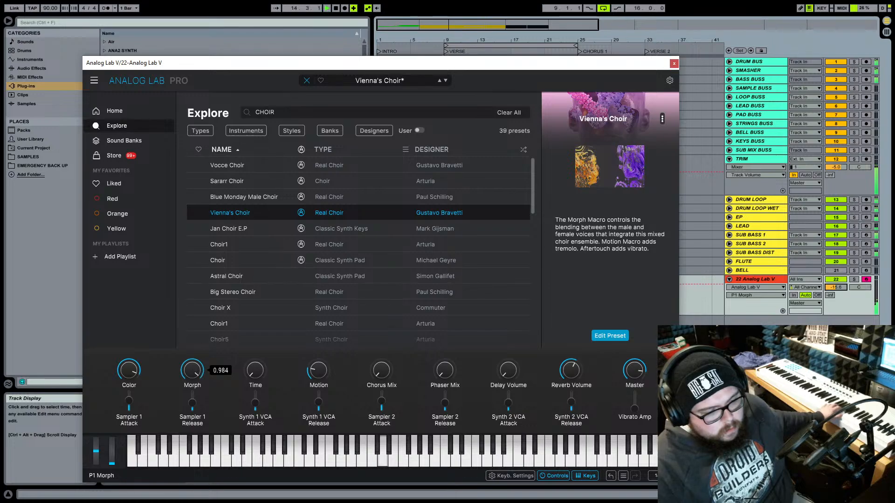
{"action": "left_click", "coordinate": [204, 383]}
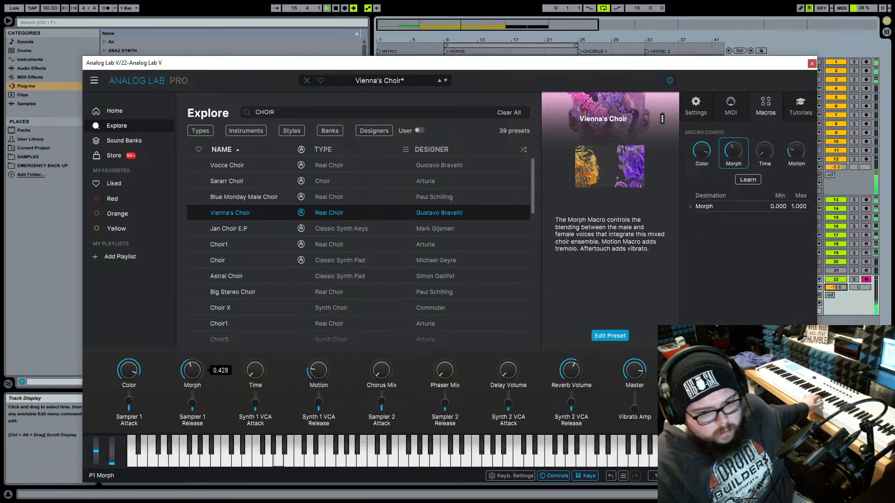
{"action": "left_click_drag", "start_coordinate": [197, 379], "coordinate": [197, 379]}
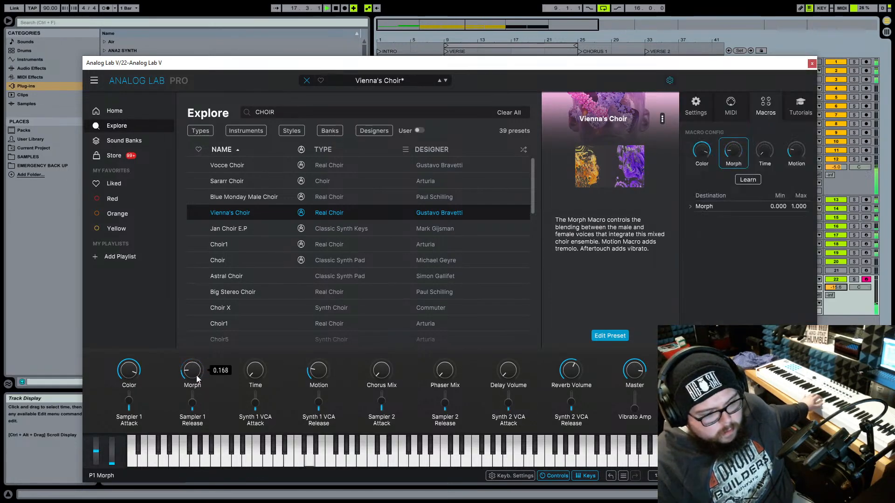
- Audition the Jan Choir E.P and Choir1 presets and show the instrument's global settings
{"action": "left_click", "coordinate": [347, 227]}
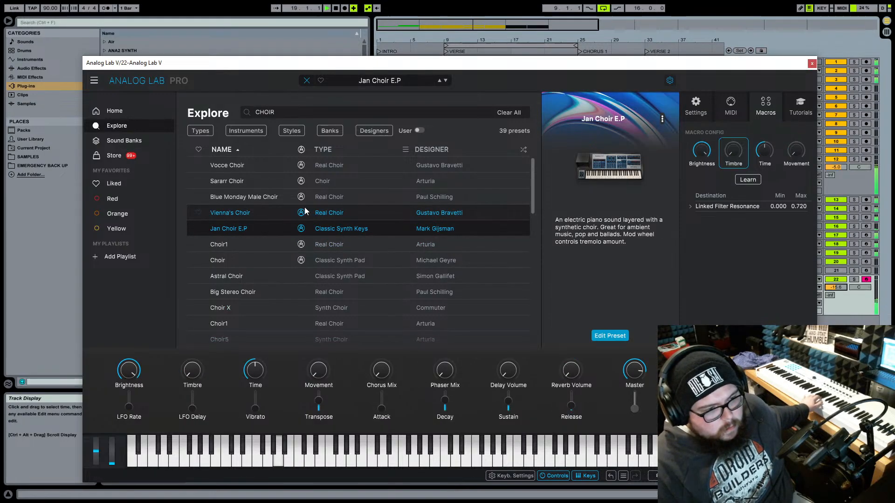
{"action": "left_click", "coordinate": [335, 259]}
{"action": "left_click", "coordinate": [335, 250]}
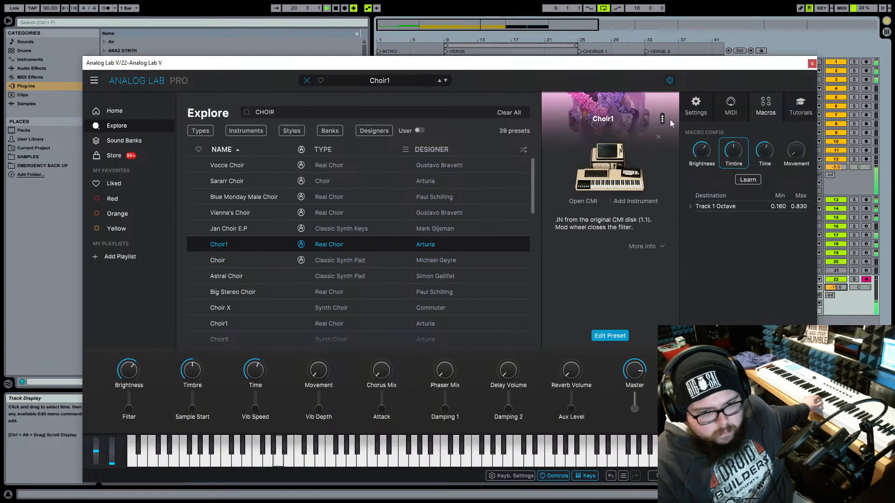
{"action": "left_click", "coordinate": [697, 106]}
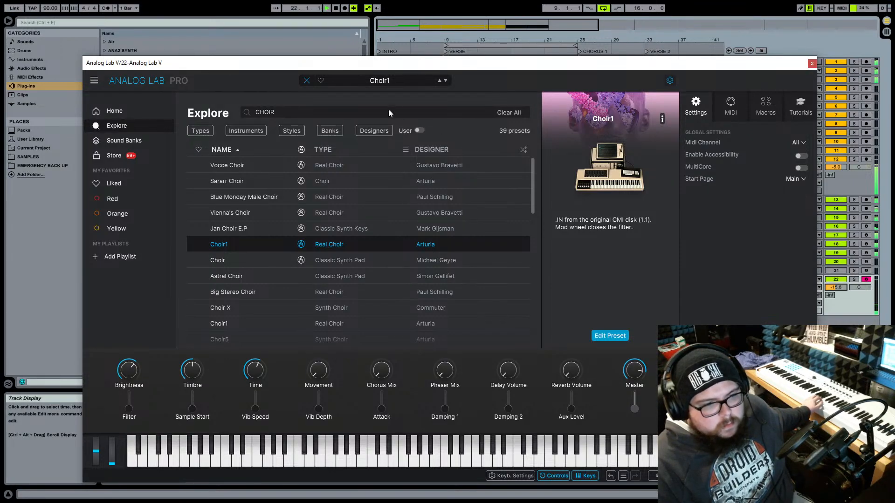
- Audition the Astral Choir, Big Stereo Choir, Choir X and second Choir1 presets
{"action": "left_click", "coordinate": [333, 276]}
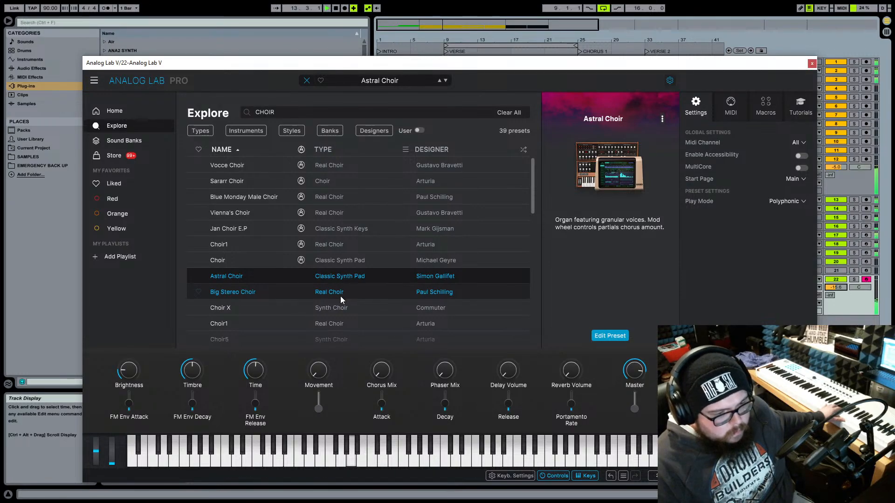
{"action": "left_click", "coordinate": [341, 295]}
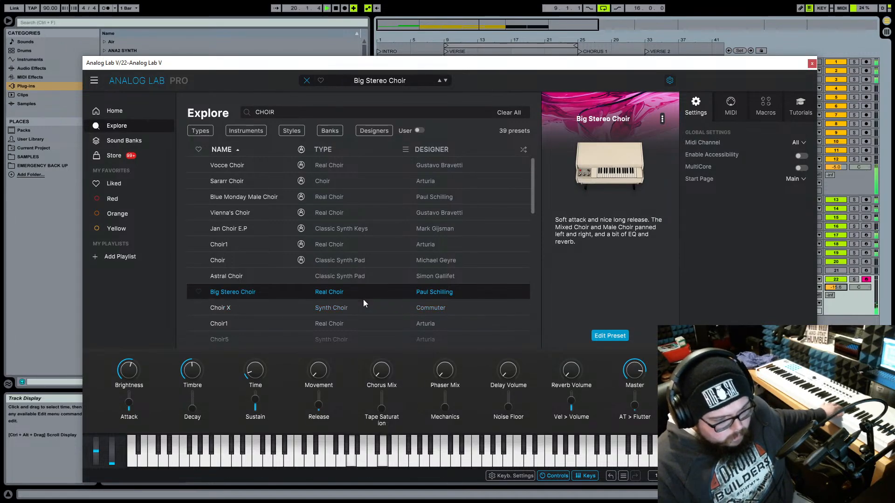
{"action": "left_click", "coordinate": [351, 306]}
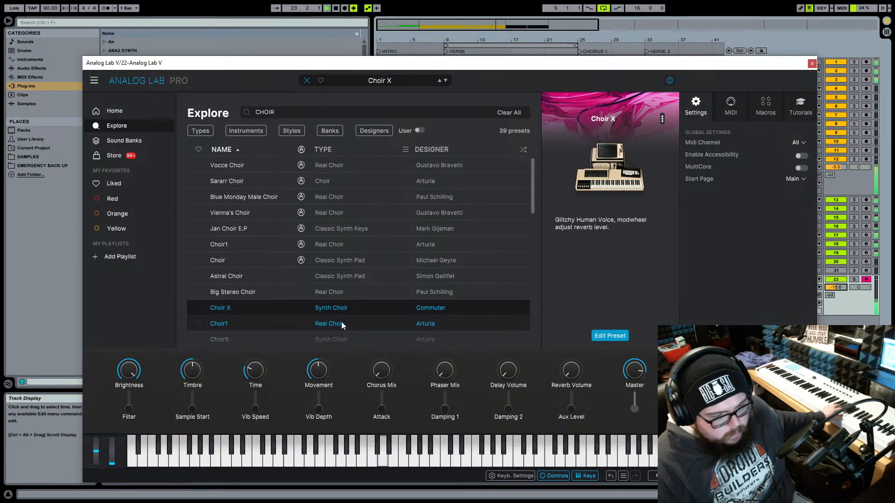
{"action": "left_click", "coordinate": [342, 322]}
- Audition both Choir5 presets and Chunting Choir, and hide the instrument's settings
{"action": "scroll", "coordinate": [349, 317], "scroll_direction": "down", "scroll_amount": 3}
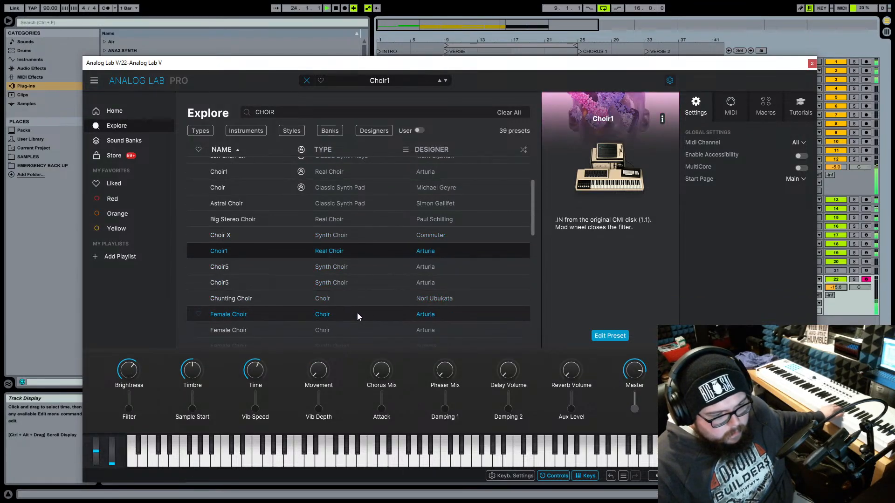
{"action": "left_click", "coordinate": [348, 273]}
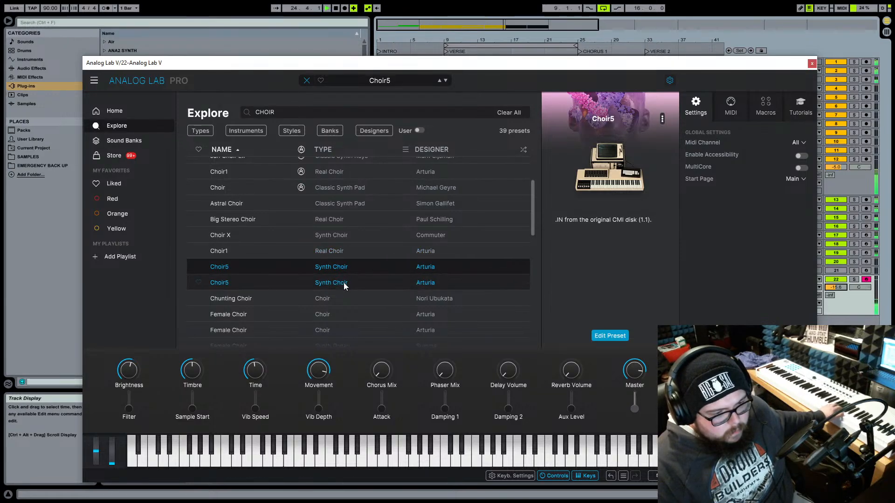
{"action": "left_click", "coordinate": [343, 283]}
{"action": "left_click", "coordinate": [334, 300]}
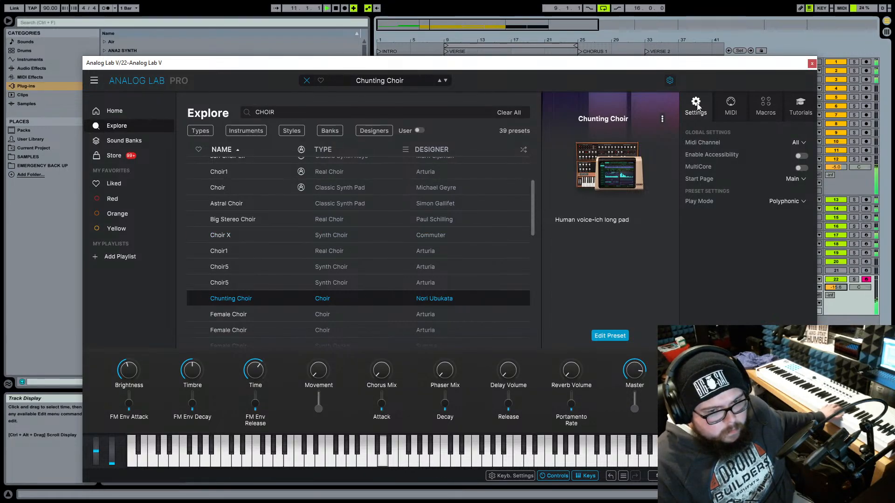
{"action": "left_click", "coordinate": [669, 81]}
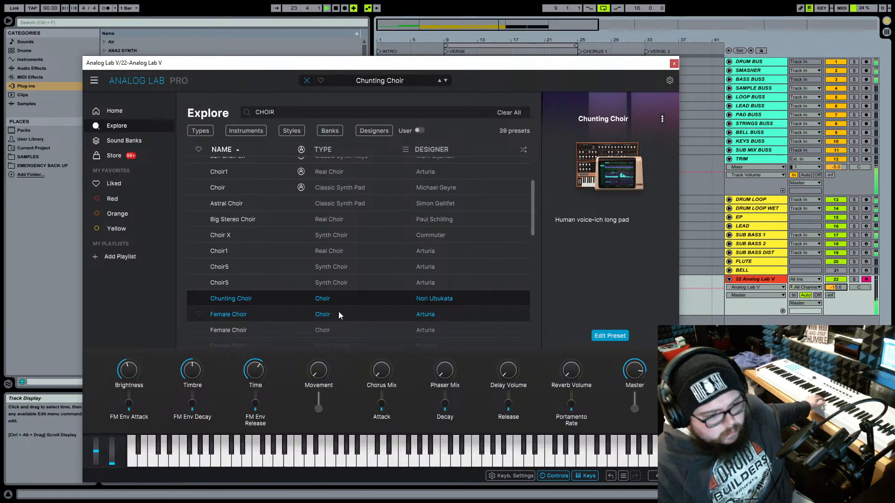
- Audition the Female Choir, Inchoiring, OMG Choir, Space Choir and Voices and Strings presets
{"action": "left_click", "coordinate": [339, 329]}
{"action": "scroll", "coordinate": [340, 312], "scroll_direction": "down", "scroll_amount": 2}
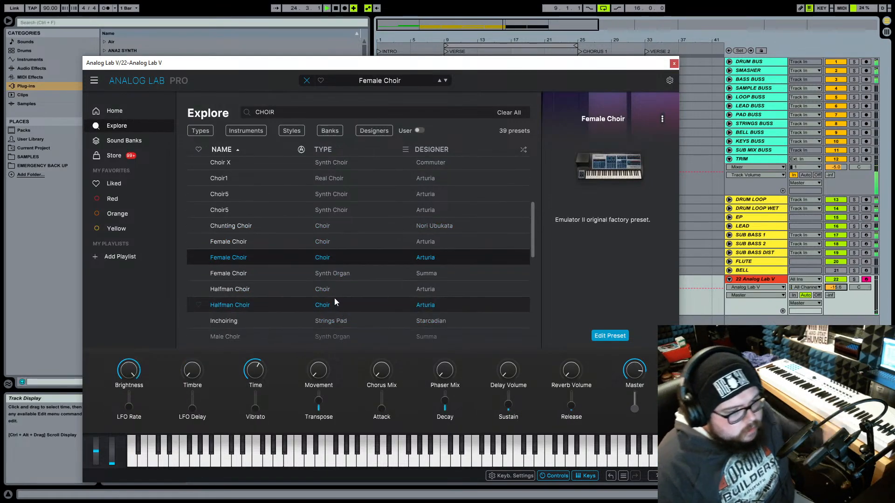
{"action": "scroll", "coordinate": [343, 294], "scroll_direction": "down", "scroll_amount": 2}
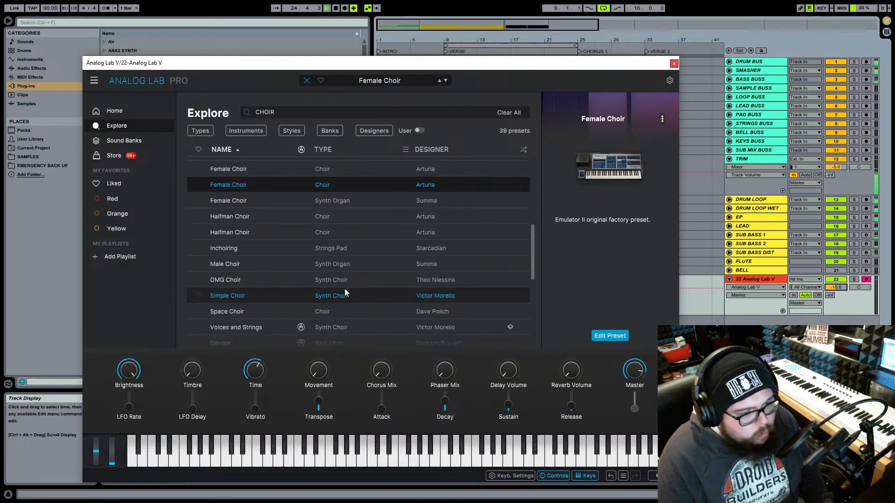
{"action": "left_click", "coordinate": [355, 254]}
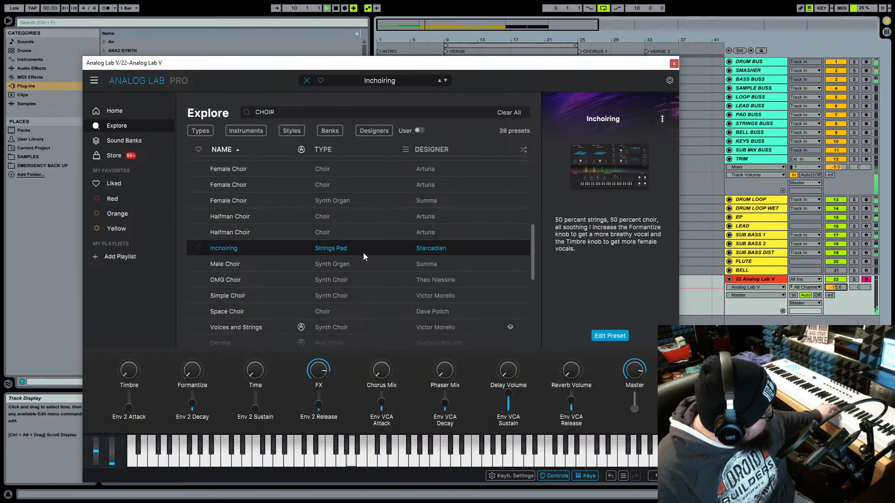
{"action": "left_click", "coordinate": [358, 279]}
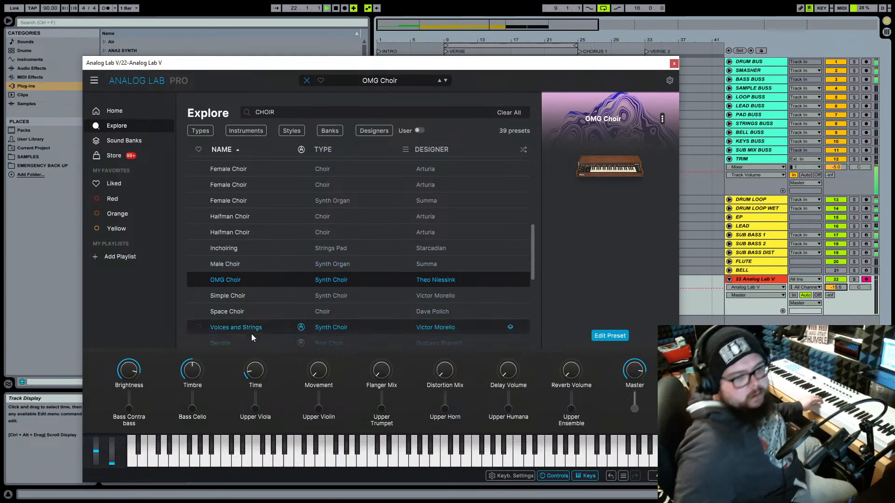
{"action": "left_click", "coordinate": [259, 311]}
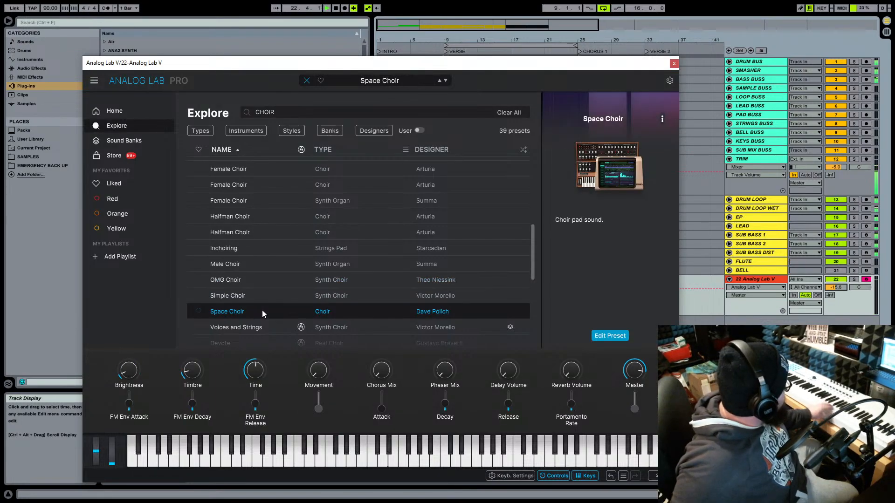
{"action": "scroll", "coordinate": [304, 318], "scroll_direction": "down", "scroll_amount": 3}
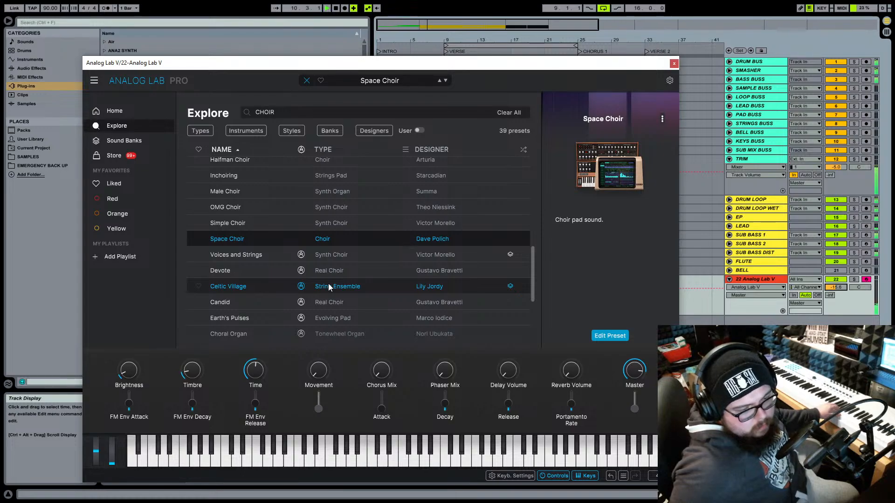
{"action": "left_click", "coordinate": [331, 257]}
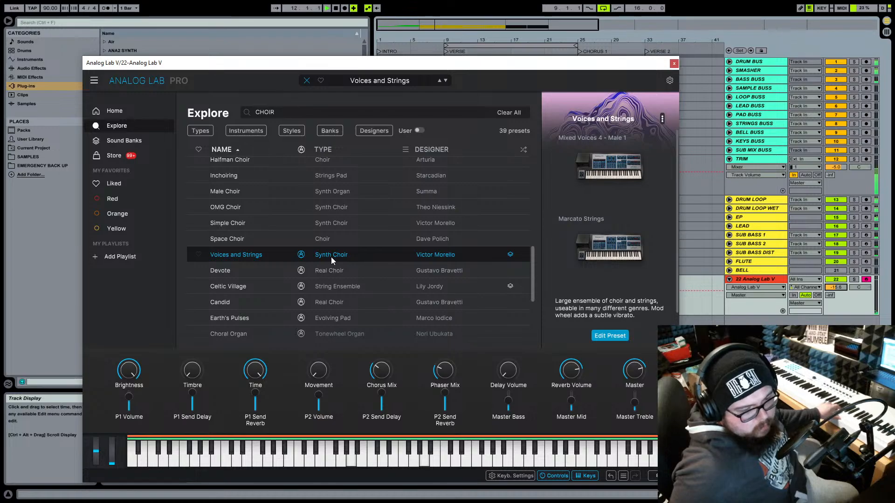
- Load the Devote choir preset and close the instrument window
{"action": "left_click", "coordinate": [330, 273]}
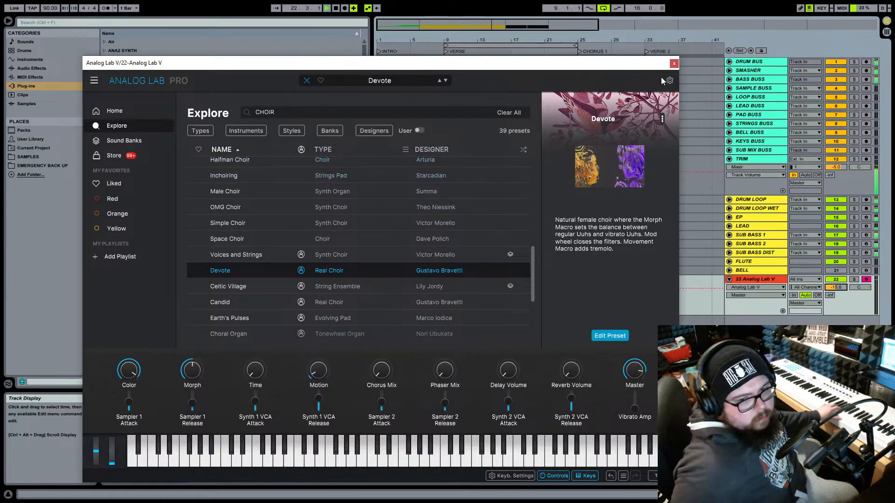
{"action": "left_click", "coordinate": [674, 64]}
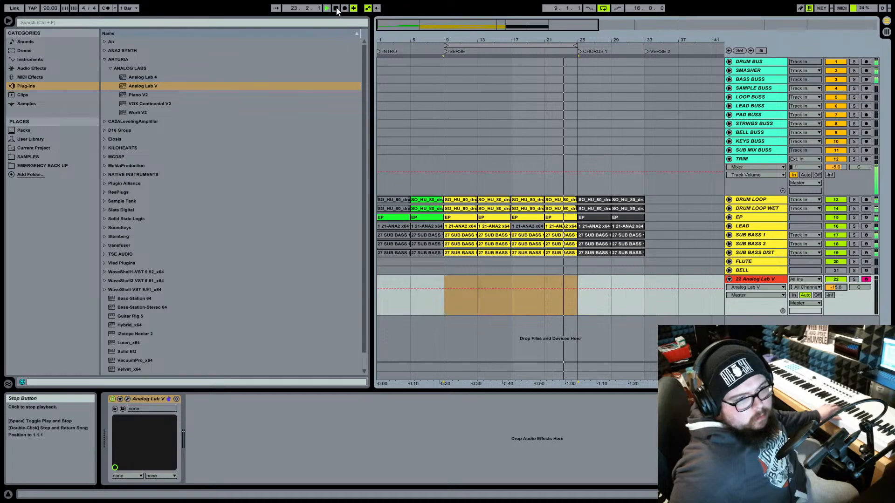
- Record a choir part on the Analog Lab V track over the verse's second half, from bar 17 to bar 25
{"action": "left_click", "coordinate": [510, 306]}
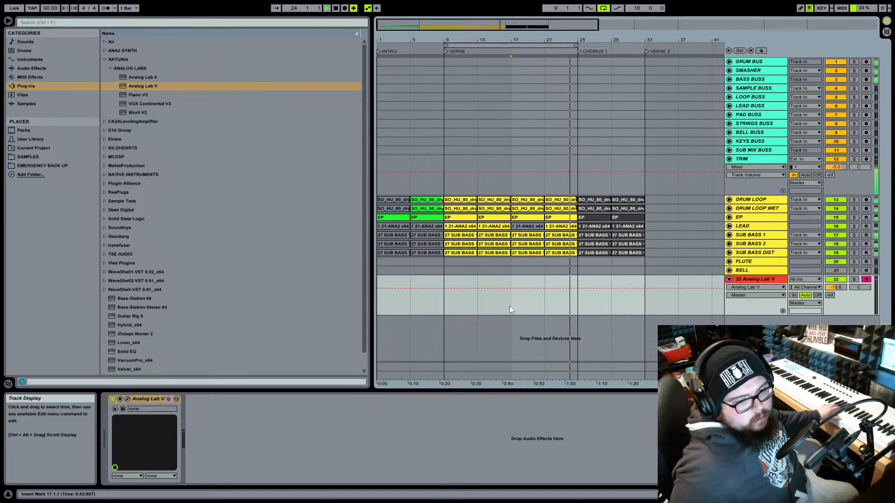
{"action": "left_click", "coordinate": [345, 8]}
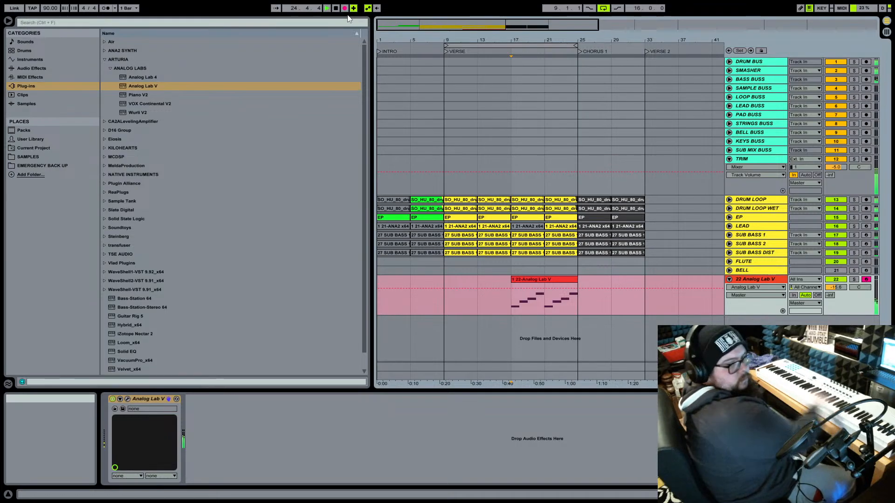
{"action": "key", "text": "space"}
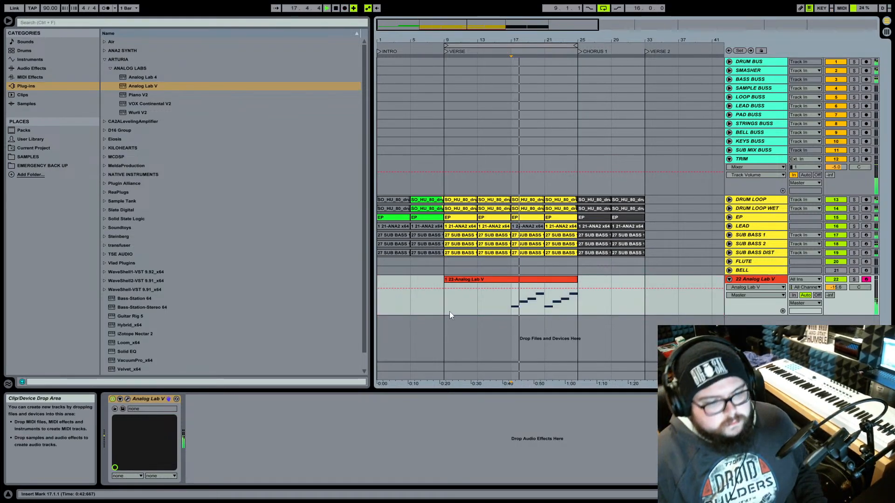
- Trim the start of the recorded choir clip to bar 17 and consolidate it
{"action": "left_click_drag", "start_coordinate": [444, 283], "coordinate": [524, 289]}
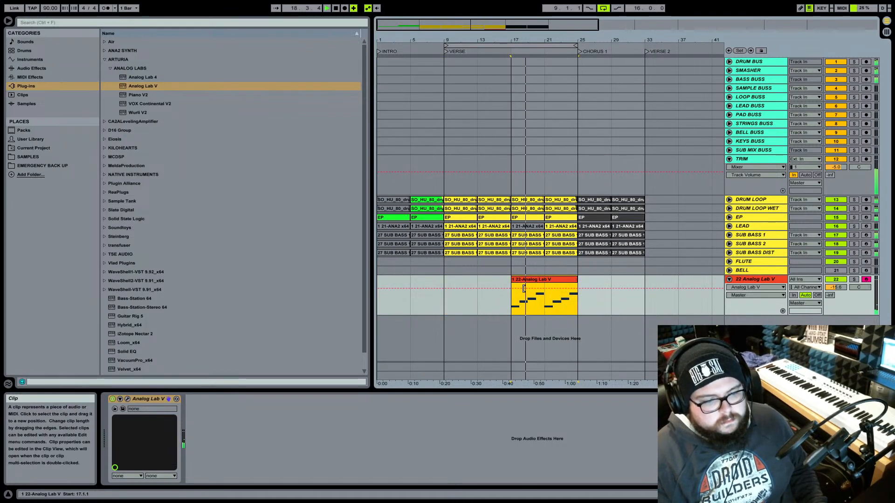
{"action": "right_click", "coordinate": [530, 278]}
{"action": "left_click", "coordinate": [567, 353]}
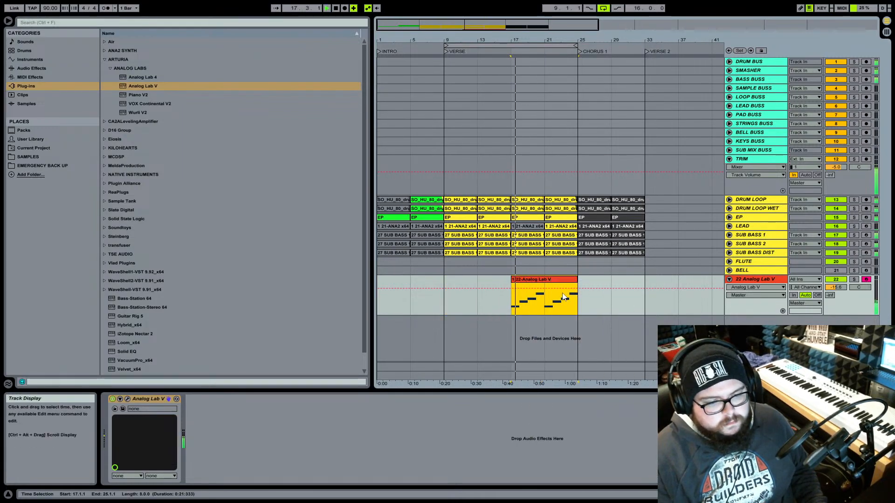
- Quantize all the notes in the recorded choir clip and return to the device view
{"action": "double_click", "coordinate": [564, 297]}
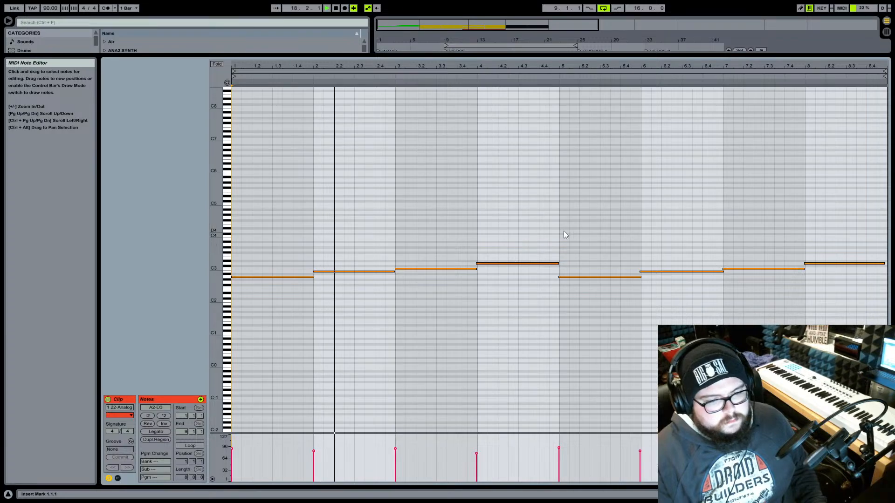
{"action": "key", "text": "ctrl+a"}
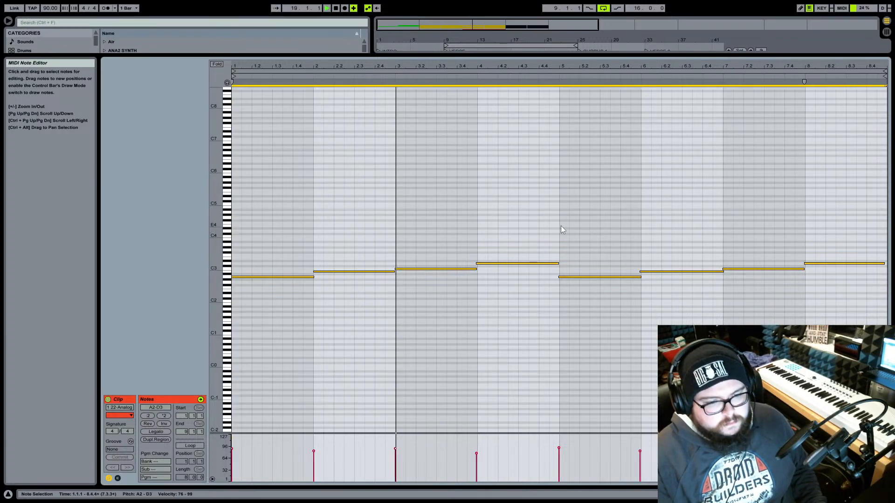
{"action": "right_click", "coordinate": [561, 225]}
{"action": "left_click", "coordinate": [567, 240]}
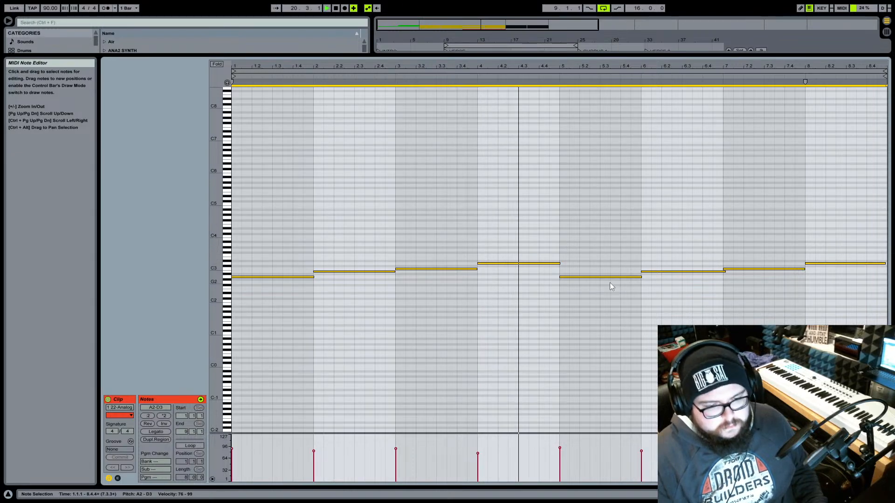
{"action": "left_click", "coordinate": [841, 495]}
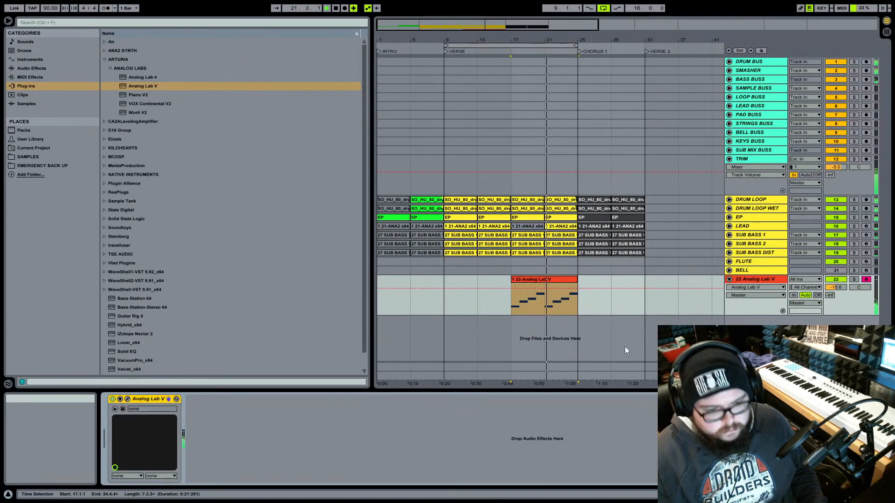
- Rename the Analog Lab V track CHOIR and reduce its height in the arrangement
{"action": "key", "text": "ctrl+r"}
{"action": "type", "text": "C"}
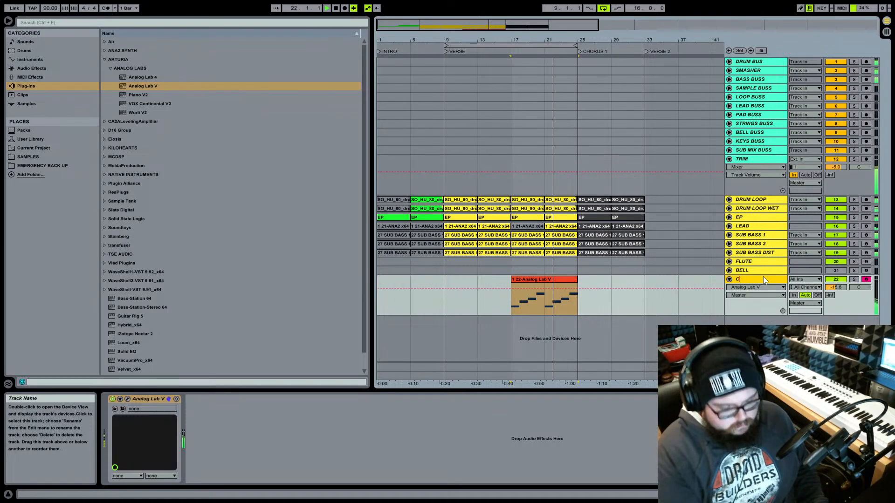
{"action": "type", "text": "HOIR"}
{"action": "key", "text": "Return"}
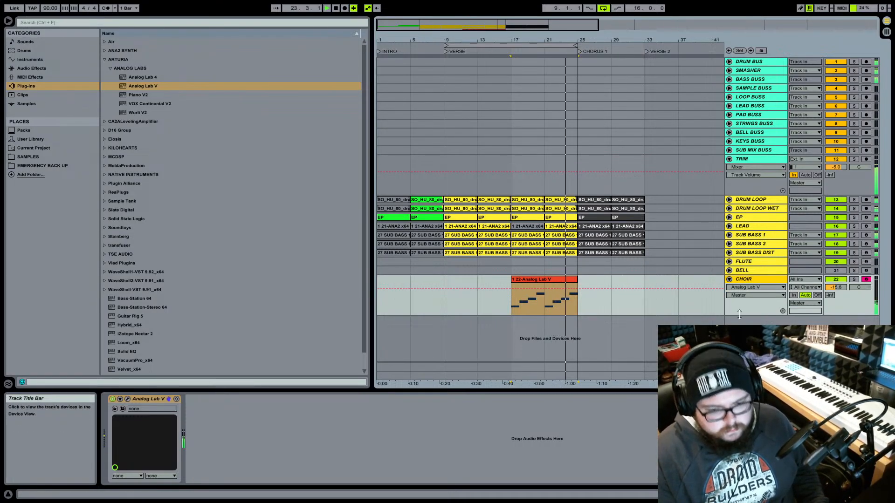
{"action": "left_click_drag", "start_coordinate": [740, 315], "coordinate": [739, 300]}
- Move the choir clip to Chorus 1 at bar 25, then extend the loop to bar 33 and play from the chorus
{"action": "left_click_drag", "start_coordinate": [532, 279], "coordinate": [596, 282]}
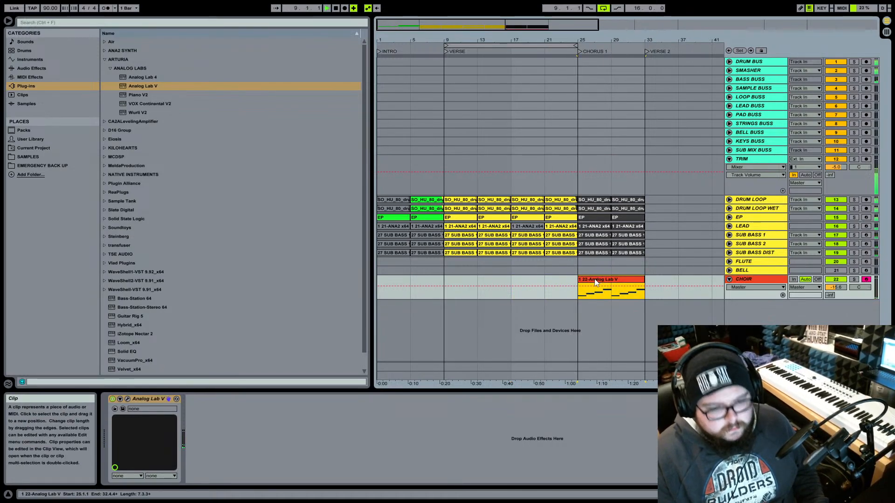
{"action": "key", "text": "space"}
{"action": "left_click_drag", "start_coordinate": [578, 46], "coordinate": [639, 49]}
{"action": "left_click", "coordinate": [580, 50]}
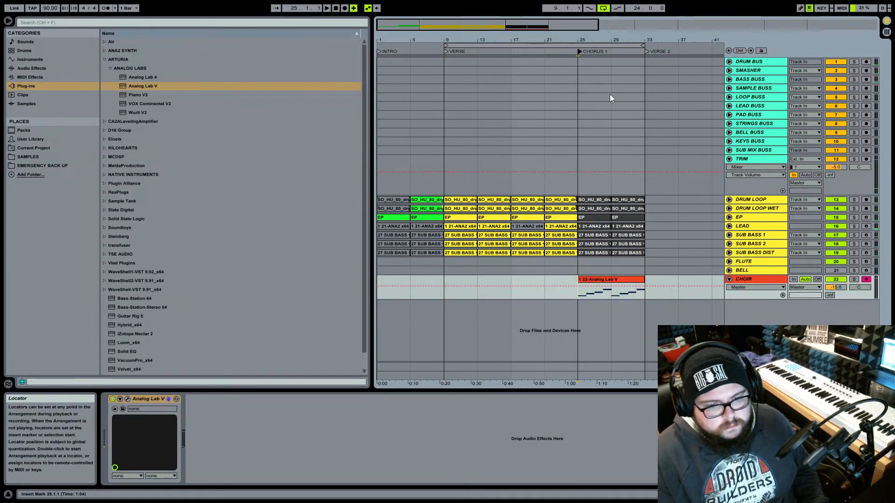
{"action": "key", "text": "space"}
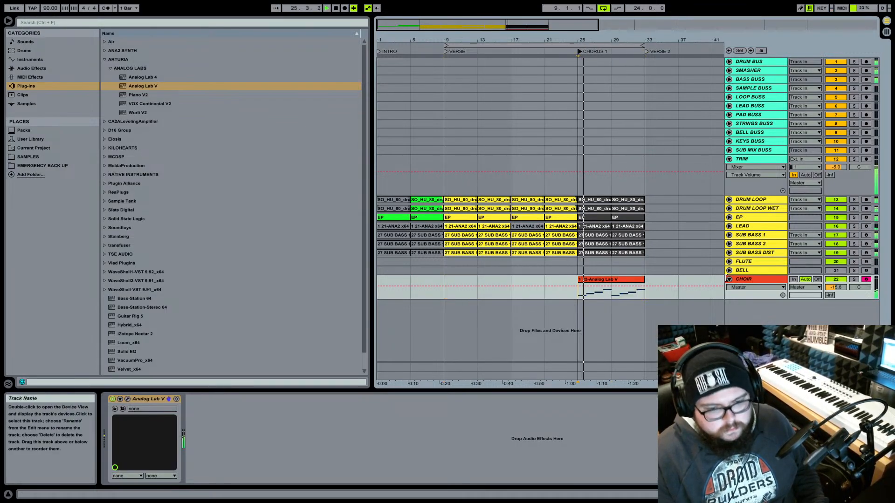
- Arm the BELL track and load the Frosty the Snowbell preset from the Bells category in its ANA2 synth
{"action": "left_click", "coordinate": [773, 270]}
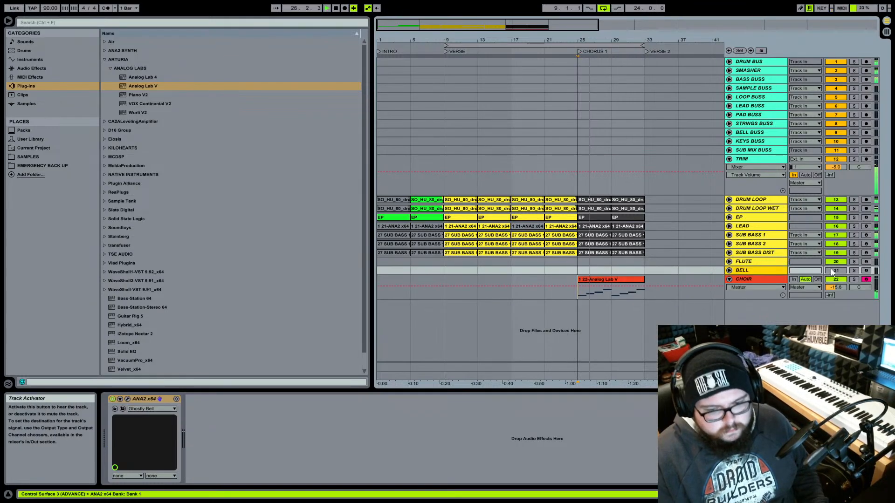
{"action": "left_click", "coordinate": [867, 271]}
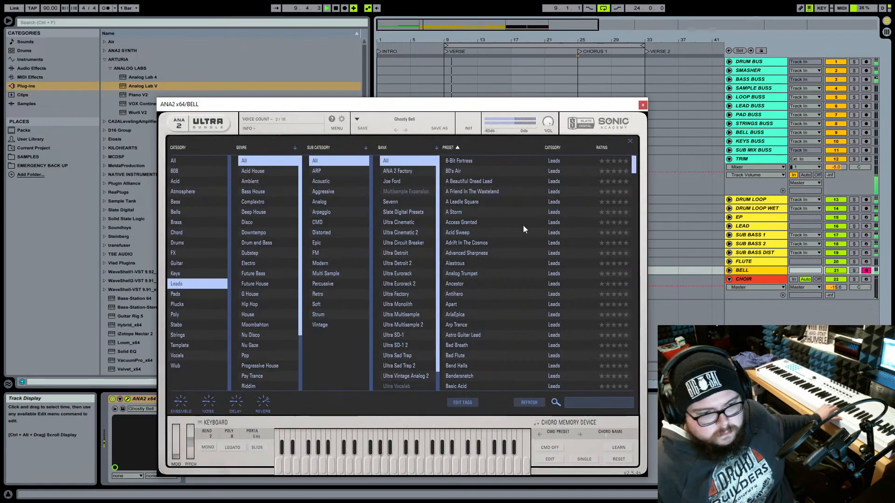
{"action": "left_click", "coordinate": [183, 214]}
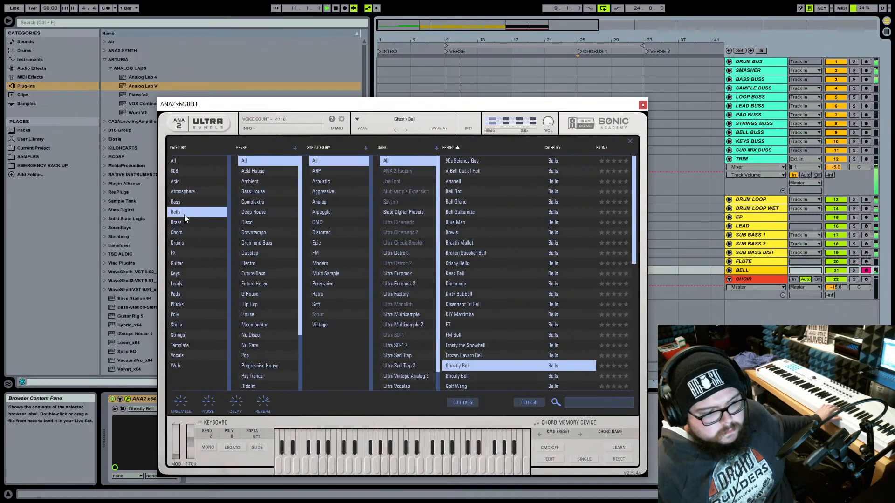
{"action": "left_click", "coordinate": [478, 347]}
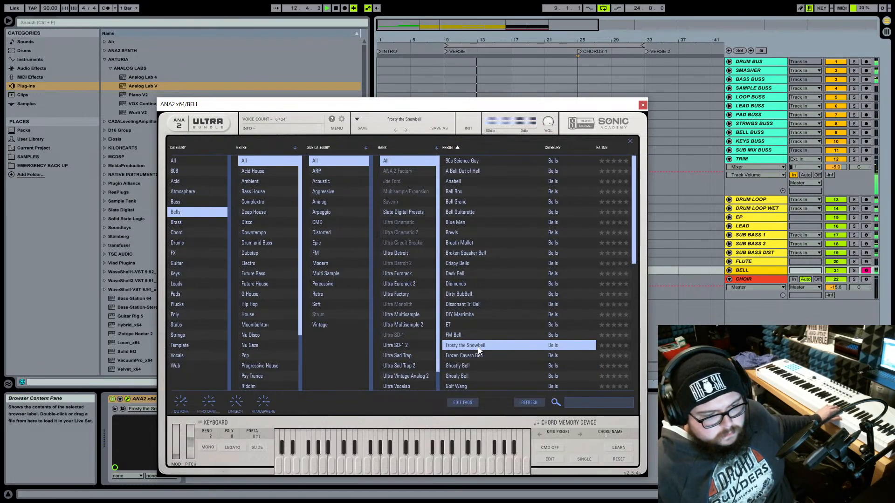
{"action": "left_click", "coordinate": [643, 104]}
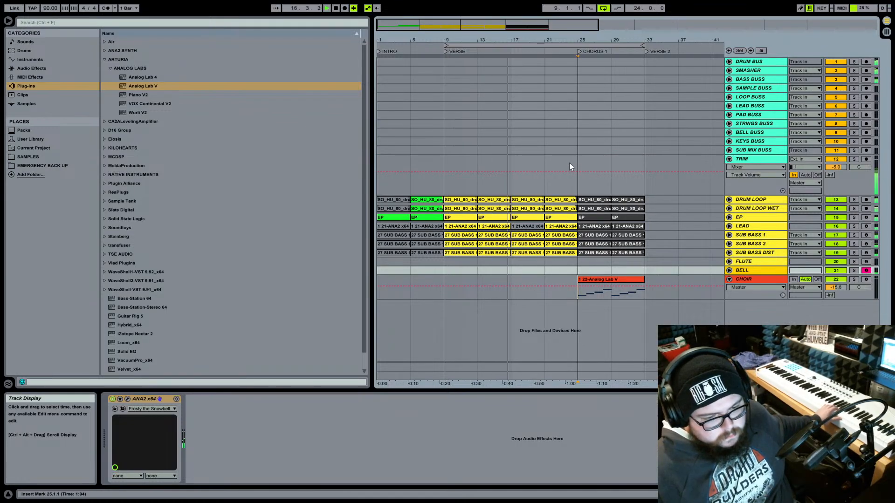
- Try to record a bell part on the BELL track from the verse start at bar 9
{"action": "left_click", "coordinate": [337, 10]}
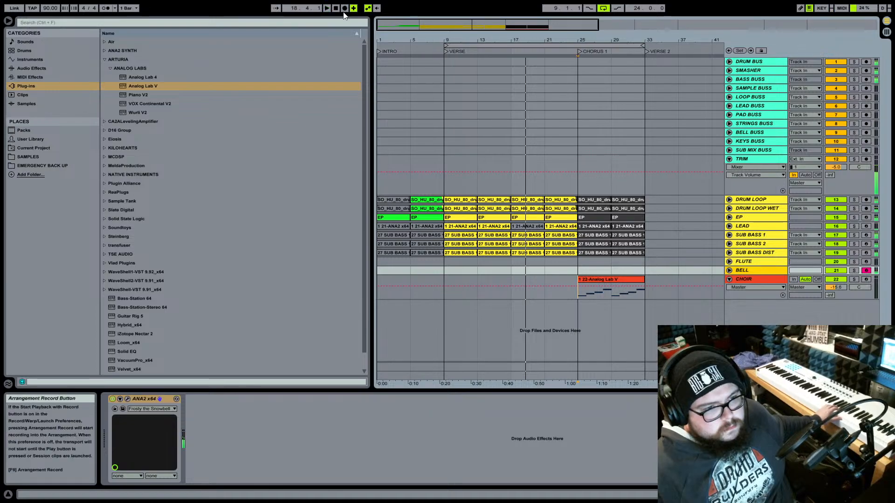
{"action": "left_click", "coordinate": [344, 10]}
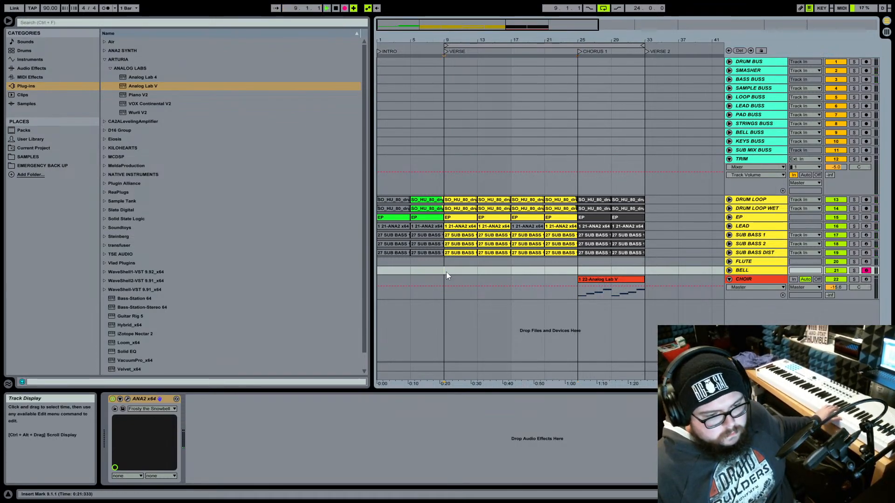
{"action": "left_click", "coordinate": [335, 9]}
{"action": "left_click", "coordinate": [327, 9]}
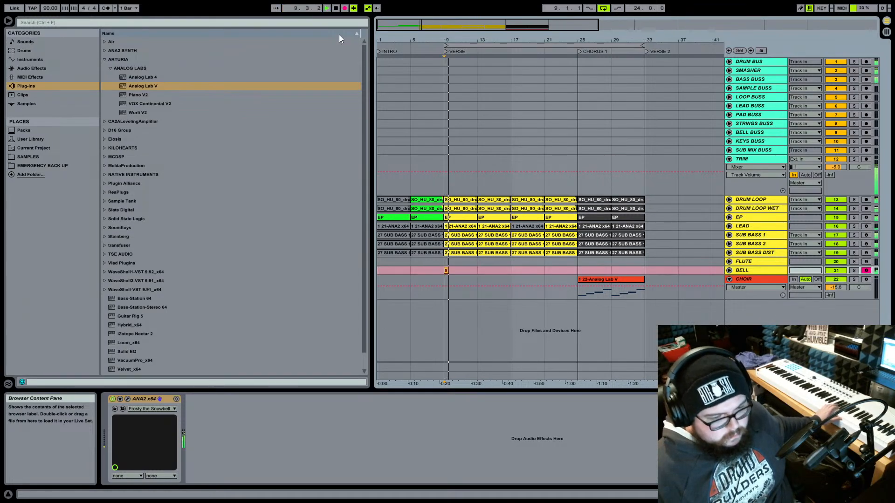
- Turn on the metronome, record a new bell take from bar 9, and extend its clip to the verse's end at bar 25
{"action": "left_click", "coordinate": [105, 9]}
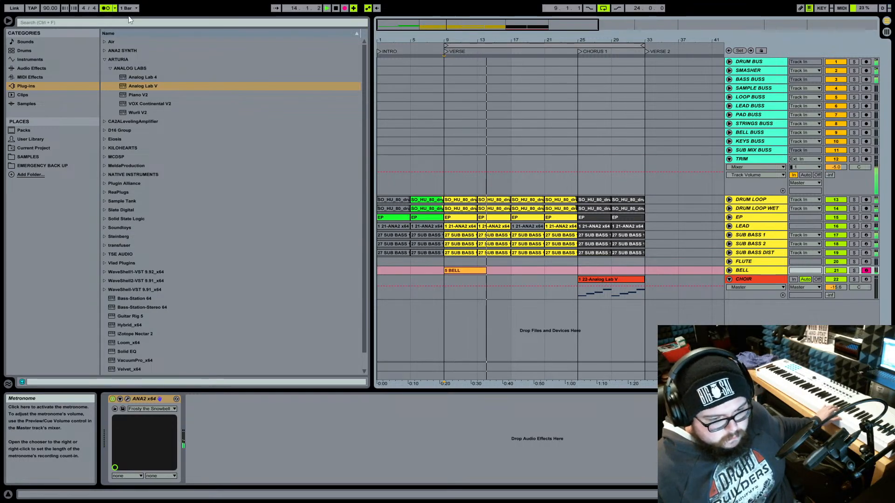
{"action": "left_click", "coordinate": [336, 8]}
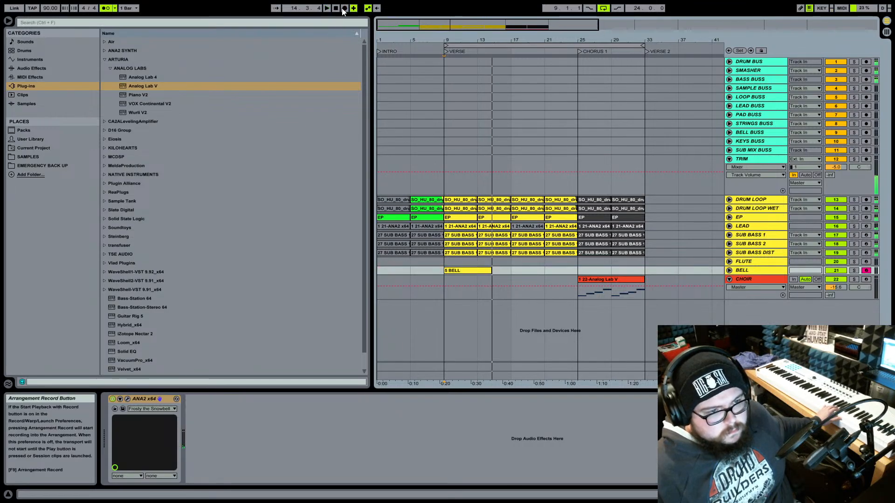
{"action": "left_click", "coordinate": [345, 10]}
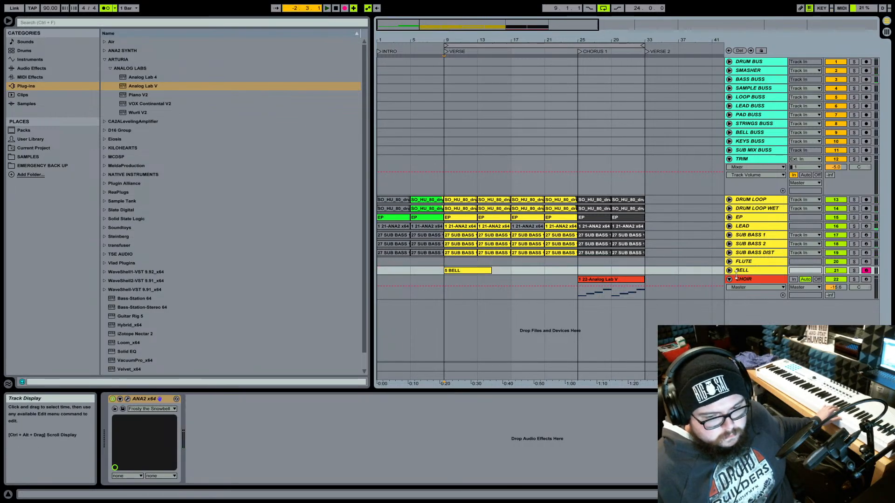
{"action": "left_click", "coordinate": [729, 270]}
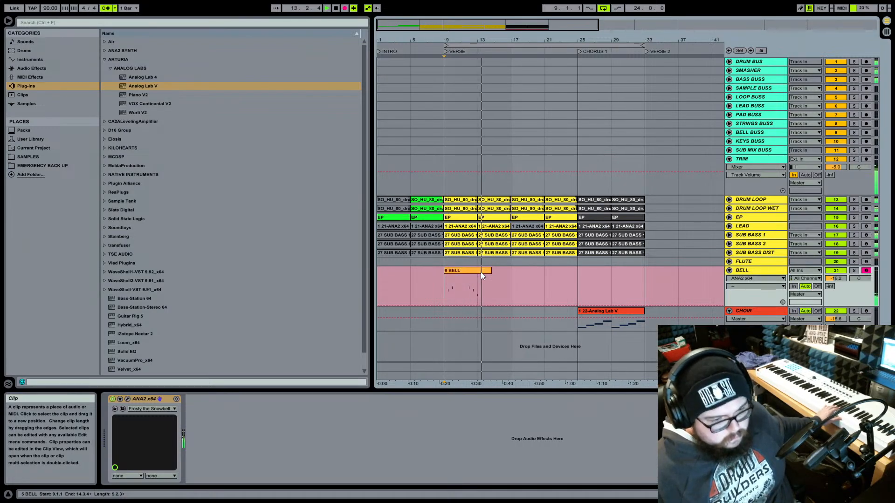
{"action": "left_click_drag", "start_coordinate": [450, 40], "coordinate": [389, 41]}
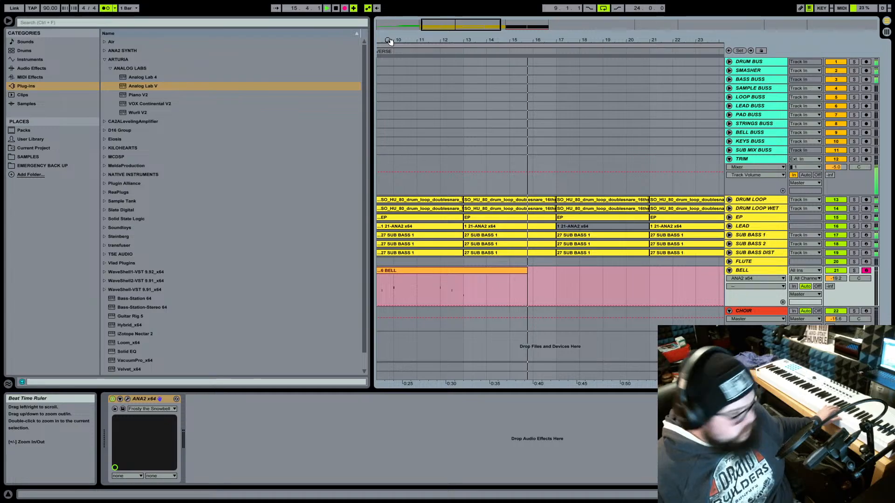
{"action": "left_click", "coordinate": [345, 8]}
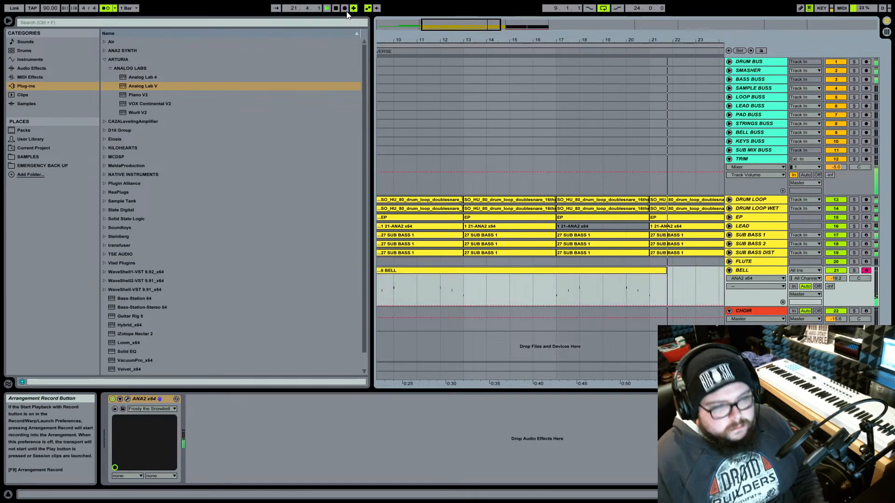
{"action": "left_click_drag", "start_coordinate": [610, 40], "coordinate": [610, 27]}
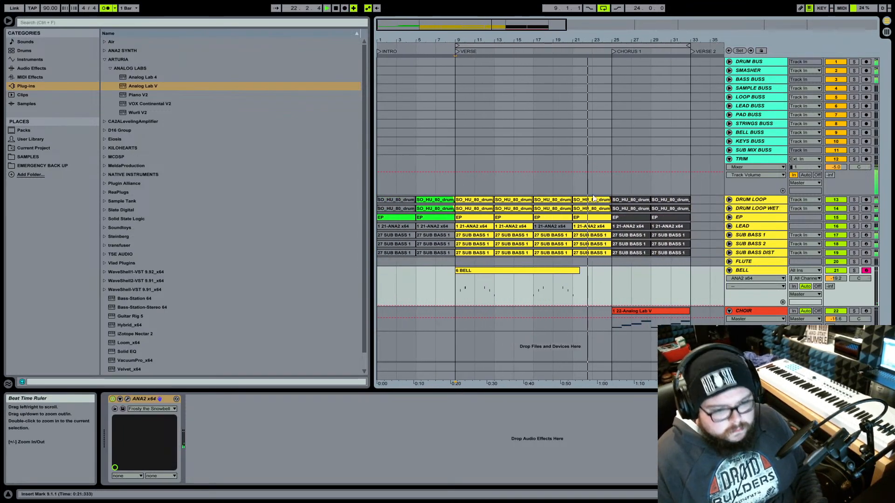
{"action": "left_click_drag", "start_coordinate": [580, 272], "coordinate": [612, 273]}
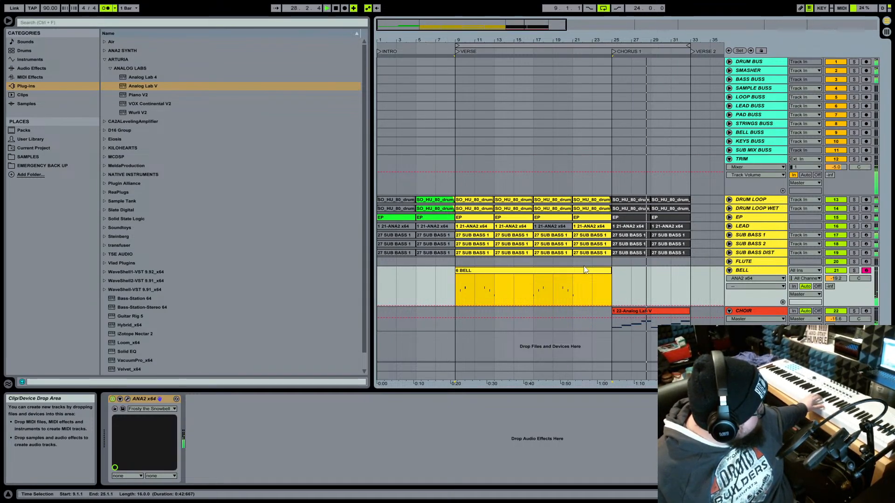
- Set the loop to bars 25 to 33 and record a bell part over Chorus 1 on the BELL track
{"action": "left_click", "coordinate": [617, 290]}
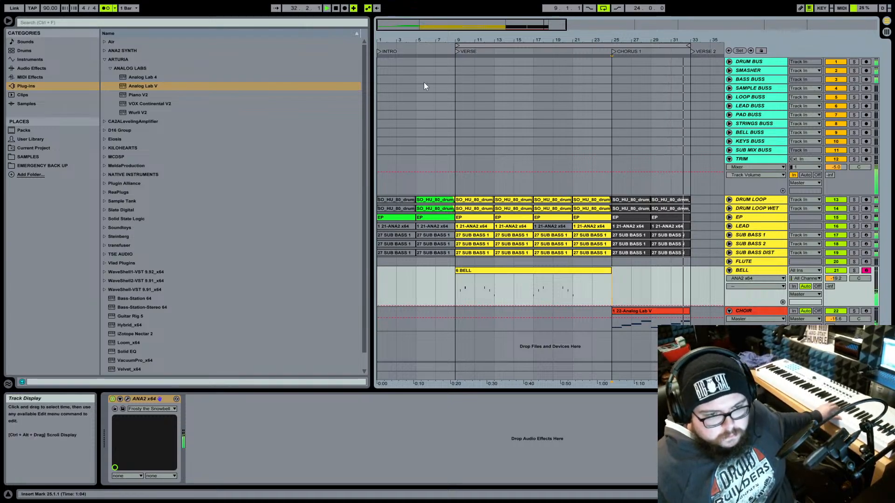
{"action": "mouse_move", "coordinate": [458, 47]}
{"action": "left_mouse_down"}
{"action": "mouse_move", "coordinate": [651, 46]}
{"action": "mouse_move", "coordinate": [612, 47]}
{"action": "left_mouse_up"}
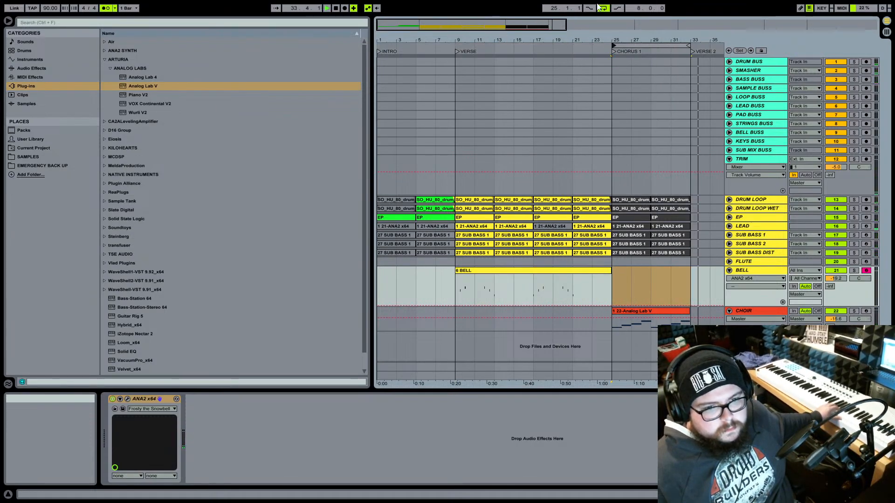
{"action": "left_click", "coordinate": [336, 8]}
{"action": "left_click", "coordinate": [327, 8]}
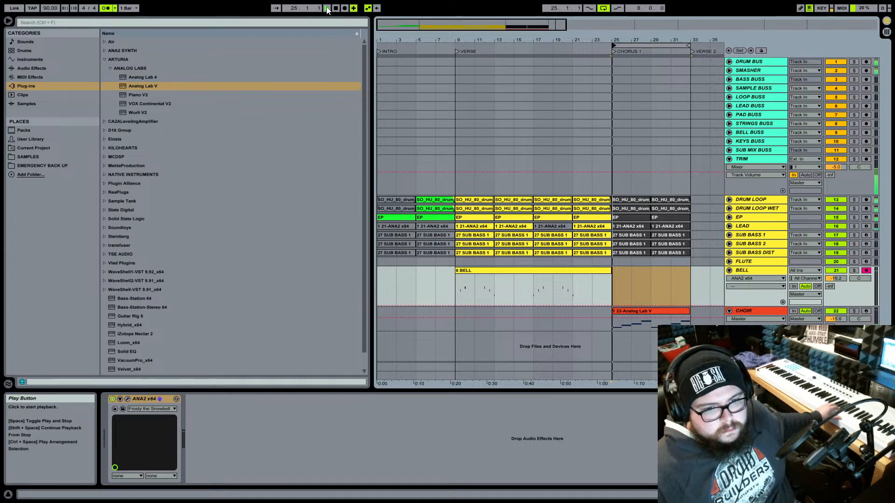
{"action": "left_click", "coordinate": [336, 8]}
{"action": "left_click", "coordinate": [344, 8]}
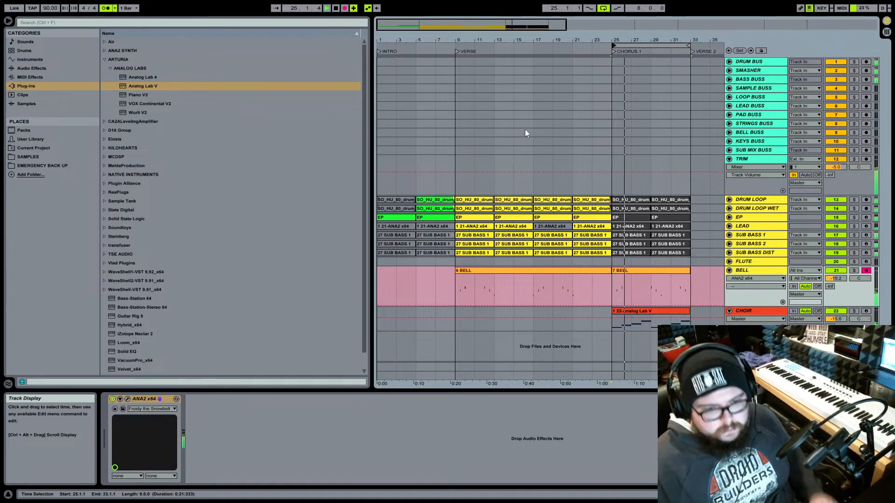
{"action": "key", "text": "space"}
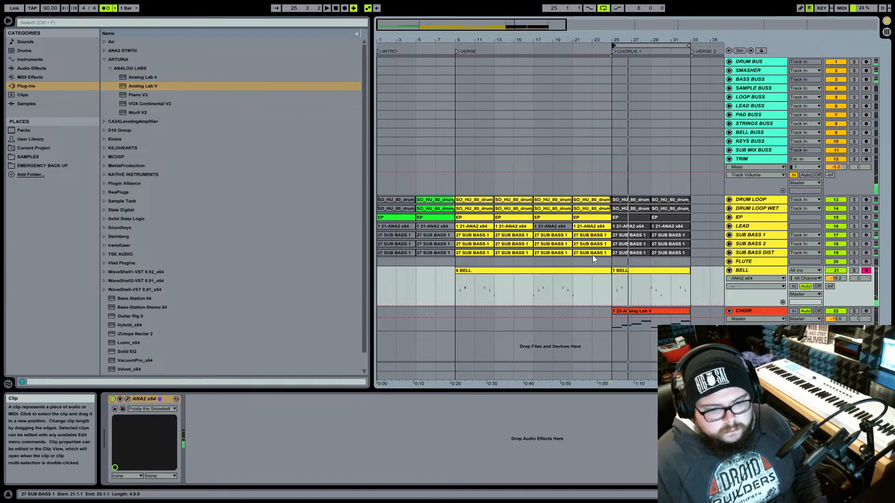
- Transpose all the notes in the Chorus 1 bell clip down to the A1–C2 range and play the chorus
{"action": "left_click", "coordinate": [621, 272]}
{"action": "double_click", "coordinate": [631, 271]}
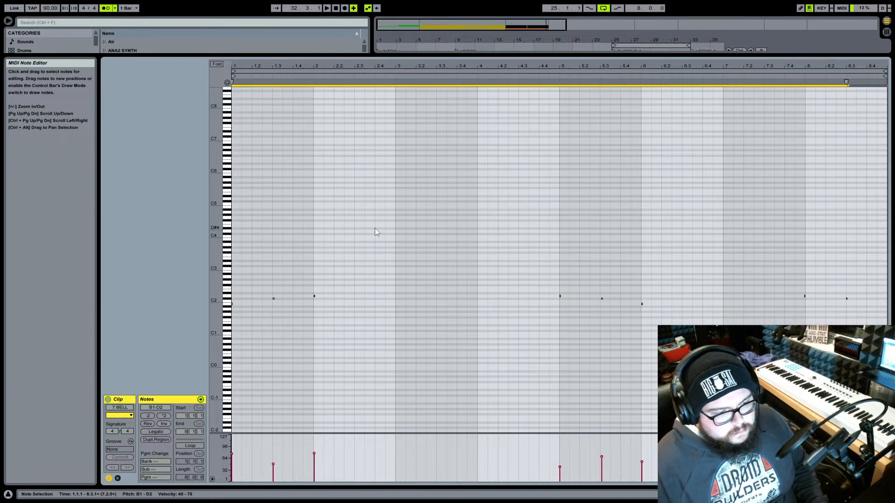
{"action": "key", "text": "space"}
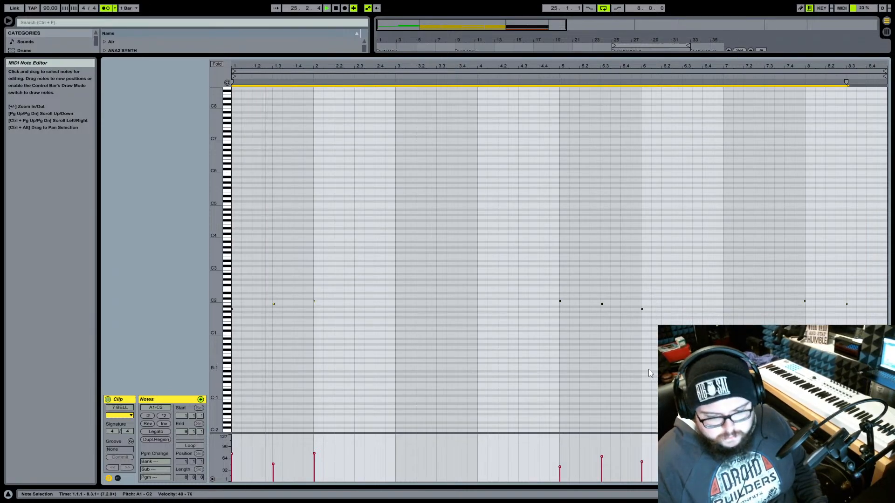
{"action": "left_click", "coordinate": [839, 495]}
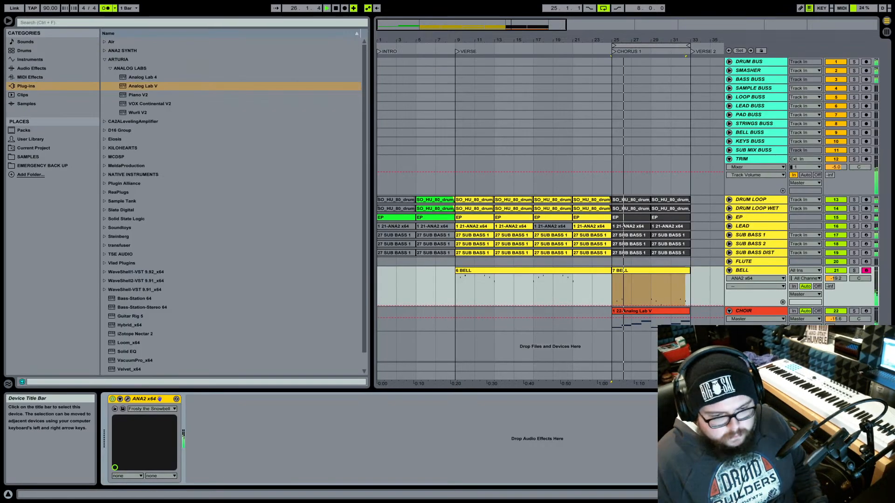
- Quantize the last two notes of the Chorus 1 bell clip
{"action": "left_click", "coordinate": [635, 297]}
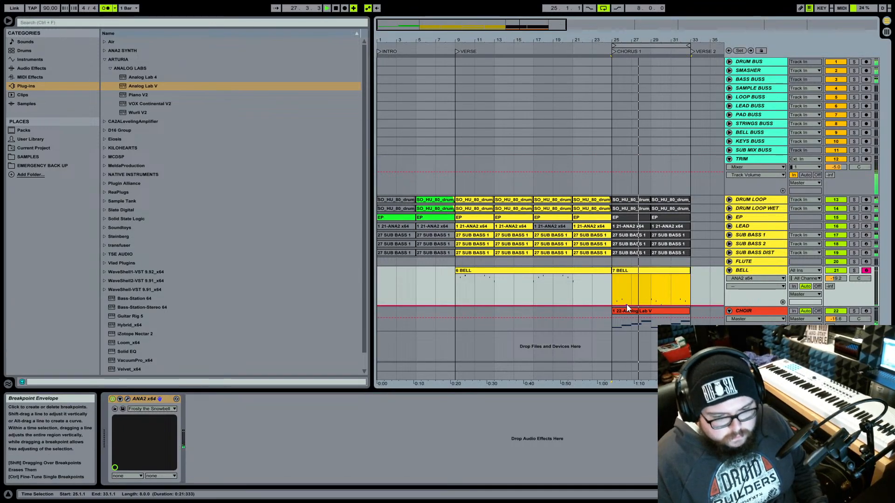
{"action": "double_click", "coordinate": [685, 272]}
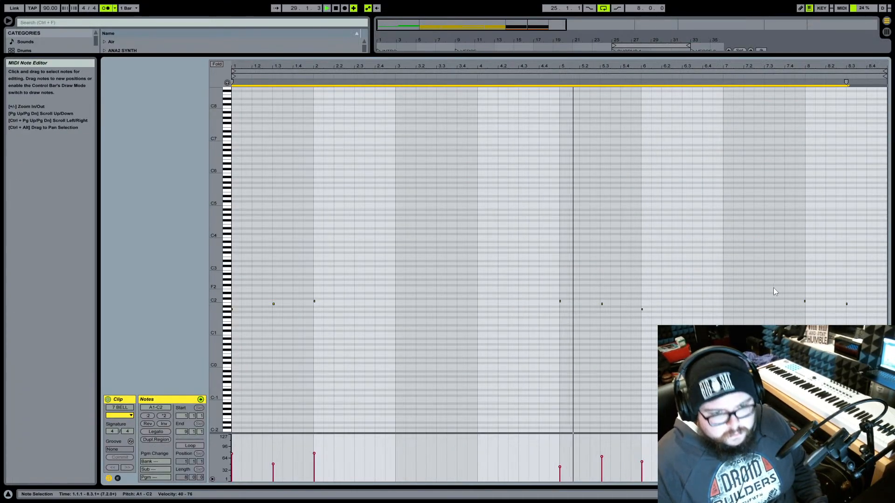
{"action": "left_click_drag", "start_coordinate": [679, 66], "coordinate": [680, 66]}
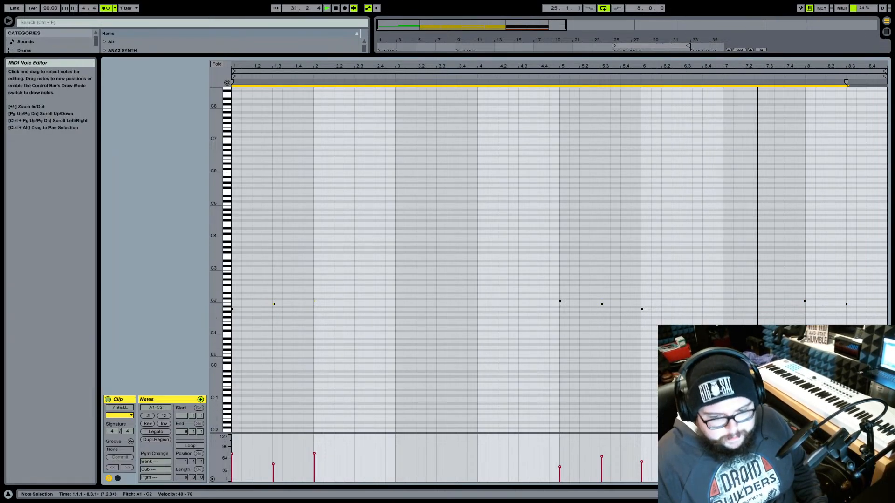
{"action": "left_click_drag", "start_coordinate": [792, 284], "coordinate": [847, 307]}
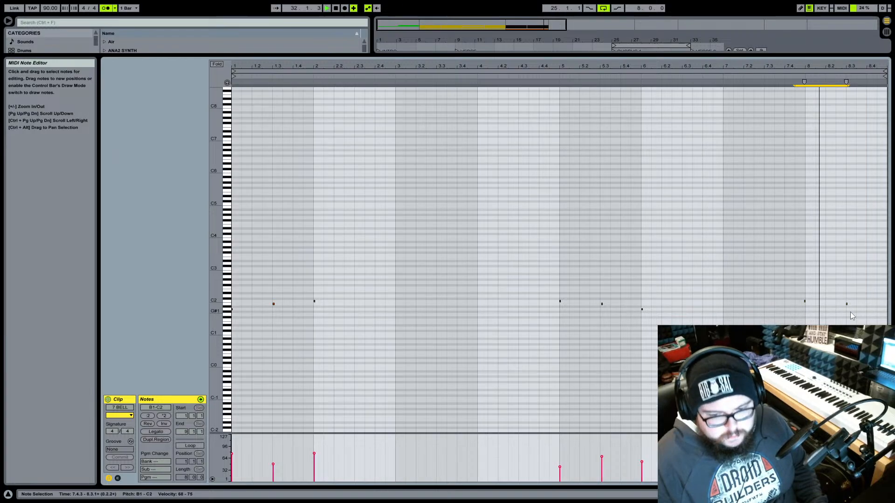
{"action": "right_click", "coordinate": [850, 311]}
{"action": "left_click", "coordinate": [832, 331]}
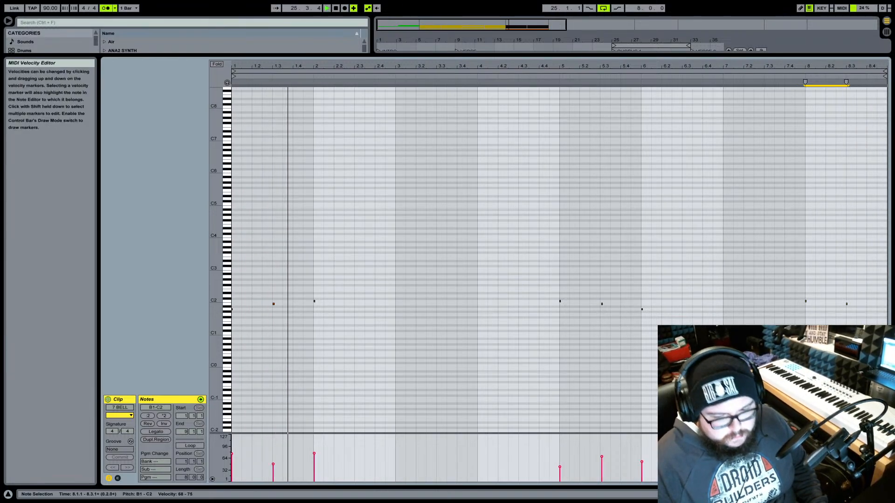
{"action": "left_click", "coordinate": [849, 495]}
{"action": "left_click", "coordinate": [634, 271]}
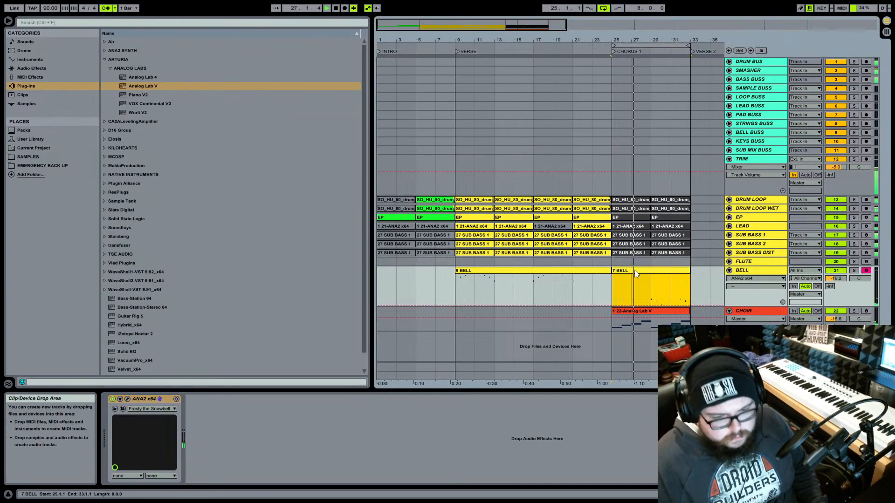
- Unfold and arm the FLUTE track and record a flute part over Chorus 1, bars 25 to 33
{"action": "left_click", "coordinate": [729, 262]}
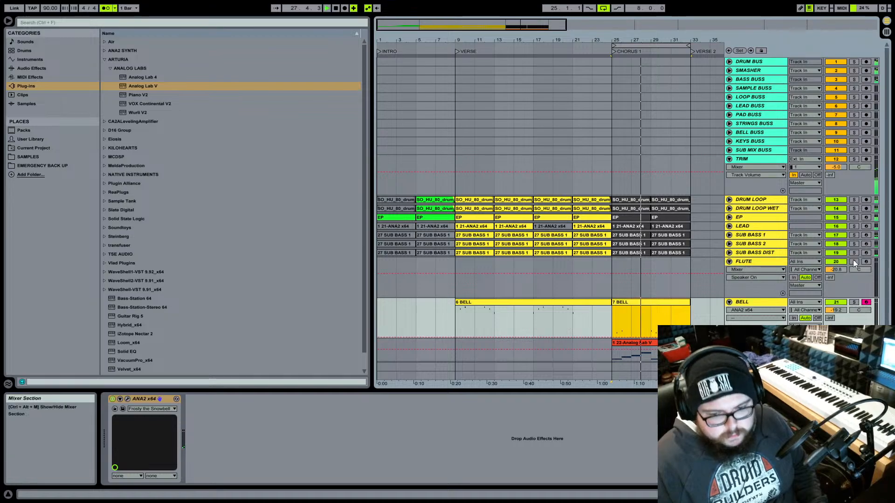
{"action": "left_click", "coordinate": [866, 262]}
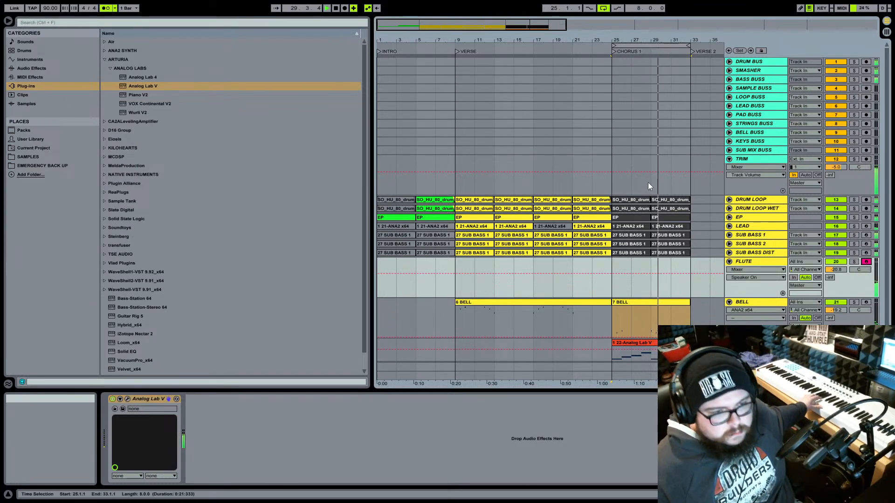
{"action": "left_click", "coordinate": [340, 10]}
{"action": "left_click", "coordinate": [344, 10]}
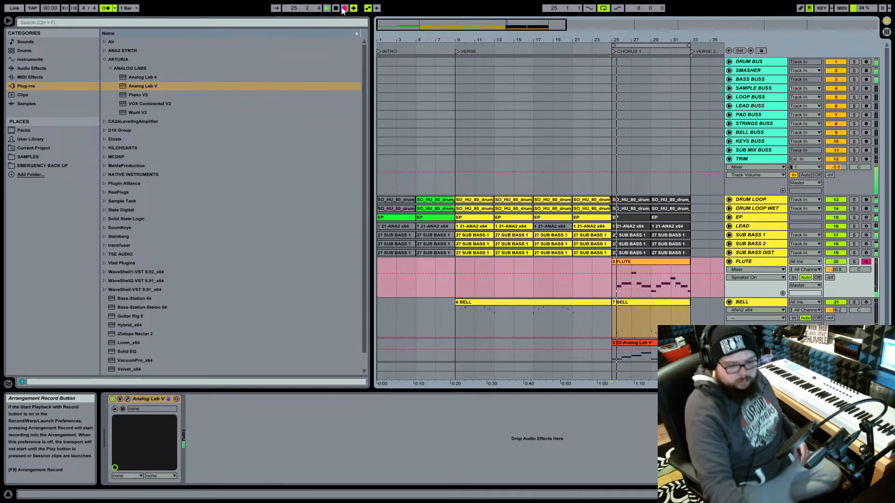
{"action": "left_click", "coordinate": [343, 8]}
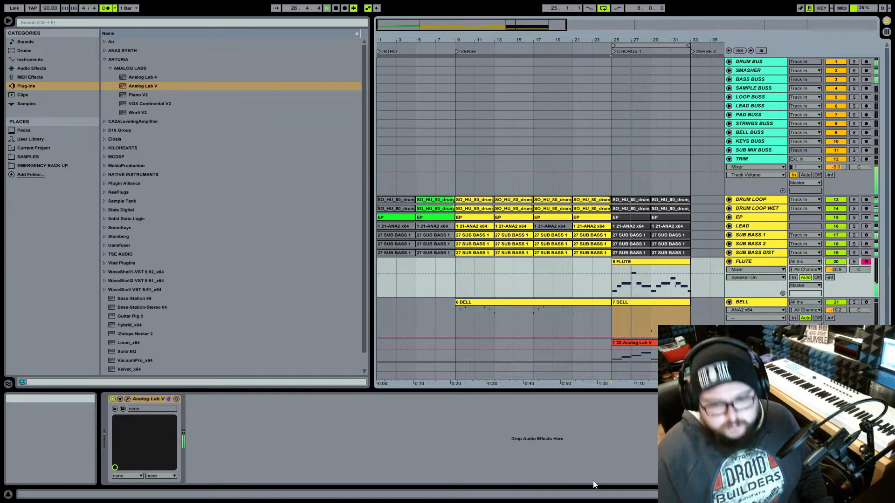
- Delete the stray short B1 note at 7.3.1 from the Chorus 1 flute clip
{"action": "left_click", "coordinate": [836, 270]}
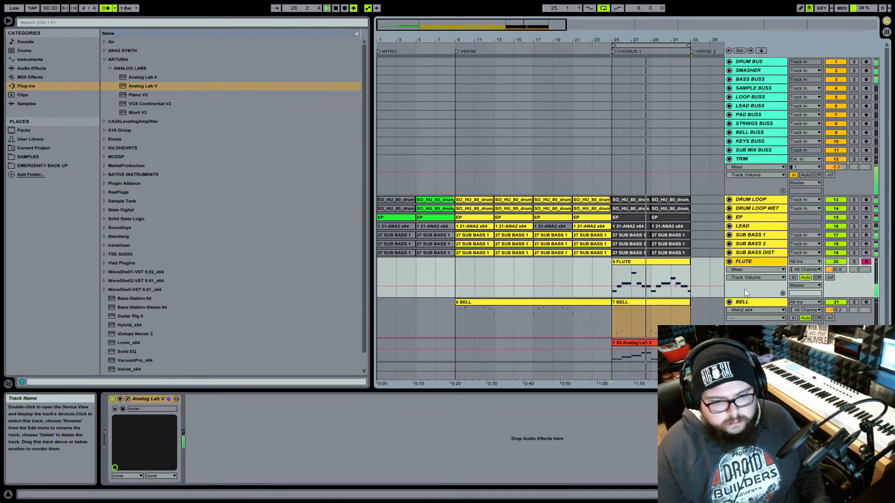
{"action": "left_click_drag", "start_coordinate": [661, 40], "coordinate": [559, 74]}
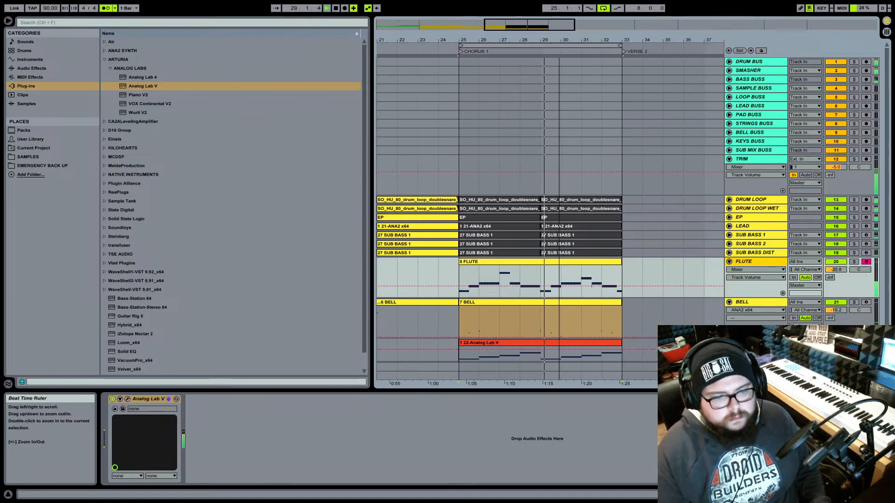
{"action": "double_click", "coordinate": [564, 262]}
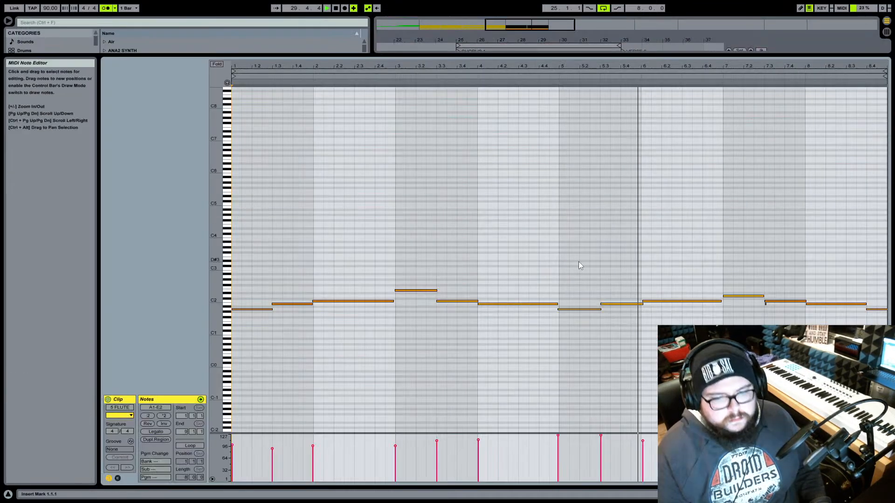
{"action": "left_click", "coordinate": [766, 311]}
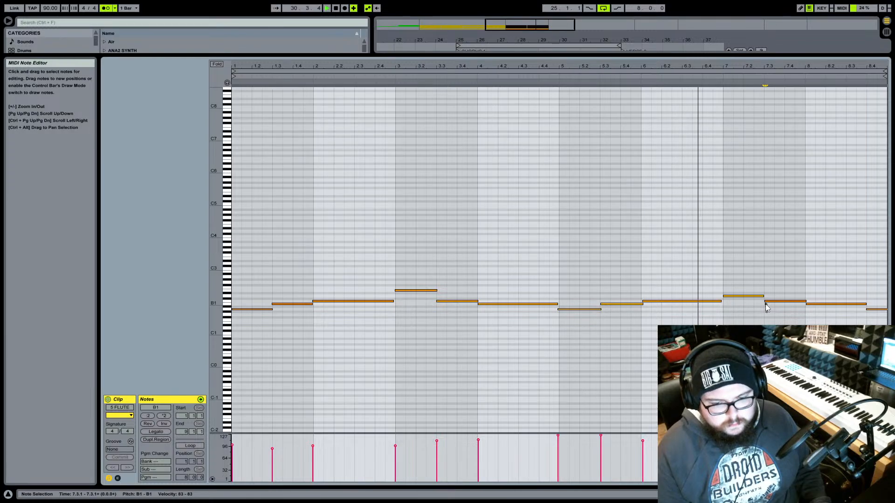
{"action": "key", "text": "Delete"}
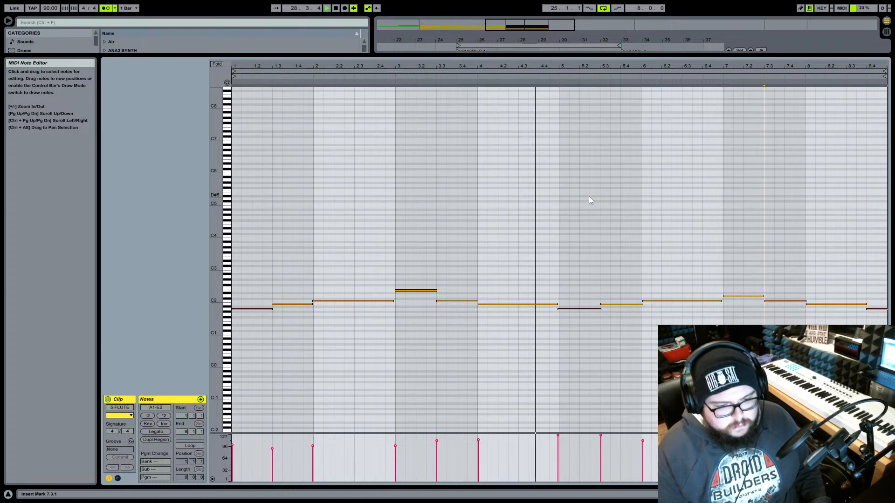
- Quantize all the notes in the Chorus 1 flute clip and return to the arrangement's device view
{"action": "key", "text": "ctrl+a"}
{"action": "right_click", "coordinate": [586, 222]}
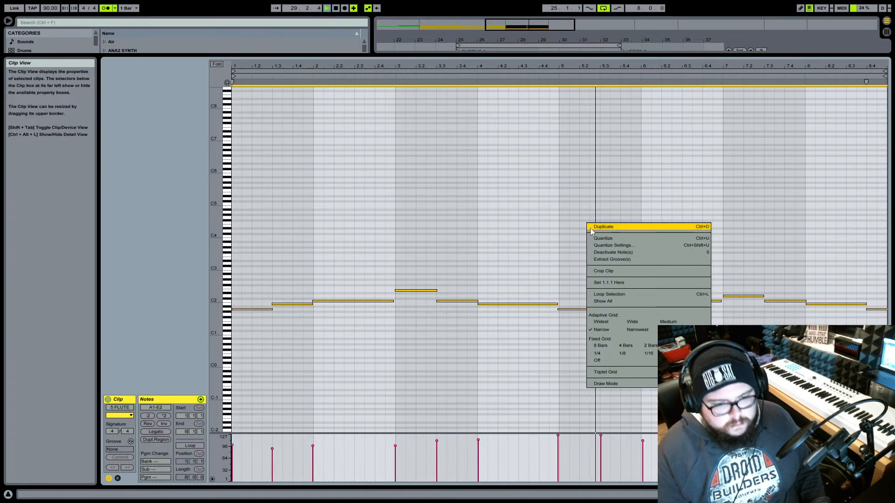
{"action": "left_click", "coordinate": [594, 239]}
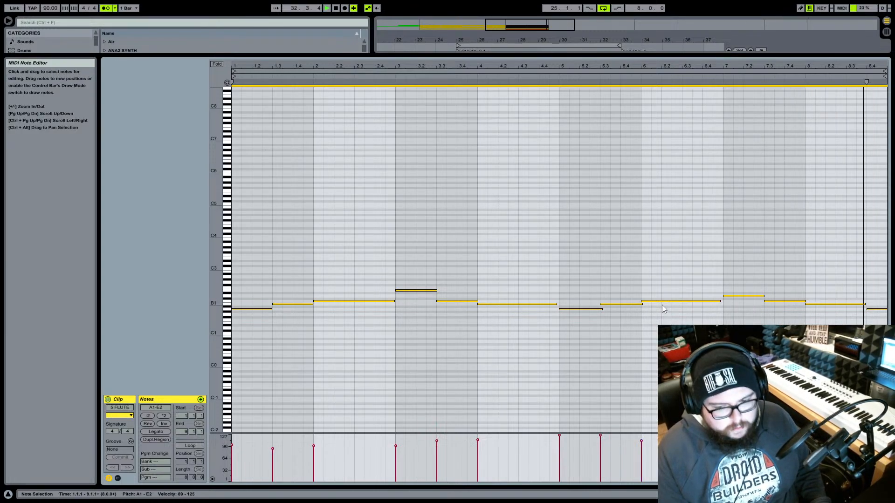
{"action": "key", "text": "shift+Tab"}
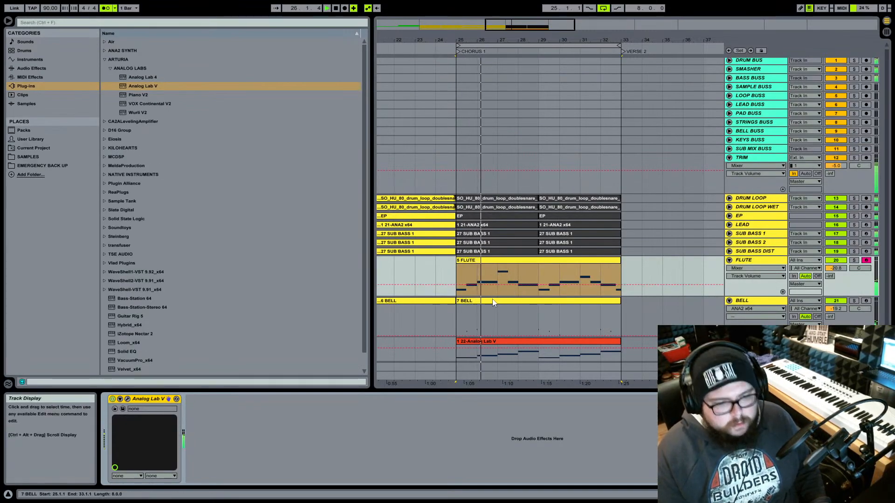
- Fold the FLUTE and BELL tracks and colour the Chorus 1 flute, bell and choir clips dark grey
{"action": "left_click", "coordinate": [729, 260]}
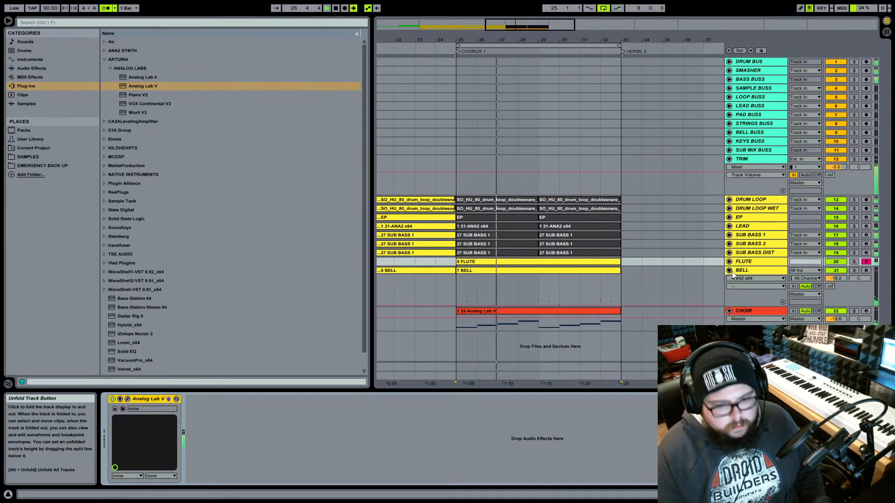
{"action": "left_click", "coordinate": [729, 271]}
{"action": "right_click", "coordinate": [553, 281]}
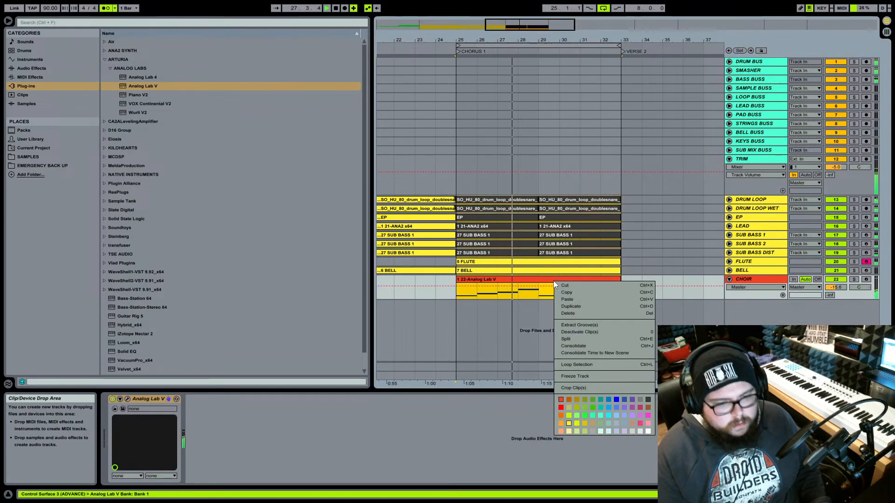
{"action": "left_click", "coordinate": [641, 407]}
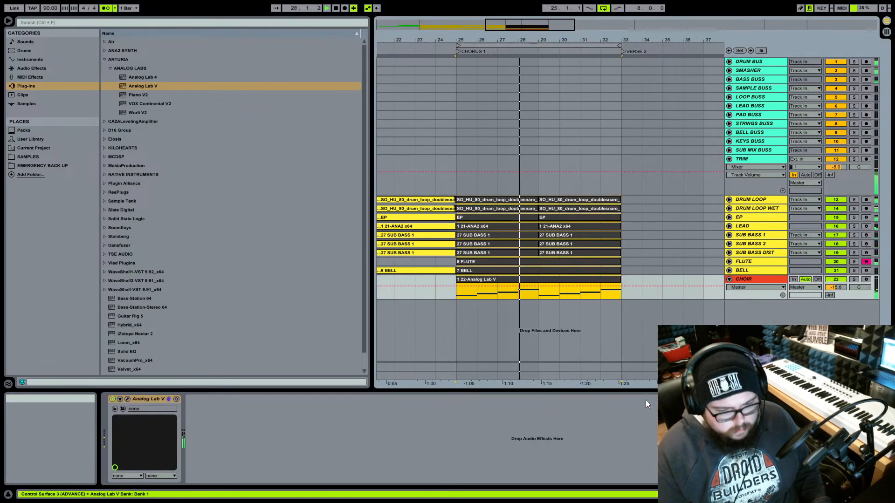
- Recolour the CHOIR track yellow to match the other instrument tracks and fold it
{"action": "right_click", "coordinate": [737, 281]}
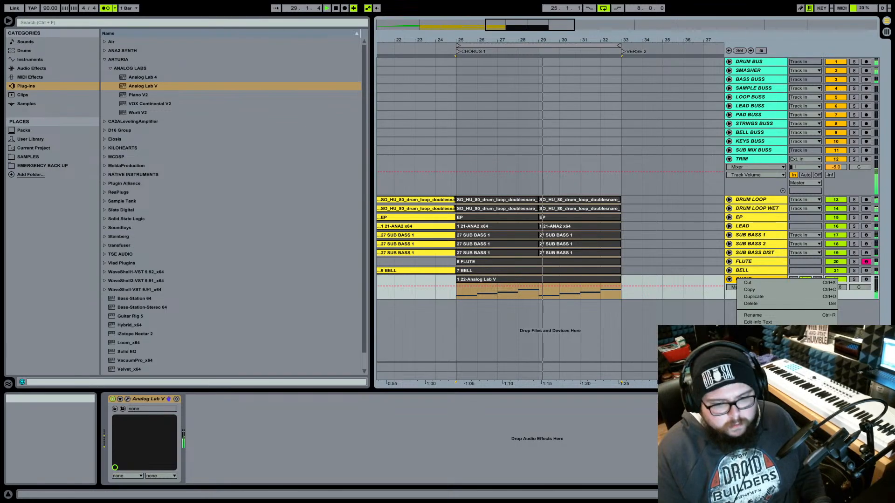
{"action": "key", "text": "Escape"}
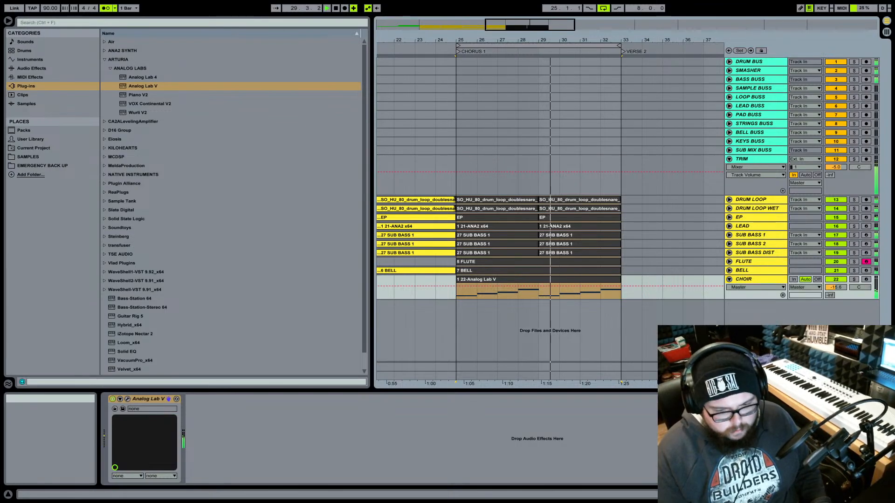
{"action": "left_click", "coordinate": [729, 279]}
- Adjust the stereo panning of the LEAD and EP tracks in the session mixer
{"action": "key", "text": "Tab"}
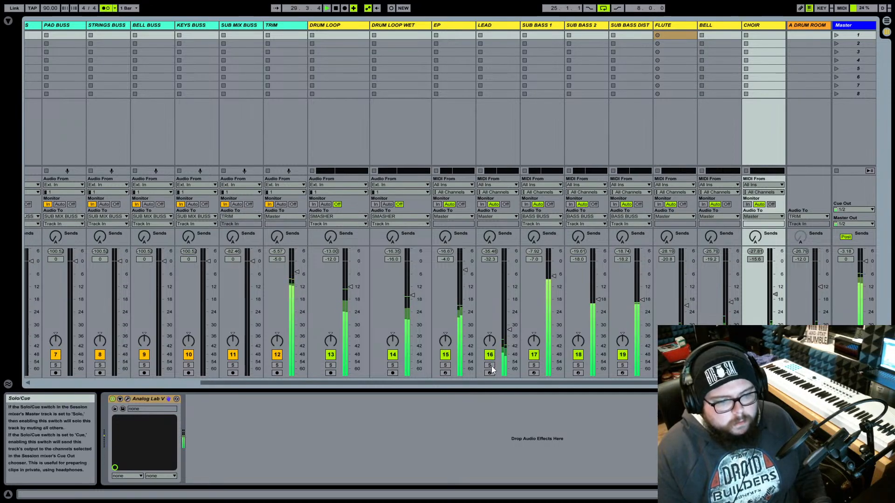
{"action": "key", "text": "Tab"}
{"action": "key", "text": "Tab"}
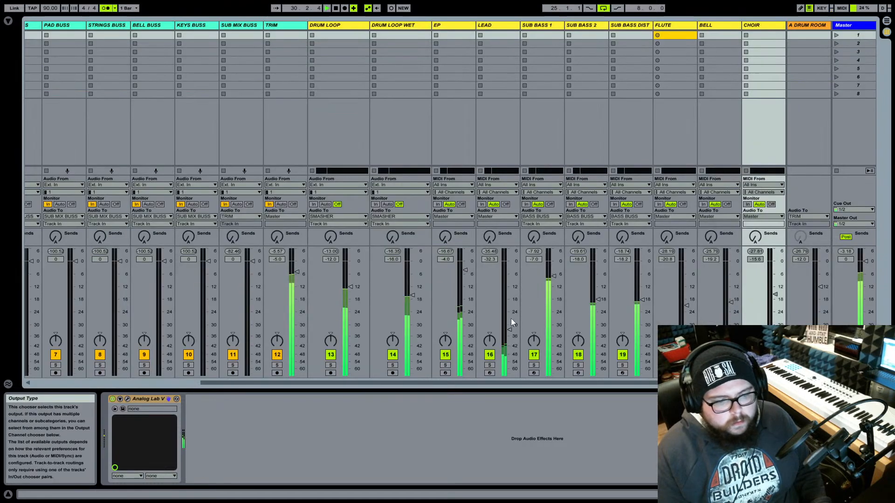
{"action": "left_click_drag", "start_coordinate": [490, 341], "coordinate": [490, 333]}
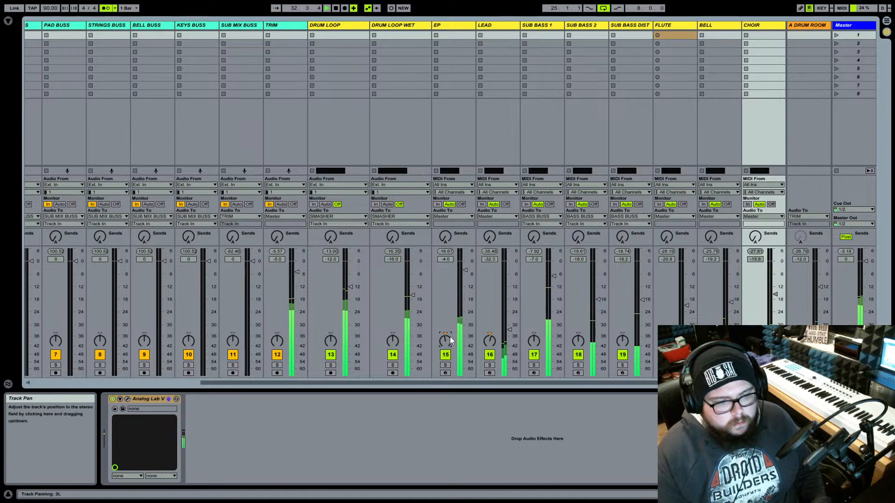
{"action": "key", "text": "Tab"}
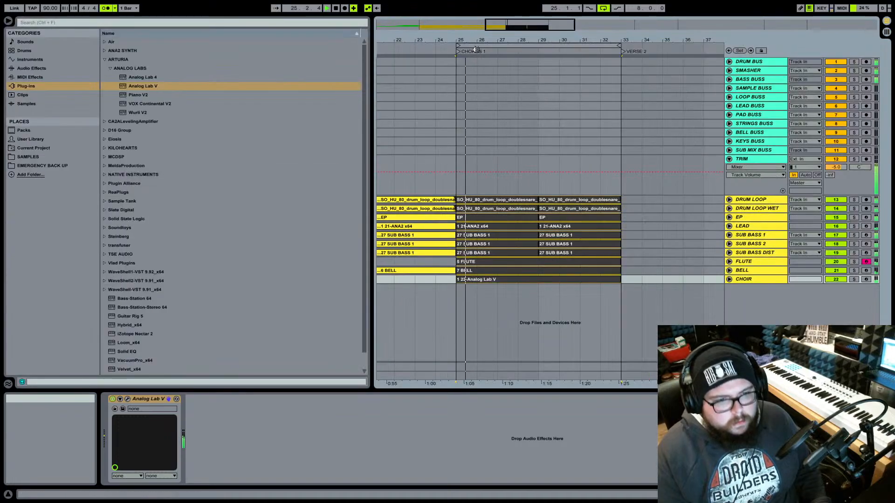
- Extend the loop back to bar 9 to cover the verse and Chorus 1, select its range, and save the set
{"action": "key", "text": "minus"}
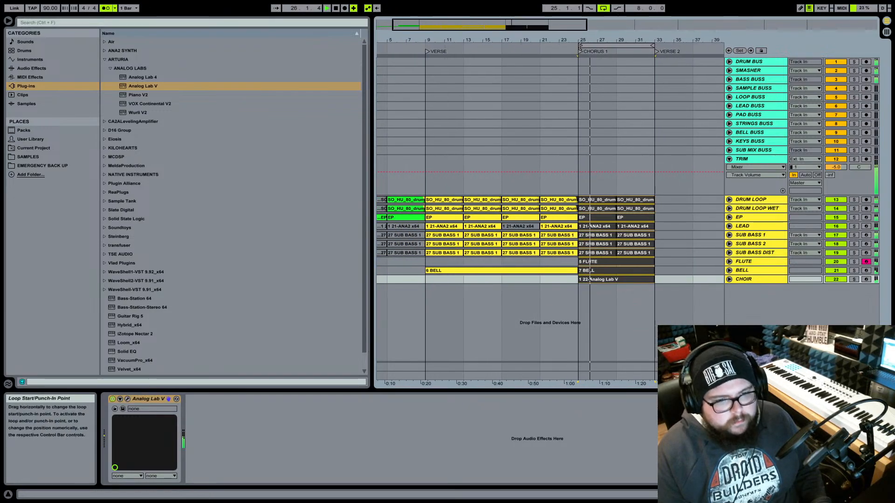
{"action": "left_click_drag", "start_coordinate": [581, 45], "coordinate": [444, 49]}
{"action": "left_click", "coordinate": [444, 47]}
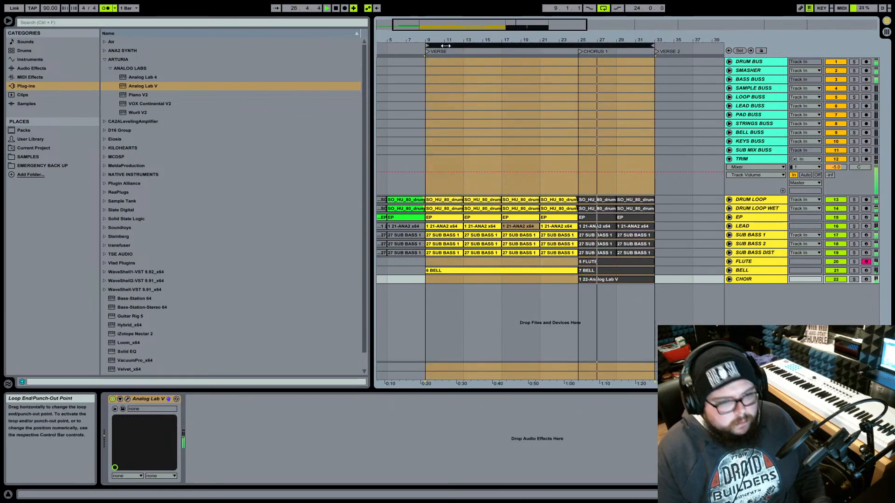
{"action": "key", "text": "ctrl+s"}
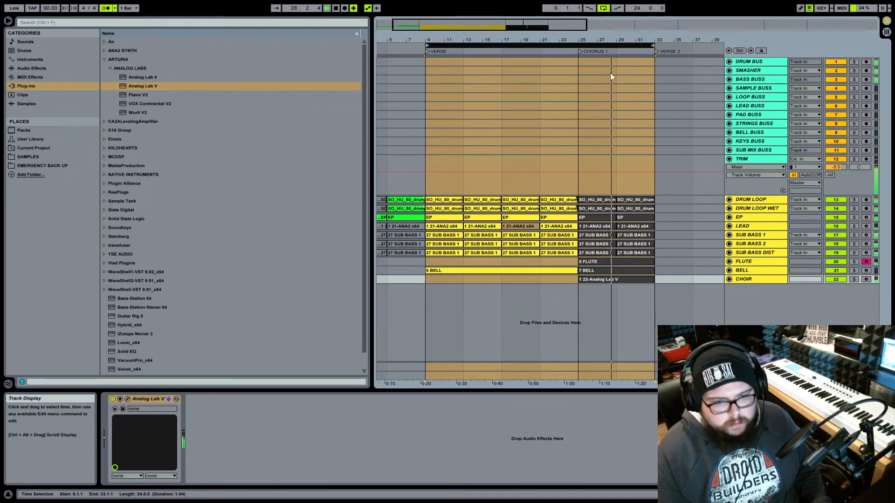
- Duplicate the selected verse and Chorus 1 material from bar 33 across the Verse 2 and Hook 2 sections
{"action": "left_click_drag", "start_coordinate": [599, 40], "coordinate": [600, 33]}
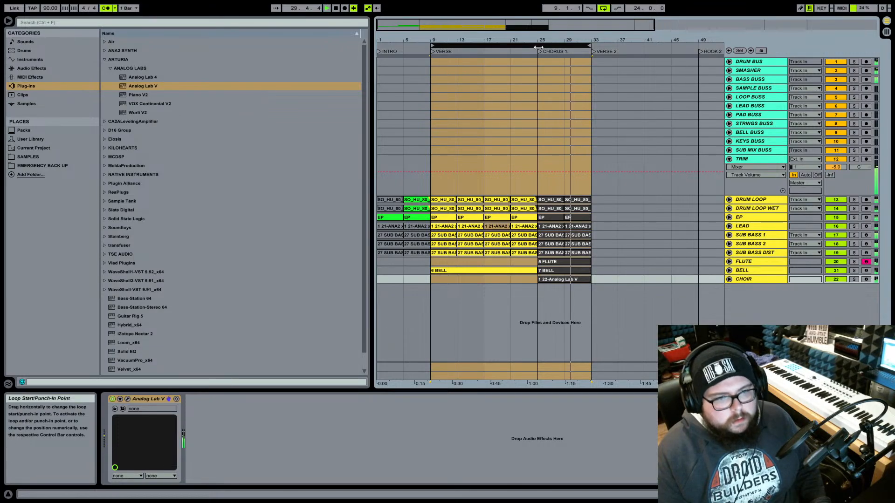
{"action": "key", "text": "ctrl+d"}
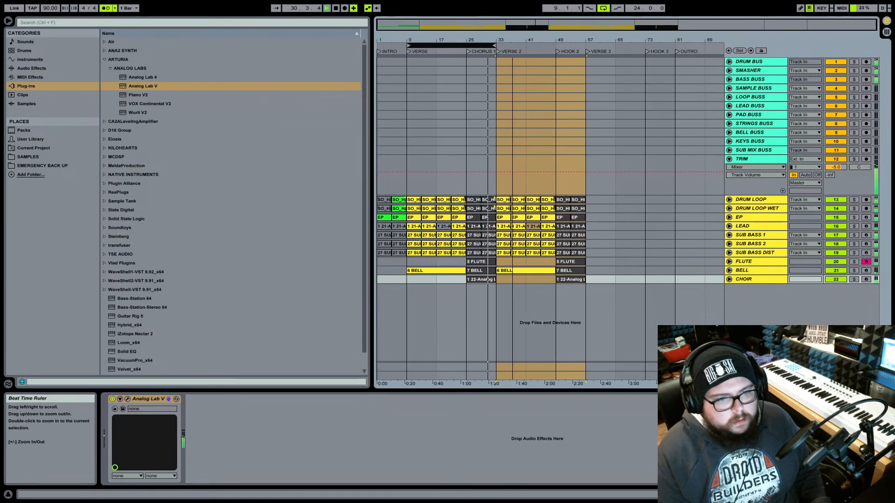
{"action": "left_click_drag", "start_coordinate": [526, 41], "coordinate": [526, 31]}
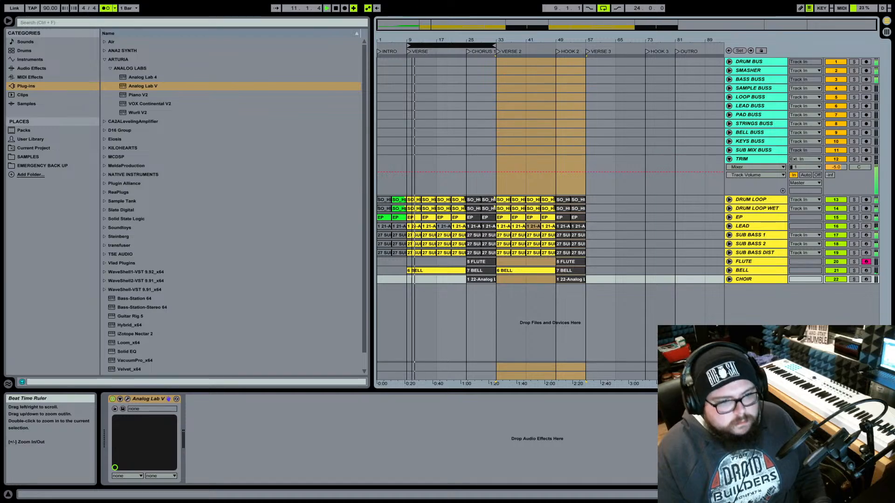
- Deactivate the BELL clips in the Verse and Verse 2 sections
{"action": "left_click_drag", "start_coordinate": [452, 40], "coordinate": [633, 186]}
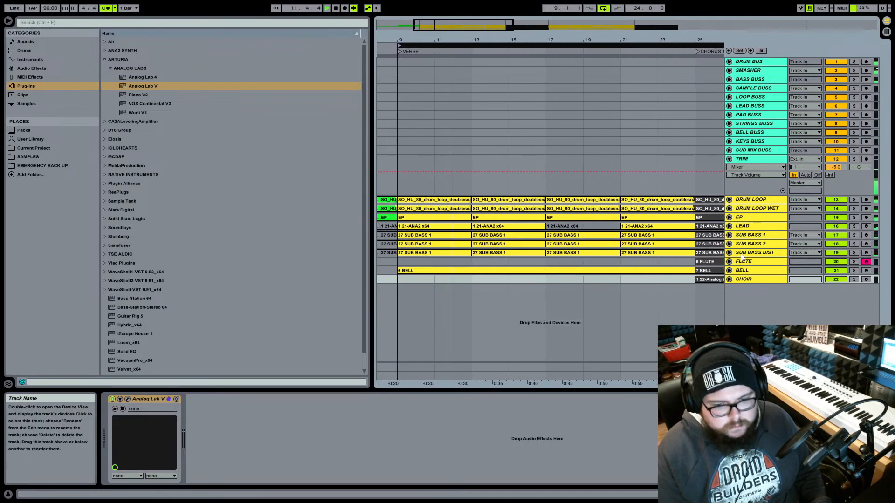
{"action": "left_click", "coordinate": [729, 270]}
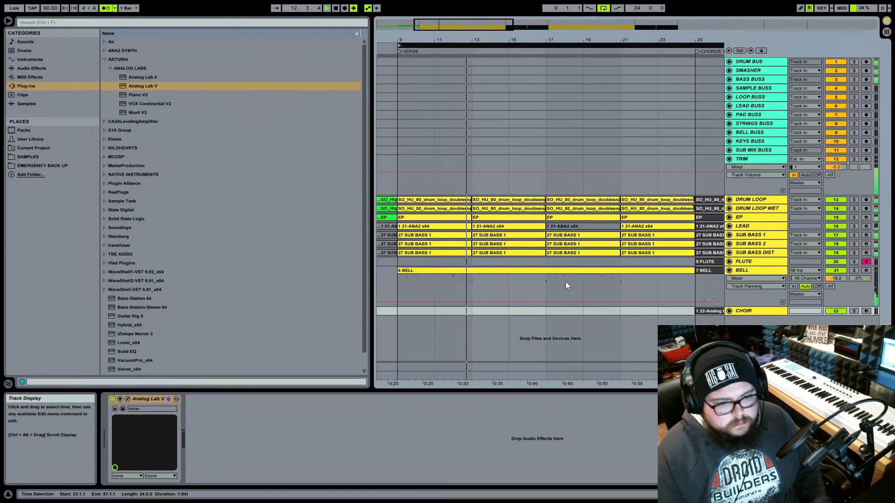
{"action": "left_click", "coordinate": [407, 275]}
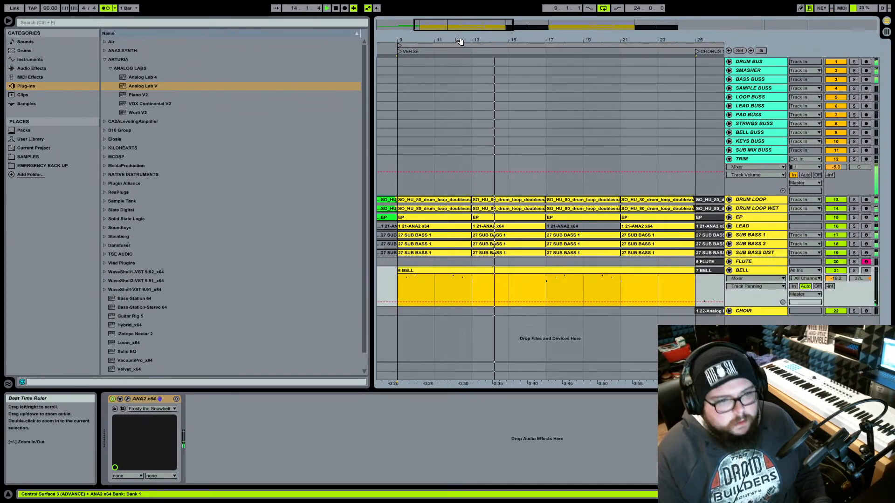
{"action": "left_click_drag", "start_coordinate": [456, 47], "coordinate": [441, 41]}
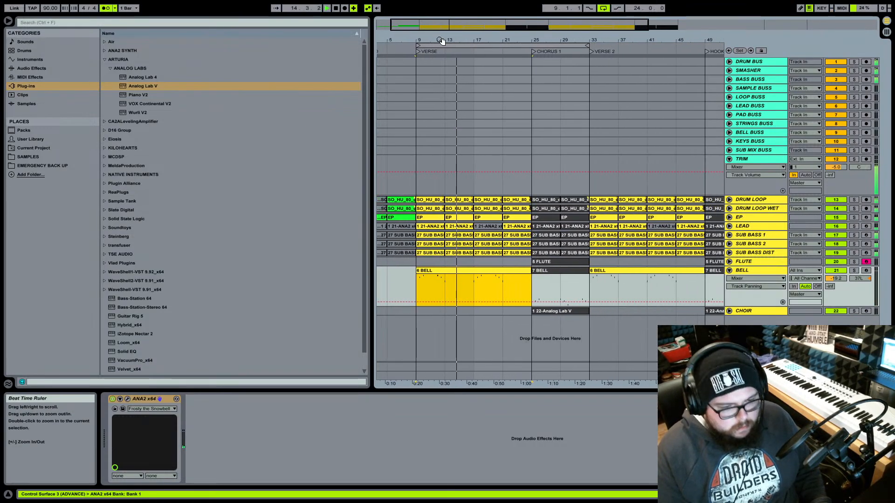
{"action": "left_click", "coordinate": [602, 274]}
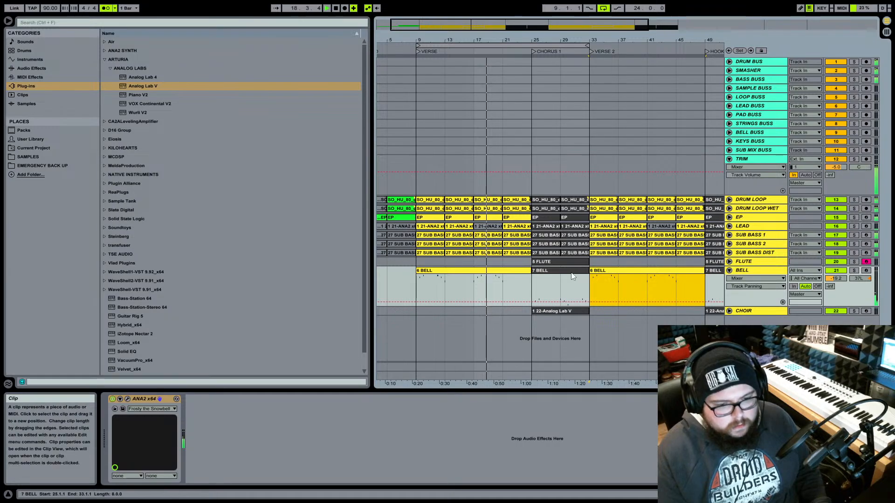
{"action": "left_click", "coordinate": [491, 272]}
{"action": "key", "text": "0"}
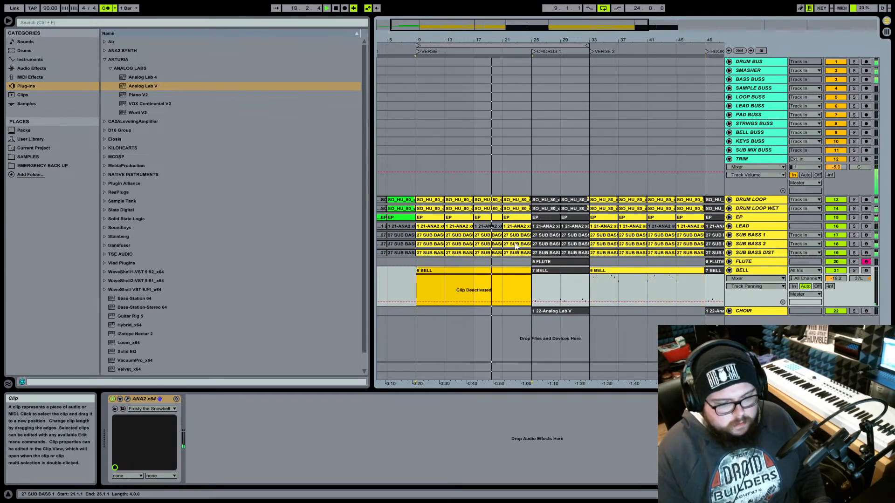
{"action": "left_click", "coordinate": [637, 272]}
{"action": "key", "text": "0"}
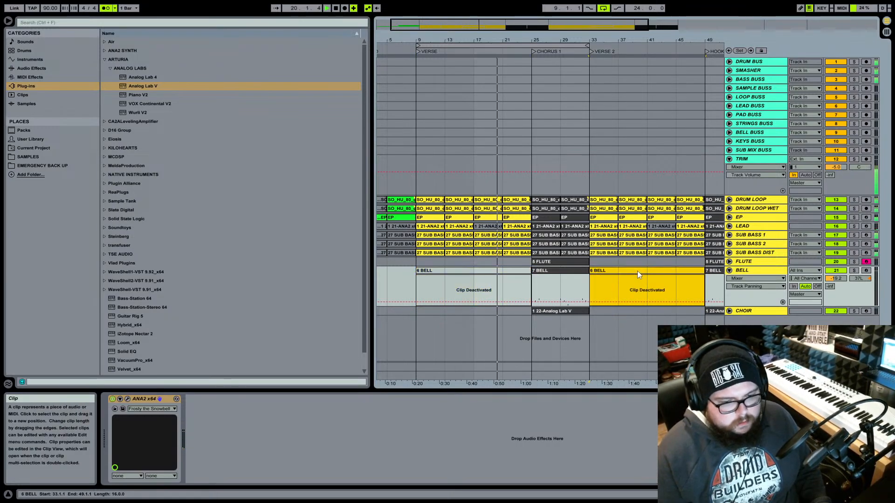
{"action": "left_click_drag", "start_coordinate": [517, 40], "coordinate": [517, 23]}
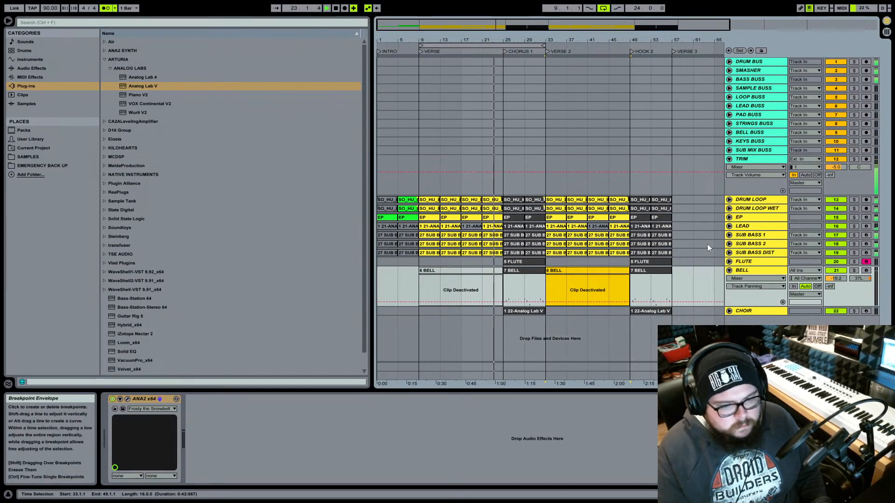
- Fold the BELL track and set the loop to run from bar 1 to the end of Hook 2 at bar 57
{"action": "left_click", "coordinate": [759, 200]}
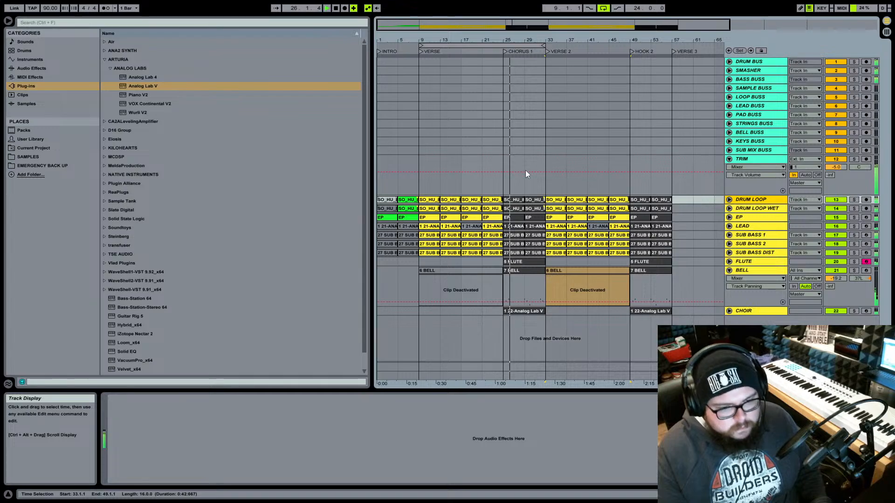
{"action": "left_click", "coordinate": [743, 270]}
{"action": "left_click", "coordinate": [730, 271]}
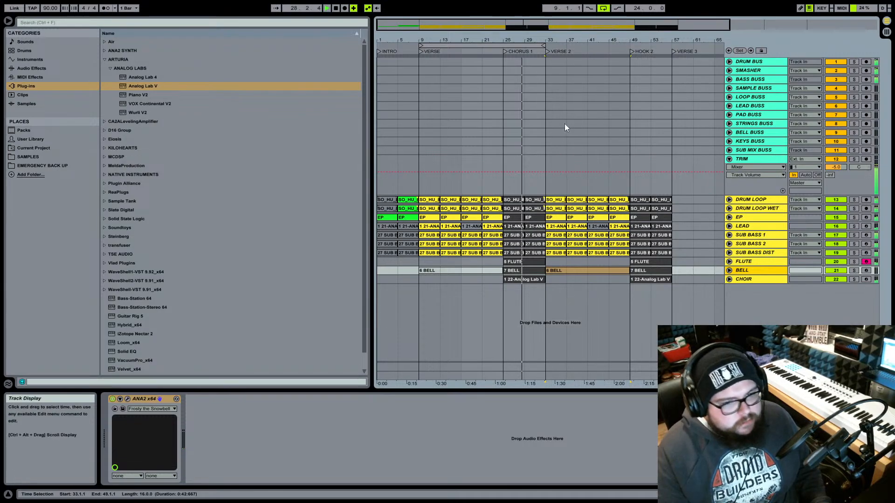
{"action": "left_click_drag", "start_coordinate": [544, 46], "coordinate": [661, 44]}
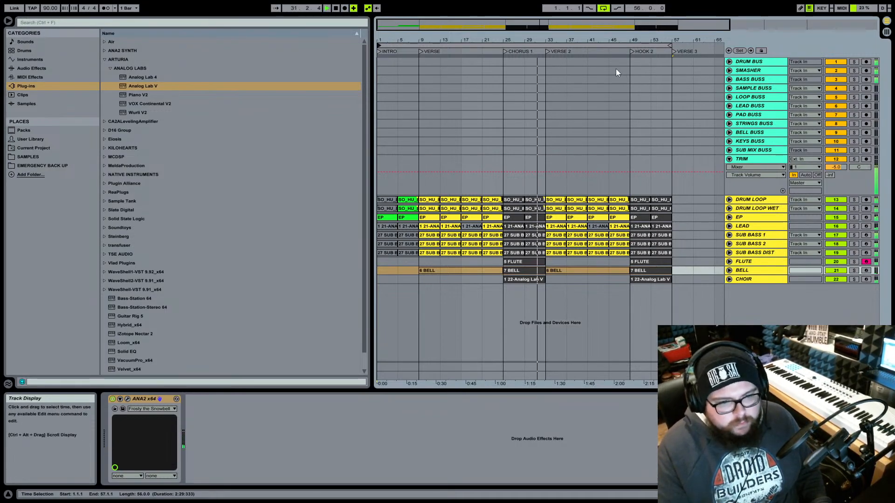
- Deactivate the DRUM LOOP and DRUM LOOP WET clips in the first four bars of Verse 2
{"action": "left_click", "coordinate": [551, 201]}
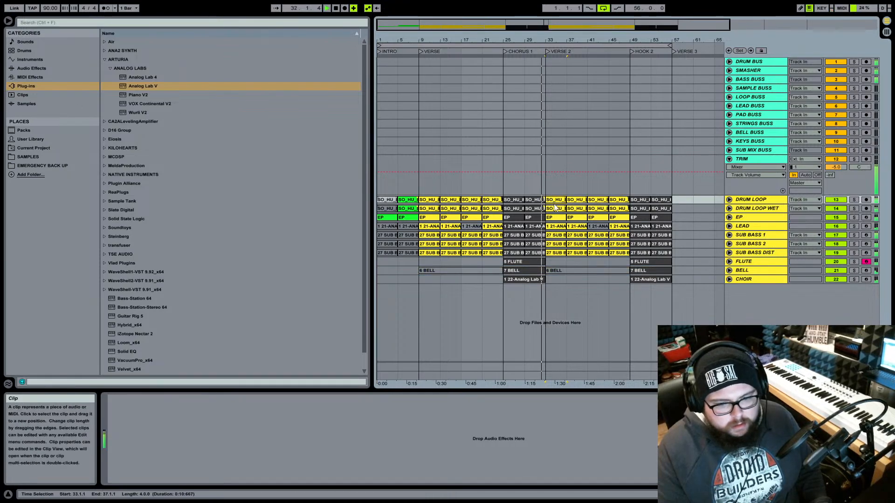
{"action": "left_click", "coordinate": [556, 209]}
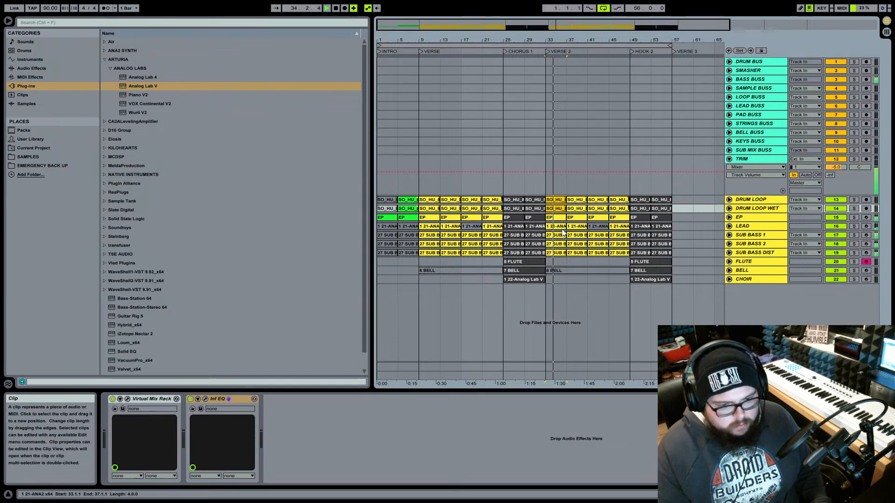
{"action": "left_click", "coordinate": [564, 252]}
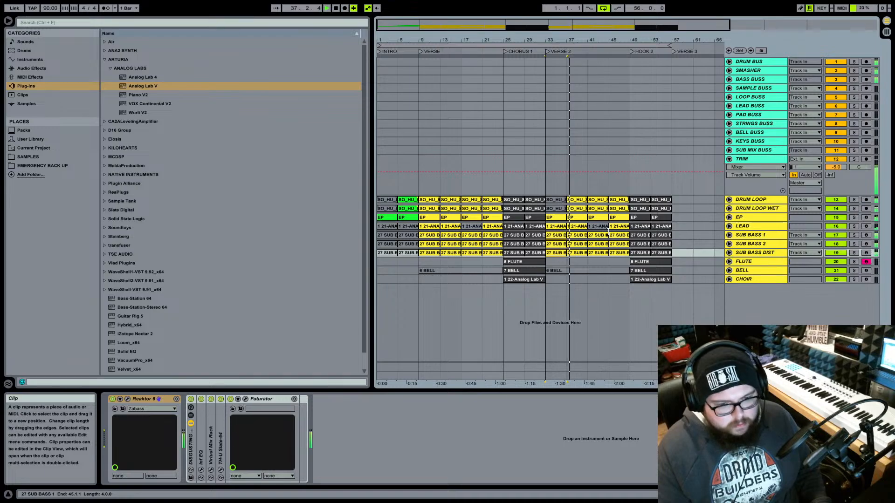
{"action": "left_click", "coordinate": [562, 237]}
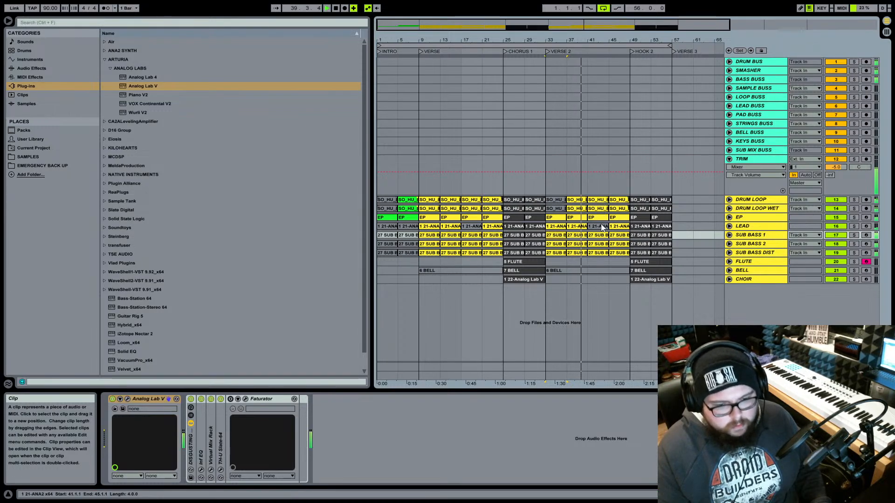
{"action": "left_click", "coordinate": [562, 209]}
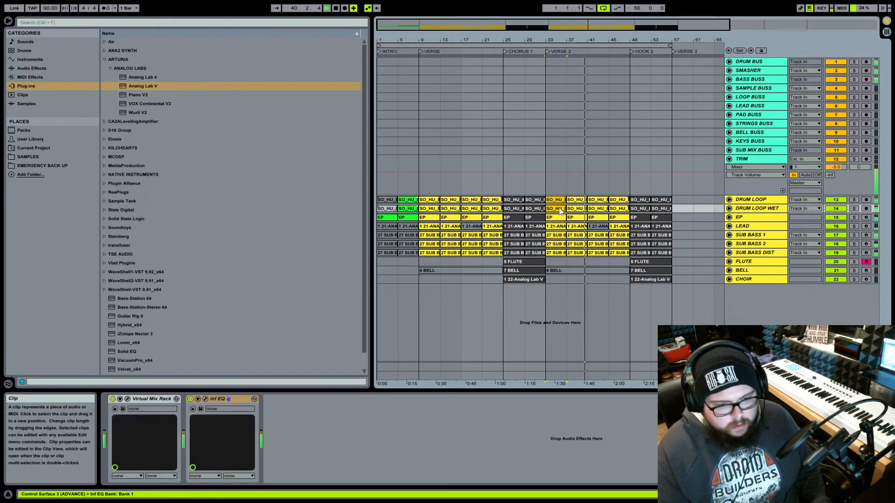
{"action": "left_click", "coordinate": [558, 200]}
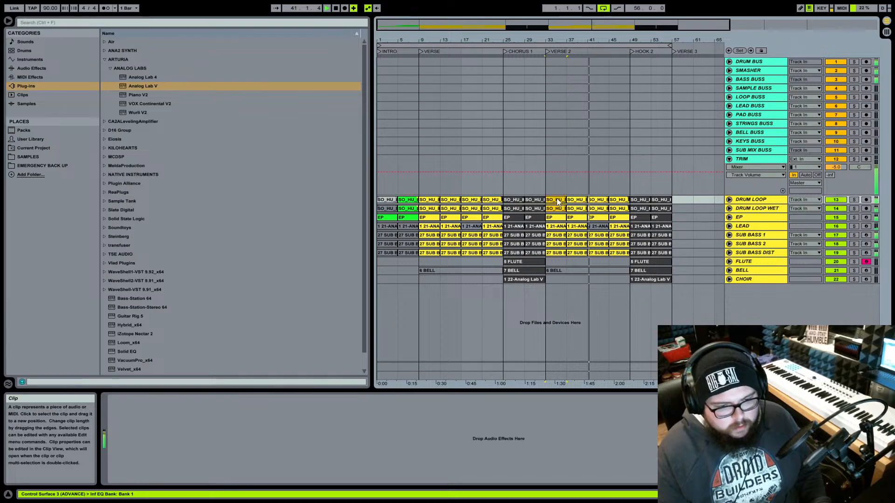
- Deactivate the SUB BASS 1, SUB BASS 2 and SUB BASS DIST clips in the first four bars of Verse 2
{"action": "left_click", "coordinate": [558, 235]}
{"action": "left_click", "coordinate": [558, 245]}
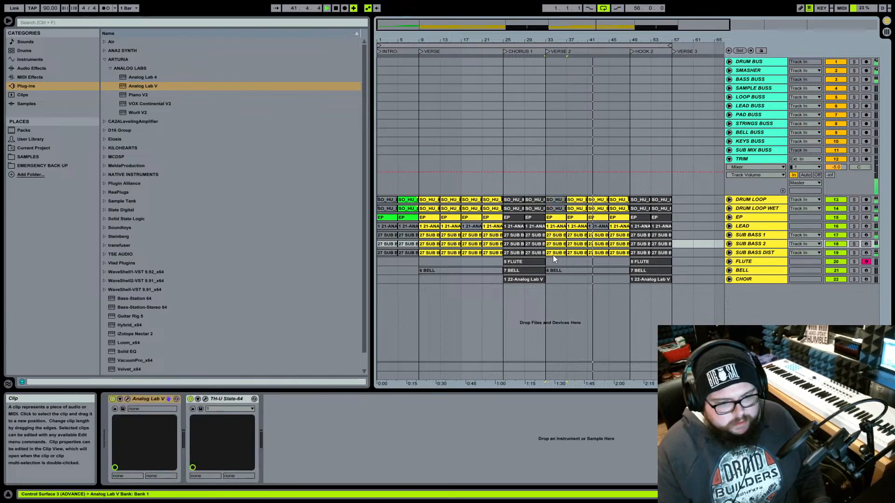
{"action": "left_click", "coordinate": [555, 254]}
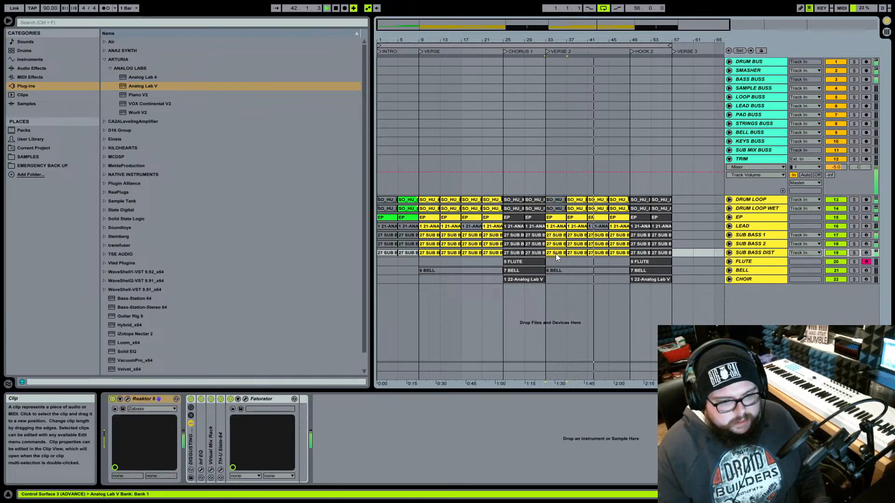
{"action": "left_click", "coordinate": [527, 55]}
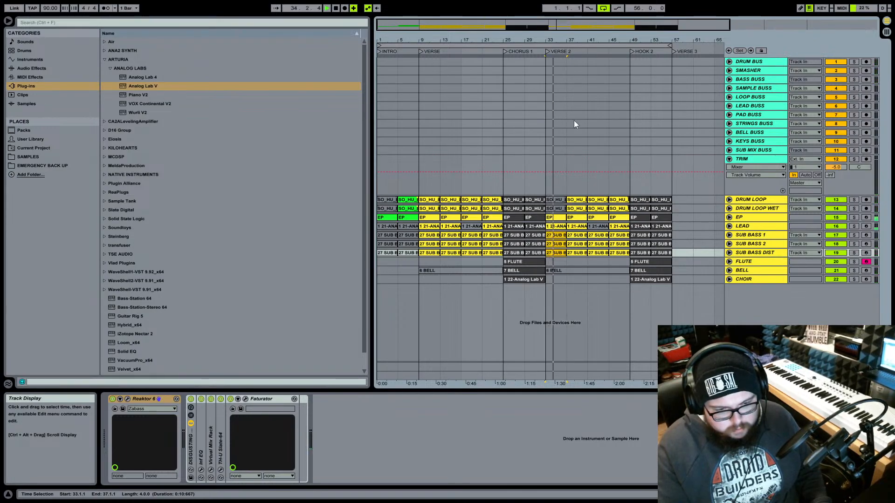
- Deactivate the EP clip in the first four bars of Verse 2 and play the transition from bar 29
{"action": "left_click", "coordinate": [559, 220]}
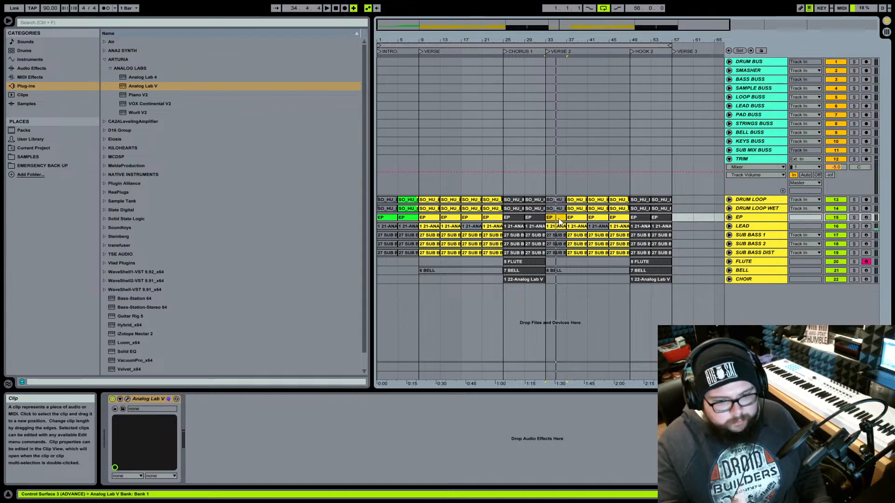
{"action": "left_click", "coordinate": [560, 227]}
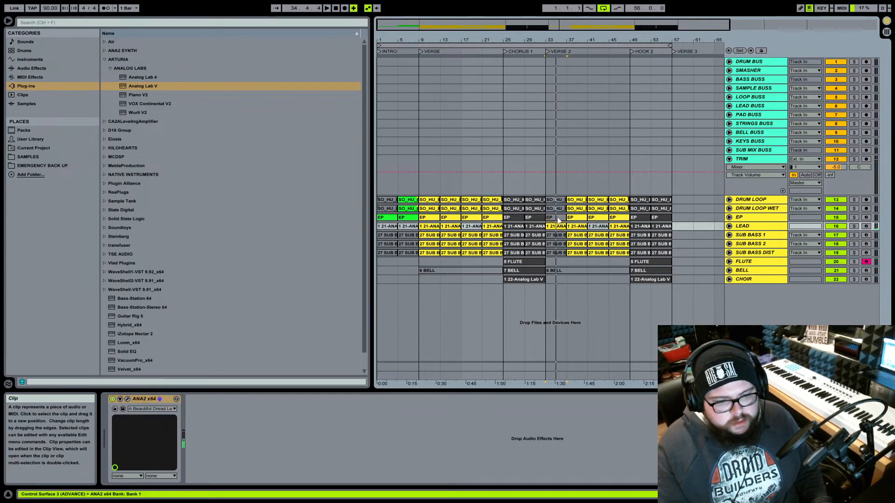
{"action": "left_click", "coordinate": [524, 163]}
{"action": "key", "text": "space"}
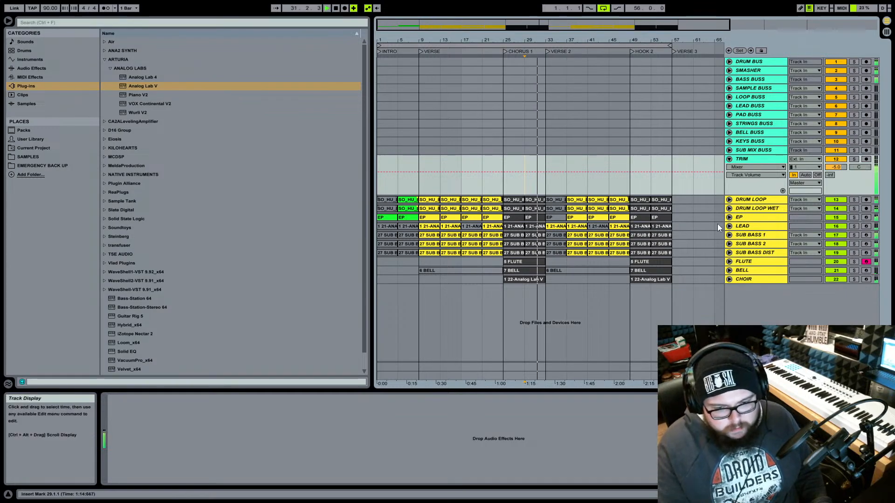
- Hide the browser and reactivate the DRUM LOOP and DRUM LOOP WET clips at the start of Verse 2
{"action": "left_click", "coordinate": [731, 227]}
{"action": "left_click_drag", "start_coordinate": [555, 41], "coordinate": [517, 53]}
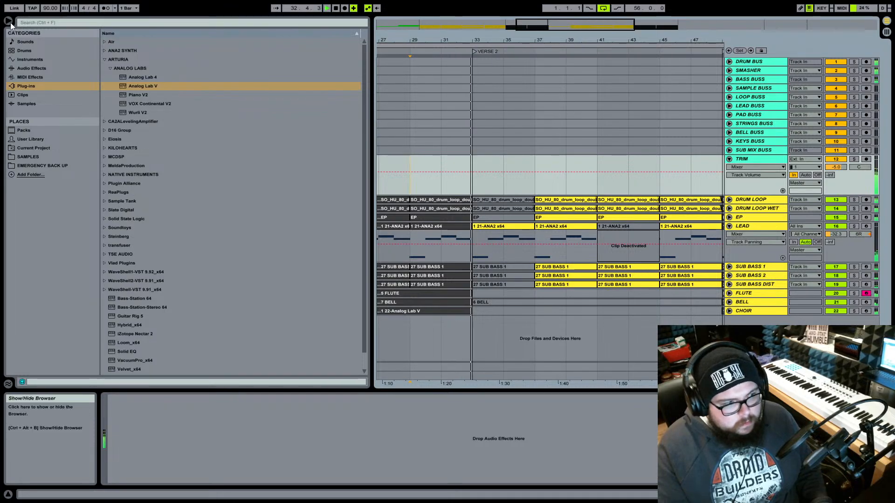
{"action": "key", "text": "ctrl+alt+b"}
{"action": "left_click_drag", "start_coordinate": [131, 42], "coordinate": [385, 160]}
{"action": "left_click_drag", "start_coordinate": [358, 200], "coordinate": [359, 205]}
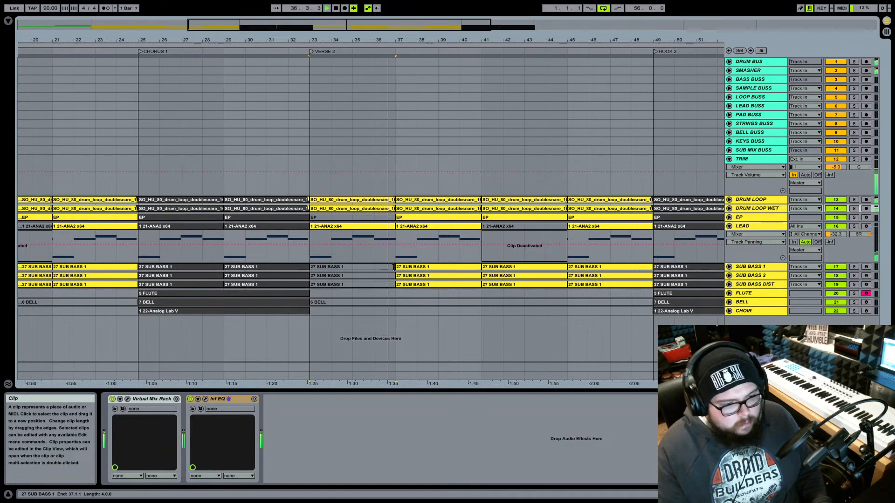
{"action": "left_click", "coordinate": [387, 268]}
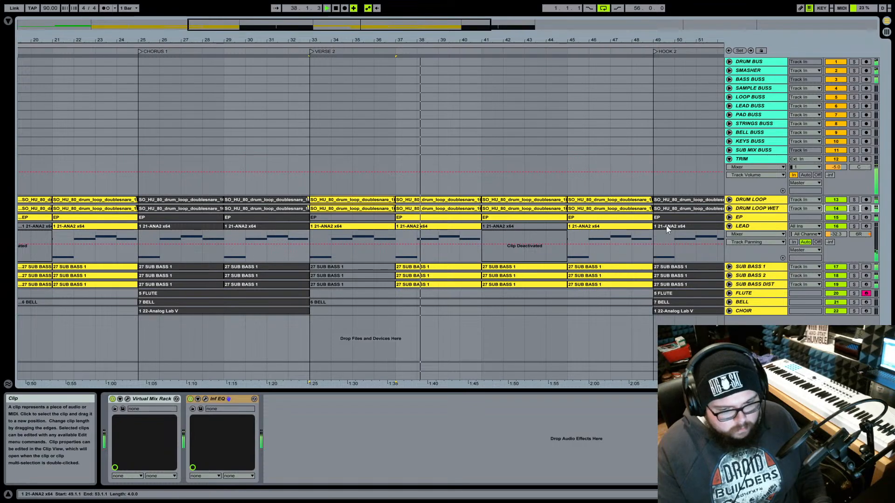
- Fold the LEAD track and reactivate its clip at bar 41 in Verse 2
{"action": "left_click", "coordinate": [729, 226]}
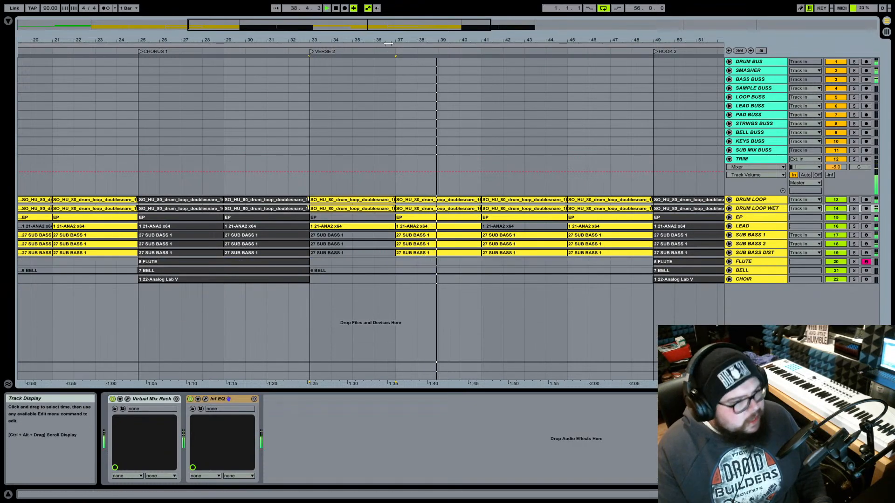
{"action": "left_click_drag", "start_coordinate": [388, 44], "coordinate": [471, 36]}
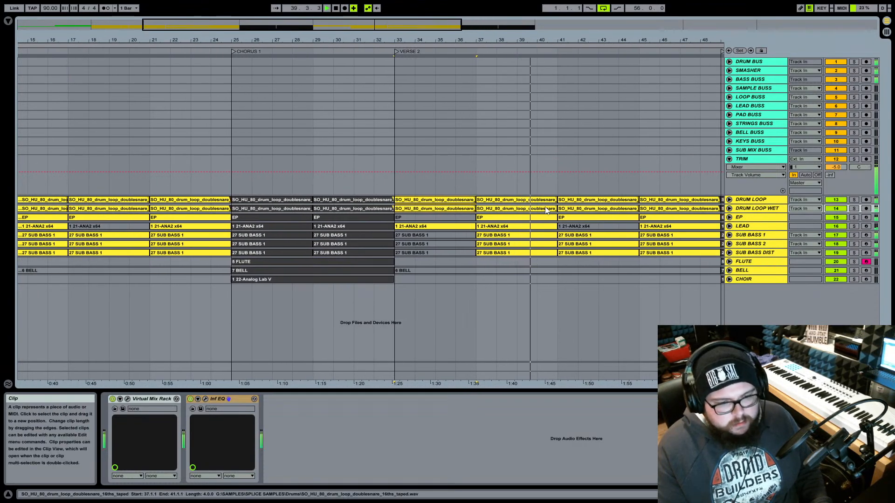
{"action": "left_click", "coordinate": [583, 226]}
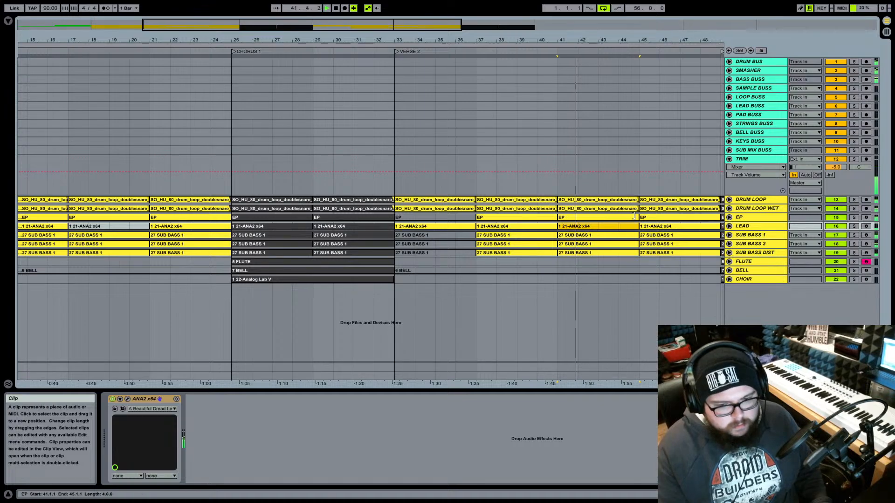
- Unfold the EP track and compare the MIDI notes of its Verse 2 clips at bars 33 and 37
{"action": "left_click", "coordinate": [730, 217]}
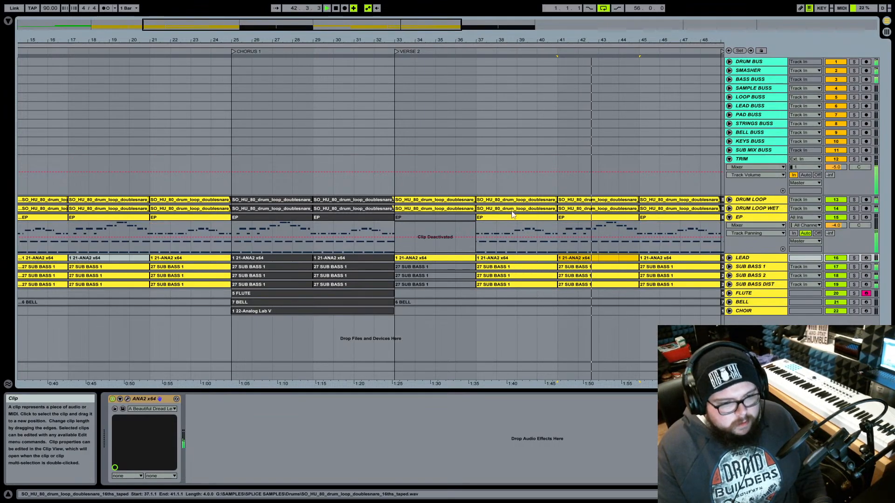
{"action": "double_click", "coordinate": [485, 216]}
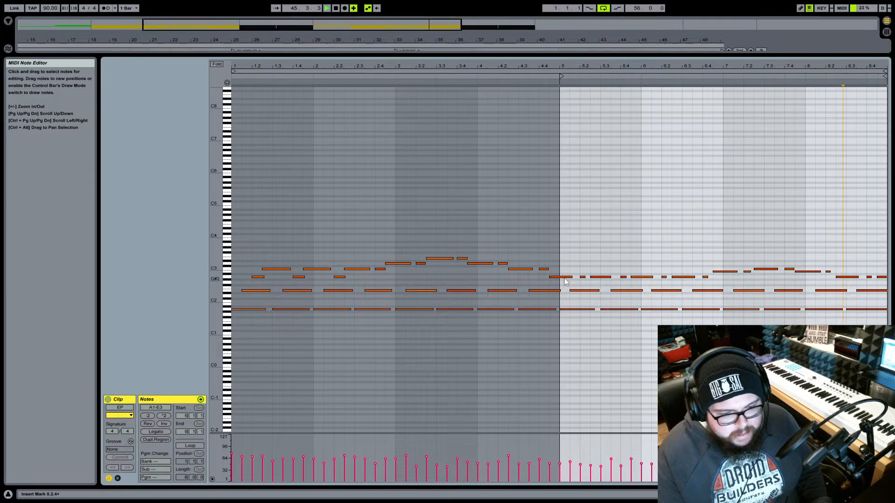
{"action": "key", "text": "shift+Tab"}
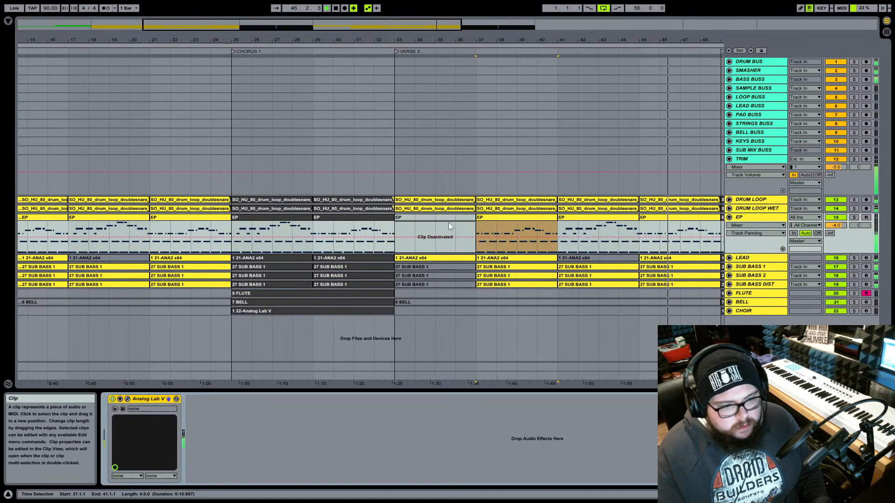
{"action": "left_click", "coordinate": [418, 217]}
{"action": "key", "text": "0"}
{"action": "key", "text": "shift+Tab"}
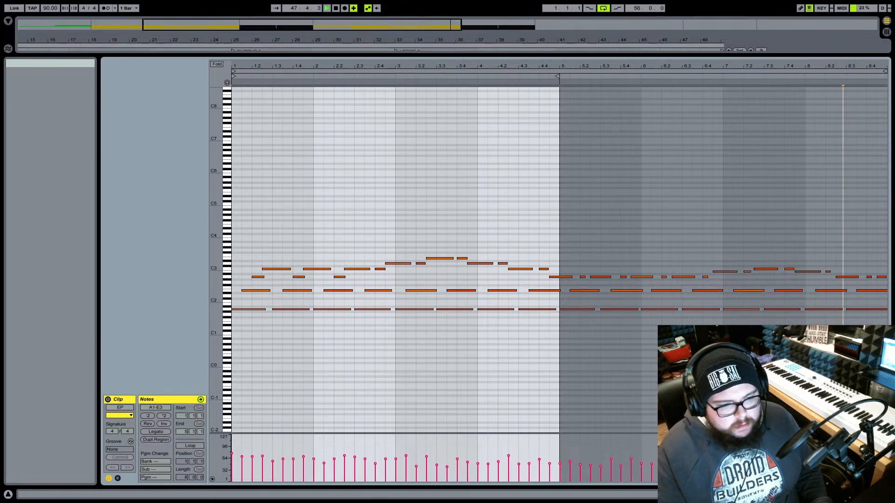
{"action": "key", "text": "shift+Tab"}
{"action": "left_click", "coordinate": [488, 217]}
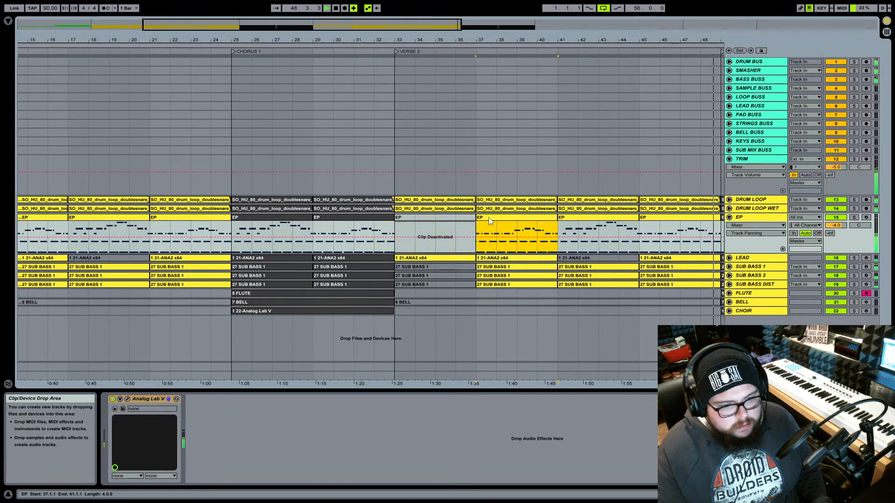
{"action": "key", "text": "shift+Tab"}
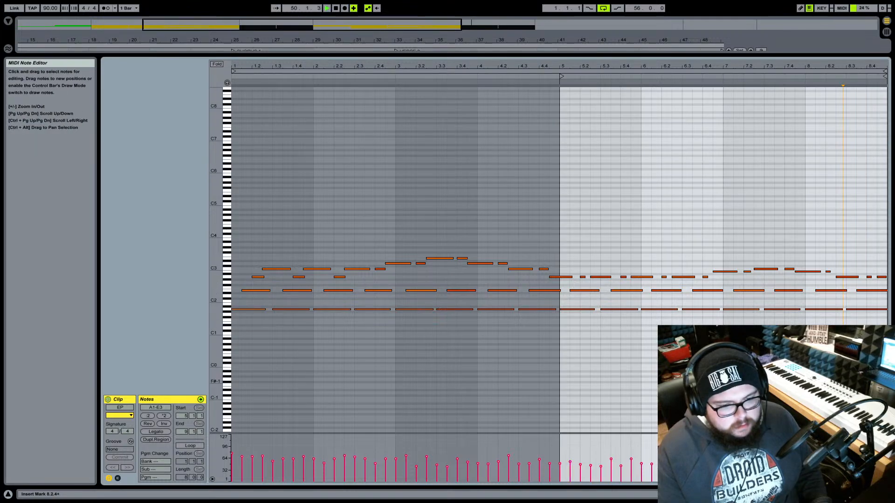
- Examine the EP clip's MIDI notes in Verse 2, looking closely at where bar 5 of the pattern begins
{"action": "key", "text": "shift+Tab"}
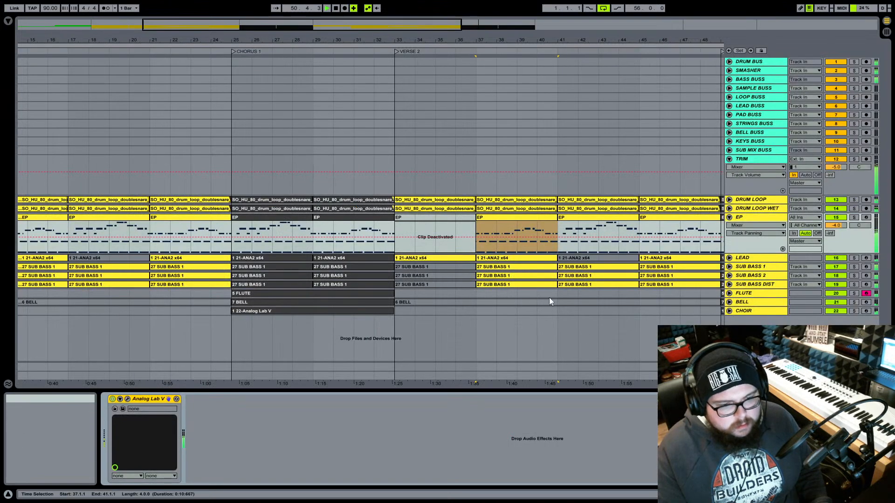
{"action": "key", "text": "shift+Tab"}
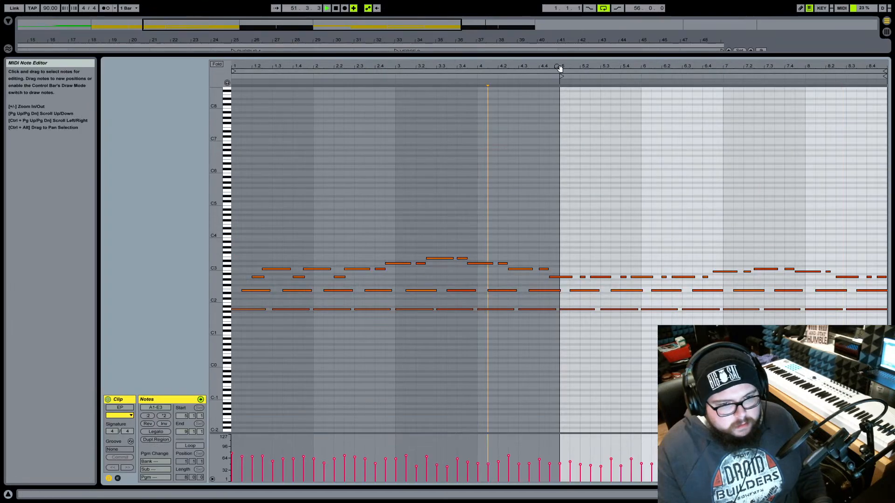
{"action": "left_click_drag", "start_coordinate": [560, 66], "coordinate": [560, 158]}
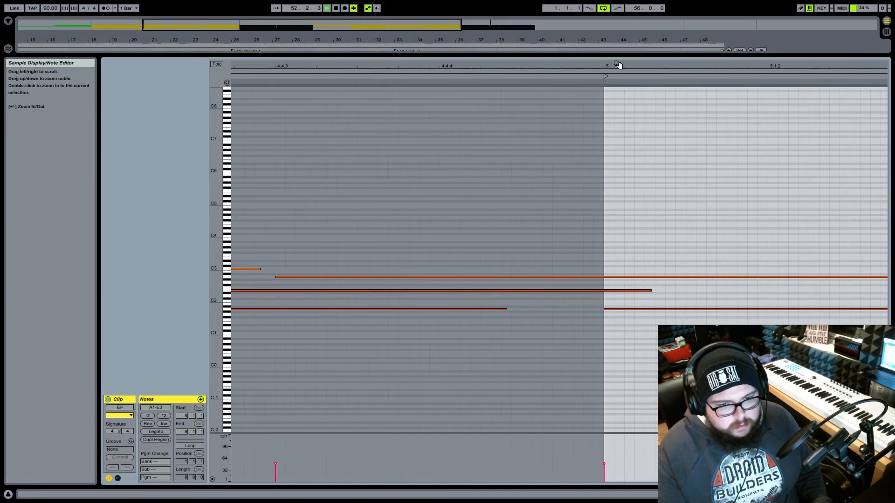
{"action": "left_click_drag", "start_coordinate": [619, 66], "coordinate": [612, 28]}
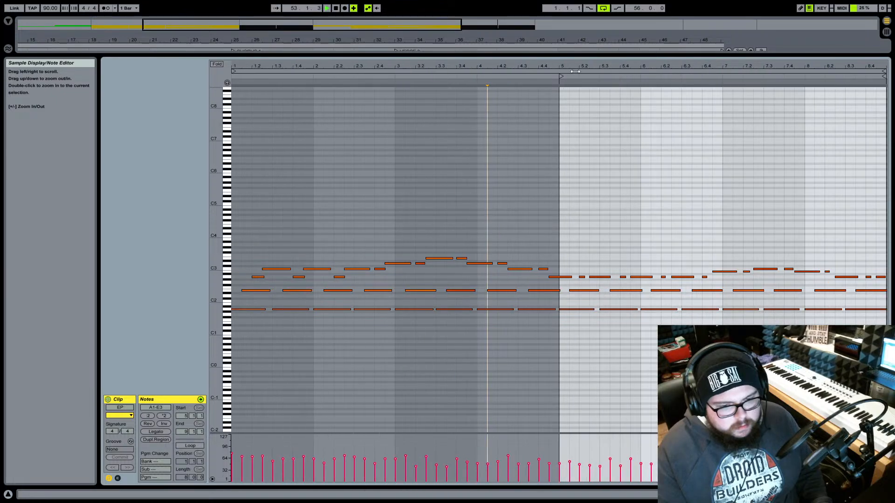
{"action": "key", "text": "shift+Tab"}
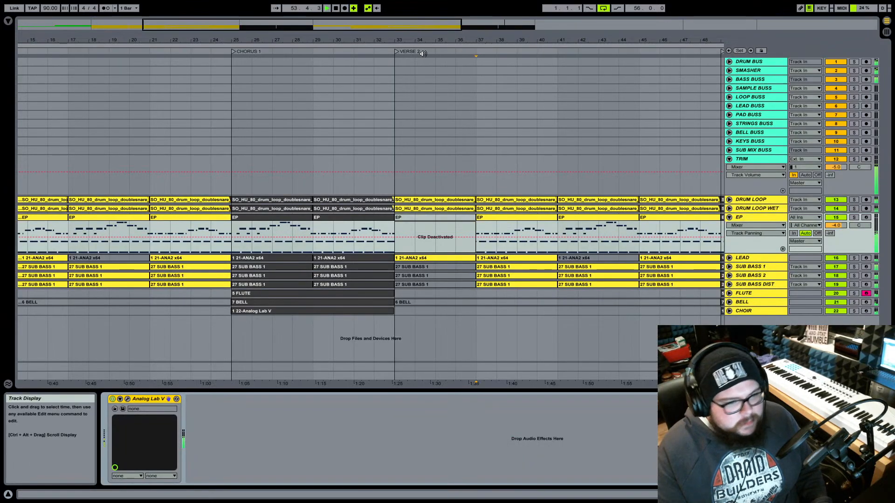
- Duplicate all Verse 2 and Hook 2 clips into the Verse 3 and Hook 3 sections from bar 57
{"action": "left_click_drag", "start_coordinate": [423, 40], "coordinate": [423, 7]}
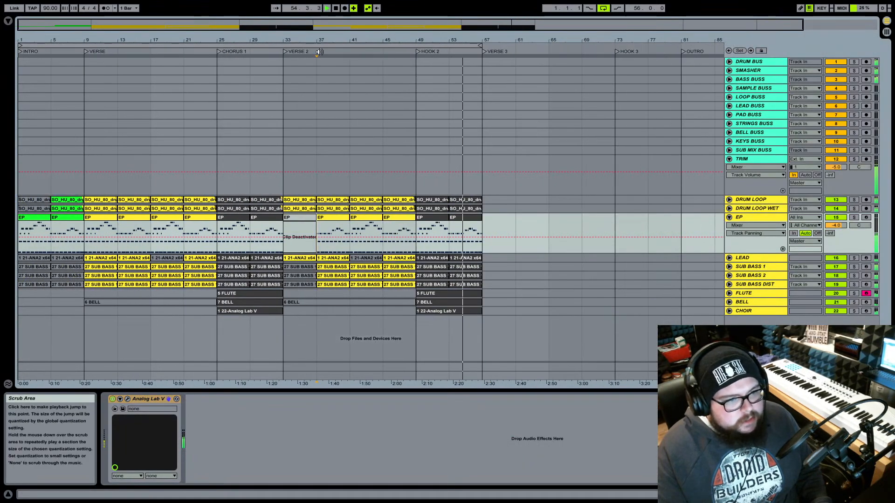
{"action": "mouse_move", "coordinate": [201, 38]}
{"action": "left_mouse_down"}
{"action": "mouse_move", "coordinate": [201, 48]}
{"action": "mouse_move", "coordinate": [201, 39]}
{"action": "left_mouse_up"}
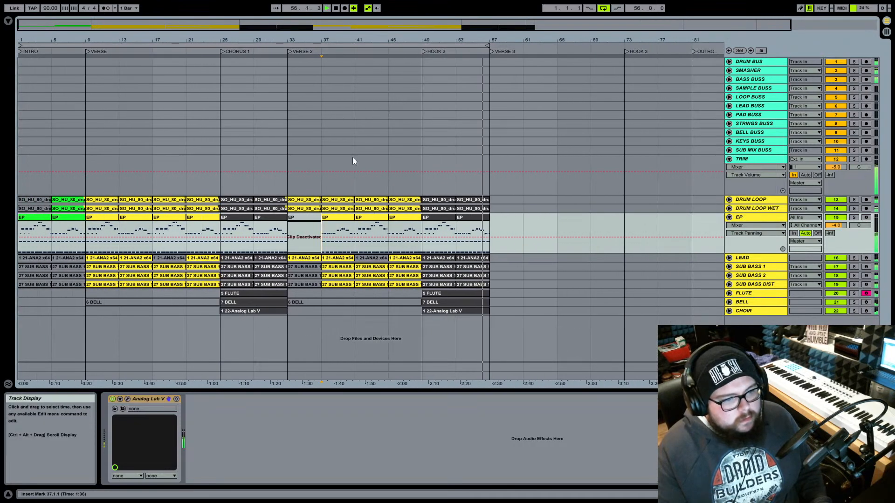
{"action": "left_click", "coordinate": [301, 200]}
{"action": "left_click", "coordinate": [448, 312], "text": "shift"}
{"action": "key", "text": "ctrl+d"}
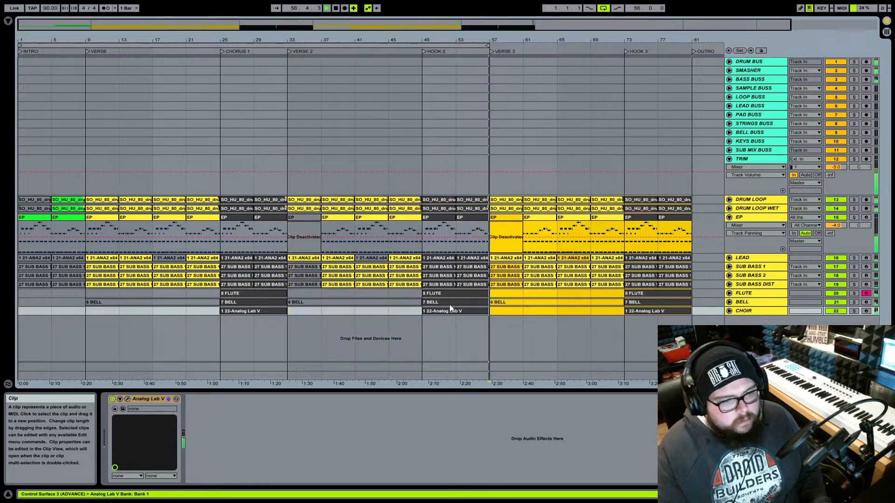
- Stop playback and set the loop range to Verse 3 and Hook 3, from bar 57 to bar 81
{"action": "key", "text": "space"}
{"action": "left_click_drag", "start_coordinate": [525, 43], "coordinate": [619, 59]}
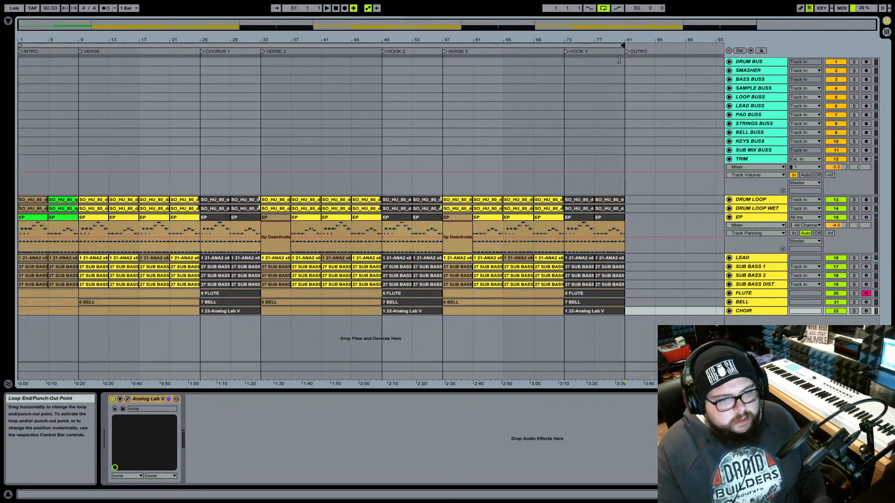
{"action": "left_click_drag", "start_coordinate": [19, 45], "coordinate": [447, 70]}
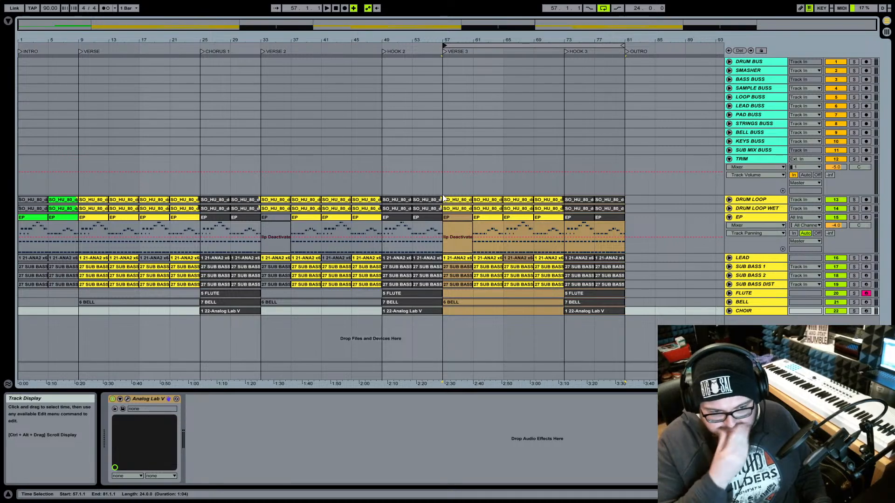
- Reactivate the EP clip in the first four bars of Verse 3 and start playback from bar 57
{"action": "left_click", "coordinate": [463, 210]}
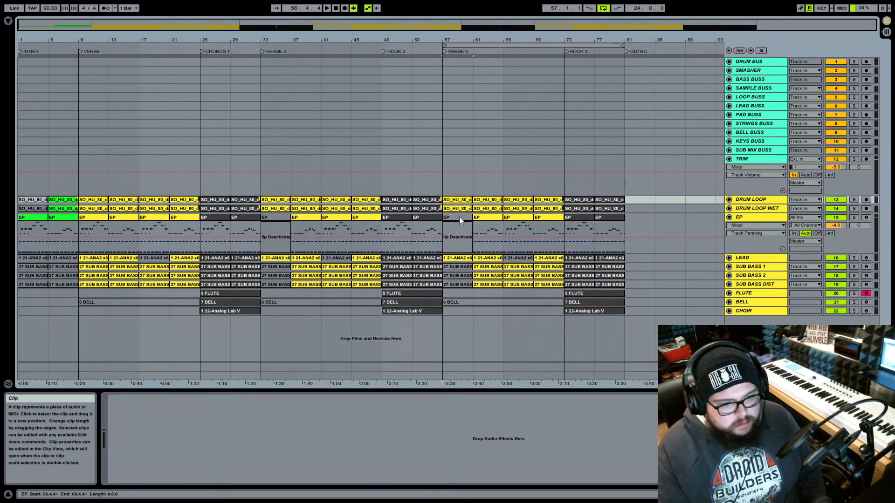
{"action": "left_click", "coordinate": [460, 218]}
{"action": "key", "text": "space"}
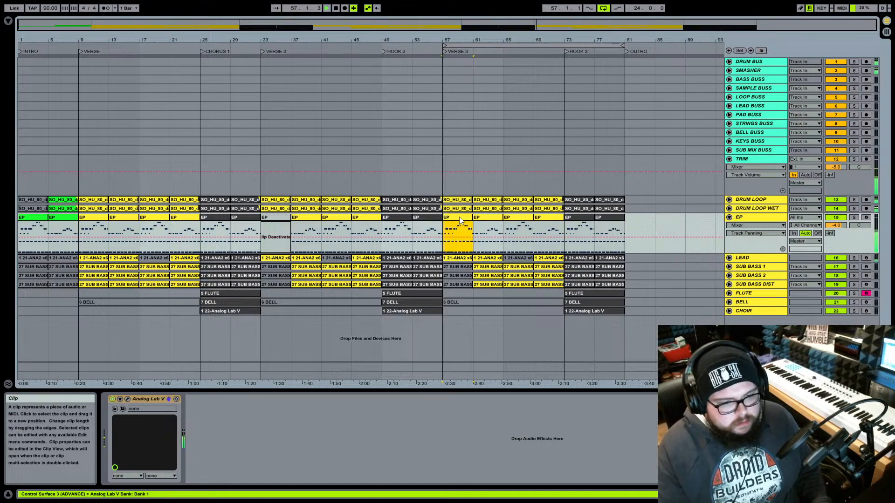
- Select the three SUB BASS clips in the first four bars of Verse 3 and listen to the section
{"action": "left_click", "coordinate": [459, 268]}
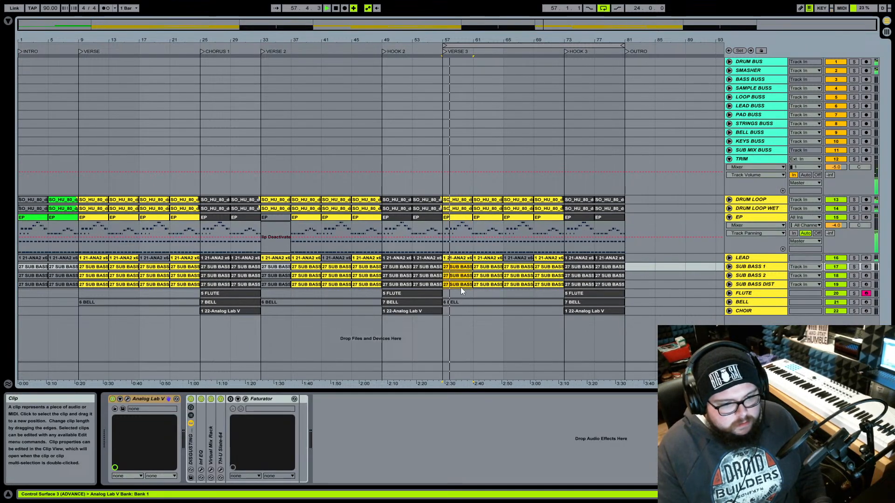
{"action": "left_click", "coordinate": [460, 286]}
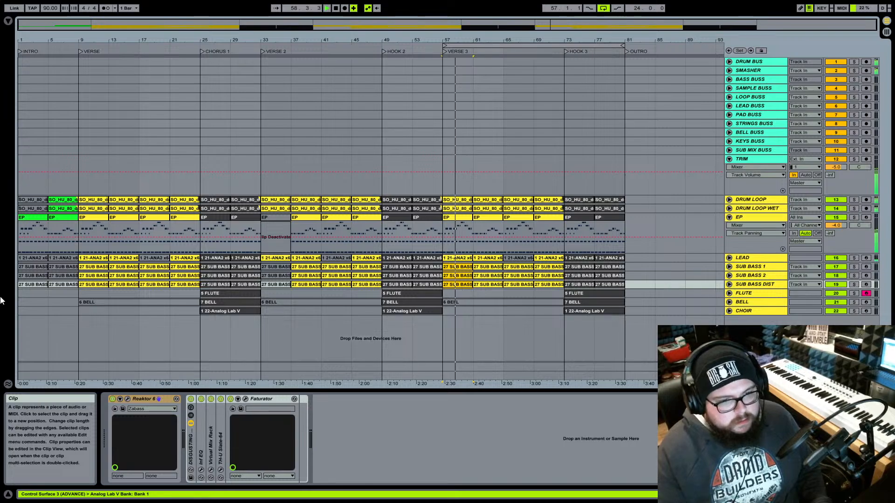
{"action": "left_click_drag", "start_coordinate": [454, 40], "coordinate": [466, 36]}
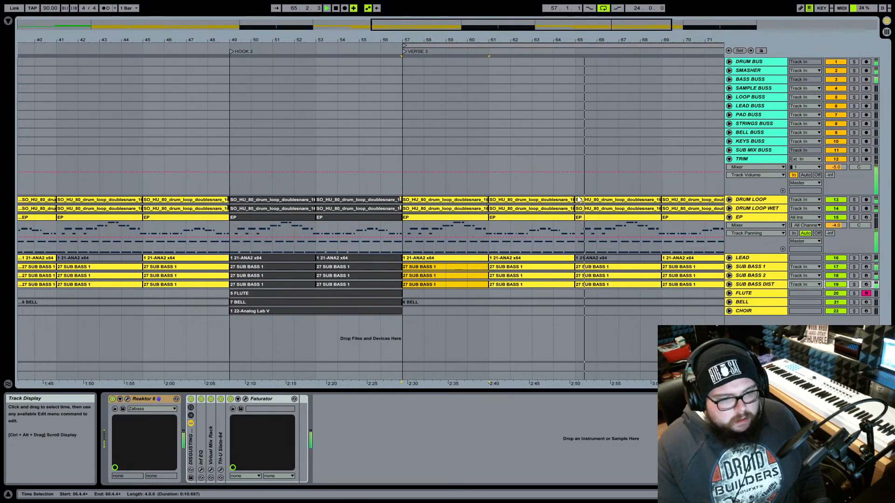
{"action": "key", "text": "0"}
{"action": "left_click", "coordinate": [500, 284]}
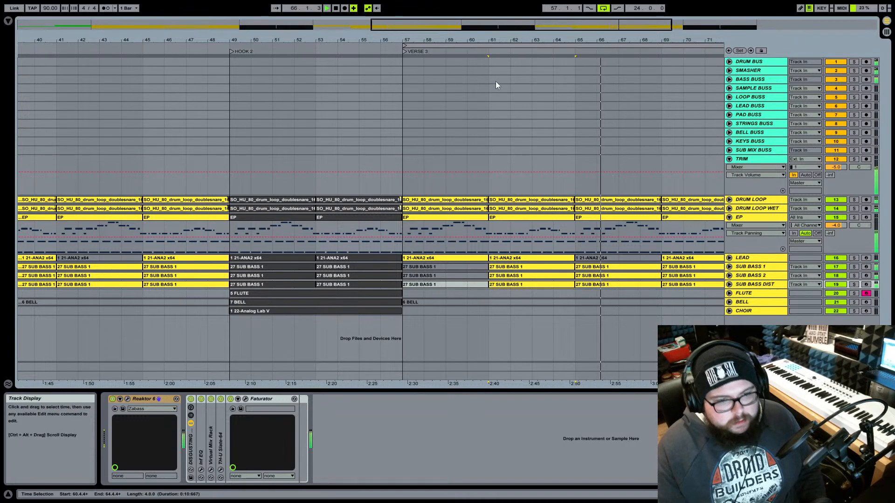
- Duplicate all Hook 3 clips into the Outro at bar 81 and extend the loop end to bar 89
{"action": "left_click_drag", "start_coordinate": [500, 41], "coordinate": [500, 12]}
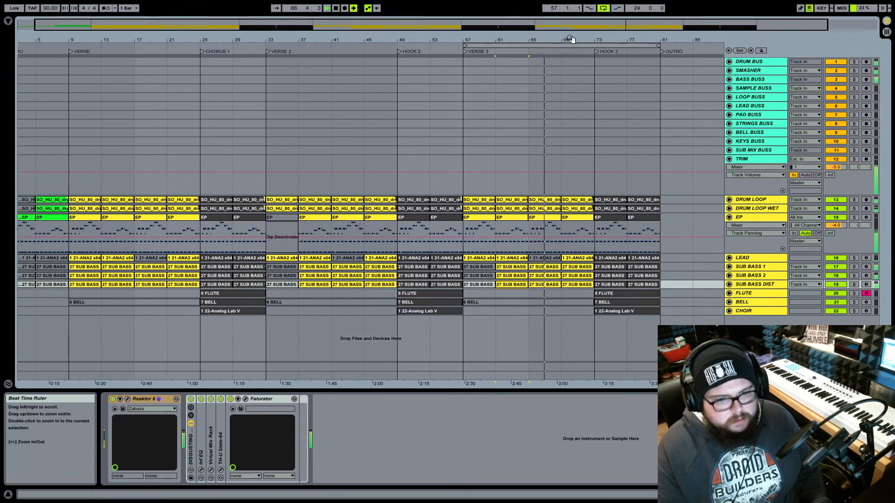
{"action": "left_click_drag", "start_coordinate": [579, 40], "coordinate": [579, 24]}
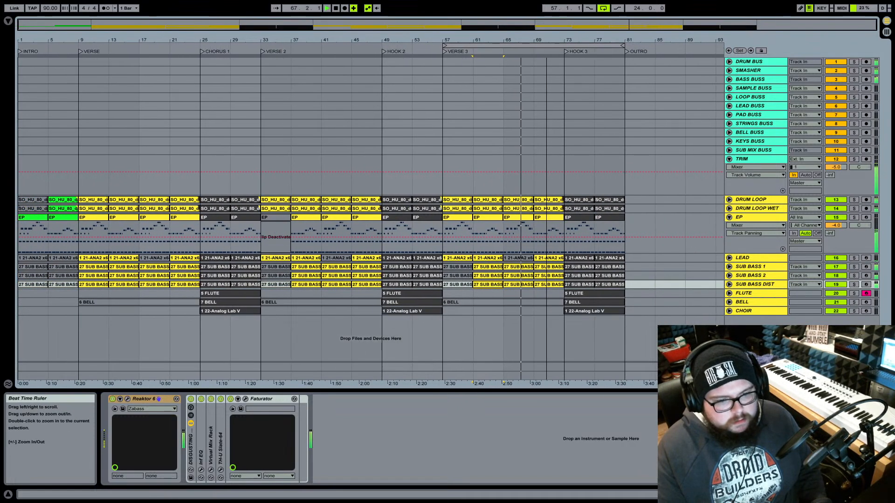
{"action": "left_click", "coordinate": [579, 200]}
{"action": "left_click", "coordinate": [597, 311], "text": "shift"}
{"action": "key", "text": "ctrl+d"}
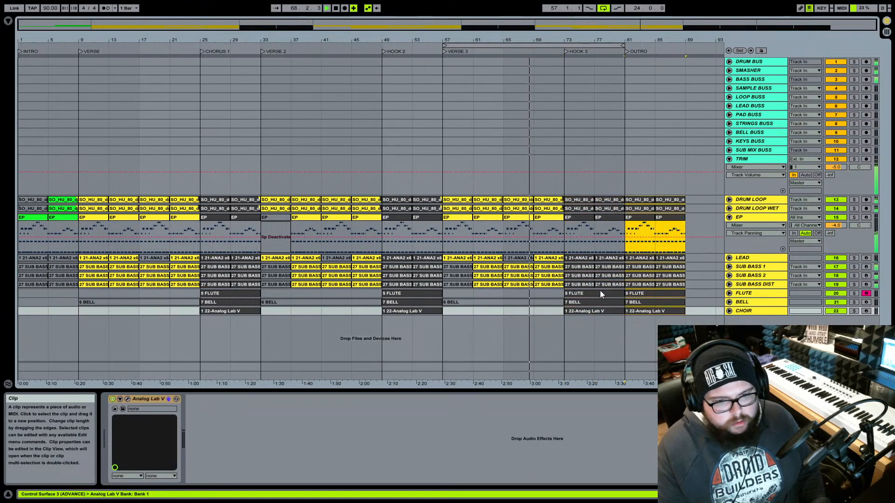
{"action": "left_click_drag", "start_coordinate": [624, 45], "coordinate": [684, 46]}
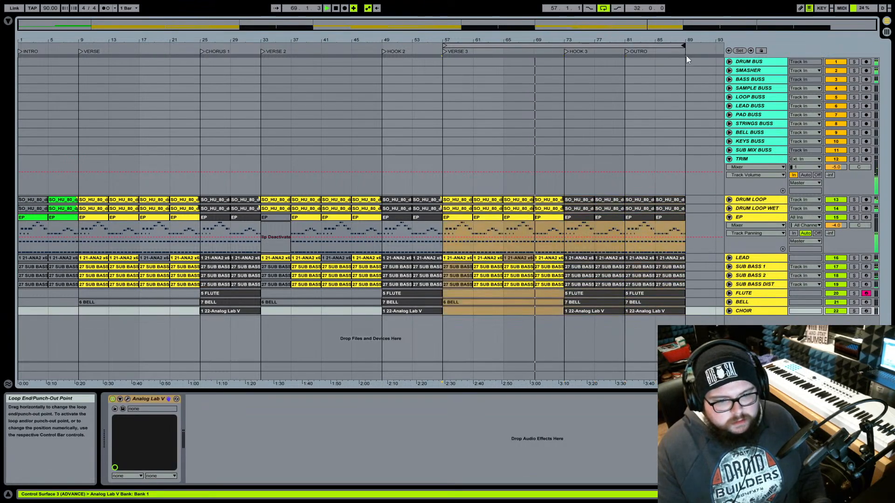
- Recolour all Outro clips from DRUM LOOP through CHOIR purple
{"action": "left_click", "coordinate": [635, 200]}
{"action": "left_click", "coordinate": [667, 310], "text": "shift"}
{"action": "right_click", "coordinate": [667, 311]}
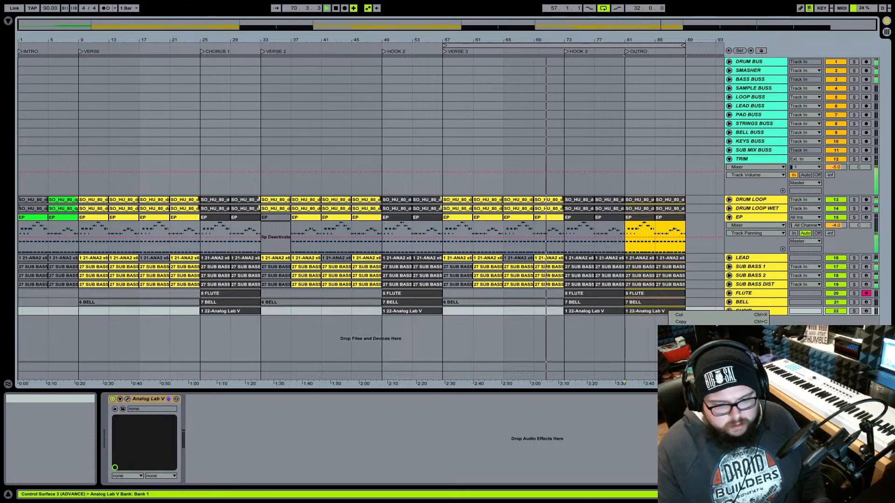
{"action": "left_click", "coordinate": [715, 480]}
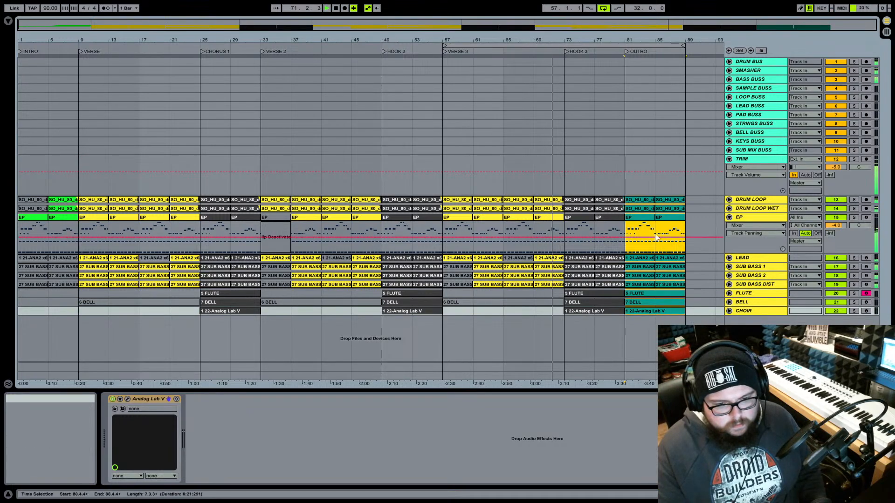
{"action": "right_click", "coordinate": [643, 205]}
{"action": "right_click", "coordinate": [636, 200]}
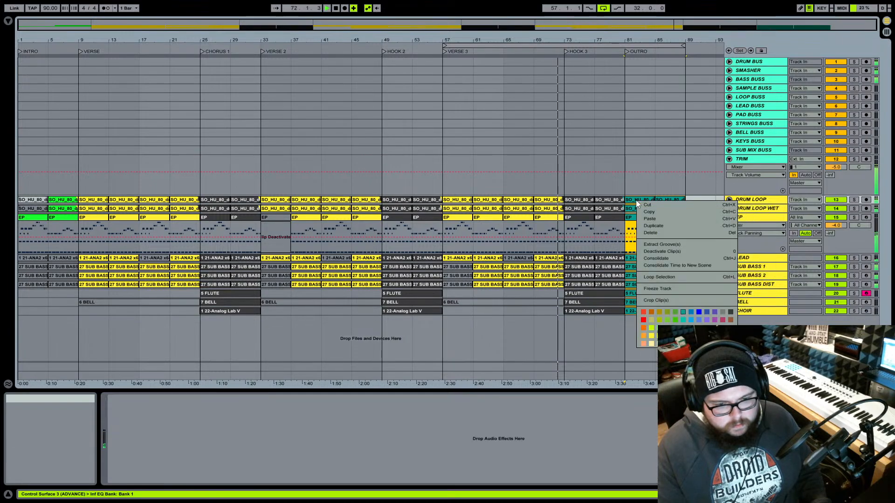
{"action": "left_click", "coordinate": [715, 320]}
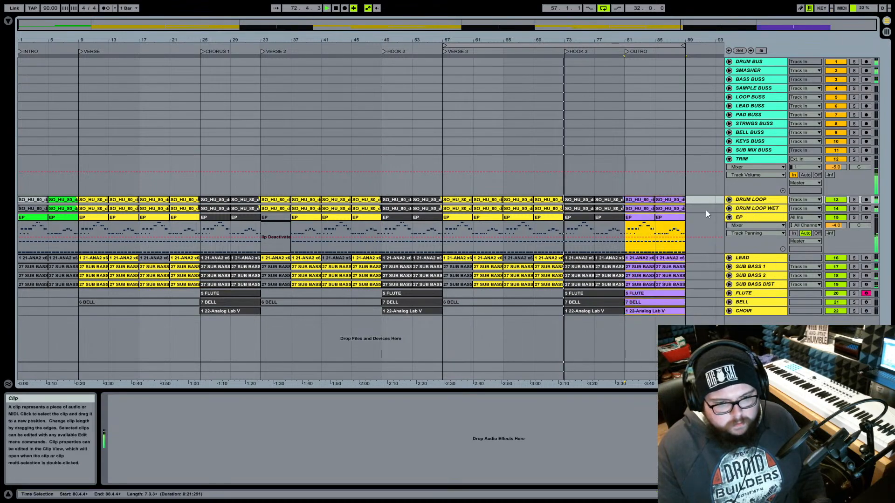
- Fold the EP track and deactivate the DRUM LOOP and DRUM LOOP WET clips in the first four bars of the Outro
{"action": "left_click", "coordinate": [730, 217]}
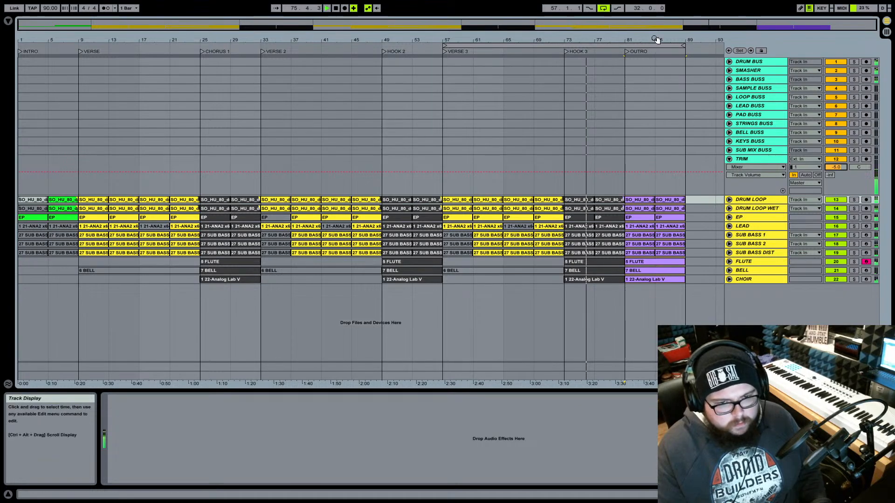
{"action": "left_click_drag", "start_coordinate": [656, 40], "coordinate": [626, 38]}
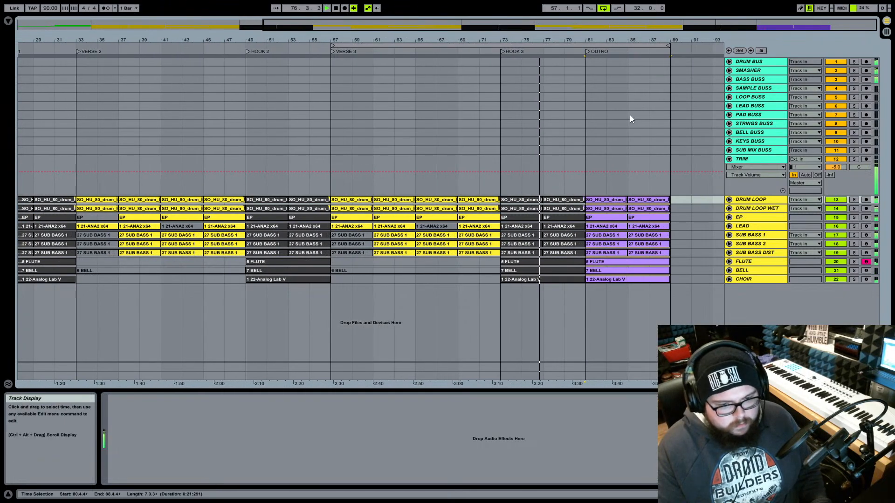
{"action": "left_click", "coordinate": [607, 201]}
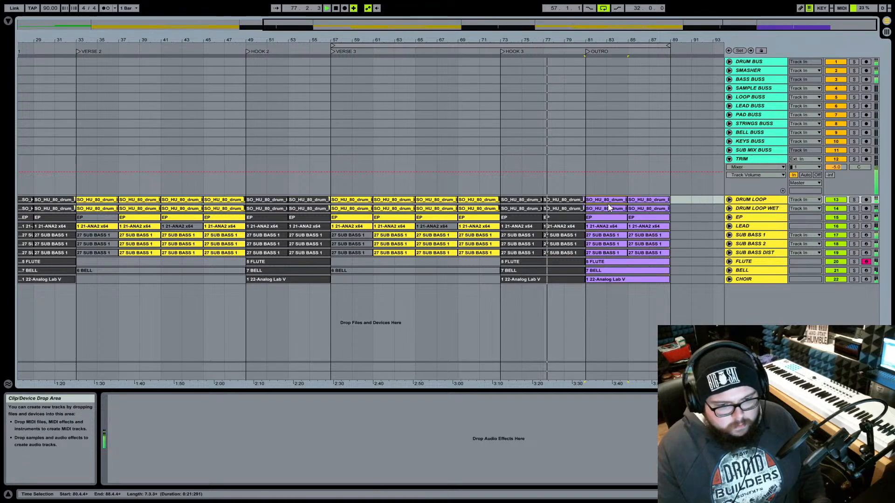
{"action": "left_click", "coordinate": [620, 209]}
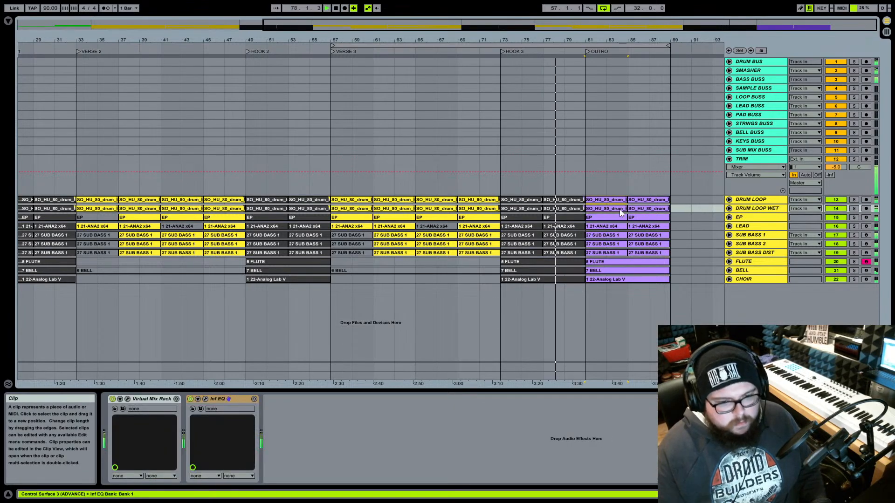
{"action": "key", "text": "0"}
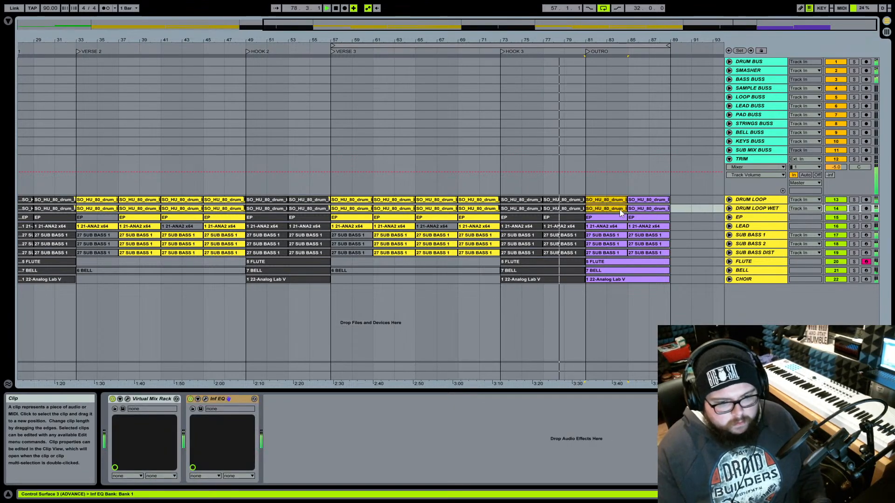
- Deactivate the three SUB BASS clips in the first four bars of the Outro, keeping the EP clip active
{"action": "left_click", "coordinate": [606, 237]}
{"action": "left_click", "coordinate": [605, 256], "text": "shift"}
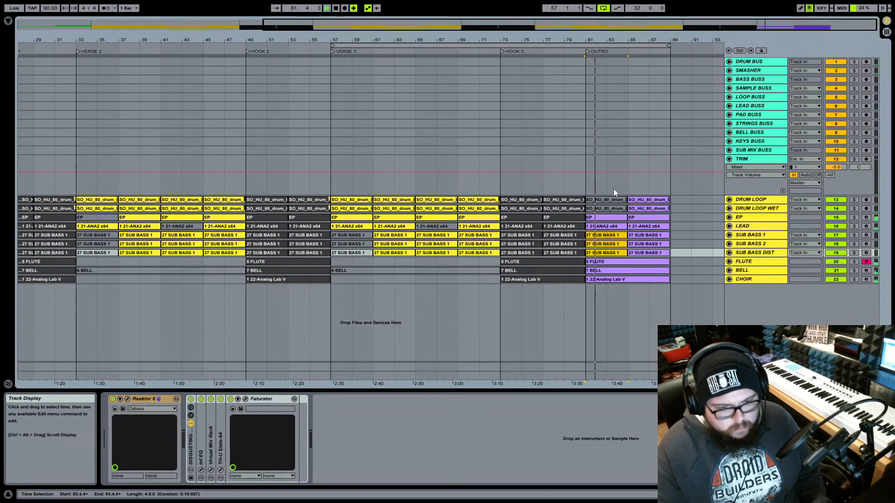
{"action": "left_click", "coordinate": [605, 218]}
{"action": "left_click", "coordinate": [605, 219]}
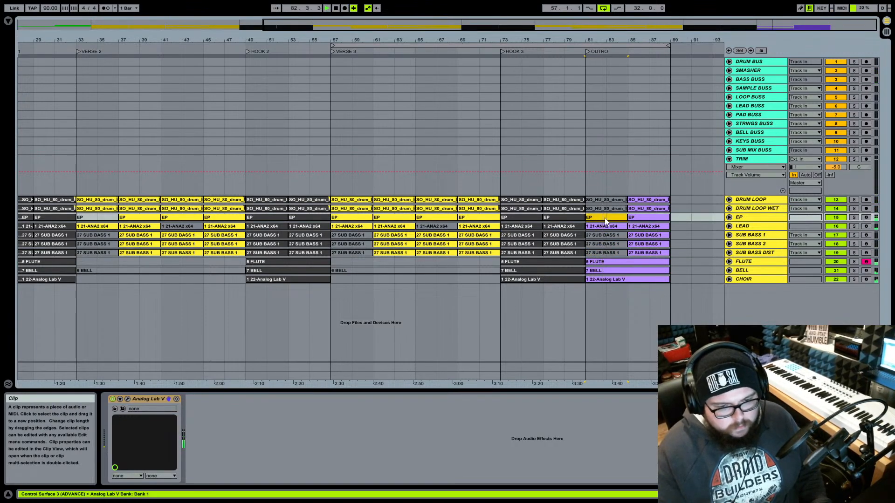
{"action": "left_click", "coordinate": [615, 221]}
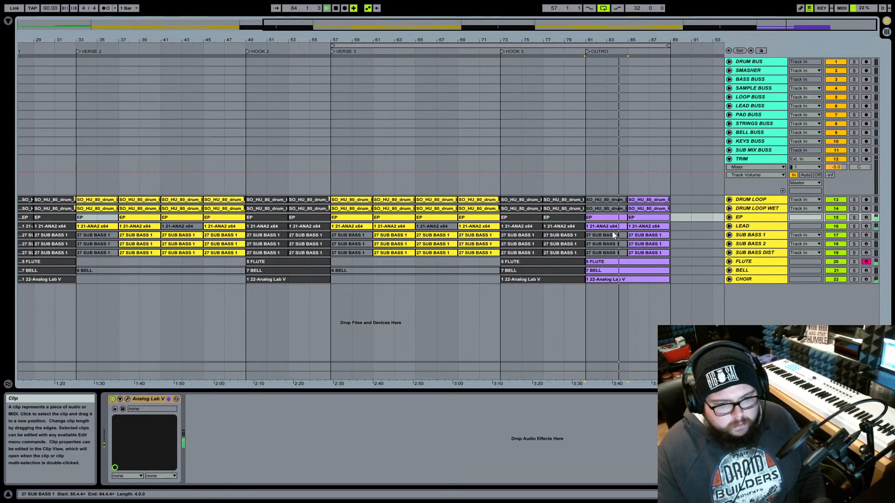
- Reactivate the DRUM LOOP and DRUM LOOP WET clips in bars 83 and 84 of the Outro
{"action": "left_click", "coordinate": [614, 200]}
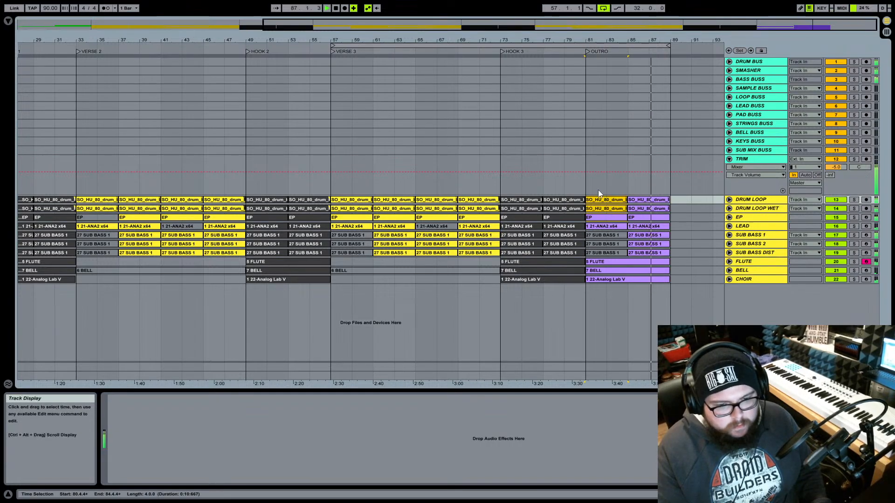
{"action": "left_click", "coordinate": [553, 193]}
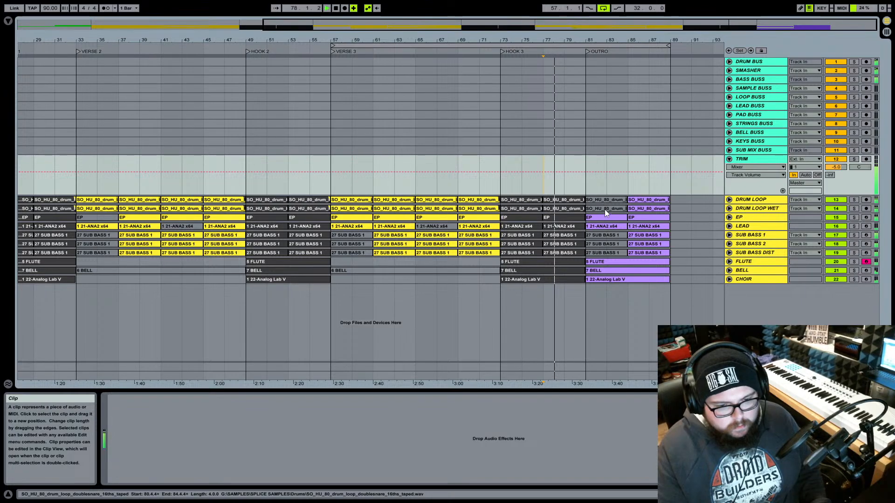
{"action": "left_click", "coordinate": [605, 209]}
{"action": "left_click_drag", "start_coordinate": [608, 193], "coordinate": [620, 210]}
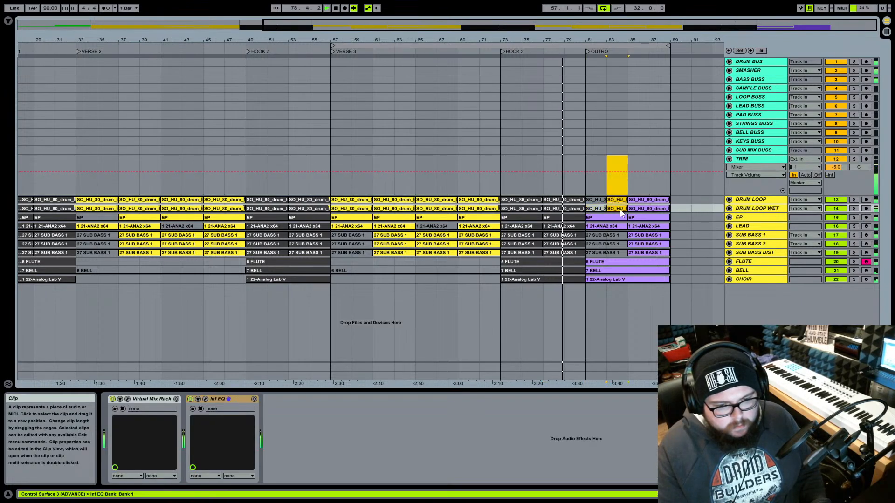
{"action": "key", "text": "0"}
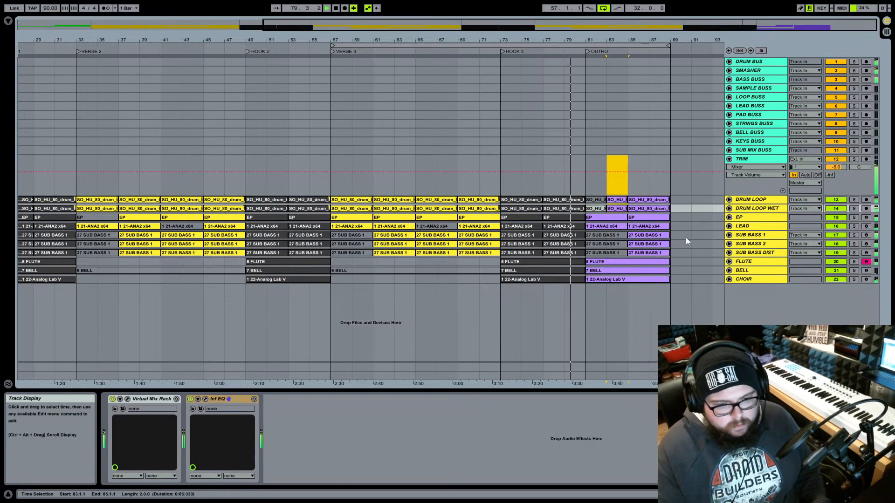
- Reactivate the three SUB BASS clips in the first four bars of the Outro
{"action": "left_click", "coordinate": [617, 252]}
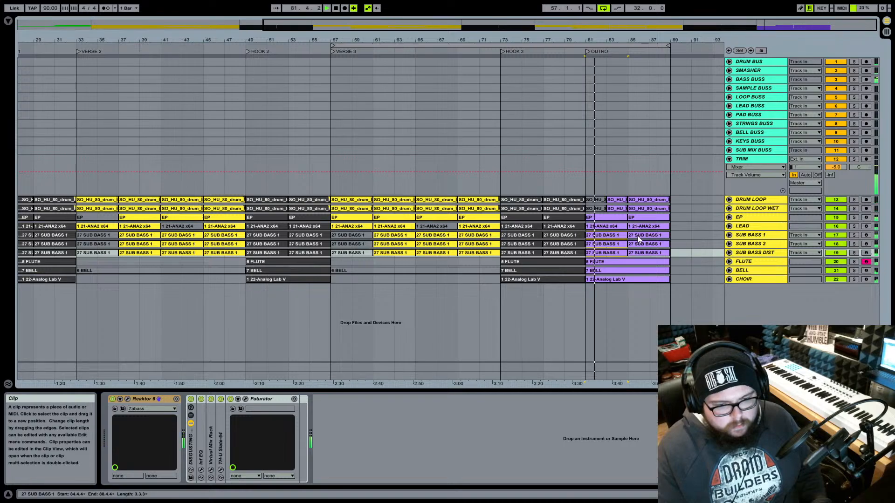
- Deactivate the DRUM LOOP and DRUM LOOP WET clips in bars 83 and 84 and extend the clips starting at bar 81 over them to bar 85
{"action": "left_click", "coordinate": [617, 208]}
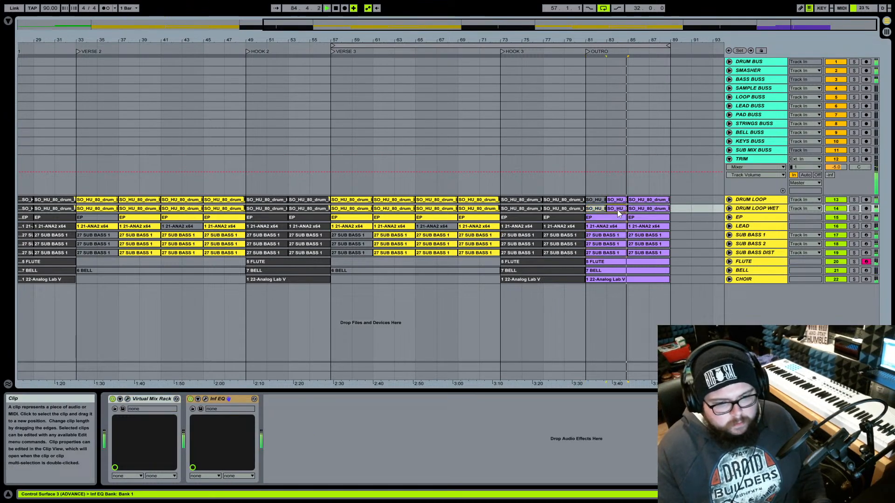
{"action": "left_click", "coordinate": [615, 200], "text": "shift"}
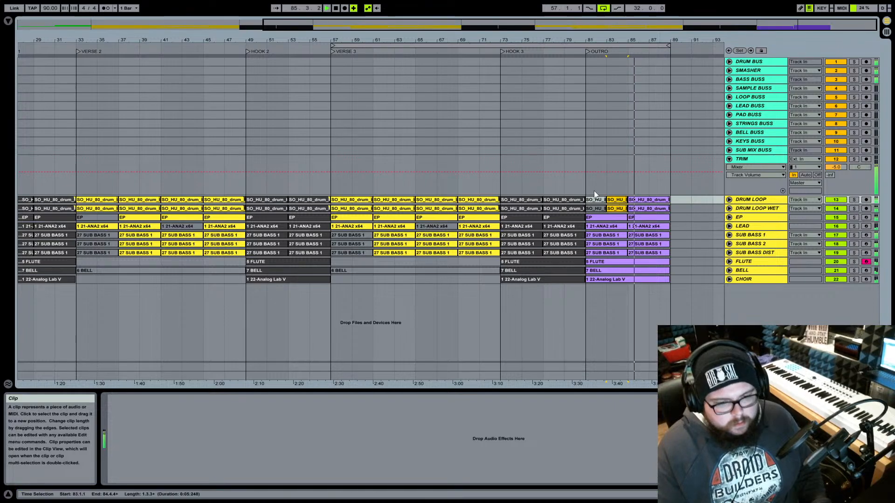
{"action": "left_click", "coordinate": [605, 191]}
{"action": "left_click", "coordinate": [601, 199]}
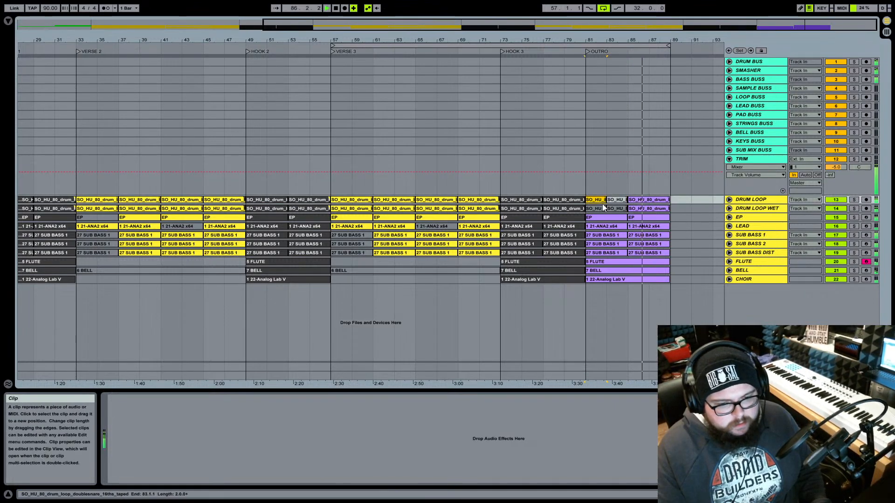
{"action": "left_click", "coordinate": [601, 208]}
{"action": "left_click", "coordinate": [601, 199], "text": "shift"}
{"action": "left_click_drag", "start_coordinate": [607, 199], "coordinate": [628, 199]}
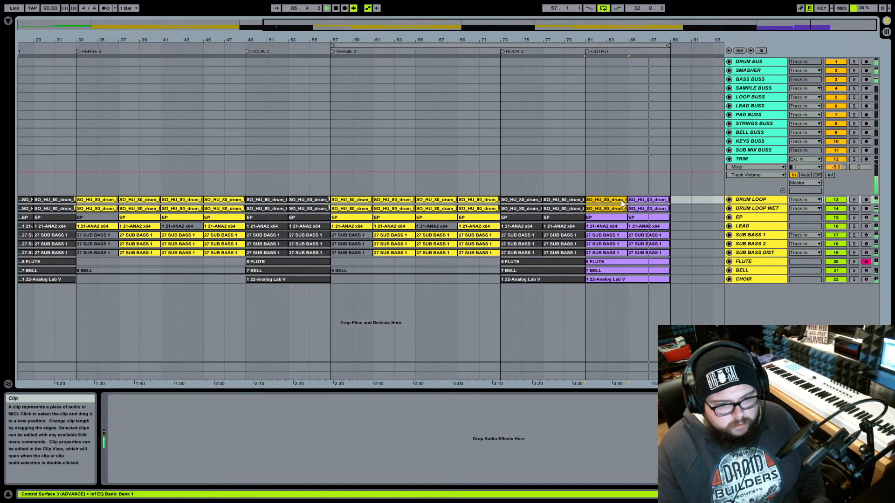
- Turn off the arrangement loop, stop at the loop region and switch to the Session View
{"action": "left_click", "coordinate": [586, 191]}
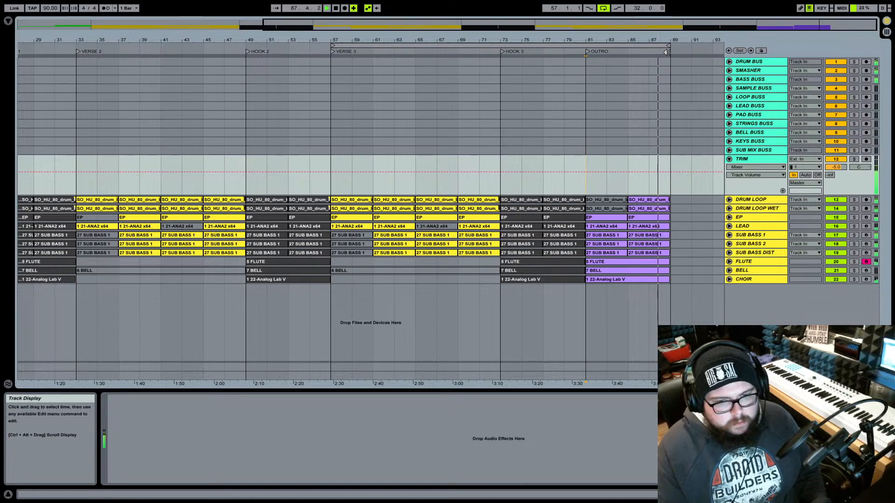
{"action": "left_click", "coordinate": [603, 9]}
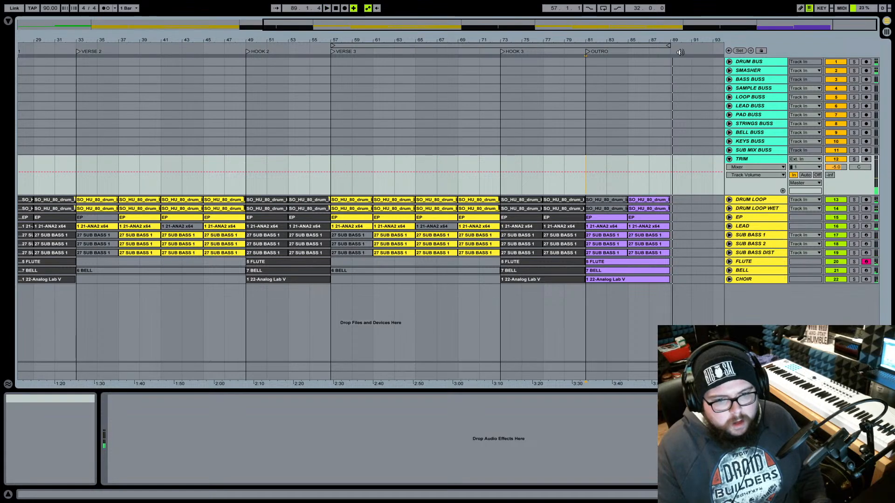
{"action": "left_click", "coordinate": [665, 44]}
{"action": "key", "text": "Tab"}
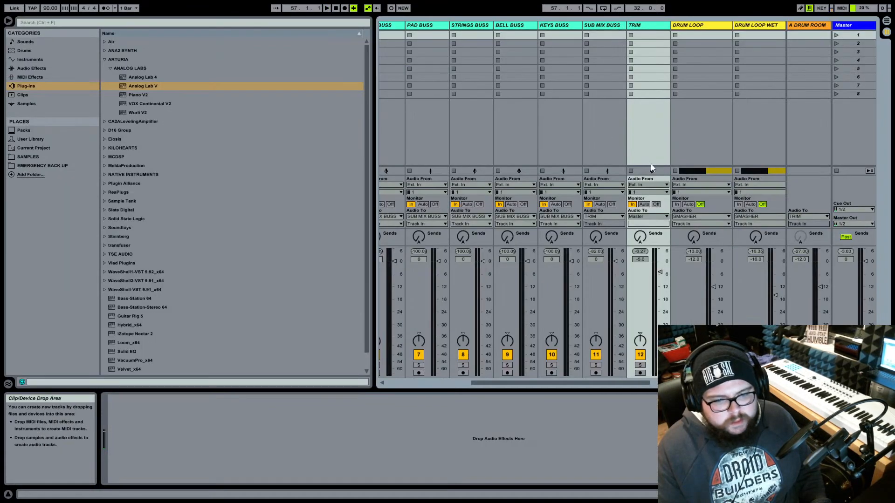
- Check the audio output routing options of the FLUTE track without changing the destination
{"action": "left_click", "coordinate": [696, 149]}
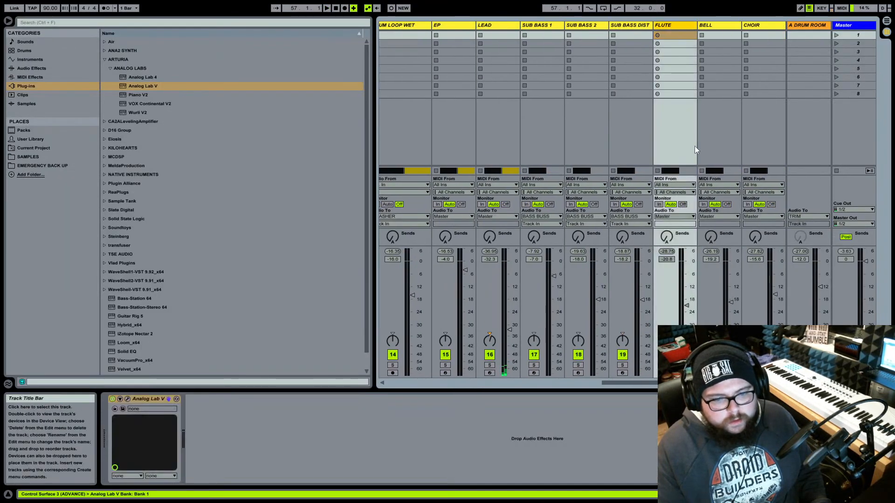
{"action": "left_click", "coordinate": [679, 217]}
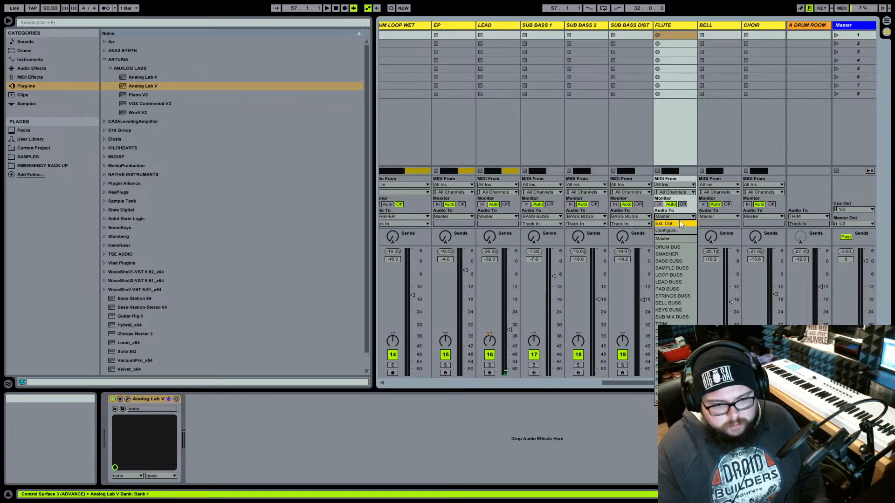
{"action": "left_click", "coordinate": [682, 22]}
{"action": "scroll", "coordinate": [640, 55], "scroll_direction": "left", "scroll_amount": 5}
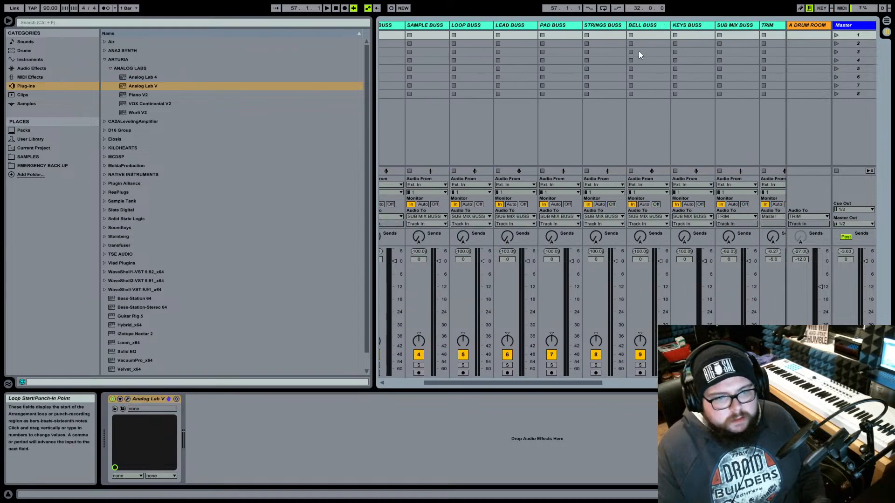
- Hide the browser and compare the instrument tracks with the available bus tracks
{"action": "left_click", "coordinate": [8, 21]}
{"action": "scroll", "coordinate": [430, 84], "scroll_direction": "left", "scroll_amount": 3}
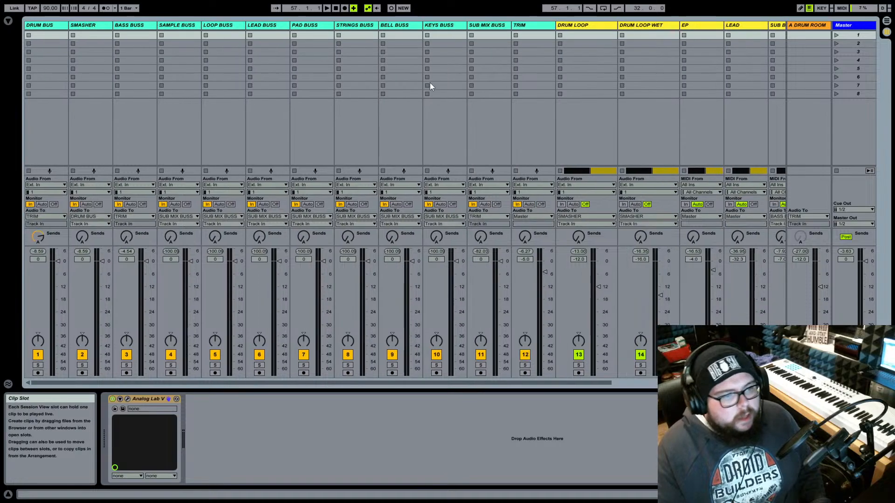
{"action": "scroll", "coordinate": [430, 84], "scroll_direction": "right", "scroll_amount": 5}
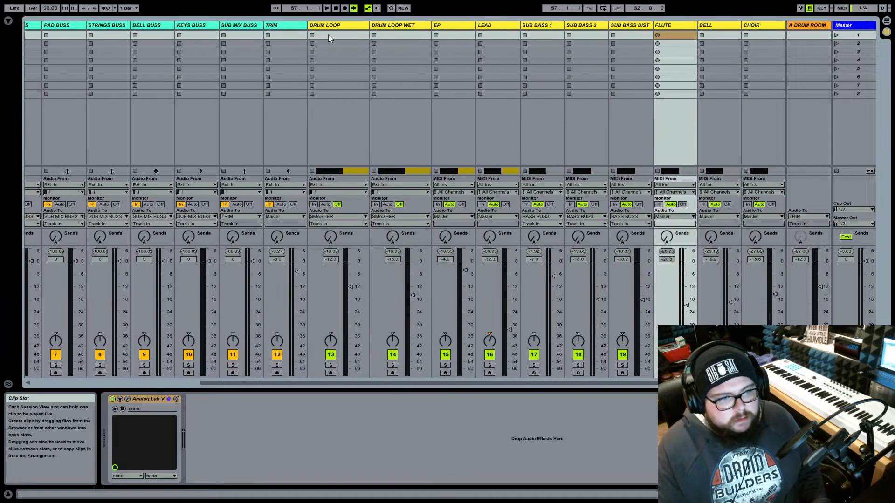
{"action": "scroll", "coordinate": [248, 30], "scroll_direction": "left", "scroll_amount": 3}
{"action": "scroll", "coordinate": [258, 30], "scroll_direction": "left", "scroll_amount": 2}
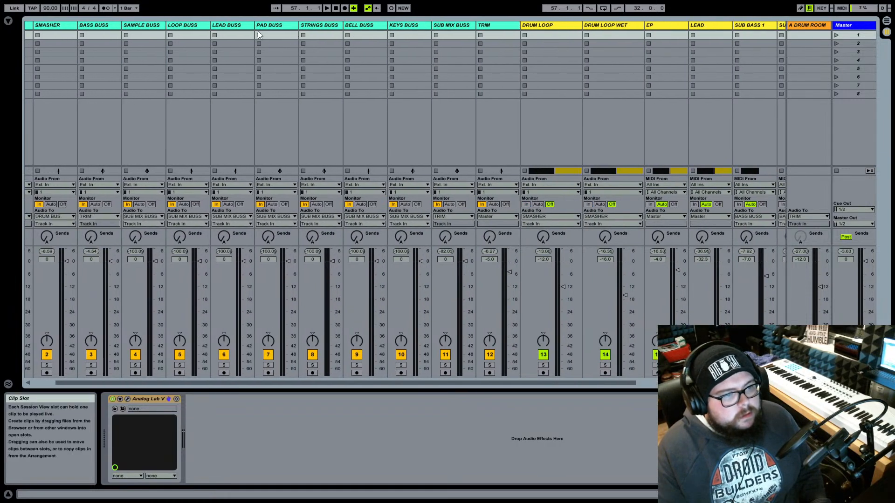
{"action": "scroll", "coordinate": [513, 97], "scroll_direction": "right", "scroll_amount": 5}
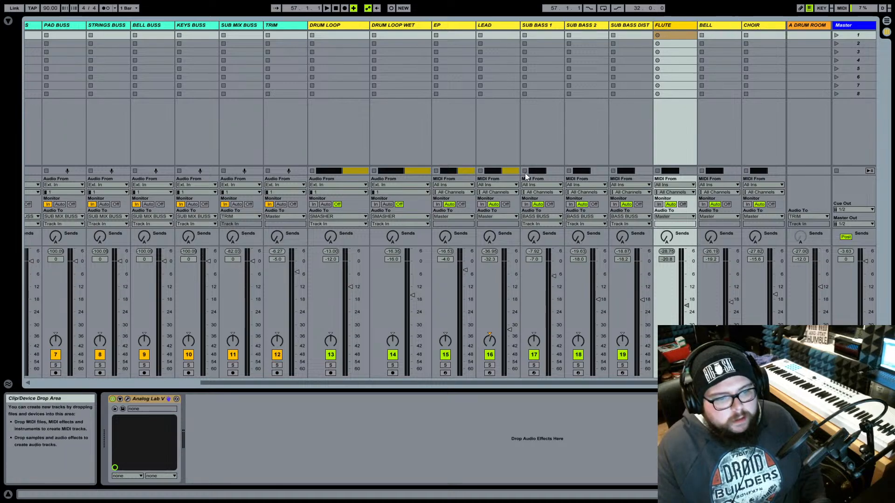
{"action": "left_click", "coordinate": [439, 26]}
{"action": "scroll", "coordinate": [306, 86], "scroll_direction": "left", "scroll_amount": 5}
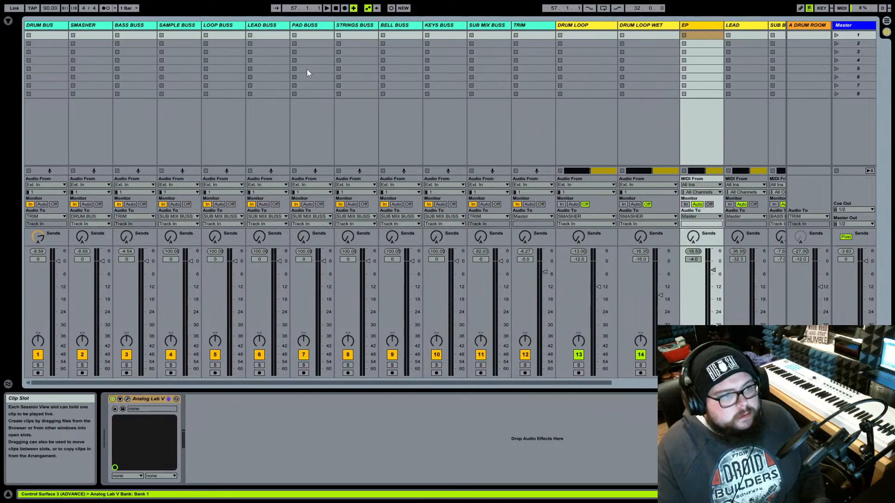
- Rename the LOOP BUSS track as EP BUSS
{"action": "left_click", "coordinate": [228, 27]}
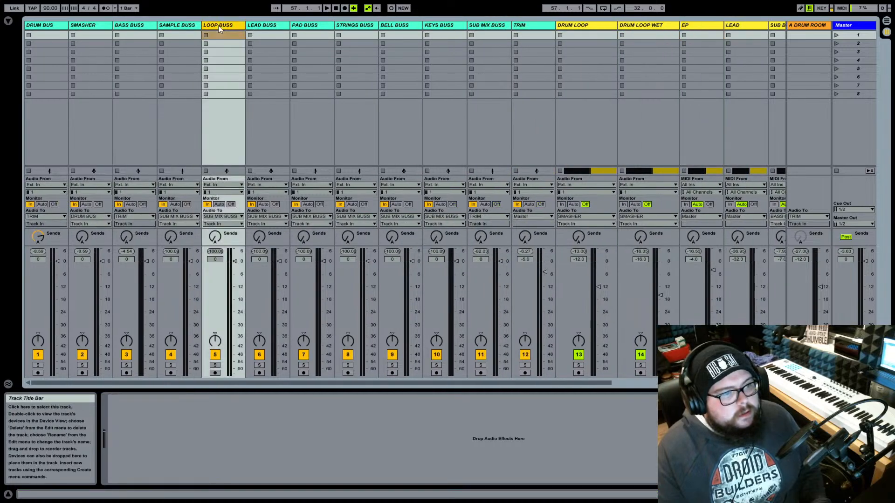
{"action": "key", "text": "ctrl+r"}
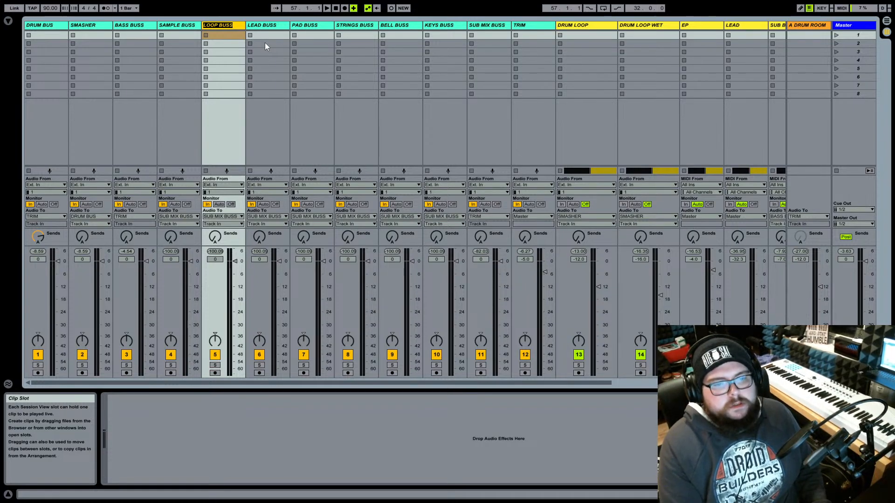
{"action": "type", "text": "EP"}
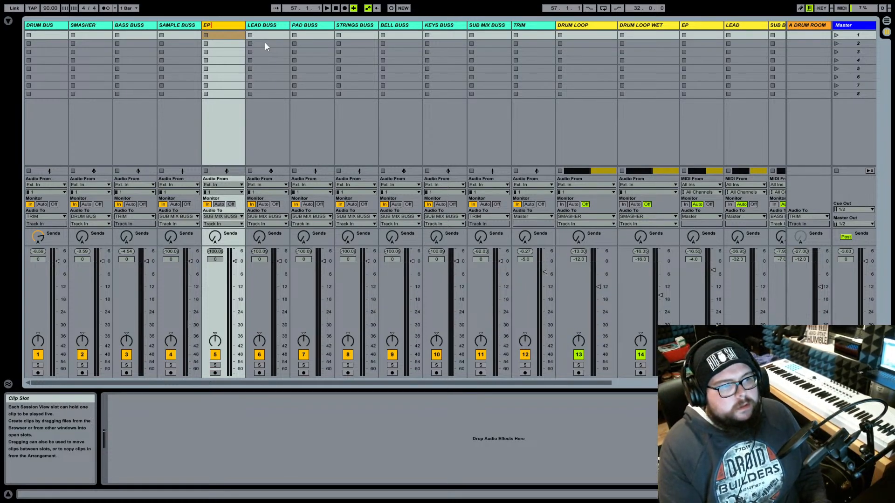
{"action": "type", "text": " BUSS"}
- Rename the PAD BUSS track as BELL BUSS
{"action": "key", "text": "Right"}
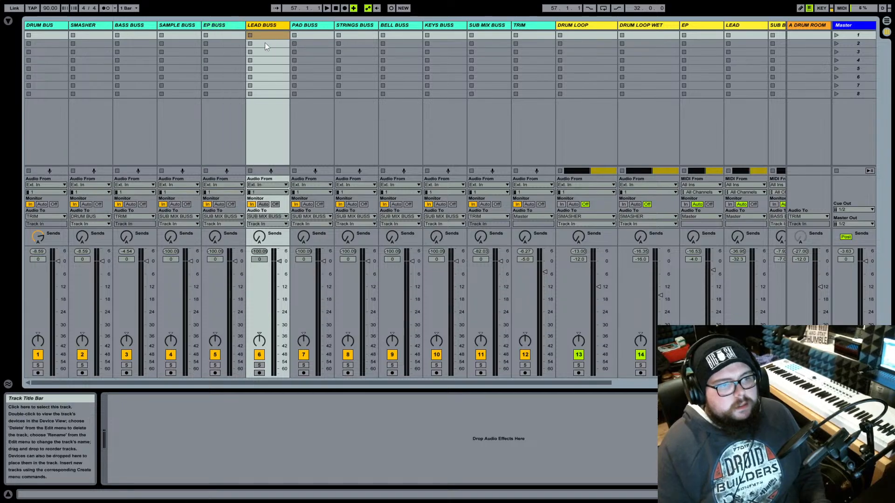
{"action": "key", "text": "Right"}
{"action": "key", "text": "ctrl+r"}
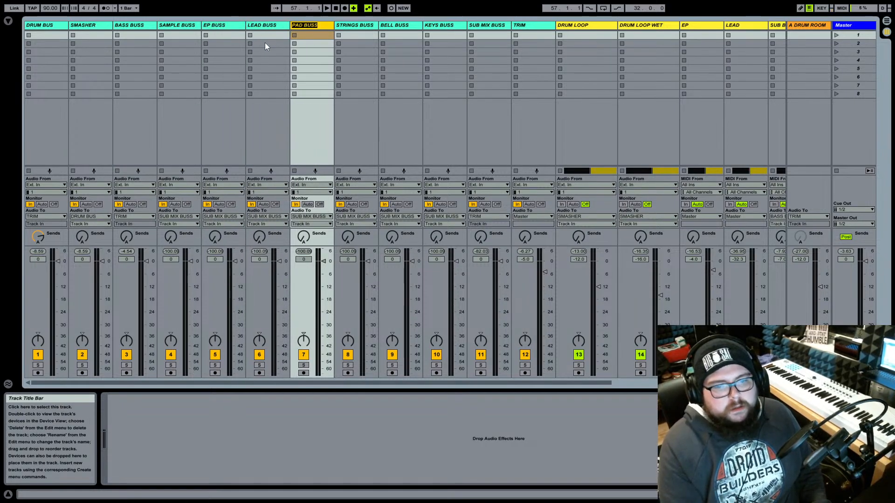
{"action": "type", "text": "BELL BUSS"}
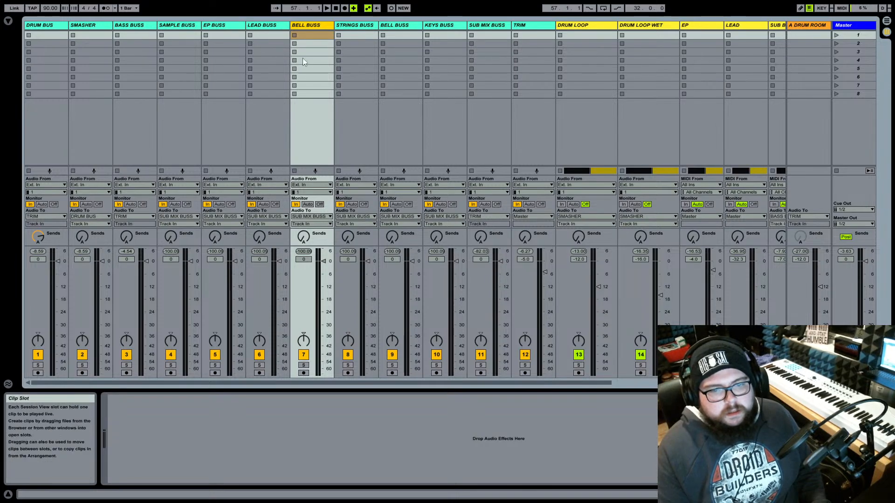
- Rename the STRINGS BUSS track as FLUTE BUSS
{"action": "scroll", "coordinate": [315, 62], "scroll_direction": "right", "scroll_amount": 6}
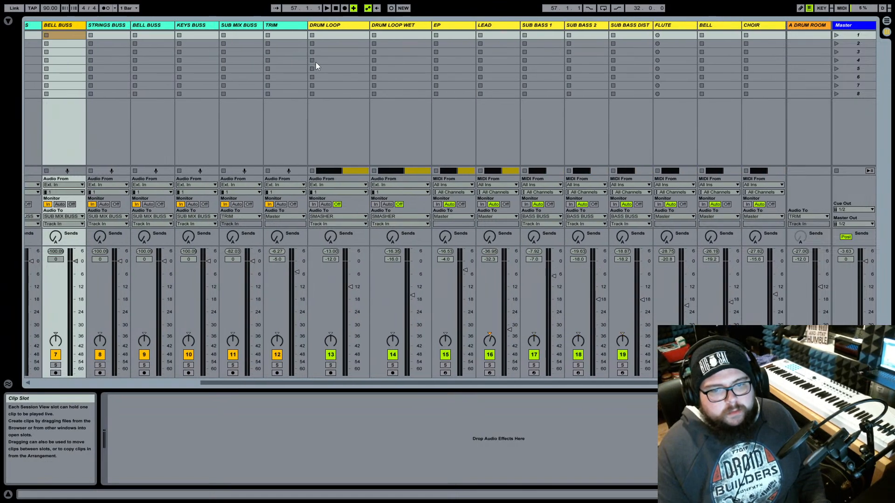
{"action": "scroll", "coordinate": [315, 62], "scroll_direction": "left", "scroll_amount": 6}
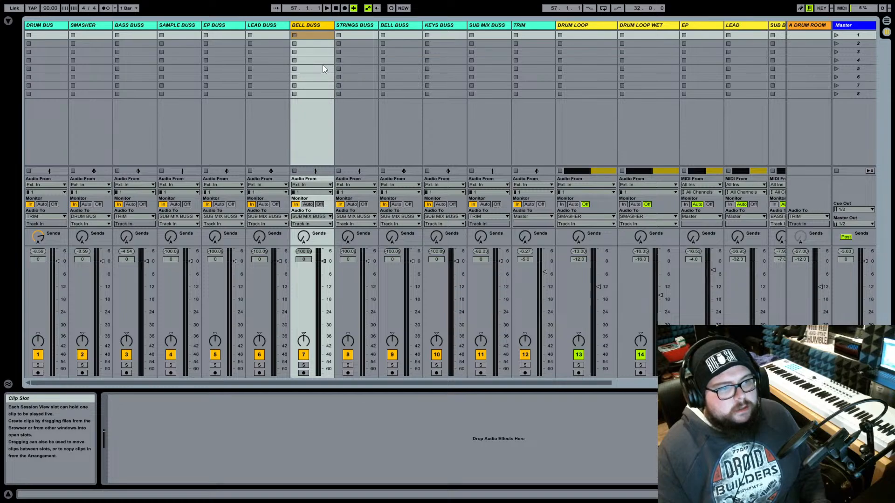
{"action": "left_click", "coordinate": [355, 26]}
{"action": "key", "text": "ctrl+r"}
{"action": "type", "text": "F"}
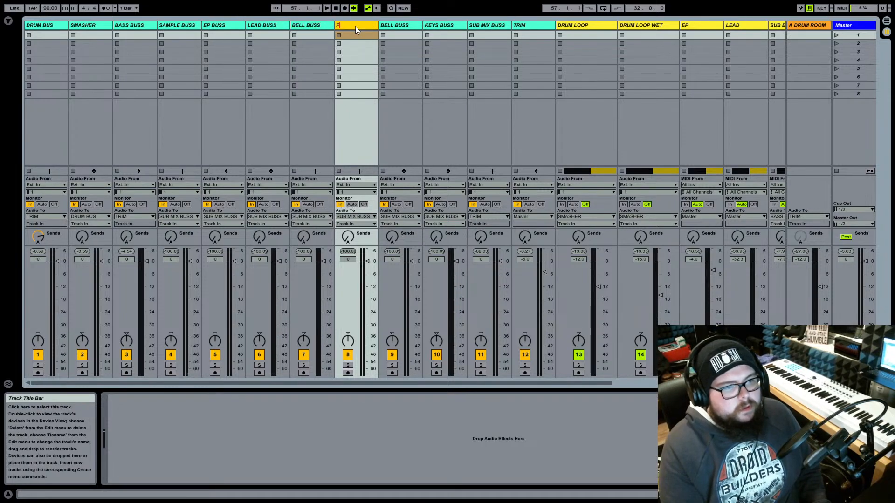
{"action": "type", "text": "LUTE BUSS"}
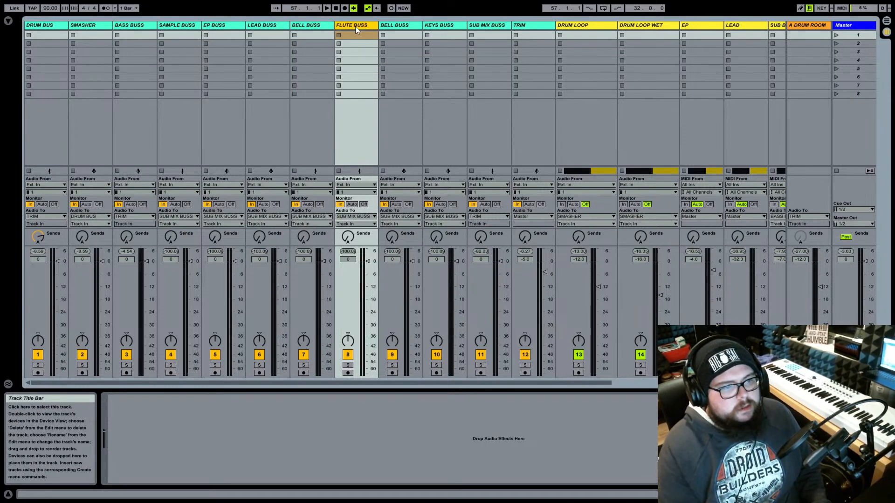
- Rename the original BELL BUSS track after FLUTE BUSS as CHOIR BUSS
{"action": "key", "text": "Tab"}
{"action": "type", "text": "CHO"}
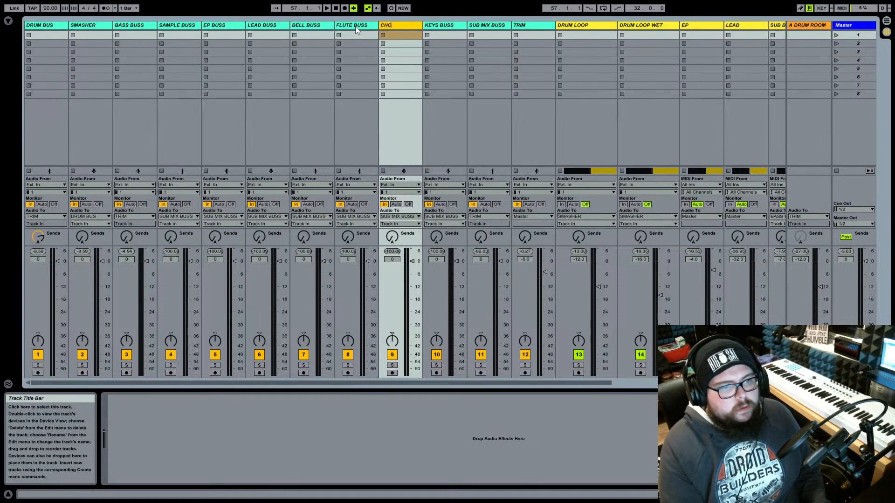
{"action": "type", "text": "IR BUSS"}
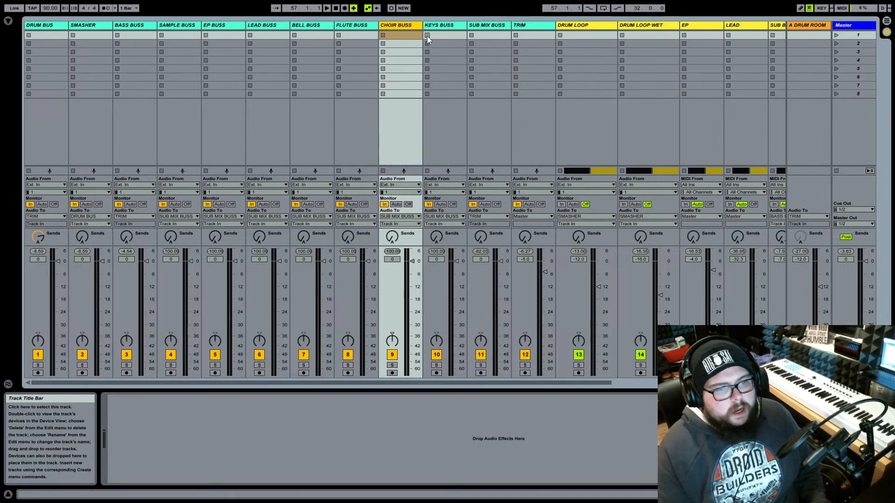
- Delete the unneeded KEYS BUSS track
{"action": "left_click", "coordinate": [453, 27]}
{"action": "scroll", "coordinate": [453, 27], "scroll_direction": "right", "scroll_amount": 5}
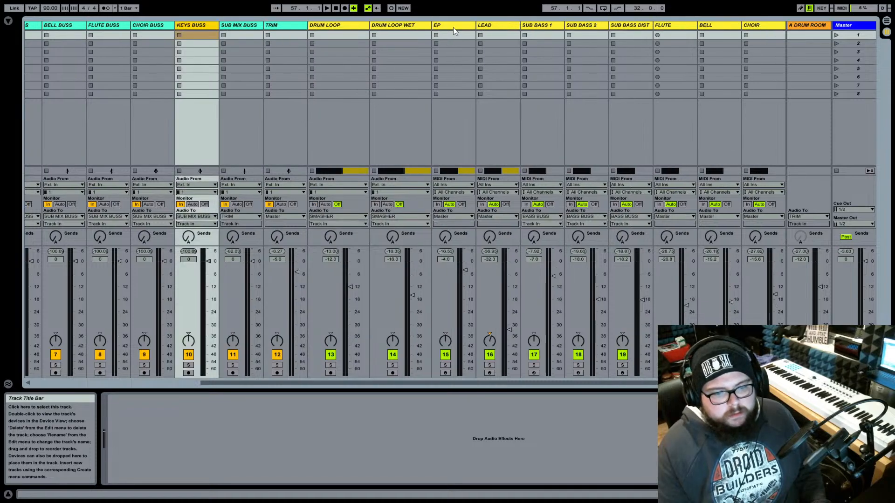
{"action": "scroll", "coordinate": [453, 28], "scroll_direction": "left", "scroll_amount": 4}
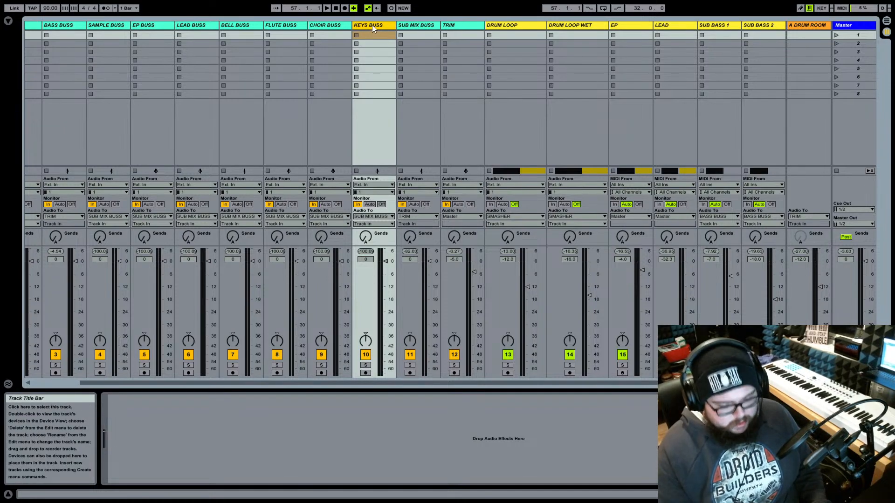
{"action": "key", "text": "Delete"}
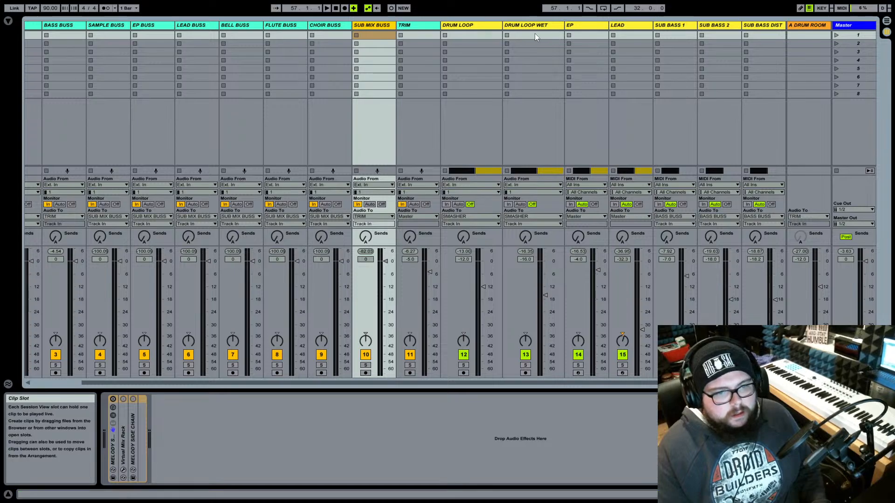
- Route the EP track's audio output to EP BUSS and the LEAD track's output to LEAD BUSS
{"action": "left_click", "coordinate": [584, 216]}
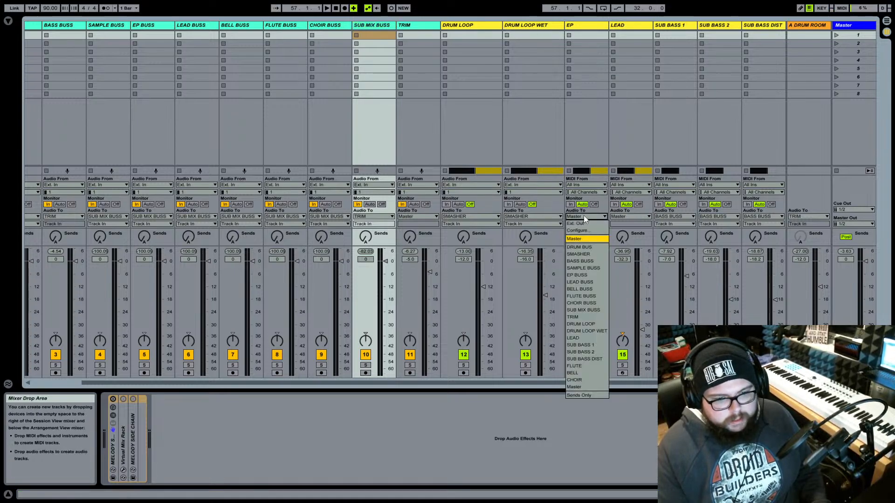
{"action": "left_click", "coordinate": [595, 275]}
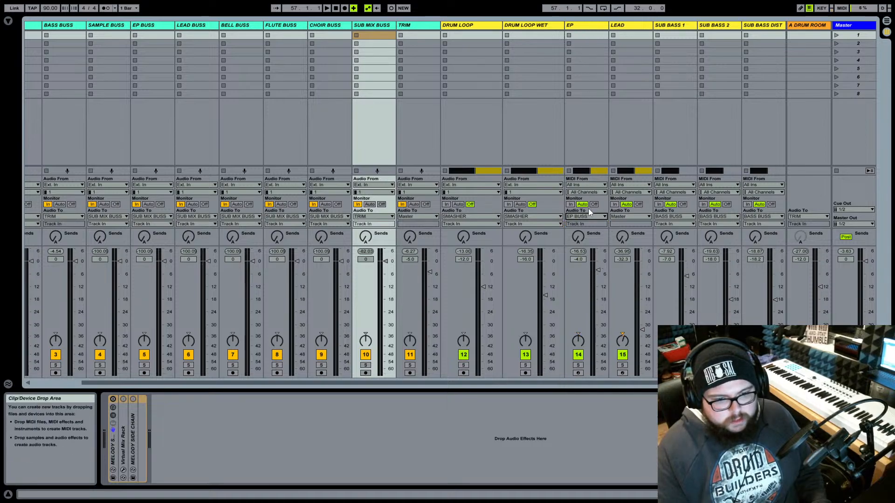
{"action": "left_click", "coordinate": [648, 217]}
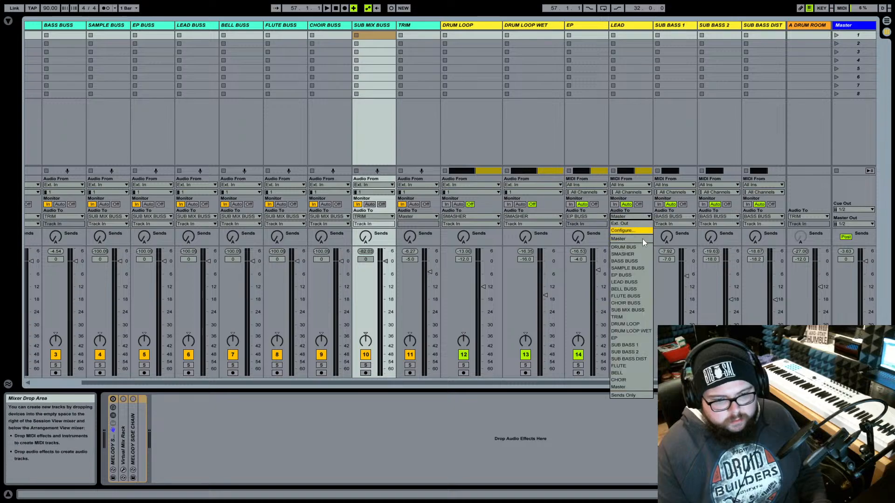
{"action": "left_click", "coordinate": [637, 285]}
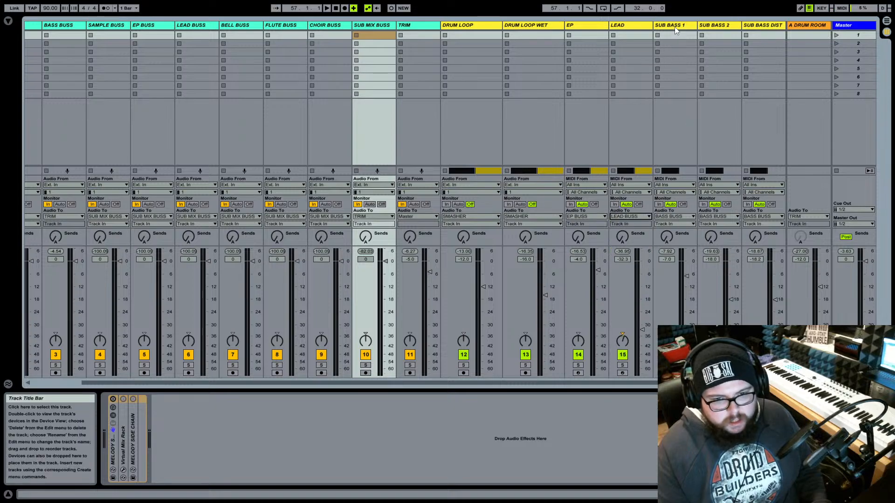
- Route the FLUTE track's audio output to FLUTE BUSS
{"action": "scroll", "coordinate": [677, 30], "scroll_direction": "right", "scroll_amount": 3}
{"action": "left_click", "coordinate": [627, 27]}
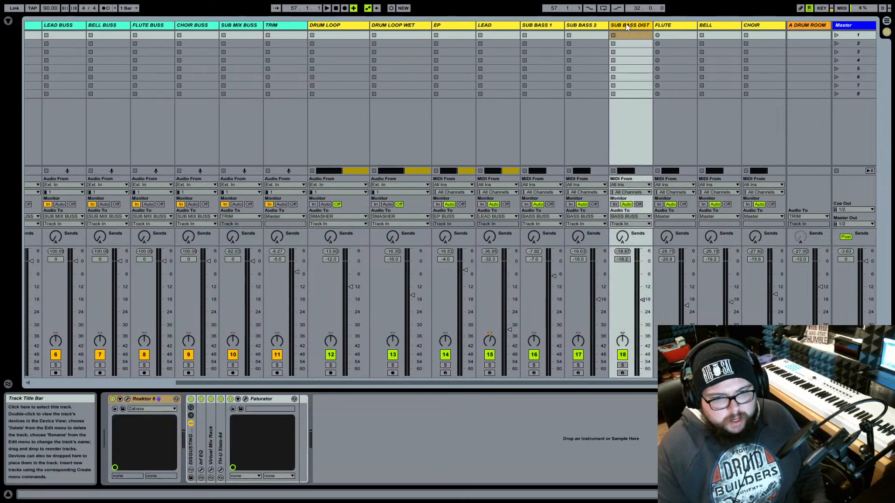
{"action": "left_click", "coordinate": [675, 24]}
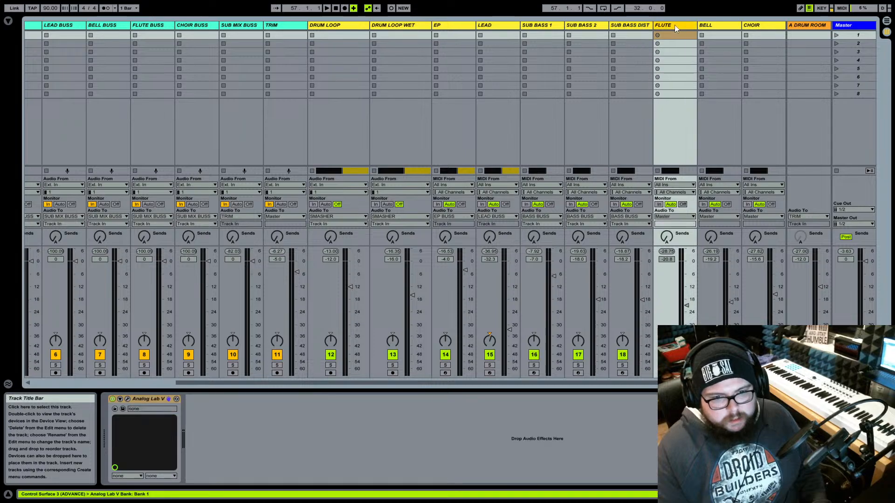
{"action": "left_click", "coordinate": [668, 215]}
{"action": "left_click", "coordinate": [678, 297]}
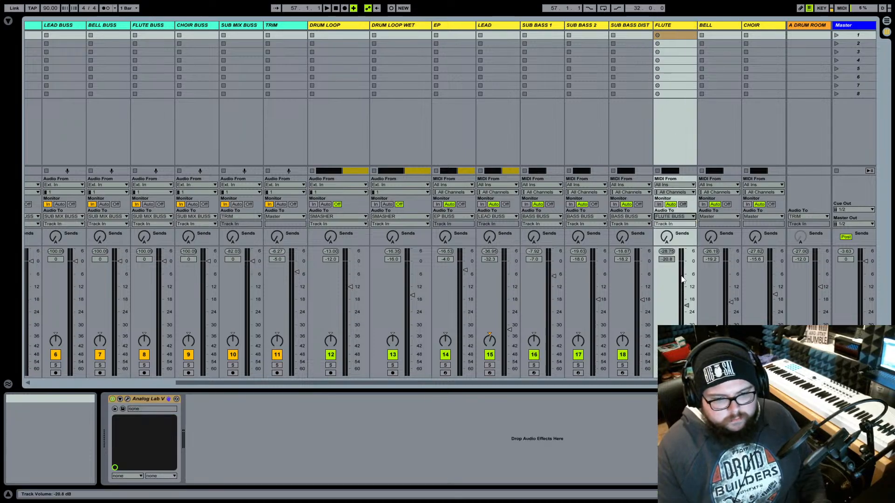
- Route the BELL track's audio output to BELL BUSS
{"action": "left_click", "coordinate": [713, 209]}
{"action": "left_click", "coordinate": [715, 216]}
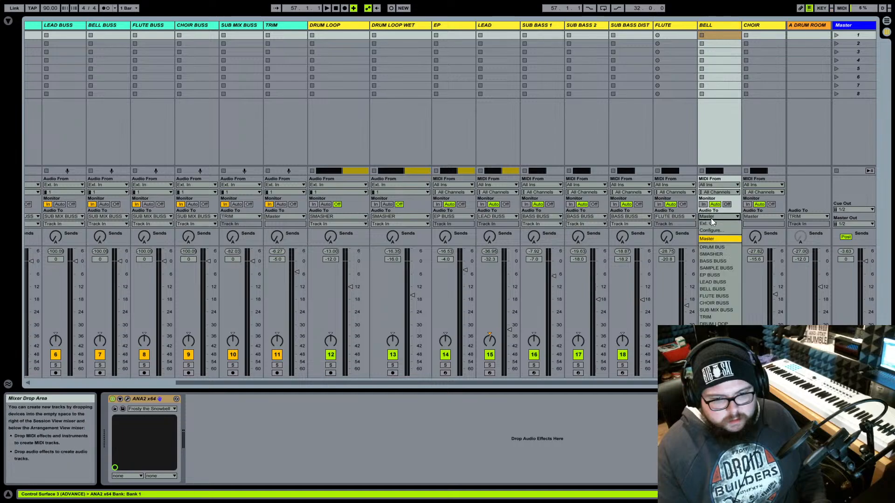
{"action": "left_click", "coordinate": [719, 293]}
- Route the CHOIR track's audio output to CHOIR BUSS
{"action": "left_click", "coordinate": [759, 25]}
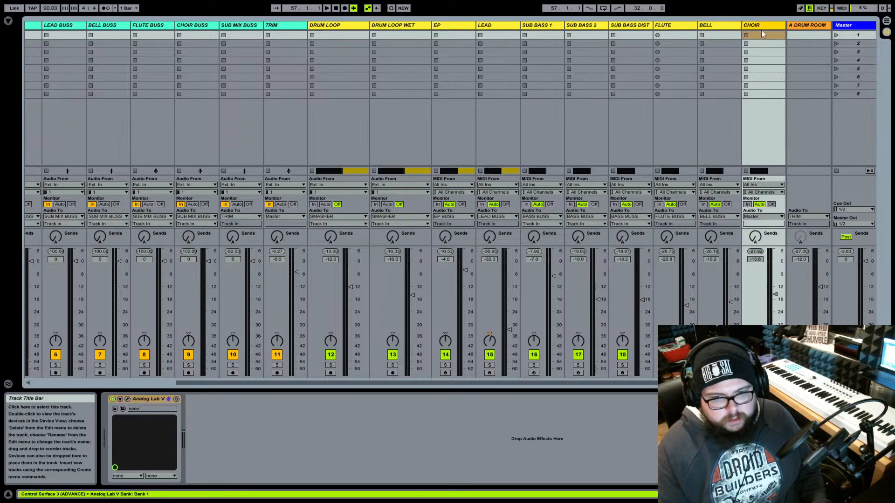
{"action": "left_click", "coordinate": [757, 218]}
{"action": "left_click", "coordinate": [778, 302]}
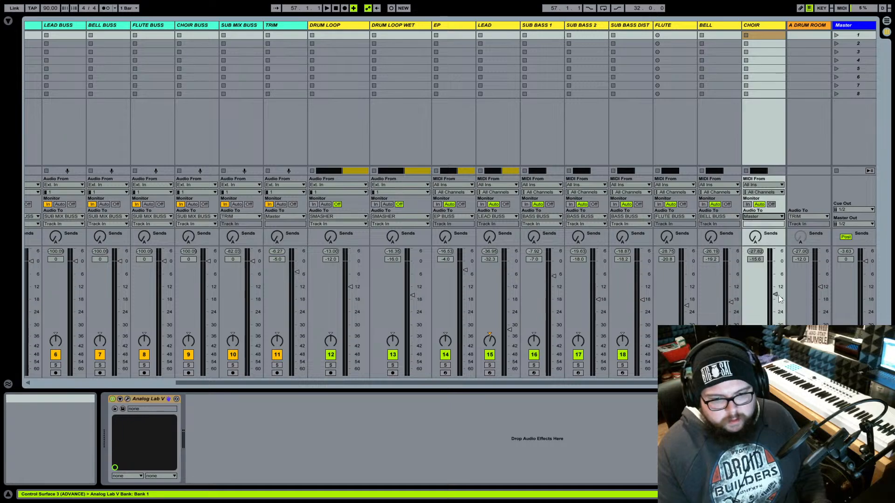
{"action": "scroll", "coordinate": [653, 94], "scroll_direction": "left", "scroll_amount": 5}
{"action": "scroll", "coordinate": [679, 54], "scroll_direction": "right", "scroll_amount": 5}
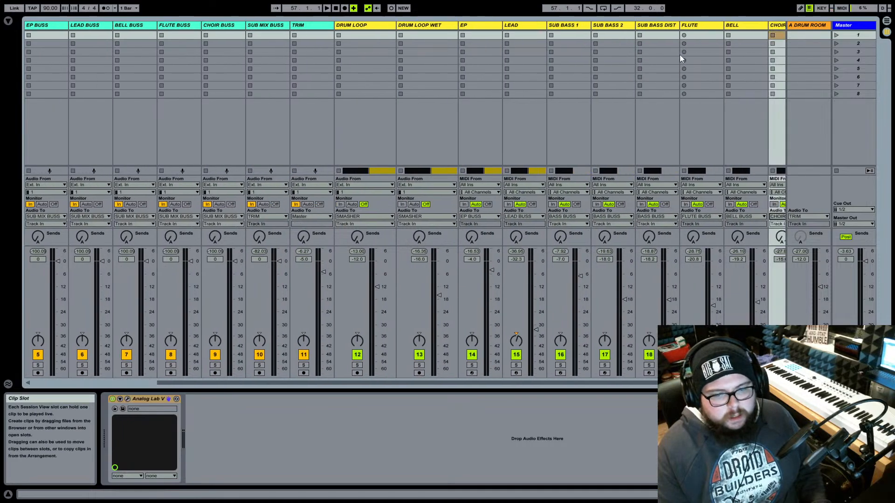
- Switch to the Arrangement view and play the song from bar 77 in Hook 3
{"action": "key", "text": "Tab"}
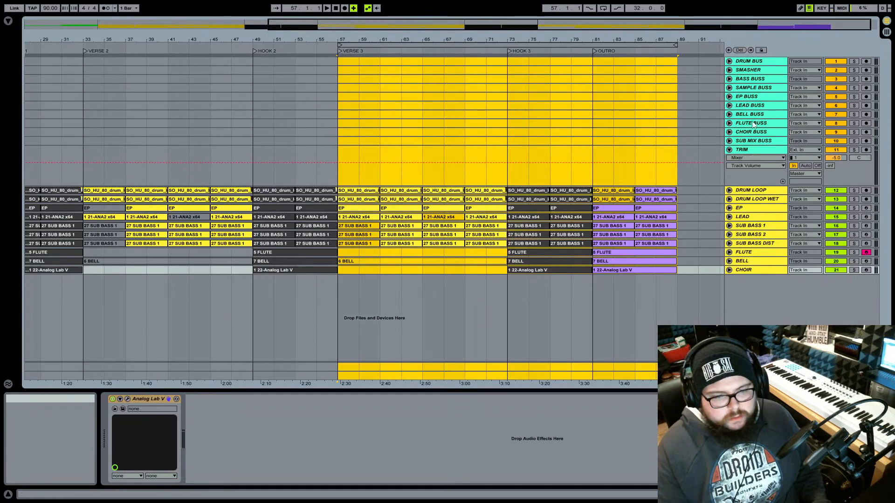
{"action": "left_click", "coordinate": [595, 173]}
{"action": "left_click", "coordinate": [549, 177]}
{"action": "key", "text": "space"}
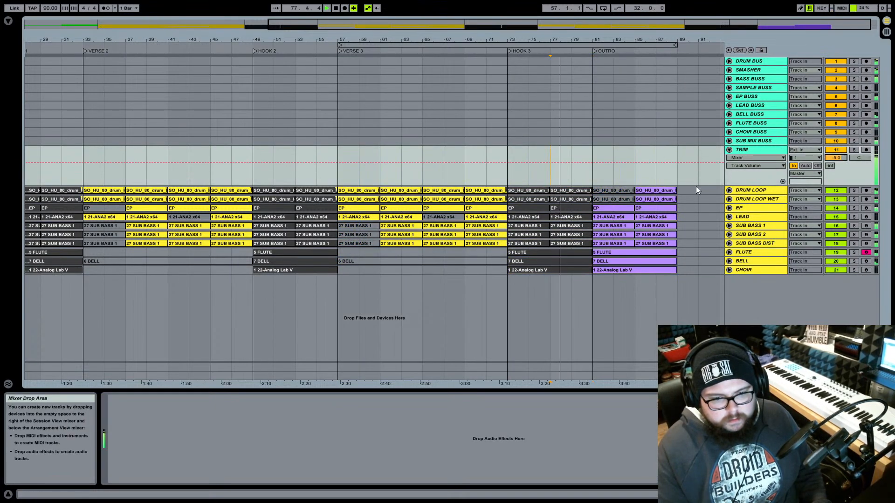
- Duplicate the Outro FLUTE clip so the copy starts at bar 89, right after the Outro clips
{"action": "left_click", "coordinate": [620, 163]}
{"action": "left_click_drag", "start_coordinate": [639, 40], "coordinate": [543, 70]}
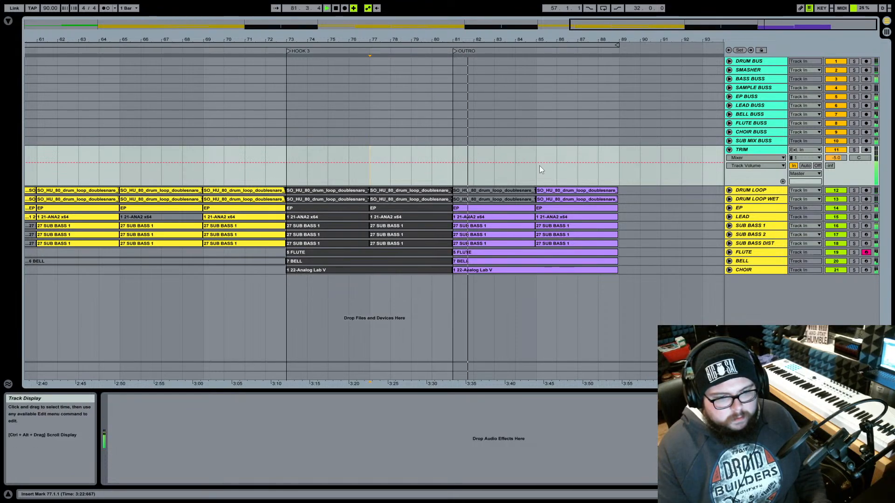
{"action": "left_click_drag", "start_coordinate": [567, 43], "coordinate": [576, 107]}
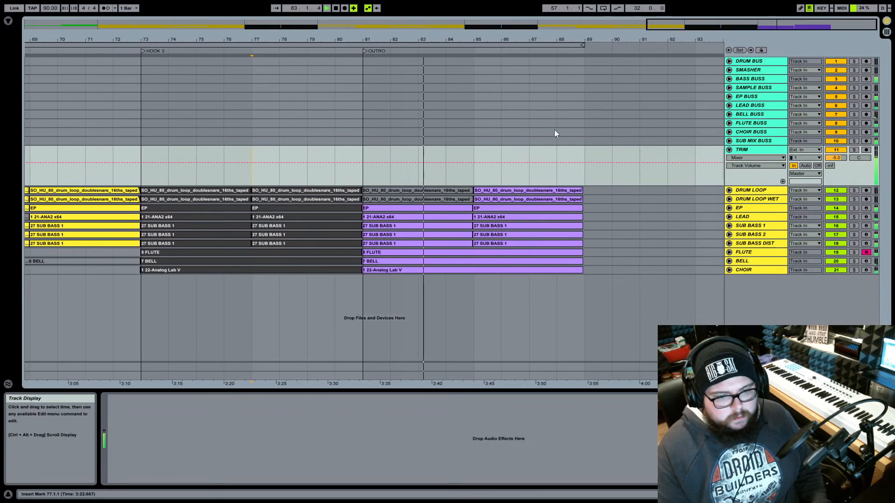
{"action": "left_click", "coordinate": [492, 253]}
{"action": "key", "text": "ctrl+d"}
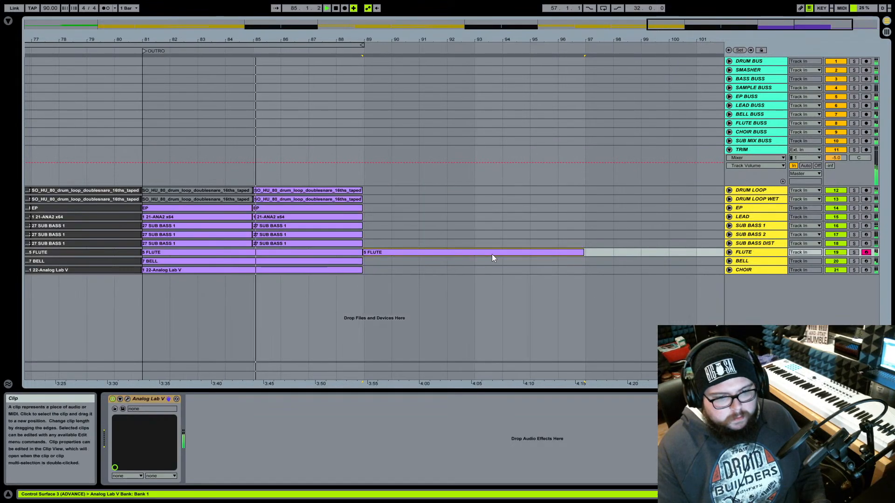
- Draw a volume fade-out on the TRIM track from bar 87 to silence at bar 93 and extend the loop end to bar 93
{"action": "left_click", "coordinate": [309, 164]}
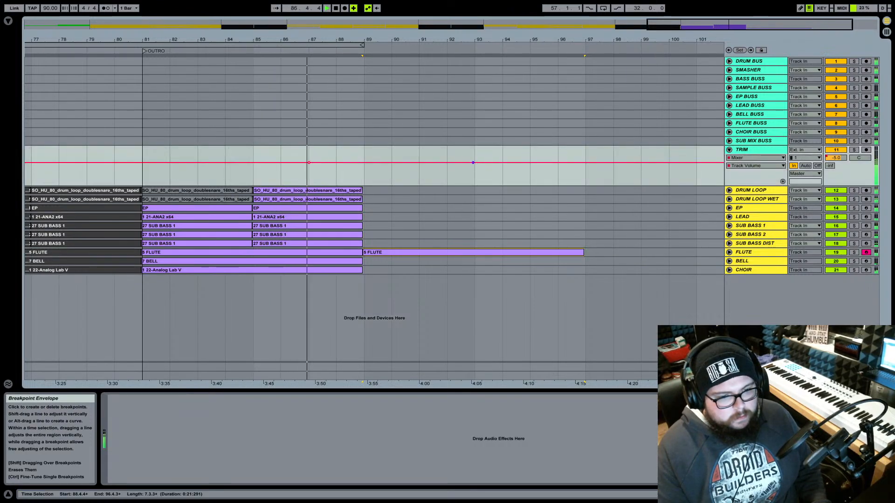
{"action": "left_click_drag", "start_coordinate": [470, 162], "coordinate": [477, 185]}
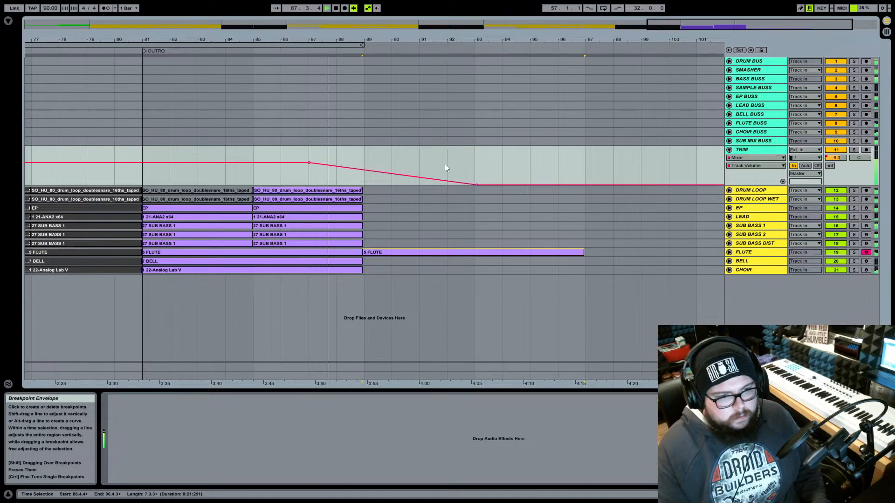
{"action": "left_click_drag", "start_coordinate": [363, 44], "coordinate": [465, 78]}
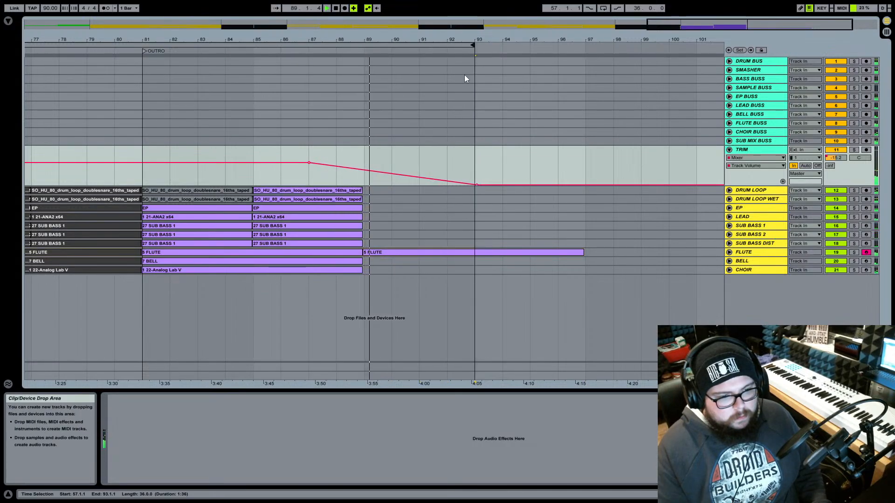
- Stop playback and shorten the duplicated FLUTE clip to end at bar 93
{"action": "left_click_drag", "start_coordinate": [438, 39], "coordinate": [538, 41]}
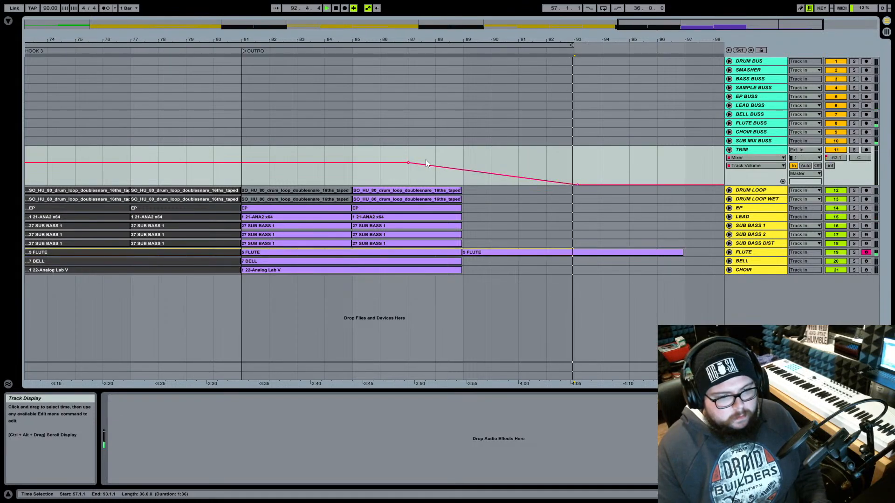
{"action": "key", "text": "space"}
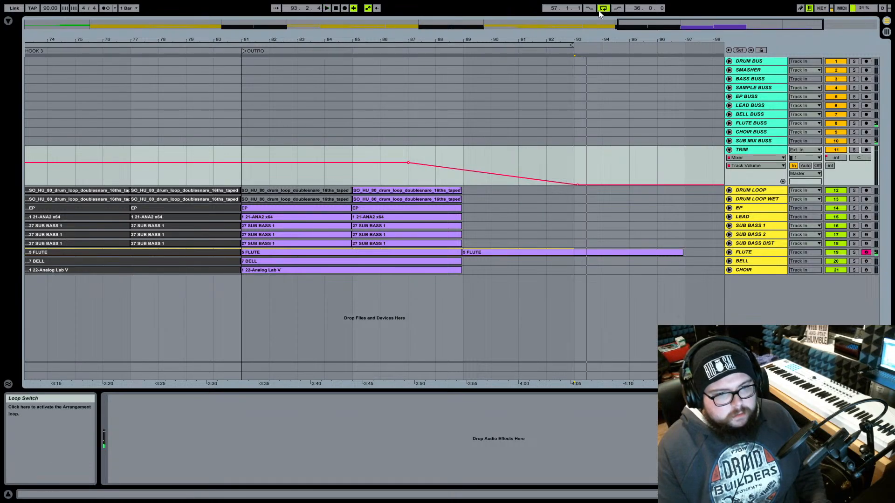
{"action": "left_click_drag", "start_coordinate": [683, 252], "coordinate": [579, 246]}
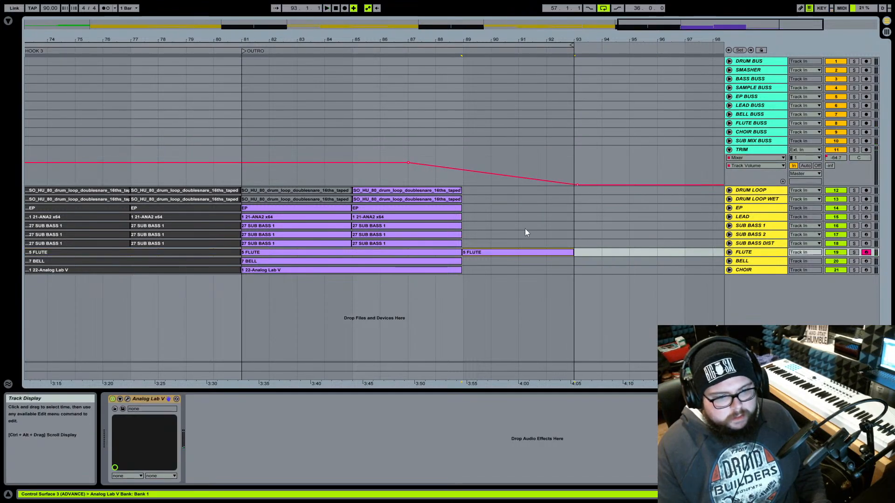
- Play from bar 77 through the Outro fade and expand the DRUM LOOP track to examine its Outro waveform
{"action": "left_click", "coordinate": [240, 173]}
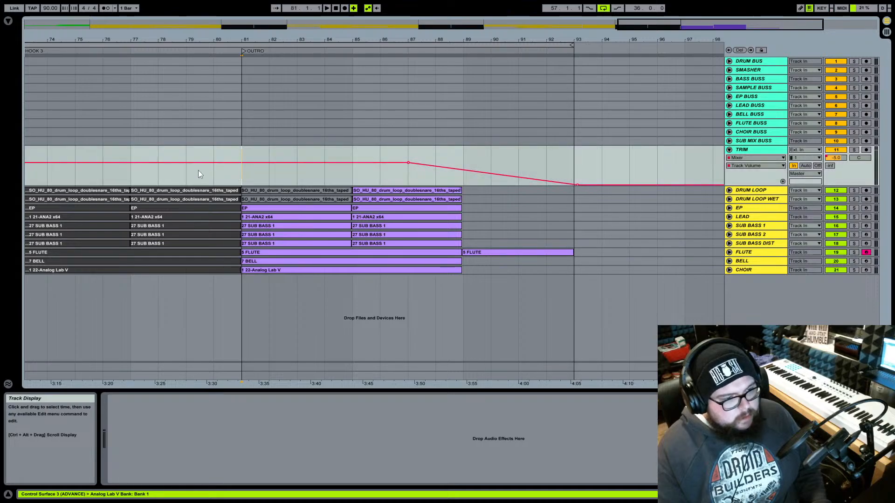
{"action": "left_click", "coordinate": [133, 173]}
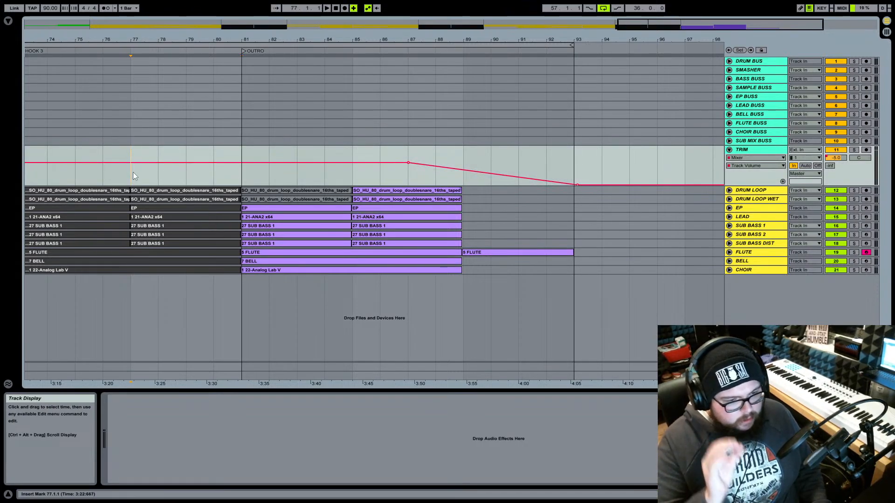
{"action": "key", "text": "space"}
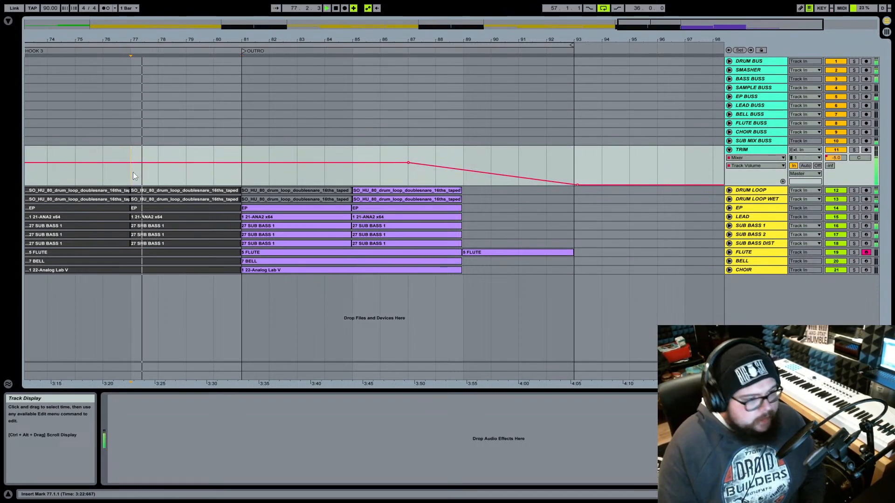
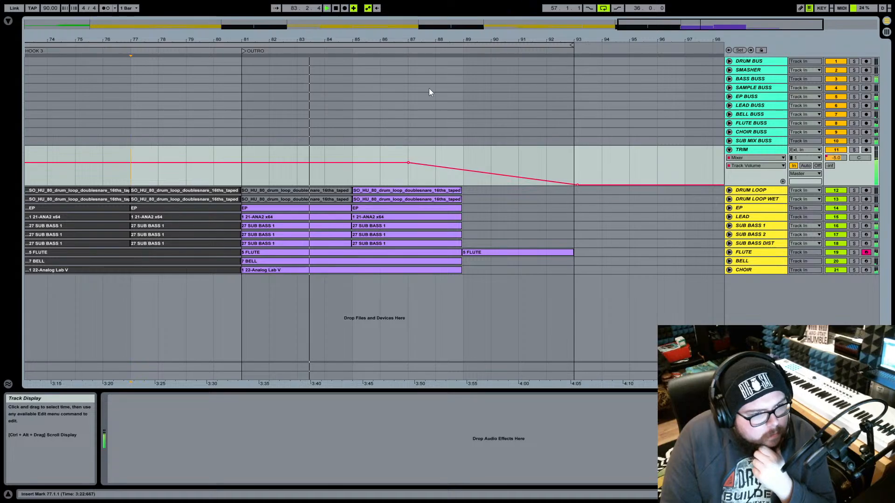
{"action": "left_click", "coordinate": [729, 191]}
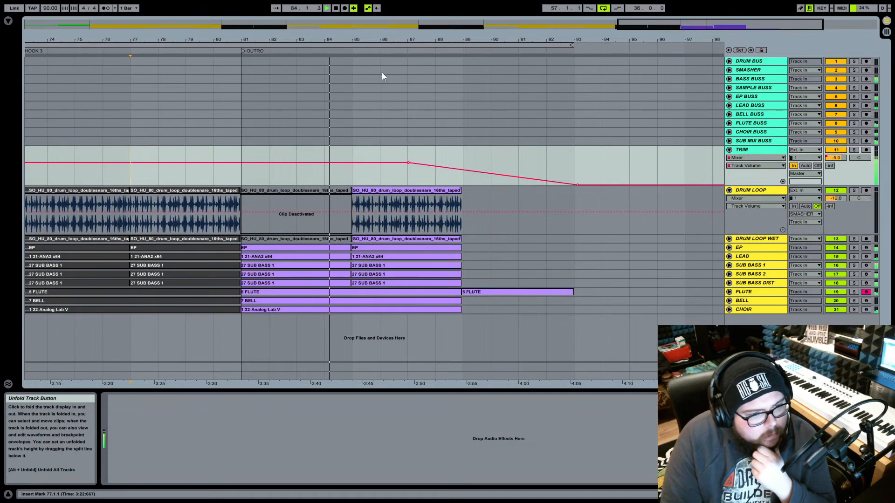
{"action": "scroll", "coordinate": [379, 79], "scroll_direction": "up", "scroll_amount": 5}
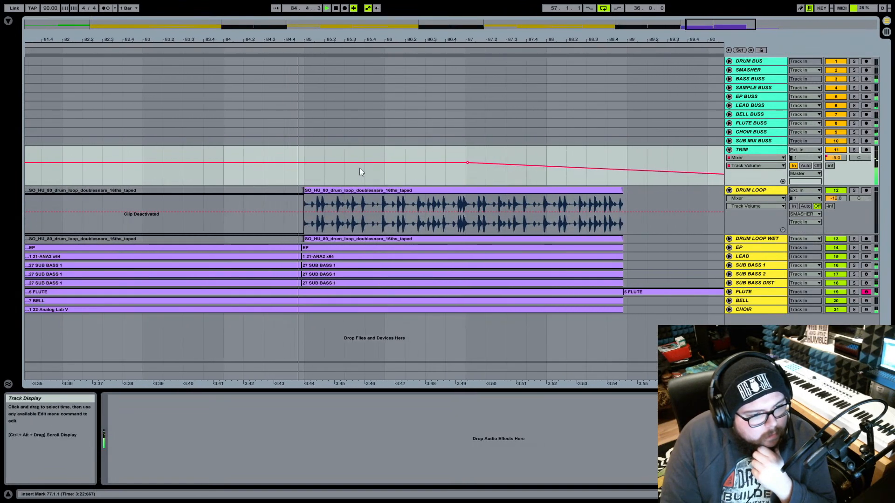
{"action": "left_click", "coordinate": [385, 163]}
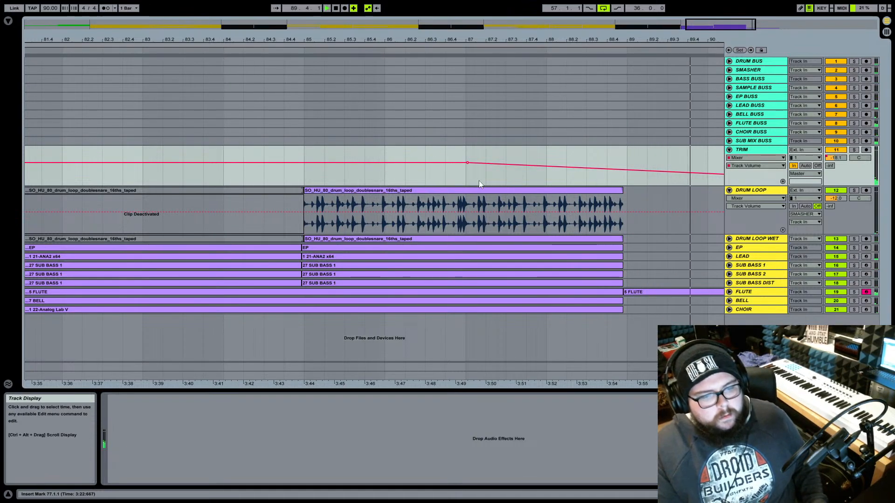
- Try extending the last Outro DRUM LOOP clip to bar 89 and bring its end back in line with the other clips
{"action": "left_click", "coordinate": [615, 200]}
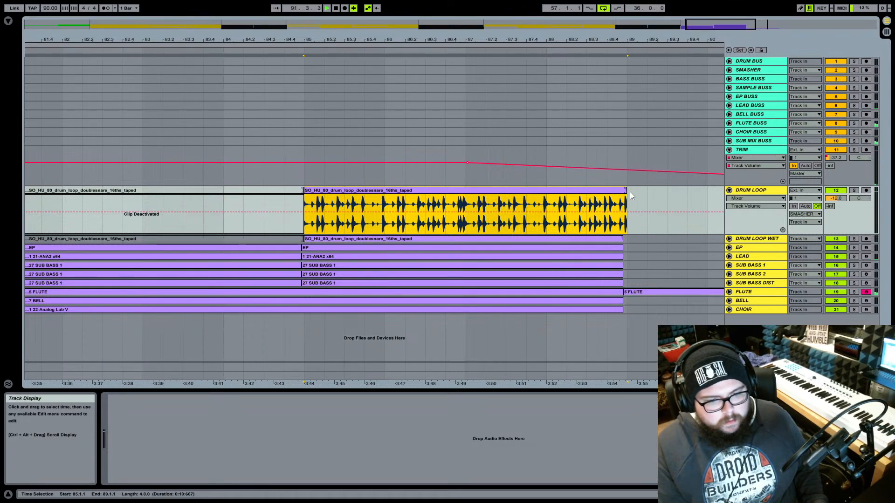
{"action": "left_click_drag", "start_coordinate": [628, 191], "coordinate": [623, 191]}
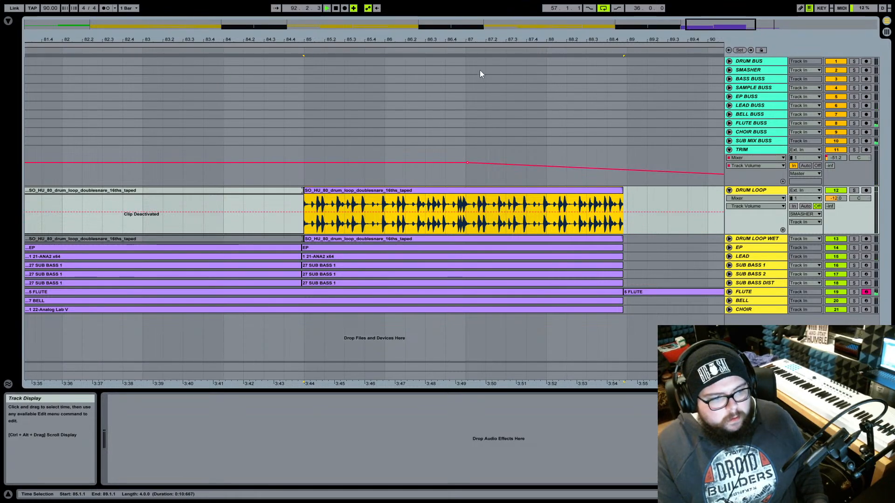
- Try deleting the Outro clips between bars 81 and 93 on the tracks from DRUM LOOP to CHOIR, and undo the deletion
{"action": "left_click_drag", "start_coordinate": [472, 42], "coordinate": [473, 24]}
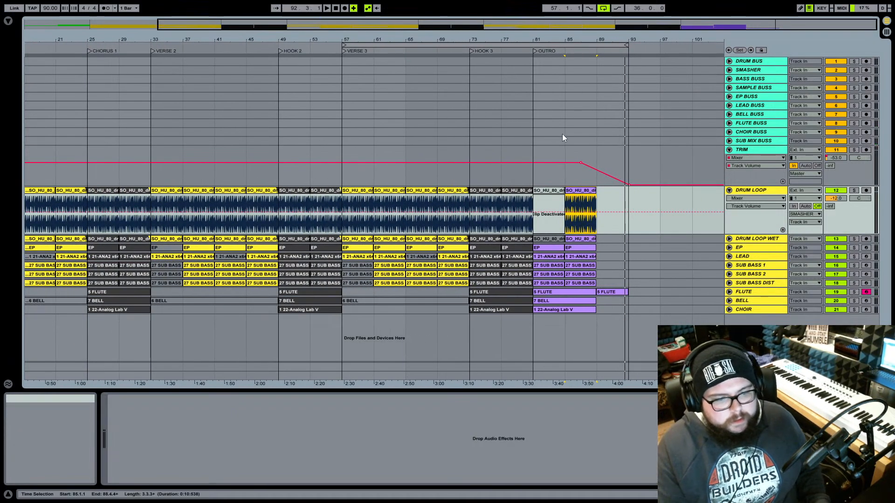
{"action": "left_click", "coordinate": [552, 216]}
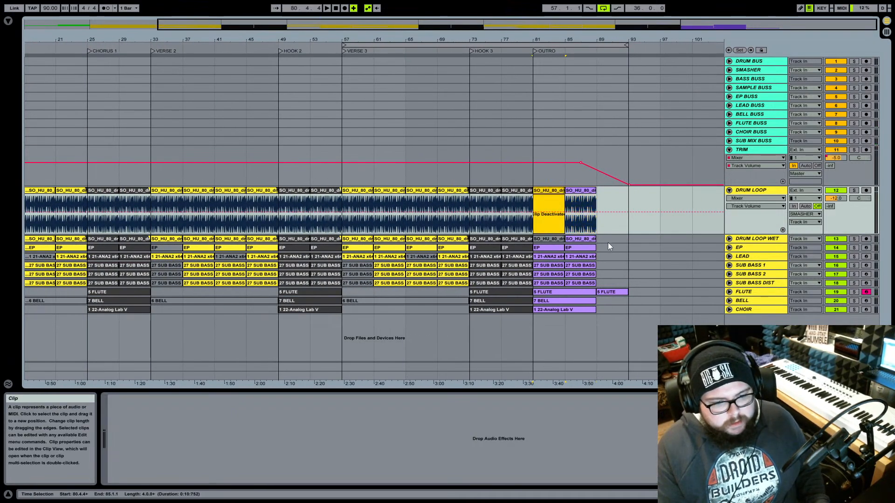
{"action": "left_click", "coordinate": [628, 310], "text": "shift"}
{"action": "key", "text": "Delete"}
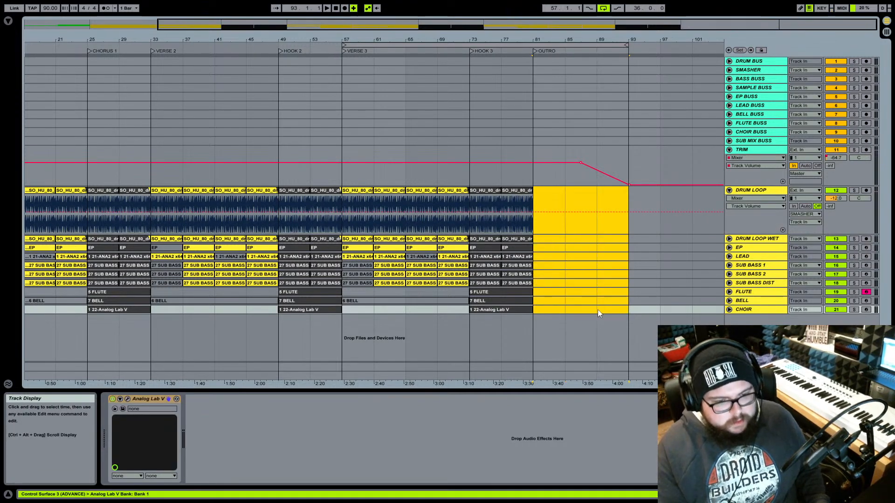
{"action": "key", "text": "ctrl+z"}
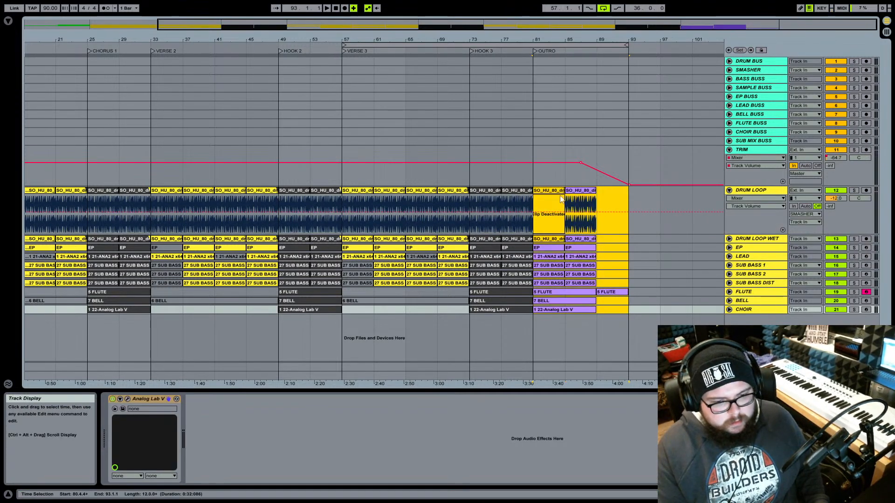
- Delete the Outro clips between bars 81 and 89 on the tracks from DRUM LOOP to CHOIR
{"action": "left_click", "coordinate": [584, 314]}
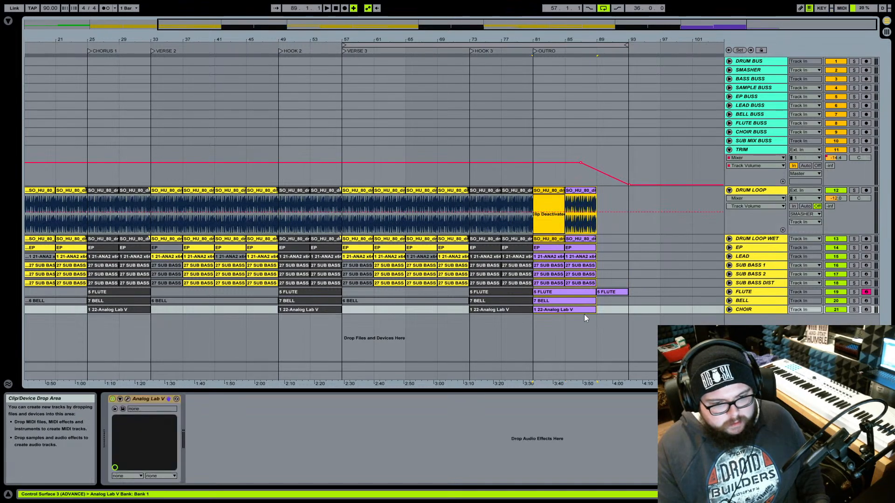
{"action": "left_click", "coordinate": [575, 205]}
{"action": "left_click_drag", "start_coordinate": [611, 43], "coordinate": [596, 62]}
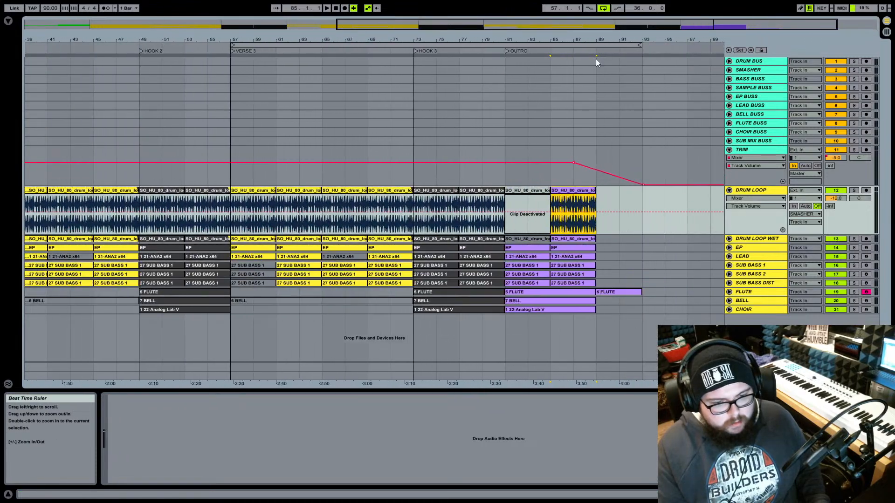
{"action": "left_click", "coordinate": [530, 205]}
{"action": "left_click", "coordinate": [586, 309]}
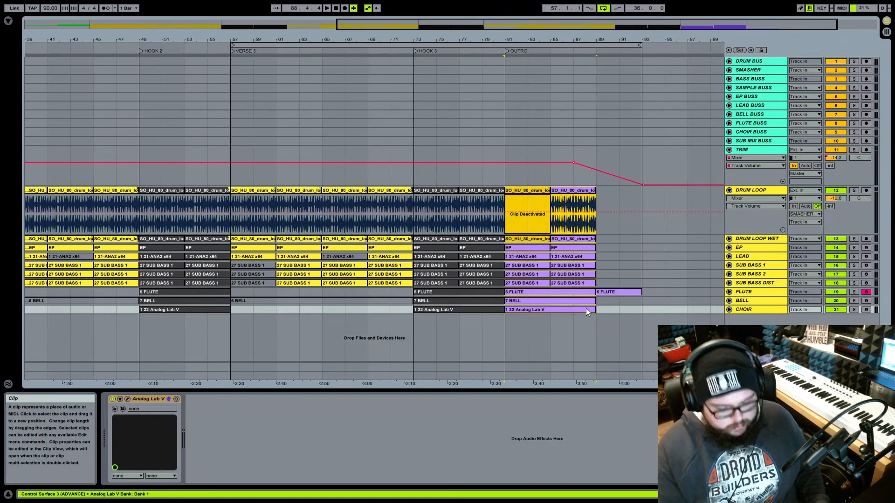
{"action": "key", "text": "Delete"}
{"action": "left_click", "coordinate": [535, 252]}
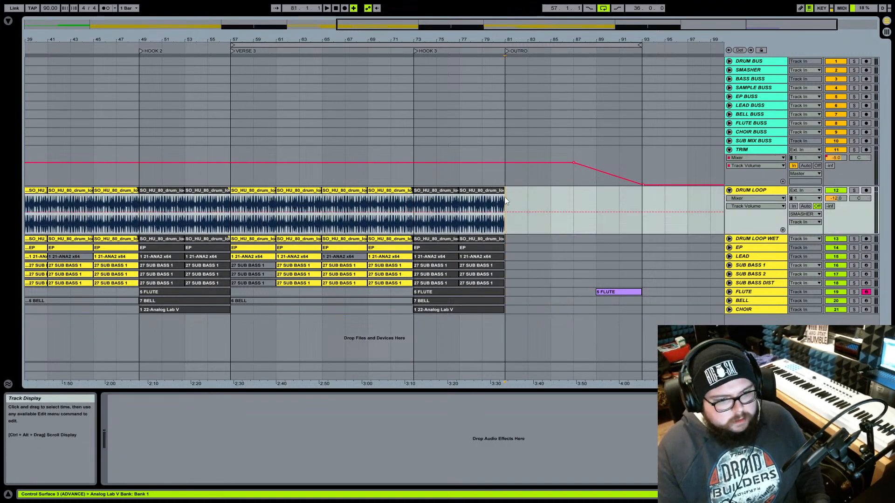
{"action": "left_click_drag", "start_coordinate": [505, 39], "coordinate": [506, 66]}
{"action": "key", "text": "x"}
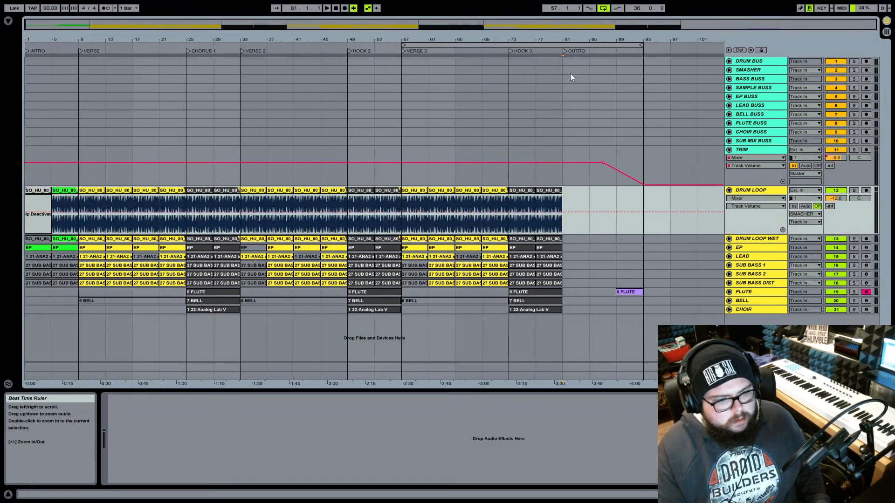
{"action": "left_click", "coordinate": [550, 309]}
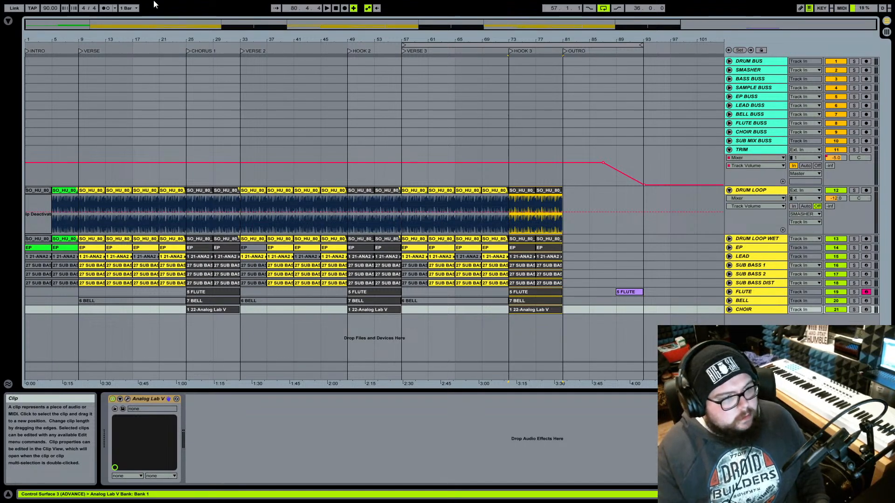
- Expand the CHOIR track and extend its Chorus 1 clip to end exactly at bar 33
{"action": "left_click_drag", "start_coordinate": [235, 39], "coordinate": [235, 130]}
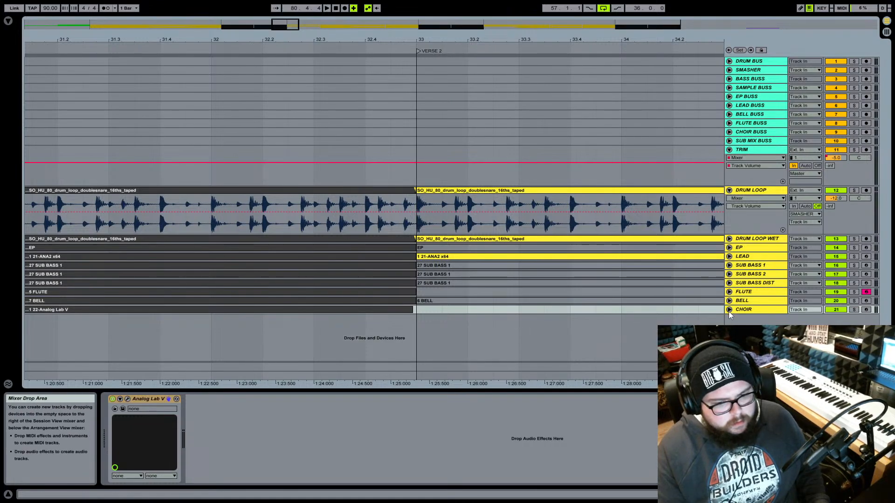
{"action": "key", "text": "Right"}
{"action": "left_click", "coordinate": [415, 317]}
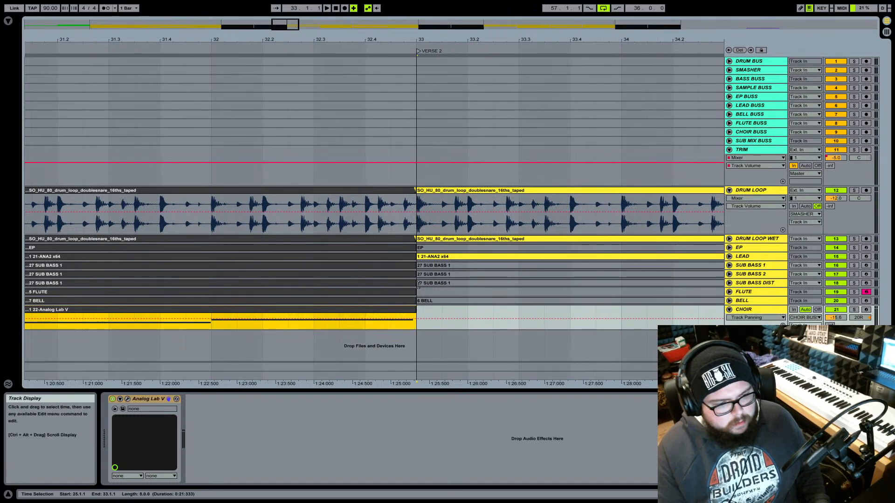
{"action": "left_click_drag", "start_coordinate": [373, 42], "coordinate": [373, 2]}
{"action": "left_click_drag", "start_coordinate": [488, 32], "coordinate": [488, 84]}
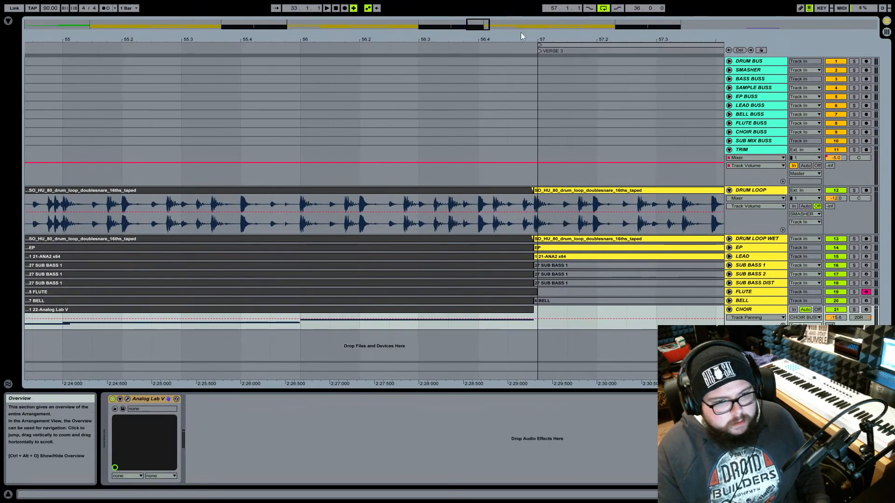
{"action": "left_click_drag", "start_coordinate": [522, 36], "coordinate": [521, 2]}
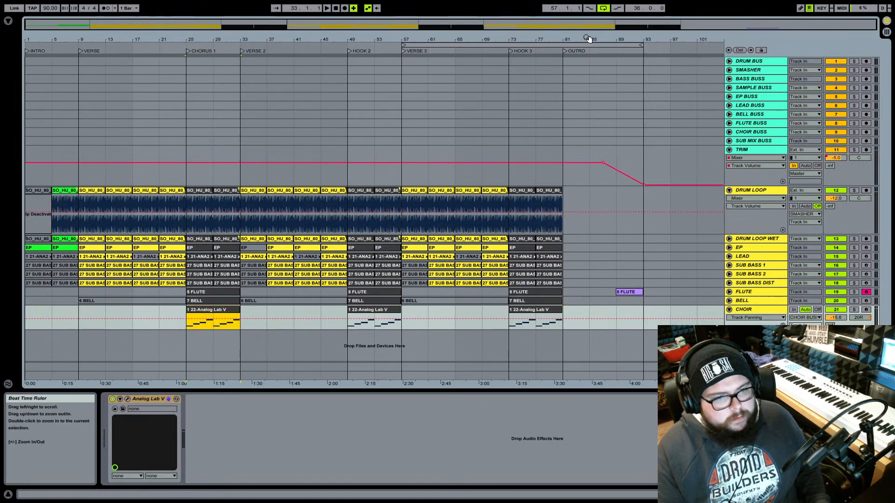
- Move the loop to the song's start and set its length to 8 bars
{"action": "left_click_drag", "start_coordinate": [574, 37], "coordinate": [579, 34]}
{"action": "left_click_drag", "start_coordinate": [641, 45], "coordinate": [179, 50]}
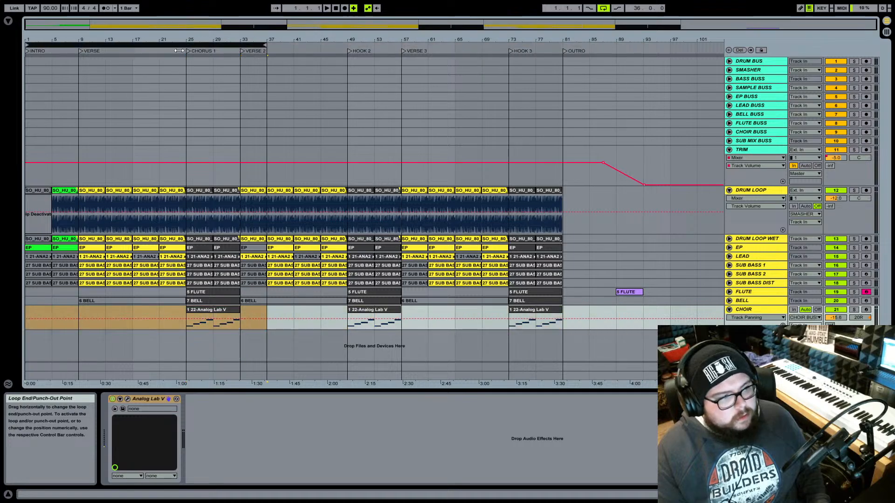
{"action": "left_click_drag", "start_coordinate": [264, 46], "coordinate": [28, 107]}
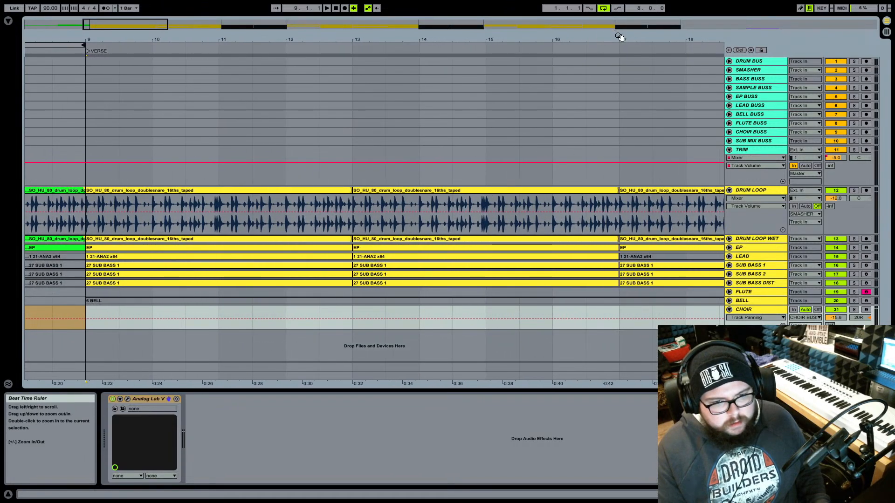
- Examine the CHOIR track just before bar 25 to check how its clip lines up with the start of Chorus 1
{"action": "left_click_drag", "start_coordinate": [618, 39], "coordinate": [1, 41]}
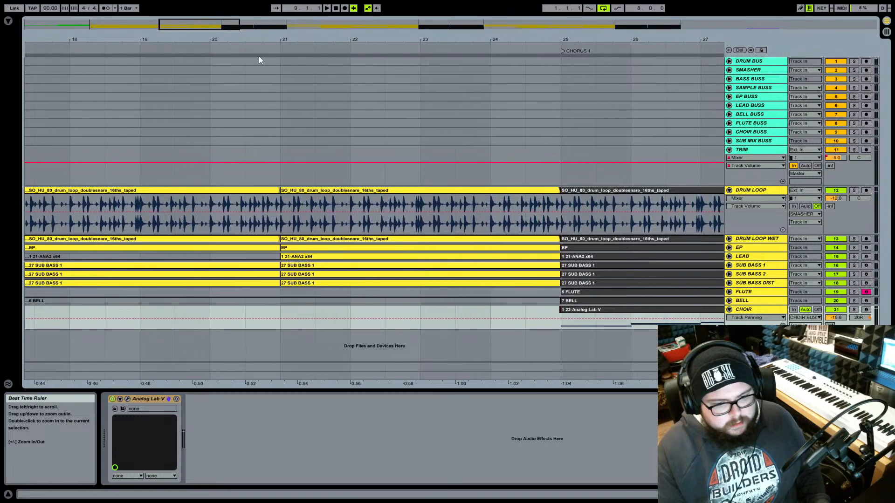
{"action": "left_click_drag", "start_coordinate": [529, 315], "coordinate": [562, 315]}
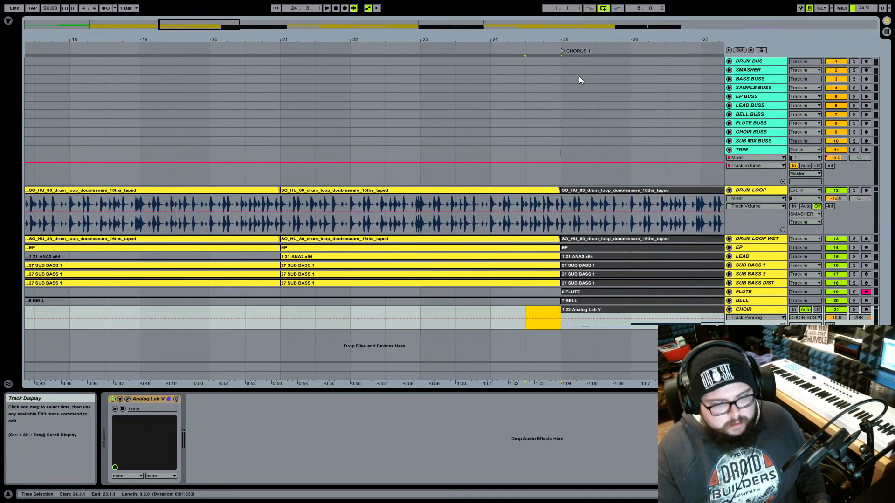
{"action": "left_click_drag", "start_coordinate": [578, 40], "coordinate": [511, 83]}
{"action": "left_click_drag", "start_coordinate": [478, 41], "coordinate": [471, 103]}
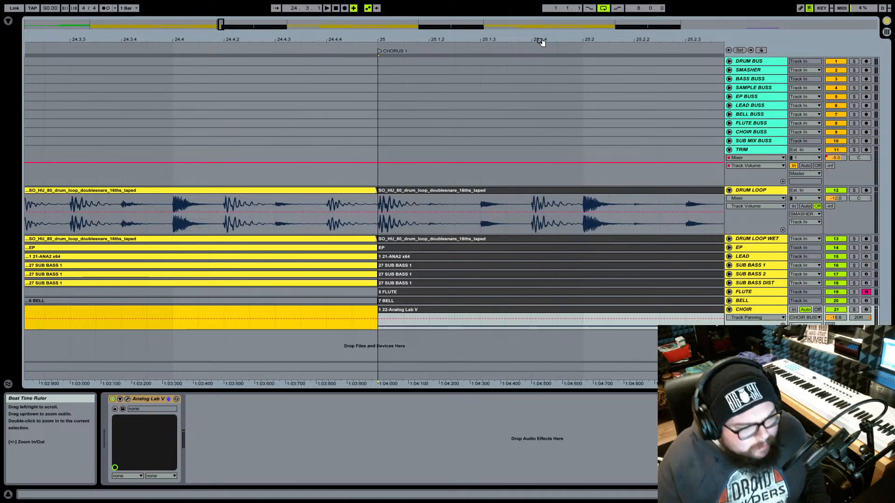
{"action": "left_click_drag", "start_coordinate": [384, 41], "coordinate": [299, 28]}
{"action": "mouse_move", "coordinate": [444, 41]}
{"action": "left_mouse_down"}
{"action": "mouse_move", "coordinate": [436, 79]}
{"action": "mouse_move", "coordinate": [436, 60]}
{"action": "mouse_move", "coordinate": [457, 44]}
{"action": "left_mouse_up"}
{"action": "left_click_drag", "start_coordinate": [223, 45], "coordinate": [206, 38]}
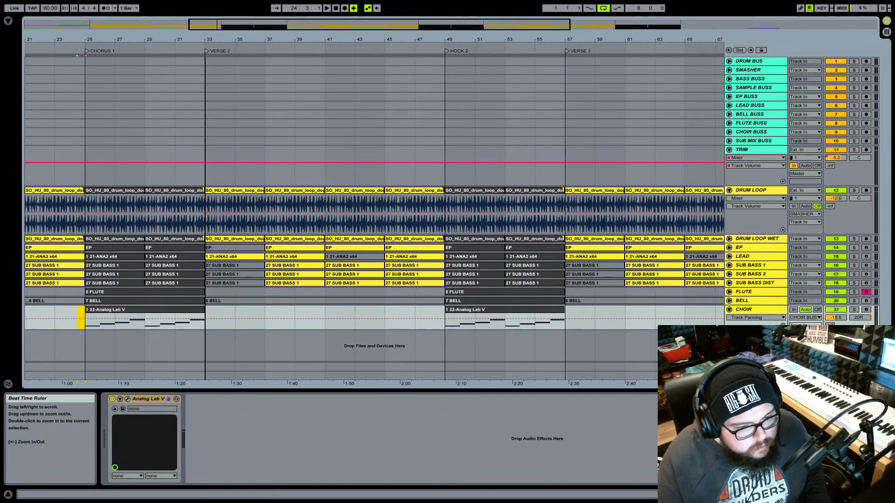
- Delete the tiny leftover CHOIR clip just before Hook 2 at bar 49
{"action": "left_click_drag", "start_coordinate": [446, 39], "coordinate": [445, 88]}
{"action": "left_click", "coordinate": [367, 311]}
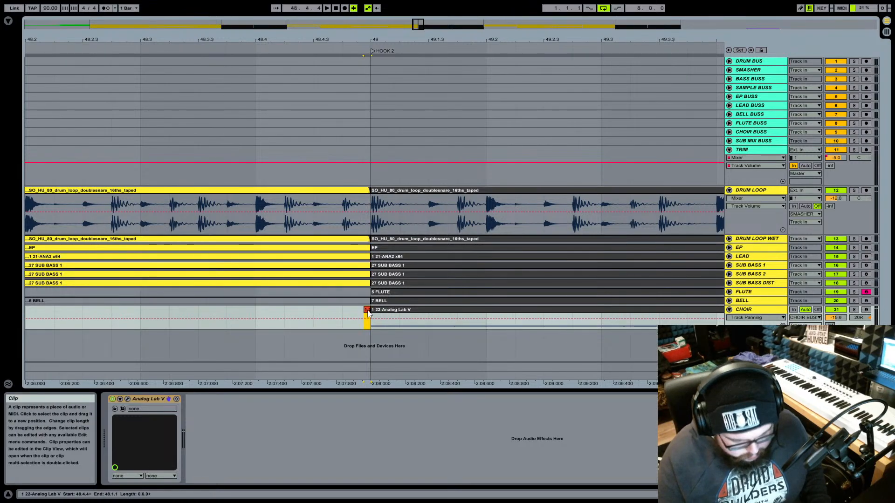
{"action": "key", "text": "Delete"}
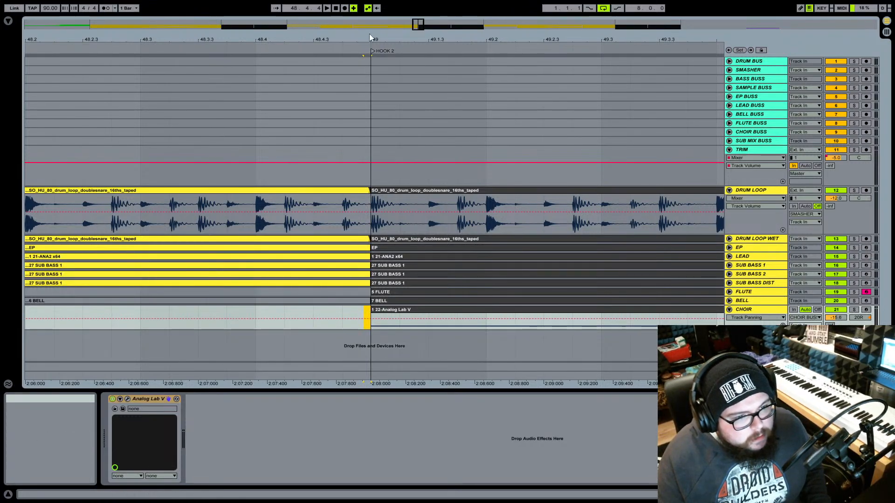
- Expand the FLUTE track and shorten its Hook 2 clip to end with the neighbouring clips just before bar 57
{"action": "mouse_move", "coordinate": [370, 34]}
{"action": "left_mouse_down"}
{"action": "mouse_move", "coordinate": [371, 83]}
{"action": "mouse_move", "coordinate": [371, 21]}
{"action": "mouse_move", "coordinate": [371, 36]}
{"action": "left_mouse_up"}
{"action": "left_click_drag", "start_coordinate": [433, 39], "coordinate": [591, 39]}
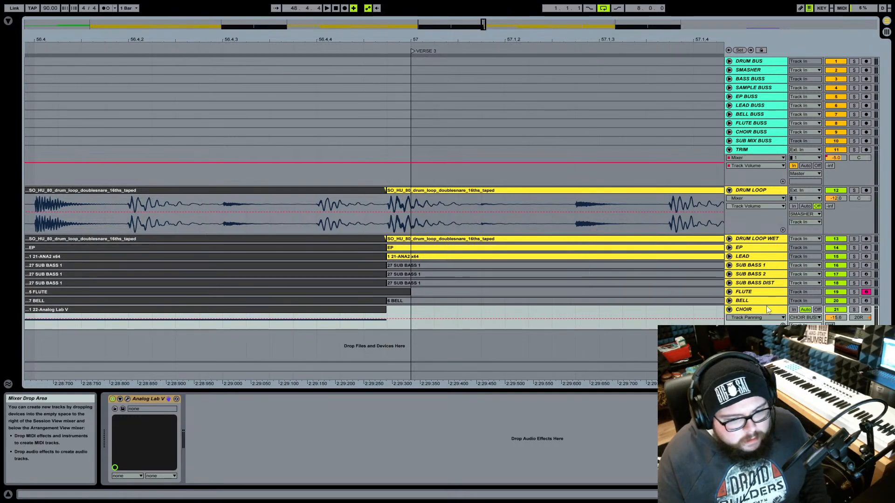
{"action": "left_click", "coordinate": [729, 292]}
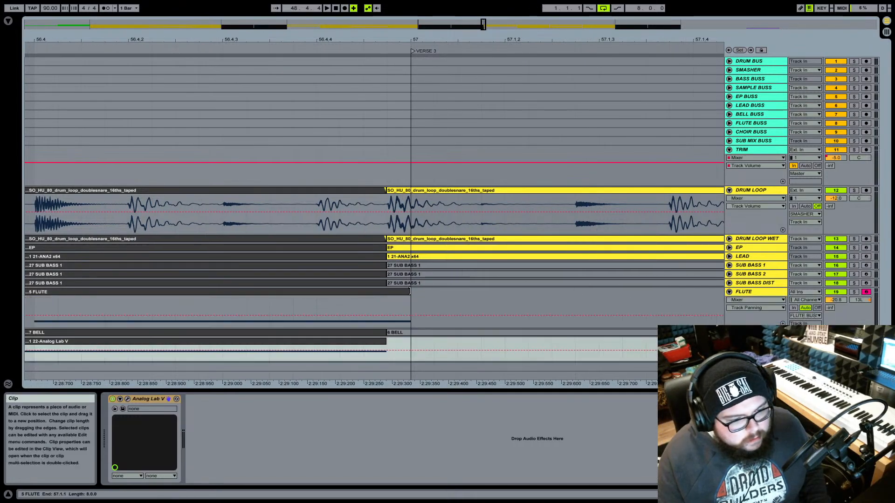
{"action": "left_click_drag", "start_coordinate": [410, 291], "coordinate": [387, 294]}
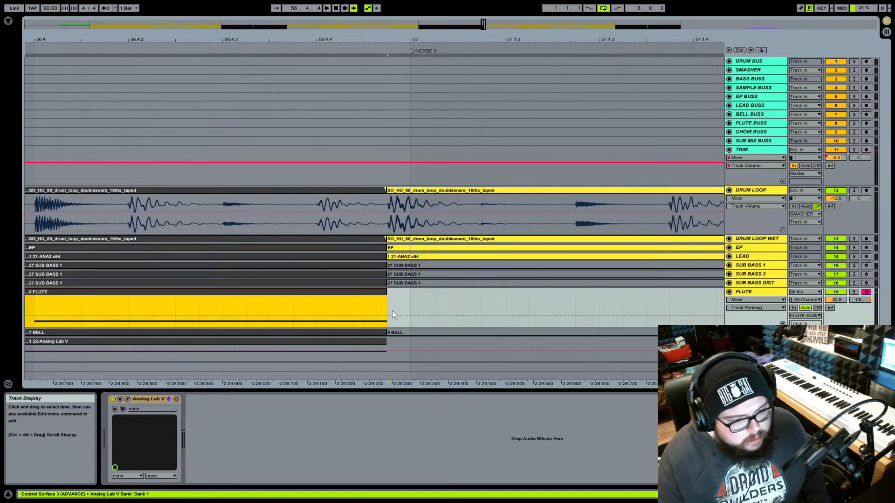
{"action": "mouse_move", "coordinate": [413, 39]}
{"action": "left_mouse_down"}
{"action": "mouse_move", "coordinate": [413, 20]}
{"action": "mouse_move", "coordinate": [412, 51]}
{"action": "left_mouse_up"}
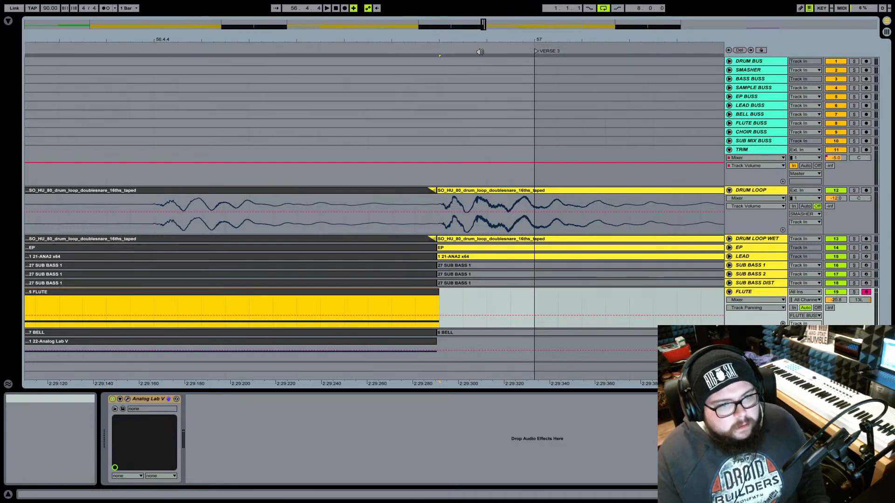
{"action": "left_click_drag", "start_coordinate": [500, 39], "coordinate": [500, 4]}
- Delete the Verse 3 and Hook 3 clips on the tracks from DRUM LOOP to CHOIR
{"action": "left_click", "coordinate": [408, 210]}
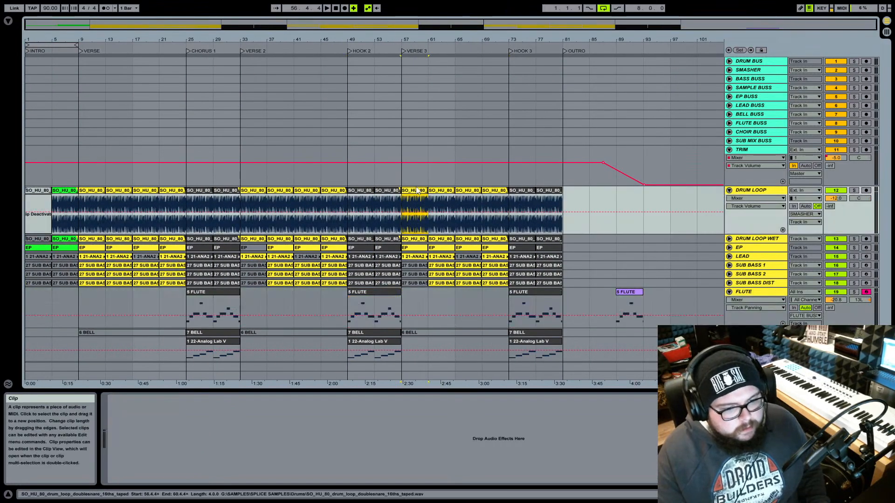
{"action": "left_click", "coordinate": [543, 340], "text": "shift"}
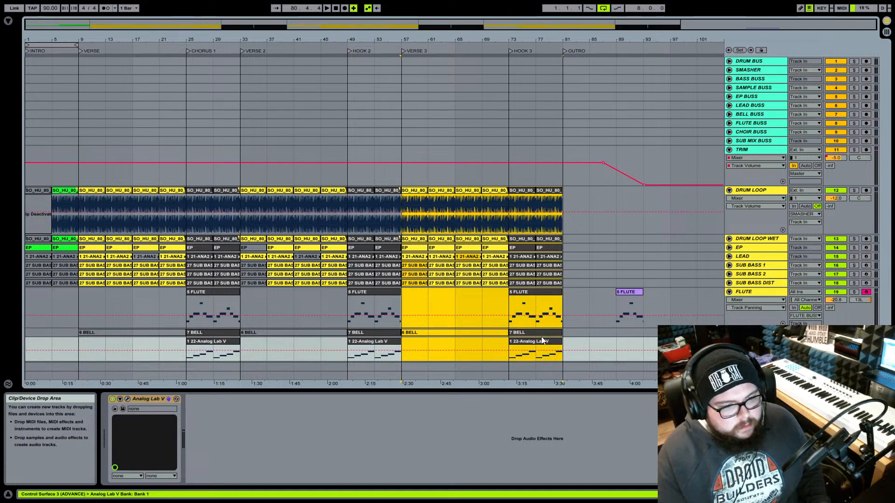
{"action": "key", "text": "Delete"}
{"action": "left_click", "coordinate": [625, 292]}
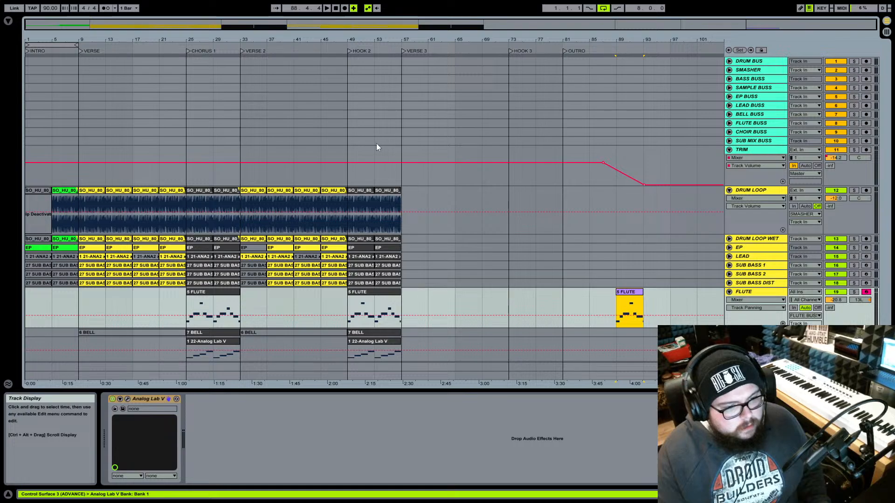
- Delete the Hook 2 clips between bars 49 and 57 on the tracks from DRUM LOOP to CHOIR
{"action": "left_click_drag", "start_coordinate": [365, 40], "coordinate": [462, 70]}
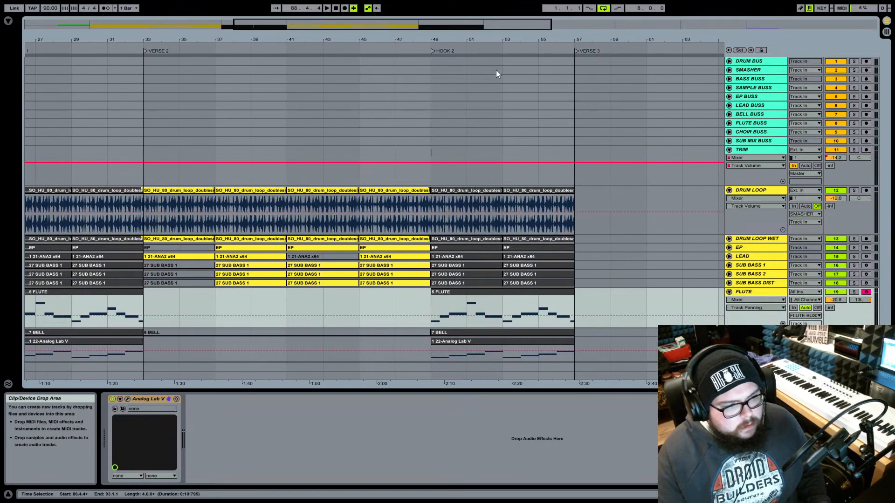
{"action": "left_click", "coordinate": [475, 192]}
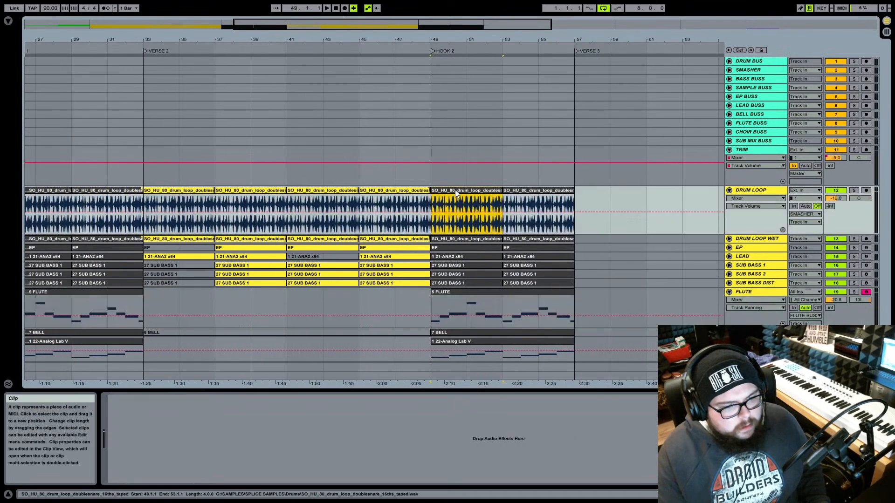
{"action": "left_click", "coordinate": [567, 343], "text": "shift"}
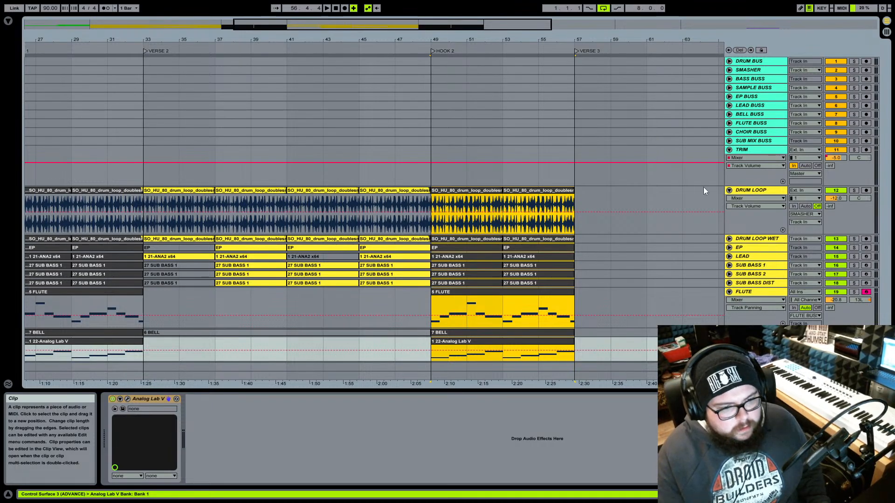
{"action": "left_click_drag", "start_coordinate": [581, 44], "coordinate": [466, 178]}
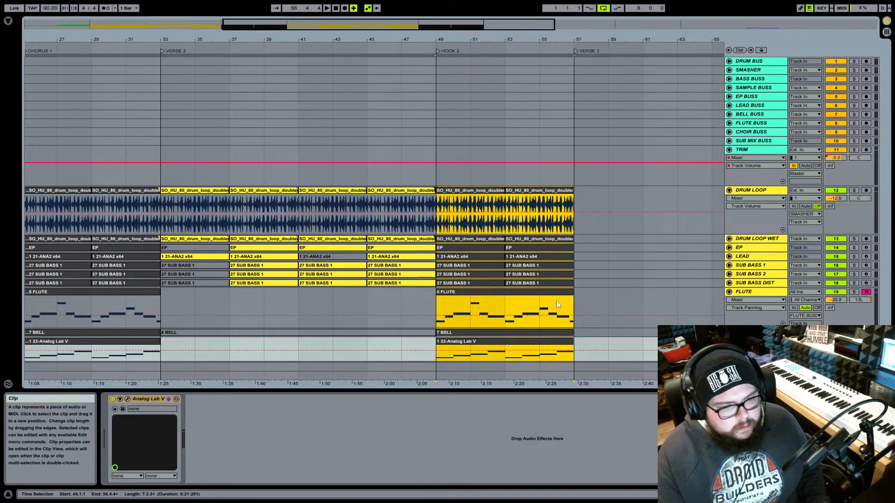
{"action": "left_click", "coordinate": [559, 342], "text": "shift"}
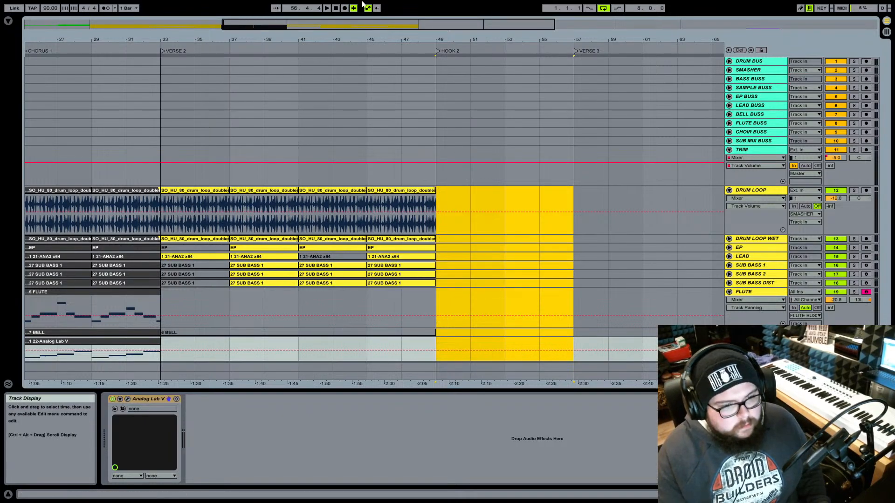
{"action": "left_click_drag", "start_coordinate": [430, 42], "coordinate": [430, 60]}
{"action": "left_click_drag", "start_coordinate": [532, 37], "coordinate": [536, 9]}
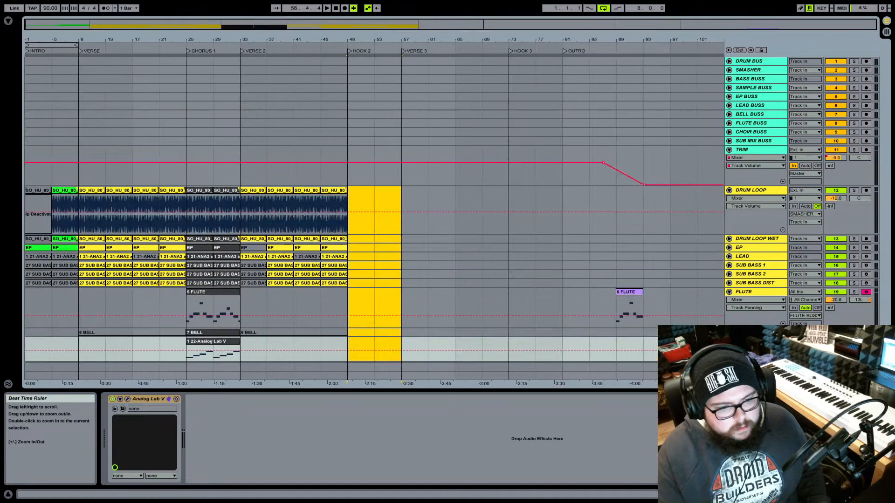
- Delete the BELL clips that span Verse 2 and the first Verse
{"action": "left_click", "coordinate": [200, 191]}
{"action": "left_click_drag", "start_coordinate": [234, 38], "coordinate": [409, 63]}
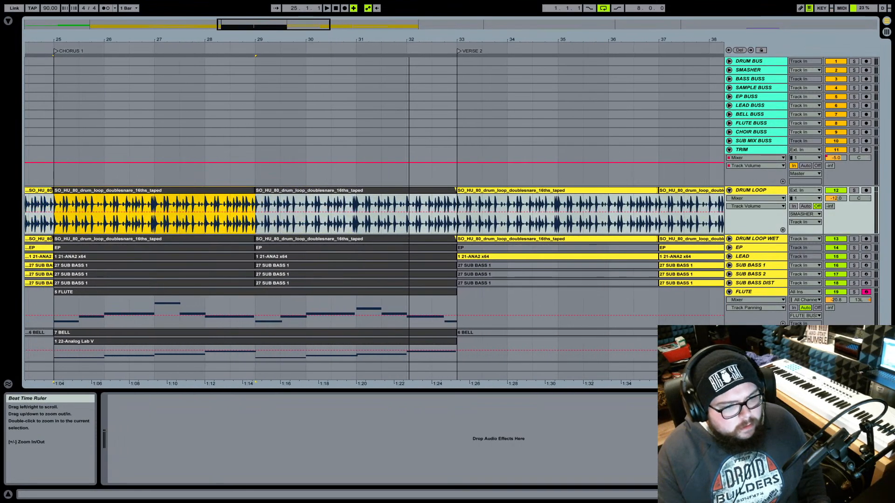
{"action": "left_click_drag", "start_coordinate": [452, 37], "coordinate": [299, 20]}
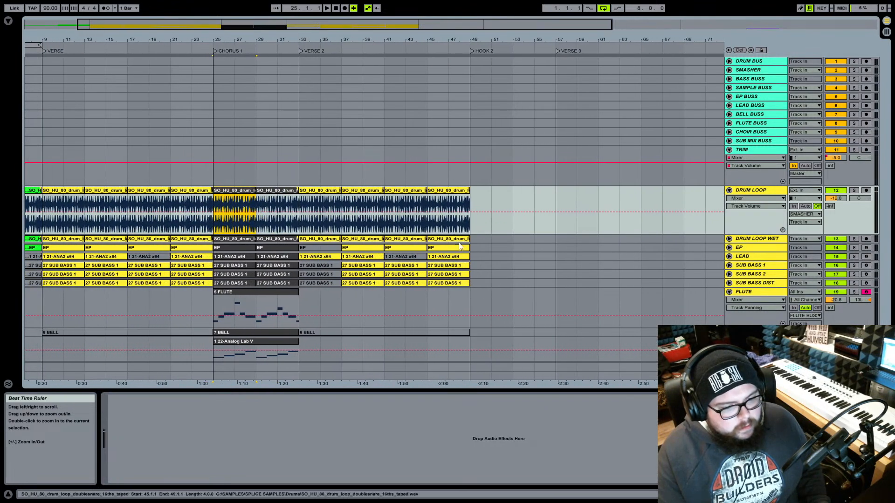
{"action": "left_click", "coordinate": [364, 333]}
{"action": "key", "text": "Delete"}
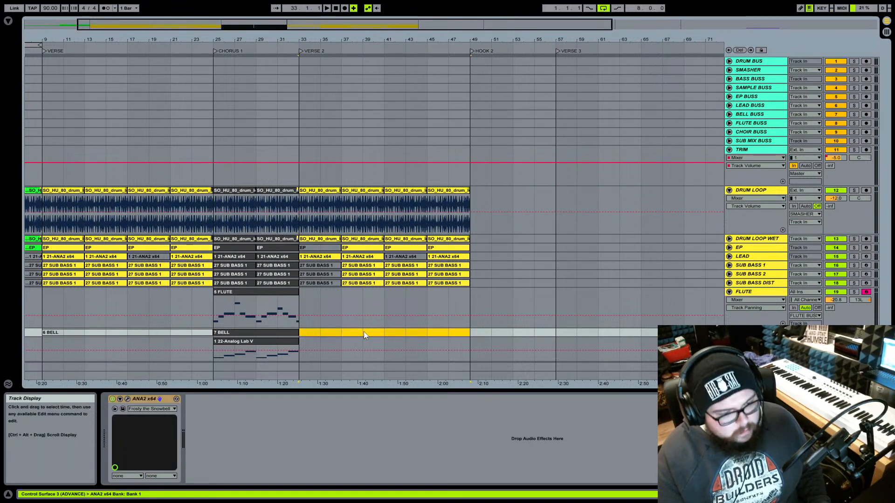
{"action": "left_click", "coordinate": [187, 333]}
{"action": "key", "text": "Delete"}
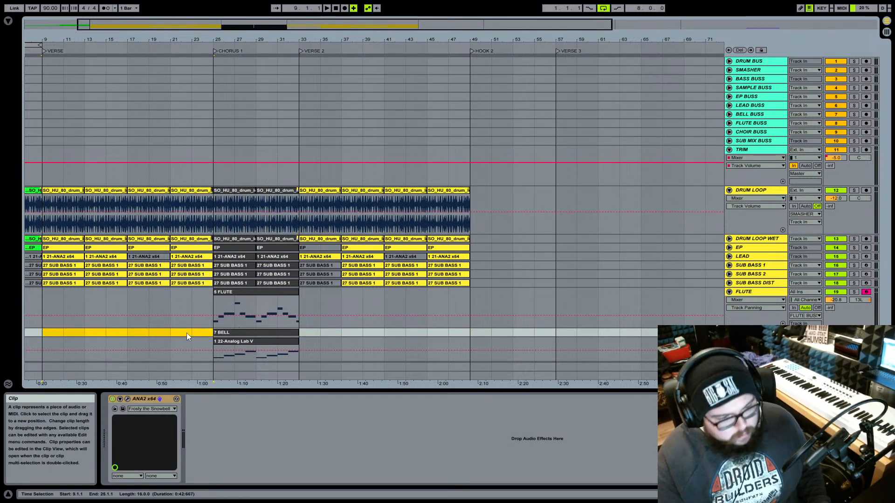
- Collapse the FLUTE track and duplicate the Chorus 1 and Verse 2 clips from DRUM LOOP to CHOIR into bars 49 to 73
{"action": "left_click", "coordinate": [729, 292]}
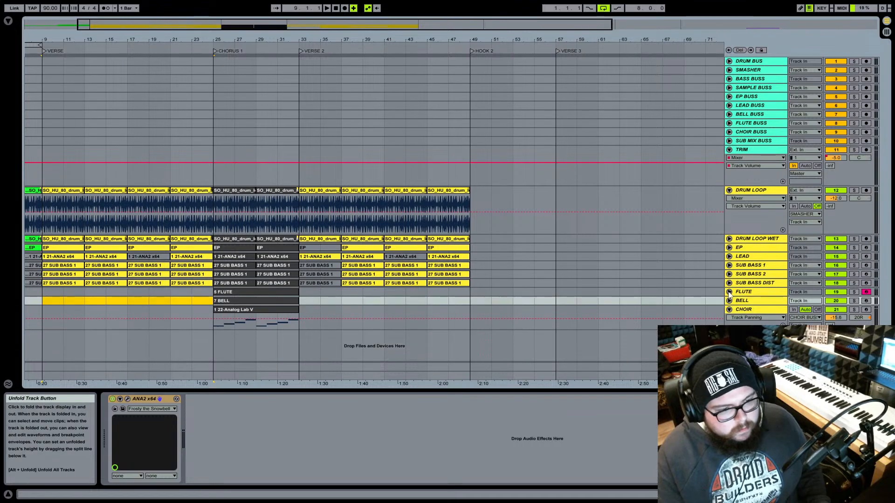
{"action": "left_click", "coordinate": [274, 312]}
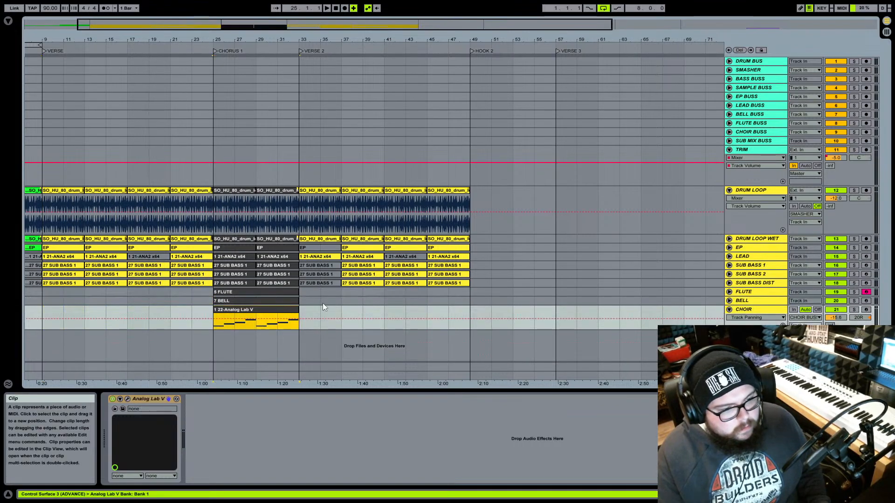
{"action": "left_click", "coordinate": [248, 191]}
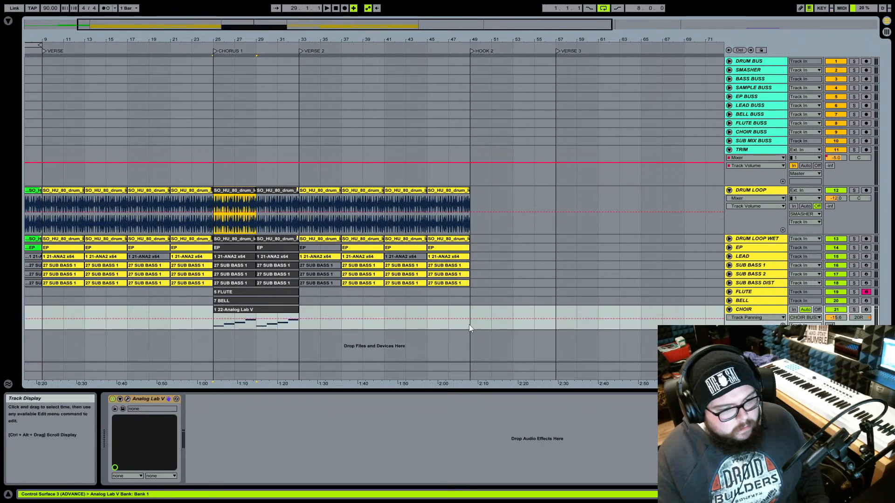
{"action": "left_click", "coordinate": [469, 324], "text": "shift"}
{"action": "key", "text": "ctrl+d"}
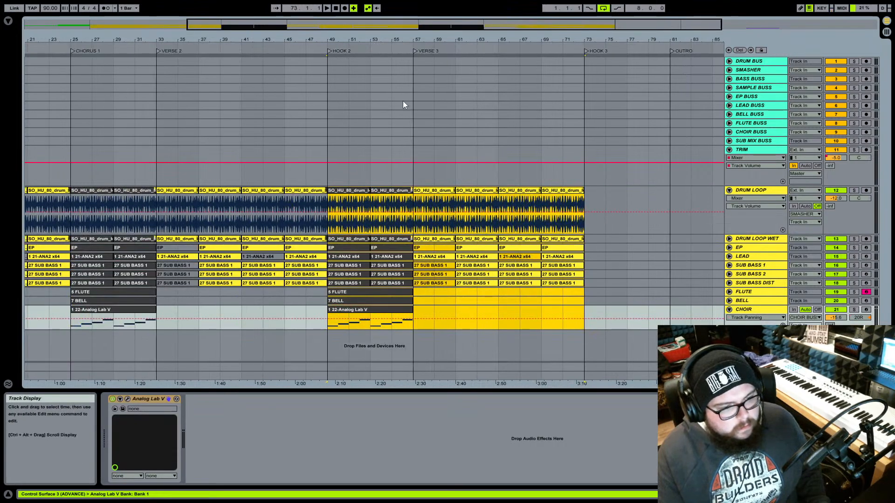
- Copy the Hook 2 clips on the tracks from DRUM LOOP to CHOIR into Hook 3, starting at bar 73
{"action": "left_click_drag", "start_coordinate": [588, 40], "coordinate": [589, 26]}
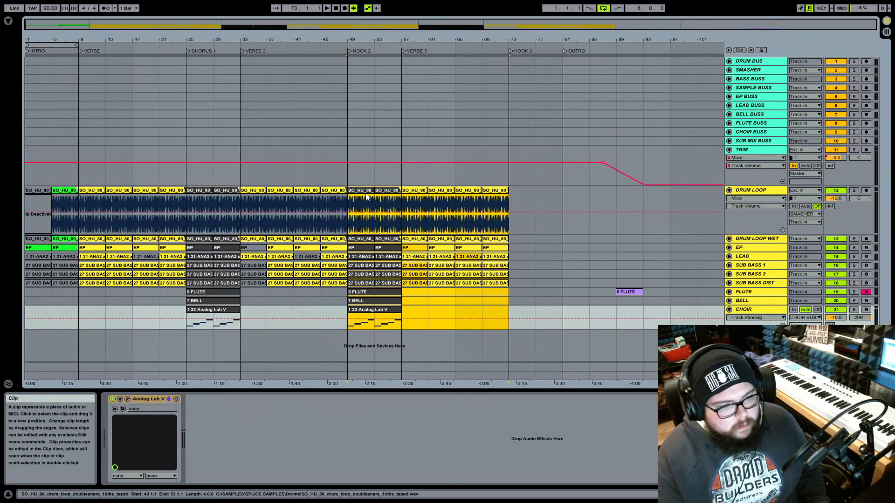
{"action": "left_click", "coordinate": [394, 312], "text": "shift"}
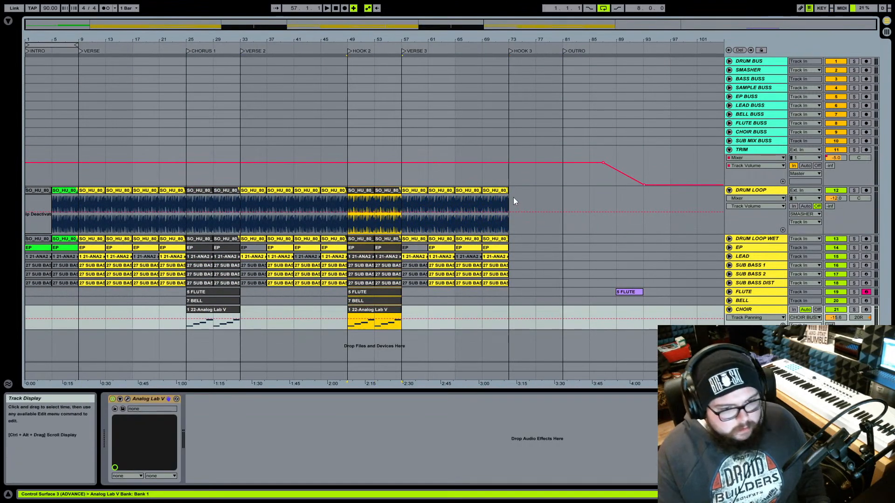
{"action": "key", "text": "ctrl+d"}
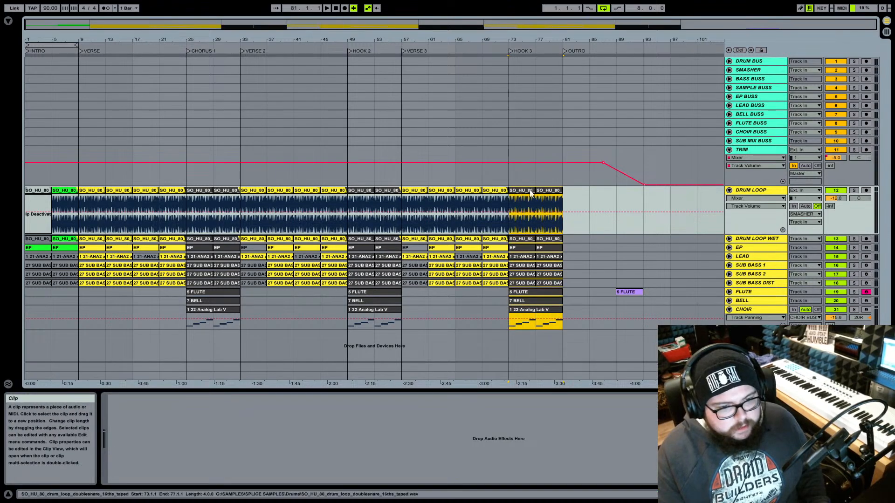
- Duplicate the Hook 3 clips into the Outro at bar 81 and color the new clips magenta
{"action": "key", "text": "ctrl+d"}
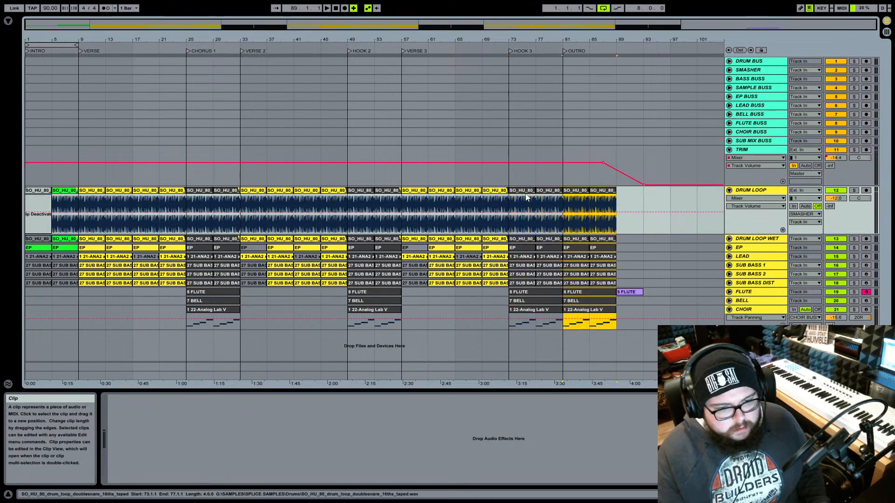
{"action": "right_click", "coordinate": [572, 191]}
{"action": "left_click", "coordinate": [657, 319]}
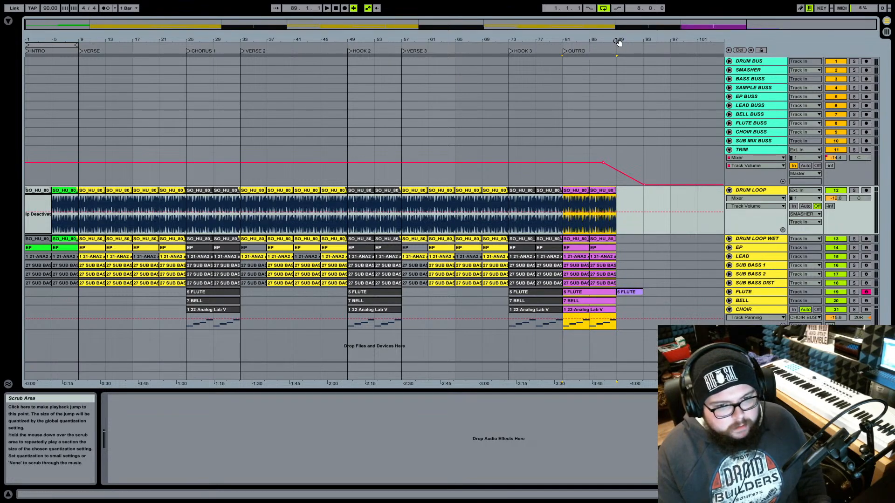
- Play the arrangement from the Verse 3 marker and collapse the DRUM LOOP and CHOIR tracks
{"action": "left_click_drag", "start_coordinate": [615, 41], "coordinate": [401, 200]}
{"action": "left_click_drag", "start_coordinate": [515, 41], "coordinate": [619, 41]}
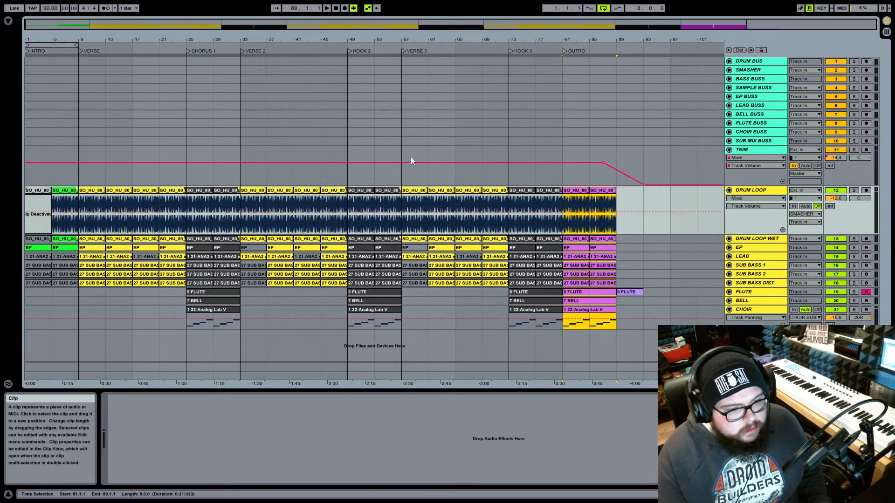
{"action": "left_click", "coordinate": [409, 248]}
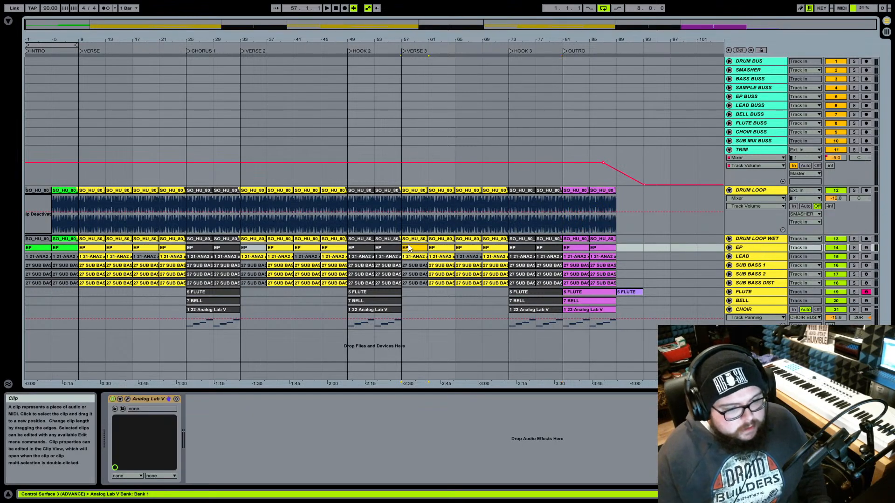
{"action": "left_click", "coordinate": [402, 51]}
{"action": "left_click", "coordinate": [464, 257]}
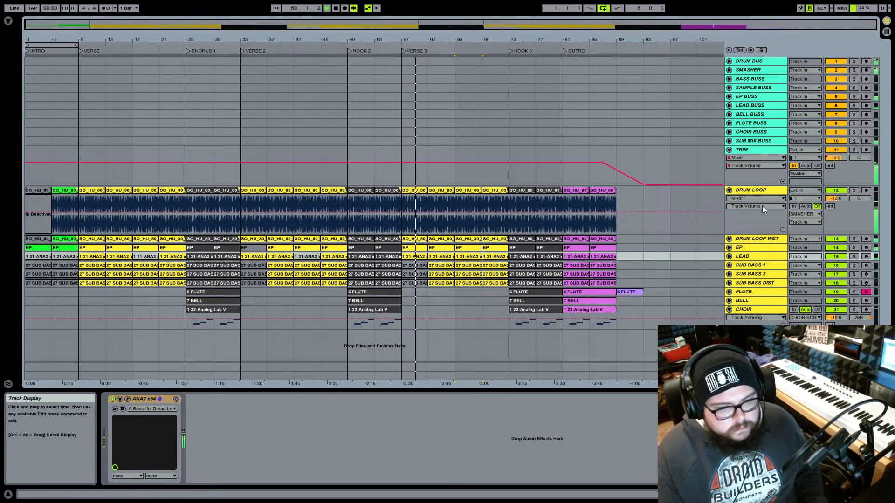
{"action": "left_click", "coordinate": [729, 190]}
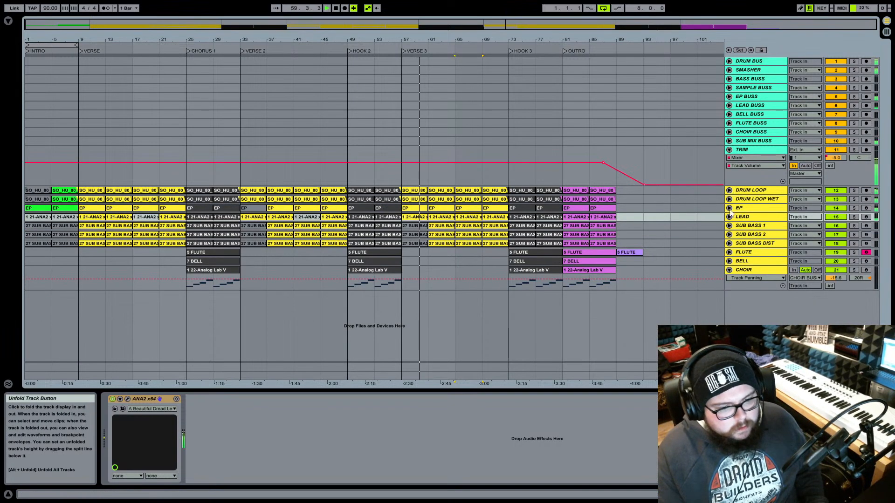
{"action": "left_click", "coordinate": [729, 271]}
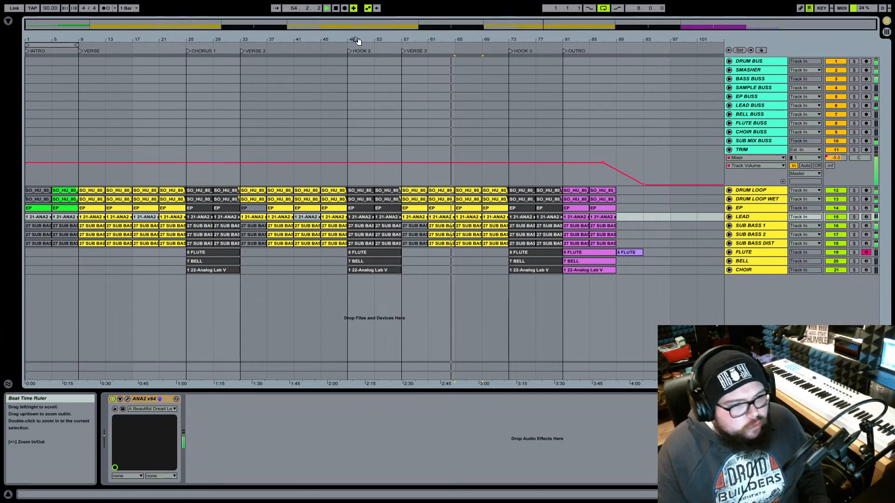
- Extend the arrangement loop to bar 93 so it spans the whole song from the Intro to the end of the fade-out
{"action": "left_click_drag", "start_coordinate": [357, 40], "coordinate": [334, 34]}
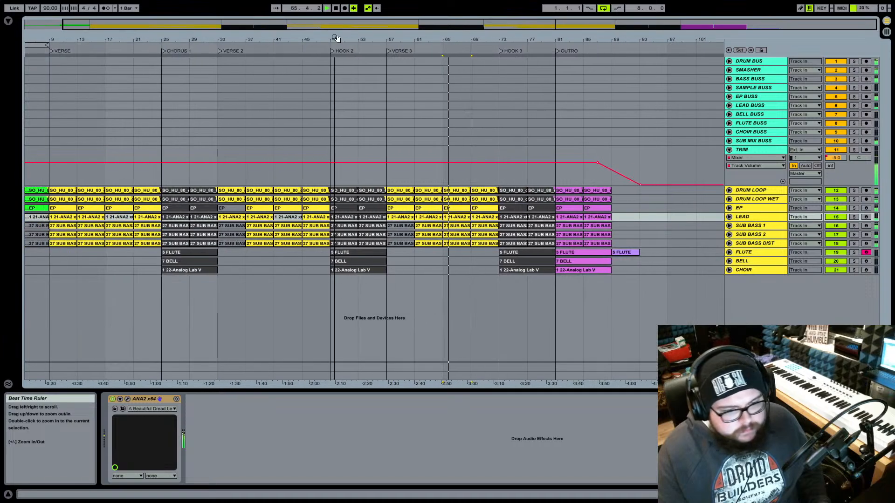
{"action": "left_click_drag", "start_coordinate": [486, 38], "coordinate": [443, 49]}
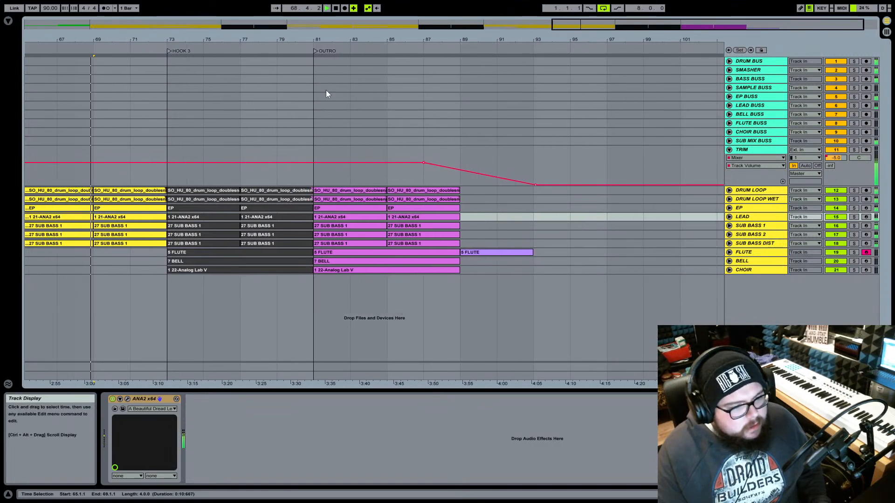
{"action": "left_click_drag", "start_coordinate": [320, 37], "coordinate": [565, 38]}
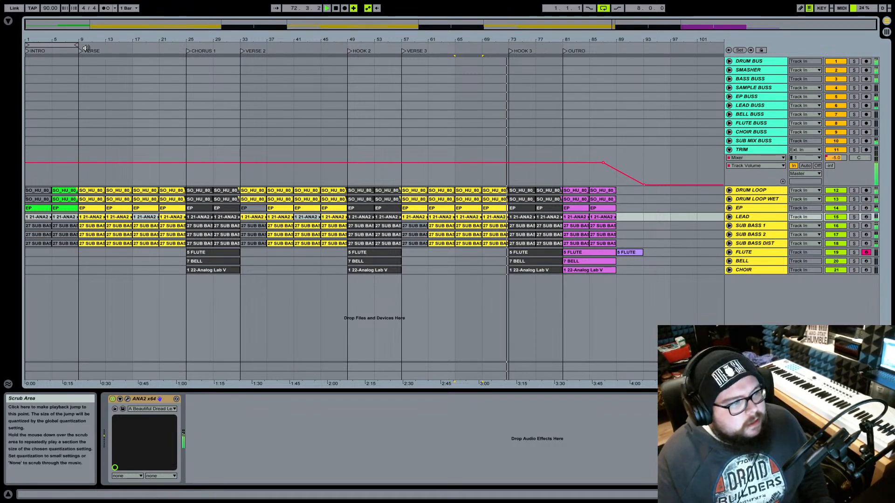
{"action": "left_click_drag", "start_coordinate": [76, 45], "coordinate": [642, 44]}
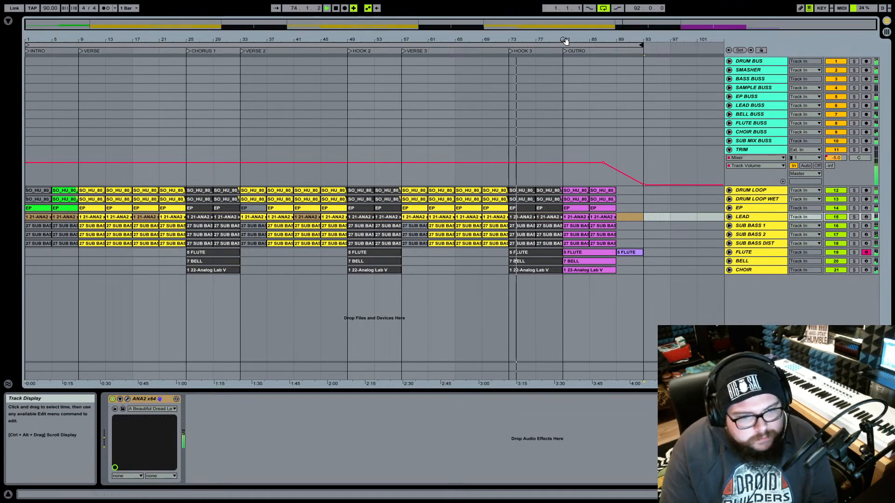
{"action": "left_click_drag", "start_coordinate": [647, 39], "coordinate": [647, 79]}
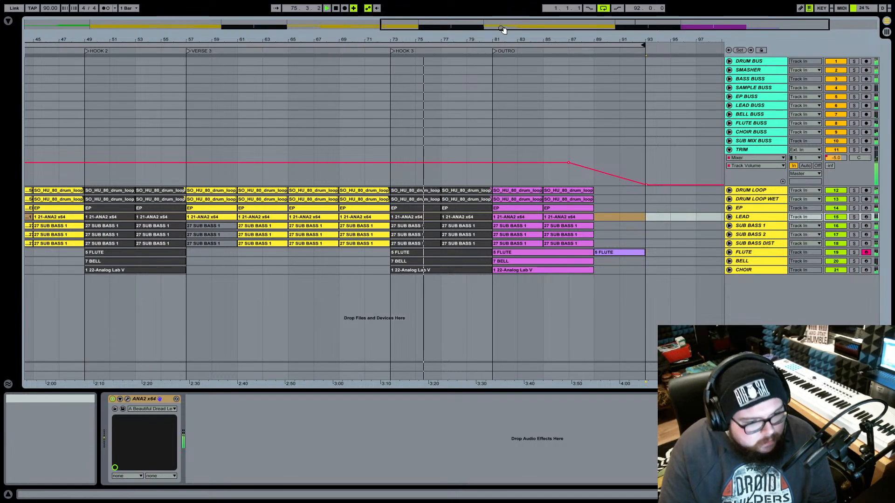
{"action": "left_click_drag", "start_coordinate": [459, 40], "coordinate": [511, 11]}
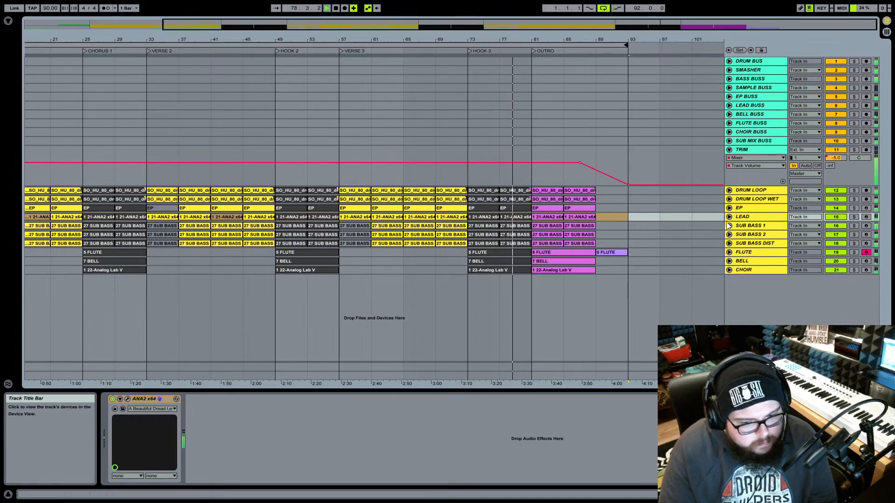
- Raise the FLUTE, BELL and CHOIR volumes together in the mixer to -16.0, -14.4 and -10.8 dB, and return to the arrangement
{"action": "key", "text": "Tab"}
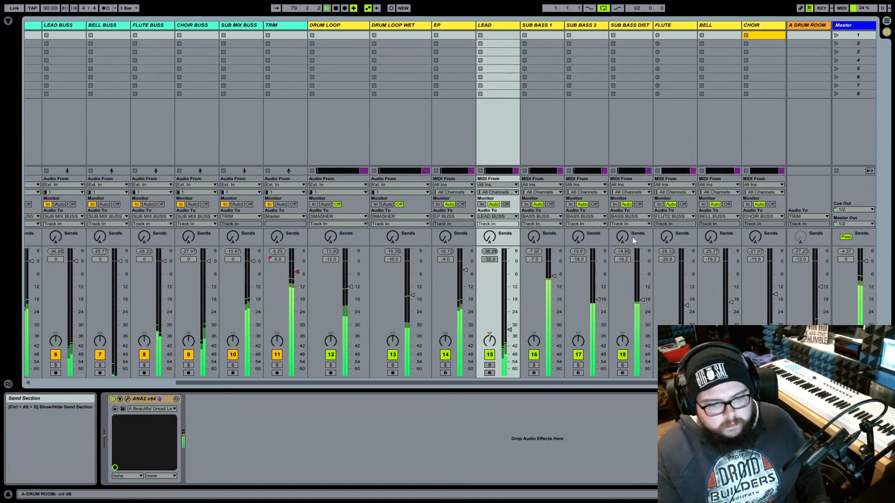
{"action": "left_click", "coordinate": [674, 25]}
{"action": "left_click", "coordinate": [754, 26], "text": "shift"}
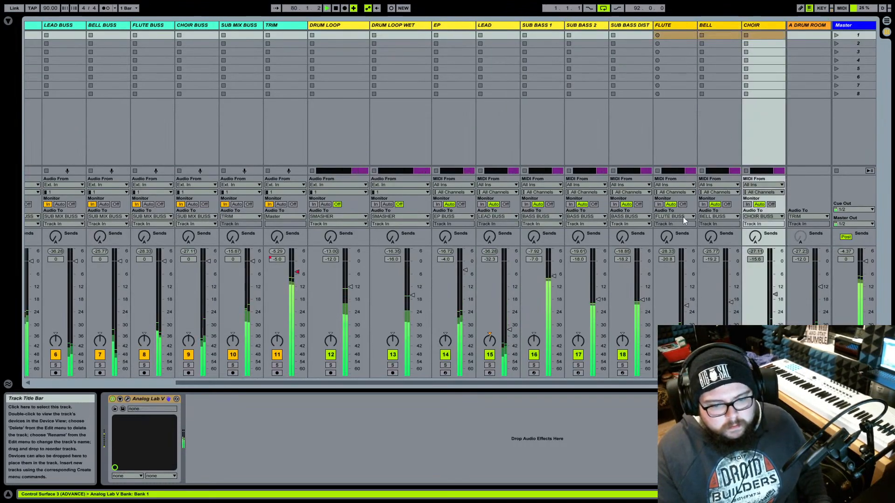
{"action": "left_click_drag", "start_coordinate": [688, 306], "coordinate": [687, 295]}
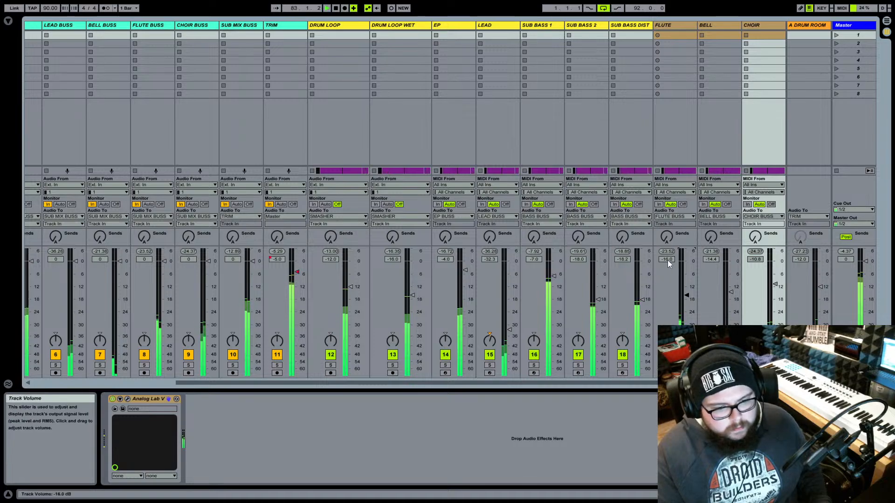
{"action": "left_click", "coordinate": [494, 27]}
{"action": "key", "text": "Tab"}
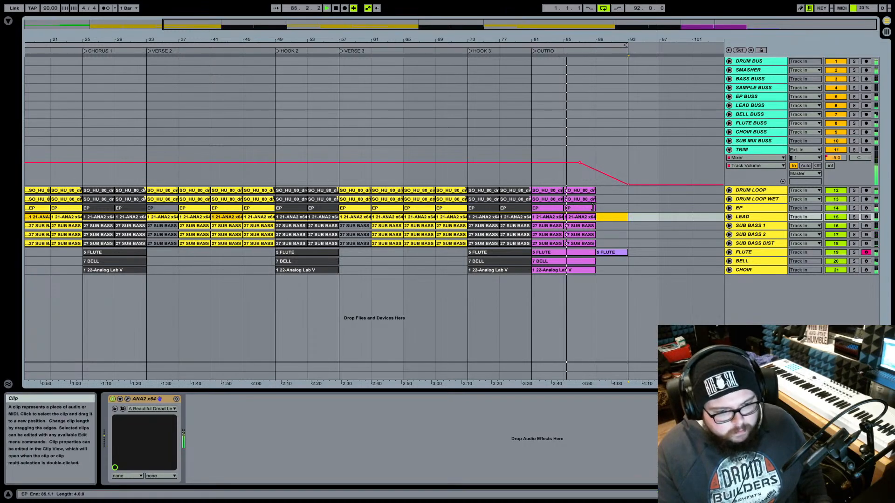
- Listen to the end of the Outro fade-out and check the devices on the DRUM LOOP and Master tracks
{"action": "double_click", "coordinate": [600, 41]}
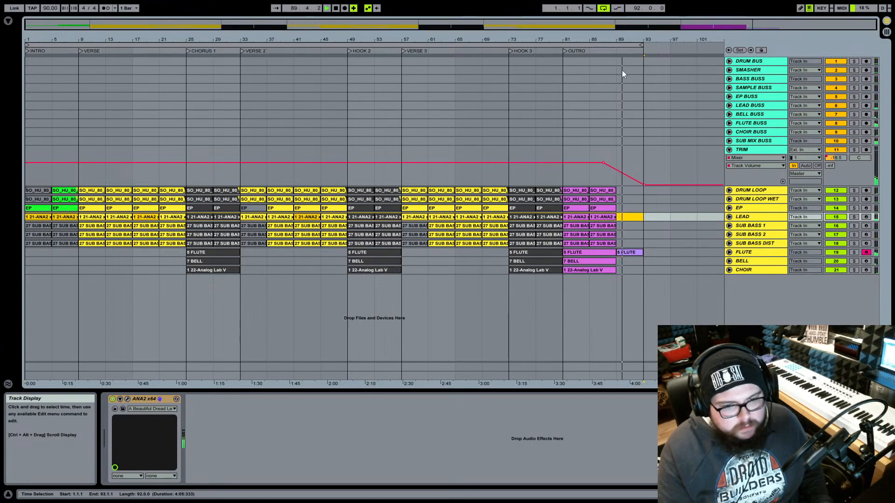
{"action": "mouse_move", "coordinate": [400, 40]}
{"action": "left_mouse_down"}
{"action": "mouse_move", "coordinate": [400, 74]}
{"action": "mouse_move", "coordinate": [404, 38]}
{"action": "left_mouse_up"}
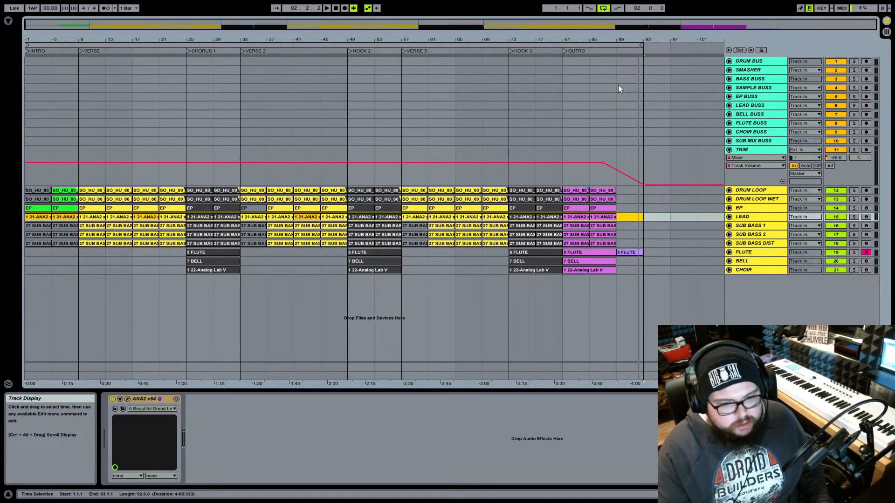
{"action": "key", "text": "Tab"}
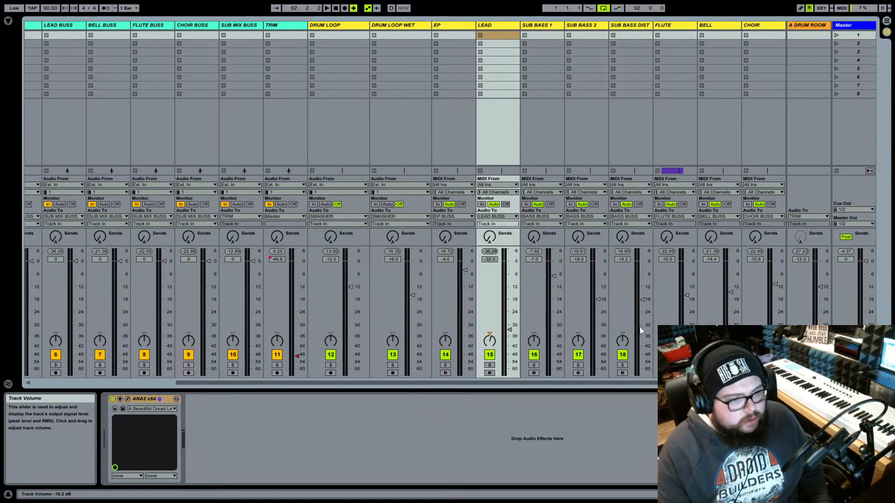
{"action": "left_click", "coordinate": [349, 27]}
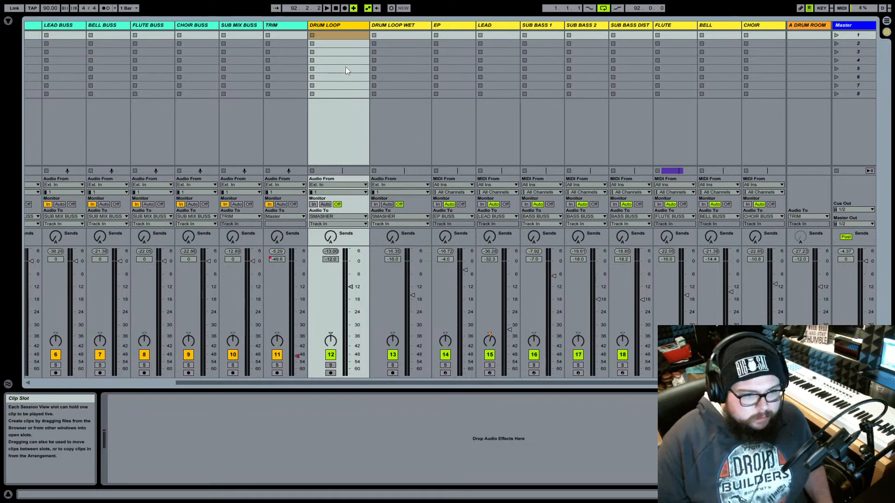
{"action": "left_click", "coordinate": [869, 34]}
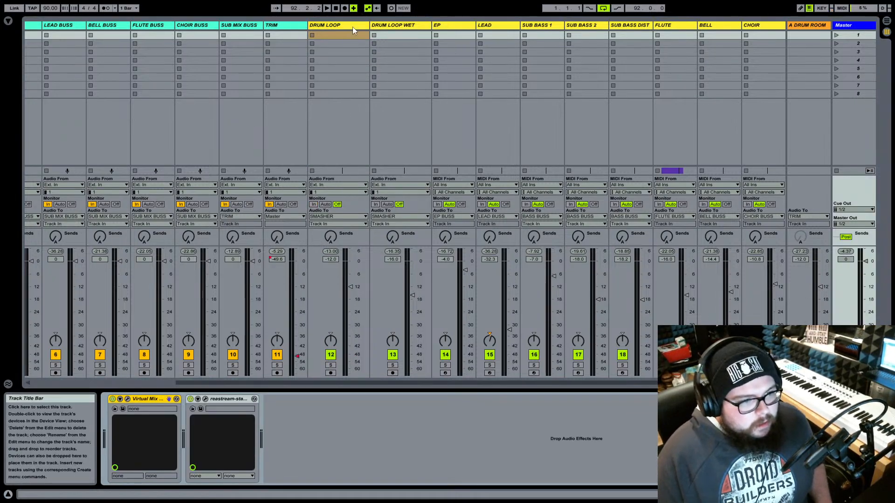
{"action": "left_click", "coordinate": [352, 27]}
{"action": "key", "text": "Tab"}
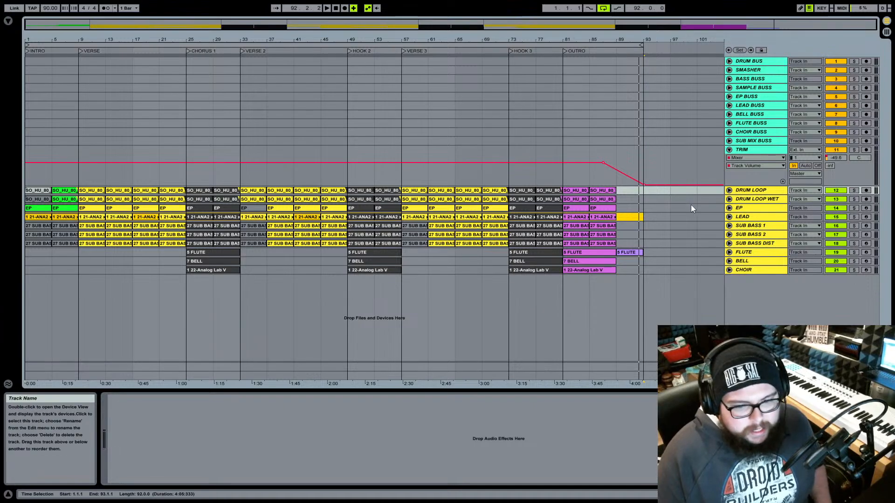
- Expand the DRUM LOOP track and inspect its Intro clip starting at bar 5
{"action": "left_click", "coordinate": [729, 190]}
{"action": "left_click_drag", "start_coordinate": [88, 40], "coordinate": [87, 75]}
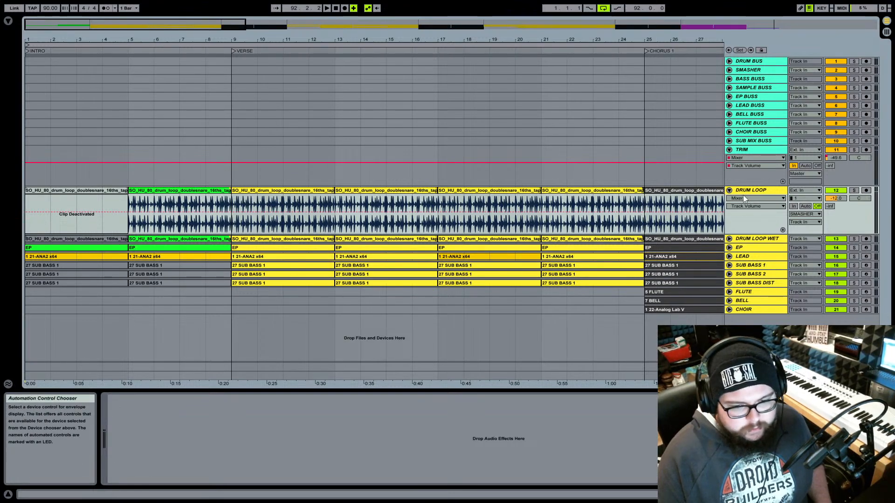
{"action": "left_click", "coordinate": [162, 191]}
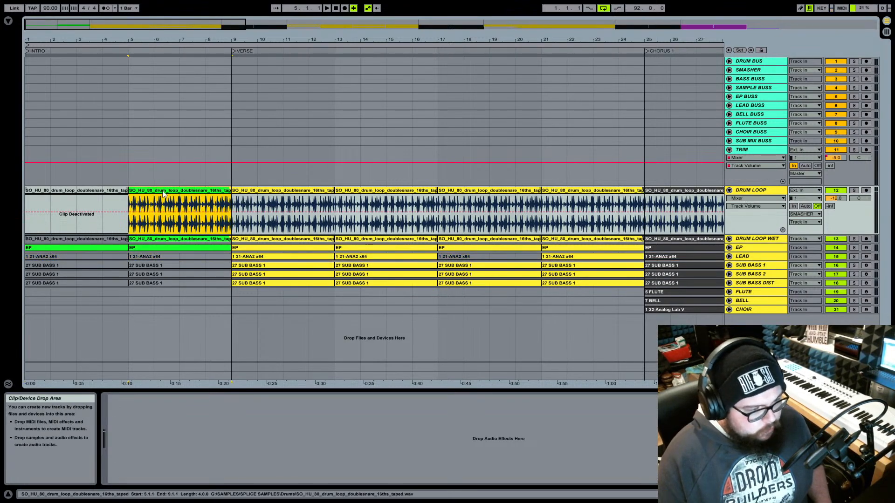
{"action": "left_click", "coordinate": [158, 398]}
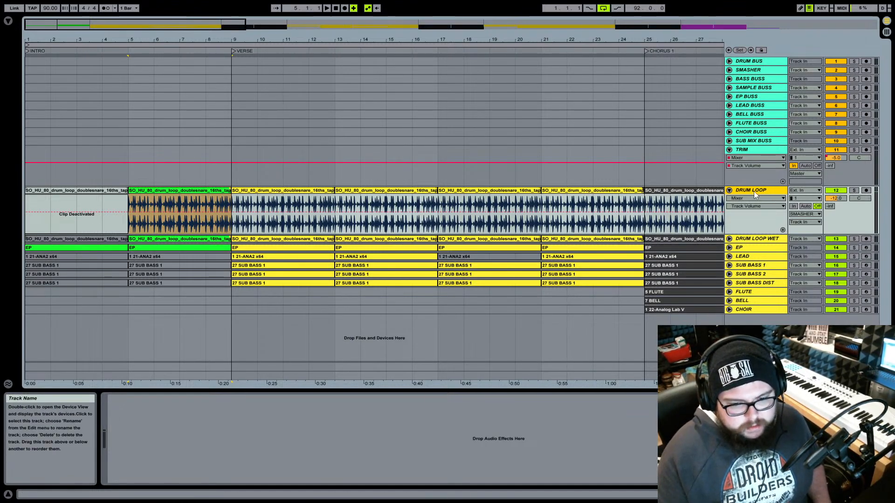
- Compare the device chains of DRUM LOOP and DRUM LOOP WET in the Session mixer, ending on DRUM LOOP
{"action": "key", "text": "Tab"}
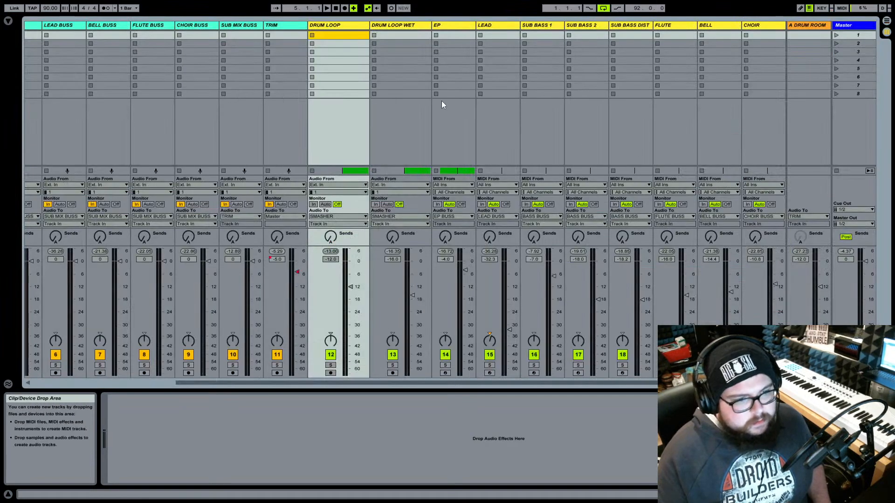
{"action": "left_click", "coordinate": [351, 26]}
{"action": "left_click", "coordinate": [386, 25]}
{"action": "left_click", "coordinate": [343, 26]}
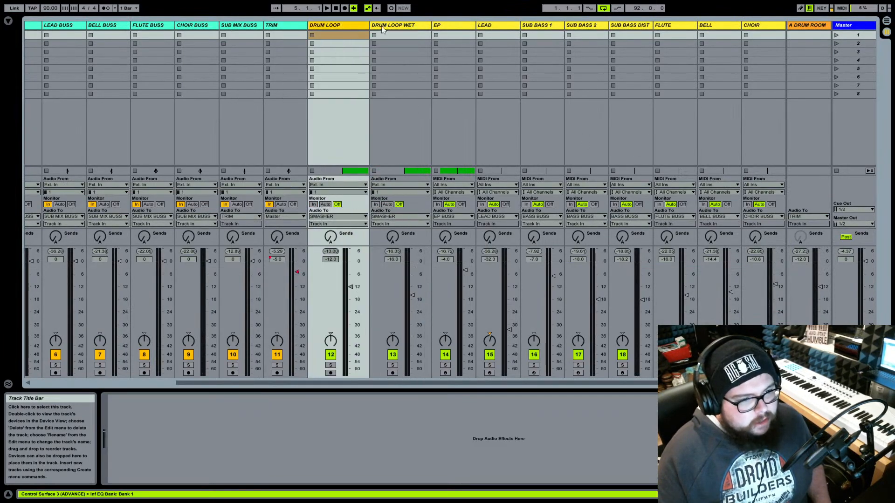
- Solo the DRUM LOOP WET track and play the song from bar 5 to hear it alone
{"action": "left_click", "coordinate": [384, 26]}
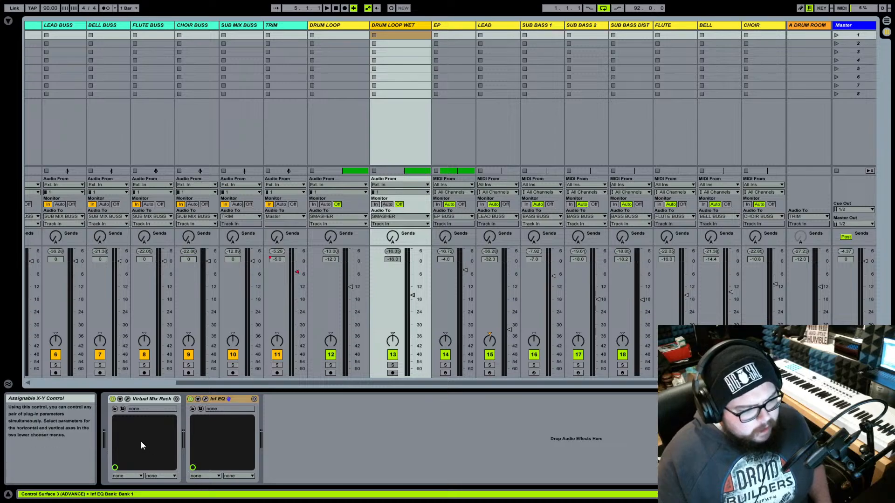
{"action": "left_click", "coordinate": [393, 365]}
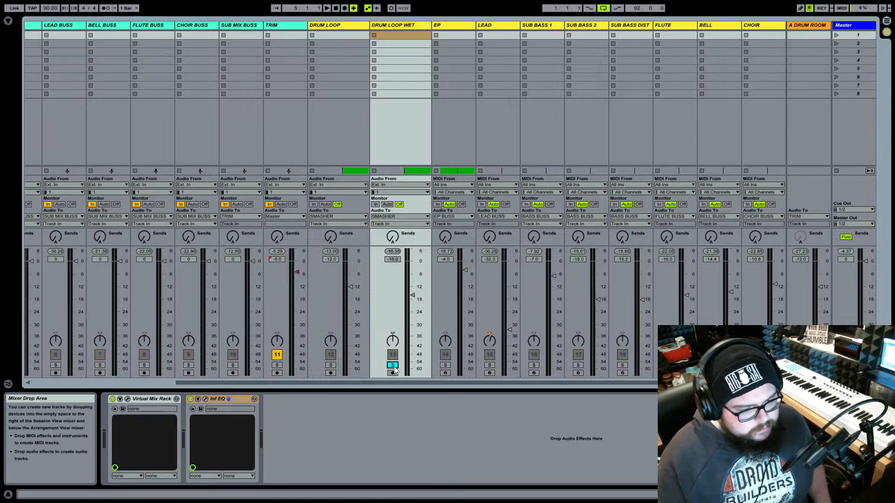
{"action": "key", "text": "space"}
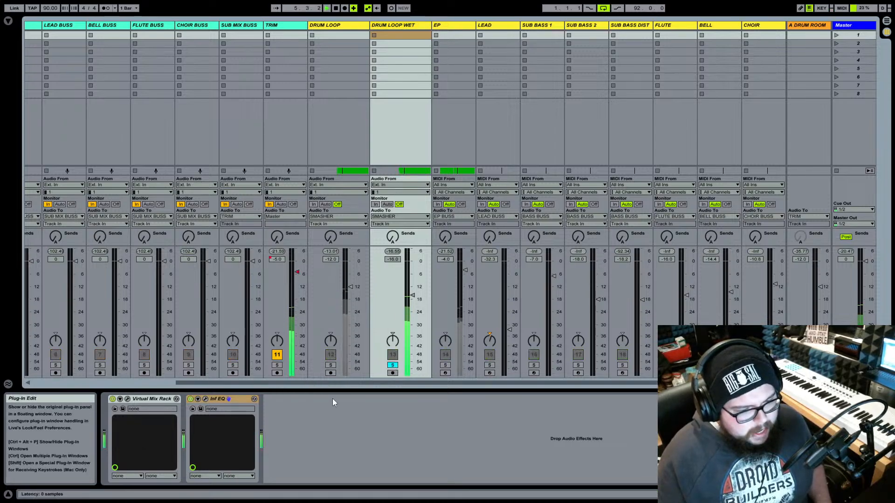
- Inspect the Transient Shaper, AirEQ Earth, FG-Stress and Trimmer modules in DRUM LOOP WET's Virtual Mix Rack during playback, then close the plug-in window
{"action": "key", "text": "ctrl+alt+p"}
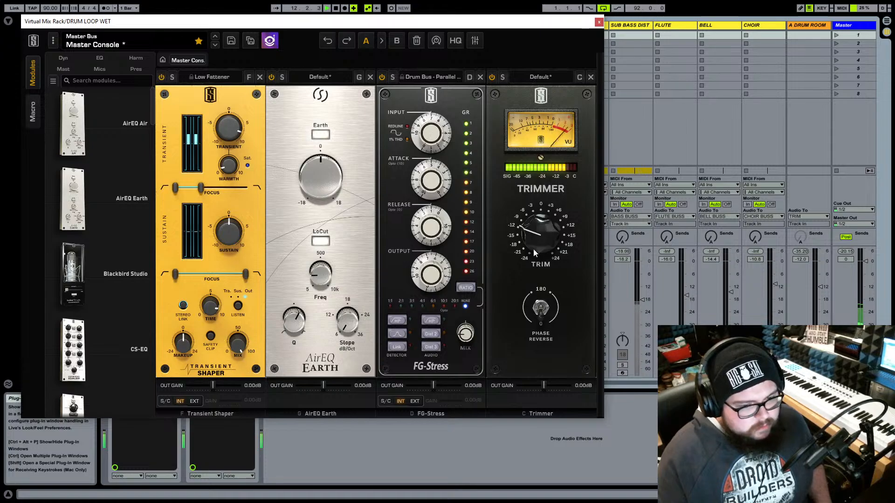
{"action": "mouse_move", "coordinate": [529, 234]}
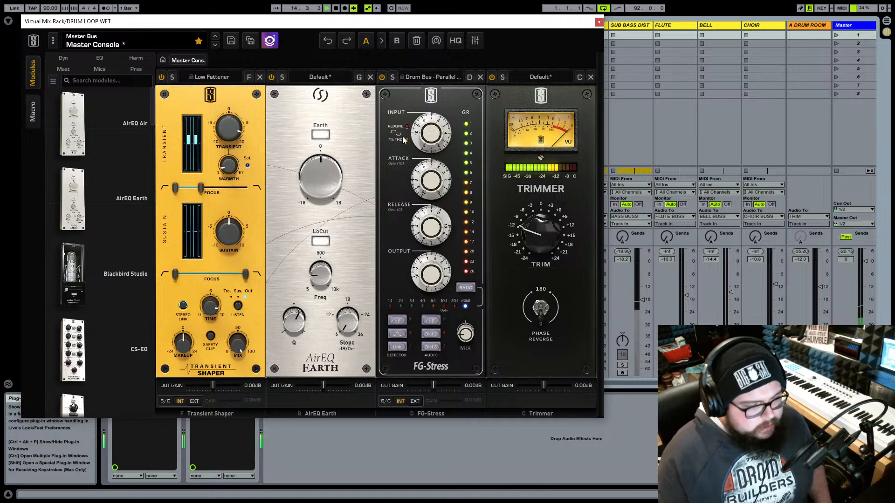
{"action": "left_click", "coordinate": [599, 24]}
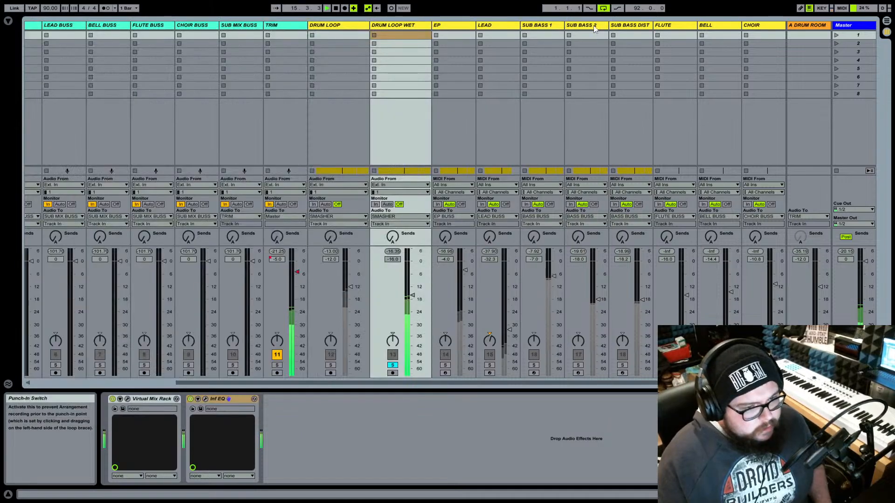
- Solo the DRUM LOOP track together with DRUM LOOP WET, listen to both, and stop playback
{"action": "left_click", "coordinate": [351, 27]}
{"action": "left_click", "coordinate": [393, 27], "text": "shift"}
{"action": "left_click", "coordinate": [330, 365]}
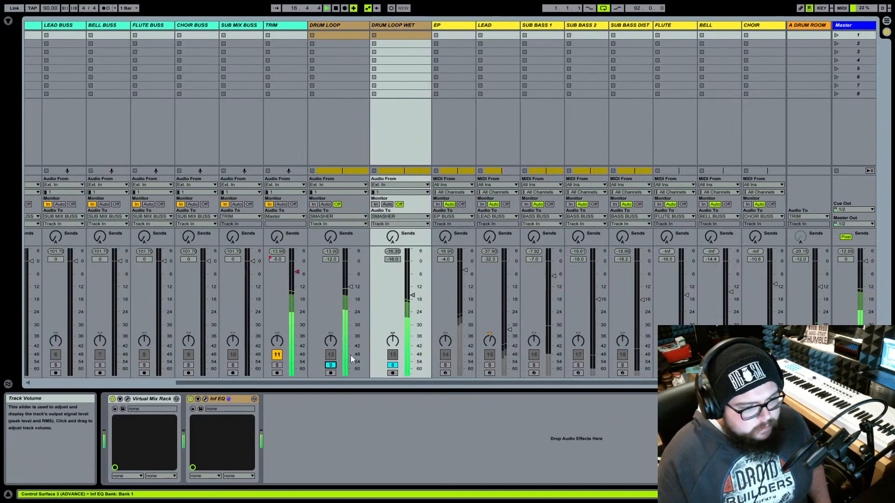
{"action": "left_click", "coordinate": [396, 25]}
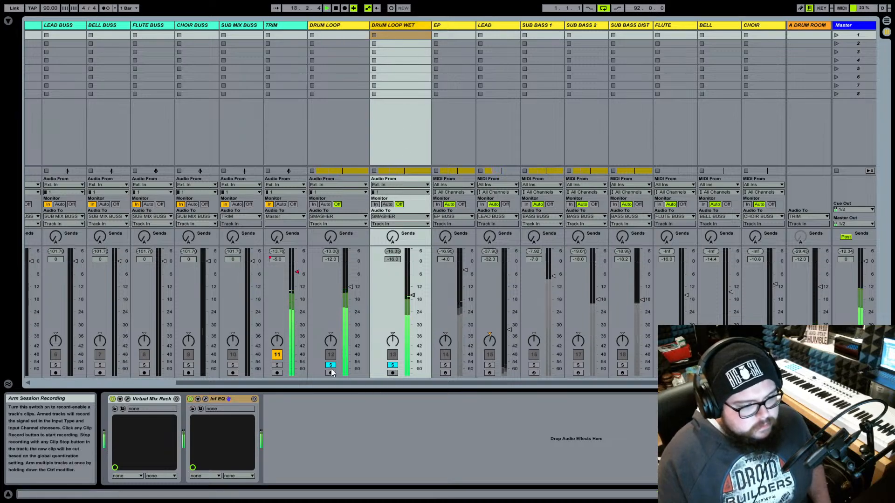
{"action": "key", "text": "space"}
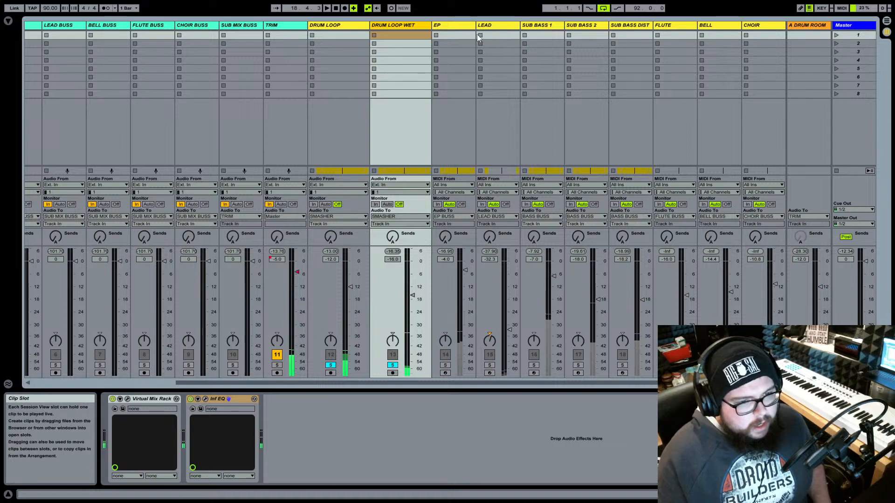
- Deactivate the tracks from EP through CHOIR and turn off the solo on both drum loop tracks
{"action": "left_click", "coordinate": [445, 25]}
{"action": "left_click", "coordinate": [754, 27], "text": "shift"}
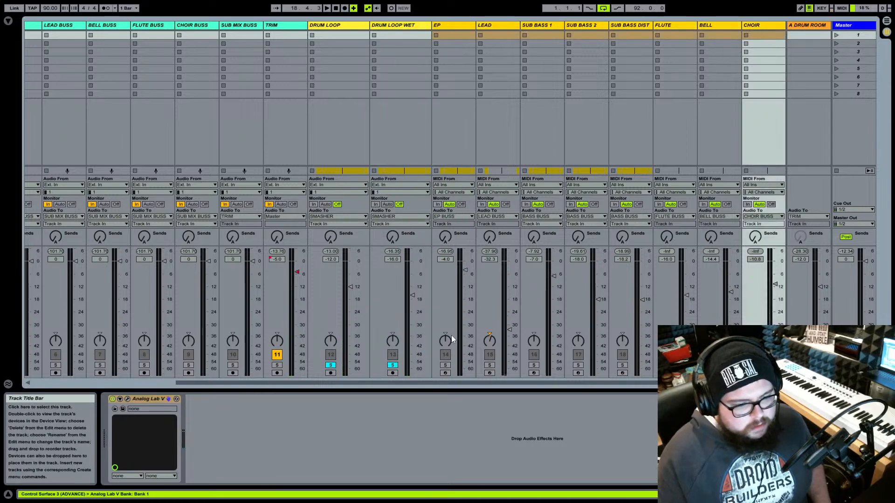
{"action": "left_click", "coordinate": [444, 356]}
{"action": "left_click", "coordinate": [392, 365]}
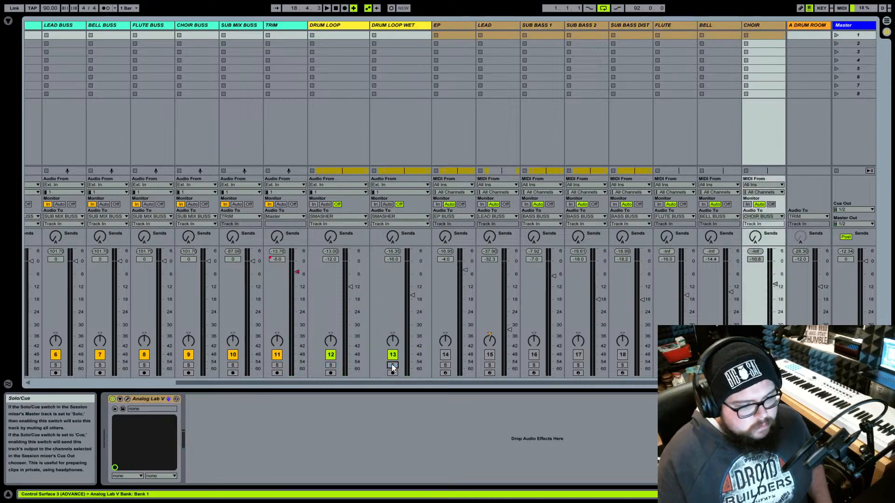
- Play the arrangement and compare the drums with the DRUM LOOP WET track muted and unmuted
{"action": "key", "text": "space"}
{"action": "left_click", "coordinate": [402, 32]}
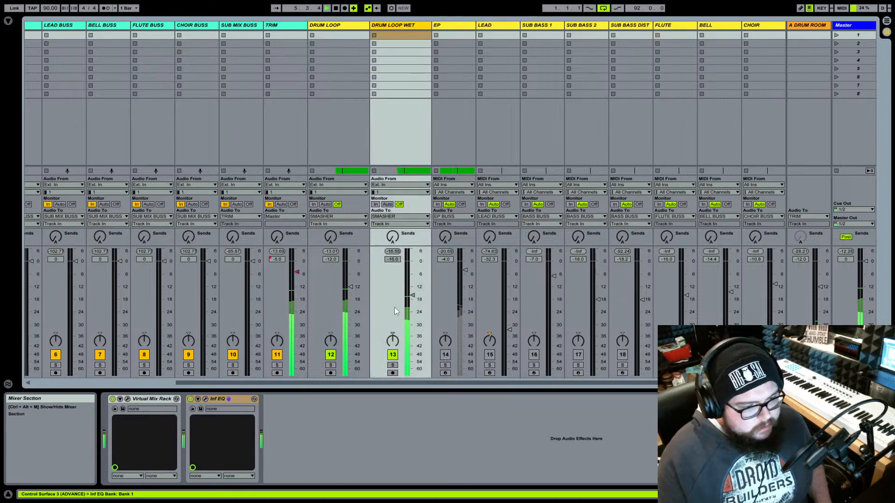
{"action": "left_click", "coordinate": [393, 355]}
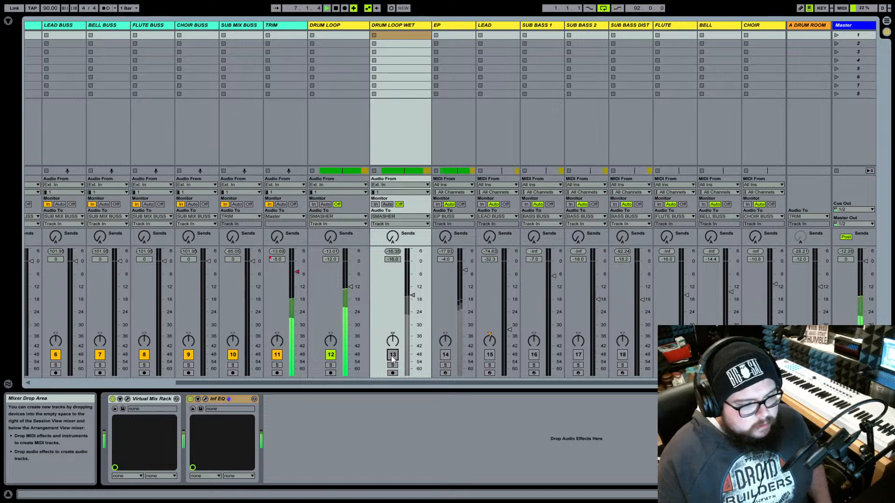
{"action": "left_click", "coordinate": [393, 356]}
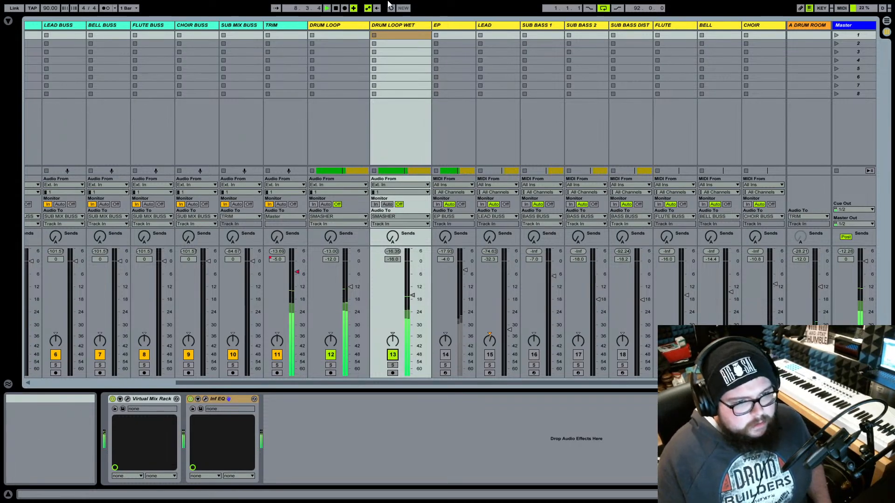
- Move the SUB BASS 1, SUB BASS 2 and SUB BASS DIST tracks between DRUM LOOP WET and EP
{"action": "left_click", "coordinate": [558, 28]}
{"action": "left_click", "coordinate": [641, 28], "text": "shift"}
{"action": "left_click", "coordinate": [529, 26]}
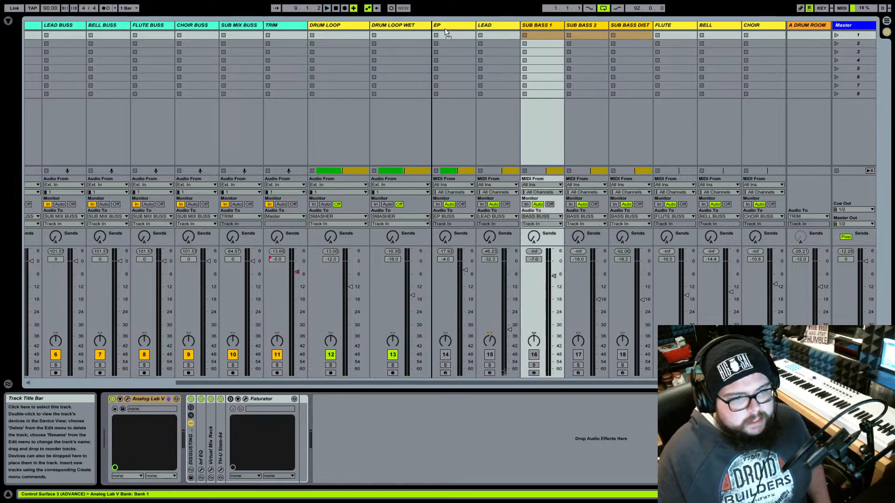
{"action": "left_click_drag", "start_coordinate": [445, 29], "coordinate": [445, 29]}
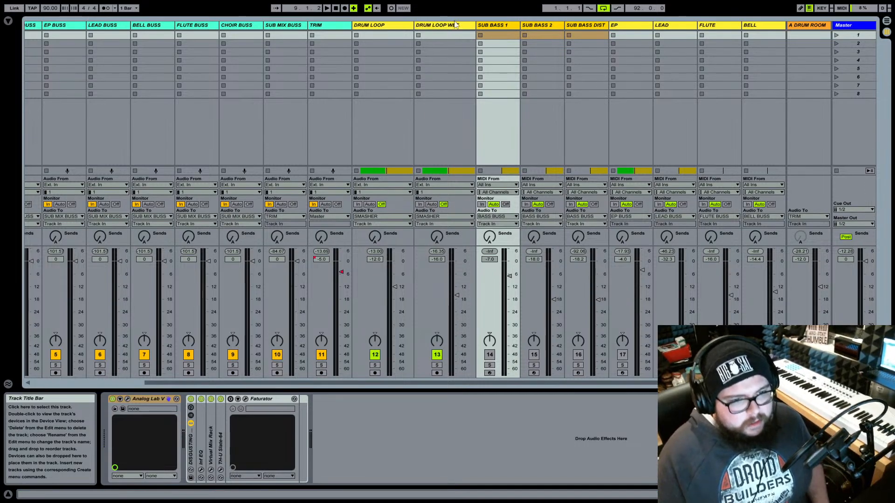
- Group the DRUM LOOP and DRUM LOOP WET tracks, name the group DRUM GROUP, and widen its column
{"action": "left_click", "coordinate": [396, 26]}
{"action": "left_click", "coordinate": [425, 27], "text": "shift"}
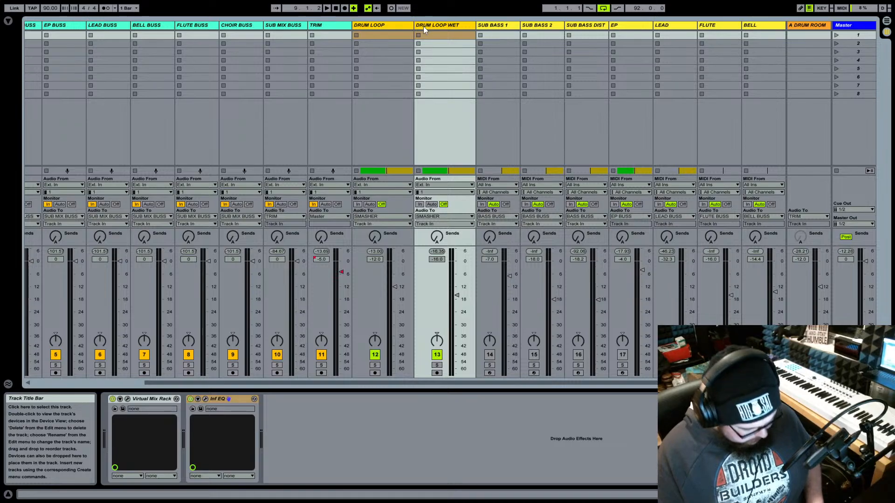
{"action": "key", "text": "ctrl+g"}
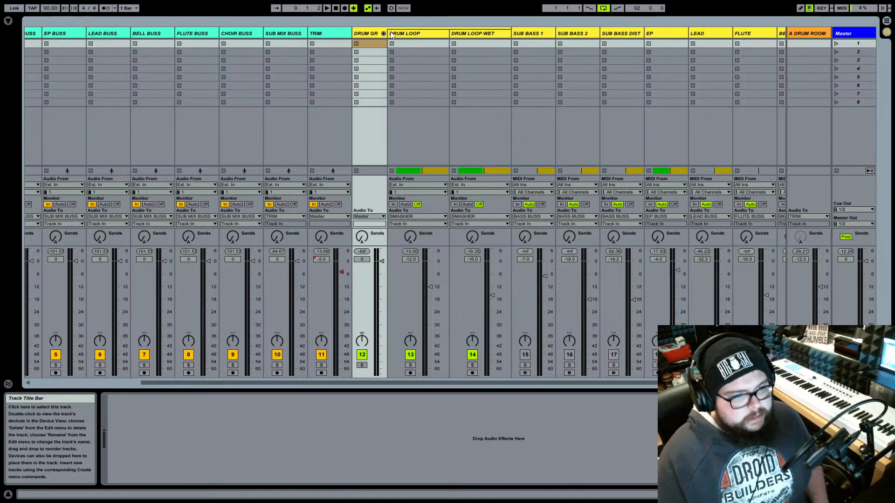
{"action": "left_click_drag", "start_coordinate": [391, 30], "coordinate": [500, 35]}
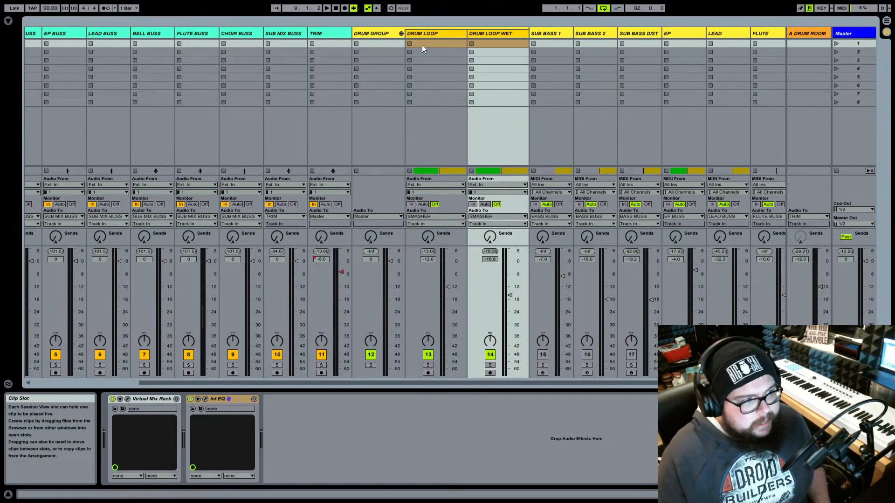
{"action": "left_click", "coordinate": [435, 35]}
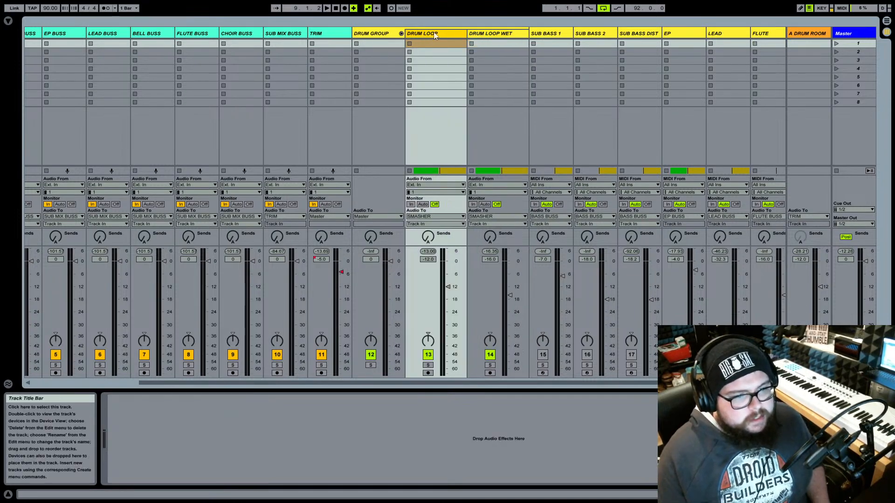
{"action": "left_click", "coordinate": [492, 35]}
{"action": "right_click", "coordinate": [492, 35]}
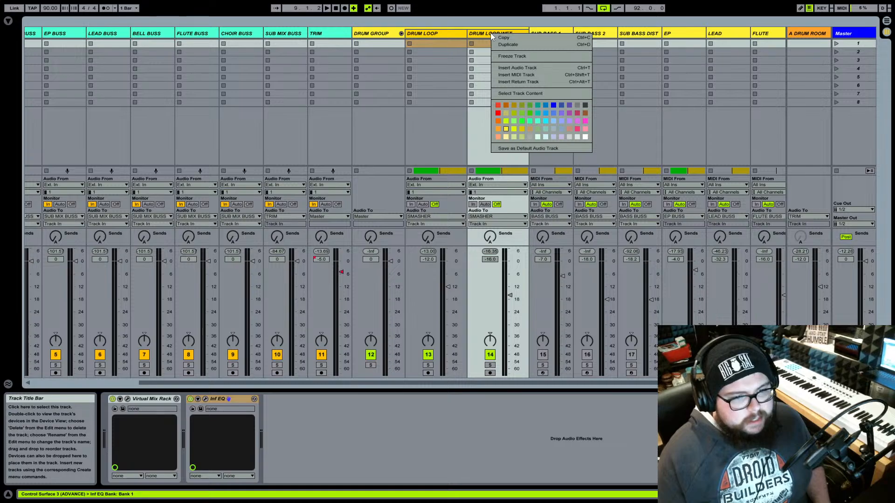
{"action": "left_click", "coordinate": [460, 37]}
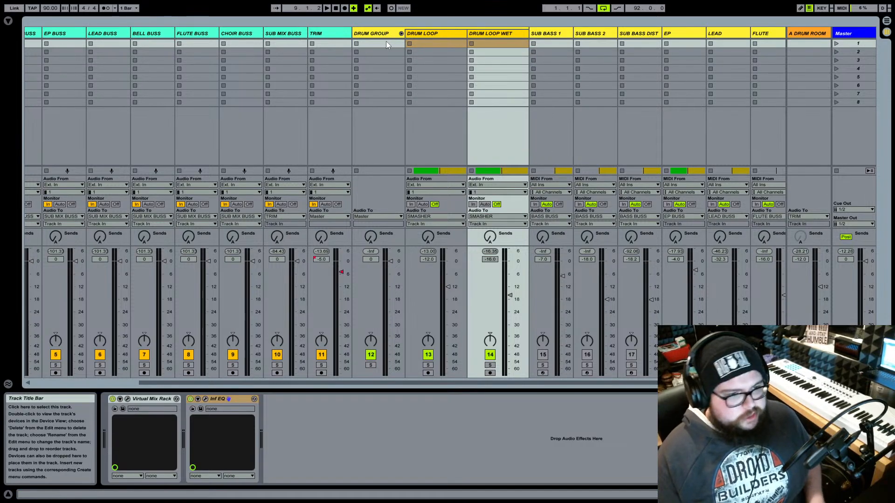
{"action": "left_click", "coordinate": [385, 38]}
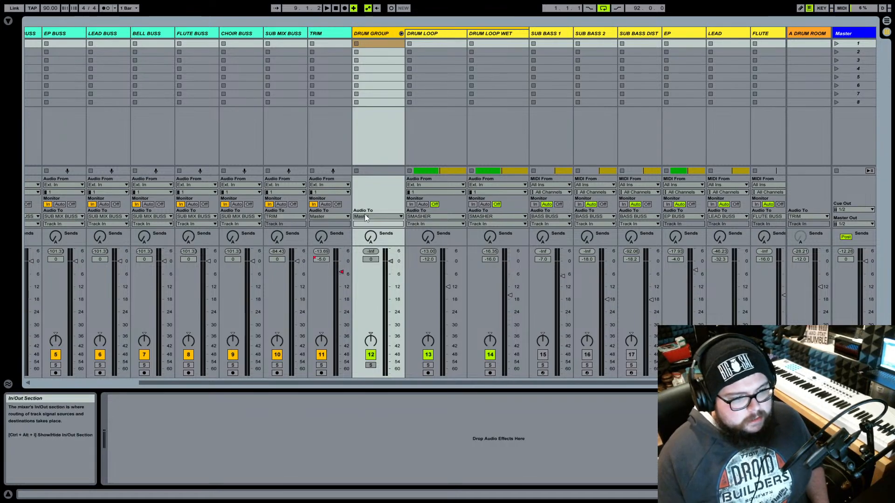
- Route the audio output of both DRUM LOOP and DRUM LOOP WET to Group
{"action": "left_click", "coordinate": [436, 35]}
{"action": "left_click", "coordinate": [481, 39]}
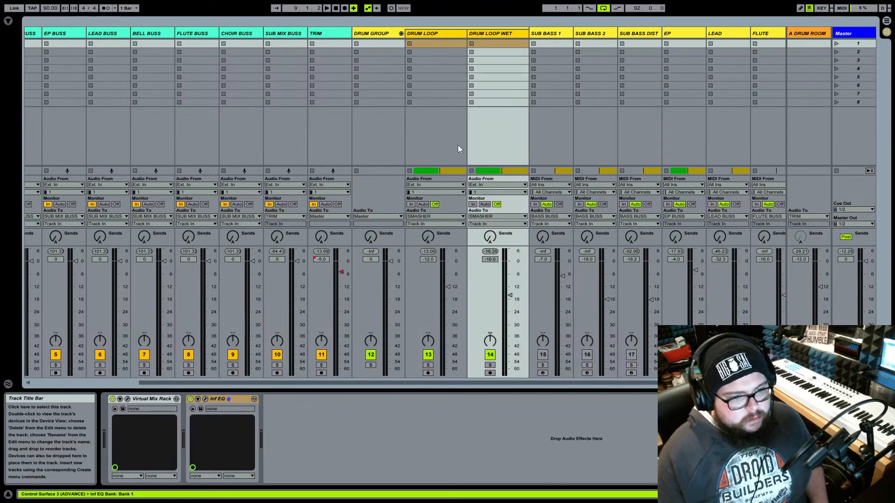
{"action": "left_click", "coordinate": [435, 216]}
{"action": "left_click", "coordinate": [427, 245]}
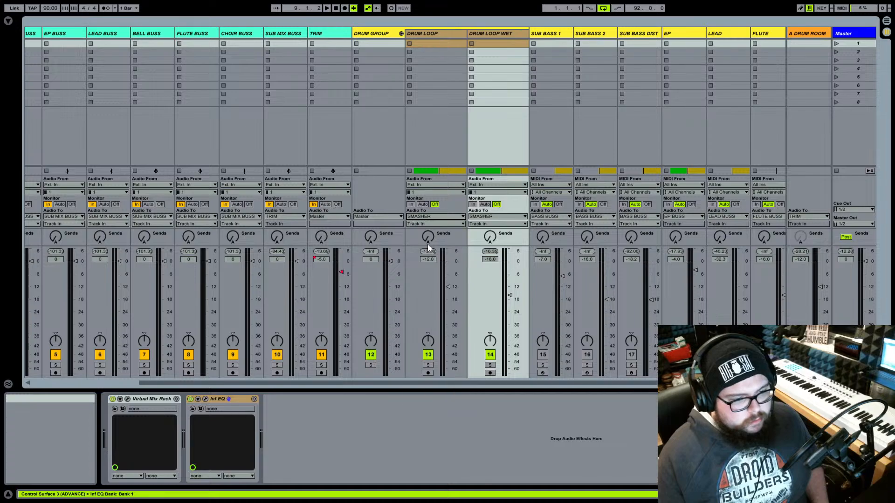
- Route the DRUM GROUP audio output to SMASHER and widen the group's column slightly
{"action": "left_click", "coordinate": [389, 34]}
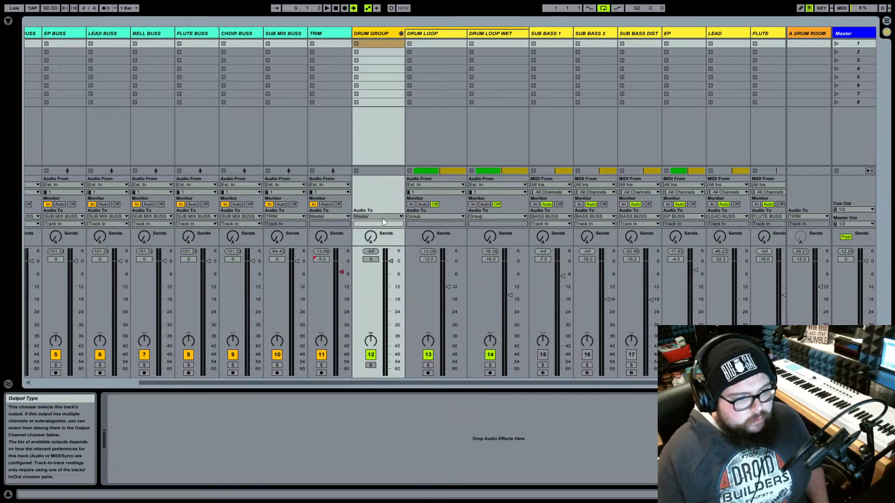
{"action": "left_click", "coordinate": [383, 218]}
{"action": "left_click", "coordinate": [381, 256]}
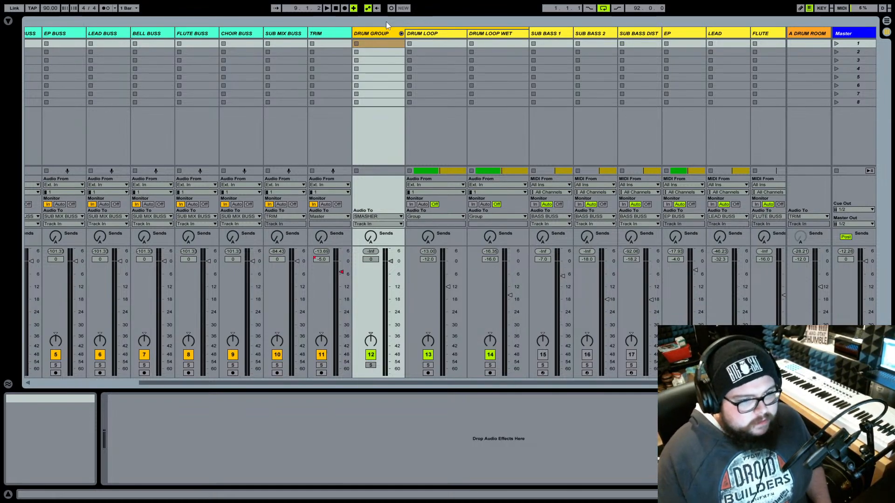
{"action": "left_click", "coordinate": [408, 35]}
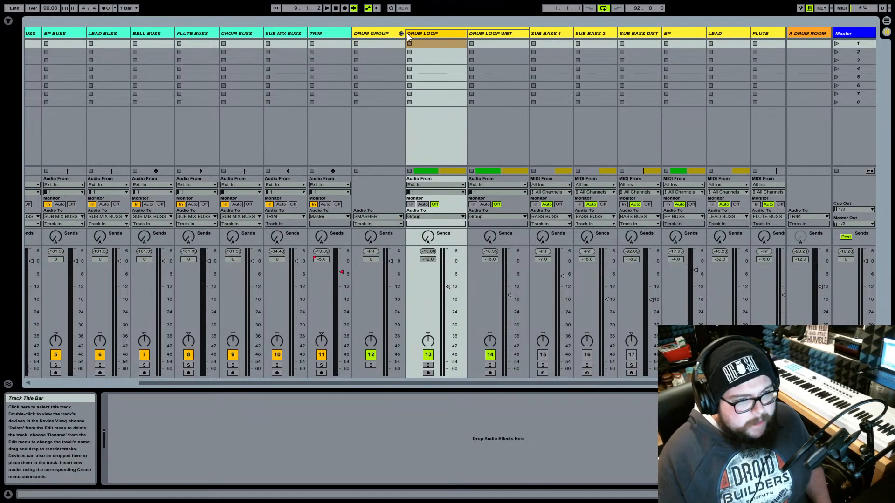
{"action": "left_click_drag", "start_coordinate": [402, 34], "coordinate": [411, 34]}
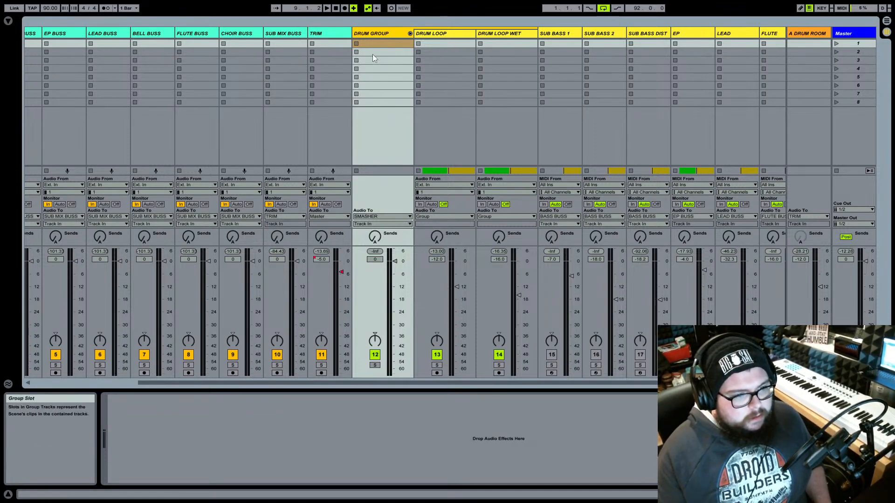
- Load the Virtual Mix Rack plug-in from Slate Digital's CHANNEL STRIPS folder onto the DRUM GROUP track
{"action": "left_click", "coordinate": [7, 21]}
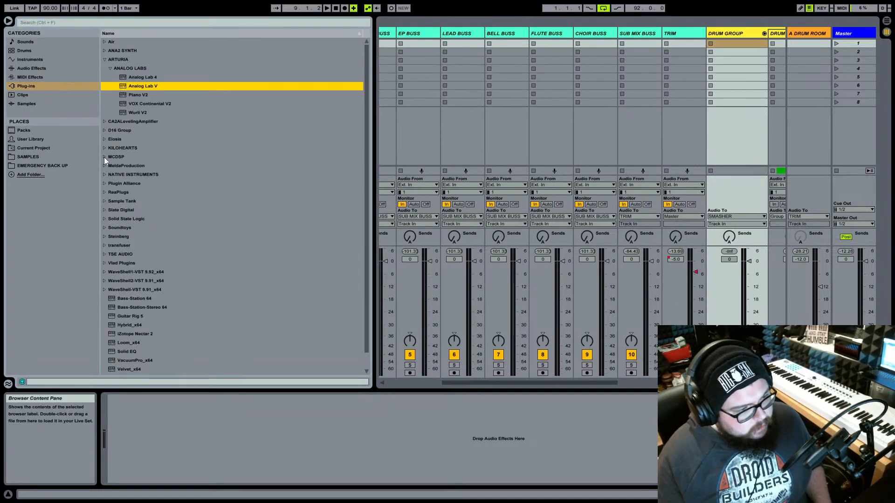
{"action": "left_click", "coordinate": [105, 210]}
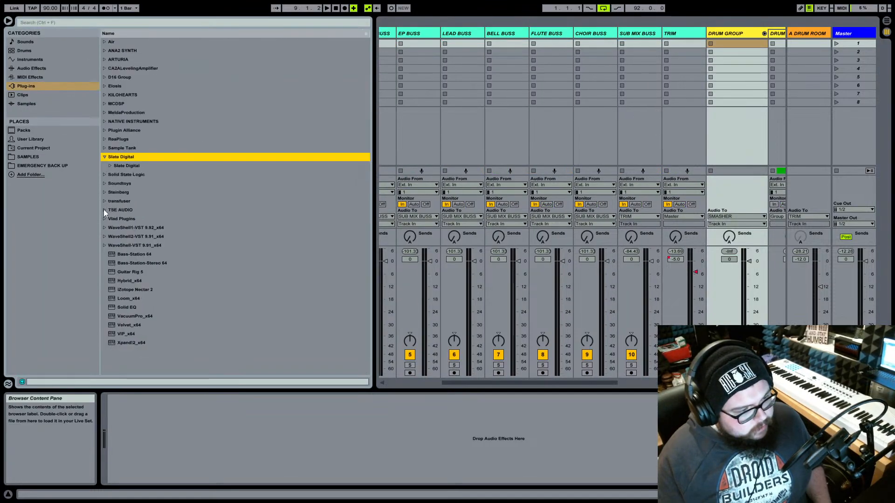
{"action": "left_click", "coordinate": [110, 166]}
{"action": "left_click", "coordinate": [115, 183]}
{"action": "left_click", "coordinate": [141, 192]}
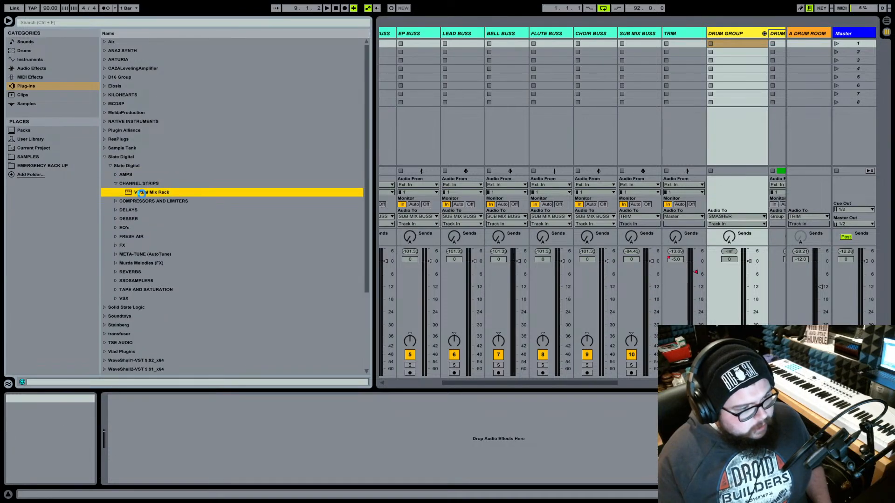
{"action": "double_click", "coordinate": [142, 194]}
{"action": "left_click_drag", "start_coordinate": [249, 32], "coordinate": [261, 67]}
{"action": "left_click", "coordinate": [726, 37]}
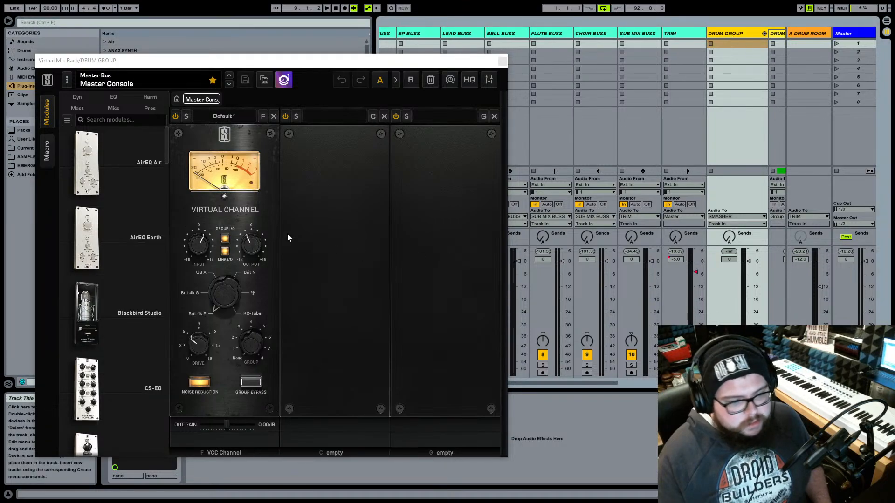
- Remove the Virtual Channel module from the rack and put the Custom Opto compressor in its slot
{"action": "left_click", "coordinate": [274, 116]}
{"action": "scroll", "coordinate": [147, 250], "scroll_direction": "down", "scroll_amount": 5}
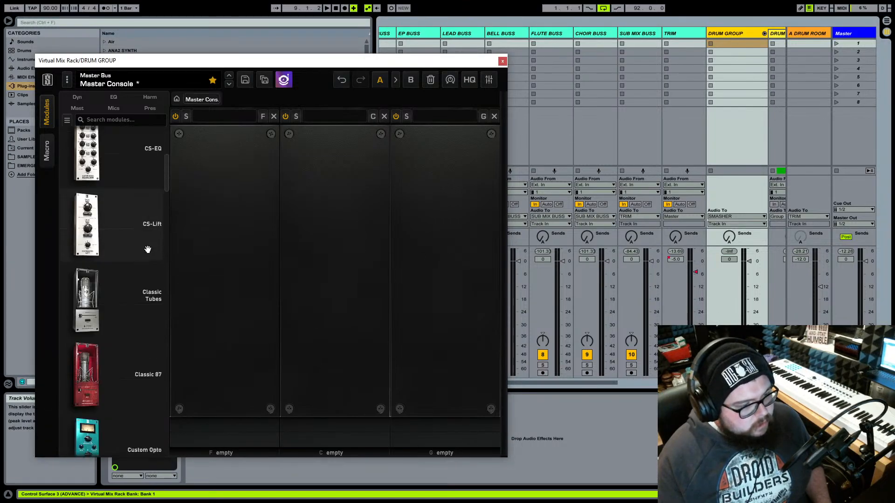
{"action": "scroll", "coordinate": [147, 249], "scroll_direction": "down", "scroll_amount": 3}
{"action": "left_click_drag", "start_coordinate": [136, 290], "coordinate": [219, 280]}
{"action": "left_click_drag", "start_coordinate": [284, 62], "coordinate": [341, 51]}
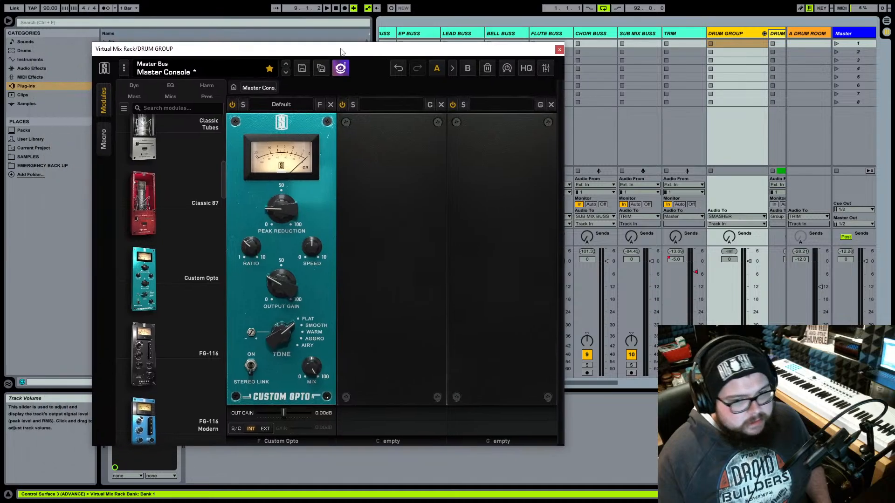
- Lower the DRUM GROUP track volume to -7.0 dB
{"action": "scroll", "coordinate": [641, 86], "scroll_direction": "right", "scroll_amount": 3}
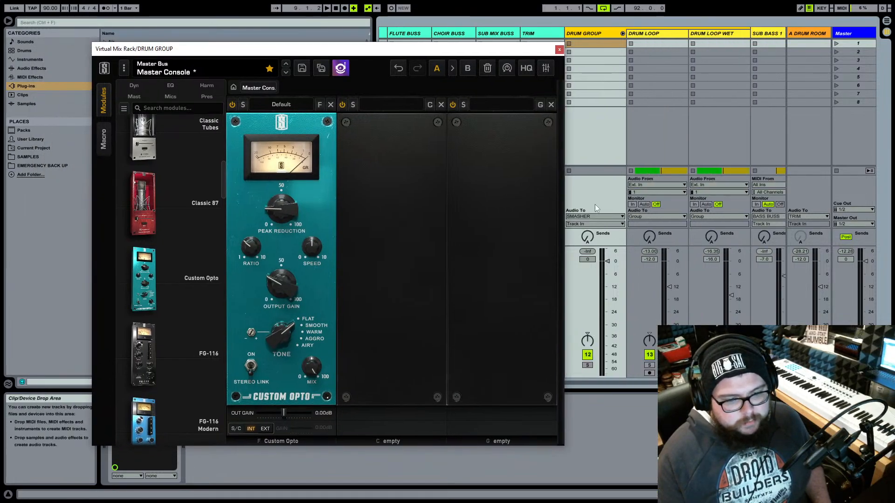
{"action": "left_click_drag", "start_coordinate": [608, 261], "coordinate": [608, 268]}
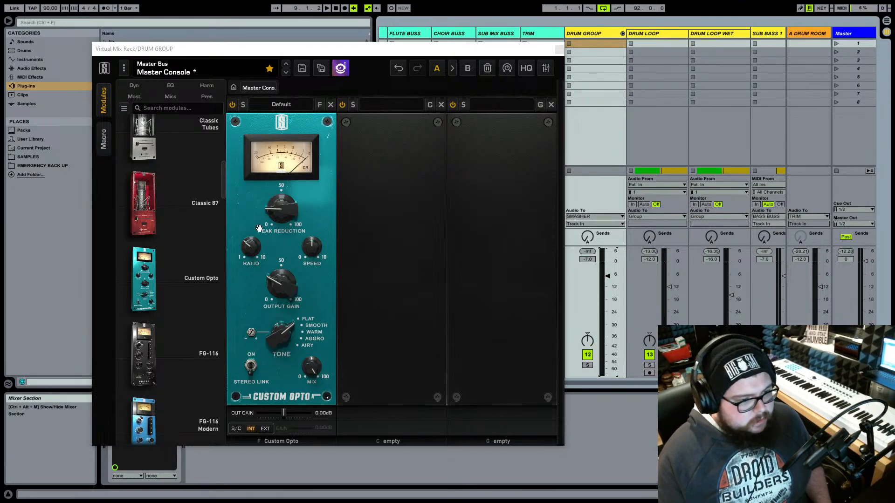
- Look through the Custom Opto presets, keep Default, and set the compressor's ratio to 1 and tone to WARM
{"action": "left_click", "coordinate": [282, 106]}
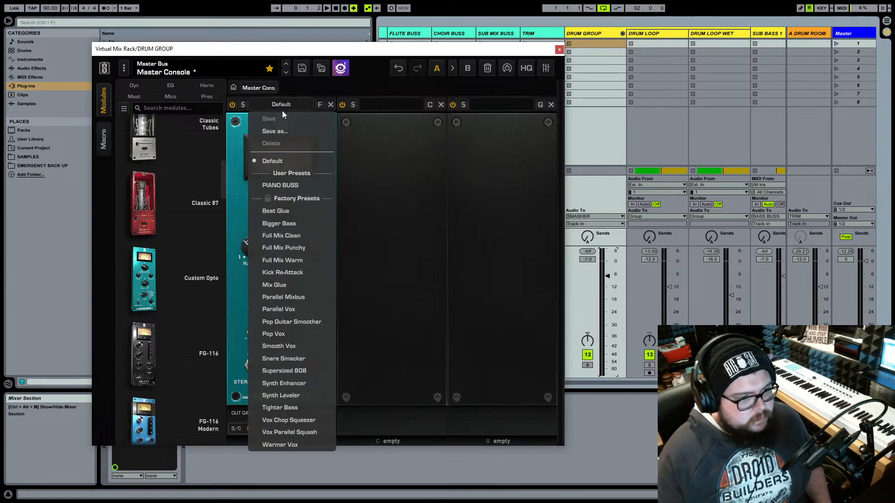
{"action": "left_click", "coordinate": [400, 161]}
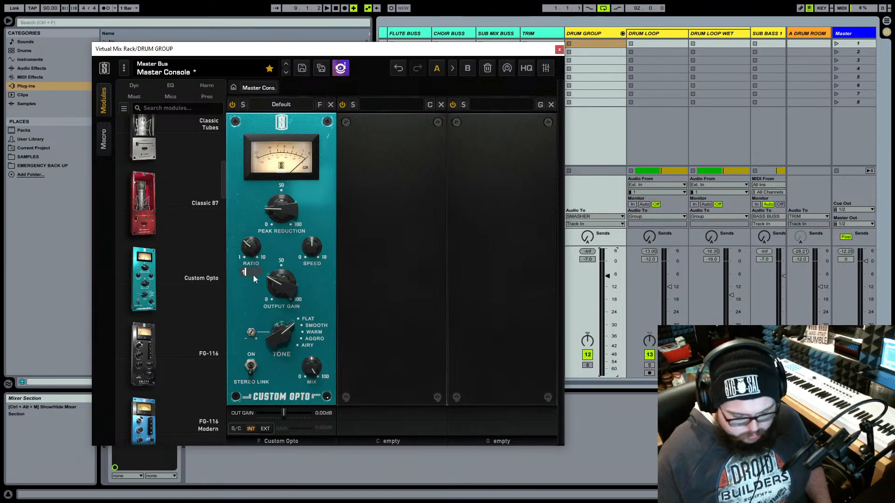
{"action": "left_click_drag", "start_coordinate": [253, 275], "coordinate": [279, 282]}
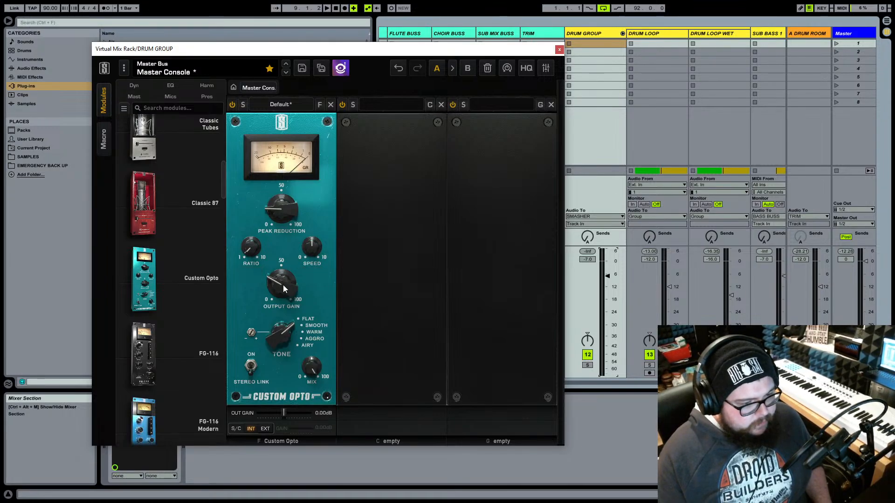
{"action": "left_click", "coordinate": [305, 333]}
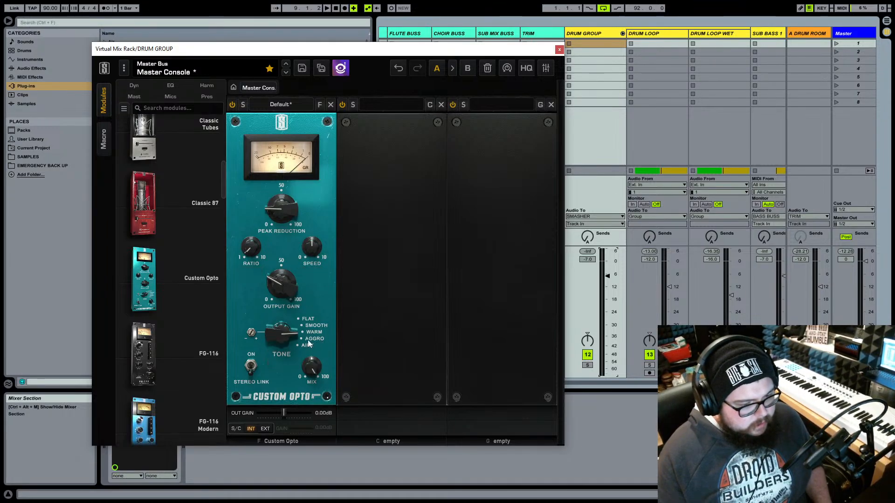
- Set the Custom Opto's tone to FLAT, start playback, and lower its peak reduction to 11.2
{"action": "left_click", "coordinate": [308, 320]}
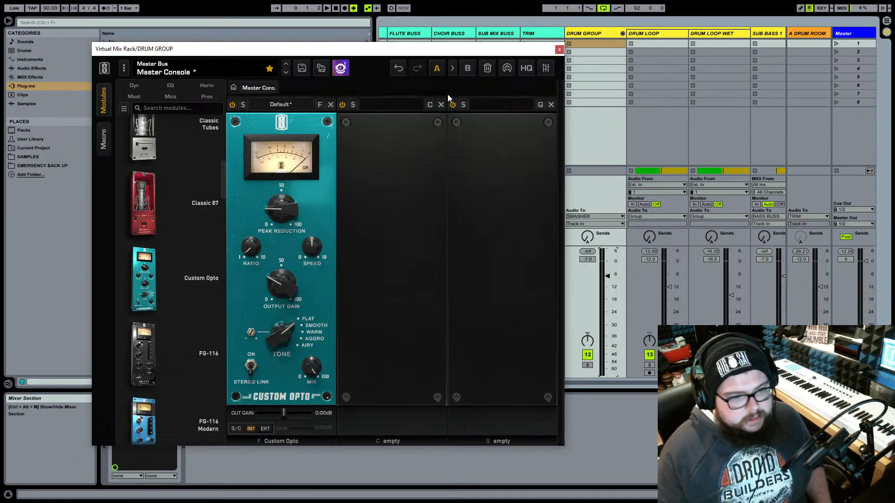
{"action": "left_click_drag", "start_coordinate": [454, 50], "coordinate": [433, 46]}
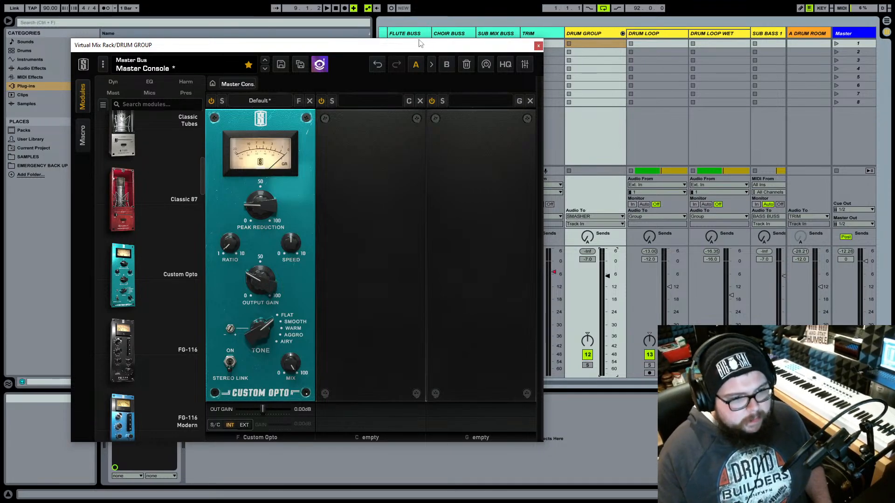
{"action": "mouse_move", "coordinate": [419, 44]}
{"action": "left_mouse_down"}
{"action": "mouse_move", "coordinate": [441, 36]}
{"action": "mouse_move", "coordinate": [429, 38]}
{"action": "left_mouse_up"}
{"action": "key", "text": "space"}
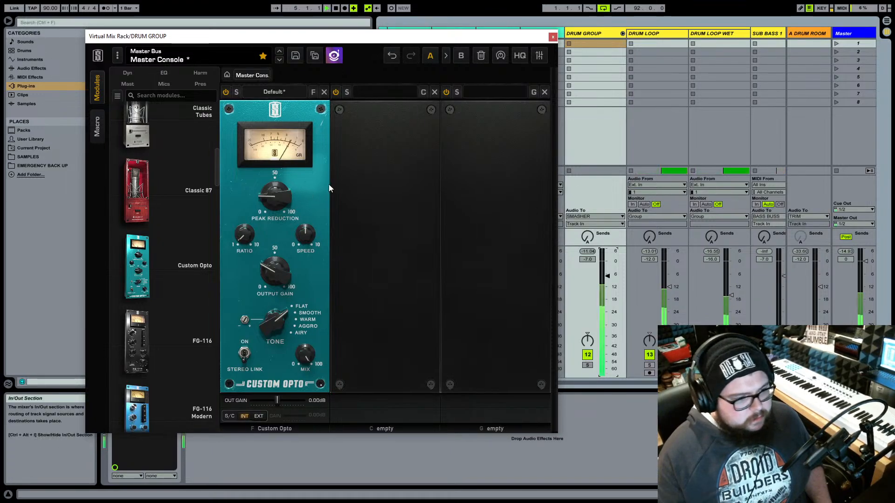
{"action": "mouse_move", "coordinate": [275, 215]}
{"action": "left_click_drag", "start_coordinate": [273, 211], "coordinate": [272, 215]}
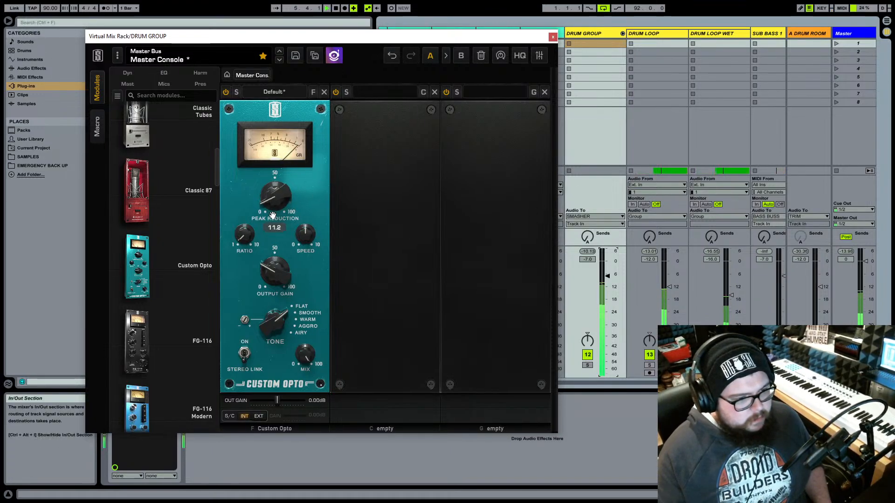
- Add the Trimmer module in the slot after the Custom Opto and raise the DRUM GROUP track volume to -5.0 dB
{"action": "scroll", "coordinate": [211, 398], "scroll_direction": "down", "scroll_amount": 15}
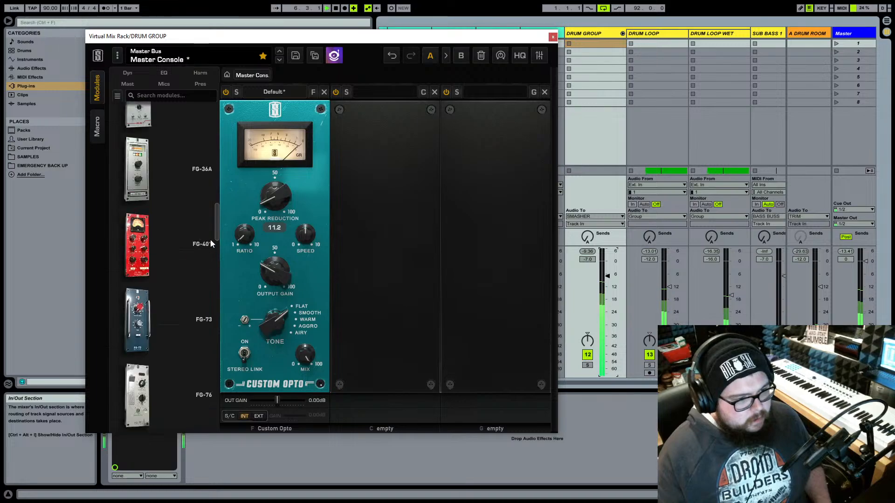
{"action": "scroll", "coordinate": [190, 328], "scroll_direction": "up", "scroll_amount": 3}
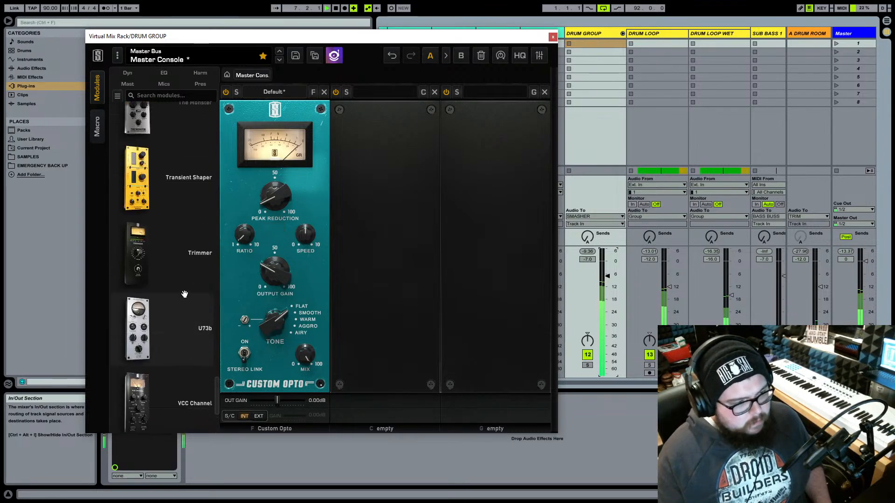
{"action": "double_click", "coordinate": [196, 251]}
{"action": "left_click_drag", "start_coordinate": [398, 255], "coordinate": [332, 238]}
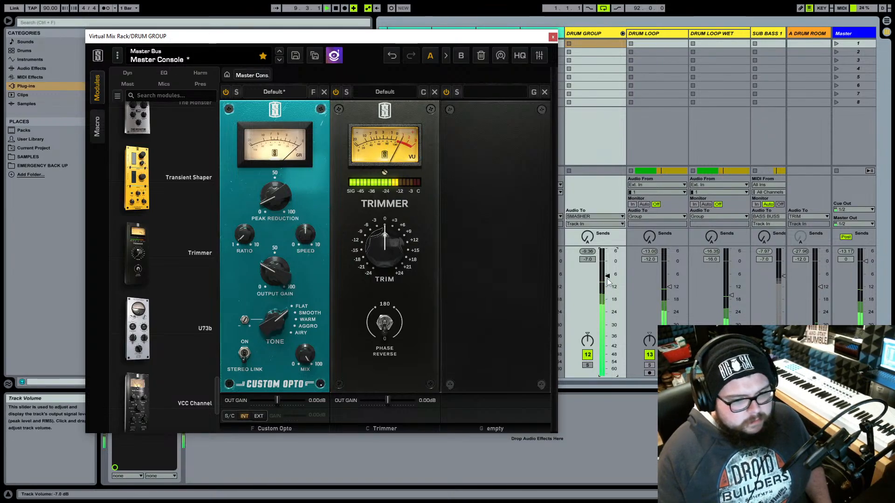
{"action": "left_click_drag", "start_coordinate": [608, 283], "coordinate": [607, 280]}
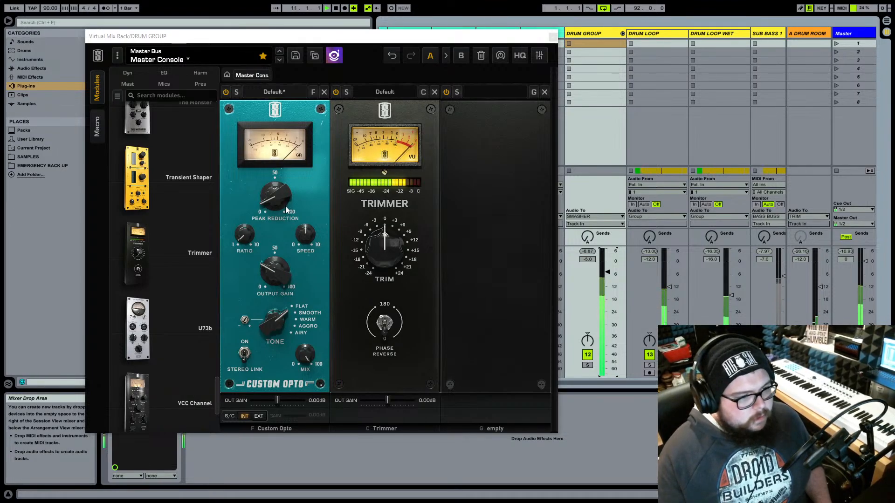
- Set the Custom Opto's speed to 5.43, then try an output gain of 34 and settle on 32
{"action": "left_click", "coordinate": [304, 235]}
{"action": "left_click_drag", "start_coordinate": [306, 233], "coordinate": [310, 232]}
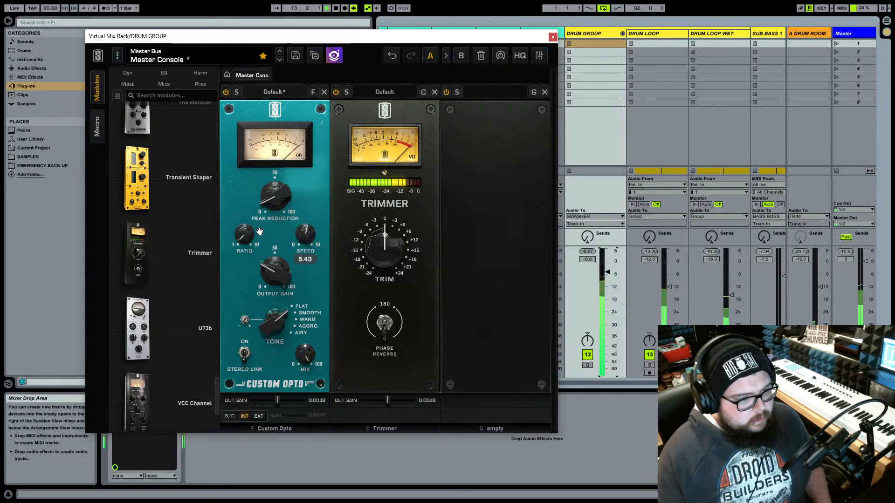
{"action": "left_click", "coordinate": [281, 278]}
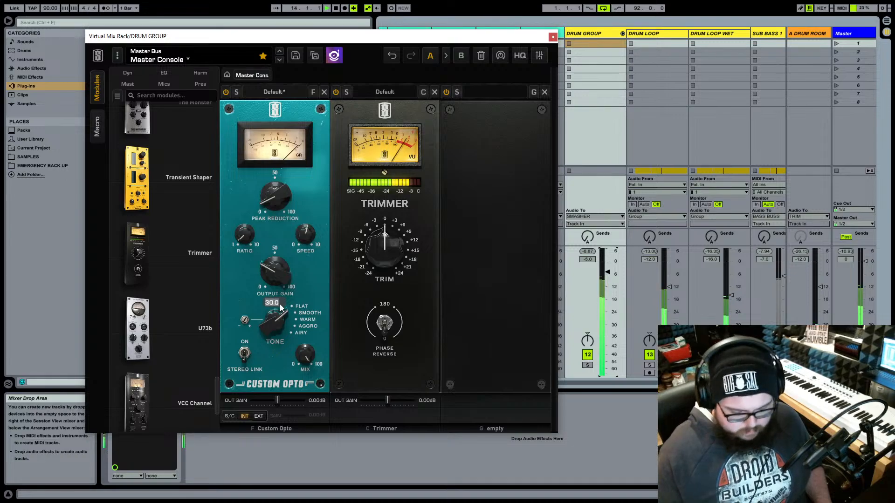
{"action": "type", "text": "34"}
{"action": "key", "text": "Return"}
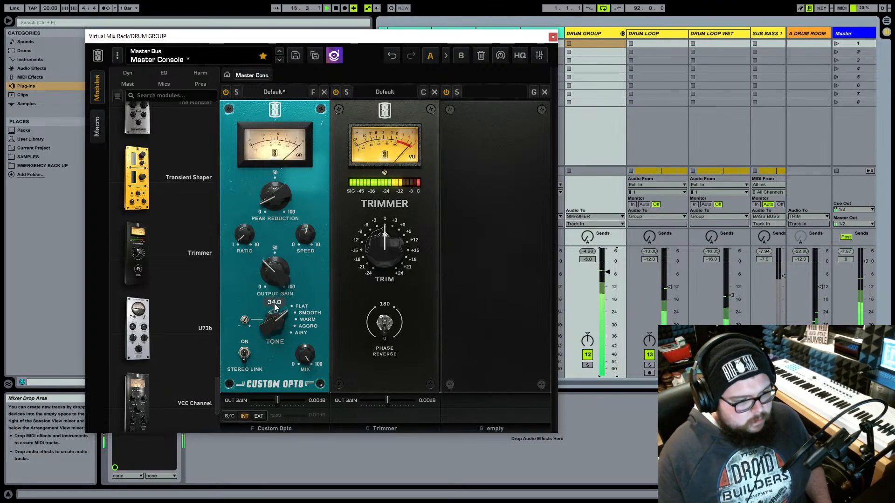
{"action": "type", "text": "32"}
{"action": "key", "text": "Return"}
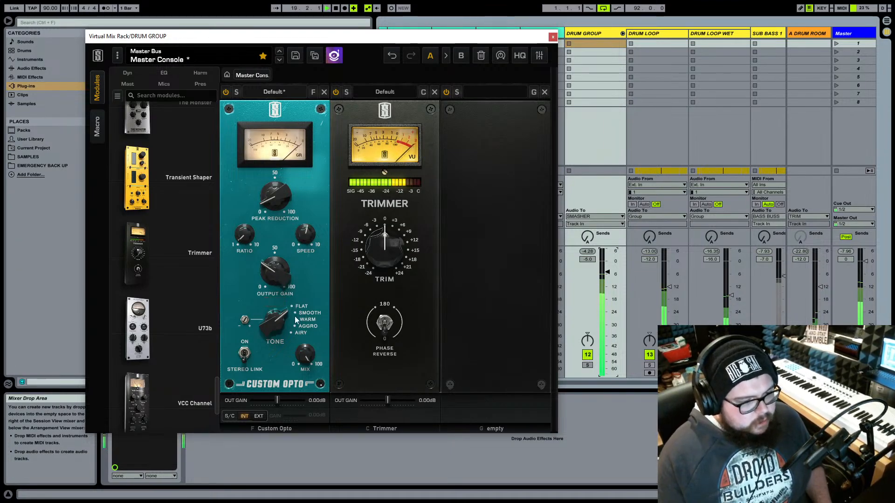
- Audition the SMOOTH, WARM, AGGRO and AIRY tones during playback, return to WARM, and stop playback
{"action": "mouse_move", "coordinate": [278, 319]}
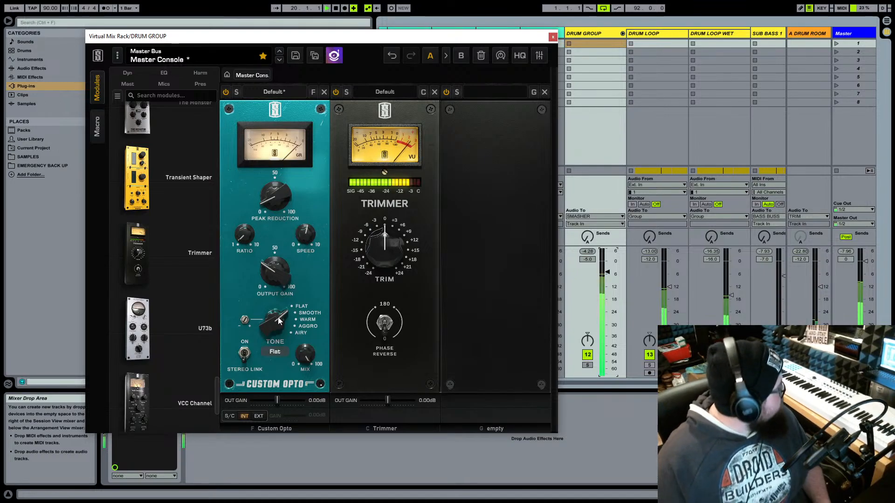
{"action": "left_click", "coordinate": [311, 316]}
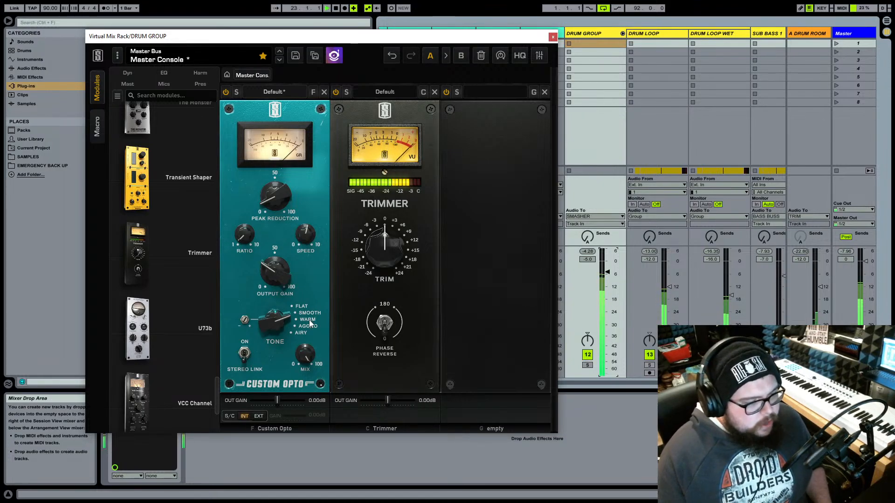
{"action": "left_click", "coordinate": [309, 320]}
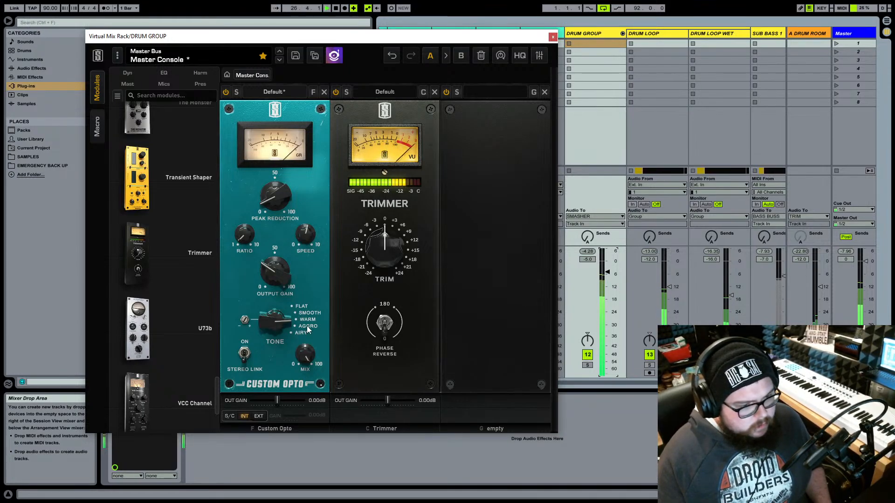
{"action": "left_click", "coordinate": [308, 329]}
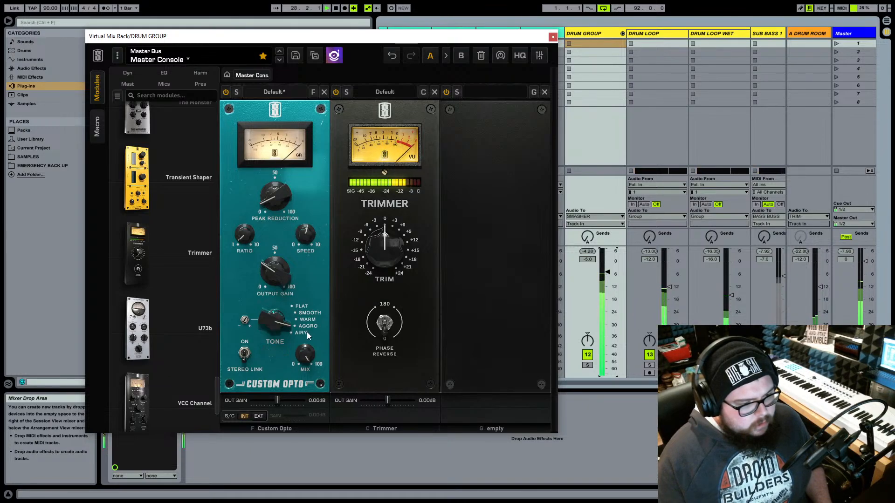
{"action": "left_click", "coordinate": [304, 333]}
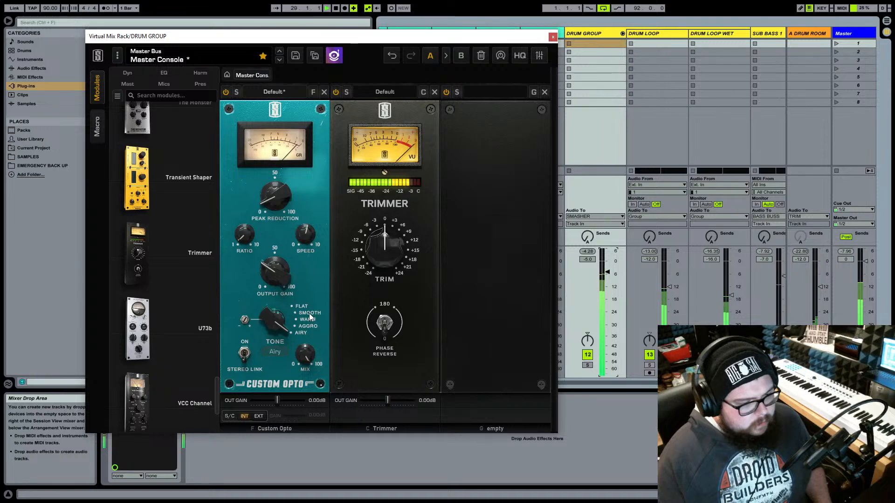
{"action": "left_click", "coordinate": [312, 317]}
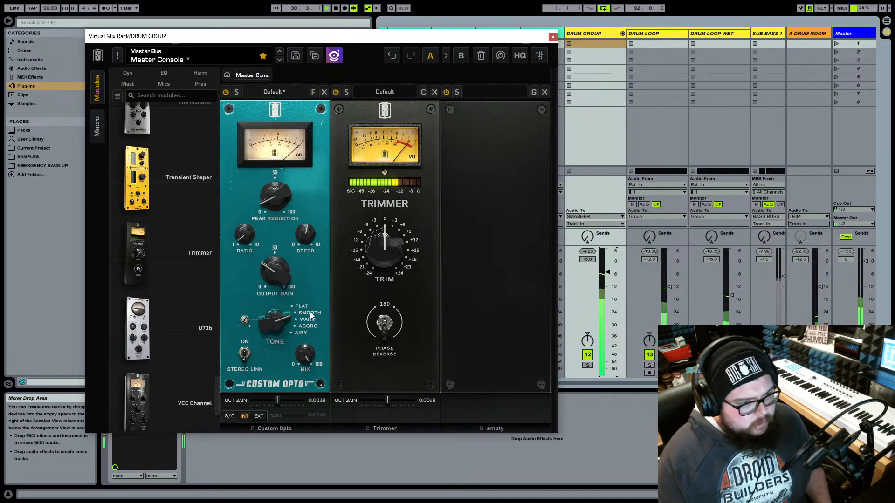
{"action": "left_click", "coordinate": [309, 320]}
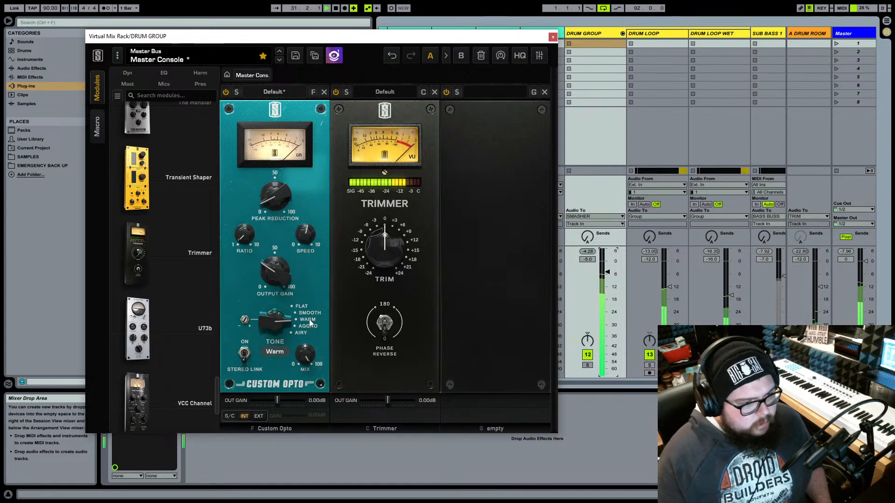
{"action": "key", "text": "space"}
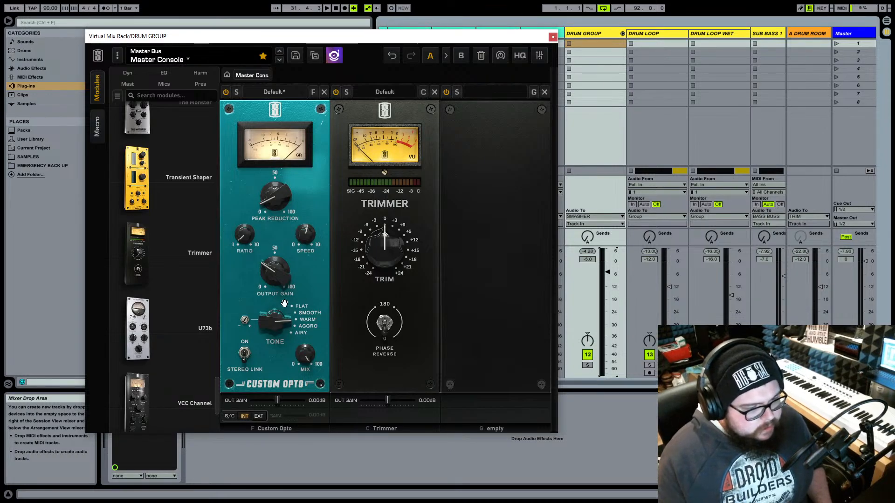
- Replay the drums from FLAT through SMOOTH, WARM and AGGRO tones, switch back to WARM, and stop playback
{"action": "left_click", "coordinate": [304, 306]}
{"action": "key", "text": "space"}
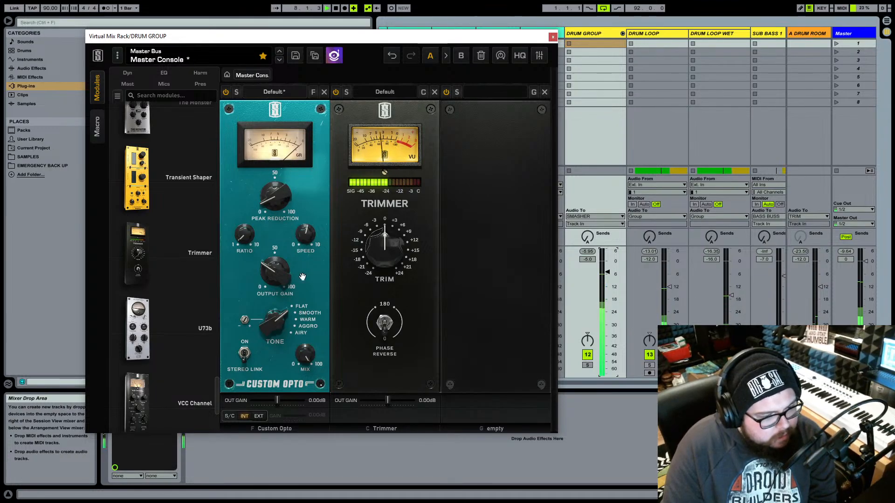
{"action": "left_click", "coordinate": [312, 315]}
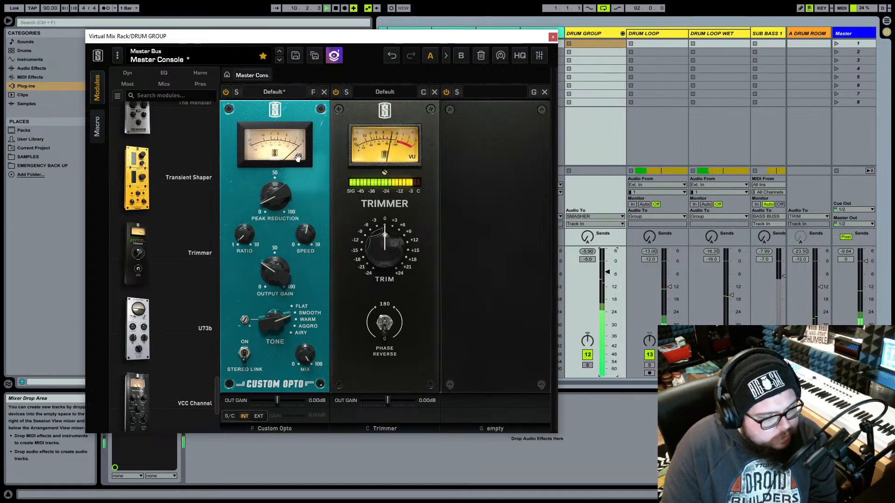
{"action": "left_click", "coordinate": [311, 320]}
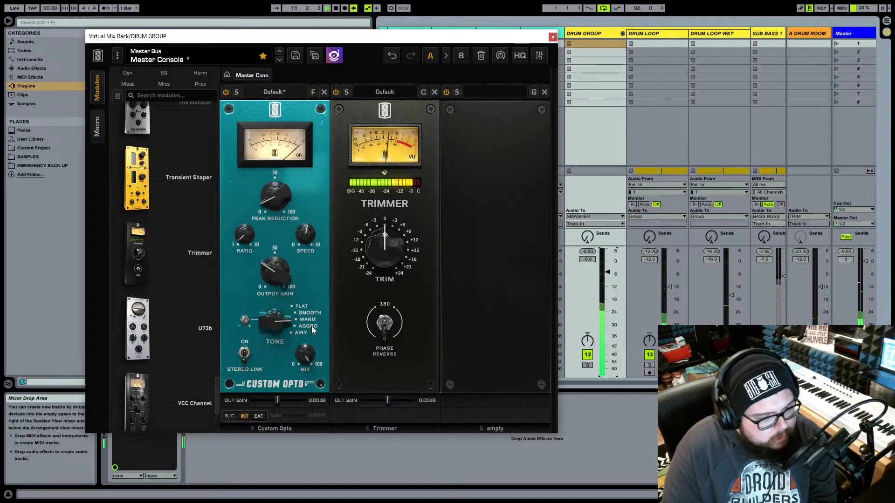
{"action": "left_click", "coordinate": [311, 327]}
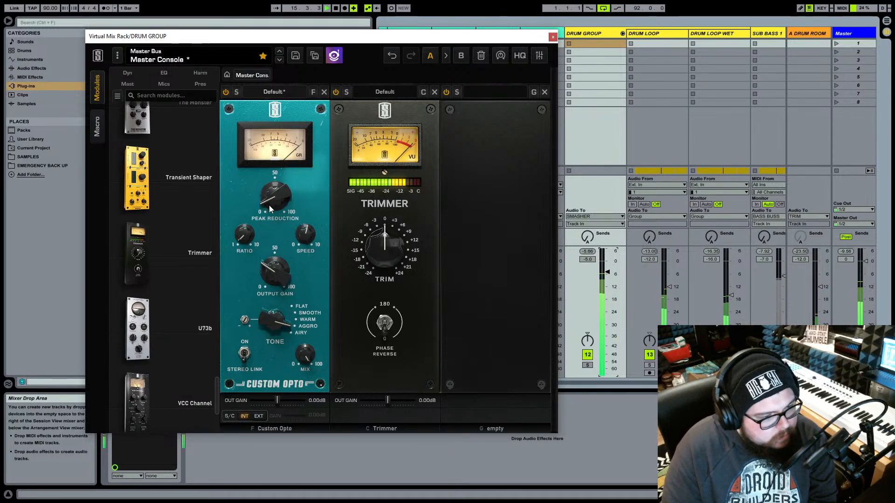
{"action": "left_click", "coordinate": [310, 319]}
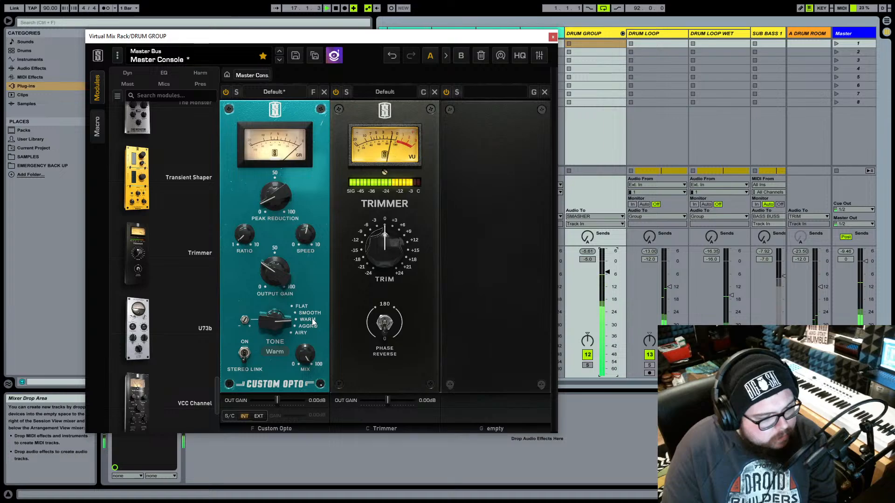
{"action": "key", "text": "space"}
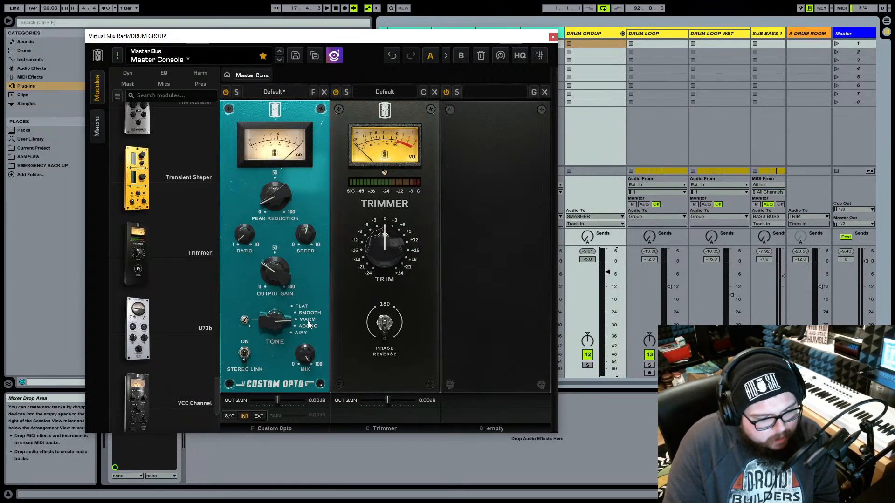
- Play the drums with the tone set to AGGRO and raise the Custom Opto's peak reduction slightly
{"action": "left_click", "coordinate": [328, 9]}
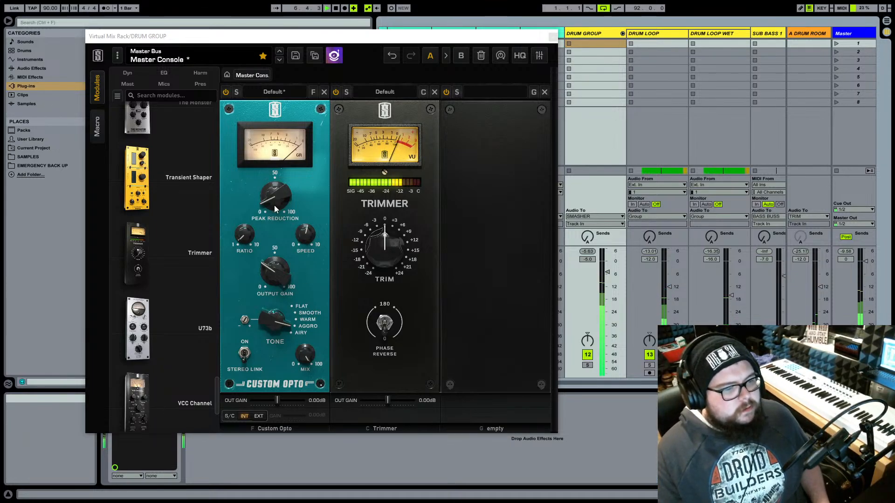
{"action": "left_click_drag", "start_coordinate": [275, 206], "coordinate": [284, 180]}
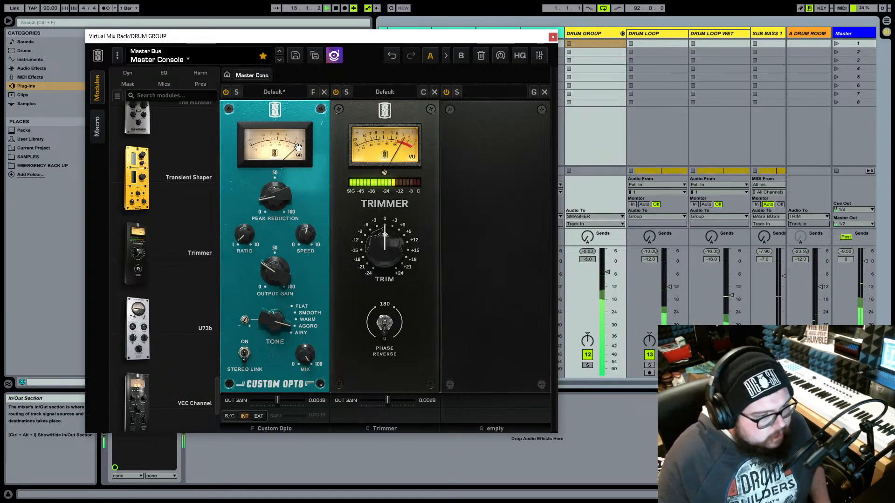
{"action": "scroll", "coordinate": [209, 195], "scroll_direction": "up", "scroll_amount": 1}
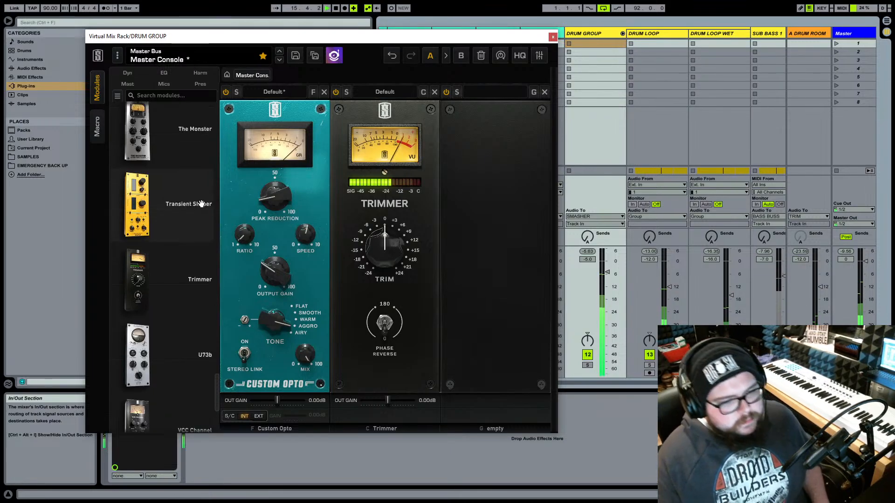
- Check the devices on DRUM LOOP and DRUM LOOP WET, fold the DRUM GROUP, reselect it, and stop playback
{"action": "left_click", "coordinate": [648, 33]}
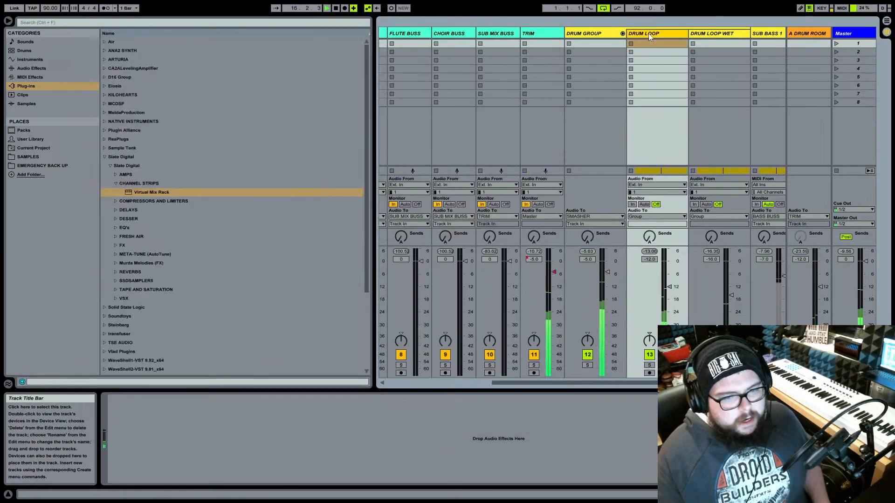
{"action": "left_click", "coordinate": [703, 34]}
{"action": "left_click", "coordinate": [685, 35]}
{"action": "left_click", "coordinate": [699, 35]}
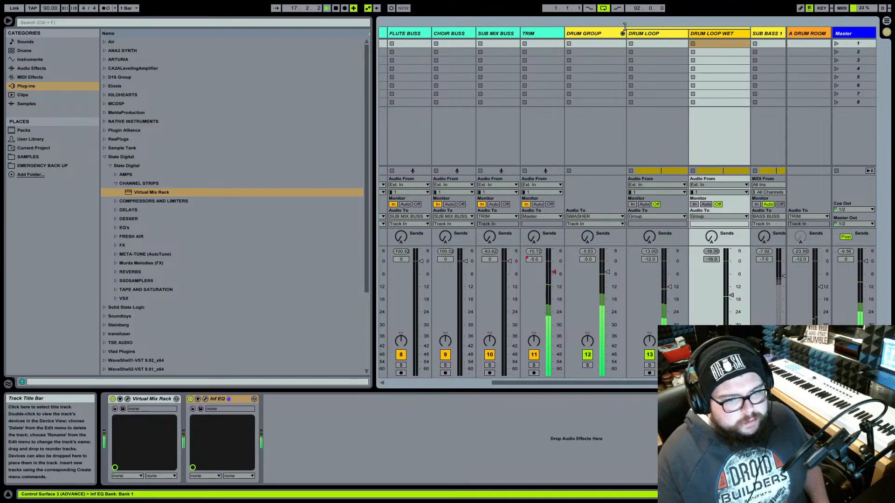
{"action": "left_click", "coordinate": [623, 33]}
{"action": "left_click", "coordinate": [603, 27]}
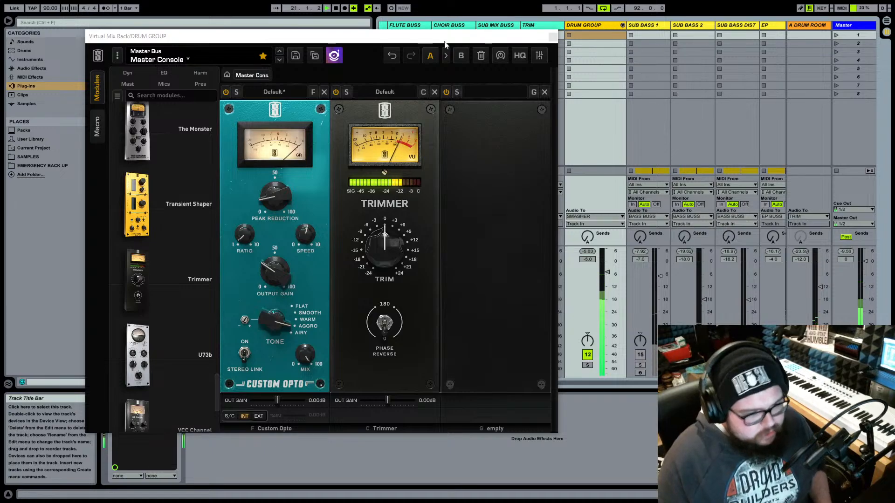
{"action": "key", "text": "space"}
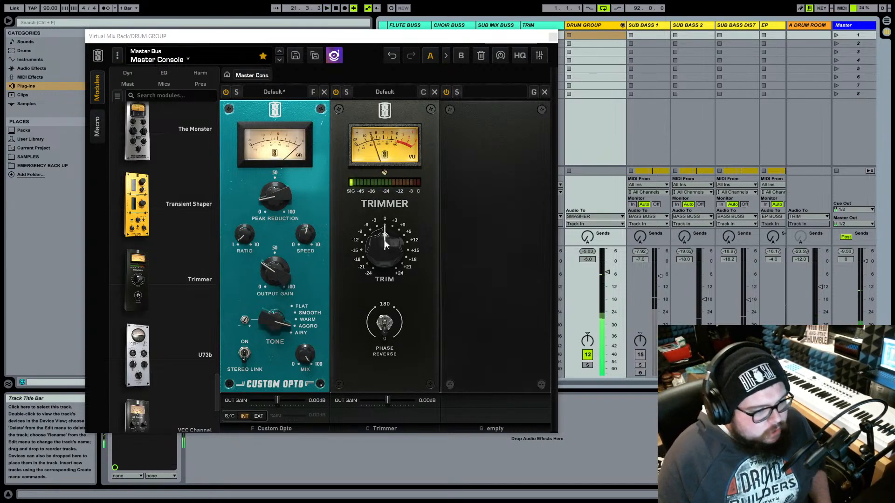
{"action": "left_click", "coordinate": [277, 204]}
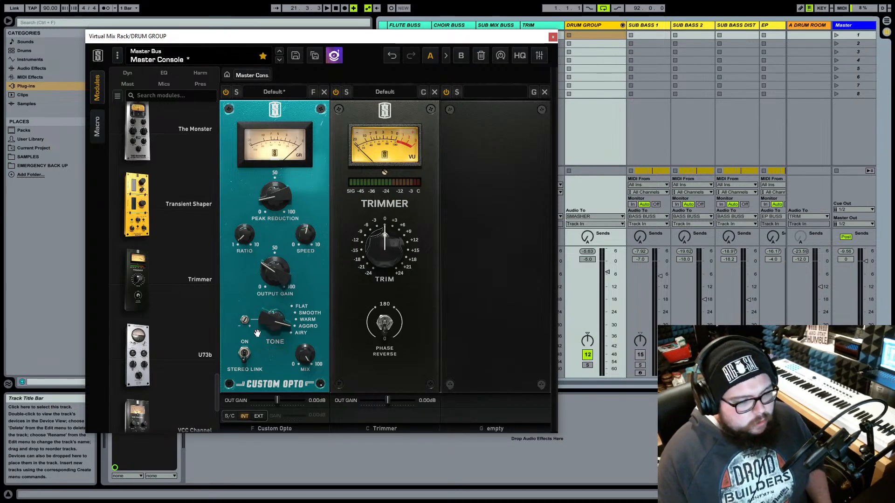
{"action": "mouse_move", "coordinate": [243, 324]}
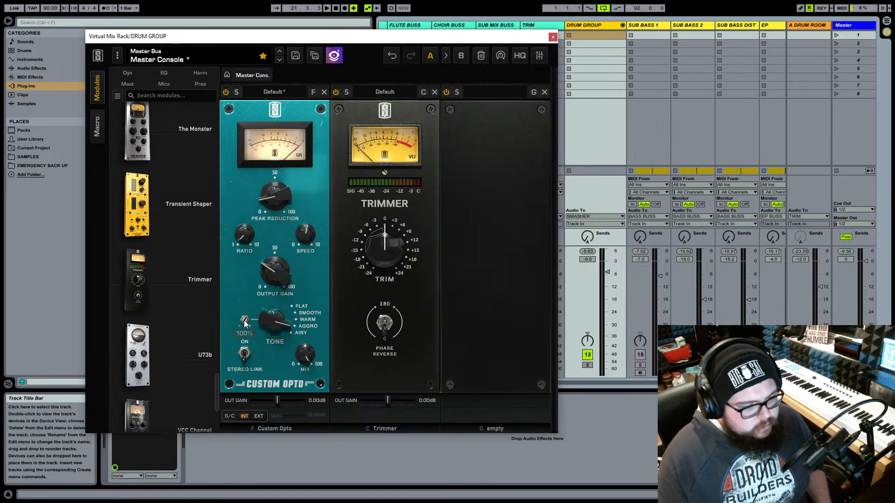
- Play the drums and set the amount switch beside the Custom Opto's tone knob to 150%
{"action": "key", "text": "space"}
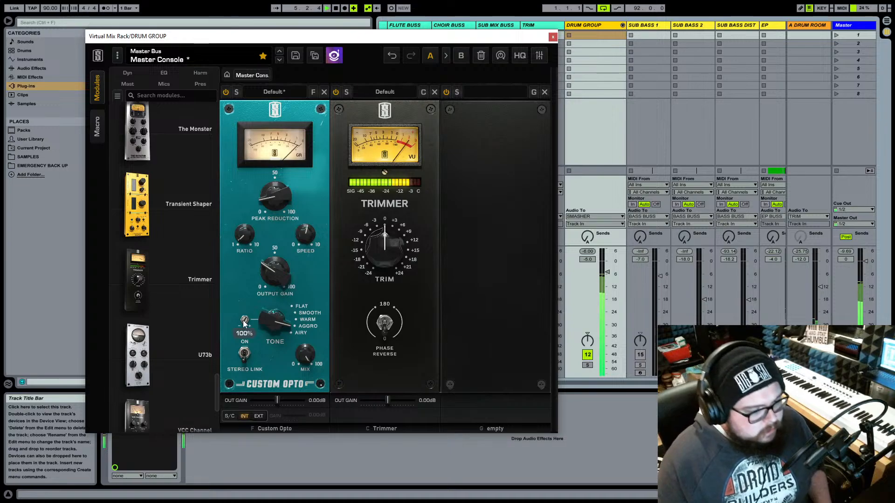
{"action": "left_click_drag", "start_coordinate": [245, 324], "coordinate": [285, 189]}
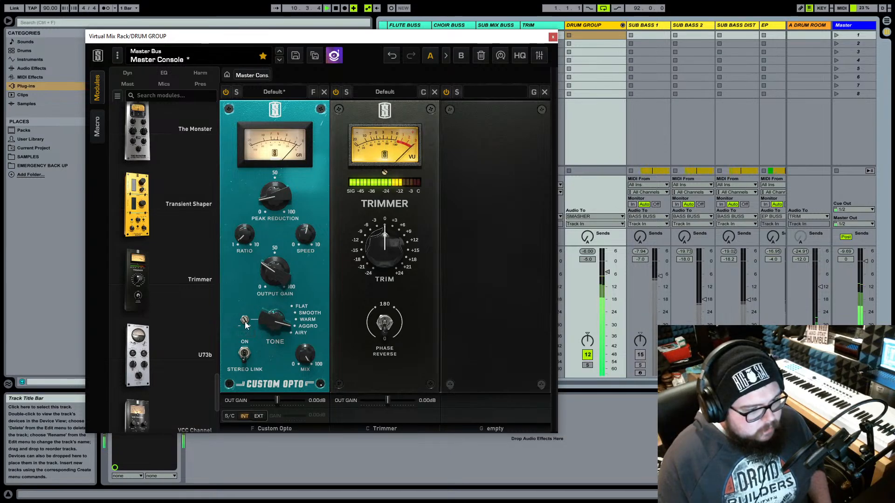
{"action": "left_click_drag", "start_coordinate": [245, 325], "coordinate": [248, 334]}
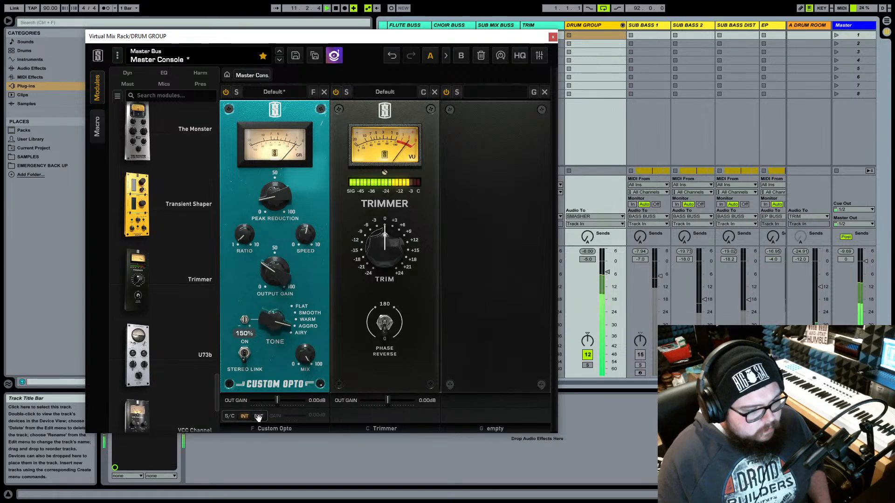
{"action": "left_click_drag", "start_coordinate": [259, 418], "coordinate": [259, 421]}
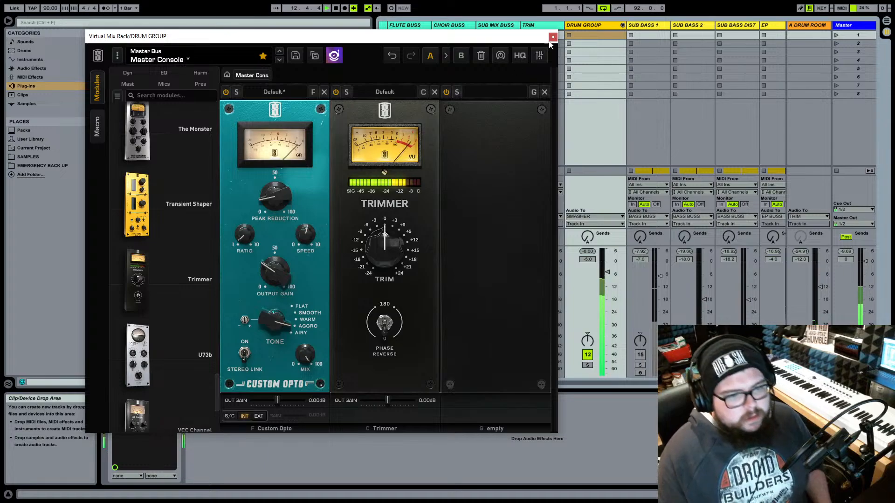
- Look through the modules available in the Virtual Mix Rack and close the rack's window
{"action": "scroll", "coordinate": [177, 206], "scroll_direction": "up", "scroll_amount": 3}
{"action": "scroll", "coordinate": [177, 206], "scroll_direction": "up", "scroll_amount": 3}
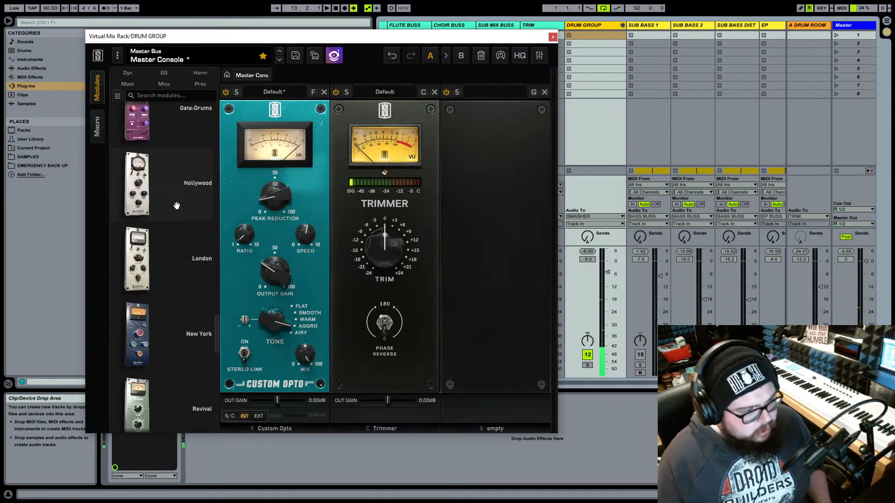
{"action": "scroll", "coordinate": [177, 206], "scroll_direction": "up", "scroll_amount": 15}
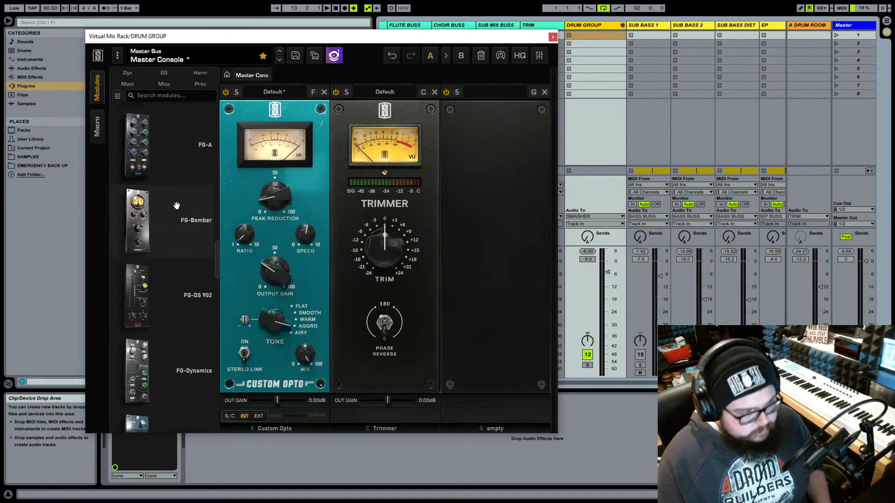
{"action": "scroll", "coordinate": [176, 207], "scroll_direction": "up", "scroll_amount": 10}
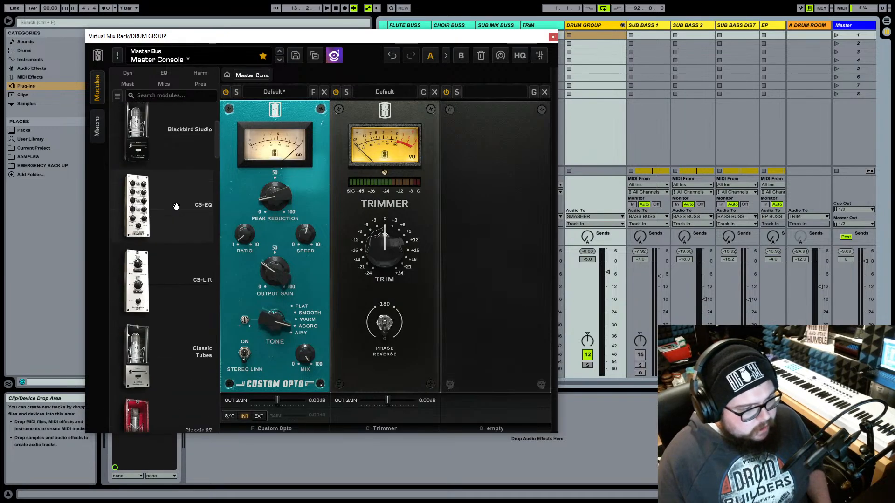
{"action": "left_click", "coordinate": [552, 37]}
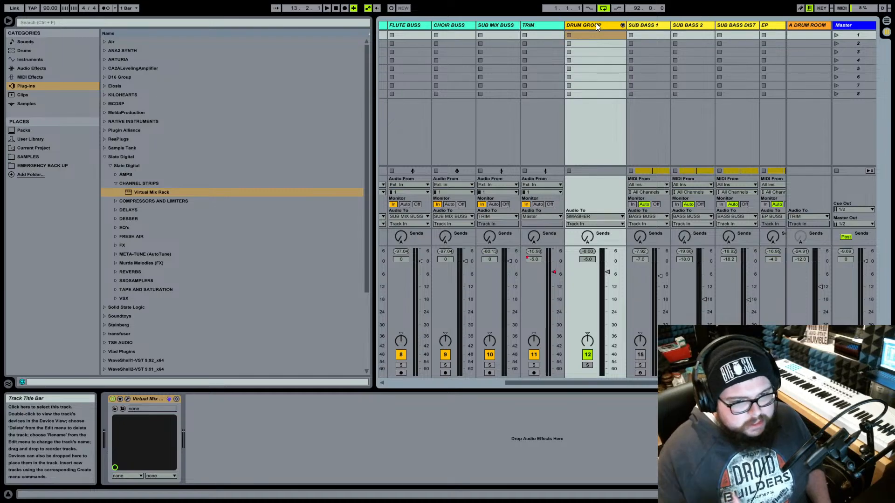
- Open the Multipass plug-in on the SMASHER bus, enlarge its window, and place it over the browser and mixer
{"action": "scroll", "coordinate": [591, 28], "scroll_direction": "left", "scroll_amount": 3}
{"action": "scroll", "coordinate": [588, 26], "scroll_direction": "left", "scroll_amount": 5}
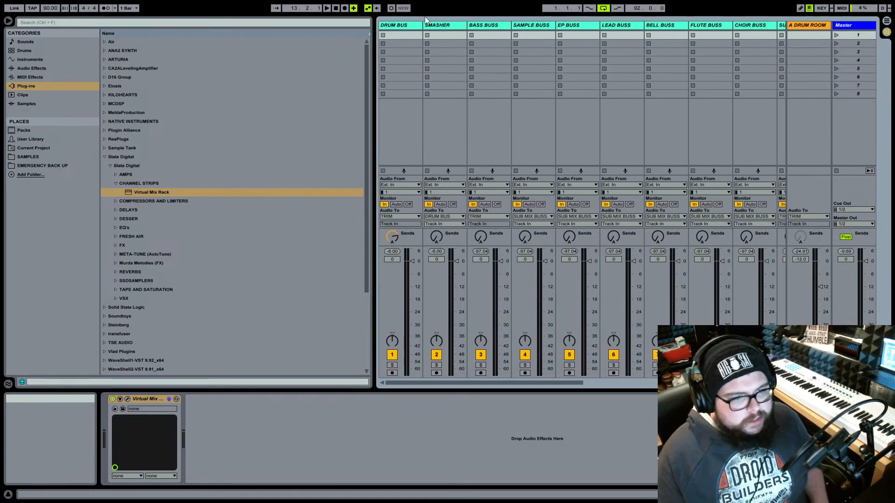
{"action": "left_click", "coordinate": [460, 27]}
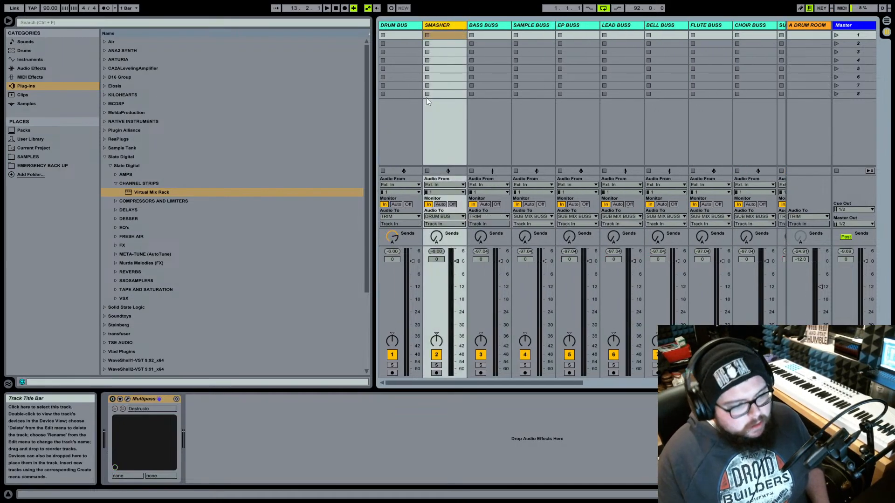
{"action": "left_click", "coordinate": [127, 399]}
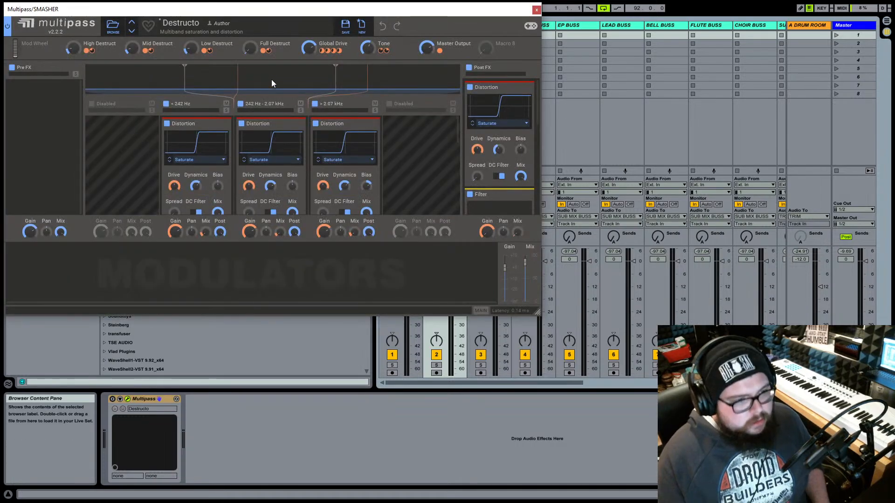
{"action": "left_click_drag", "start_coordinate": [280, 10], "coordinate": [511, 46]}
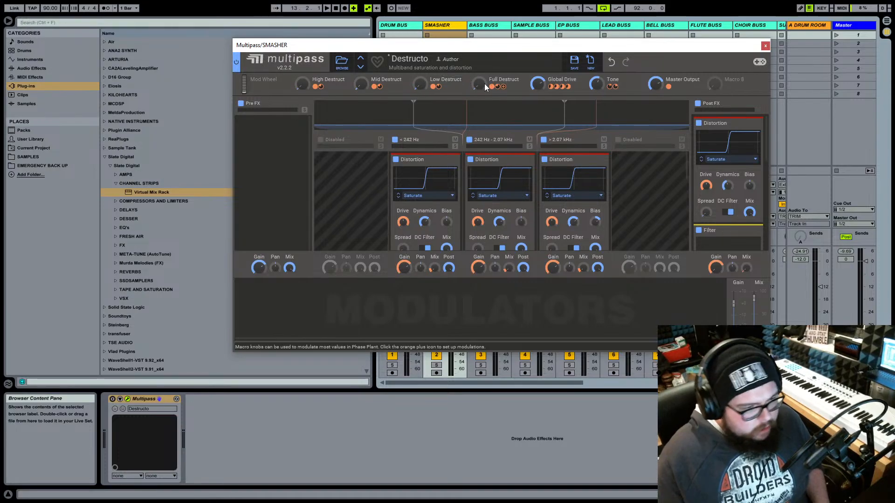
{"action": "left_click_drag", "start_coordinate": [770, 351], "coordinate": [827, 388]}
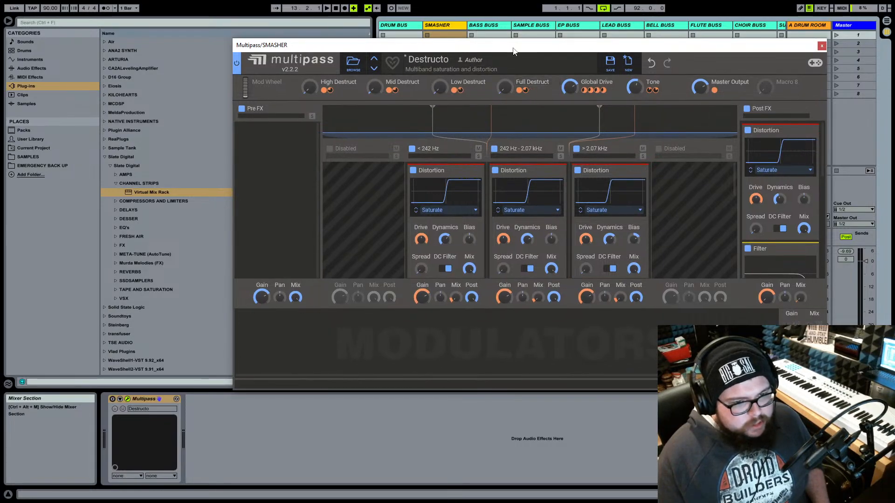
{"action": "left_click_drag", "start_coordinate": [513, 50], "coordinate": [398, 58]}
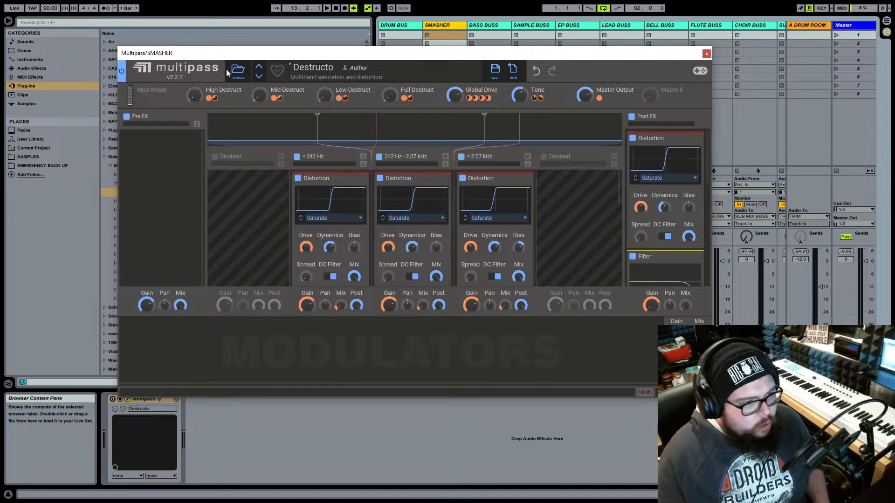
- Check the Slate Digital folder in the Multipass preset browser, return to the Destructo settings, and move the window lower
{"action": "left_click", "coordinate": [237, 70]}
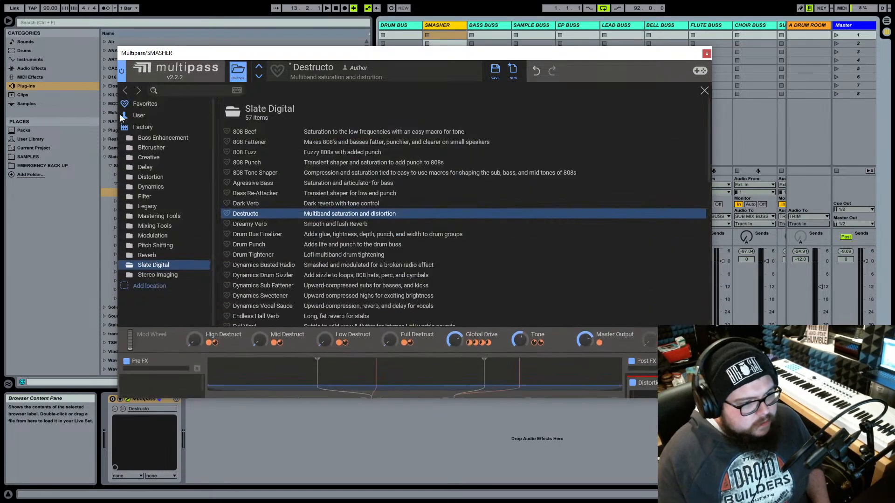
{"action": "left_click", "coordinate": [238, 71]}
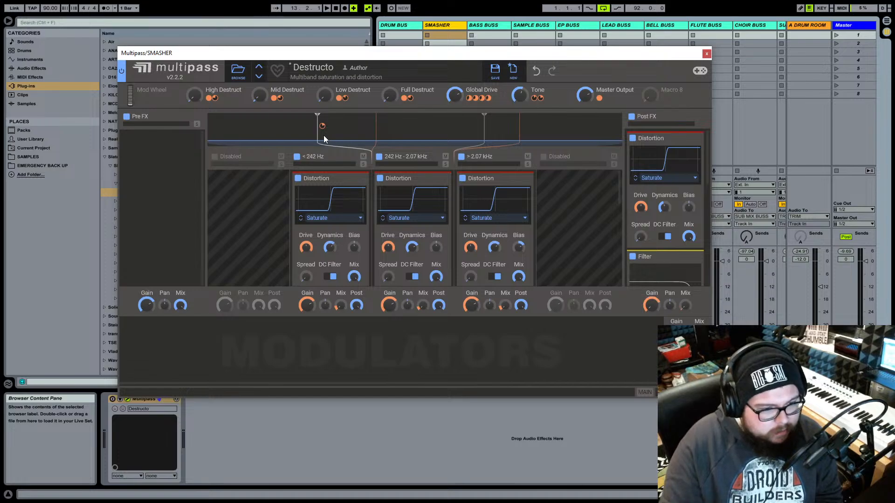
{"action": "left_click_drag", "start_coordinate": [403, 57], "coordinate": [401, 89]}
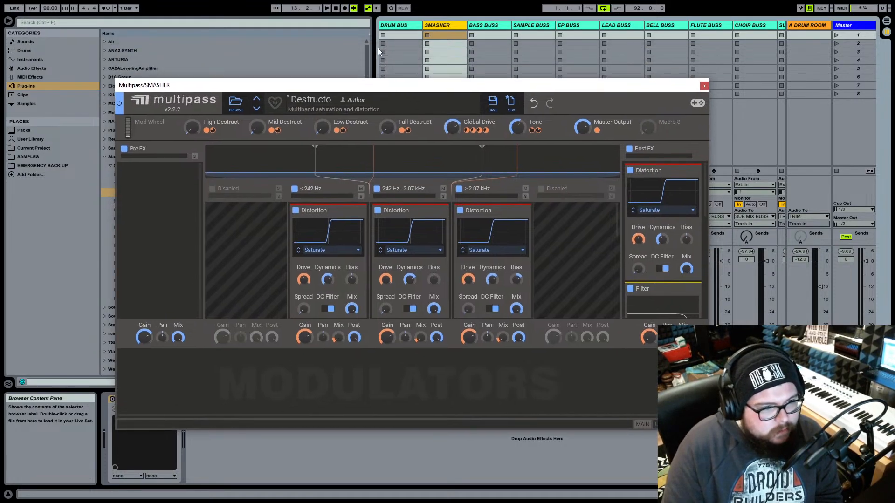
- Play the drums and try the Full Destruct macro up to 27%, then return it to zero
{"action": "left_click", "coordinate": [326, 8]}
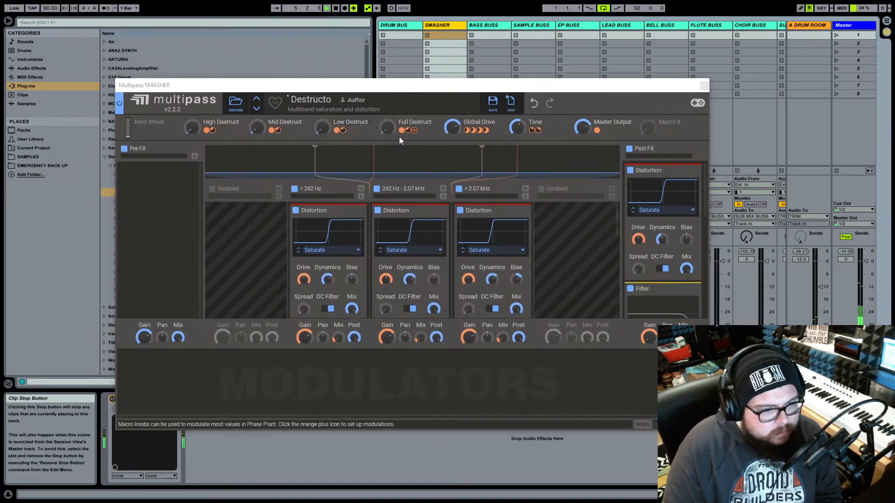
{"action": "left_click", "coordinate": [389, 128]}
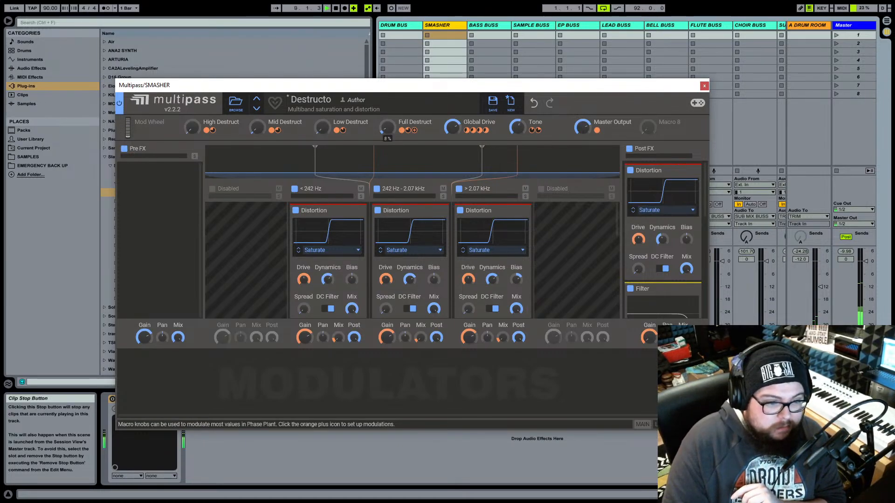
{"action": "left_click_drag", "start_coordinate": [387, 127], "coordinate": [387, 167]}
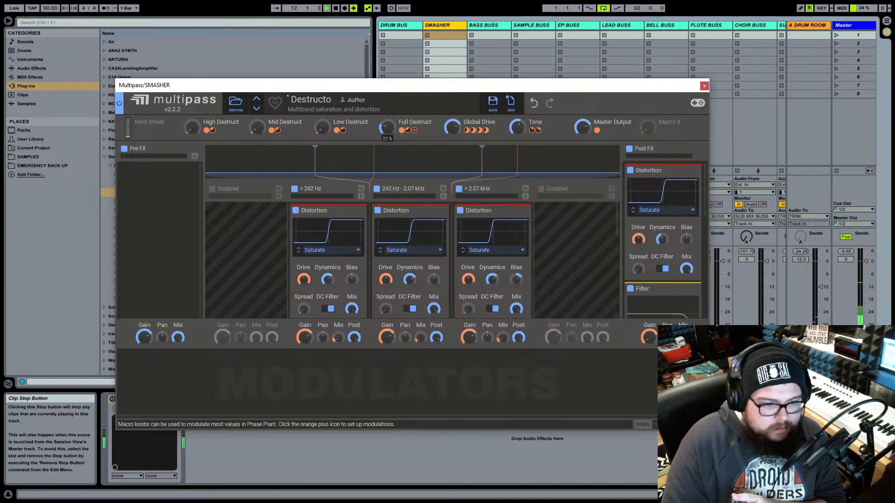
{"action": "left_click_drag", "start_coordinate": [387, 127], "coordinate": [390, 128]}
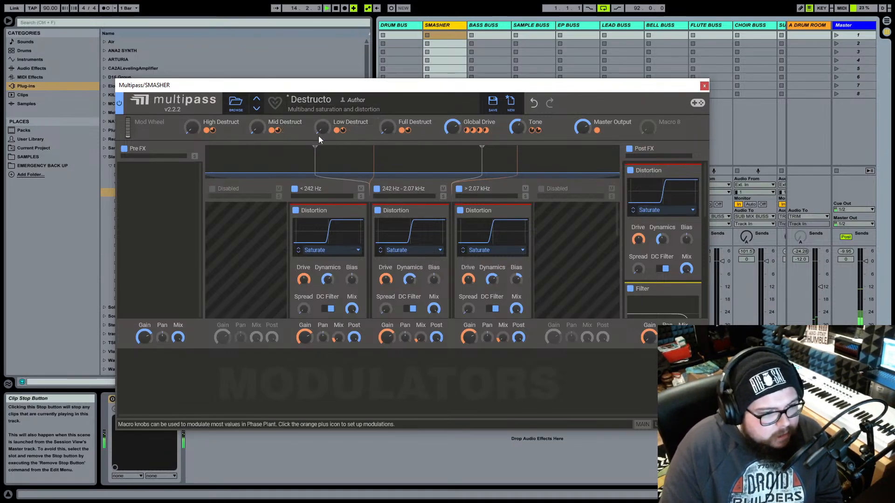
- Try raising Low Destruct to 18% and Mid Destruct slightly during playback, moving the Multipass window as needed
{"action": "left_click_drag", "start_coordinate": [323, 132], "coordinate": [323, 134]}
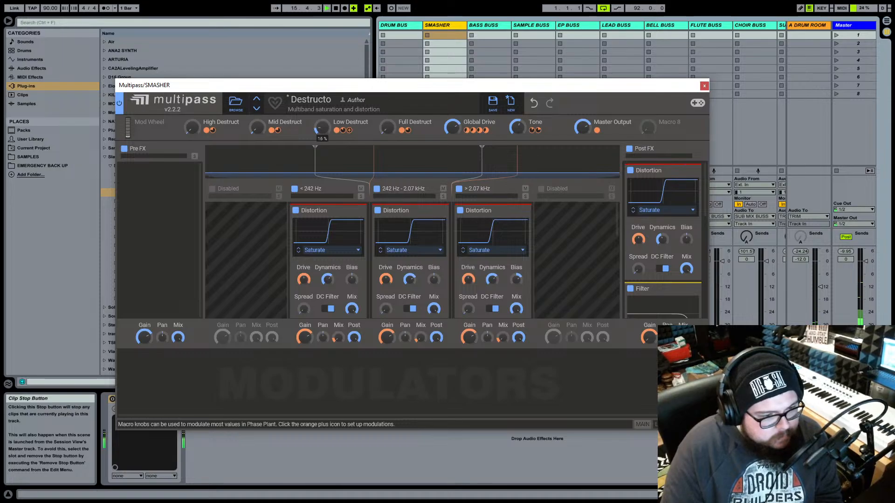
{"action": "left_click_drag", "start_coordinate": [400, 90], "coordinate": [426, 59]}
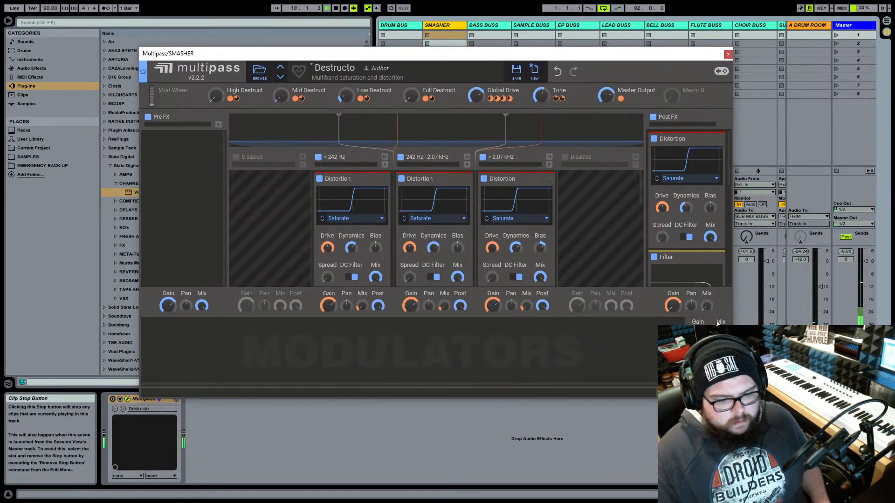
{"action": "left_click_drag", "start_coordinate": [361, 58], "coordinate": [356, 101]}
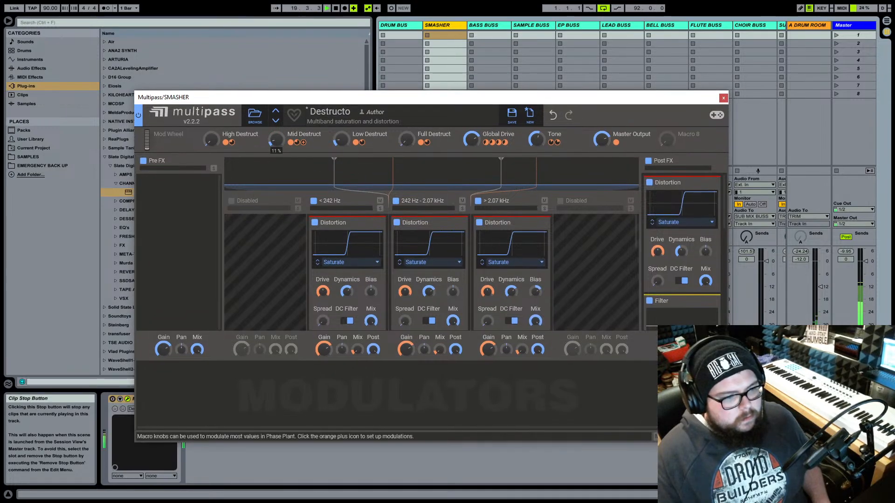
- Move Multipass aside, check the DRUM GROUP's device chain and levels, return to Multipass on SMASHER, and stop playback
{"action": "left_click_drag", "start_coordinate": [480, 96], "coordinate": [454, 418]}
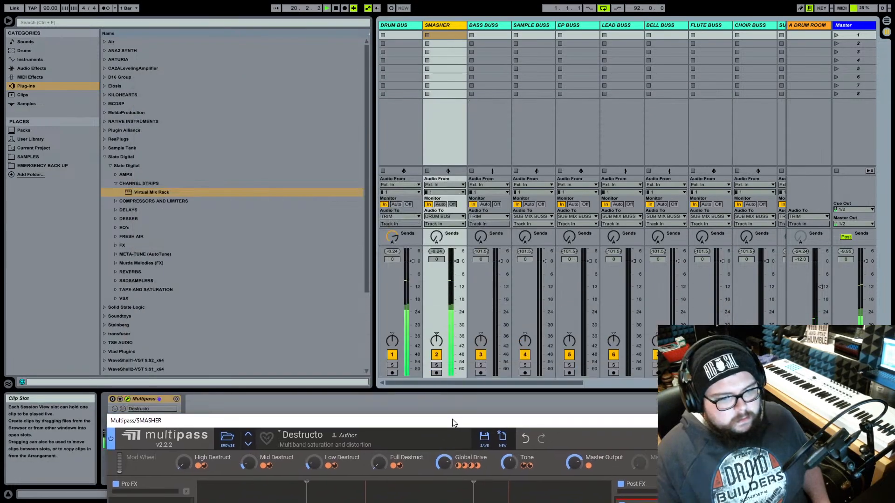
{"action": "scroll", "coordinate": [546, 317], "scroll_direction": "right", "scroll_amount": 5}
{"action": "scroll", "coordinate": [546, 317], "scroll_direction": "right", "scroll_amount": 1}
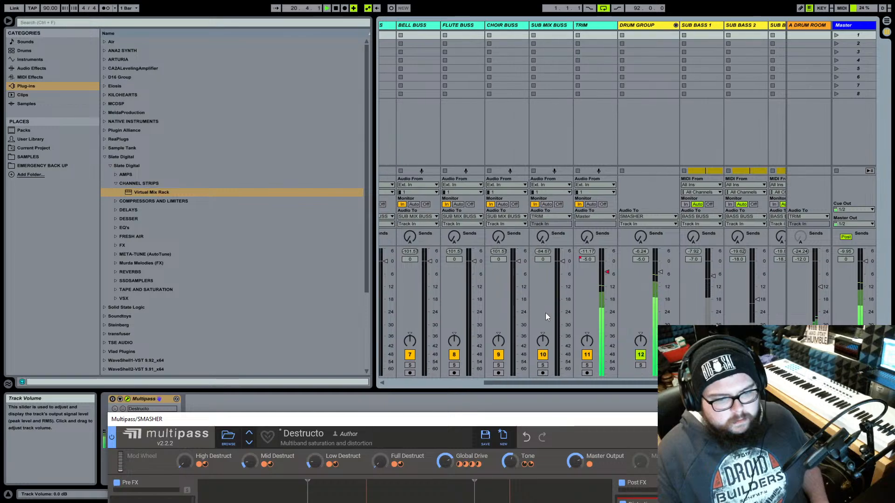
{"action": "left_click", "coordinate": [652, 27]}
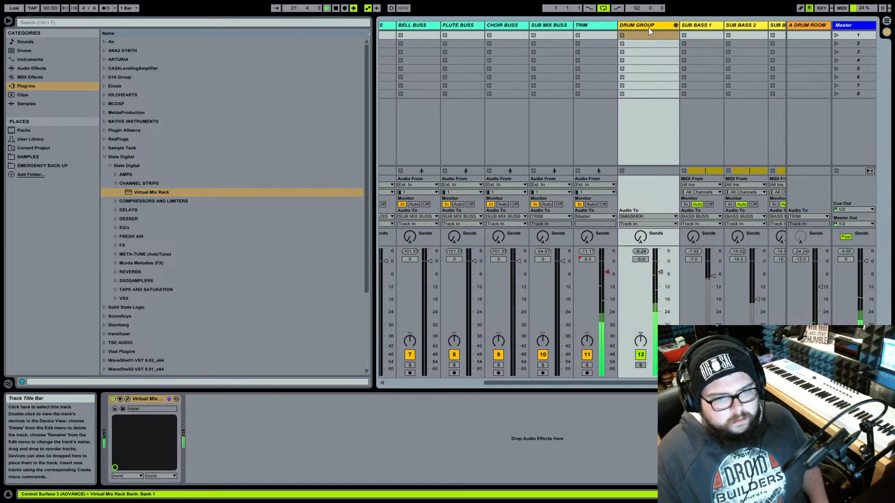
{"action": "scroll", "coordinate": [635, 111], "scroll_direction": "left", "scroll_amount": 6}
{"action": "left_click", "coordinate": [455, 27]}
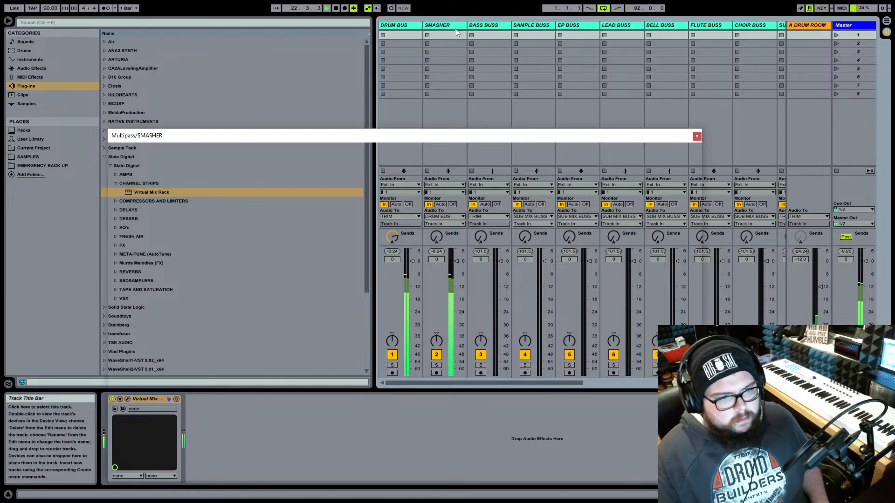
{"action": "left_click_drag", "start_coordinate": [341, 131], "coordinate": [434, 39]}
{"action": "left_click", "coordinate": [336, 9]}
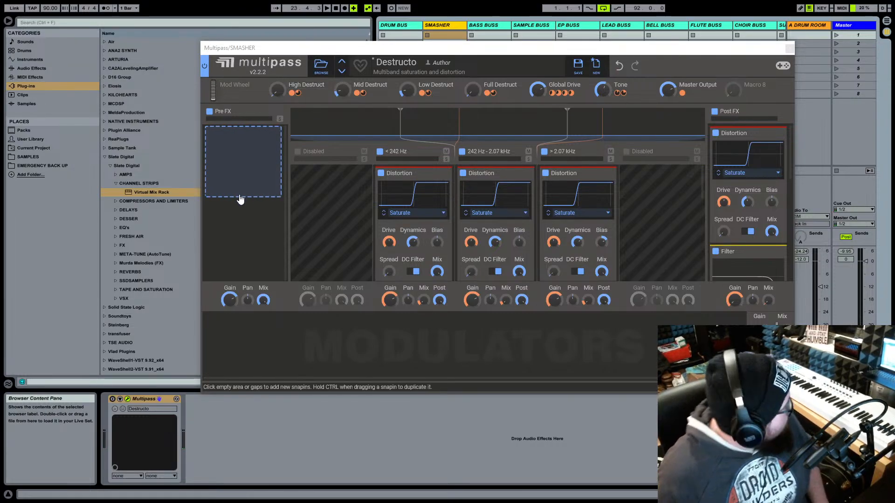
- Turn on the Multipass device on SMASHER and play the drums while trying the Full Destruct macro
{"action": "left_click", "coordinate": [115, 400]}
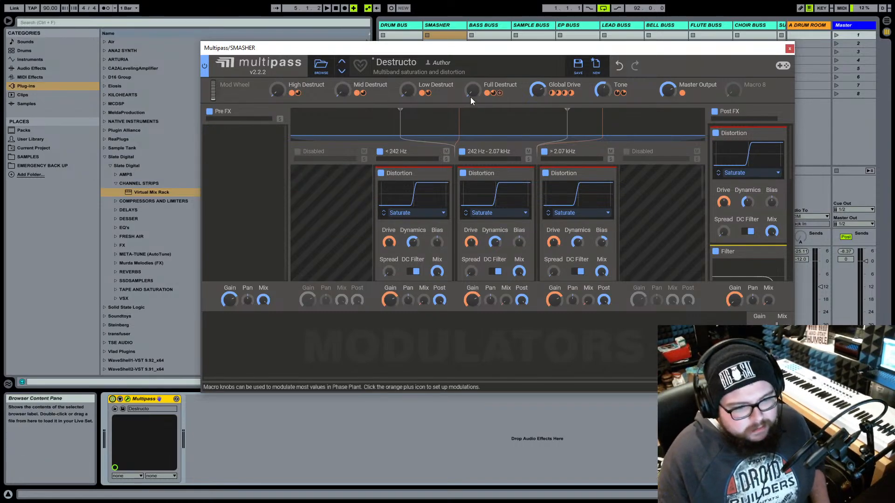
{"action": "key", "text": "space"}
{"action": "mouse_move", "coordinate": [474, 92]}
{"action": "left_mouse_down"}
{"action": "mouse_move", "coordinate": [475, 50]}
{"action": "mouse_move", "coordinate": [476, 95]}
{"action": "left_mouse_up"}
{"action": "key", "text": "space"}
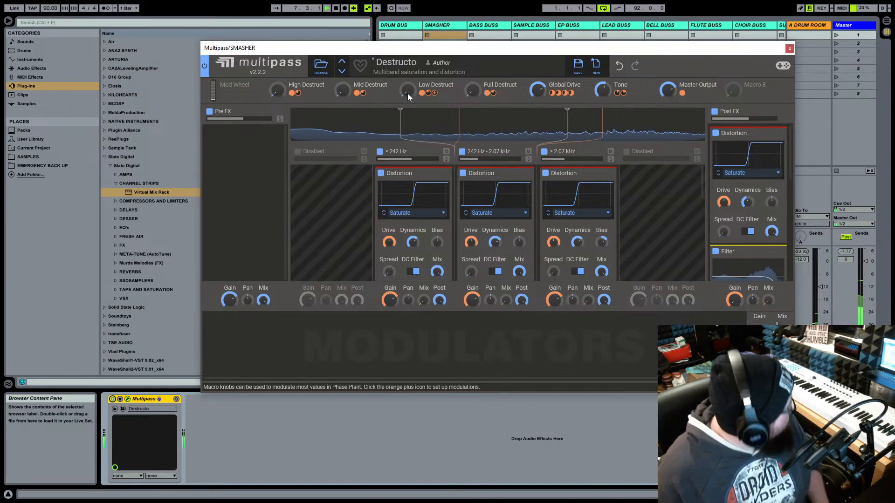
- Raise the Low, Mid and High Destruct macros slightly while the drums play
{"action": "mouse_move", "coordinate": [405, 94]}
{"action": "left_mouse_down"}
{"action": "mouse_move", "coordinate": [406, 86]}
{"action": "mouse_move", "coordinate": [405, 93]}
{"action": "left_mouse_up"}
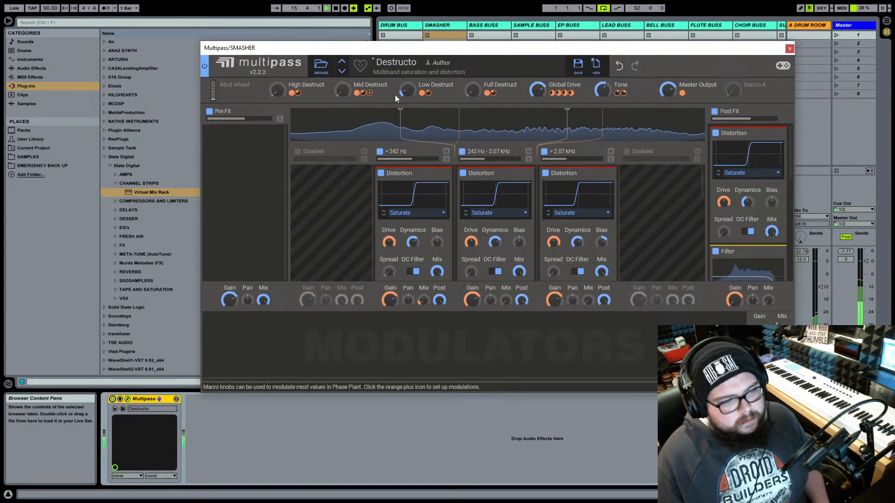
{"action": "mouse_move", "coordinate": [361, 94]}
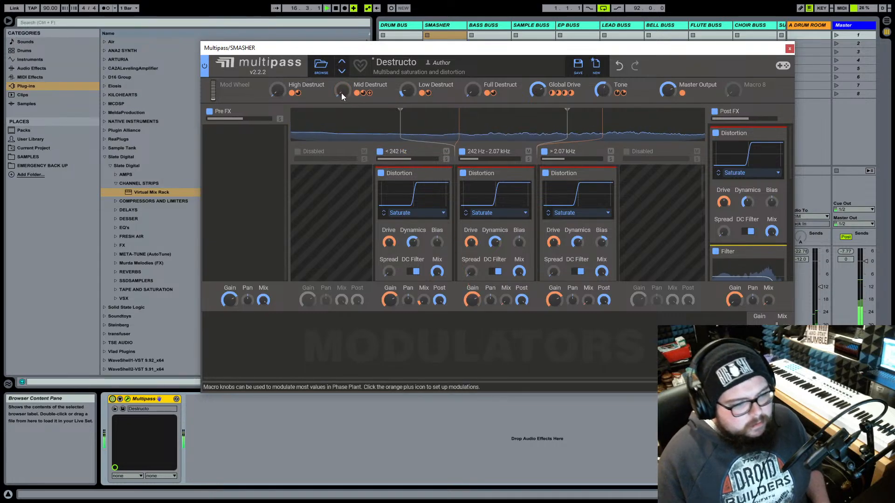
{"action": "left_click_drag", "start_coordinate": [407, 94], "coordinate": [407, 94]}
{"action": "left_click_drag", "start_coordinate": [343, 93], "coordinate": [343, 85]}
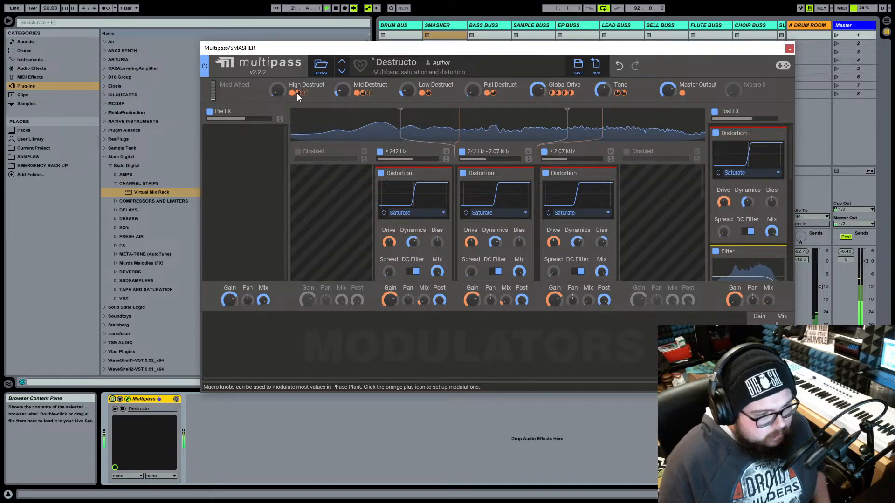
{"action": "left_click_drag", "start_coordinate": [277, 90], "coordinate": [277, 85]}
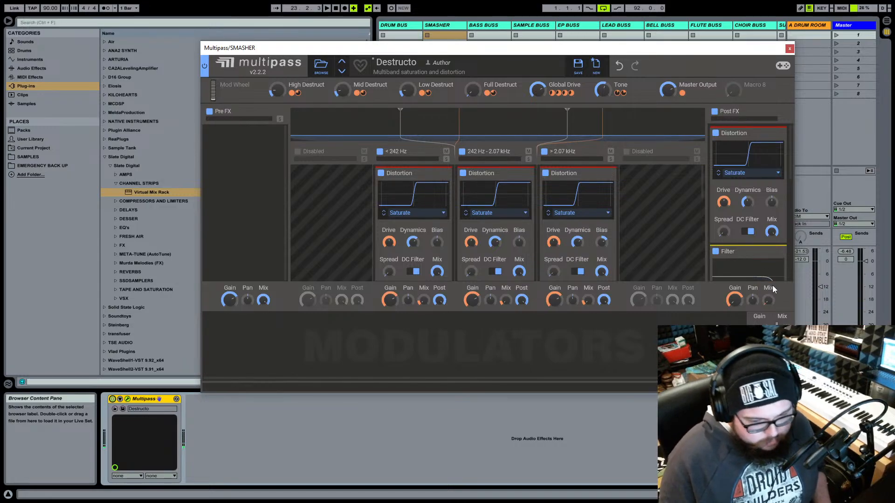
- Enlarge the Multipass window, keep it clear of the mixer, and compare the drums with its global Mix at zero and at 38%
{"action": "left_click_drag", "start_coordinate": [707, 50], "coordinate": [352, 19]}
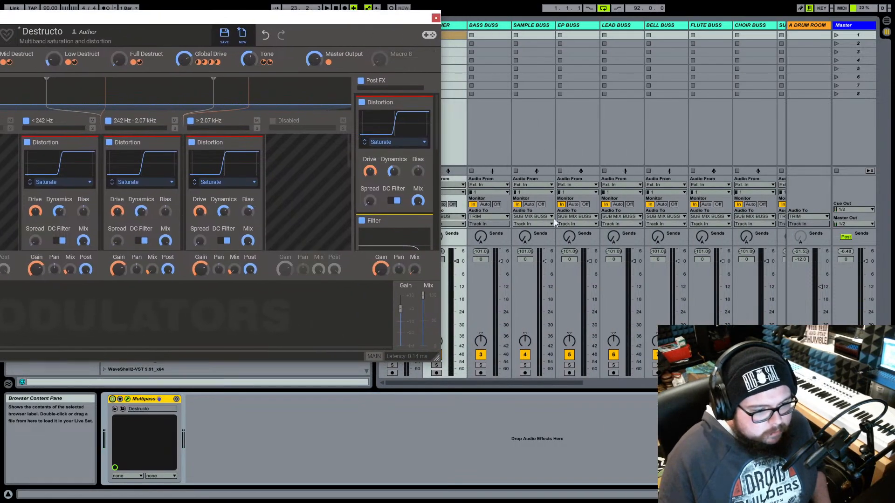
{"action": "left_click_drag", "start_coordinate": [437, 357], "coordinate": [493, 360]}
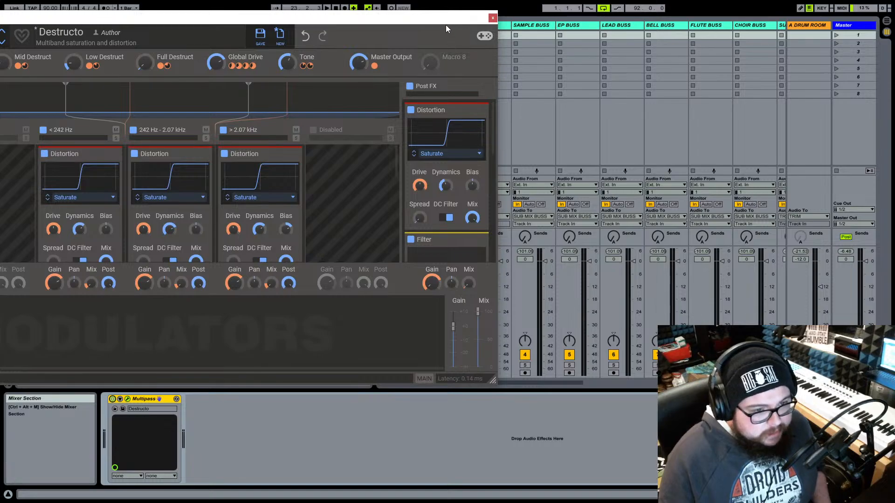
{"action": "left_click_drag", "start_coordinate": [446, 27], "coordinate": [401, 16]}
{"action": "left_click_drag", "start_coordinate": [434, 301], "coordinate": [437, 356]}
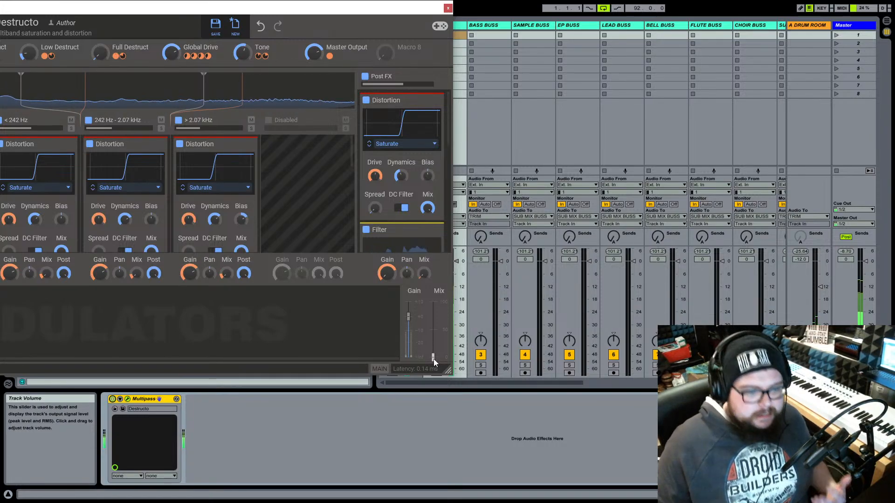
{"action": "left_click_drag", "start_coordinate": [433, 359], "coordinate": [441, 335]}
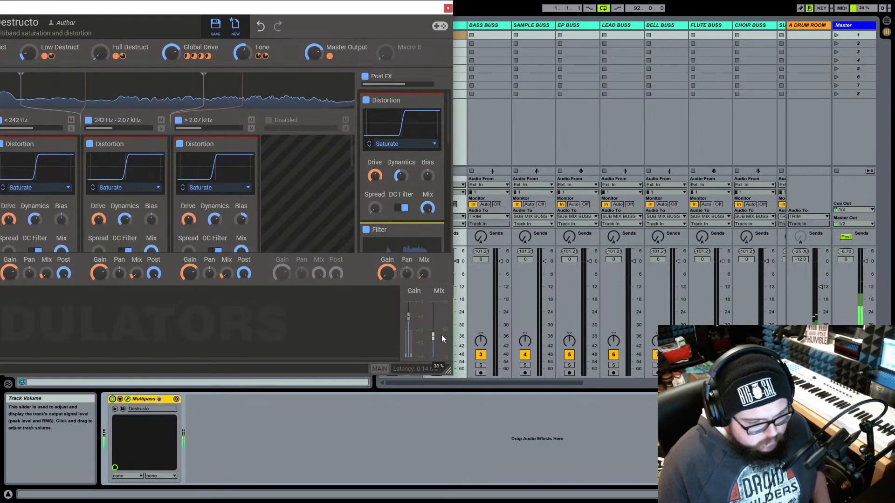
- Raise Multipass's global Mix to 80% during playback, shifting its window to check the SMASHER level
{"action": "left_click_drag", "start_coordinate": [413, 7], "coordinate": [397, 7]}
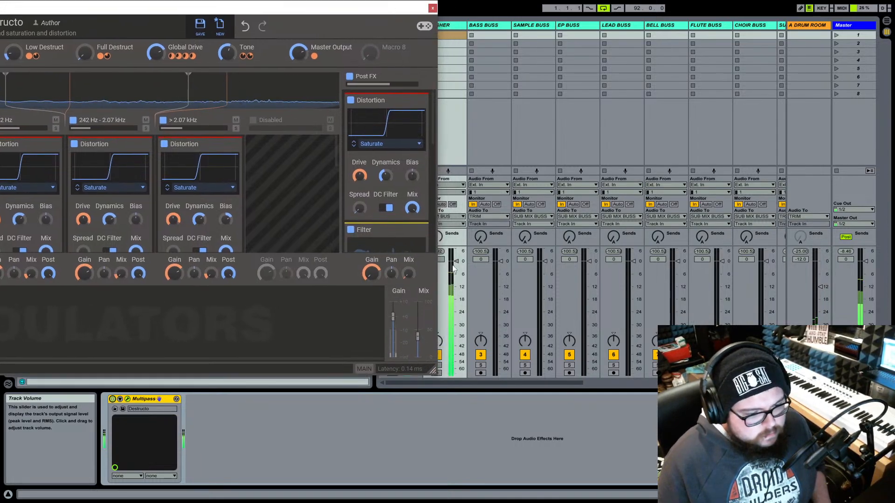
{"action": "left_click_drag", "start_coordinate": [414, 339], "coordinate": [426, 318]}
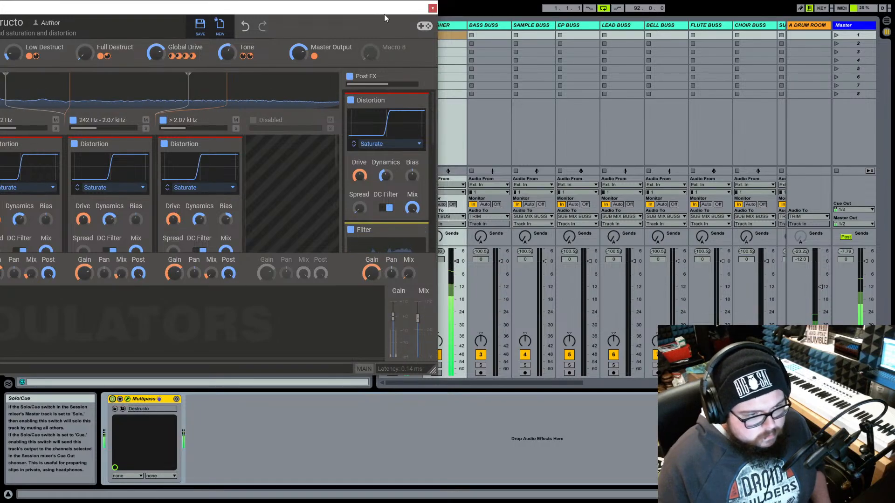
{"action": "left_click_drag", "start_coordinate": [388, 10], "coordinate": [475, 10]}
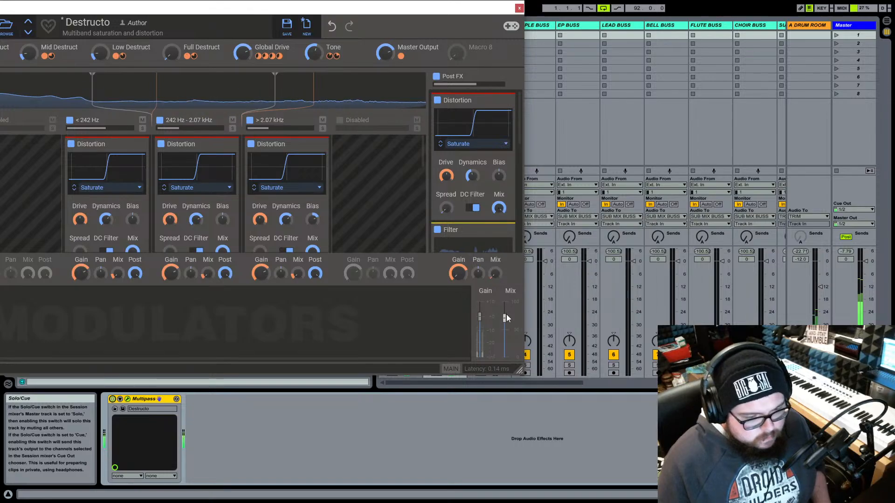
{"action": "left_click_drag", "start_coordinate": [505, 317], "coordinate": [507, 310]}
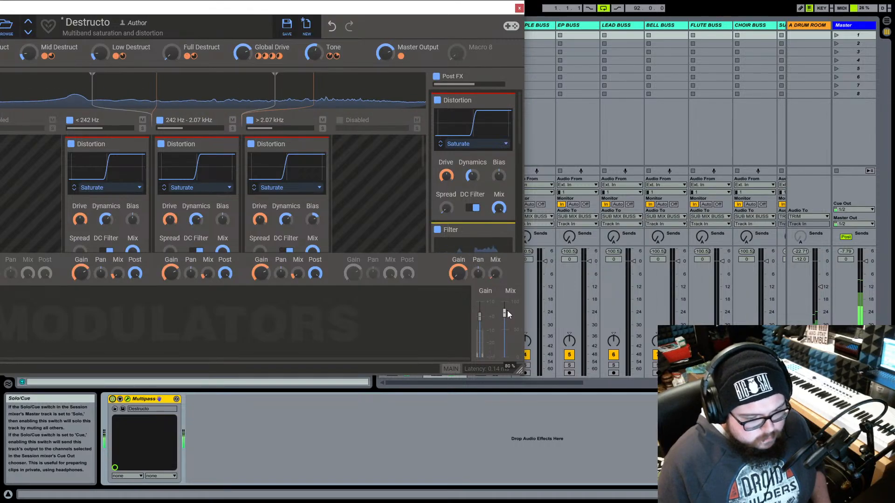
- Reopen and reposition Multipass on SMASHER, adjust Low Destruct slightly, and raise the global Mix to full
{"action": "left_click", "coordinate": [520, 8]}
{"action": "left_click", "coordinate": [128, 399]}
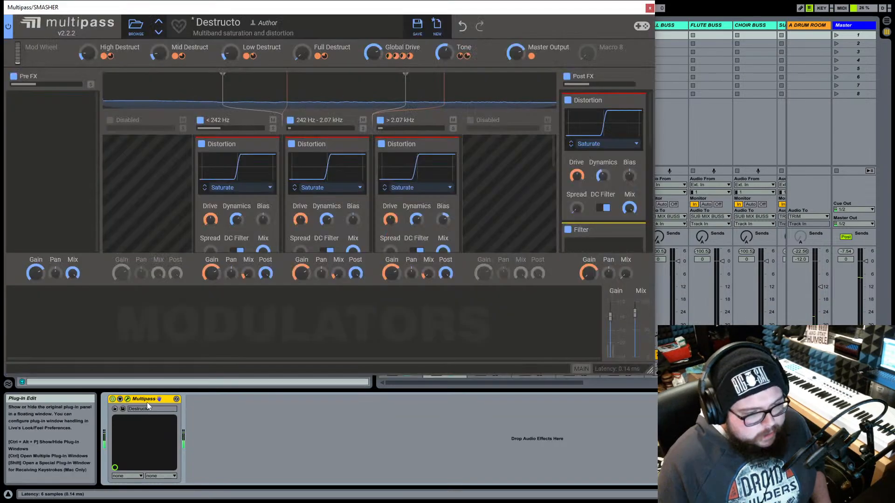
{"action": "left_click_drag", "start_coordinate": [275, 9], "coordinate": [332, 11]}
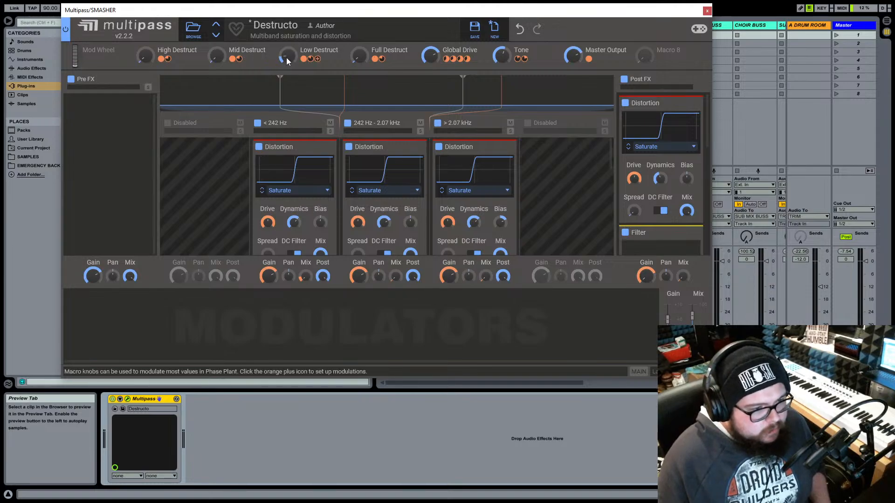
{"action": "left_click_drag", "start_coordinate": [286, 58], "coordinate": [289, 60]}
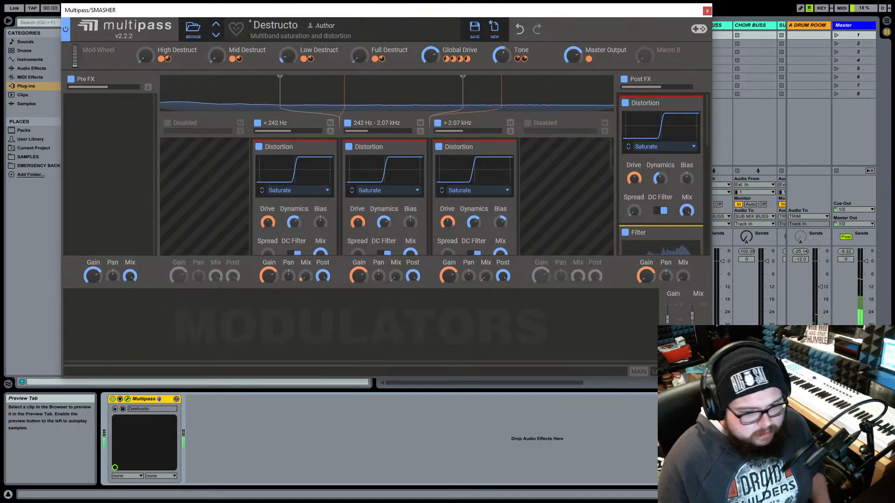
{"action": "left_click_drag", "start_coordinate": [693, 317], "coordinate": [693, 301]}
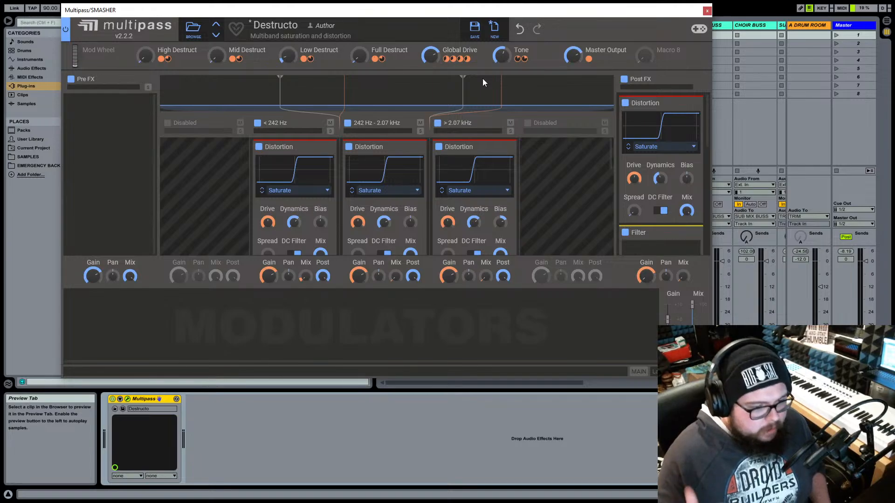
- Raise Mid Destruct to about 7% and High Destruct slightly, reduce the global Mix a little, and fine-tune Low Destruct
{"action": "left_click", "coordinate": [217, 59]}
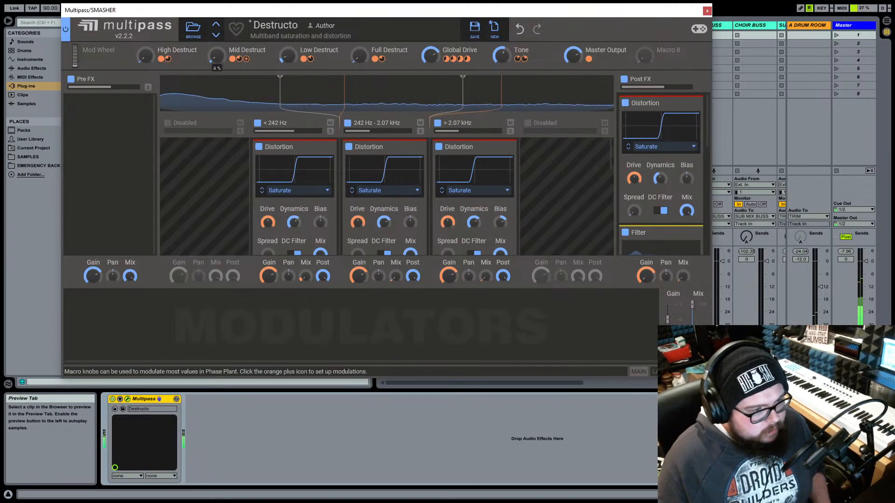
{"action": "left_click_drag", "start_coordinate": [216, 60], "coordinate": [217, 53]}
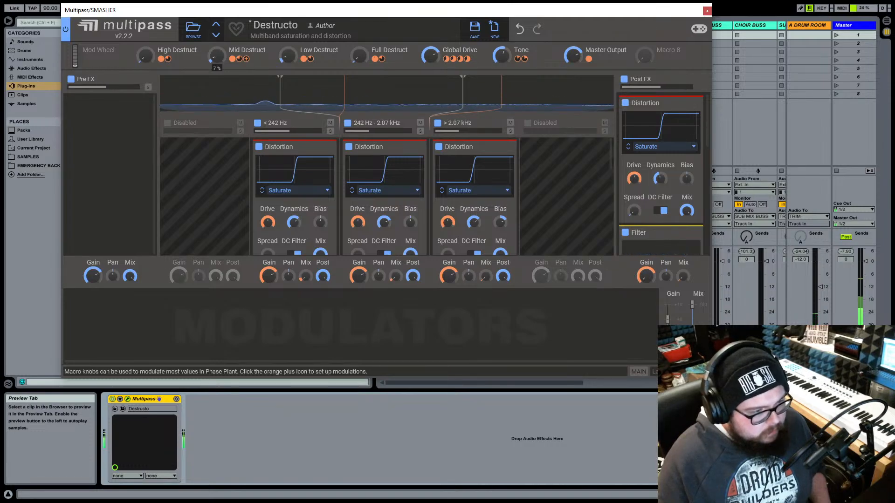
{"action": "left_click_drag", "start_coordinate": [146, 60], "coordinate": [145, 50]}
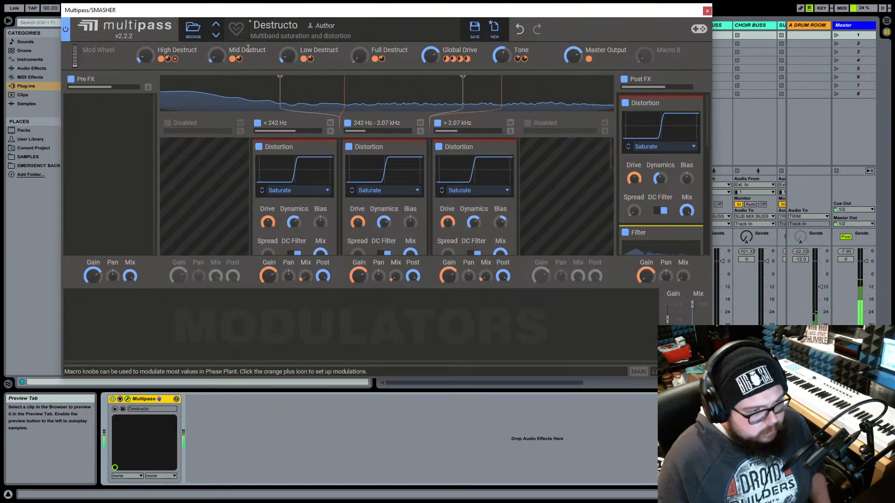
{"action": "left_click_drag", "start_coordinate": [695, 307], "coordinate": [696, 317]}
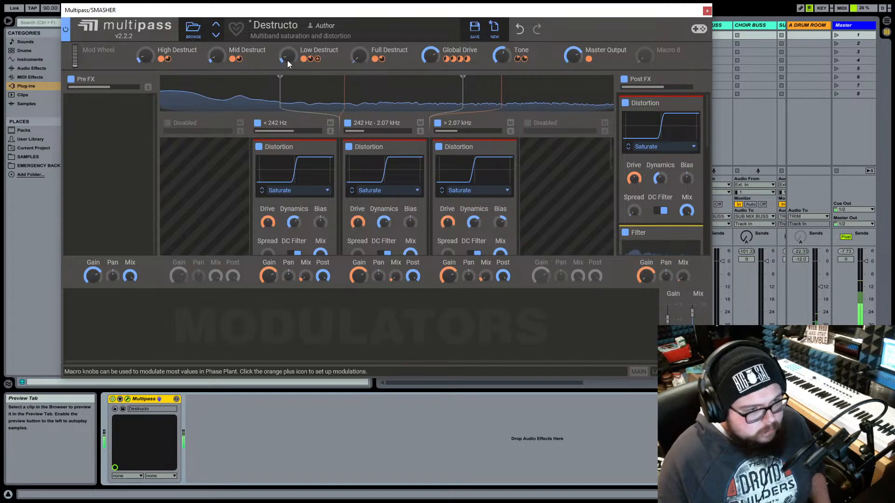
{"action": "left_click_drag", "start_coordinate": [287, 61], "coordinate": [287, 59]}
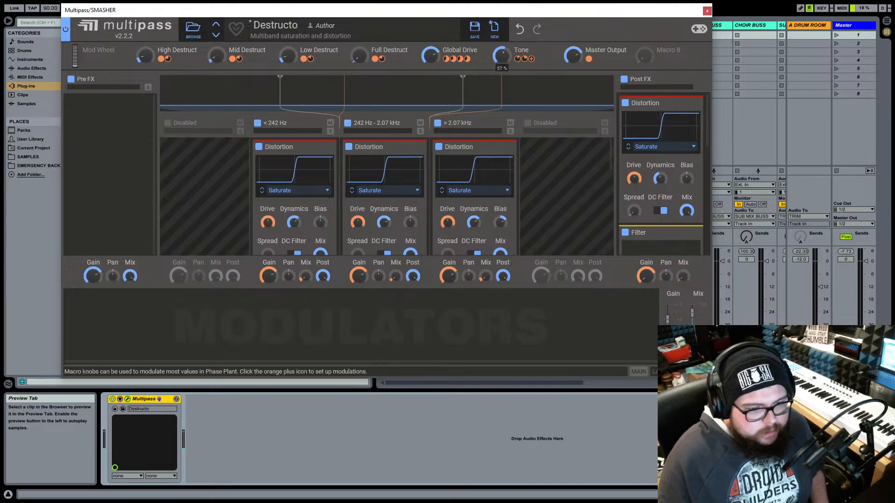
- Raise the Tone macro slightly while the drums play, stop playback, and close Multipass
{"action": "mouse_move", "coordinate": [502, 55]}
{"action": "left_mouse_down"}
{"action": "mouse_move", "coordinate": [502, 95]}
{"action": "mouse_move", "coordinate": [502, 52]}
{"action": "left_mouse_up"}
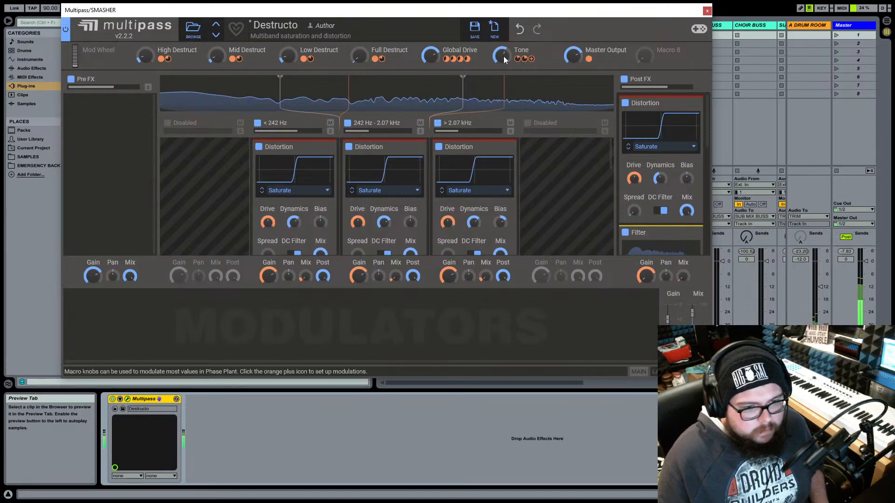
{"action": "key", "text": "space"}
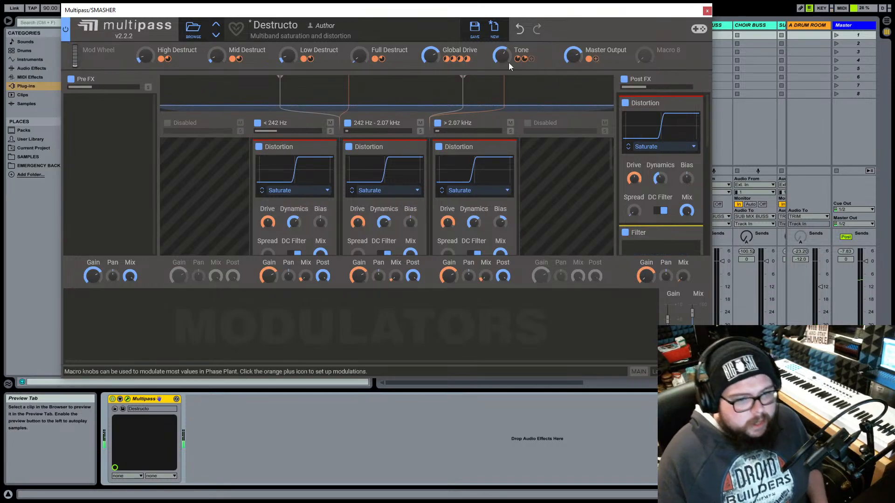
{"action": "left_click", "coordinate": [707, 10]}
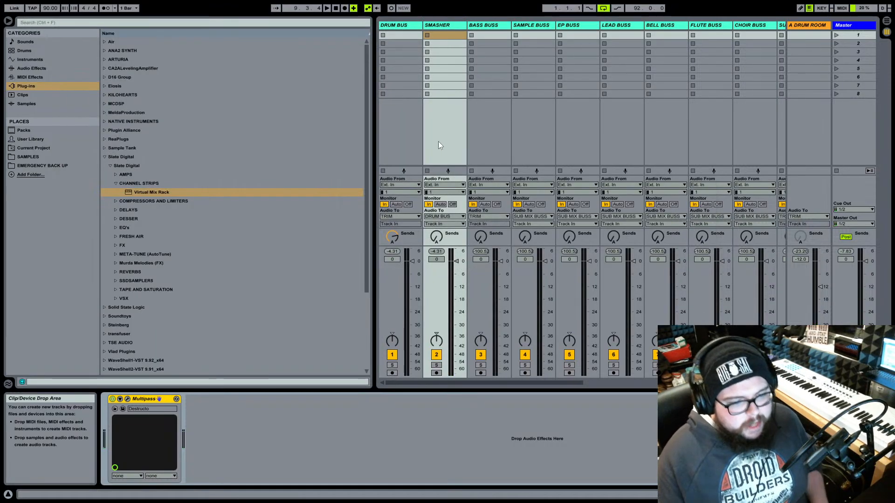
- Select the DRUM BUS track, open its Virtual Mix Rack, and move the plug-in window clear of the mixer
{"action": "scroll", "coordinate": [594, 189], "scroll_direction": "right", "scroll_amount": 10}
{"action": "scroll", "coordinate": [553, 160], "scroll_direction": "left", "scroll_amount": 10}
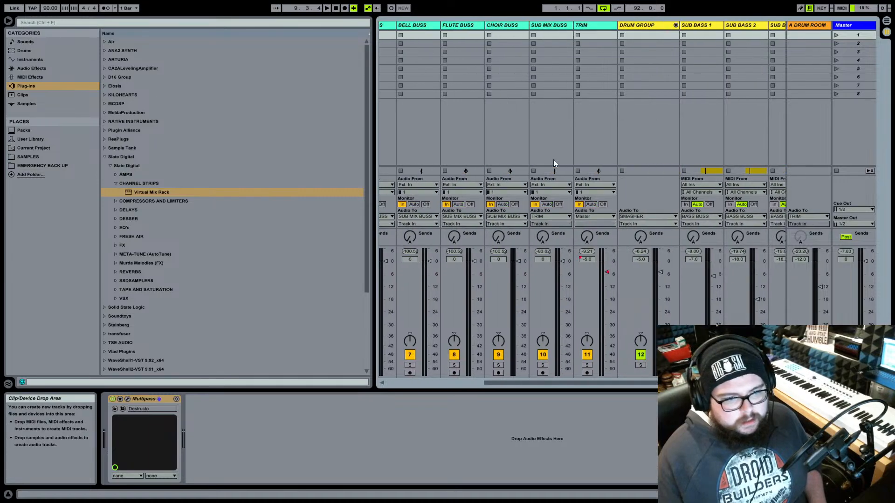
{"action": "left_click", "coordinate": [411, 36]}
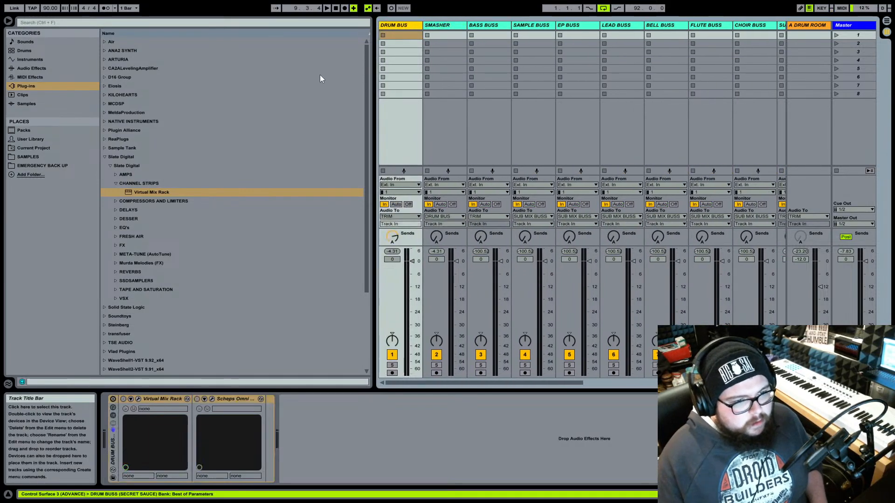
{"action": "left_click", "coordinate": [113, 399]}
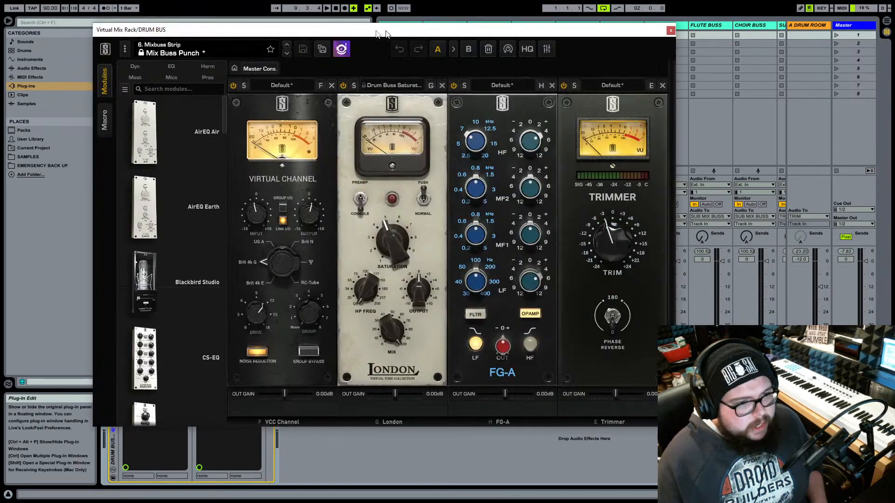
{"action": "left_click_drag", "start_coordinate": [386, 33], "coordinate": [296, 25]}
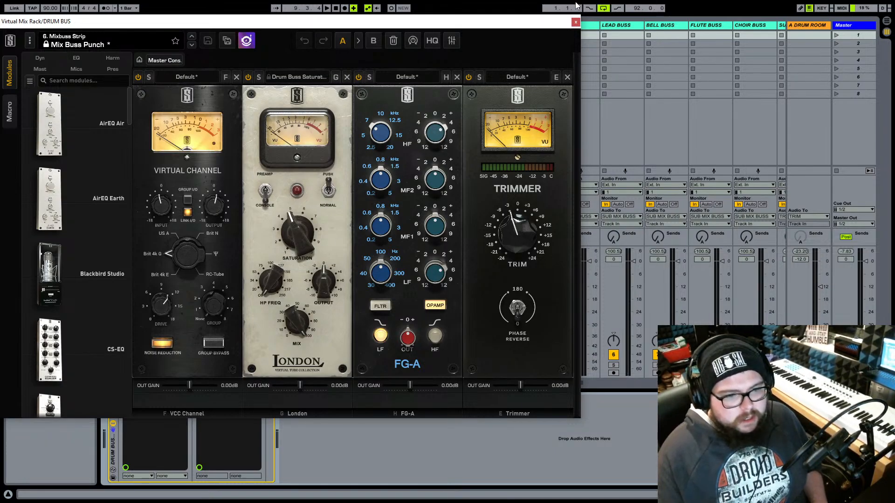
- Move Virtual Mix Rack aside and lower the DRUM GROUP volume to -17 dB
{"action": "left_click_drag", "start_coordinate": [540, 25], "coordinate": [244, 228]}
{"action": "scroll", "coordinate": [541, 194], "scroll_direction": "right", "scroll_amount": 10}
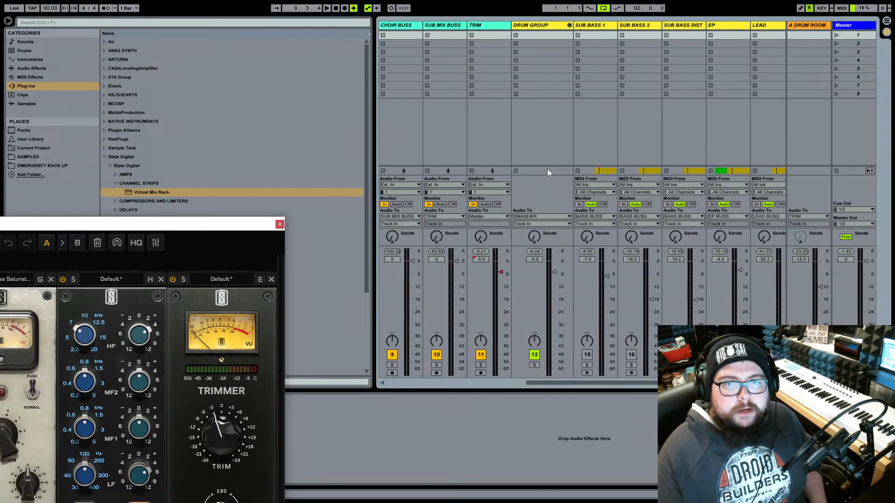
{"action": "left_click", "coordinate": [554, 272]}
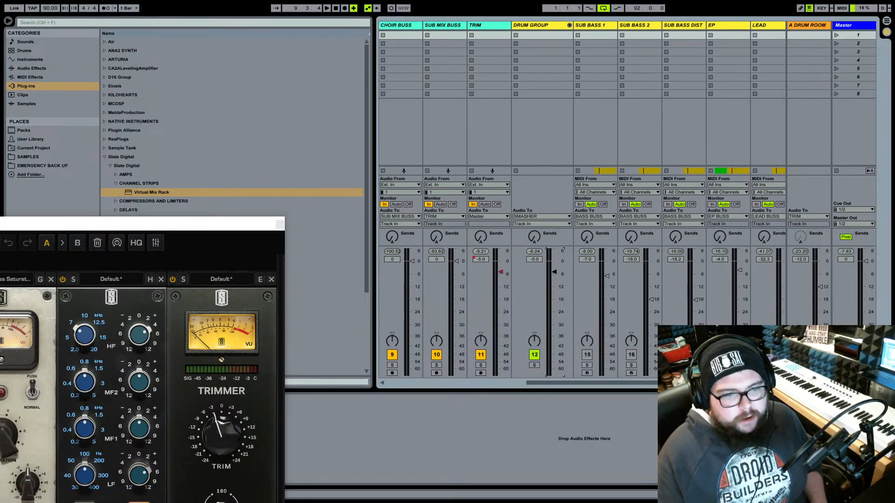
{"action": "left_click_drag", "start_coordinate": [555, 273], "coordinate": [555, 286]}
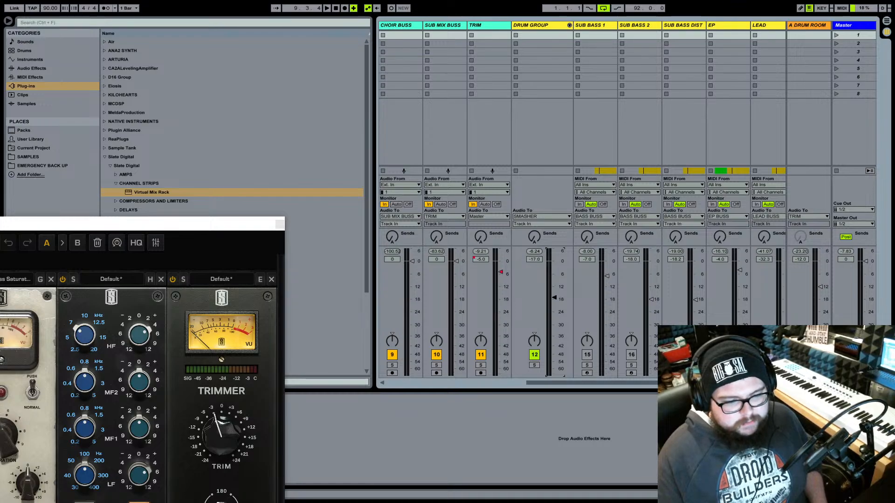
- Open Scheps Omni Channel on DRUM BUS and arrange it beside the Virtual Mix Rack window
{"action": "left_click_drag", "start_coordinate": [228, 227], "coordinate": [573, 19]}
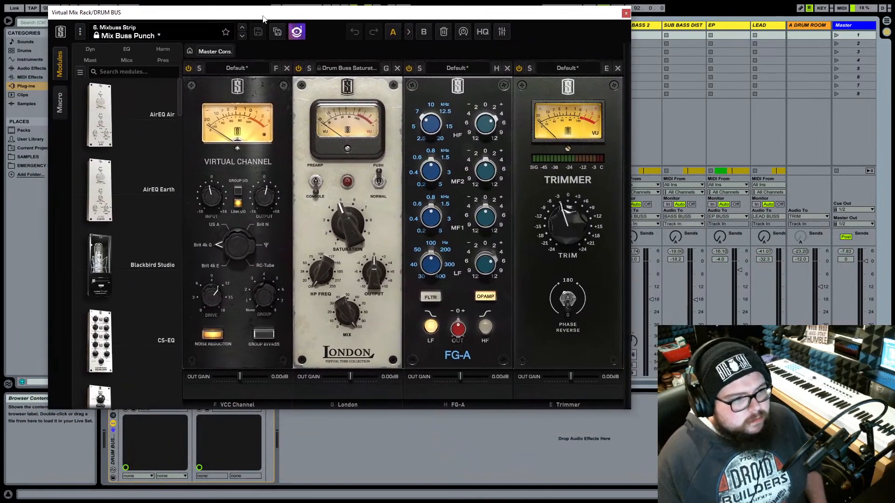
{"action": "left_click_drag", "start_coordinate": [279, 19], "coordinate": [497, 59]}
{"action": "left_click", "coordinate": [212, 399]}
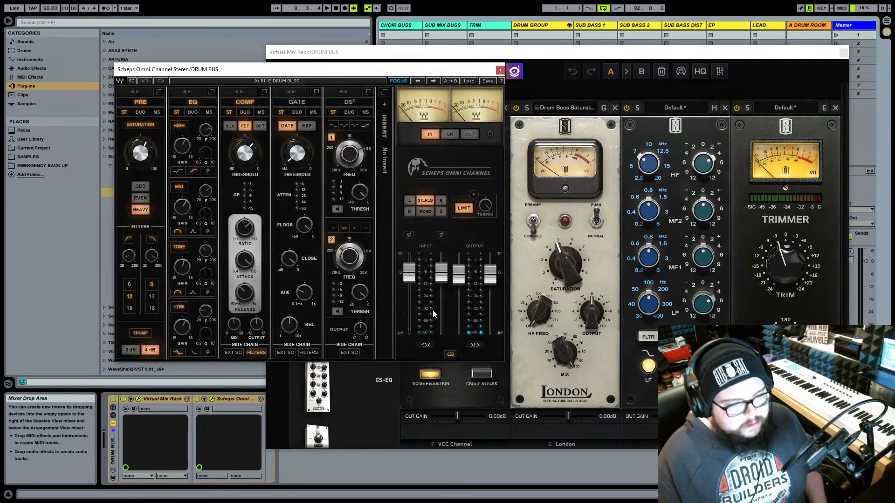
{"action": "left_click_drag", "start_coordinate": [372, 65], "coordinate": [658, 157]}
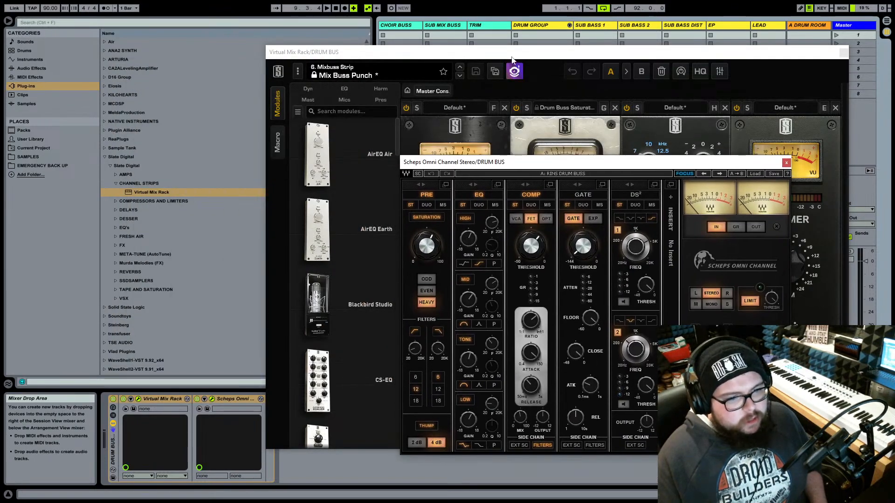
{"action": "left_click_drag", "start_coordinate": [658, 52], "coordinate": [285, 37]}
{"action": "left_click_drag", "start_coordinate": [495, 163], "coordinate": [538, 49]}
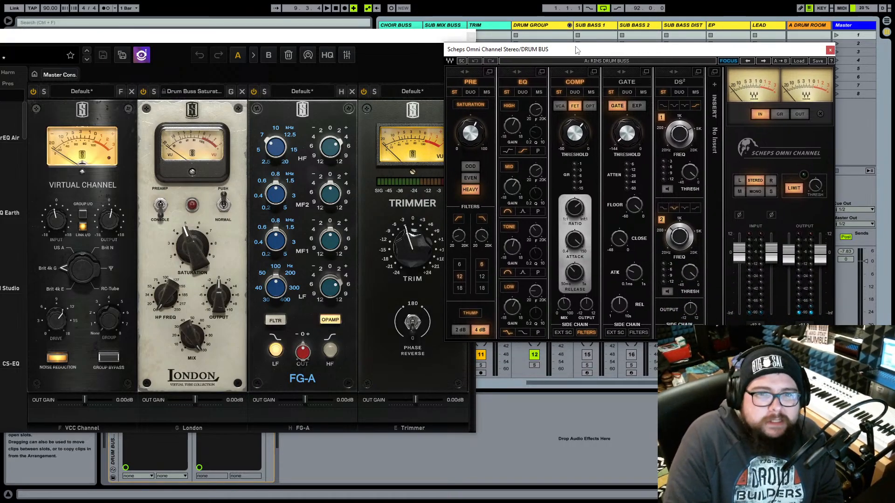
- Adjust the Scheps Omni Channel window's placement and play the drums to examine both plug-ins' meters
{"action": "left_click_drag", "start_coordinate": [580, 50], "coordinate": [558, 60]}
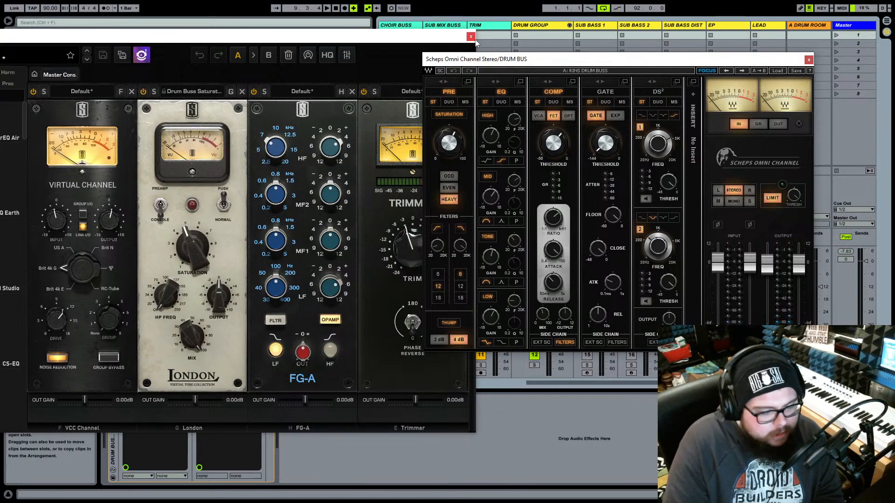
{"action": "left_click_drag", "start_coordinate": [527, 60], "coordinate": [565, 65]}
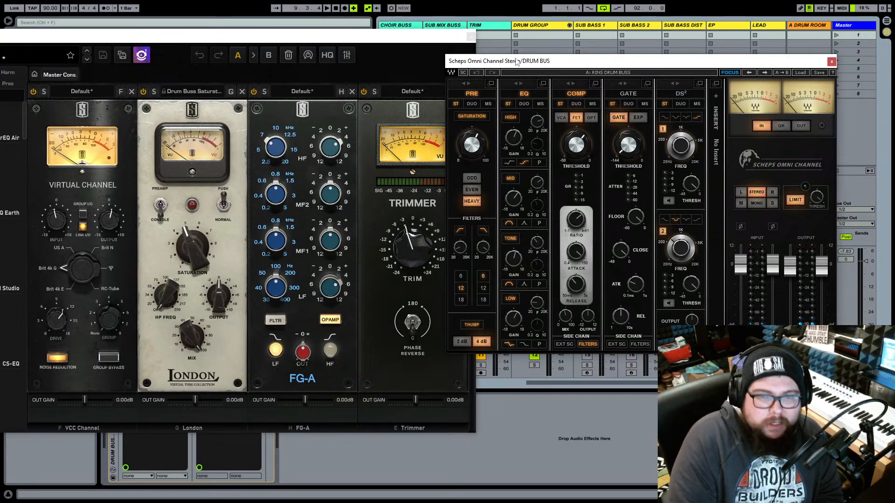
{"action": "left_click_drag", "start_coordinate": [511, 63], "coordinate": [468, 59]}
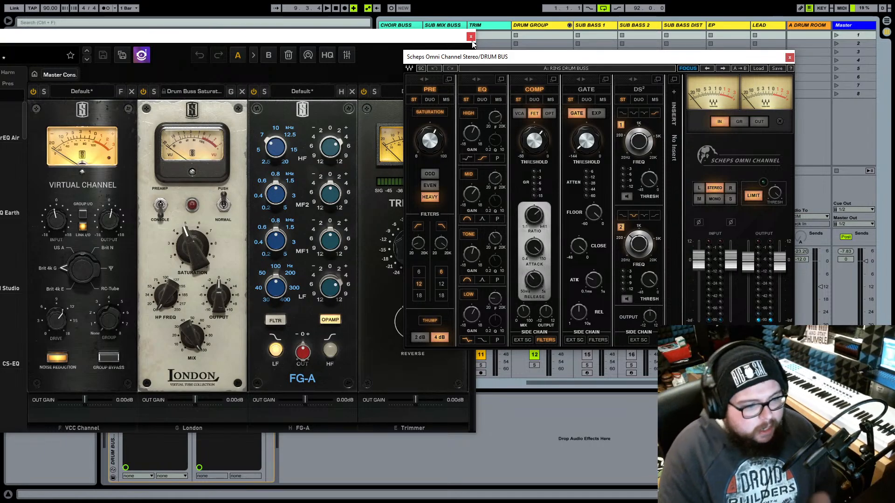
{"action": "key", "text": "space"}
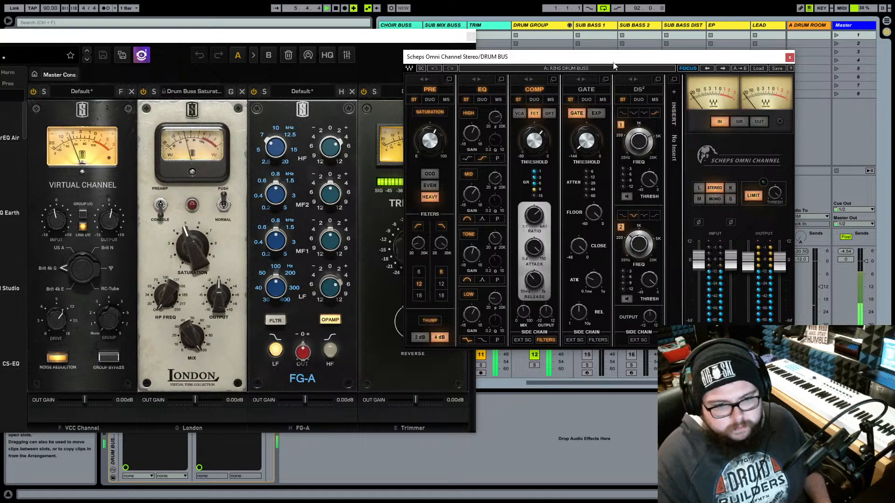
- Move the Scheps Omni Channel window clear of the mixer and raise the DRUM GROUP volume to -14 dB
{"action": "left_click_drag", "start_coordinate": [614, 64], "coordinate": [371, 120]}
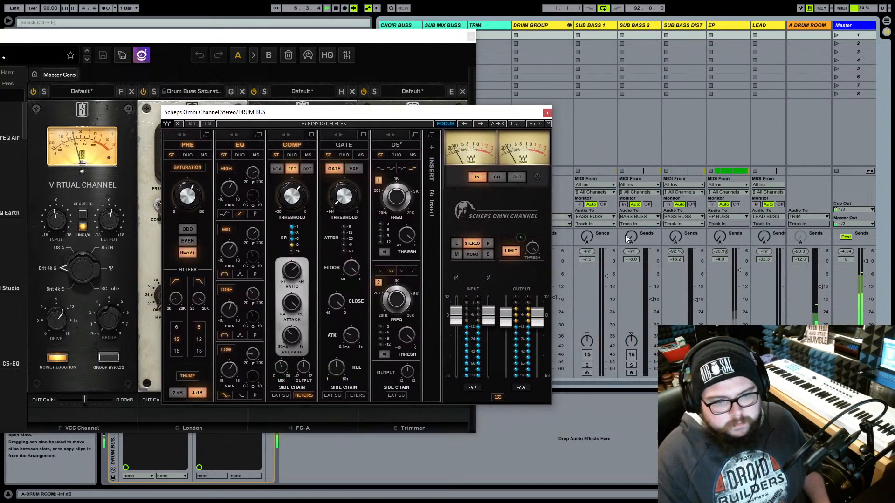
{"action": "scroll", "coordinate": [625, 235], "scroll_direction": "left", "scroll_amount": 3}
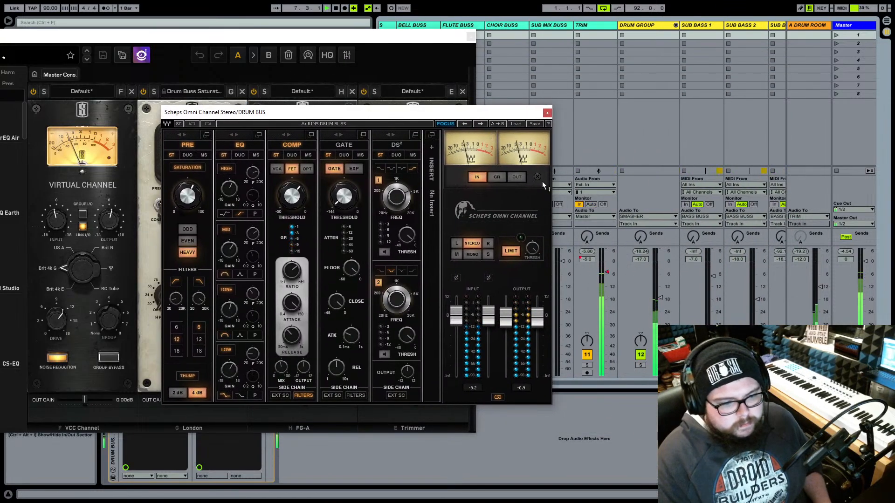
{"action": "left_click", "coordinate": [661, 298]}
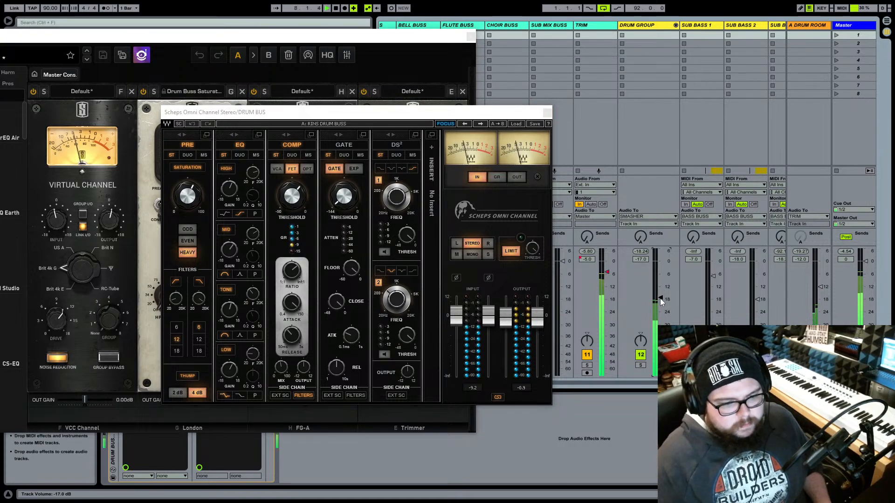
{"action": "key", "text": "Up"}
{"action": "key", "text": "Up"}
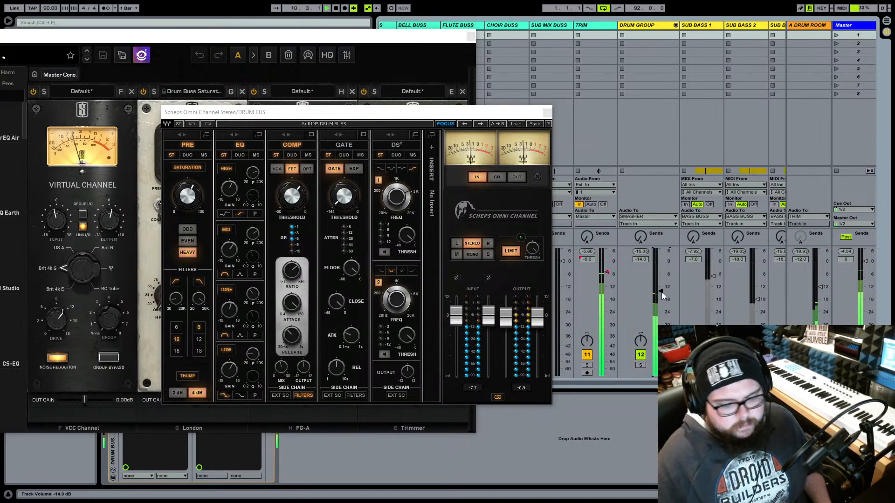
{"action": "key", "text": "Up"}
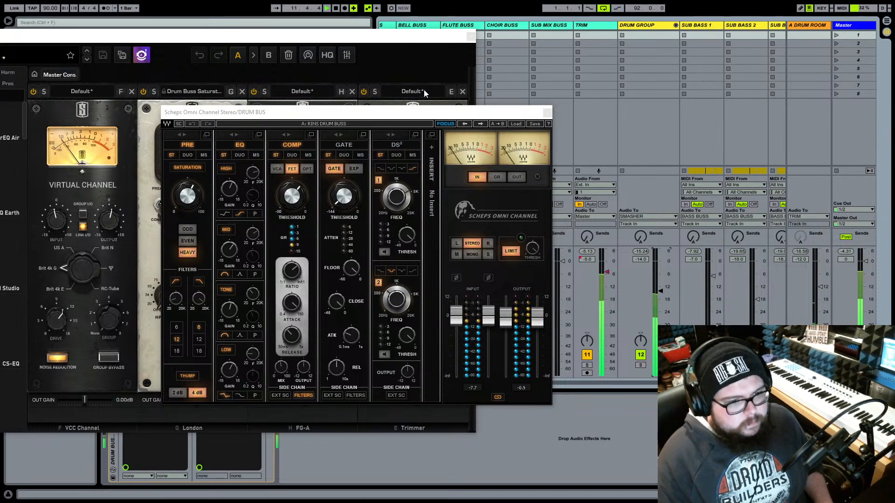
- Close Virtual Mix Rack and compare the drums during playback with the DRUM BUS effect rack bypassed and enabled
{"action": "left_click_drag", "start_coordinate": [324, 112], "coordinate": [510, 58]}
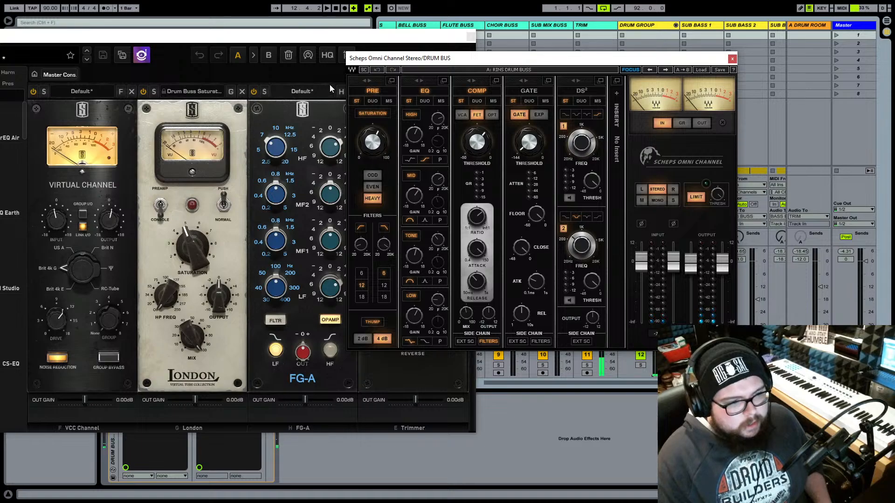
{"action": "left_click", "coordinate": [471, 39]}
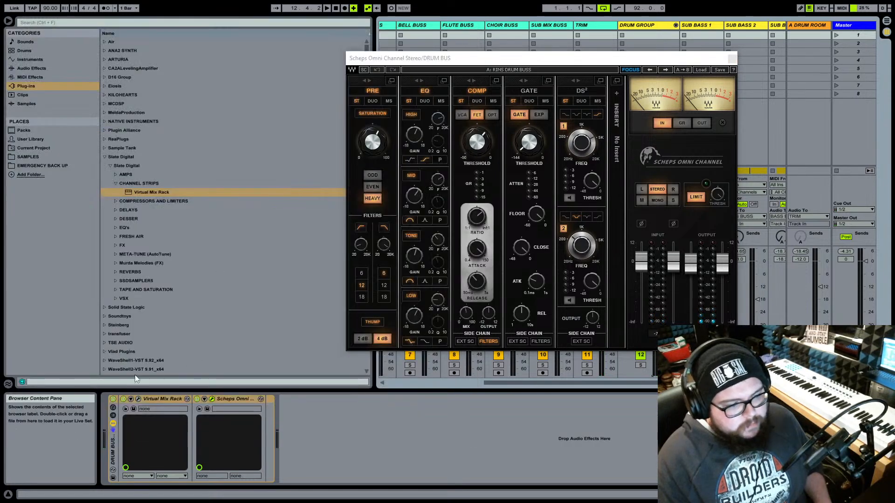
{"action": "left_click", "coordinate": [113, 400]}
{"action": "key", "text": "space"}
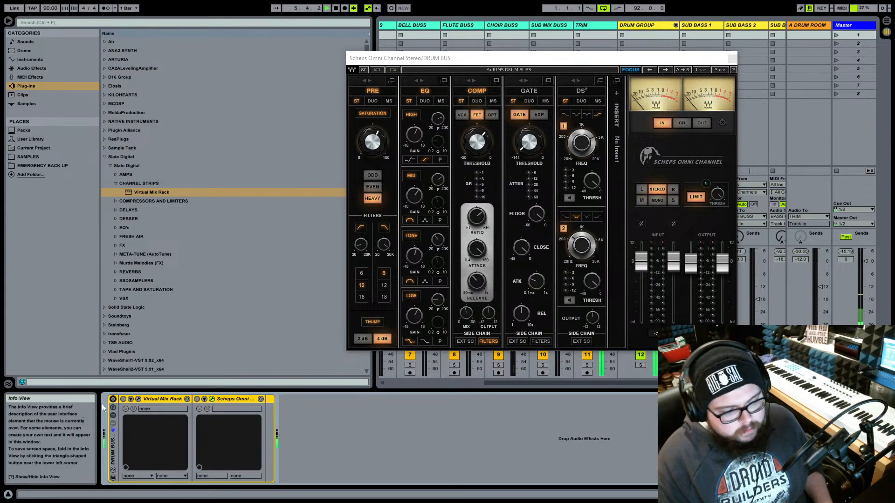
{"action": "left_click", "coordinate": [114, 400]}
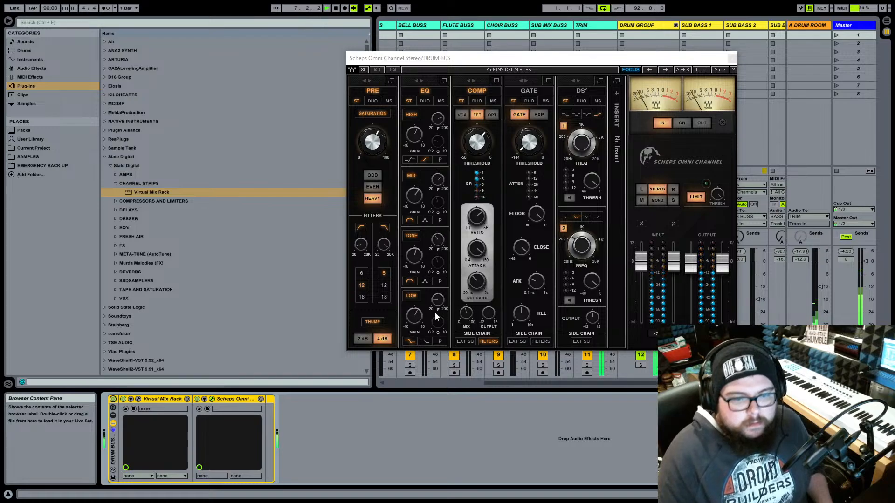
{"action": "key", "text": "space"}
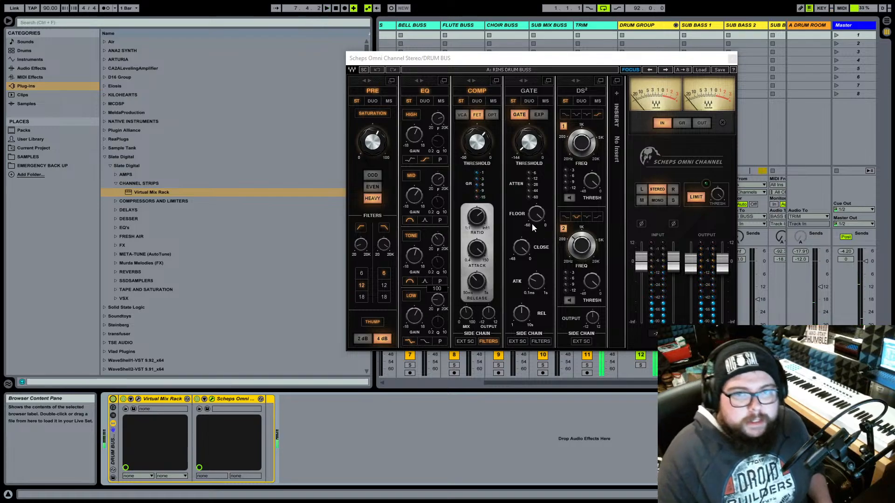
- Toggle the PRE module's Saturation off and on, and try its Odd mode before returning to Heavy
{"action": "left_click", "coordinate": [382, 116]}
{"action": "left_click", "coordinate": [381, 115]}
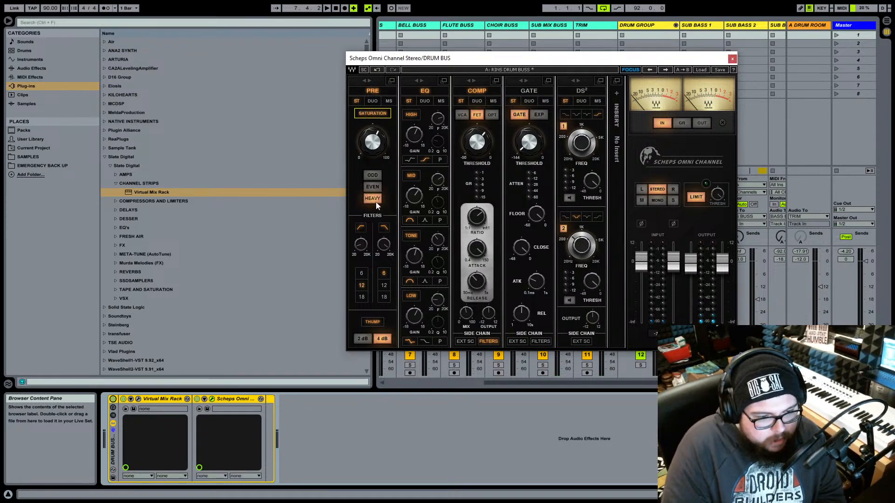
{"action": "left_click", "coordinate": [379, 176]}
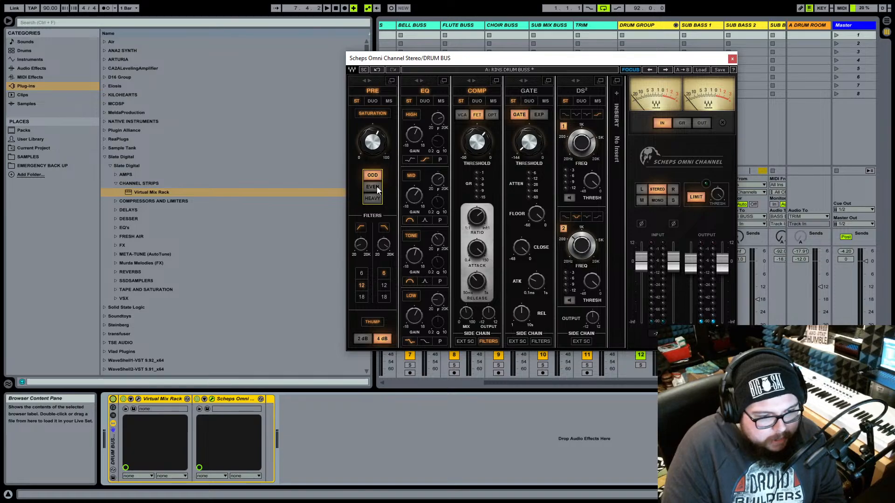
{"action": "left_click", "coordinate": [374, 198]}
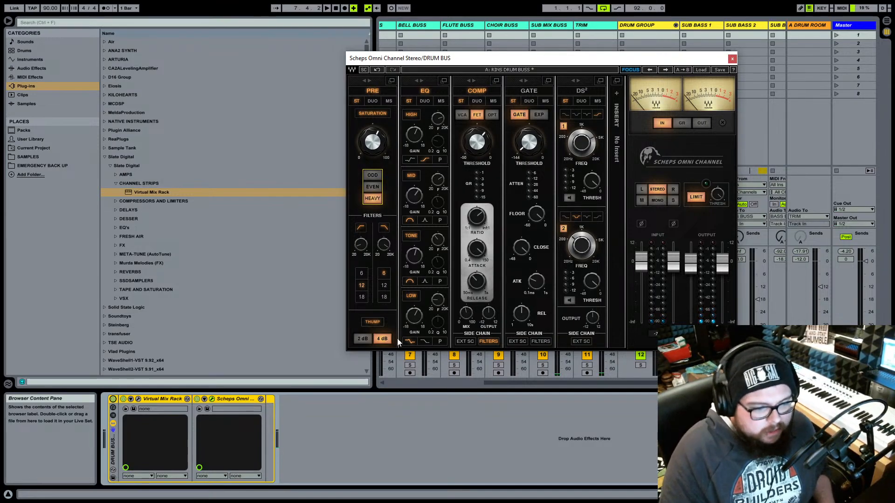
- Toggle the PRE module's Thump off and on, and try its 2 dB setting before returning to 4 dB
{"action": "left_click", "coordinate": [372, 323]}
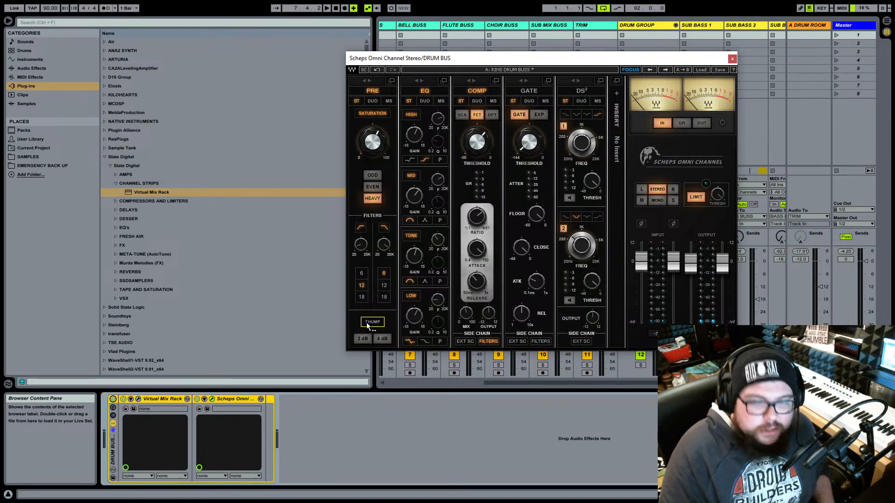
{"action": "left_click", "coordinate": [375, 325]}
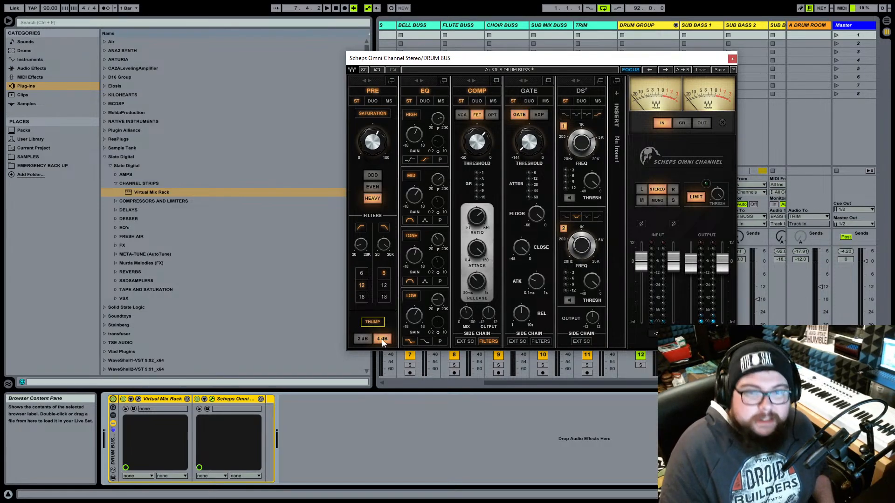
{"action": "left_click", "coordinate": [366, 340]}
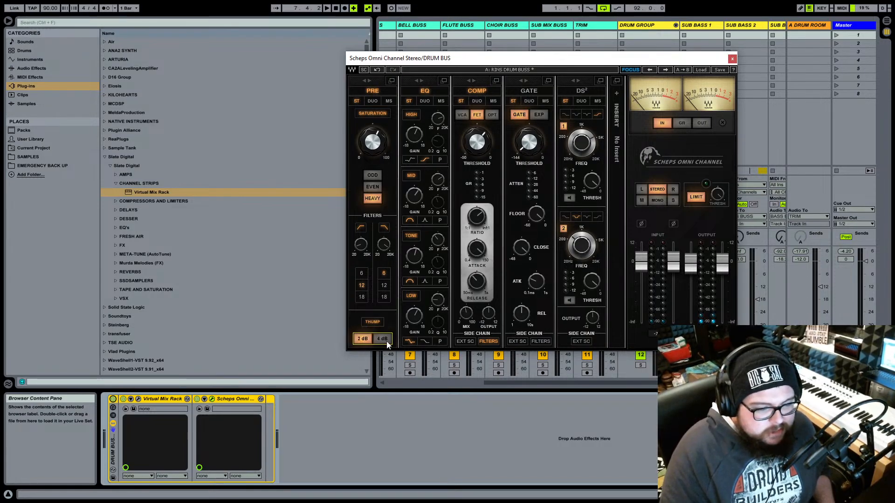
{"action": "left_click", "coordinate": [383, 339]}
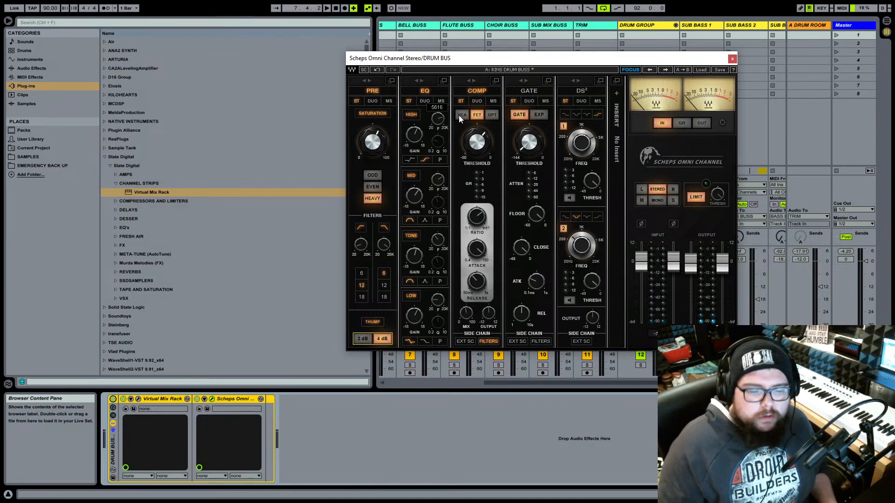
- Play the drums and audition the Odd saturation mode, varying the saturation amount and leaving it at 58.5
{"action": "key", "text": "space"}
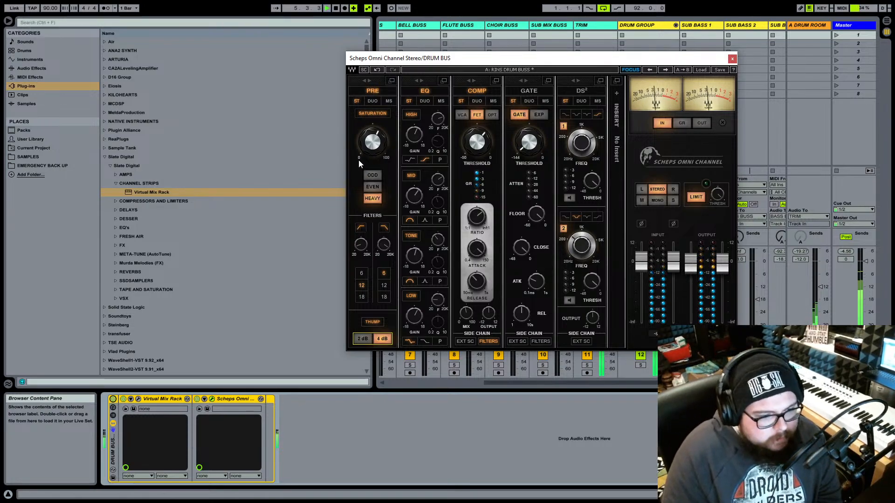
{"action": "left_click", "coordinate": [371, 176]}
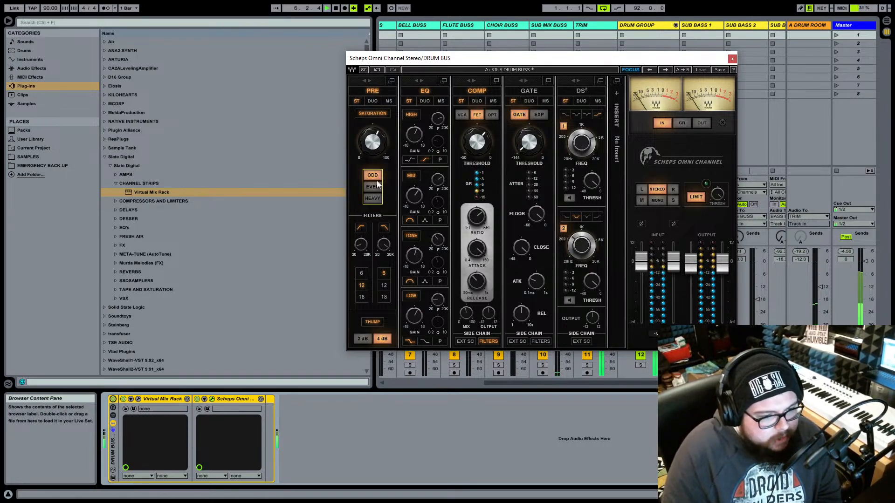
{"action": "left_click_drag", "start_coordinate": [379, 149], "coordinate": [376, 119]}
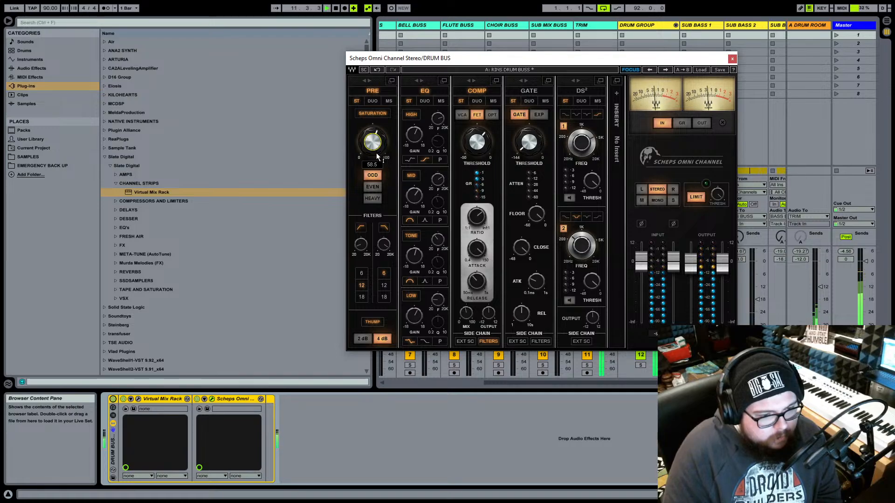
- Switch Thump off and compare the Even and Odd saturation modes during playback, then return to Heavy
{"action": "left_click", "coordinate": [372, 187]}
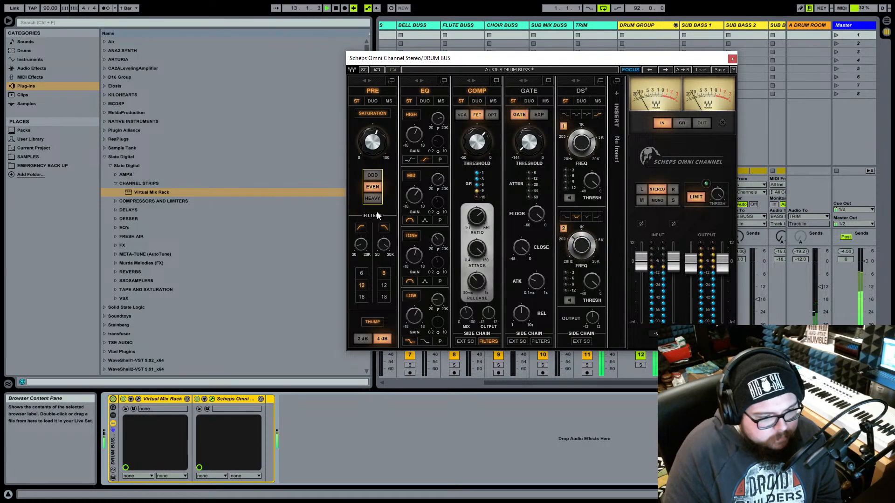
{"action": "left_click", "coordinate": [368, 323]}
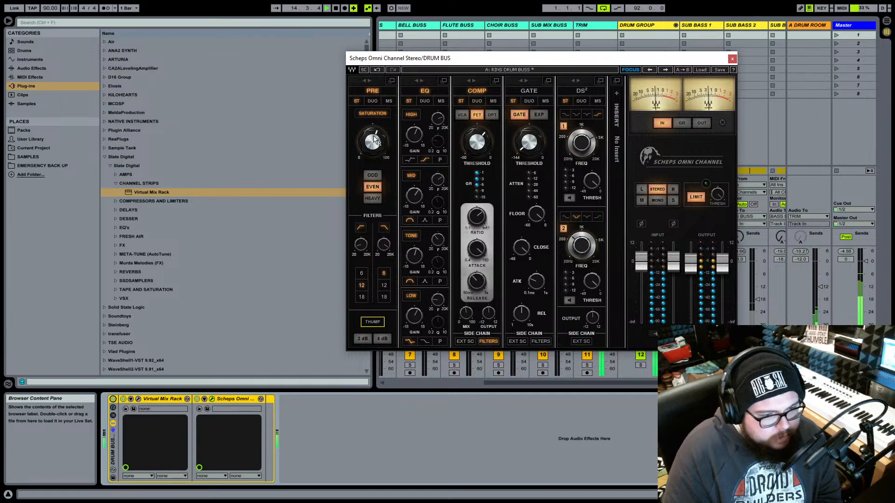
{"action": "left_click", "coordinate": [377, 176]}
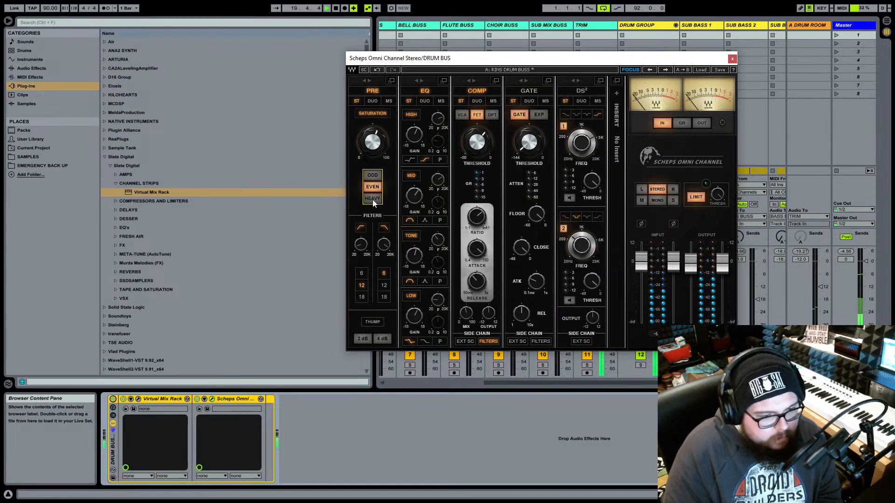
{"action": "left_click", "coordinate": [373, 199]}
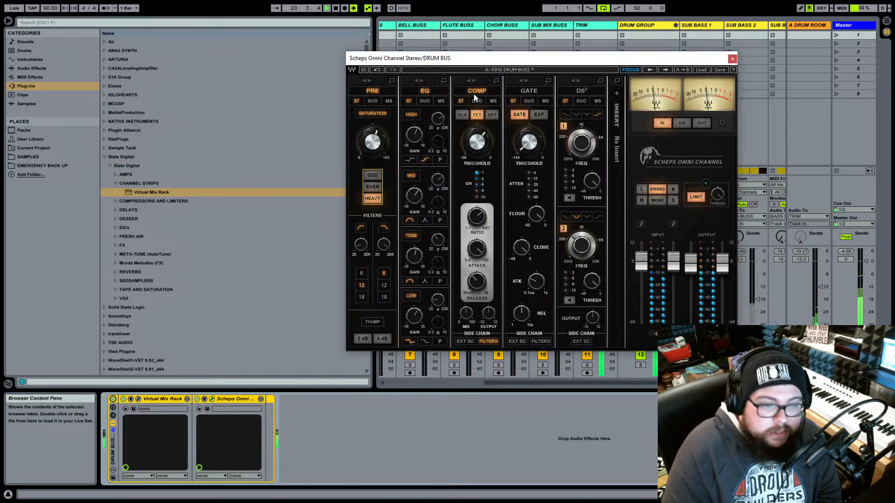
- Audition the VCA and FET compressor modes, set the compressor to OPT, and re-enable Thump at 4 dB
{"action": "left_click", "coordinate": [467, 116]}
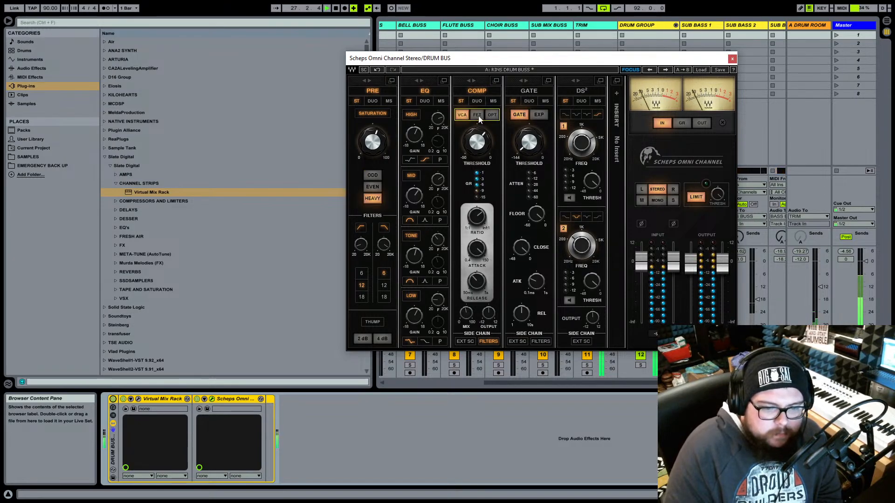
{"action": "left_click_drag", "start_coordinate": [628, 64], "coordinate": [518, 63]}
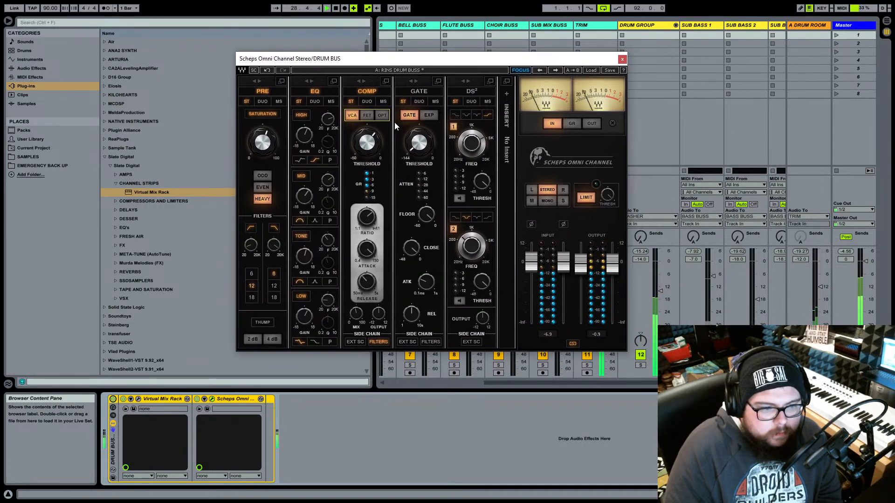
{"action": "left_click", "coordinate": [368, 115]}
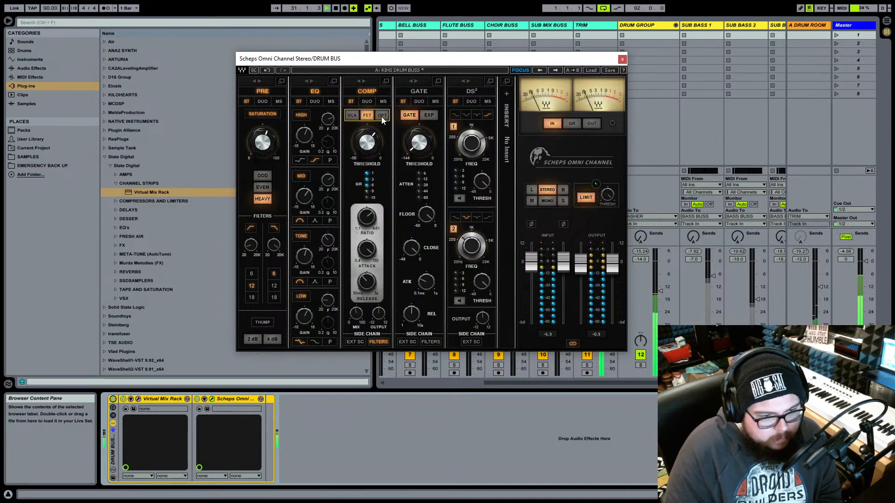
{"action": "left_click", "coordinate": [383, 117]}
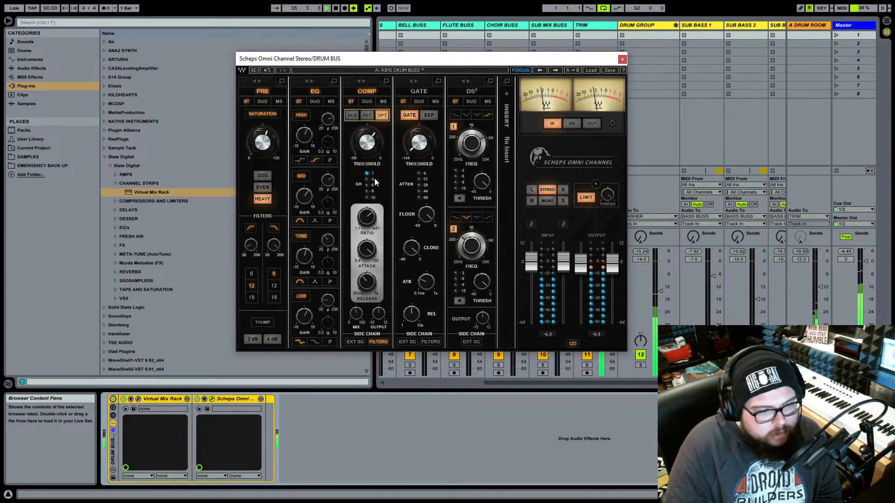
{"action": "left_click", "coordinate": [263, 322]}
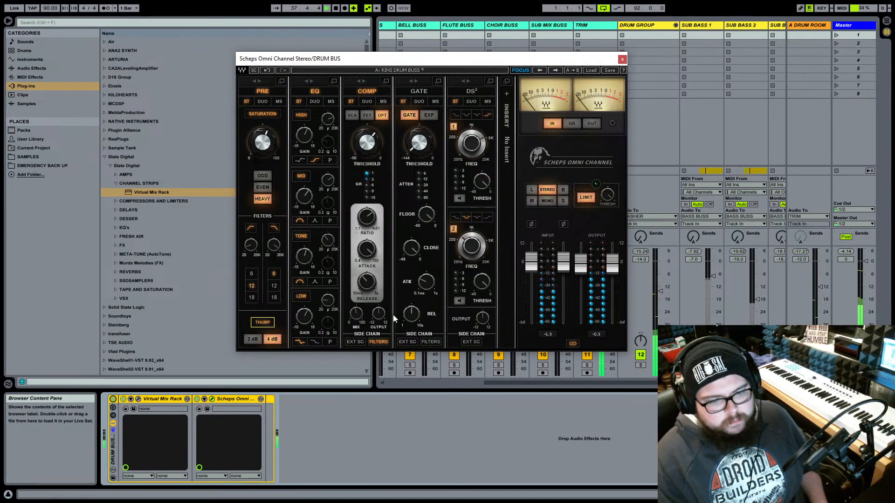
- Bypass Scheps Omni Channel and set the VCC Channel's console model to Brit 4k E in Virtual Mix Rack
{"action": "left_click", "coordinate": [197, 399]}
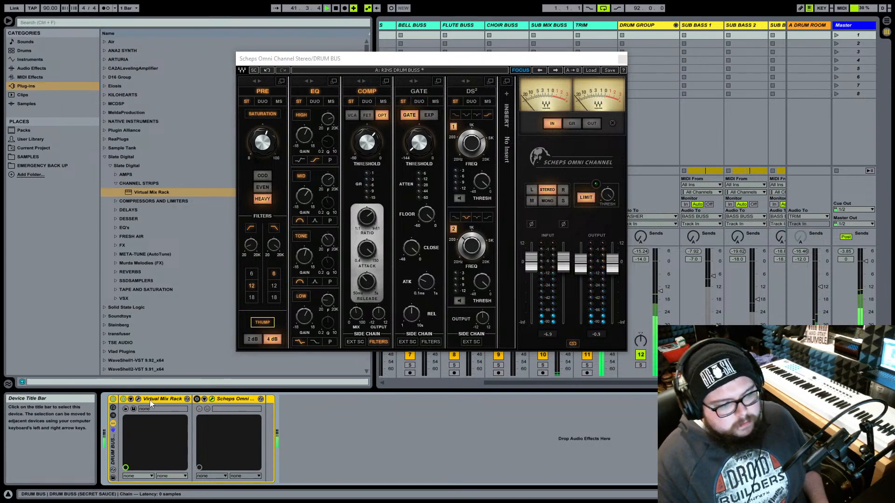
{"action": "left_click", "coordinate": [138, 399]}
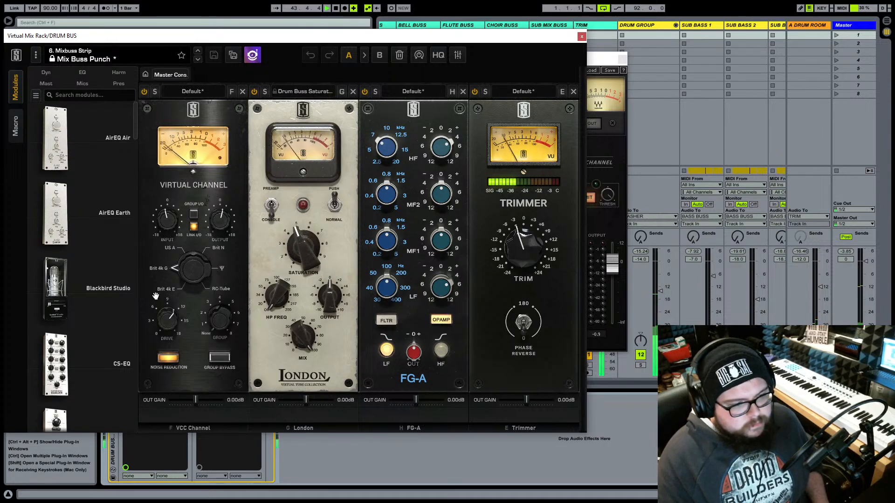
{"action": "mouse_move", "coordinate": [191, 280]}
{"action": "left_mouse_down"}
{"action": "mouse_move", "coordinate": [187, 301]}
{"action": "mouse_move", "coordinate": [189, 280]}
{"action": "left_mouse_up"}
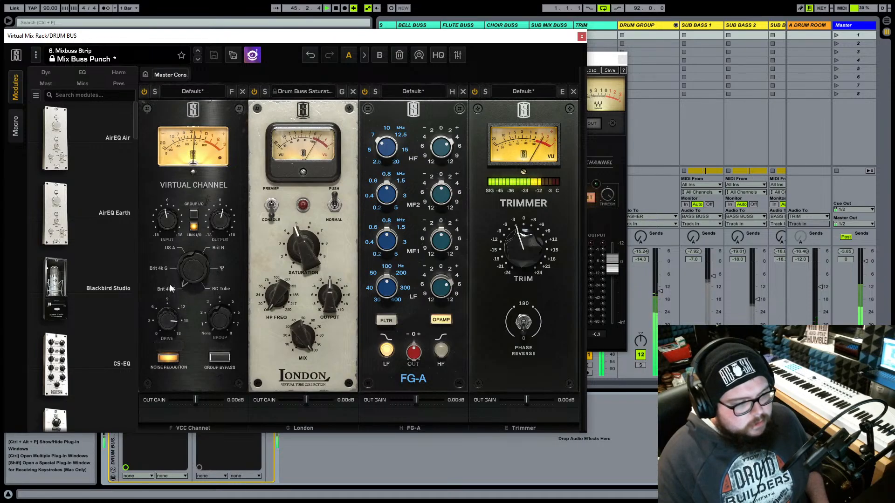
{"action": "left_click", "coordinate": [582, 38]}
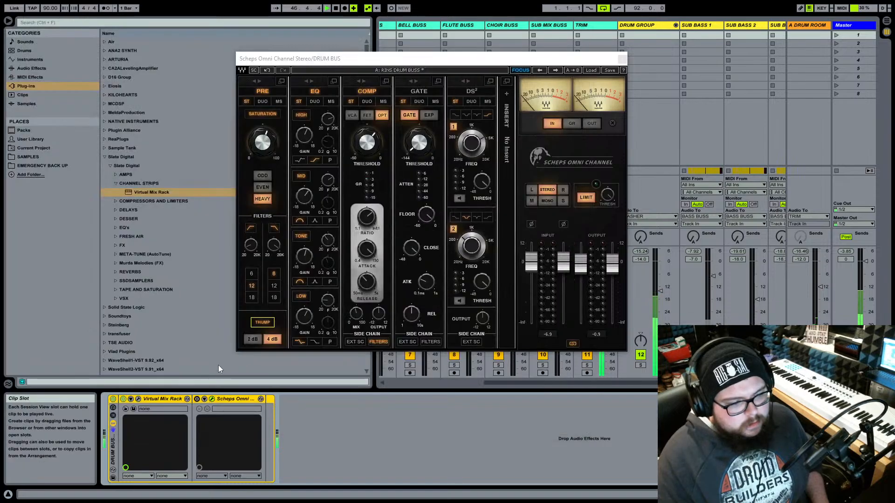
- Re-enable Scheps Omni Channel on DRUM BUS and reposition its plug-in window
{"action": "left_click", "coordinate": [196, 399]}
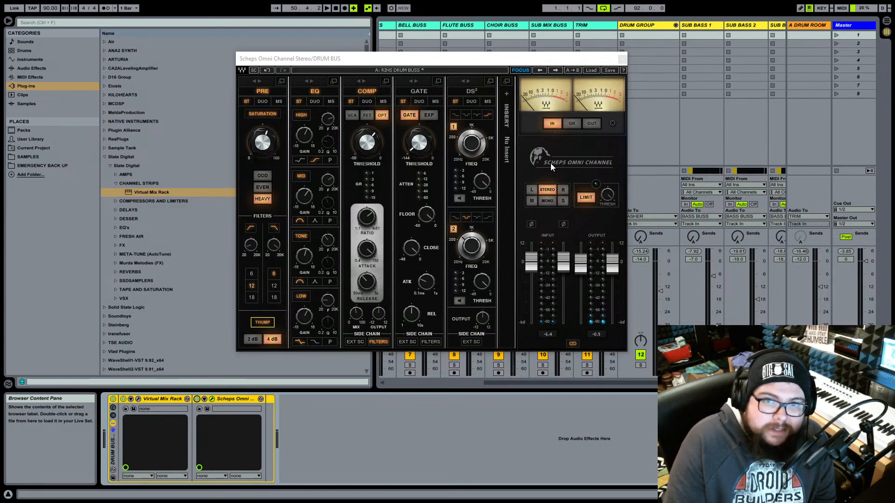
{"action": "left_click", "coordinate": [435, 62]}
{"action": "left_click_drag", "start_coordinate": [435, 62], "coordinate": [422, 66]}
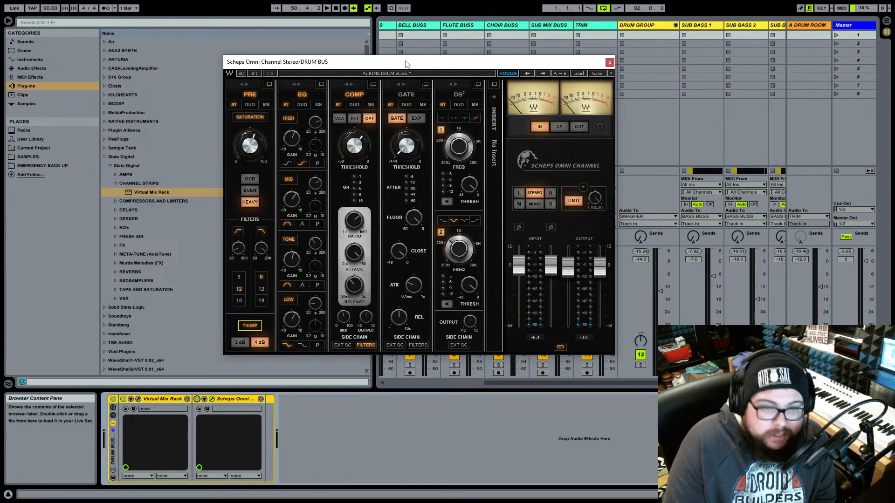
{"action": "left_click_drag", "start_coordinate": [405, 64], "coordinate": [395, 65]}
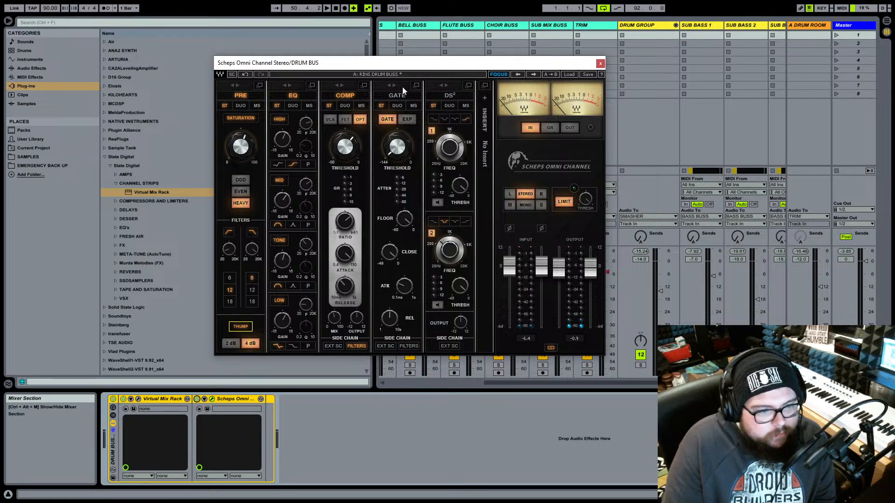
{"action": "left_click_drag", "start_coordinate": [382, 66], "coordinate": [385, 59]}
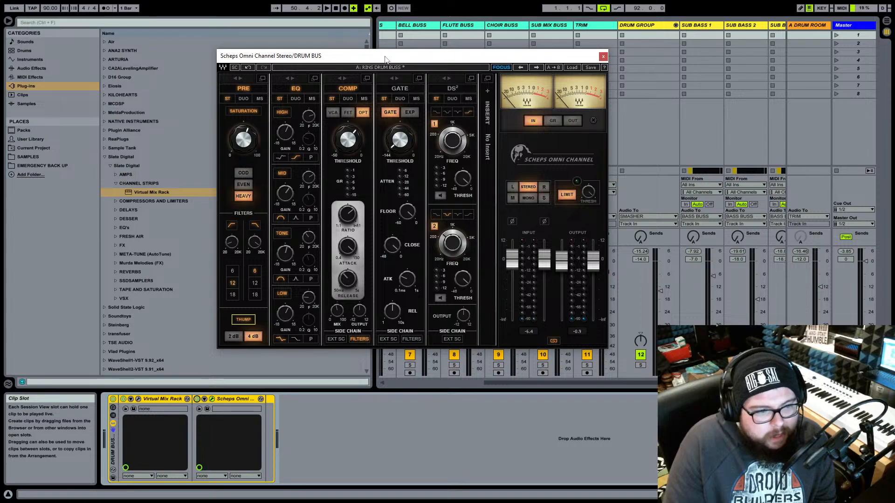
{"action": "left_click_drag", "start_coordinate": [385, 59], "coordinate": [417, 48]}
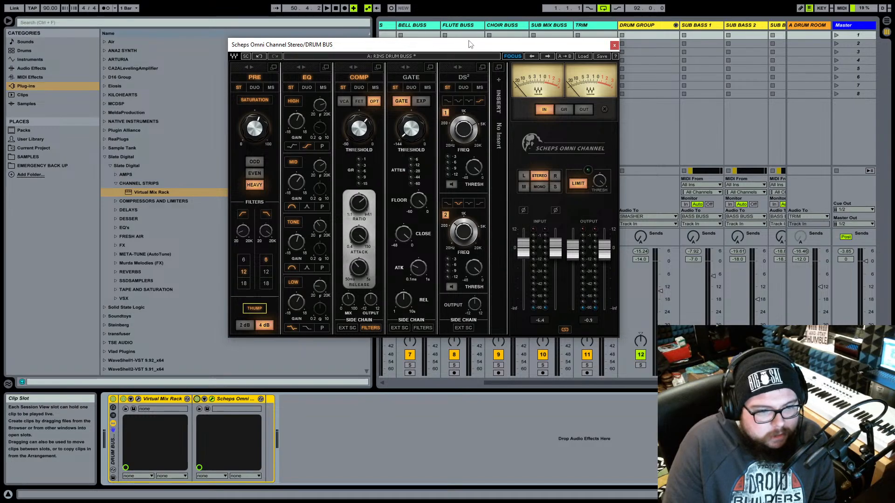
{"action": "left_click_drag", "start_coordinate": [456, 46], "coordinate": [407, 46]}
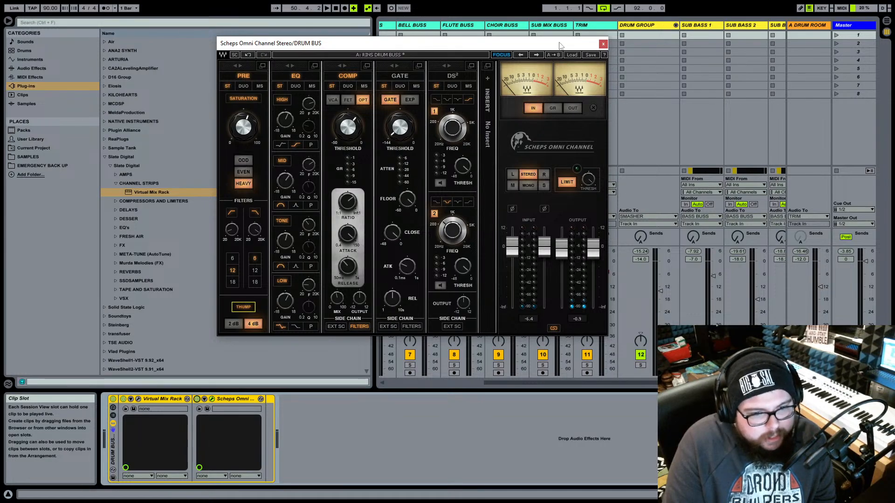
{"action": "left_click_drag", "start_coordinate": [325, 46], "coordinate": [351, 46]}
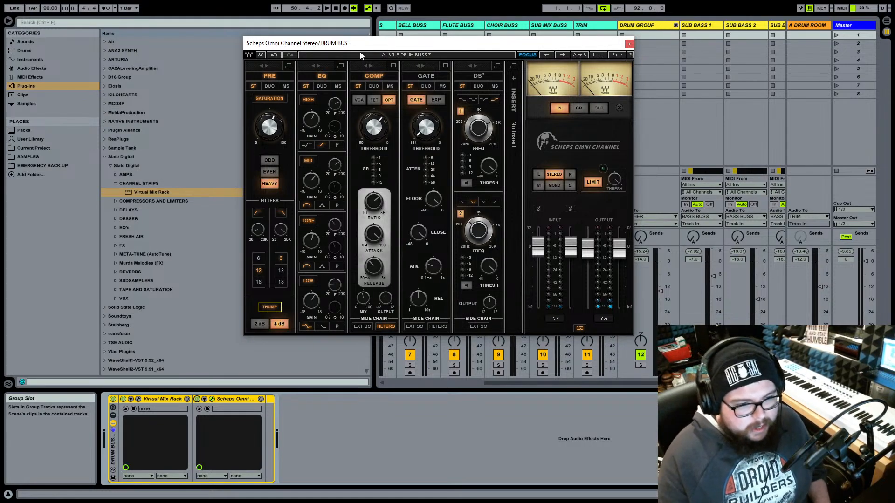
{"action": "left_click_drag", "start_coordinate": [331, 44], "coordinate": [355, 46]}
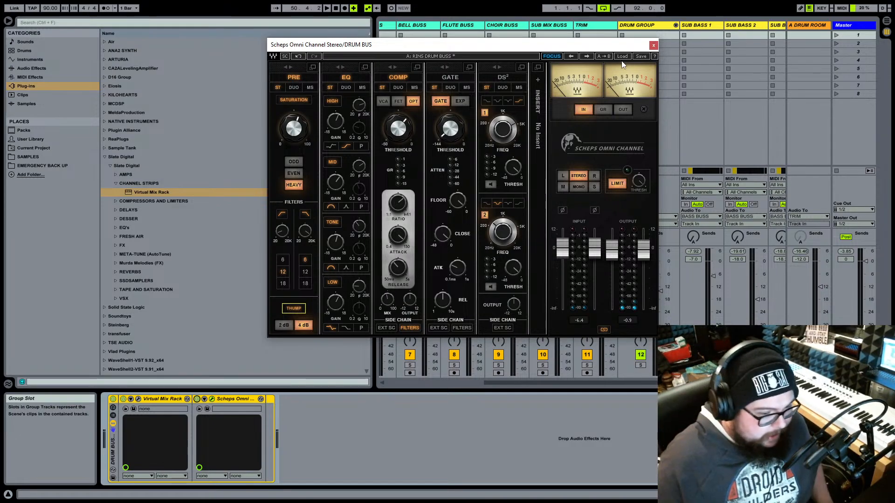
- Close the Scheps Omni Channel window and activate the SUB BASS 1, SUB BASS 2 and SUB BASS DIST tracks together
{"action": "left_click", "coordinate": [654, 46]}
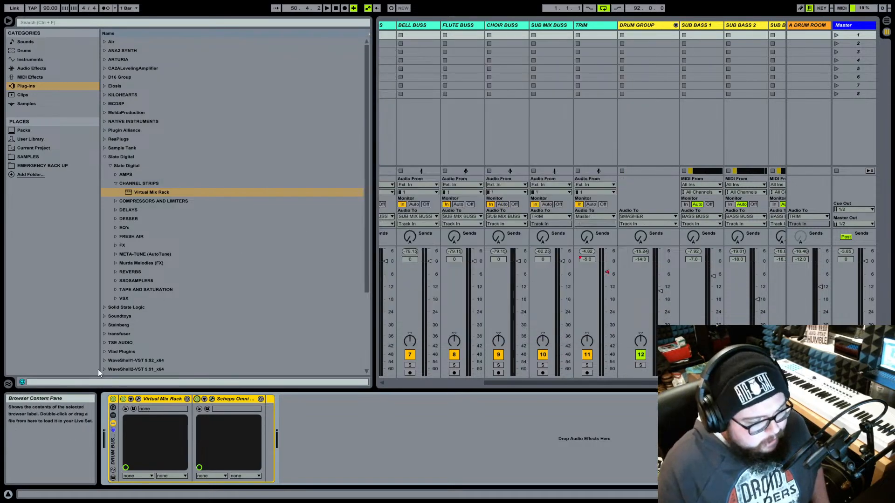
{"action": "scroll", "coordinate": [602, 51], "scroll_direction": "right", "scroll_amount": 4}
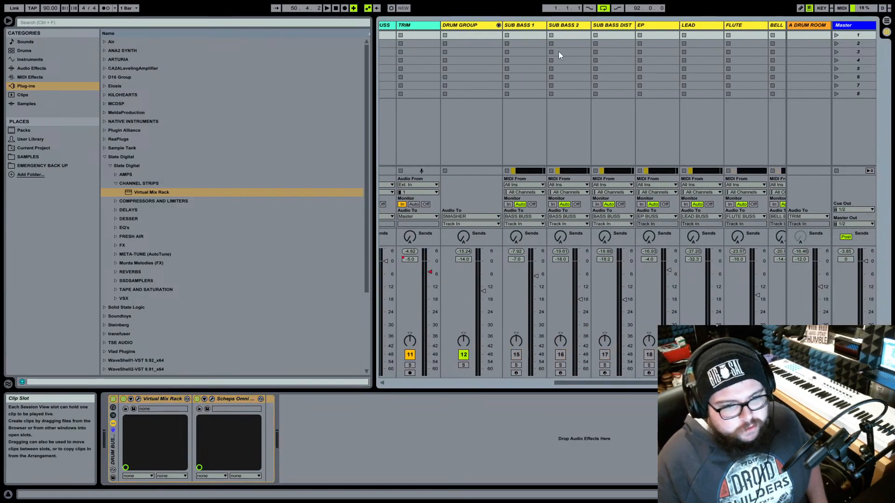
{"action": "left_click", "coordinate": [530, 27]}
{"action": "left_click", "coordinate": [608, 26], "text": "shift"}
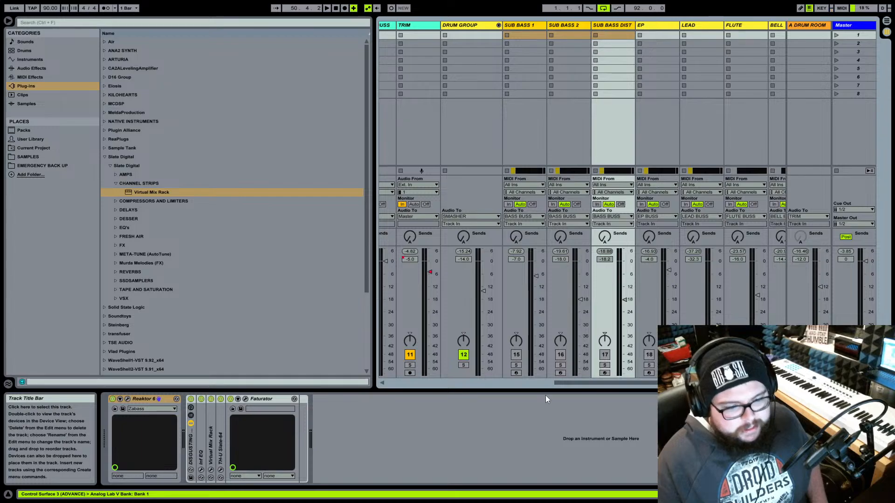
{"action": "left_click", "coordinate": [516, 355]}
- Group the three sub bass tracks, name the group SUB BASS GROUP, and widen its track to fit the full name
{"action": "left_click", "coordinate": [536, 27]}
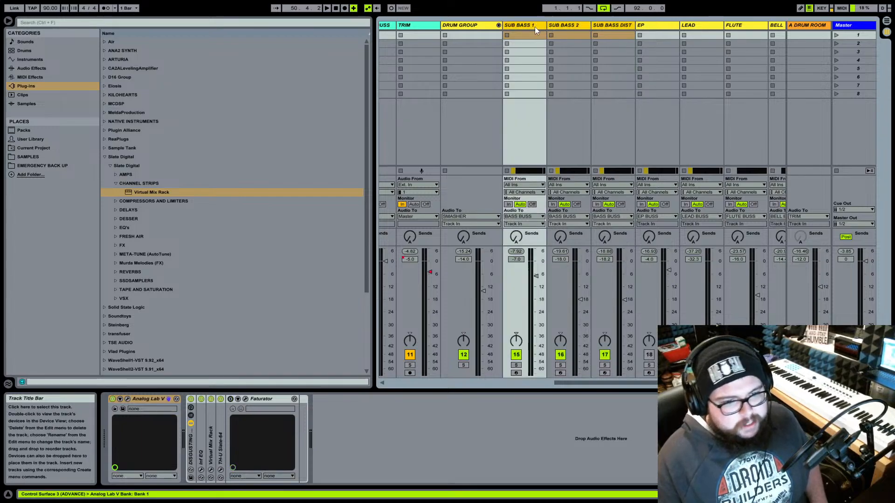
{"action": "left_click", "coordinate": [618, 27]}
{"action": "key", "text": "ctrl+g"}
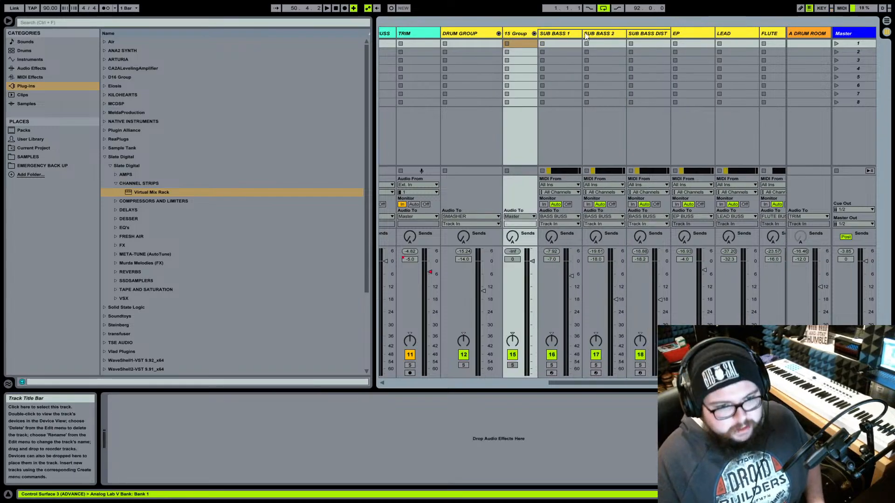
{"action": "key", "text": "ctrl+r"}
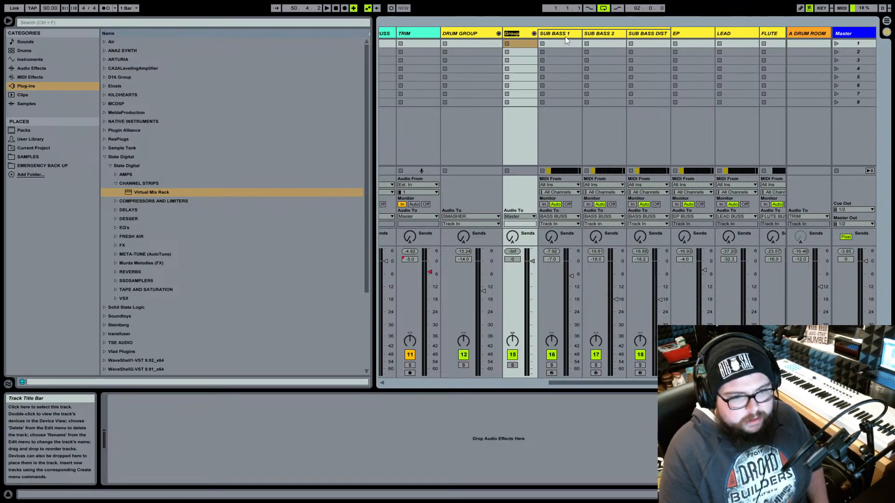
{"action": "type", "text": "SUB BA"}
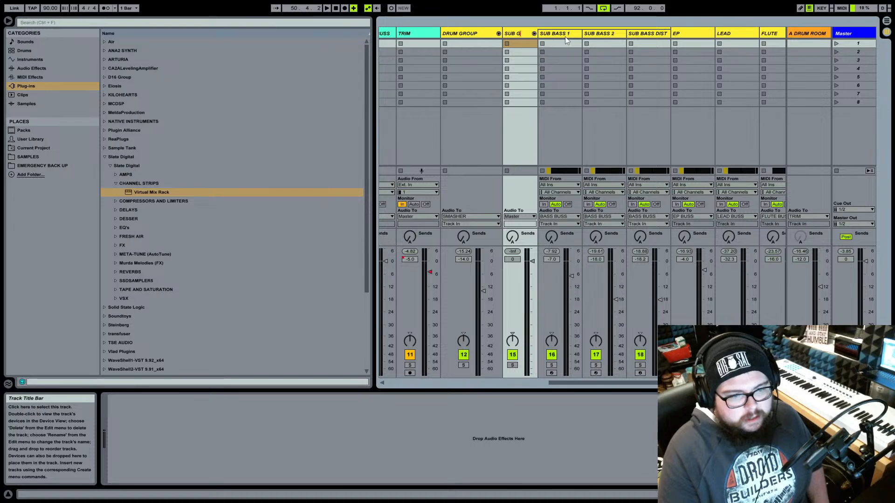
{"action": "type", "text": "SS GROUOP"}
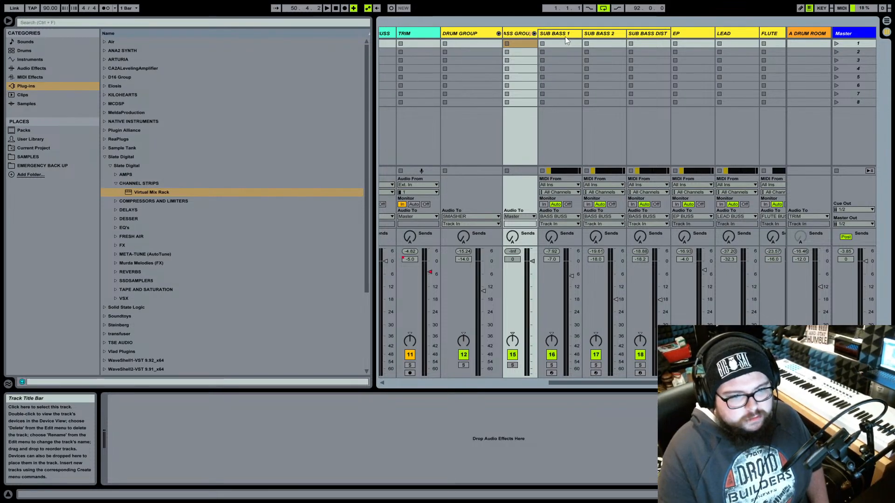
{"action": "key", "text": "BackSpace"}
{"action": "key", "text": "BackSpace"}
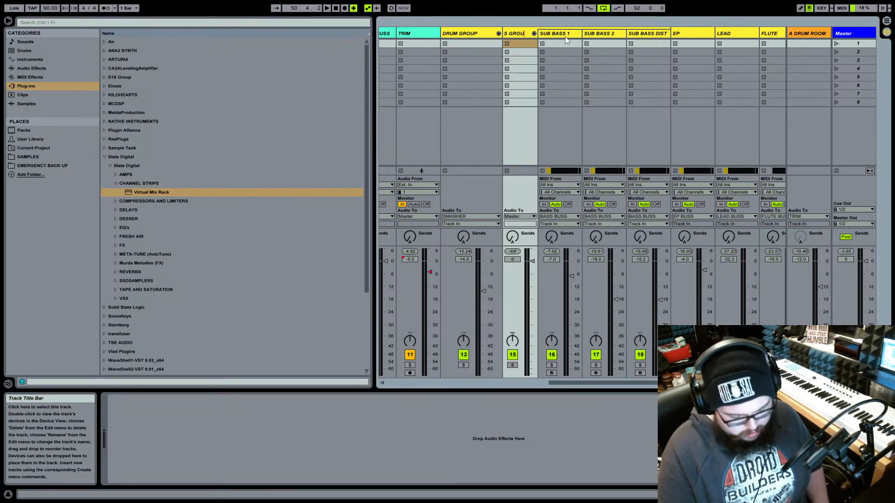
{"action": "type", "text": "P"}
{"action": "key", "text": "Return"}
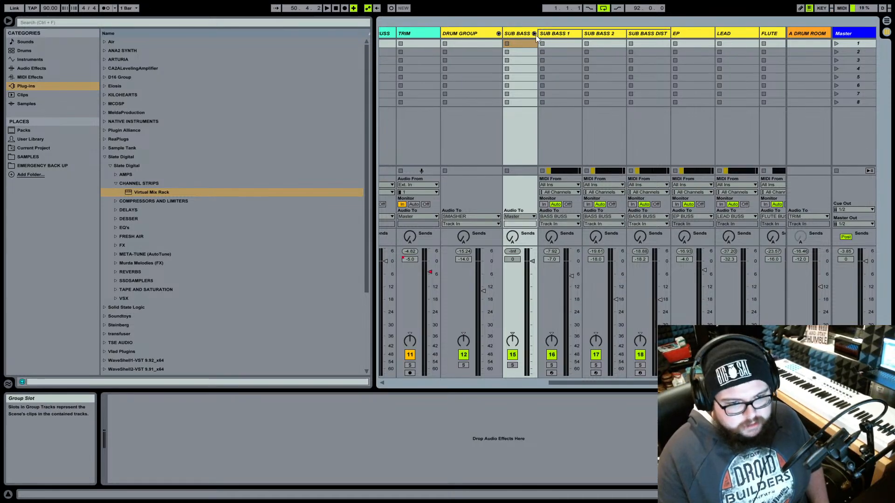
{"action": "left_click_drag", "start_coordinate": [537, 35], "coordinate": [563, 35]}
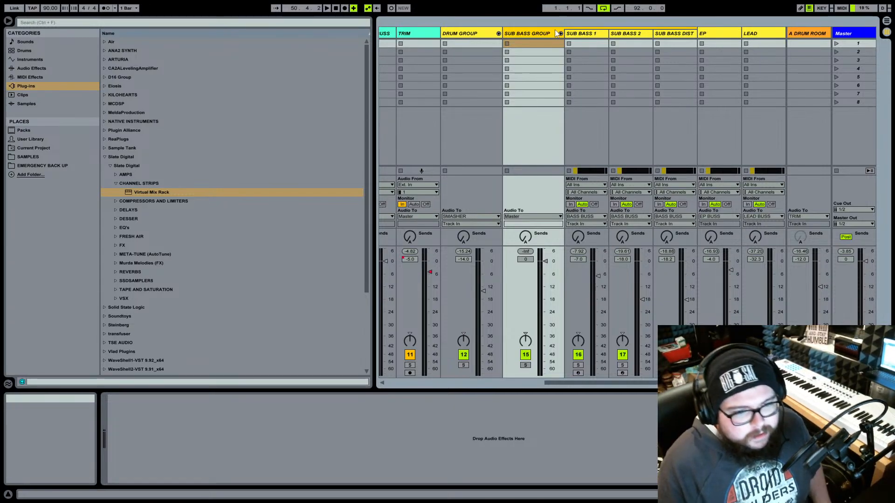
- Route the audio output of SUB BASS 1, SUB BASS 2 and SUB BASS DIST to Group
{"action": "left_click", "coordinate": [583, 33]}
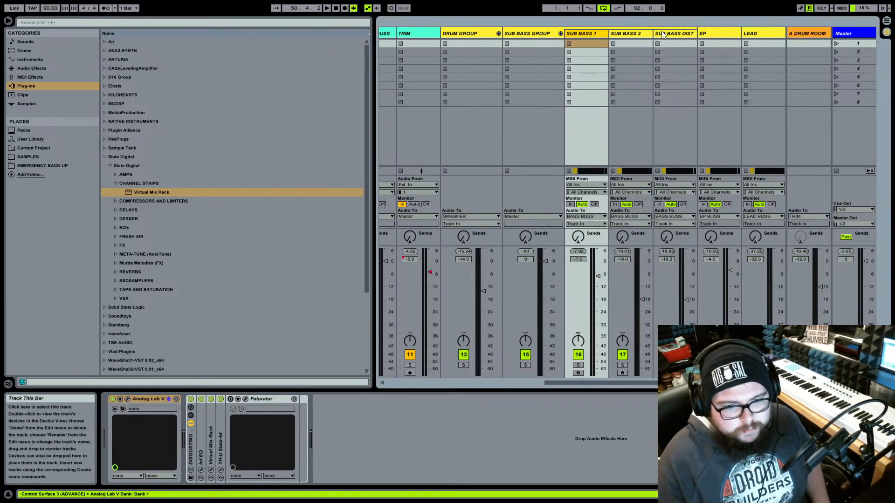
{"action": "left_click", "coordinate": [661, 32], "text": "shift"}
{"action": "left_click", "coordinate": [598, 217]}
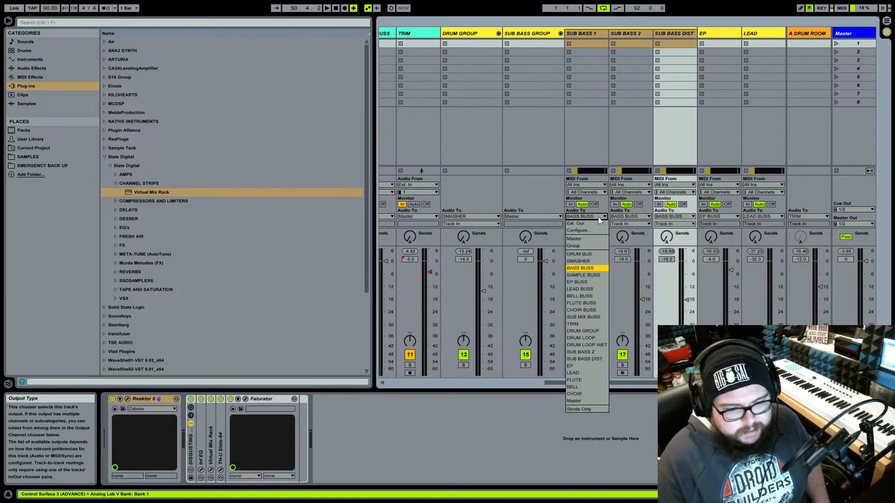
{"action": "left_click", "coordinate": [586, 245]}
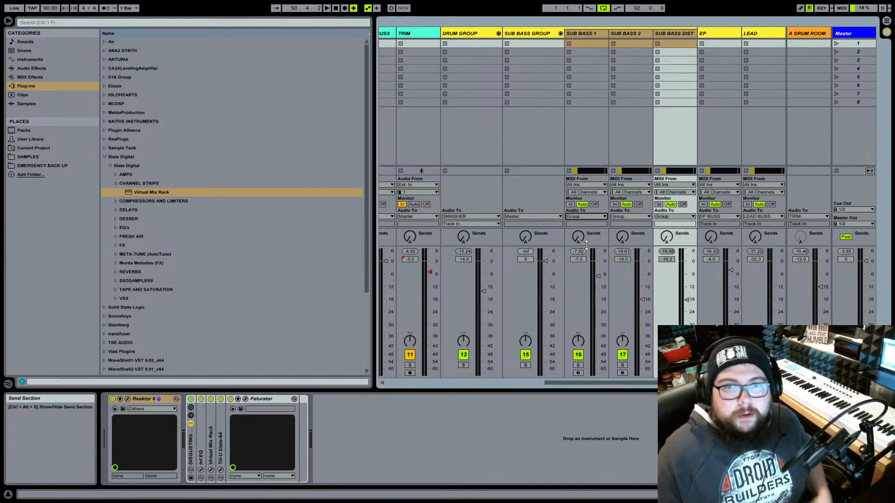
- Route the audio output of SUB BASS GROUP to BASS BUSS
{"action": "left_click", "coordinate": [536, 217]}
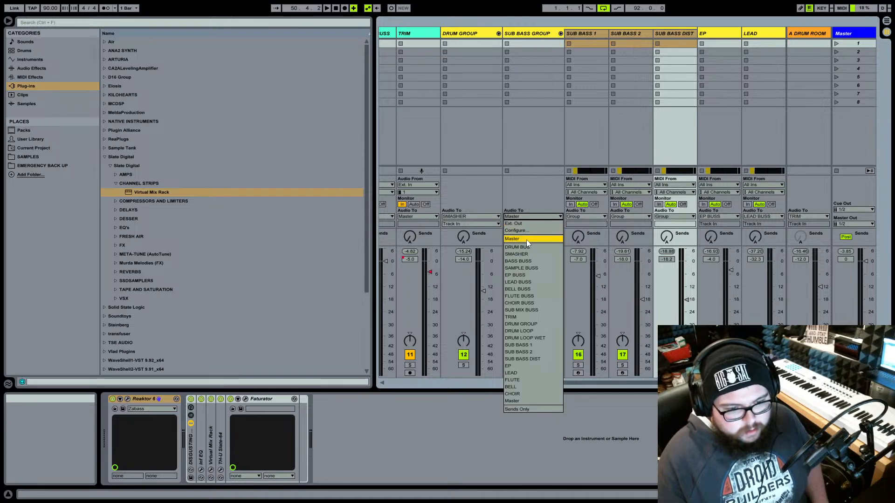
{"action": "left_click", "coordinate": [523, 35]}
{"action": "right_click", "coordinate": [523, 35]}
{"action": "key", "text": "Escape"}
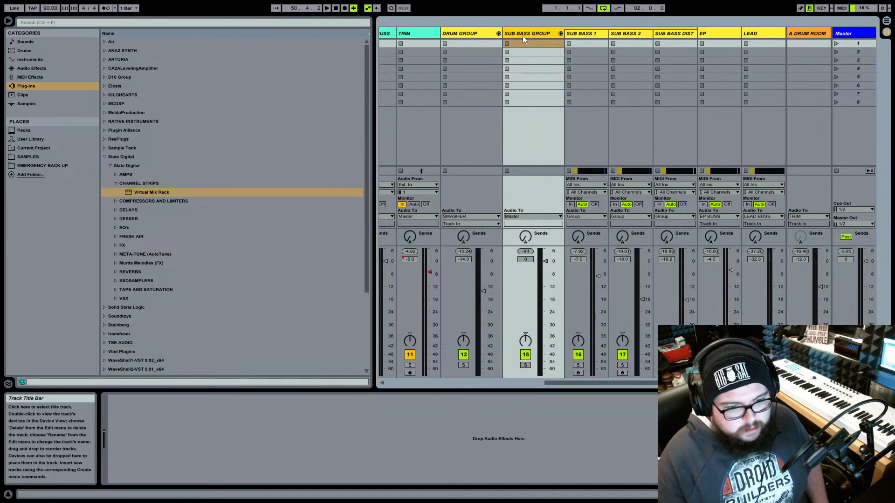
{"action": "left_click", "coordinate": [522, 217]}
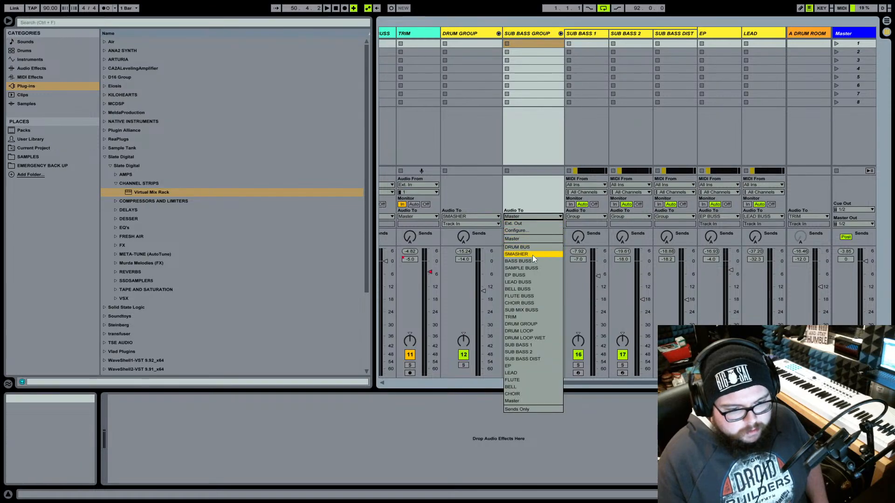
{"action": "left_click", "coordinate": [531, 260]}
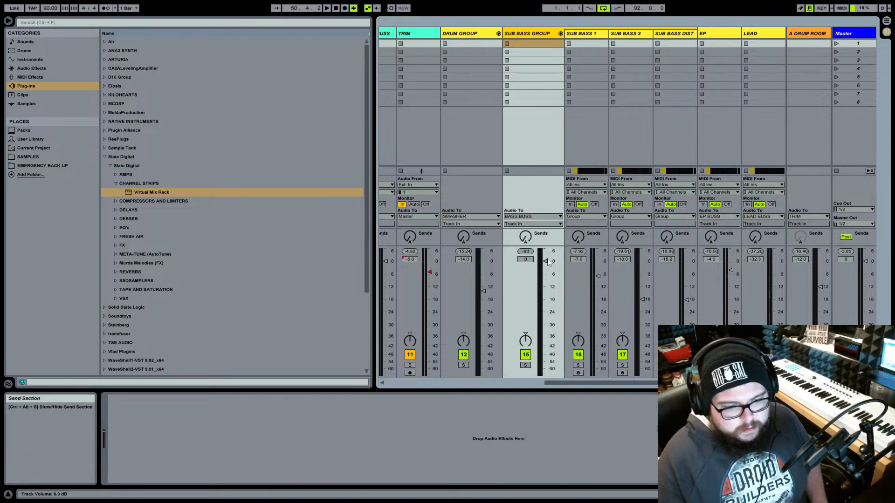
- Set the track volume of SUB BASS GROUP to -14.0 dB
{"action": "left_click_drag", "start_coordinate": [546, 261], "coordinate": [548, 264]}
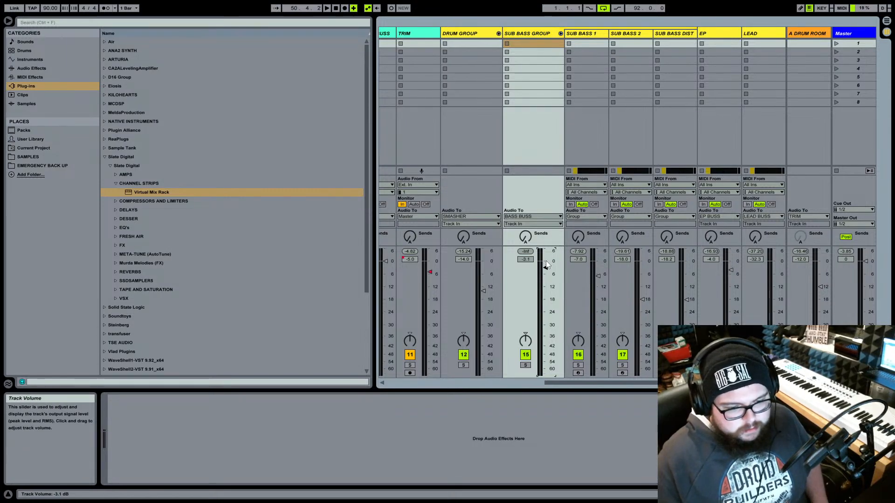
{"action": "scroll", "coordinate": [546, 261], "scroll_direction": "down", "scroll_amount": 5}
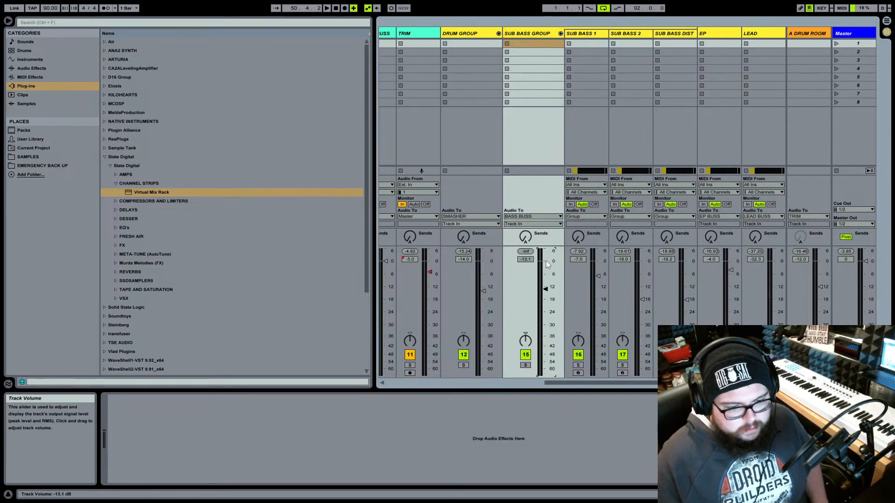
{"action": "key", "text": "Down"}
- Switch on the bass side chain rack on BASS BUSS and unfold its Virtual Mix Rack, BASS SIDE CHAIN compressor and Limiter
{"action": "scroll", "coordinate": [547, 261], "scroll_direction": "left", "scroll_amount": 10}
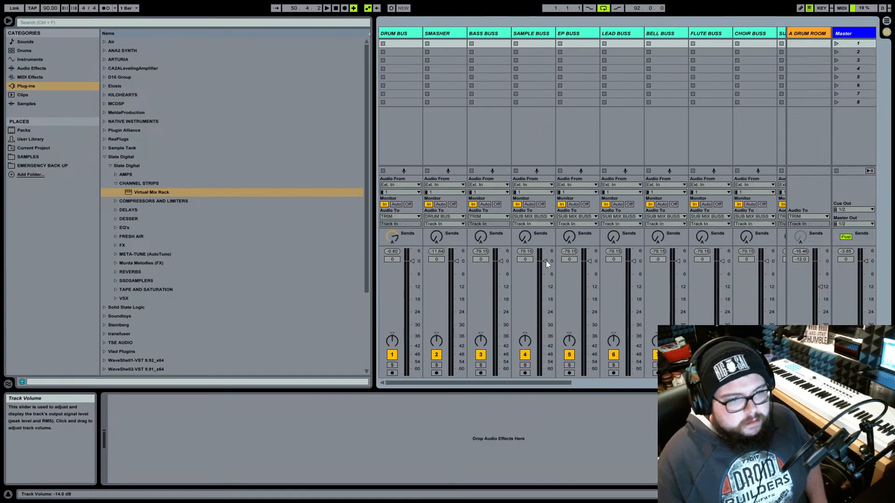
{"action": "left_click", "coordinate": [485, 34]}
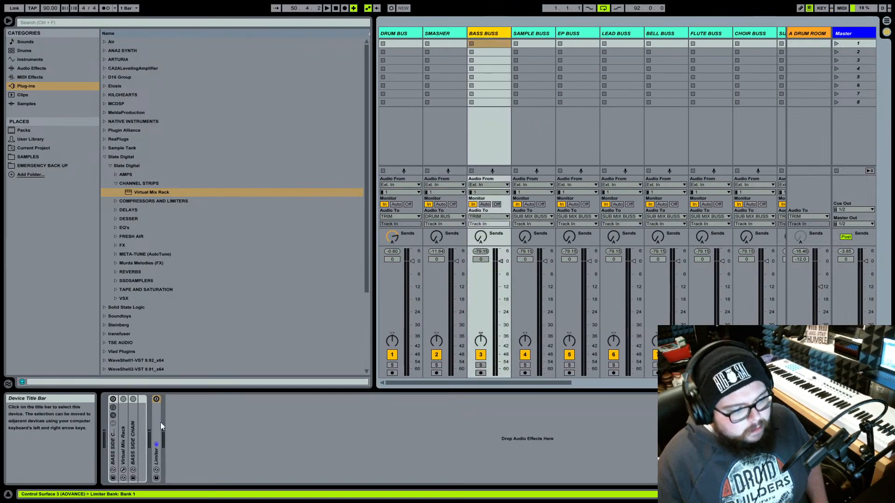
{"action": "double_click", "coordinate": [155, 410]}
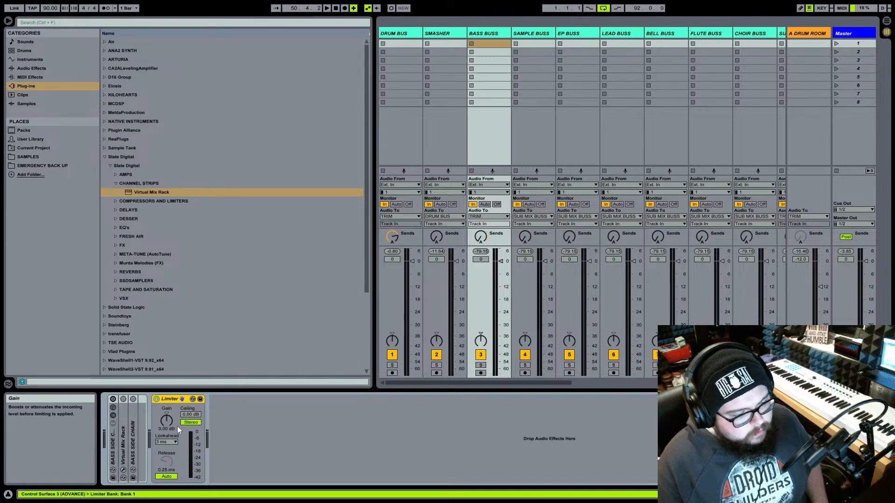
{"action": "left_click", "coordinate": [124, 433]}
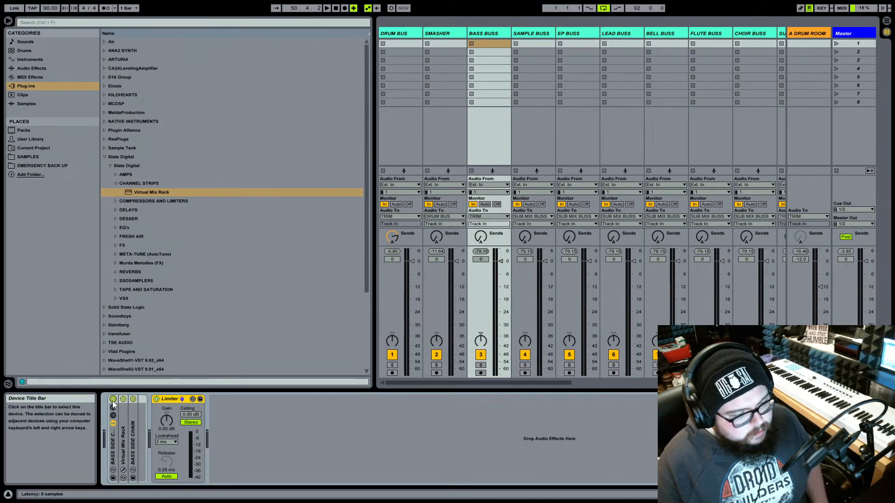
{"action": "double_click", "coordinate": [128, 436]}
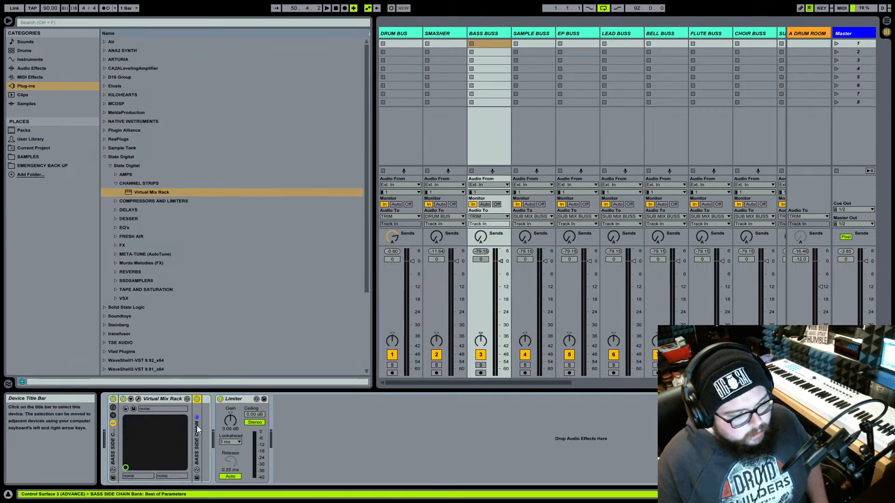
{"action": "double_click", "coordinate": [199, 419]}
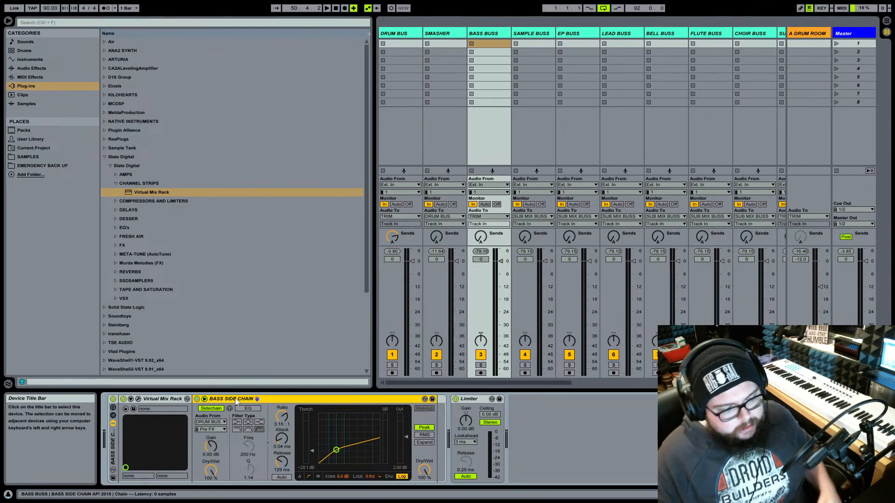
- Set the BASS SIDE CHAIN compressor's sidechain source to DRUM BUS, tapped Pre FX
{"action": "left_click", "coordinate": [221, 422]}
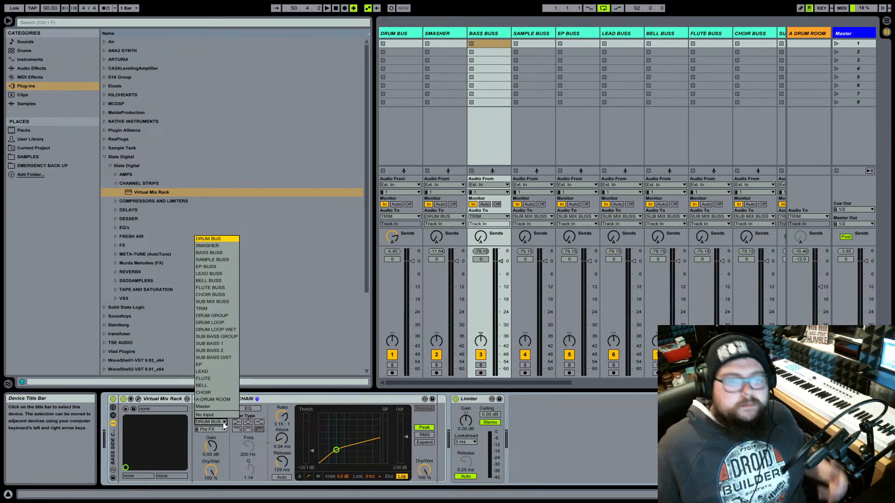
{"action": "left_click", "coordinate": [260, 404]}
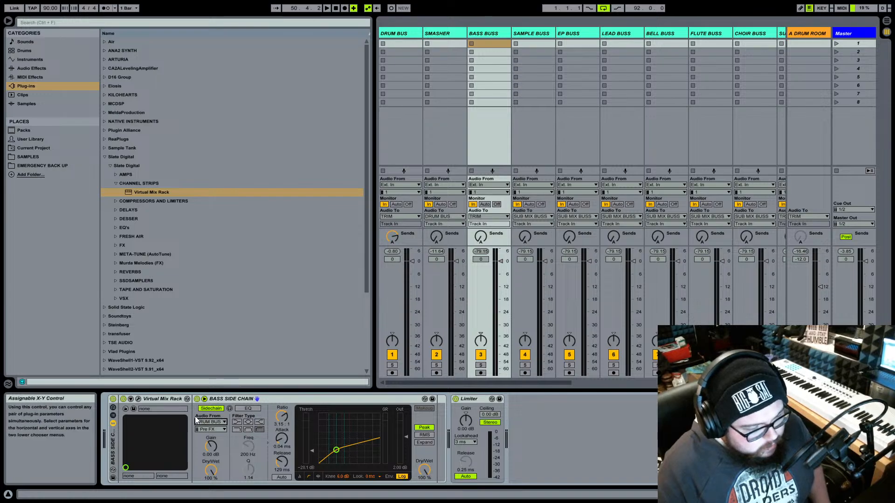
{"action": "left_click", "coordinate": [211, 422]}
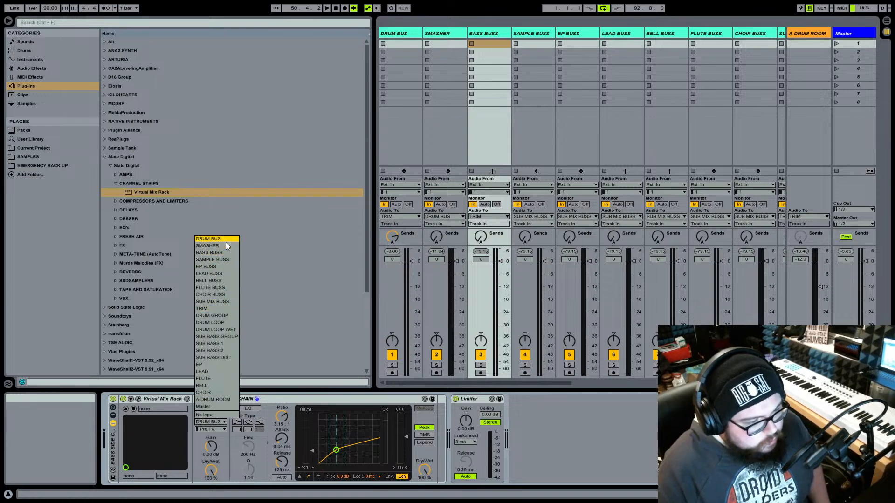
{"action": "left_click", "coordinate": [225, 242]}
{"action": "left_click", "coordinate": [215, 431]}
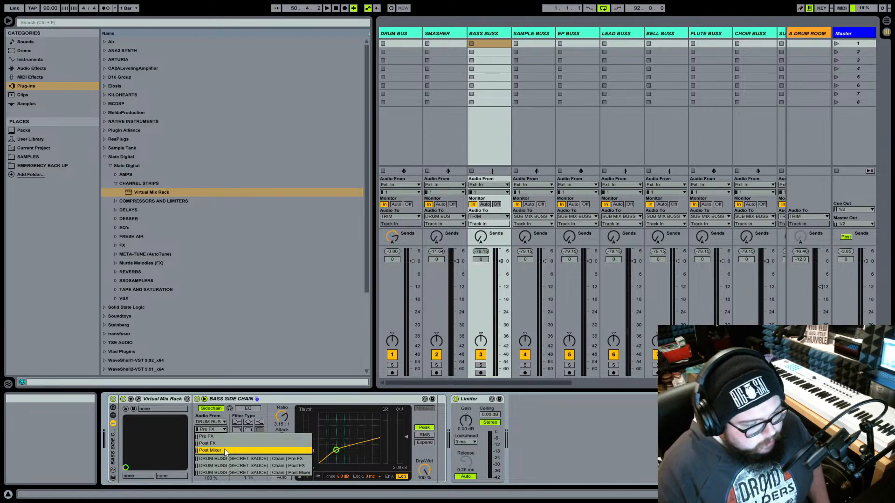
{"action": "left_click", "coordinate": [223, 436]}
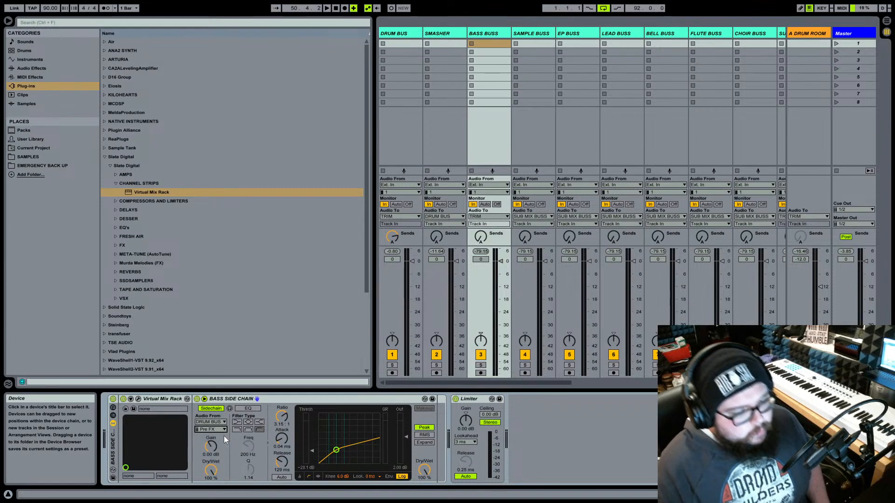
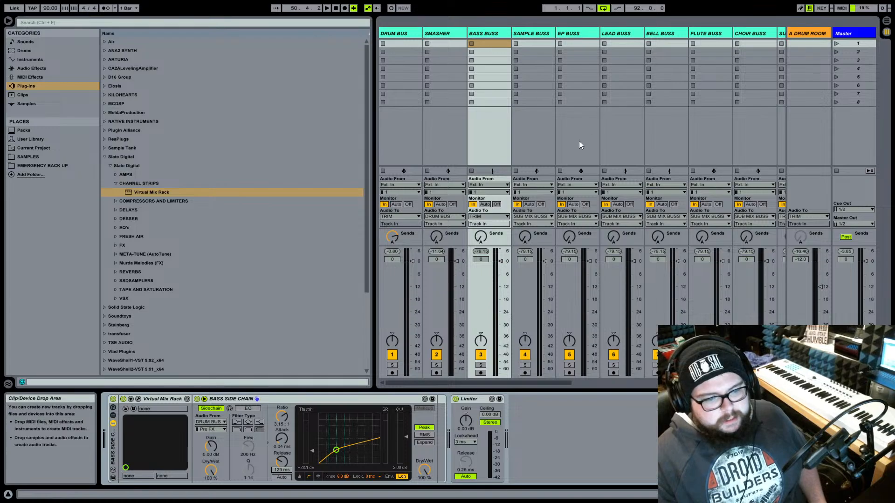
- Fold SUB BASS GROUP in the mixer, select the group and start playback
{"action": "scroll", "coordinate": [579, 141], "scroll_direction": "right", "scroll_amount": 5}
{"action": "scroll", "coordinate": [579, 141], "scroll_direction": "right", "scroll_amount": 1}
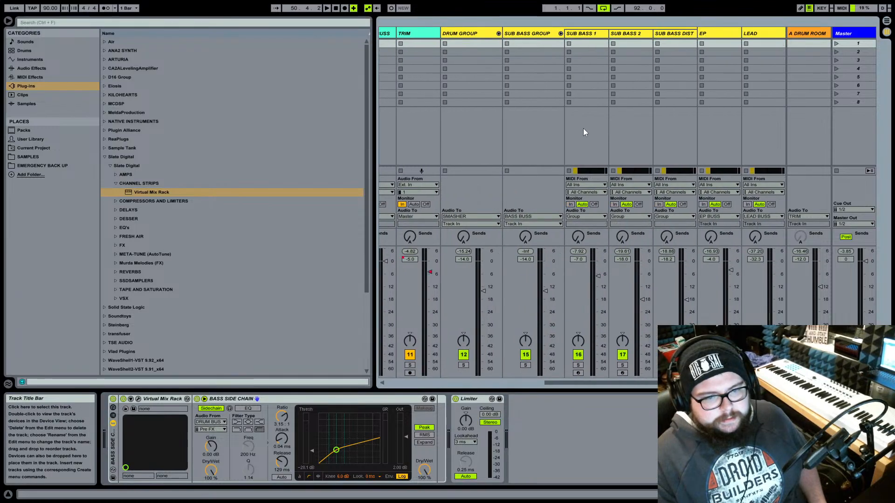
{"action": "left_click", "coordinate": [561, 33]}
{"action": "left_click", "coordinate": [538, 27]}
{"action": "key", "text": "space"}
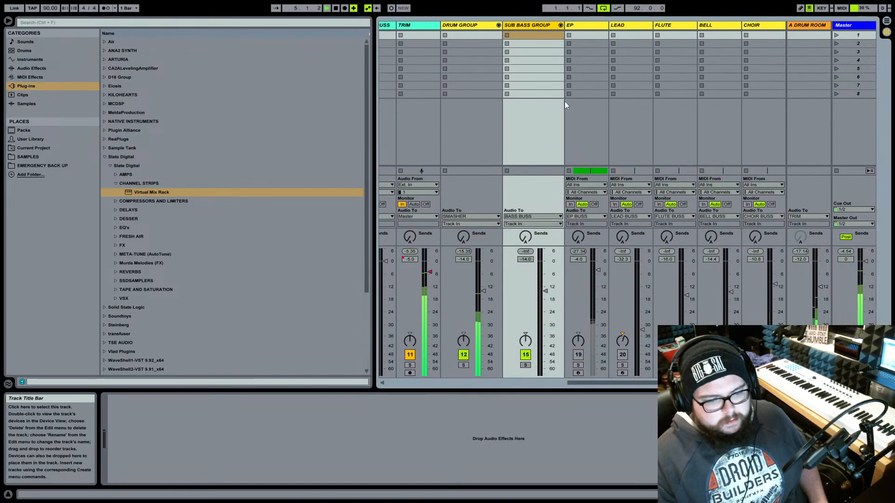
- Set the arrangement loop to 24 bars starting at the VERSE at bar 9, and play it back in the mixer view
{"action": "key", "text": "Tab"}
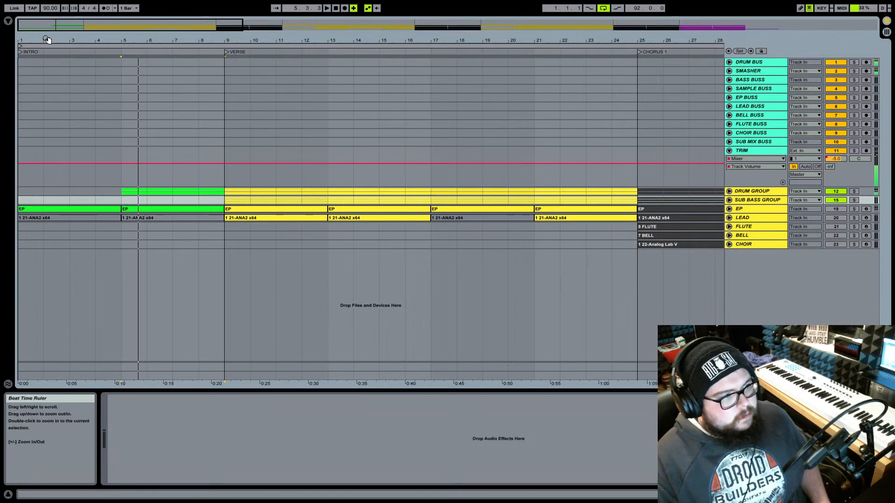
{"action": "key", "text": "space"}
{"action": "left_click_drag", "start_coordinate": [21, 46], "coordinate": [226, 46]}
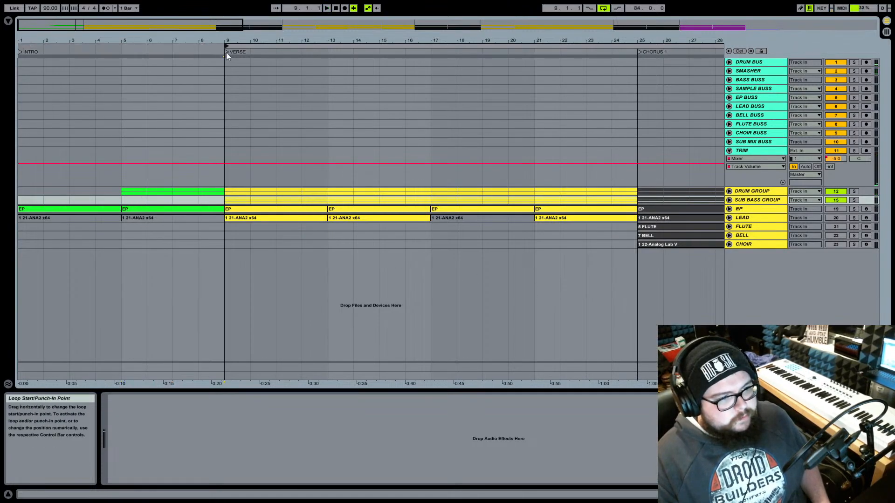
{"action": "left_click_drag", "start_coordinate": [288, 42], "coordinate": [288, 12]}
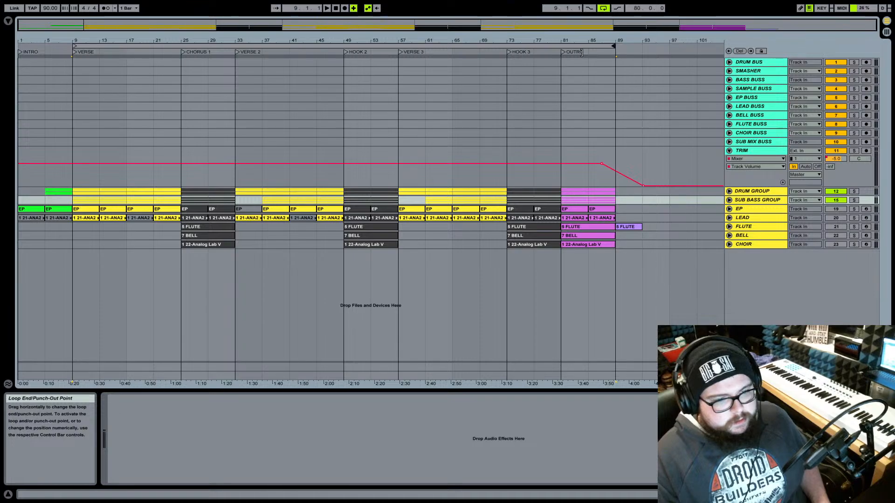
{"action": "left_click_drag", "start_coordinate": [641, 46], "coordinate": [240, 61]}
{"action": "key", "text": "Tab"}
{"action": "key", "text": "space"}
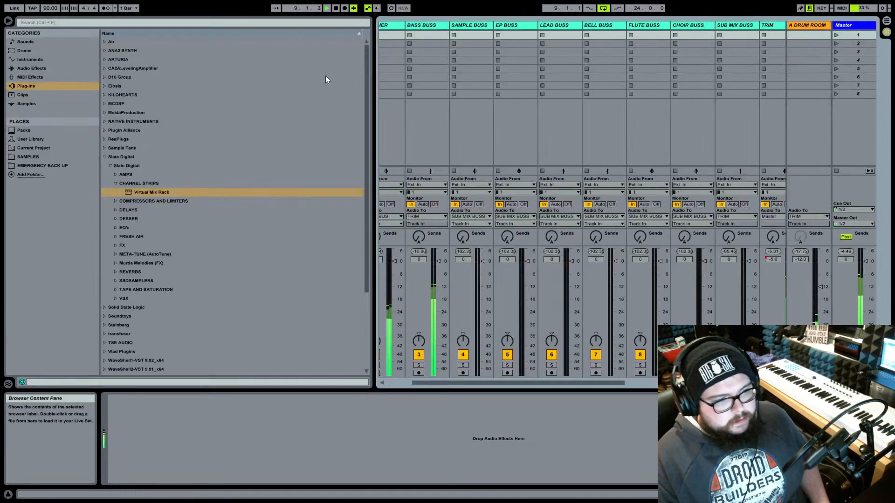
- Raise the track volume of SUB BASS GROUP to -7.8 dB during playback
{"action": "scroll", "coordinate": [559, 234], "scroll_direction": "right", "scroll_amount": 3}
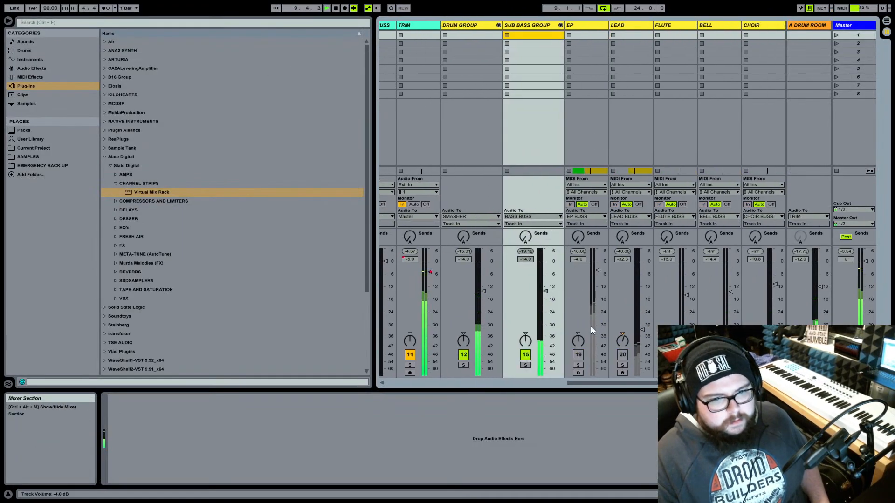
{"action": "left_click_drag", "start_coordinate": [545, 292], "coordinate": [545, 279]}
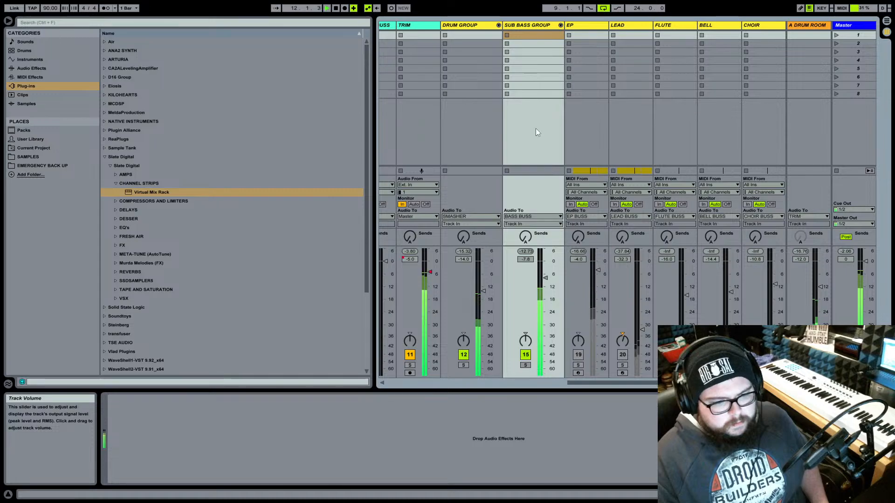
{"action": "left_click", "coordinate": [533, 25]}
- Reset the Trimmer's trim to 0 dB in the BASS BUSS Virtual Mix Rack and close the plug-in window
{"action": "scroll", "coordinate": [534, 23], "scroll_direction": "left", "scroll_amount": 10}
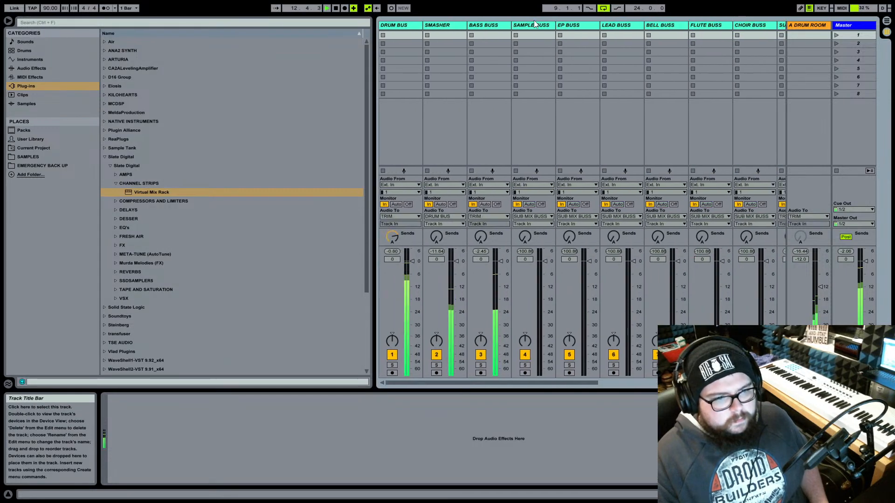
{"action": "left_click", "coordinate": [477, 27]}
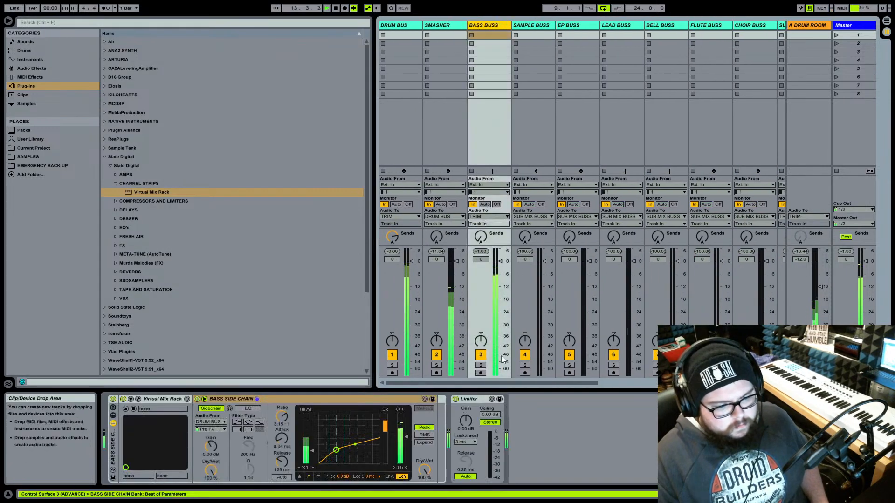
{"action": "left_click", "coordinate": [139, 400]}
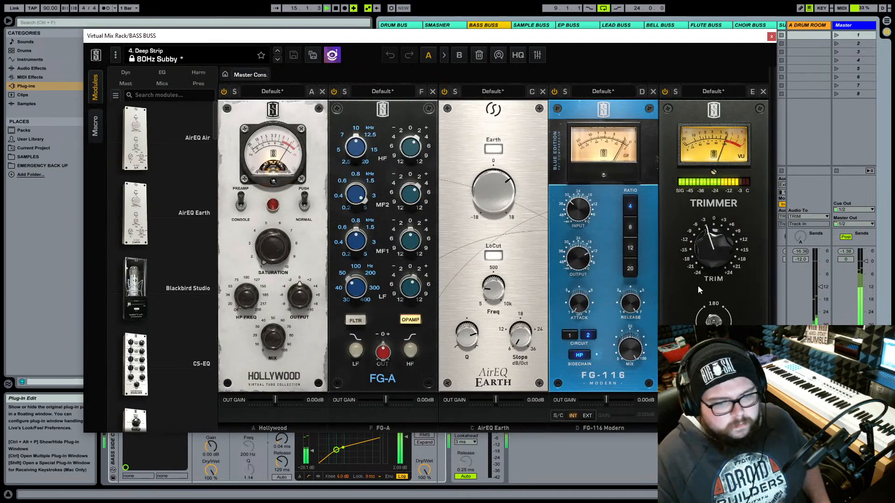
{"action": "double_click", "coordinate": [712, 258]}
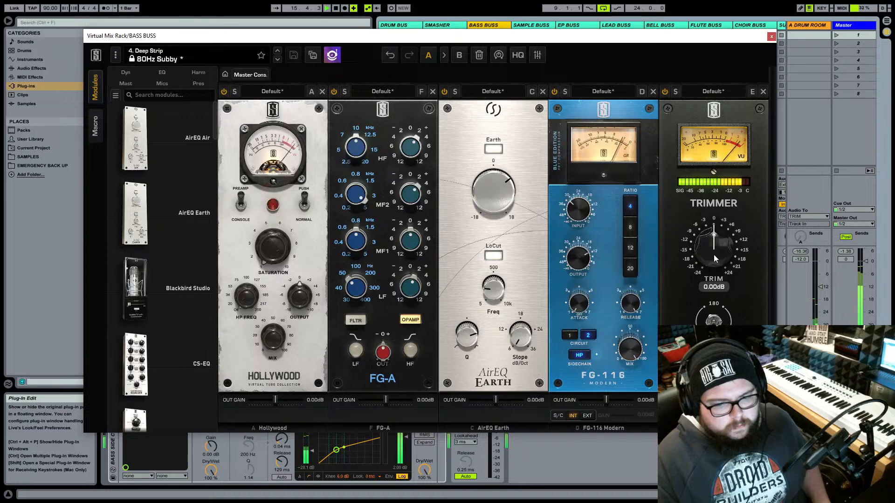
{"action": "left_click", "coordinate": [771, 38]}
- Unfold SUB BASS GROUP and raise SUB BASS 2 to -14.0 dB and SUB BASS DIST to -14.2 dB together
{"action": "scroll", "coordinate": [675, 88], "scroll_direction": "right", "scroll_amount": 6}
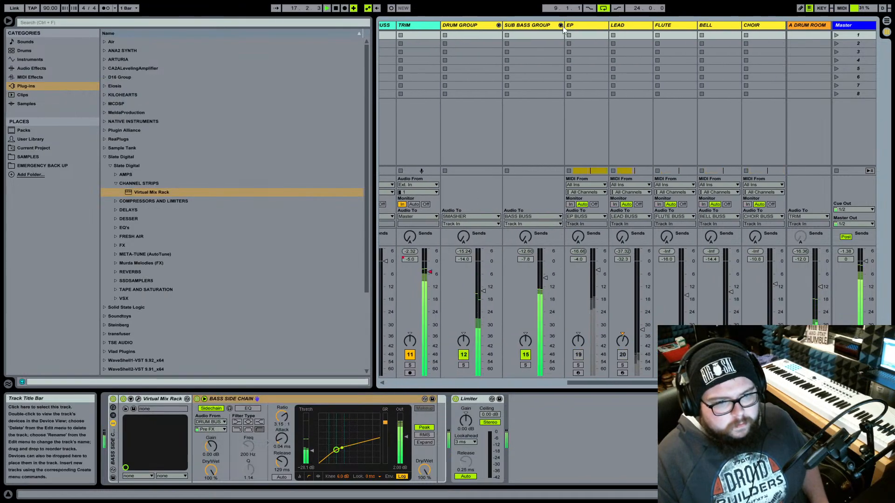
{"action": "left_click", "coordinate": [560, 25]}
{"action": "left_click", "coordinate": [515, 43]}
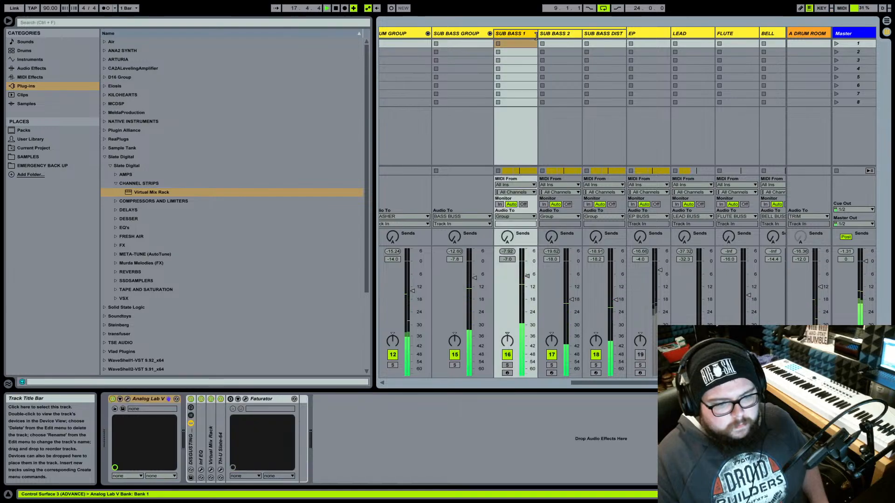
{"action": "left_click", "coordinate": [587, 43]}
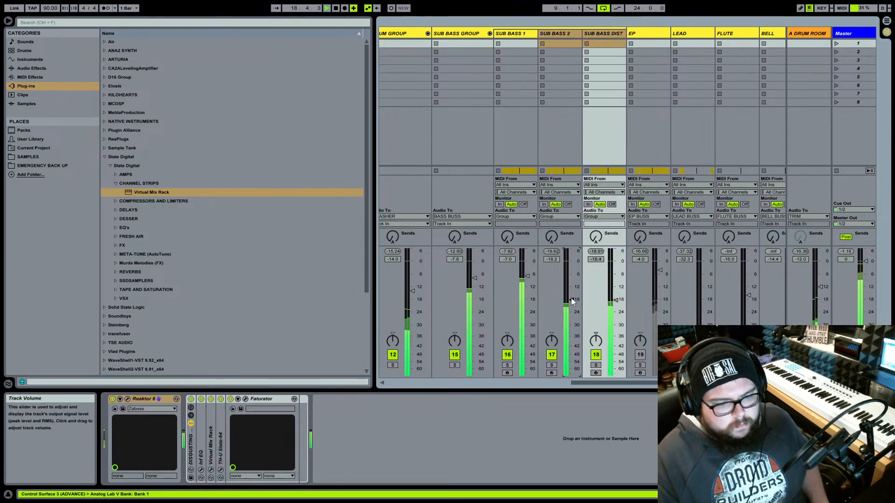
{"action": "scroll", "coordinate": [572, 302], "scroll_direction": "up", "scroll_amount": 4}
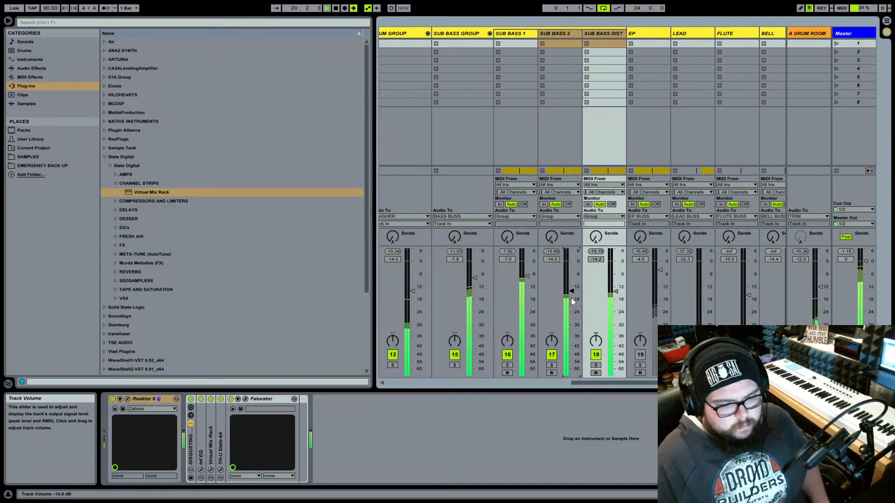
- Copy the Virtual Mix Rack from DRUM GROUP onto SUB BASS GROUP and open the copy's plug-in window
{"action": "left_click", "coordinate": [470, 36]}
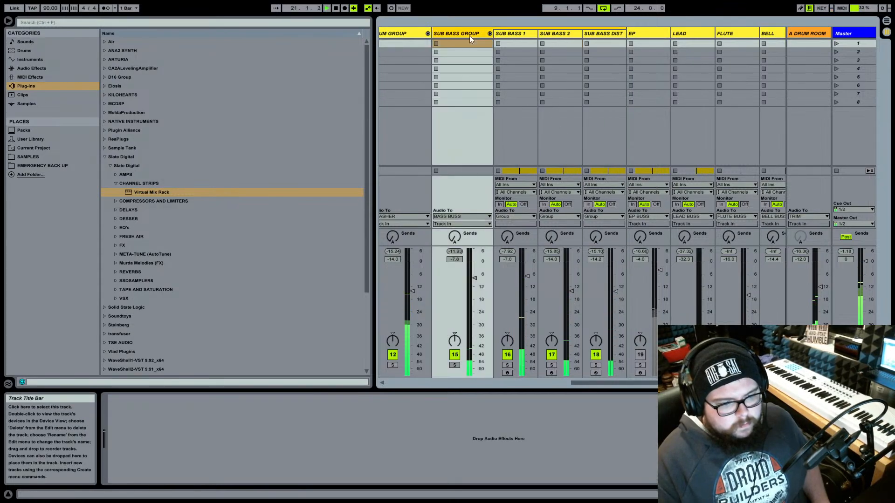
{"action": "scroll", "coordinate": [518, 100], "scroll_direction": "left", "scroll_amount": 3}
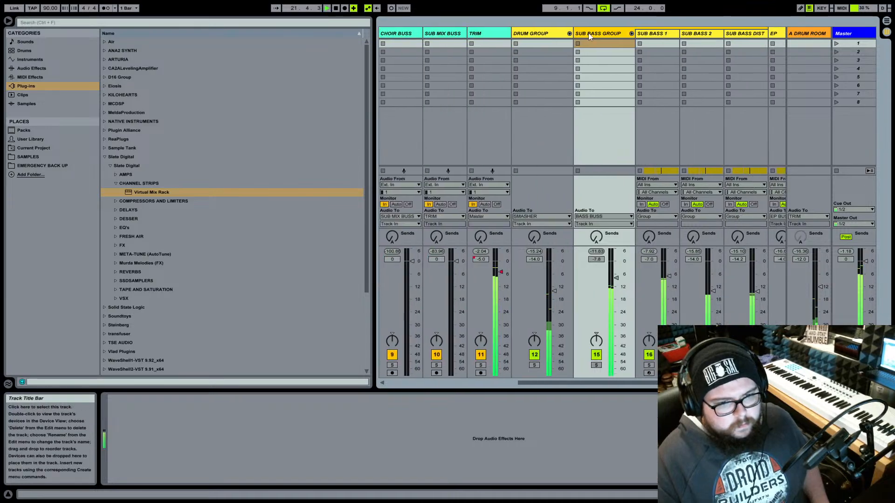
{"action": "left_click", "coordinate": [536, 35]}
{"action": "key", "text": "space"}
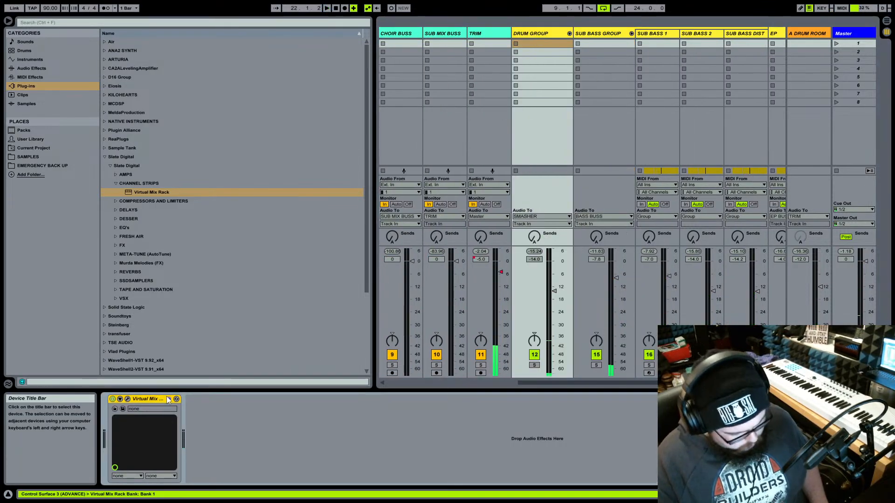
{"action": "key", "text": "Right"}
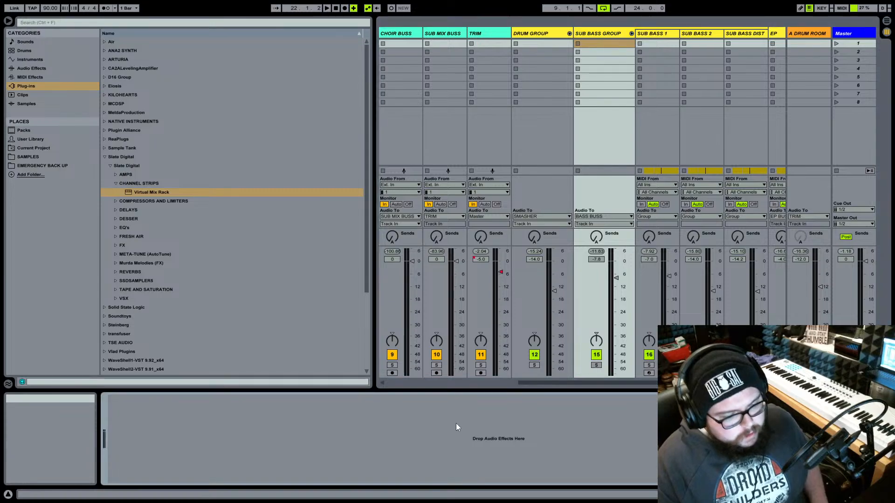
{"action": "key", "text": "ctrl+v"}
{"action": "left_click", "coordinate": [129, 399]}
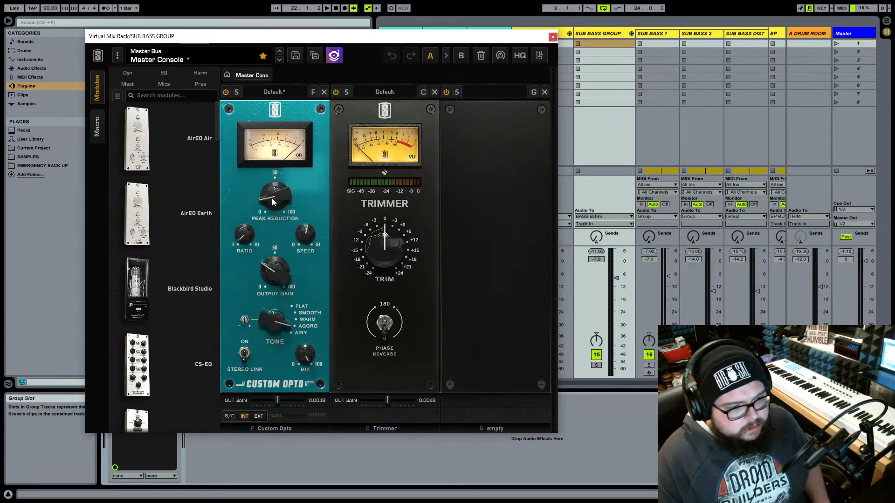
- Audition the sub basses, then set the Custom Opto's tone to Smooth and its output gain to 30
{"action": "key", "text": "space"}
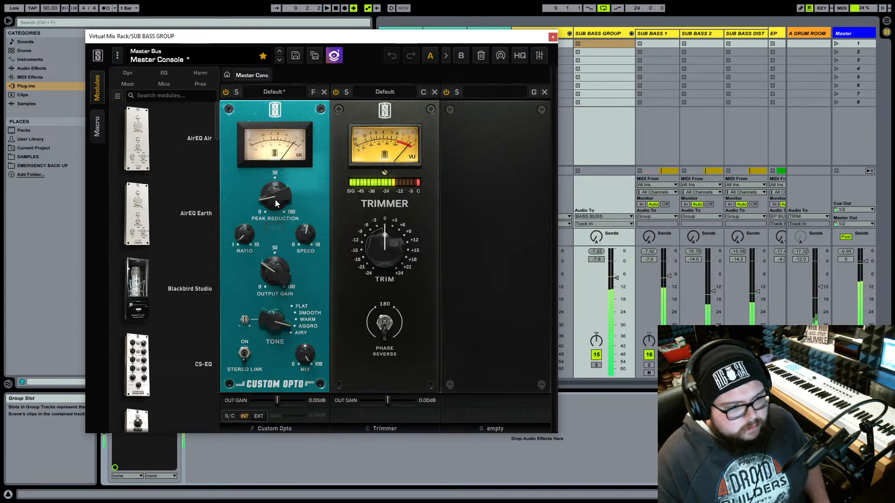
{"action": "left_click", "coordinate": [311, 313]}
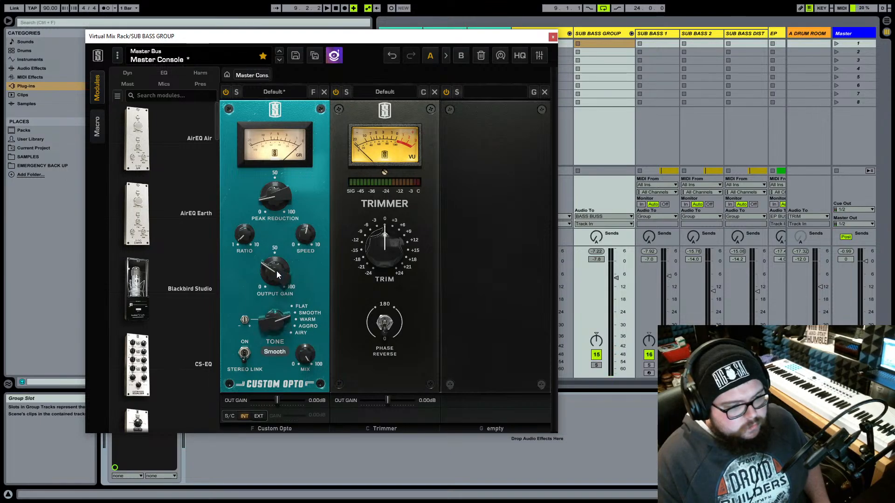
{"action": "mouse_move", "coordinate": [277, 271]}
{"action": "left_click", "coordinate": [281, 302]}
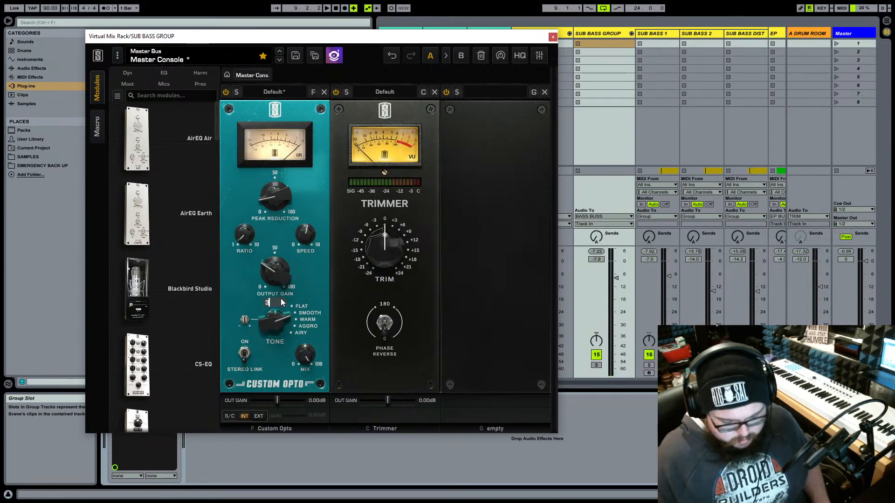
{"action": "type", "text": "30"}
{"action": "key", "text": "Return"}
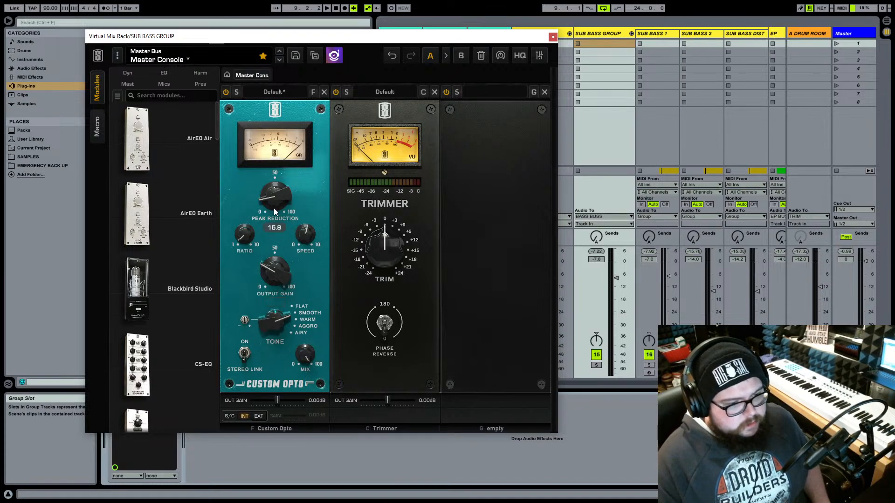
- Set the Trimmer to -3 dB and lower the Custom Opto's peak reduction to about 10.5 while playing the loop
{"action": "mouse_move", "coordinate": [392, 282]}
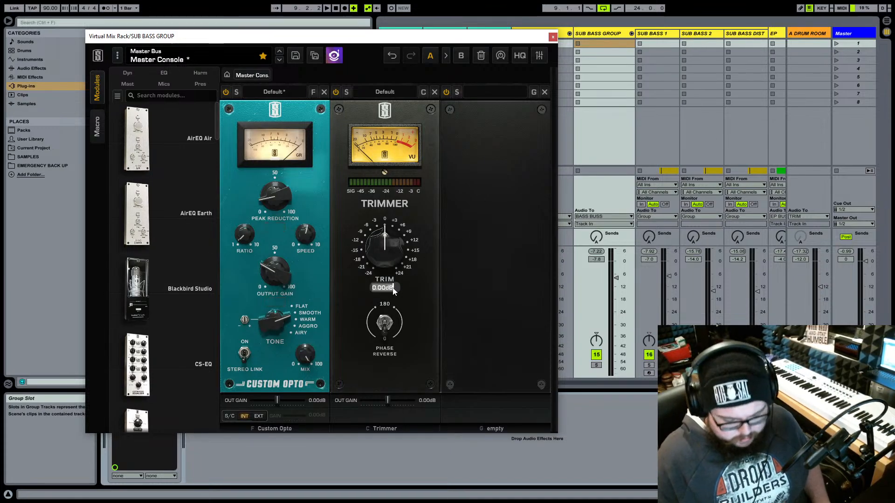
{"action": "left_click", "coordinate": [393, 288]}
{"action": "type", "text": "-3"}
{"action": "key", "text": "Return"}
{"action": "key", "text": "space"}
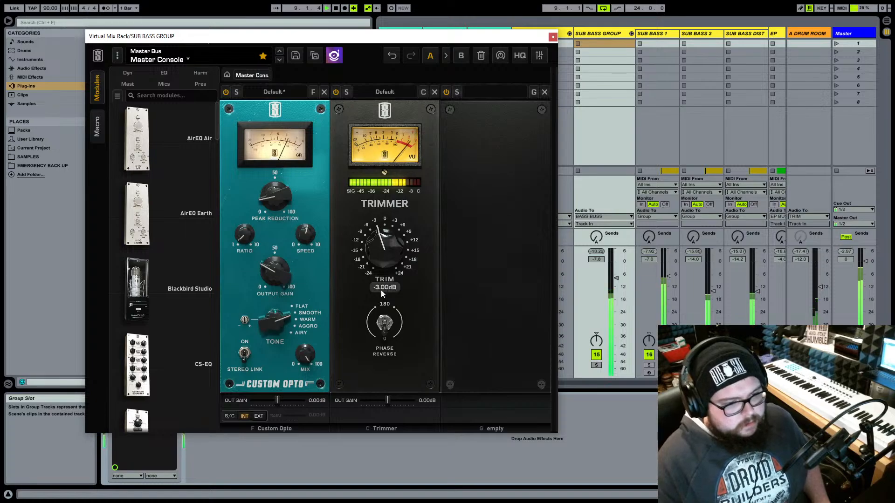
{"action": "left_click_drag", "start_coordinate": [272, 201], "coordinate": [277, 215]}
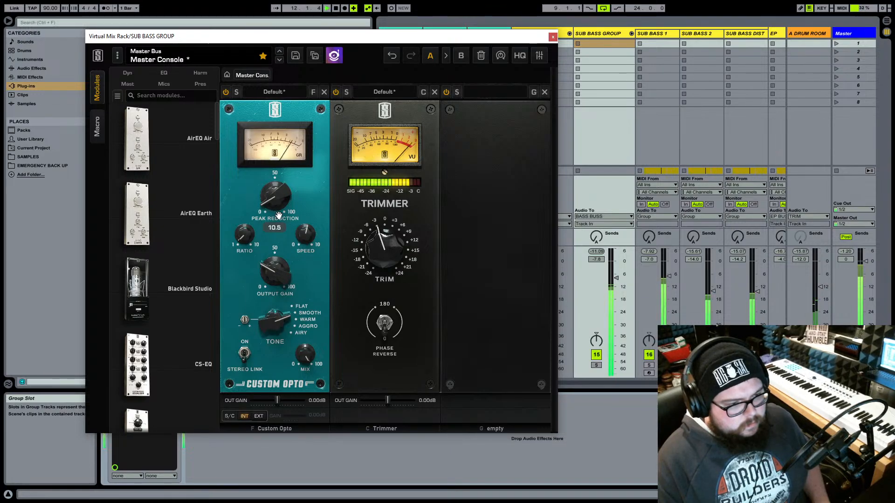
{"action": "left_click", "coordinate": [671, 34]}
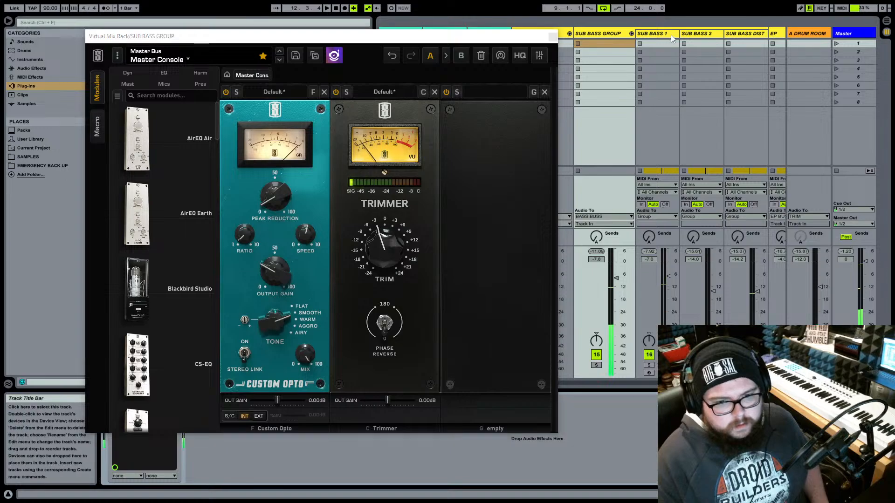
- Lower the sub bass tracks together, bringing SUB BASS 1 to -12.0 dB, SUB BASS 2 to -19.0 dB and SUB BASS DIST to -19.2 dB
{"action": "left_click", "coordinate": [732, 34], "text": "shift"}
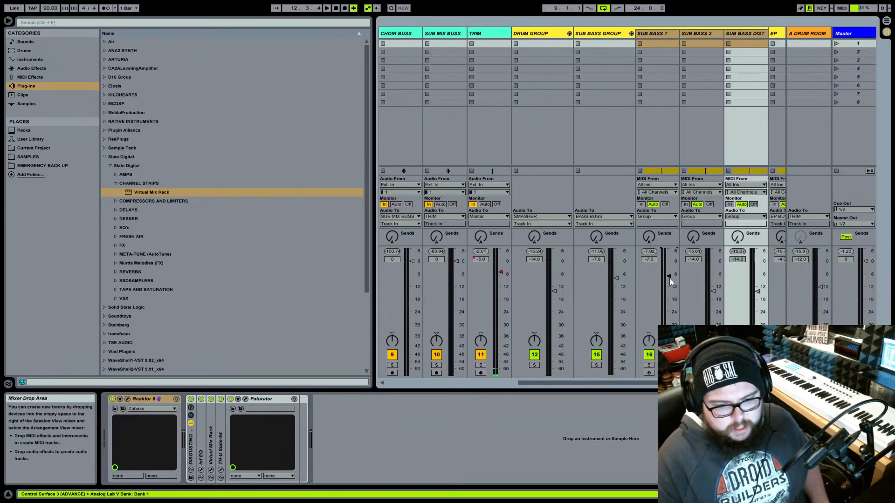
{"action": "left_click_drag", "start_coordinate": [669, 278], "coordinate": [670, 289]}
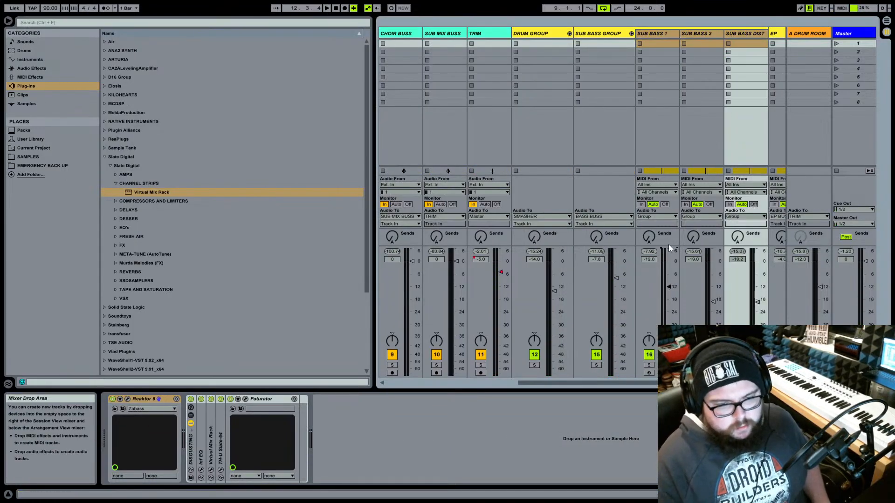
- While the loop plays, reset the SUB BASS GROUP rack's Trimmer to 0 dB and set the Custom Opto's peak reduction to 13.0
{"action": "left_click", "coordinate": [599, 34]}
{"action": "key", "text": "space"}
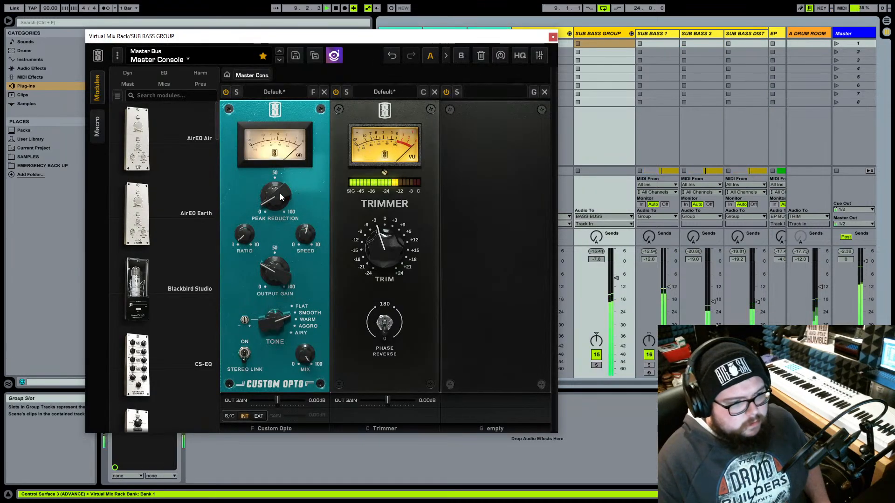
{"action": "double_click", "coordinate": [398, 242]}
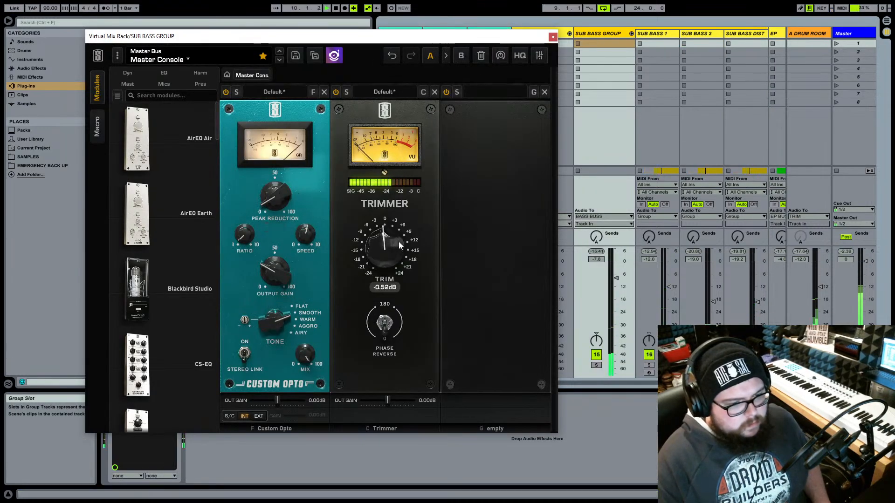
{"action": "left_click_drag", "start_coordinate": [282, 201], "coordinate": [285, 200]}
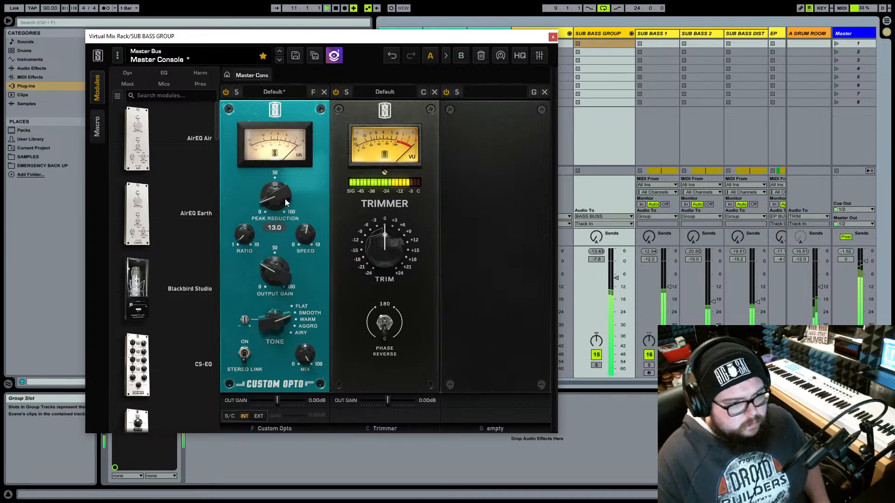
- Lower SUB BASS 2 to -20.0 dB and SUB BASS DIST to -20.2 dB together
{"action": "left_click", "coordinate": [690, 36]}
{"action": "left_click", "coordinate": [739, 38]}
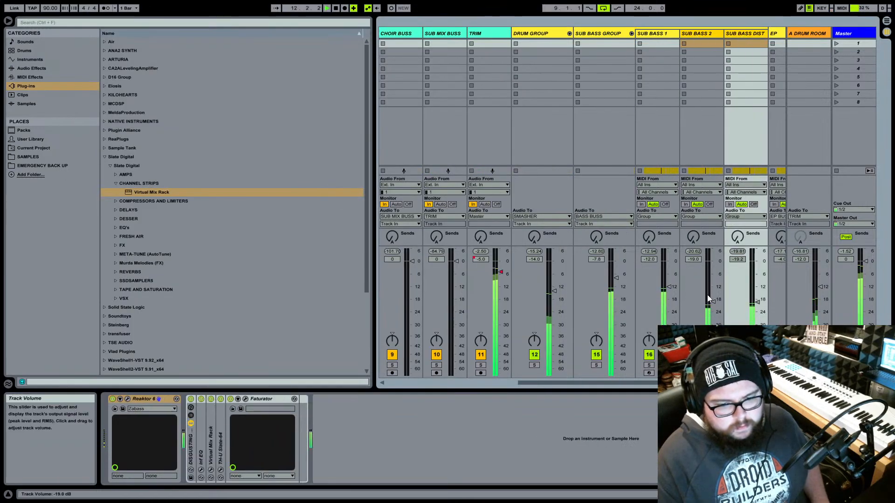
{"action": "left_click_drag", "start_coordinate": [712, 306], "coordinate": [713, 309]}
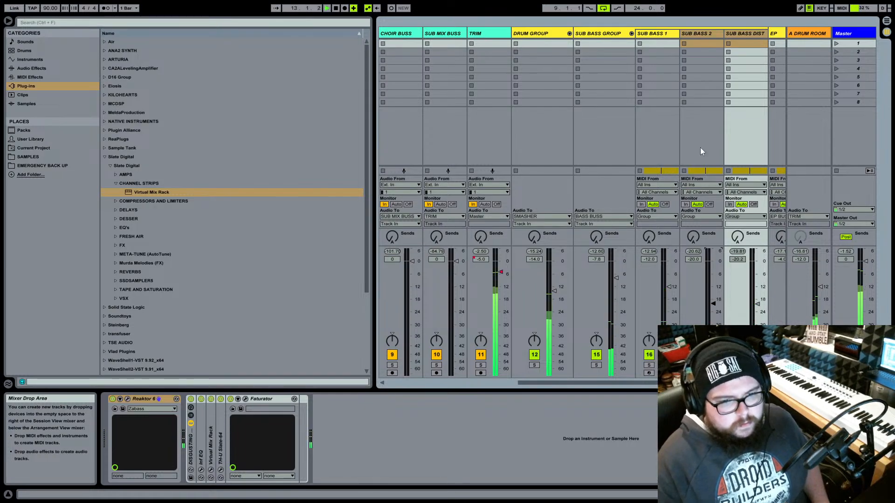
- Set the Custom Opto's tone on SUB BASS GROUP to Aggro during playback and close the plug-in window
{"action": "left_click", "coordinate": [599, 37]}
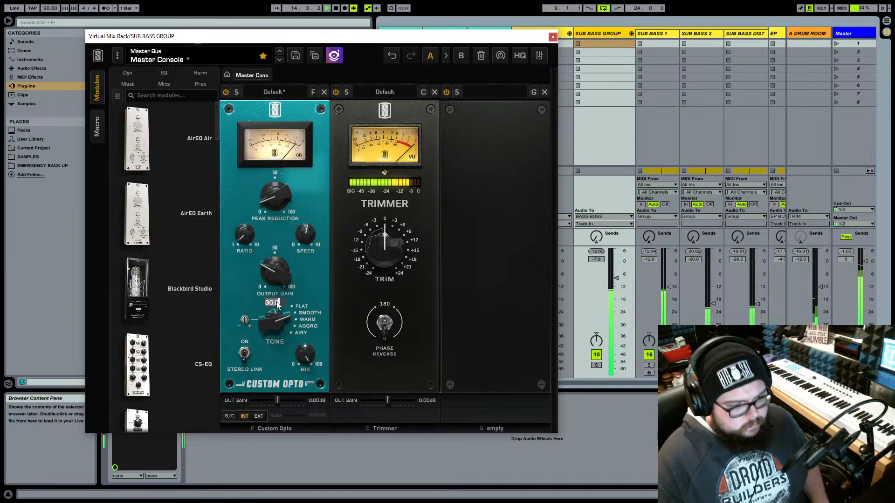
{"action": "mouse_move", "coordinate": [278, 305]}
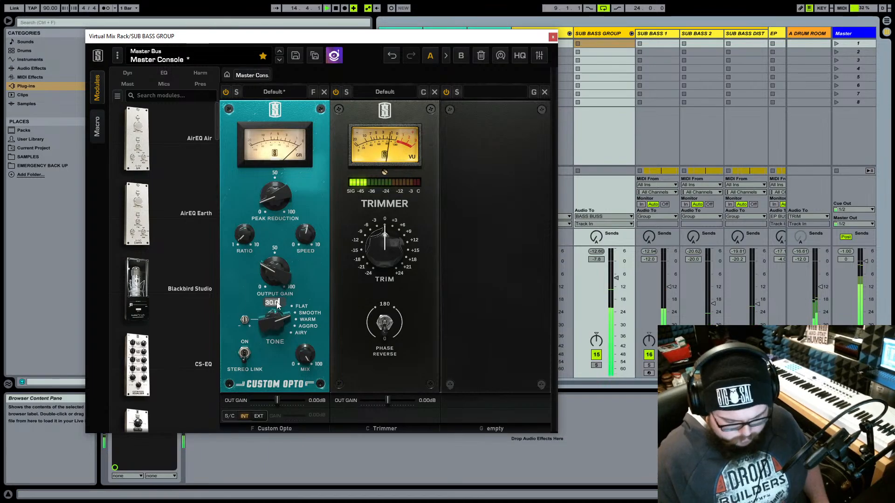
{"action": "left_click", "coordinate": [312, 329]}
{"action": "mouse_move", "coordinate": [246, 322]}
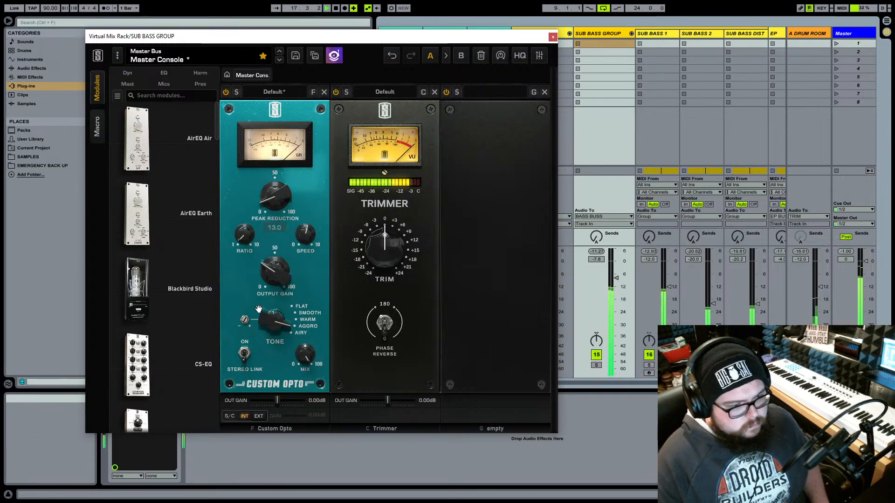
{"action": "left_click_drag", "start_coordinate": [246, 320], "coordinate": [259, 273]}
{"action": "mouse_move", "coordinate": [261, 270]}
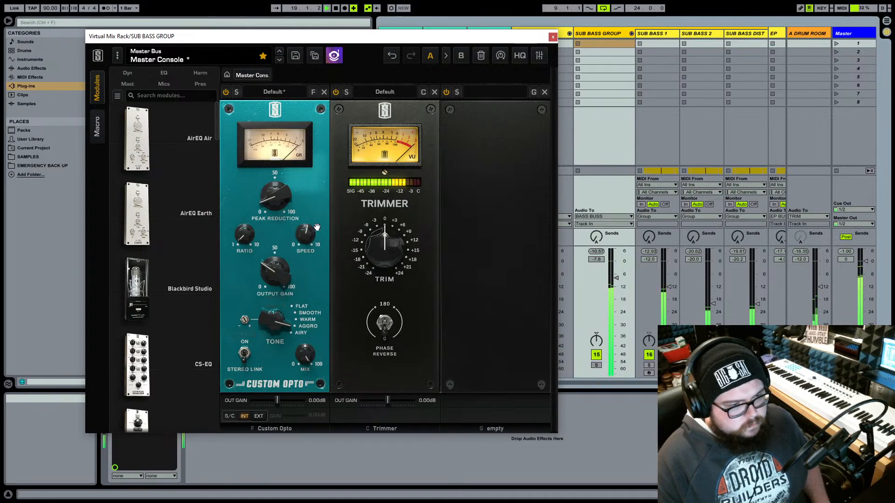
{"action": "left_click", "coordinate": [553, 38]}
- Audition longer release times on BASS BUSS's BASS SIDE CHAIN compressor, then set the release to 127 ms
{"action": "scroll", "coordinate": [553, 39], "scroll_direction": "left", "scroll_amount": 10}
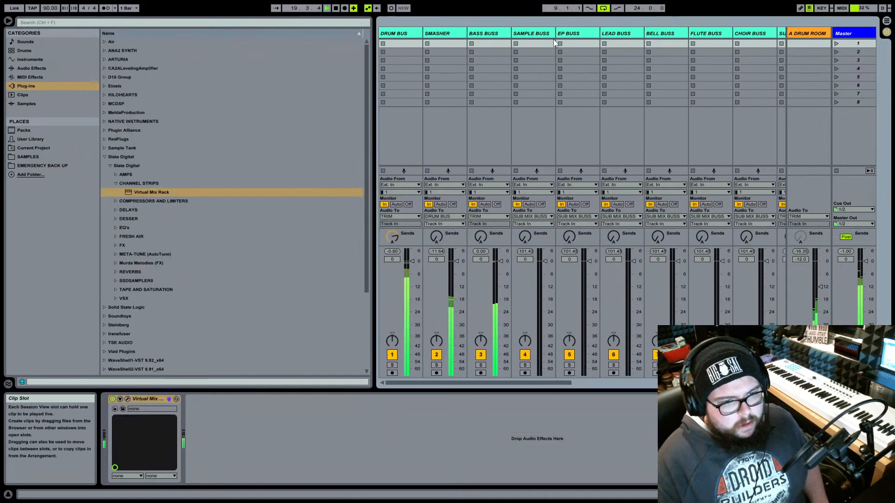
{"action": "left_click", "coordinate": [487, 33]}
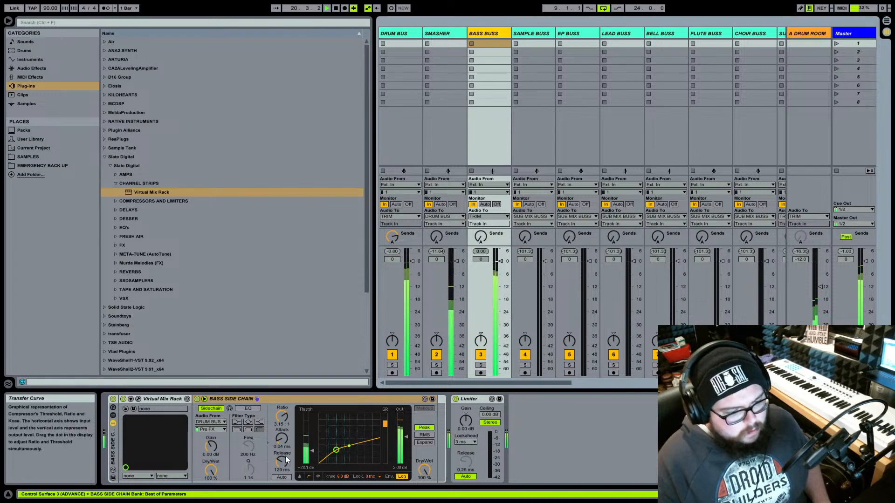
{"action": "key", "text": "space"}
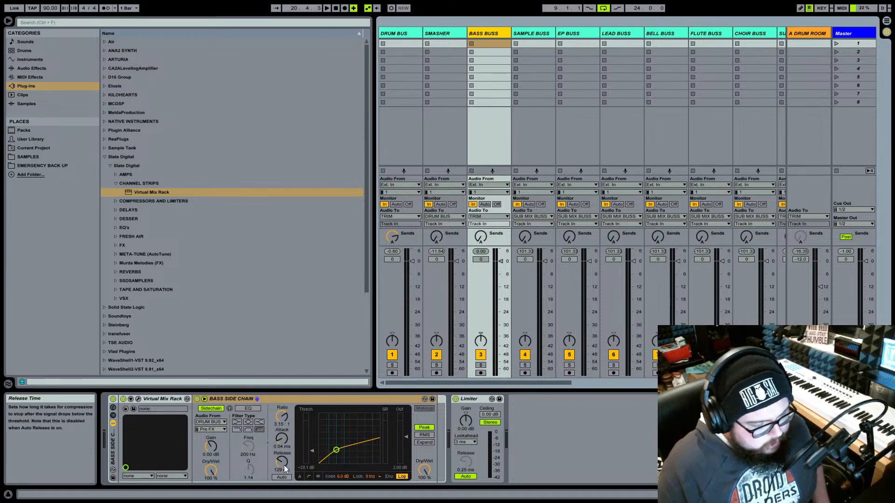
{"action": "key", "text": "space"}
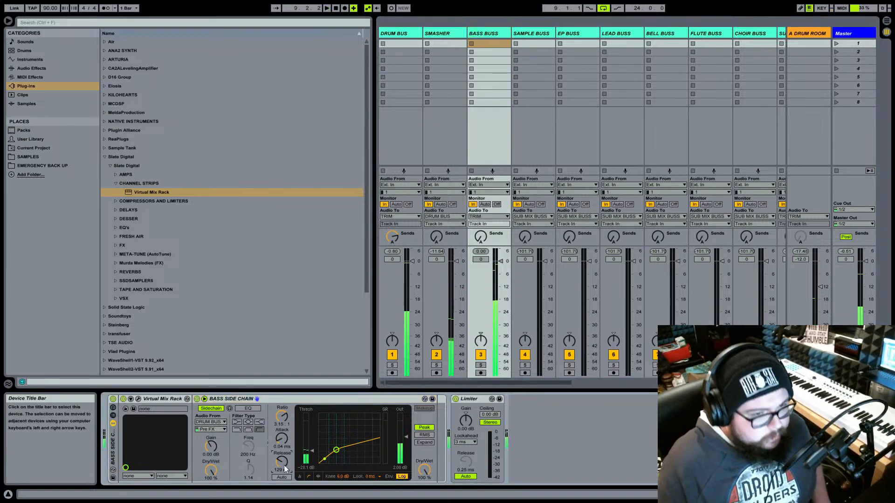
{"action": "key", "text": "space"}
{"action": "left_click_drag", "start_coordinate": [285, 467], "coordinate": [282, 457]}
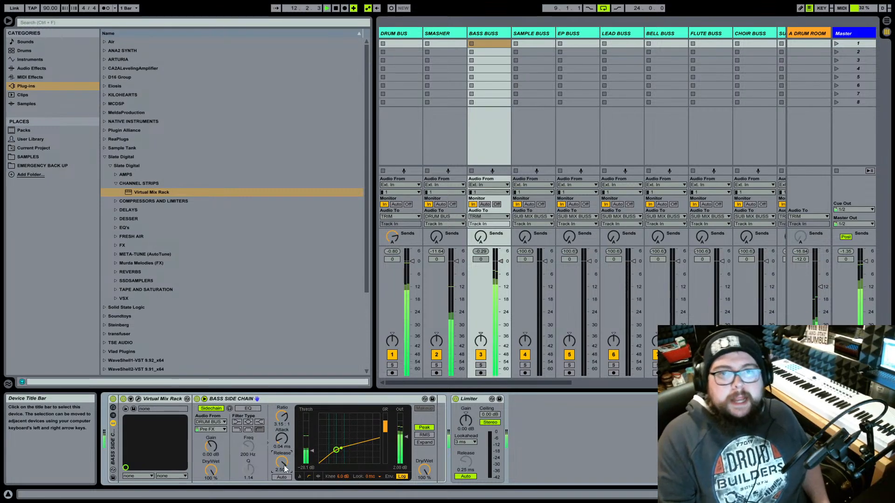
{"action": "left_click_drag", "start_coordinate": [284, 465], "coordinate": [283, 471]}
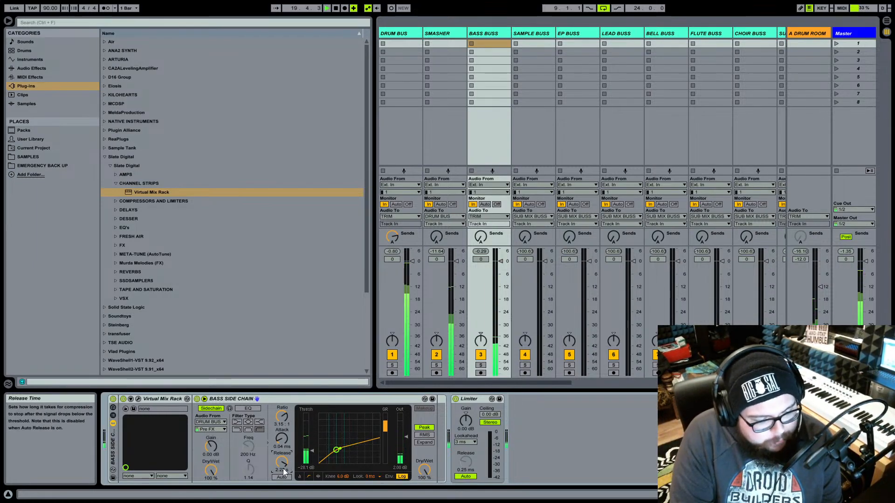
{"action": "mouse_move", "coordinate": [281, 462]}
{"action": "left_mouse_down"}
{"action": "mouse_move", "coordinate": [281, 494]}
{"action": "mouse_move", "coordinate": [283, 469]}
{"action": "left_mouse_up"}
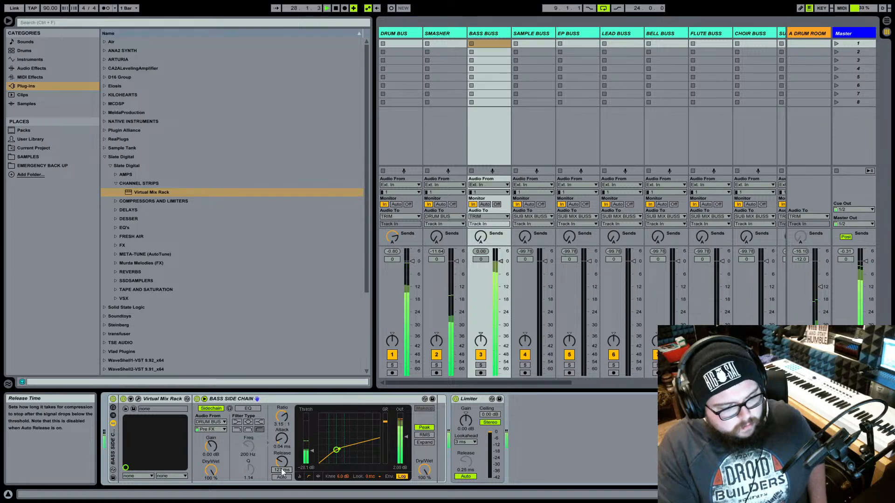
- Set the Trimmer in BASS BUSS's Virtual Mix Rack to -3 dB, check the levels and close the rack window
{"action": "left_click", "coordinate": [138, 399]}
{"action": "mouse_move", "coordinate": [722, 256]}
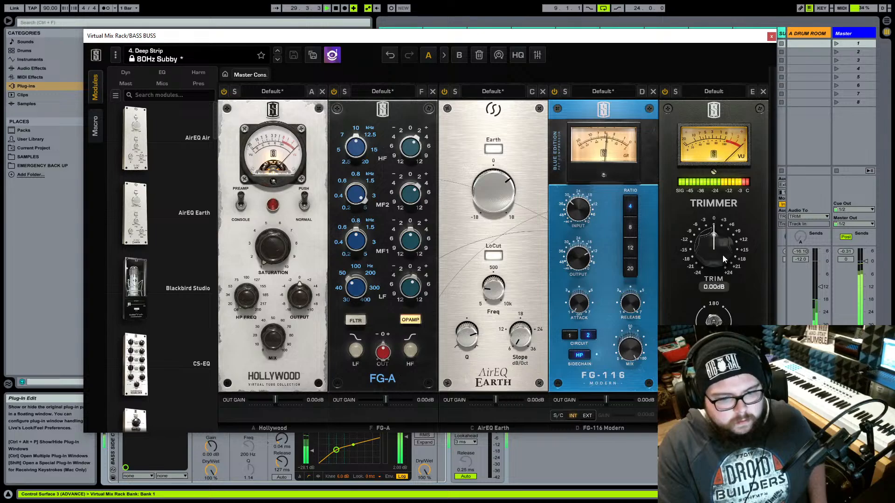
{"action": "left_click", "coordinate": [716, 290]}
{"action": "type", "text": "-3"}
{"action": "key", "text": "Return"}
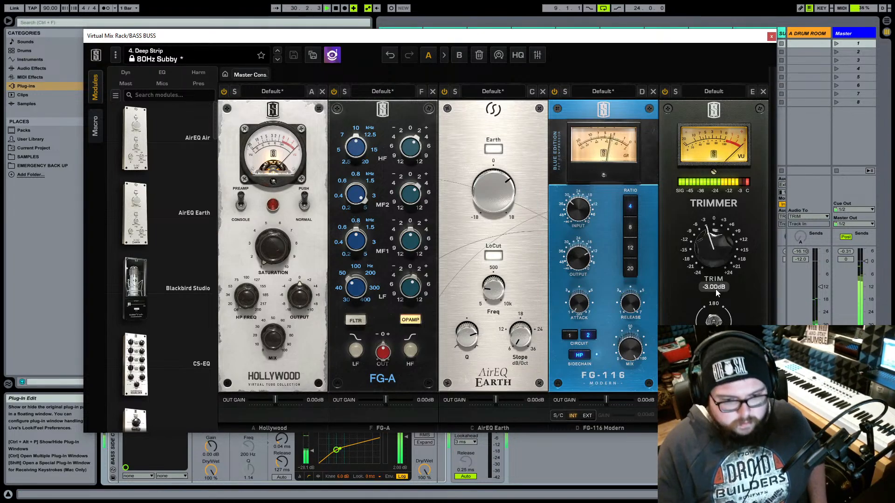
{"action": "mouse_move", "coordinate": [717, 242]}
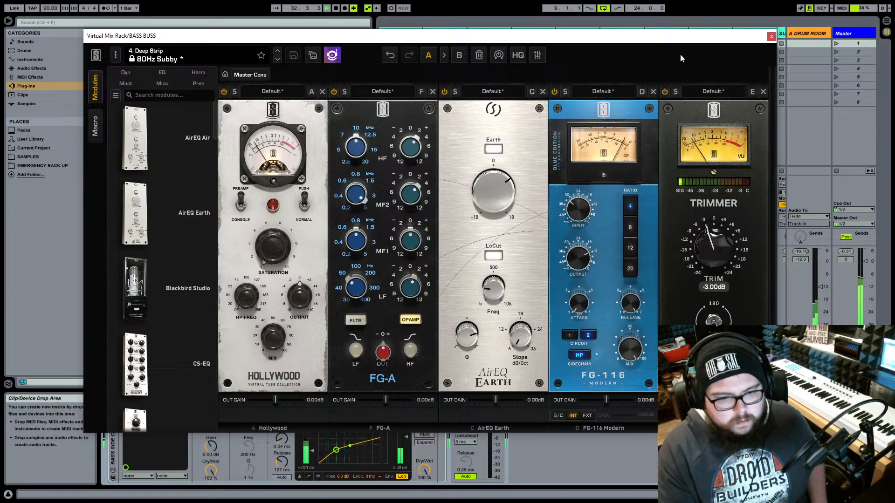
{"action": "left_click_drag", "start_coordinate": [690, 42], "coordinate": [478, 38]}
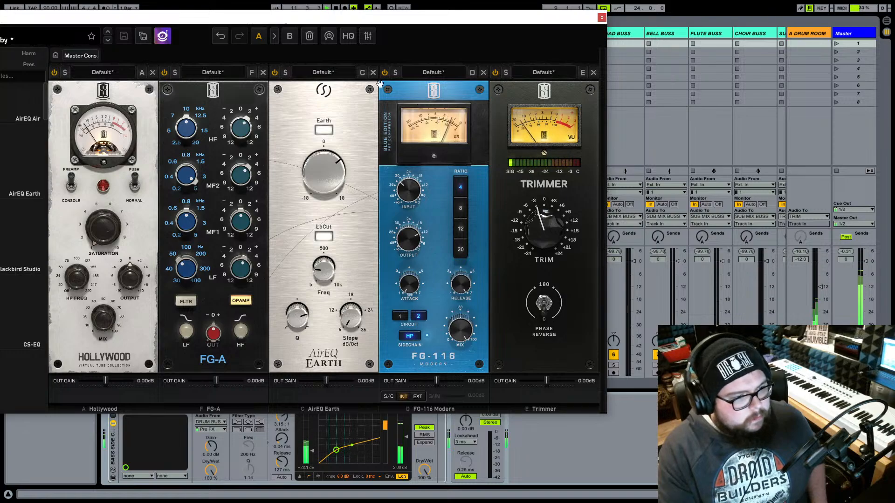
{"action": "left_click_drag", "start_coordinate": [198, 19], "coordinate": [250, 19]}
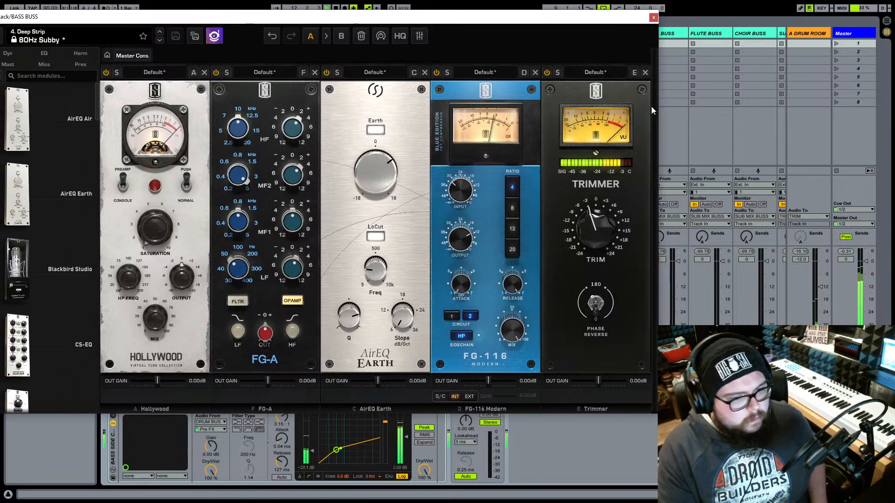
{"action": "left_click", "coordinate": [654, 18]}
- Activate and open Faturator on SUB BASS 1, then fine-tune its mix amount while playing the loop
{"action": "scroll", "coordinate": [507, 312], "scroll_direction": "right", "scroll_amount": 8}
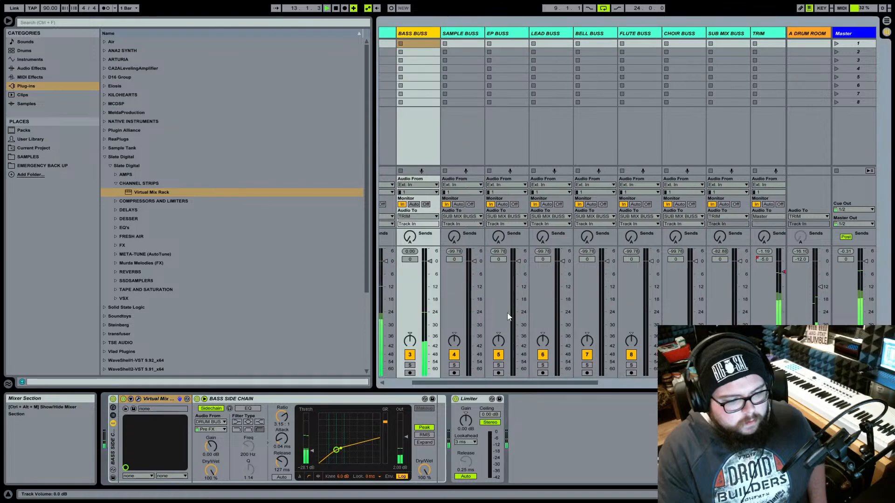
{"action": "left_click", "coordinate": [669, 33]}
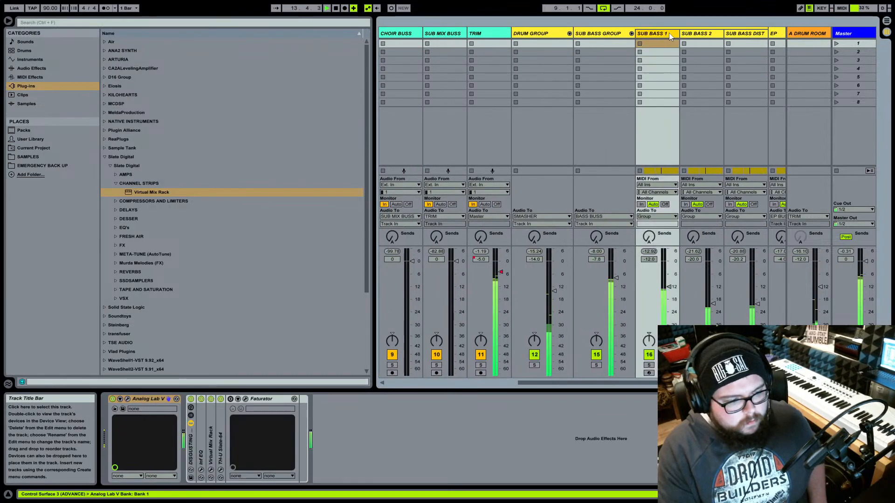
{"action": "left_click", "coordinate": [703, 33]}
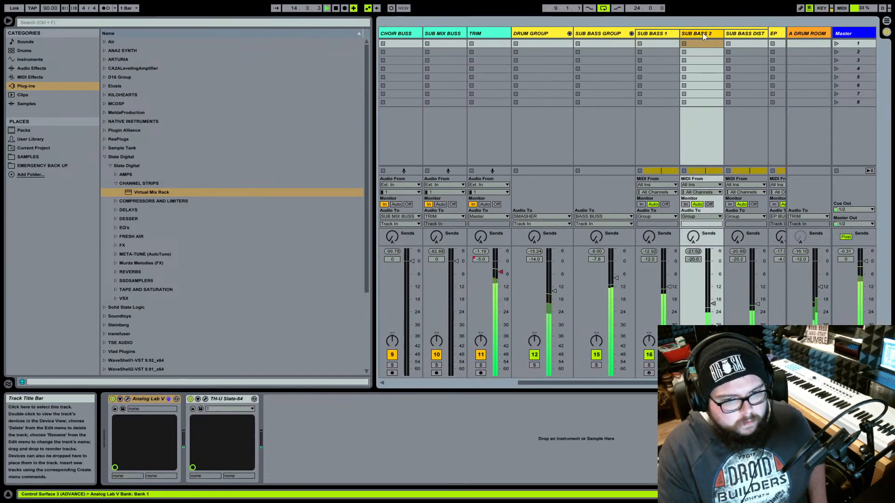
{"action": "left_click", "coordinate": [661, 33]}
{"action": "key", "text": "space"}
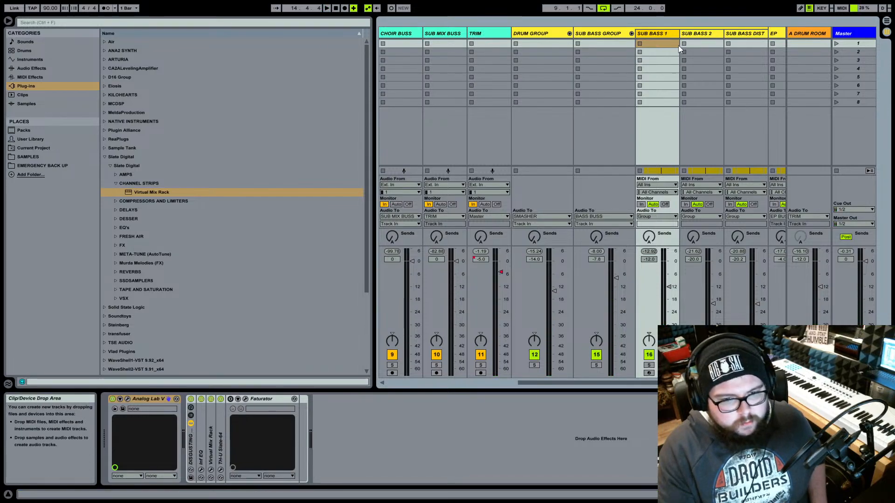
{"action": "left_click", "coordinate": [246, 399]}
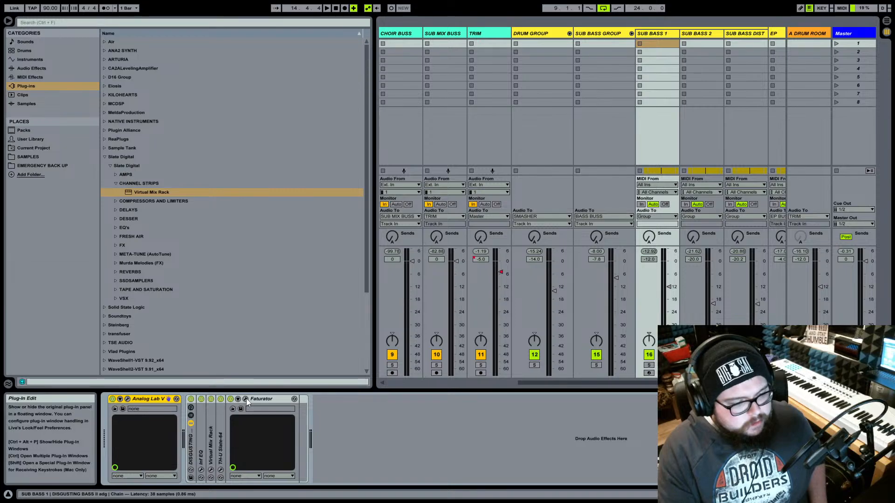
{"action": "key", "text": "space"}
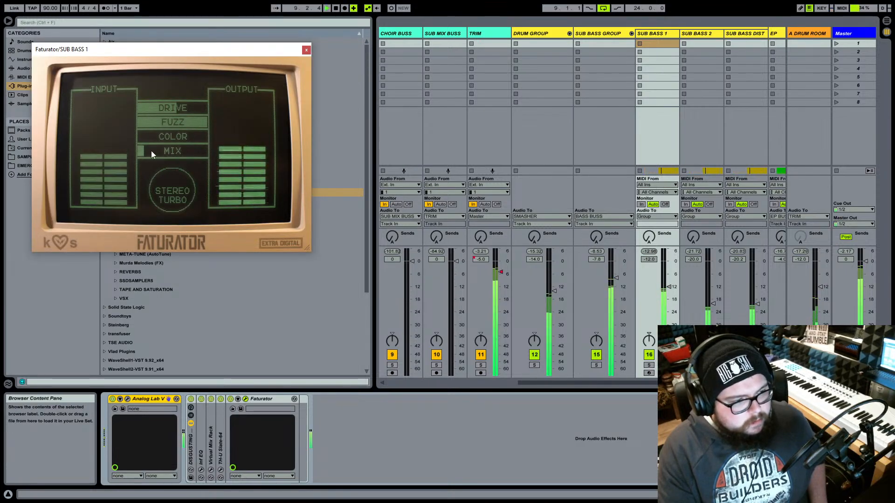
{"action": "left_click_drag", "start_coordinate": [164, 147], "coordinate": [163, 147]}
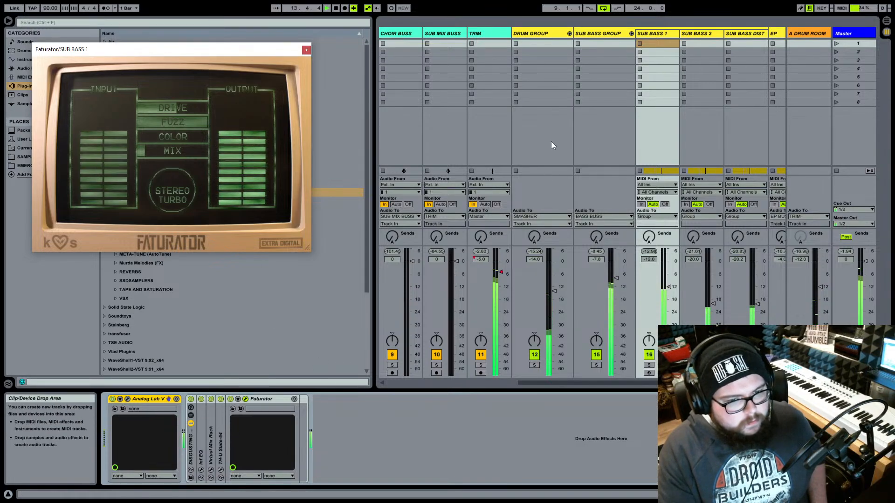
{"action": "key", "text": "space"}
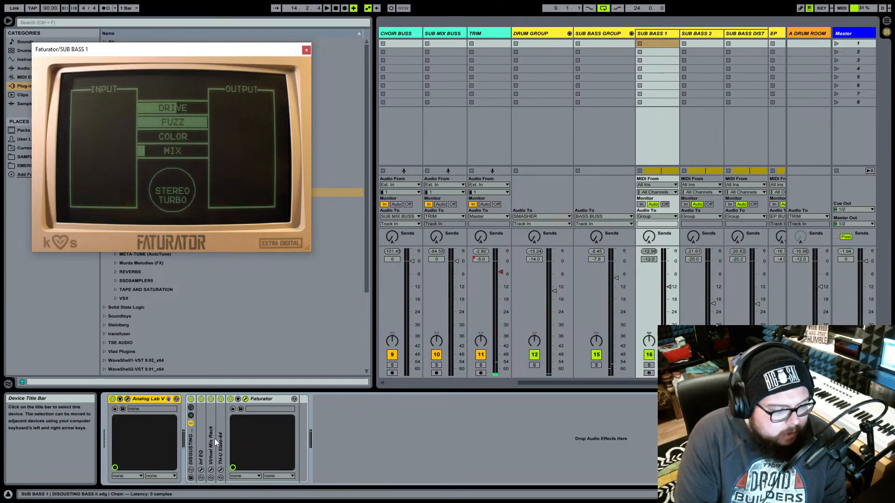
- Unfold TH-U Slate-64 in SUB BASS 1's effect rack and open its plug-in window
{"action": "double_click", "coordinate": [220, 435]}
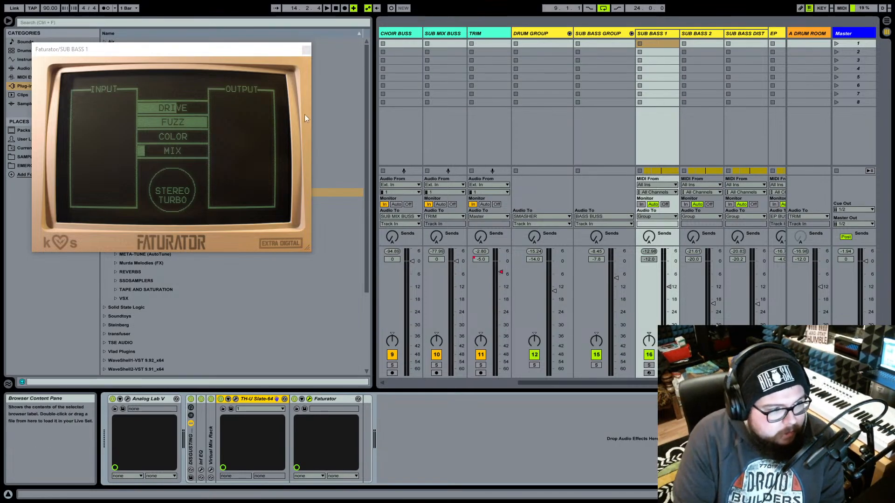
{"action": "left_click_drag", "start_coordinate": [183, 53], "coordinate": [452, 116]}
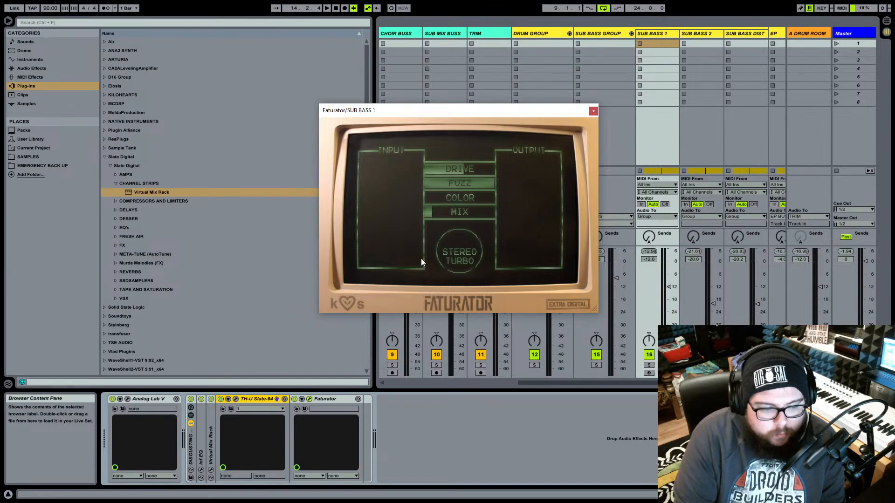
{"action": "left_click", "coordinate": [237, 399]}
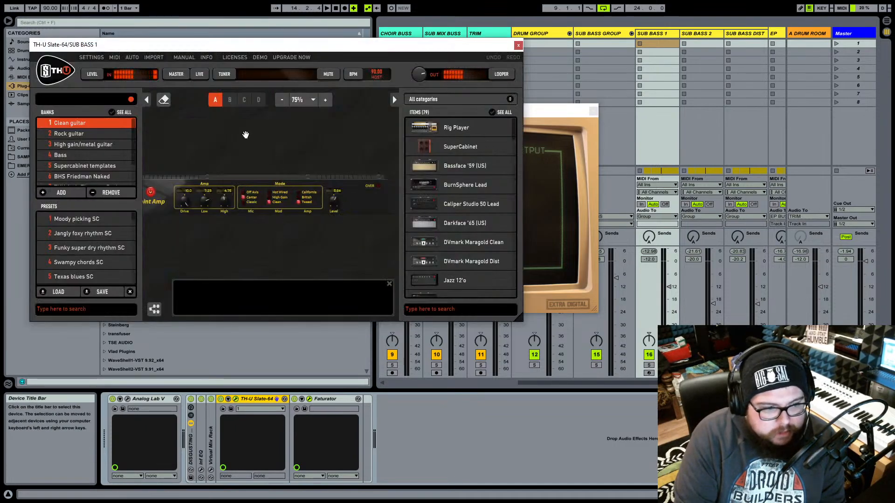
- Enlarge the TH-U Slate-64 window and zoom the amp view to 150% to show its settings
{"action": "left_click_drag", "start_coordinate": [344, 45], "coordinate": [374, 44]}
{"action": "left_click_drag", "start_coordinate": [549, 319], "coordinate": [730, 367]}
{"action": "left_click", "coordinate": [444, 99]}
{"action": "left_click", "coordinate": [444, 99]}
{"action": "left_click", "coordinate": [444, 98]}
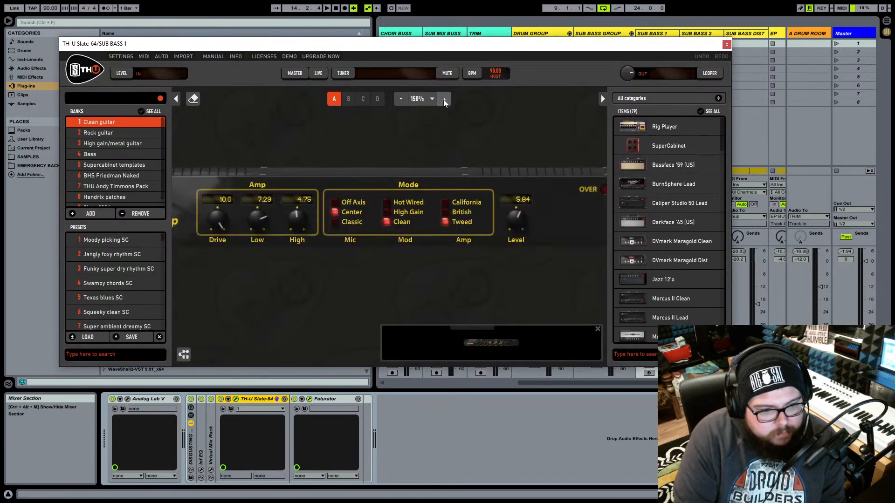
- Examine the Saint Amp's drive, low, high, mic, mod, amp and level settings in SUB BASS 1's TH-U Slate-64
{"action": "left_click", "coordinate": [401, 99]}
{"action": "left_click", "coordinate": [401, 99]}
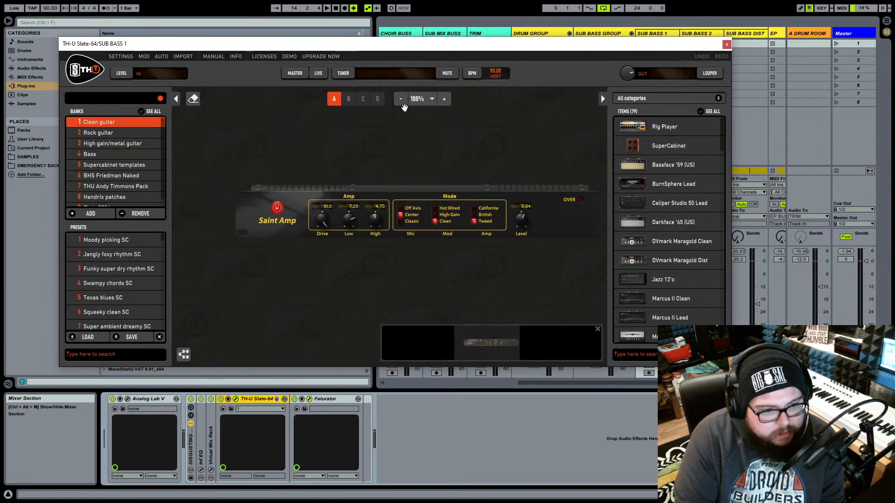
{"action": "left_click", "coordinate": [444, 99]}
{"action": "left_click", "coordinate": [444, 98]}
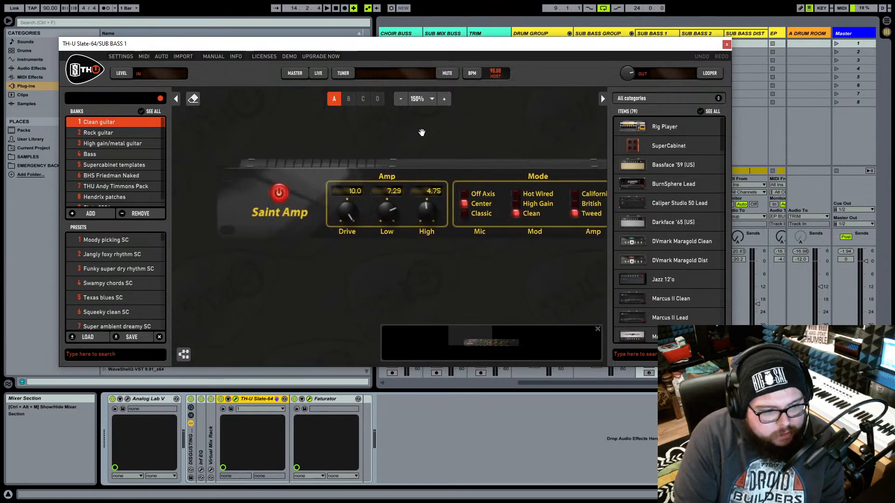
{"action": "left_click_drag", "start_coordinate": [422, 133], "coordinate": [380, 138]}
{"action": "mouse_move", "coordinate": [300, 196]}
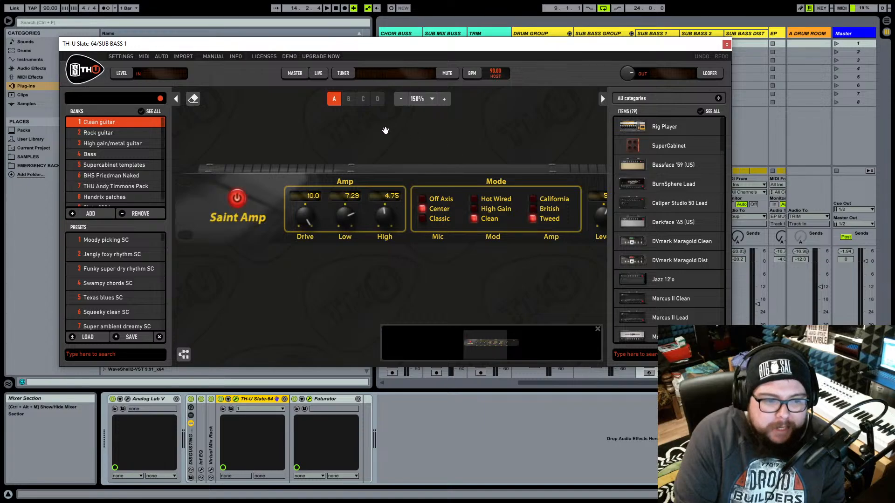
{"action": "left_click", "coordinate": [400, 101]}
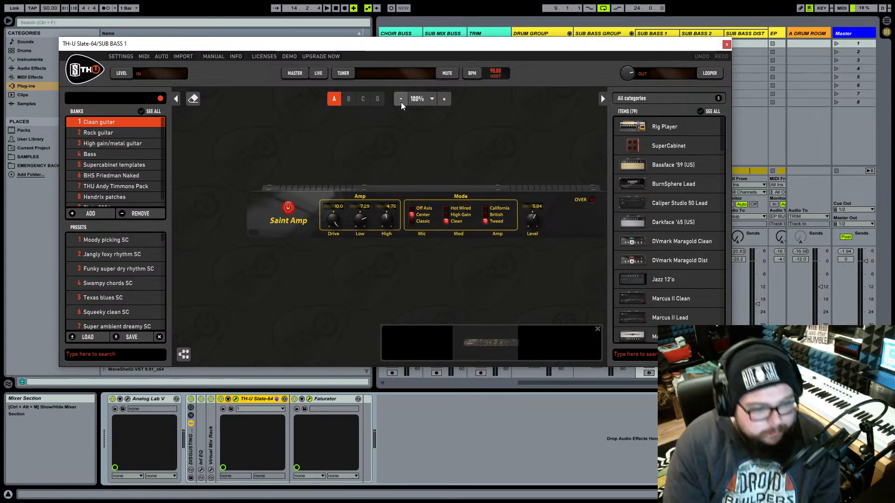
{"action": "left_click", "coordinate": [444, 99]}
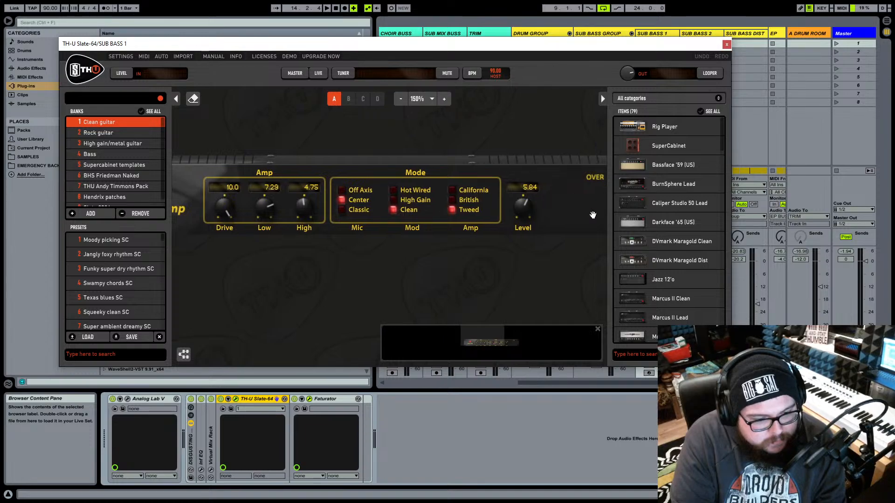
{"action": "left_click", "coordinate": [401, 100]}
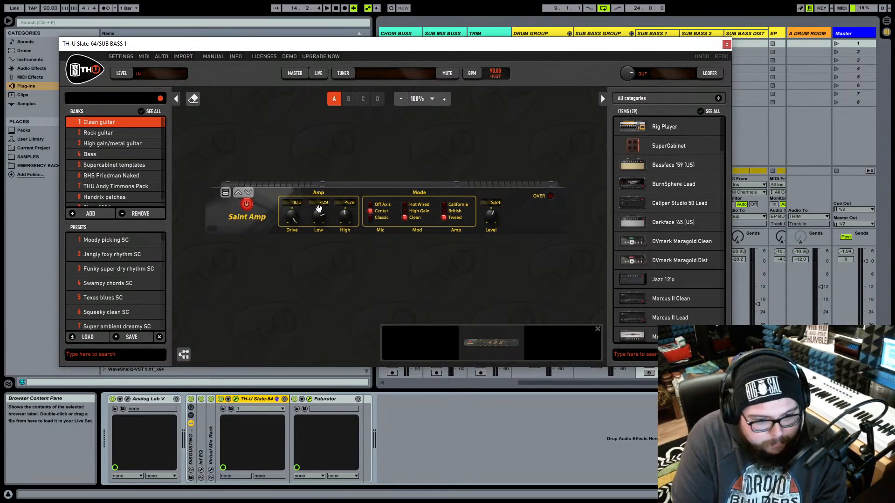
- Filter the TH-U Slate-64 component list to the Amp category and browse through the amps
{"action": "left_click", "coordinate": [632, 99]}
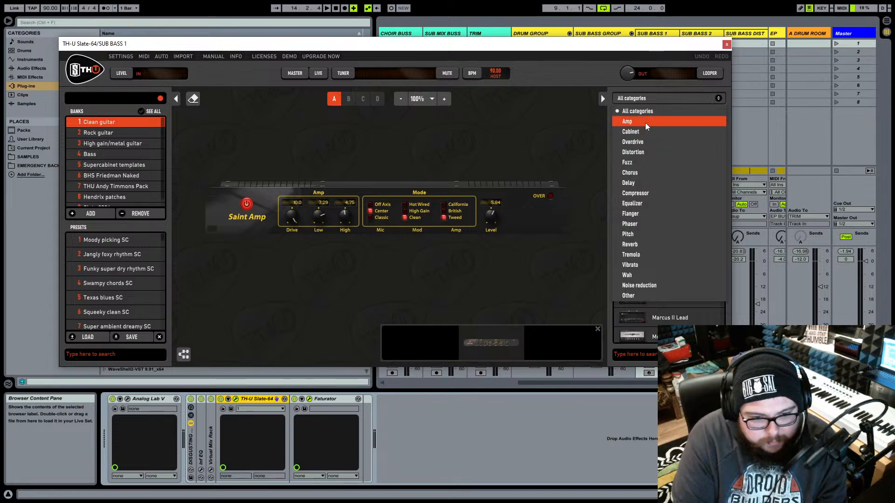
{"action": "left_click", "coordinate": [647, 122]}
{"action": "scroll", "coordinate": [664, 168], "scroll_direction": "down", "scroll_amount": 4}
{"action": "scroll", "coordinate": [662, 174], "scroll_direction": "up", "scroll_amount": 4}
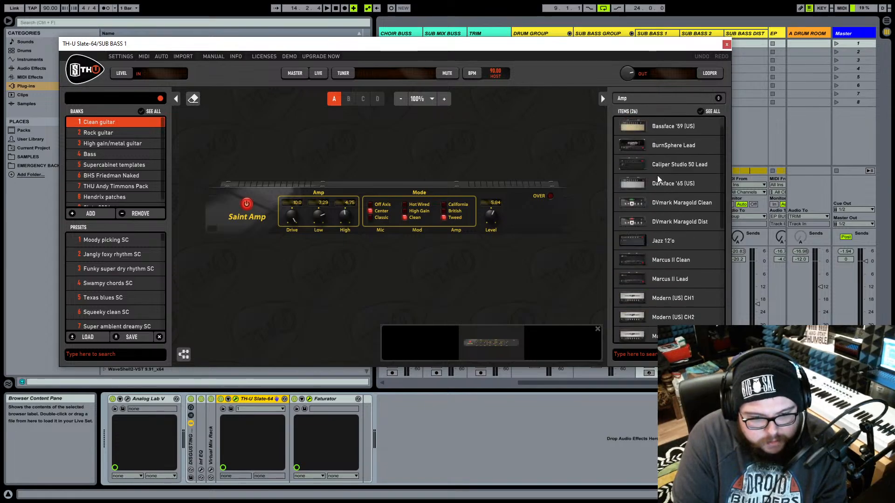
{"action": "scroll", "coordinate": [660, 180], "scroll_direction": "down", "scroll_amount": 3}
{"action": "scroll", "coordinate": [658, 182], "scroll_direction": "up", "scroll_amount": 3}
{"action": "scroll", "coordinate": [658, 186], "scroll_direction": "down", "scroll_amount": 6}
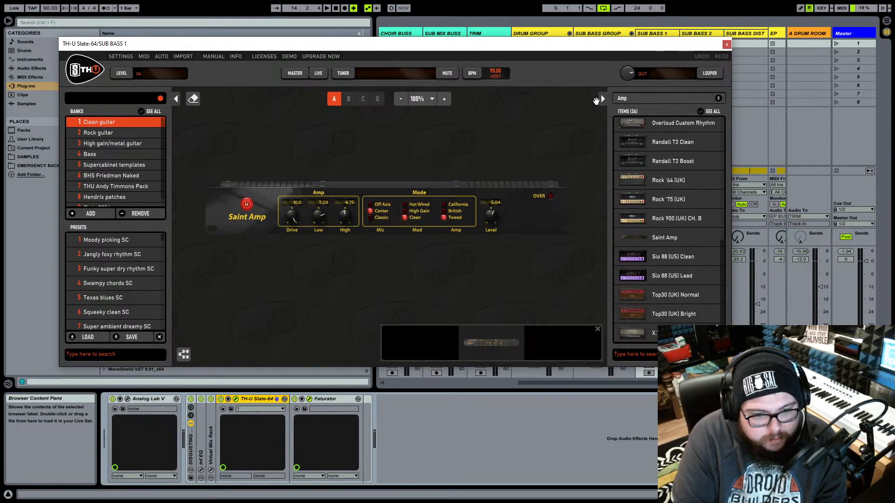
- Hide the component list to view the whole Saint Amp at 150%, and close the TH-U Slate-64 window
{"action": "left_click", "coordinate": [602, 99]}
{"action": "left_click", "coordinate": [507, 100]}
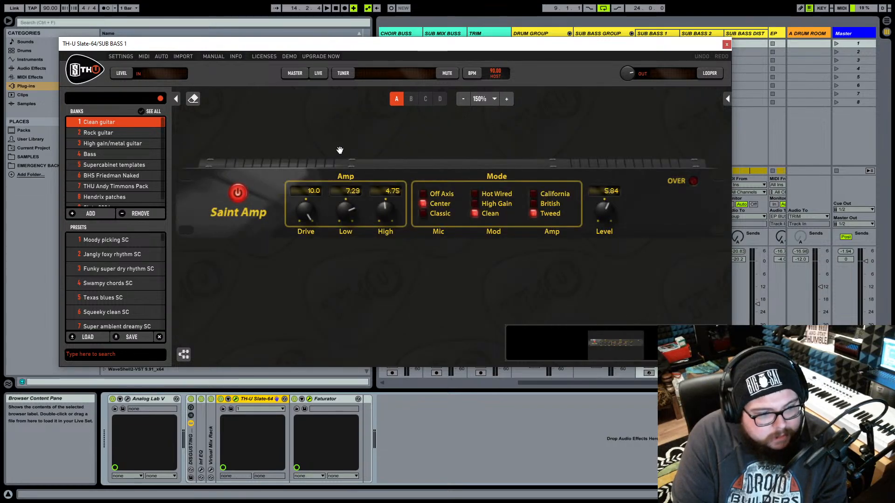
{"action": "left_click", "coordinate": [727, 44]}
- Solo SUB BASS 1, play the loop with TH-U Slate-64 and Faturator bypassed, and reopen the TH-U Slate-64 window
{"action": "left_click", "coordinate": [649, 365]}
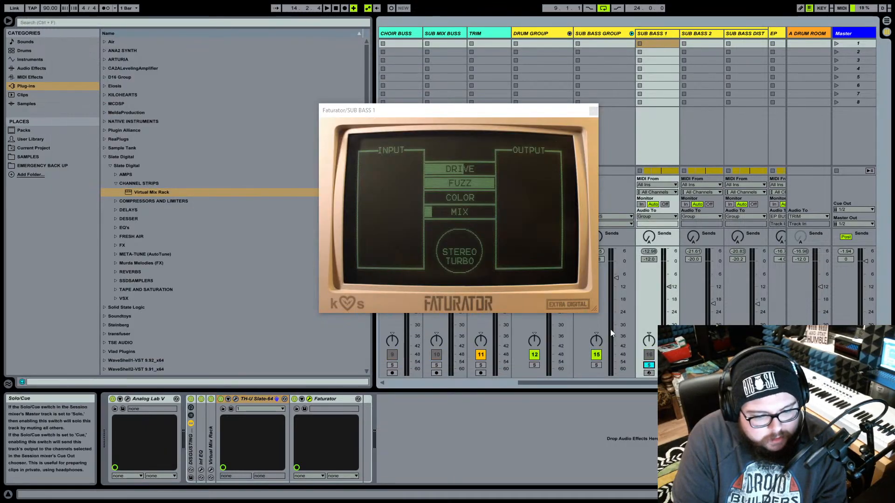
{"action": "left_click", "coordinate": [328, 8]}
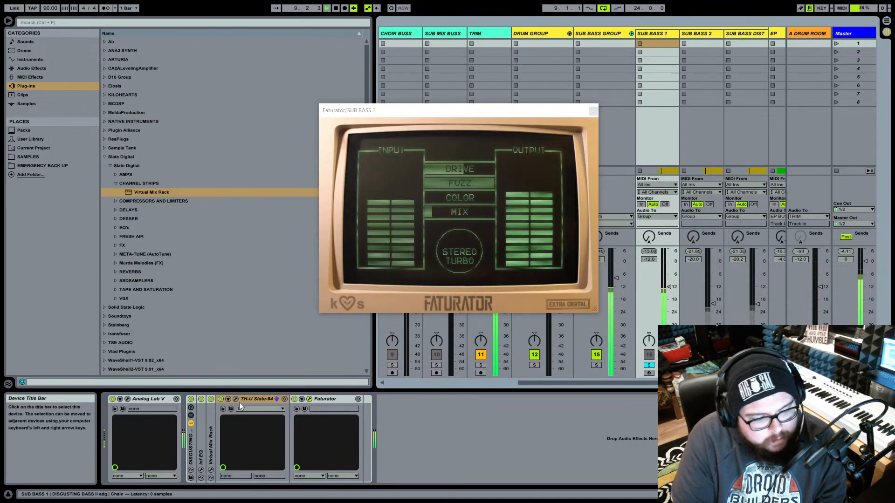
{"action": "left_click", "coordinate": [295, 400]}
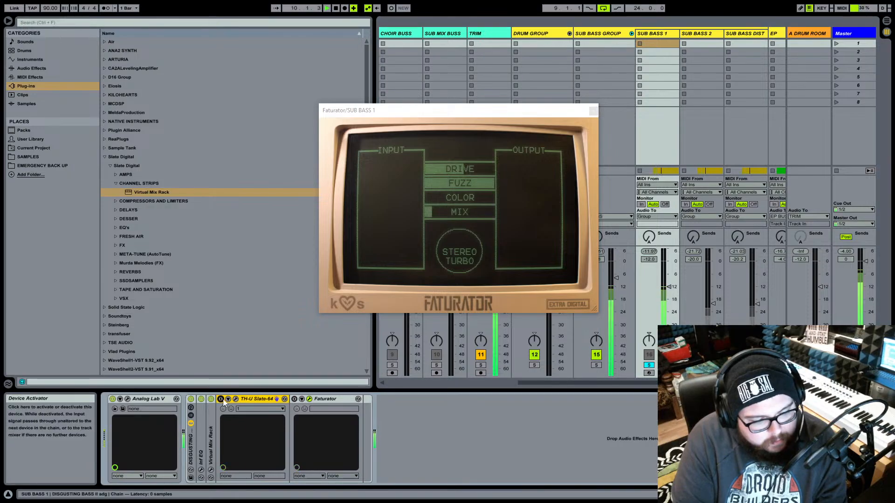
{"action": "left_click_drag", "start_coordinate": [475, 113], "coordinate": [459, 71]}
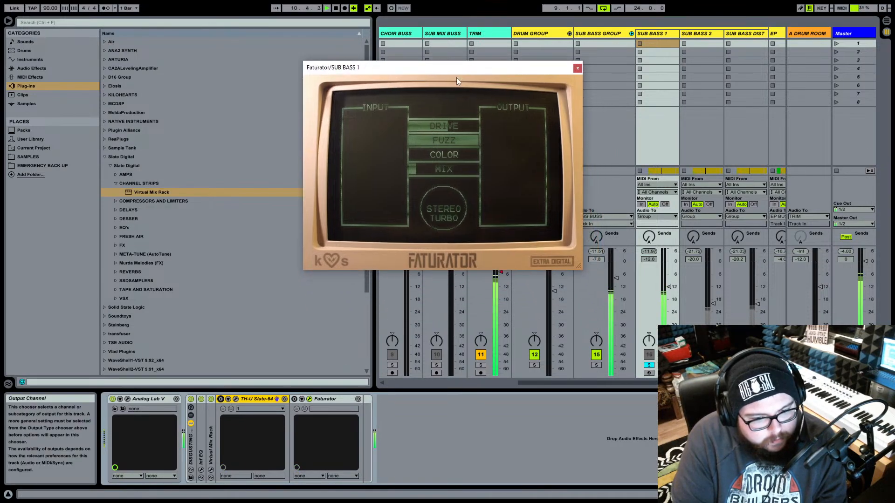
{"action": "left_click", "coordinate": [236, 399]}
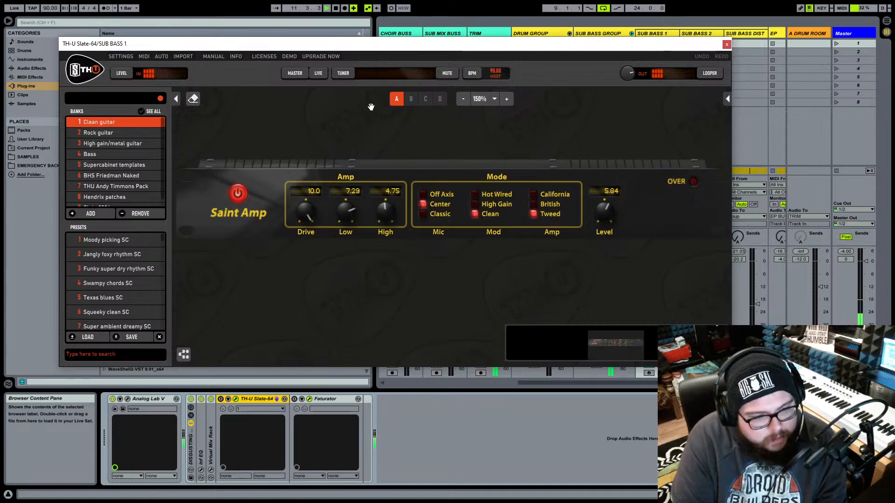
{"action": "left_click_drag", "start_coordinate": [425, 49], "coordinate": [415, 28]}
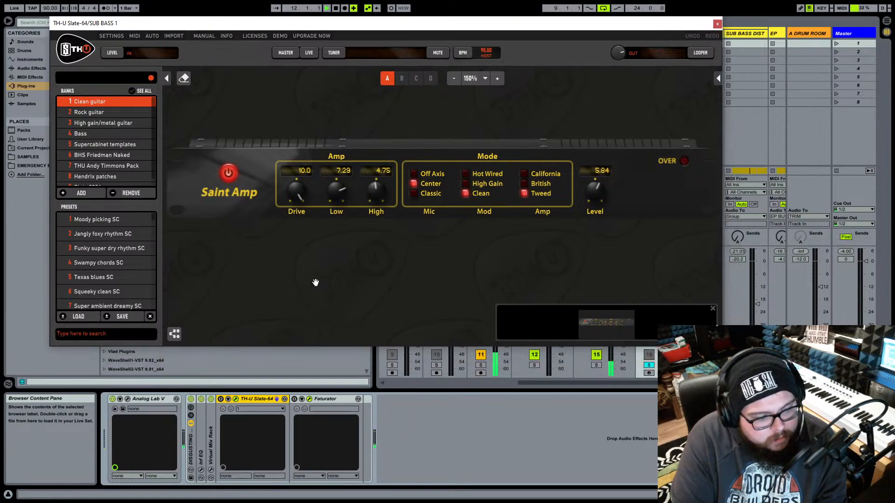
- Reactivate TH-U Slate-64 and Faturator one after the other while listening, and close both plug-in windows
{"action": "left_click", "coordinate": [221, 400]}
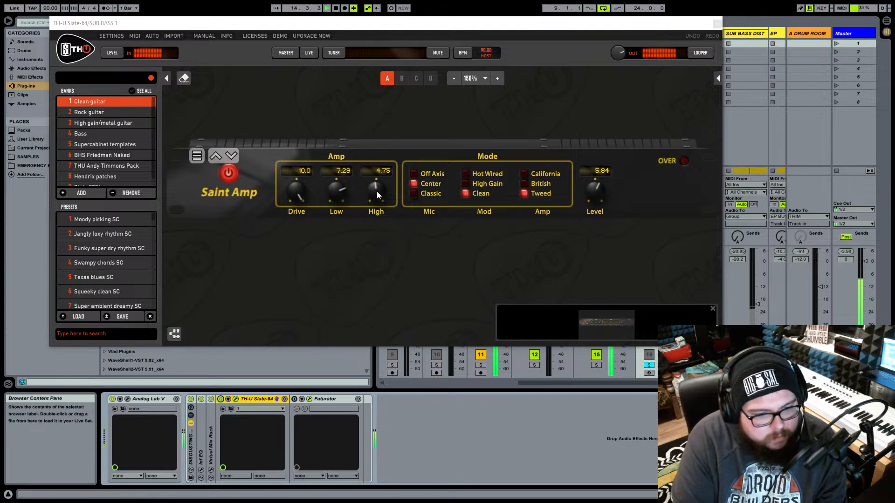
{"action": "left_click", "coordinate": [310, 400]}
{"action": "left_click", "coordinate": [296, 400]}
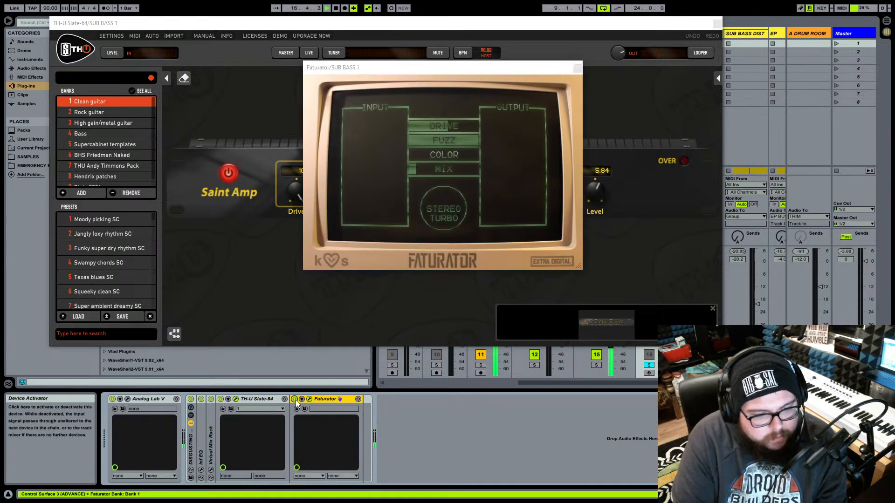
{"action": "left_click", "coordinate": [578, 68]}
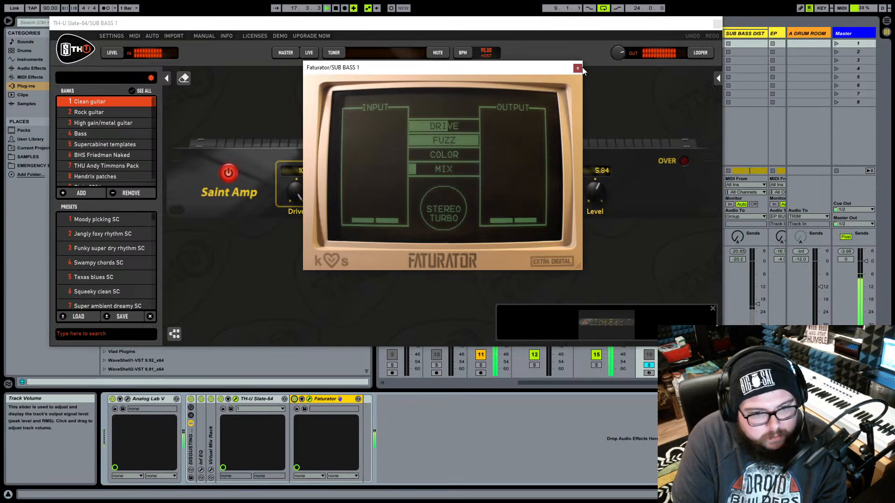
{"action": "left_click", "coordinate": [717, 23]}
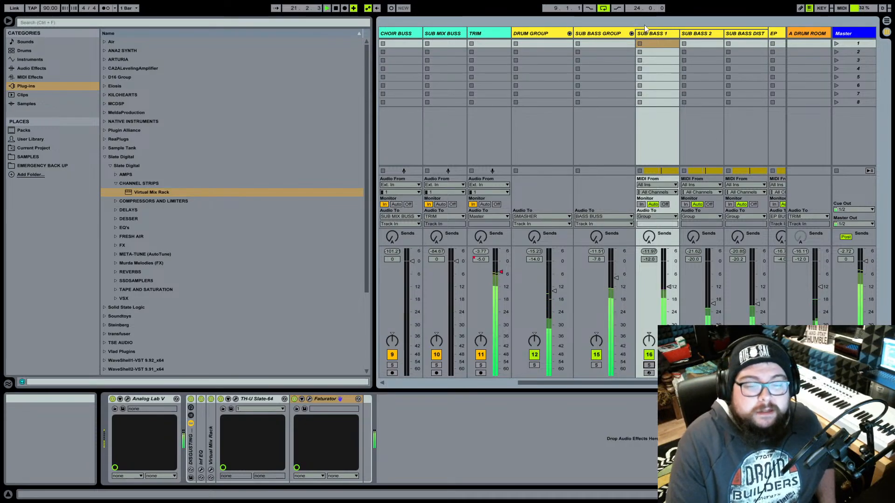
- Check the Custom Opto and Trimmer settings in SUB BASS GROUP's Virtual Mix Rack while the full mix plays
{"action": "left_click", "coordinate": [610, 34]}
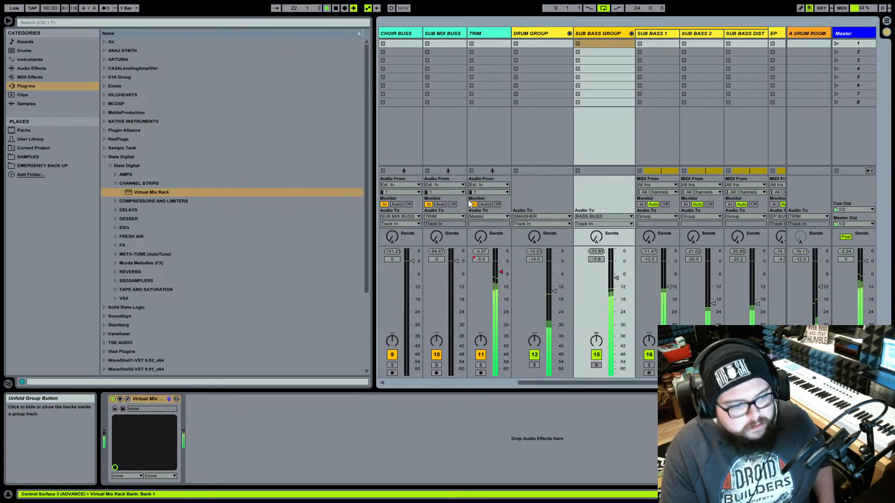
{"action": "left_click", "coordinate": [127, 400]}
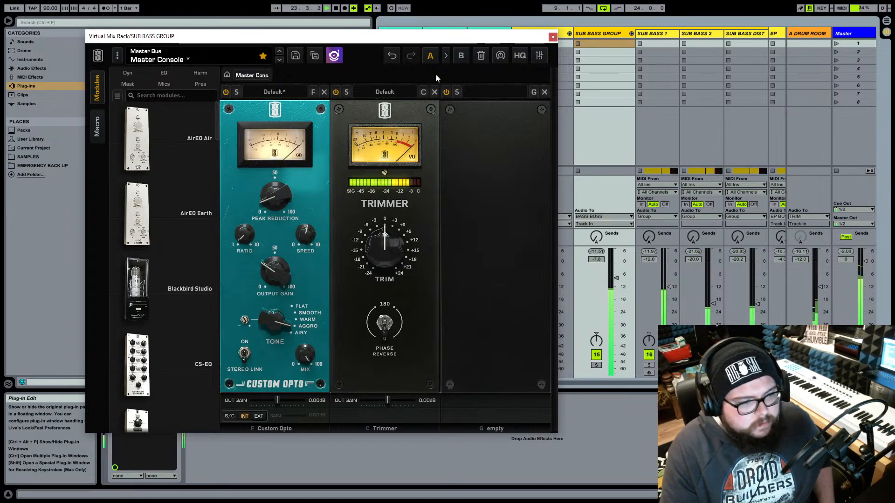
{"action": "left_click", "coordinate": [553, 36]}
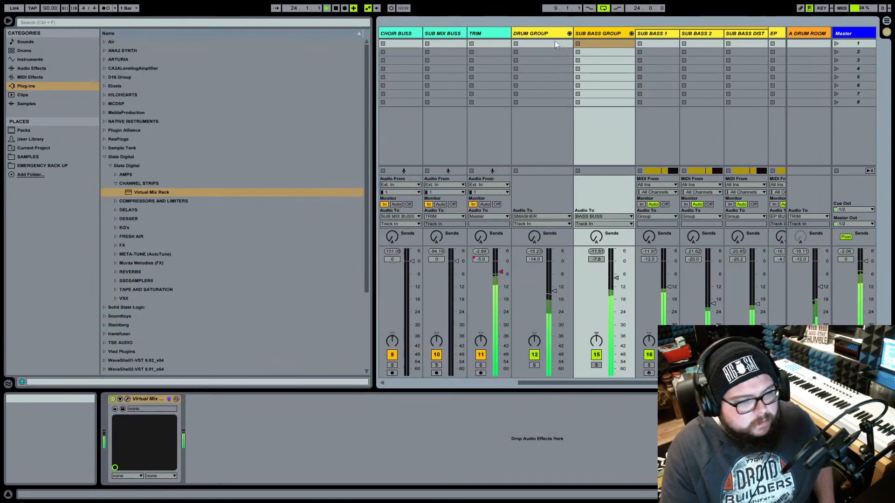
- Add Inf EQ to SUB BASS GROUP and create a low-cut band at about 36 Hz
{"action": "left_click", "coordinate": [124, 228]}
{"action": "left_click", "coordinate": [142, 227]}
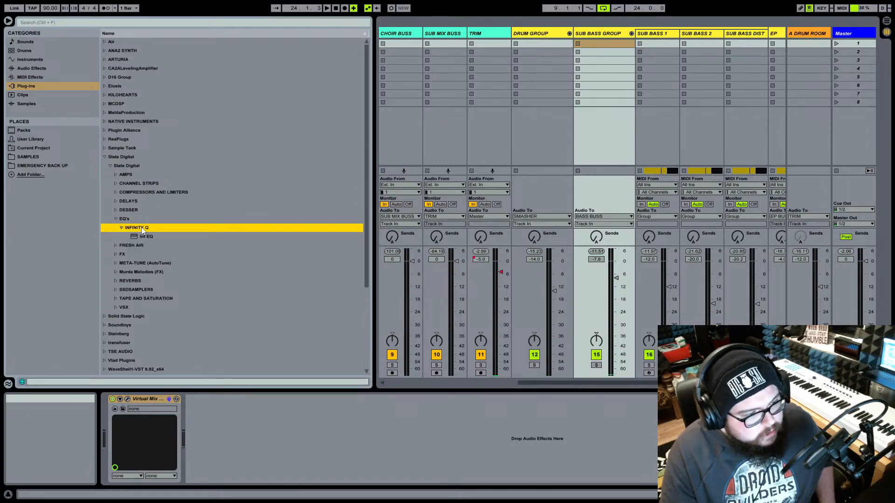
{"action": "double_click", "coordinate": [152, 234]}
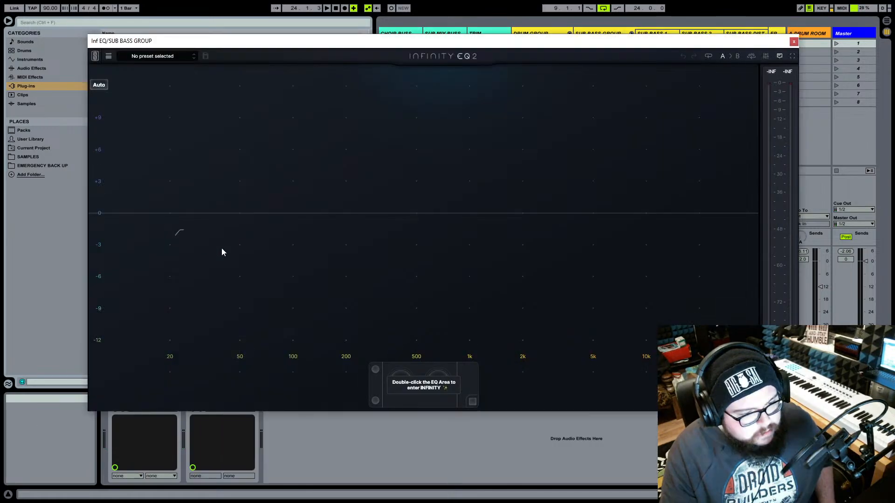
{"action": "double_click", "coordinate": [219, 226]}
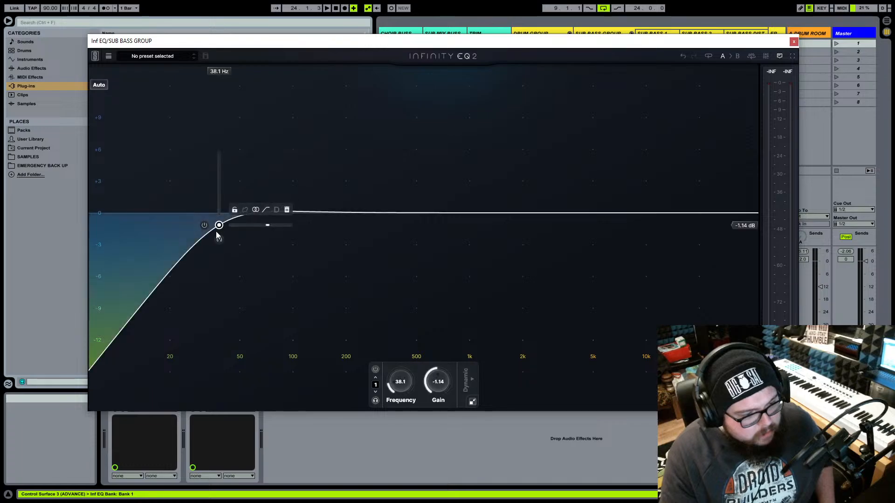
{"action": "left_click_drag", "start_coordinate": [220, 230], "coordinate": [220, 221]}
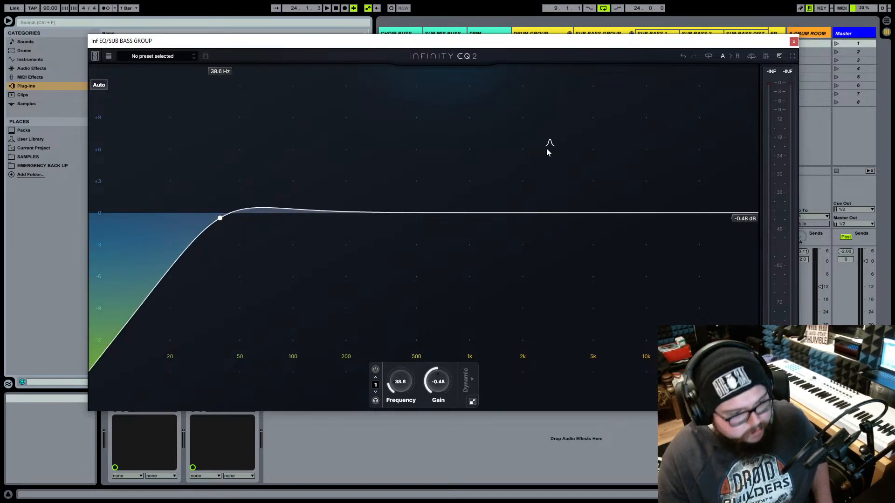
{"action": "mouse_move", "coordinate": [220, 218]}
{"action": "left_mouse_down"}
{"action": "mouse_move", "coordinate": [211, 204]}
{"action": "mouse_move", "coordinate": [215, 219]}
{"action": "left_mouse_up"}
- Try a second low band, replace the low cuts with a bell boost of about 2 dB near 75 Hz, and play the loop
{"action": "right_click", "coordinate": [280, 241]}
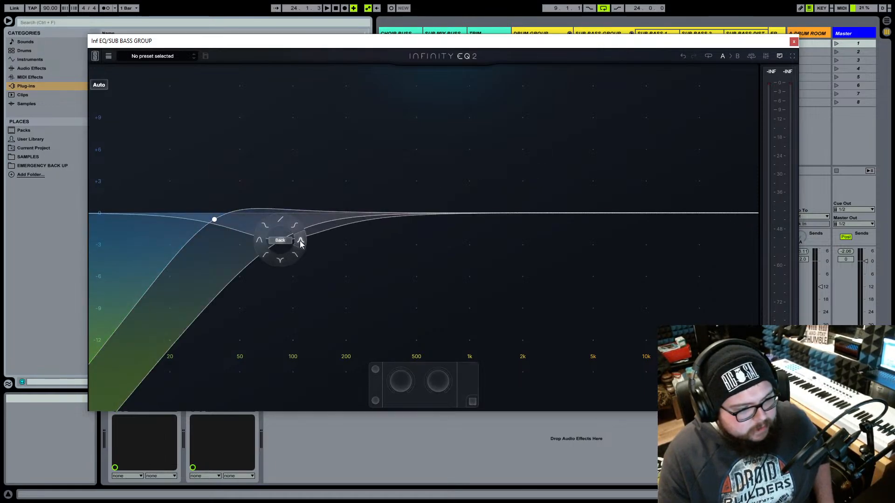
{"action": "left_click", "coordinate": [300, 240]}
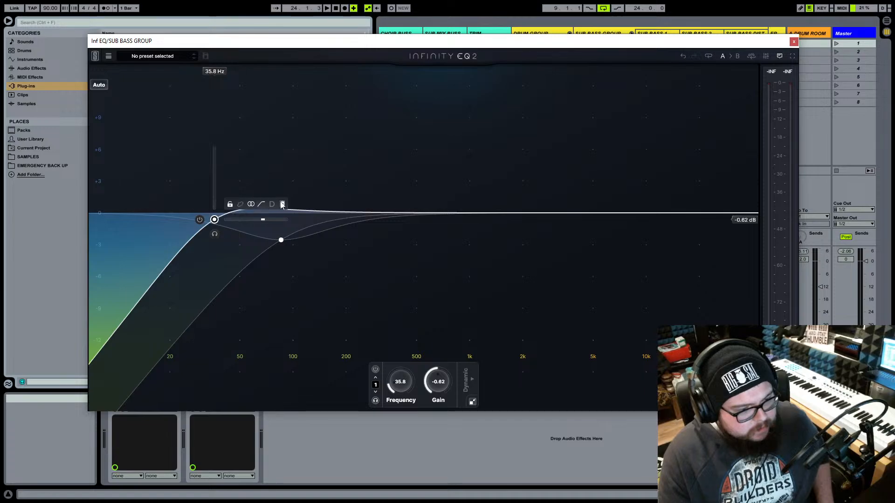
{"action": "left_click_drag", "start_coordinate": [215, 220], "coordinate": [271, 192]}
{"action": "mouse_move", "coordinate": [277, 215]}
{"action": "left_click", "coordinate": [345, 195]}
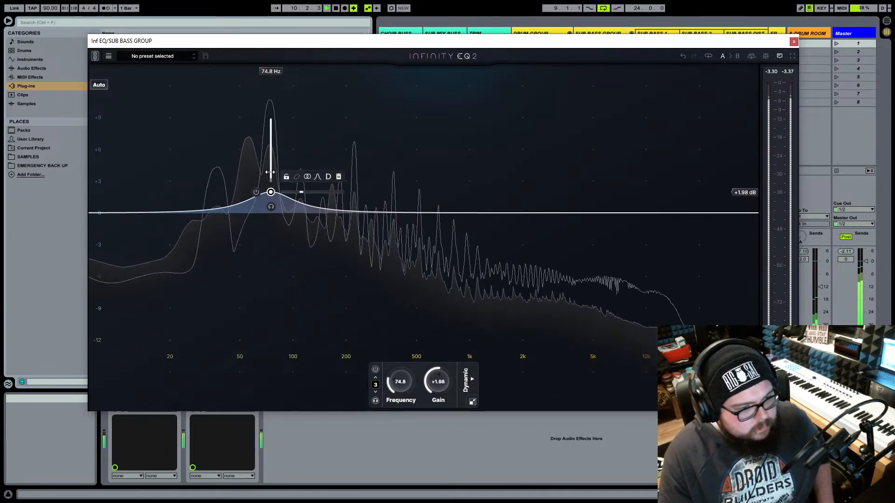
- Sweep the bell boost through the low frequencies up to 101 Hz and bring it back to 78.5 Hz at +2.02 dB
{"action": "left_click_drag", "start_coordinate": [269, 172], "coordinate": [274, 193]}
{"action": "mouse_move", "coordinate": [251, 178]}
{"action": "left_click_drag", "start_coordinate": [242, 167], "coordinate": [297, 162]}
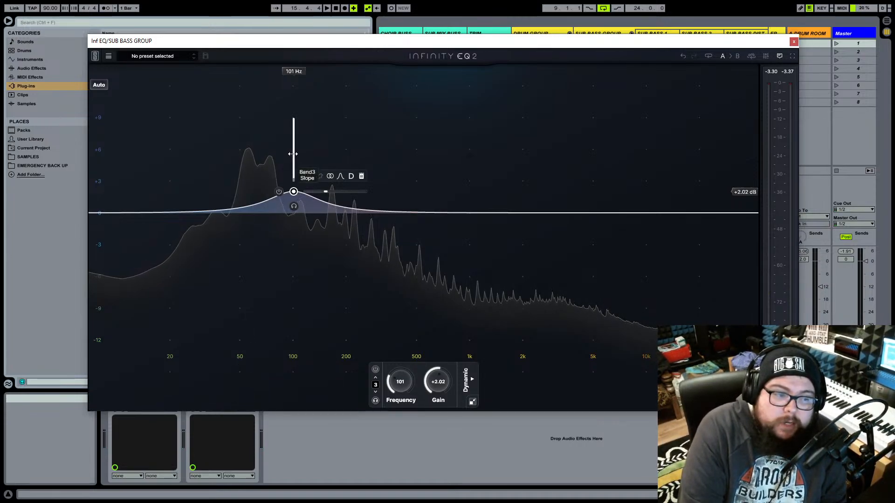
{"action": "left_click_drag", "start_coordinate": [293, 154], "coordinate": [274, 155]}
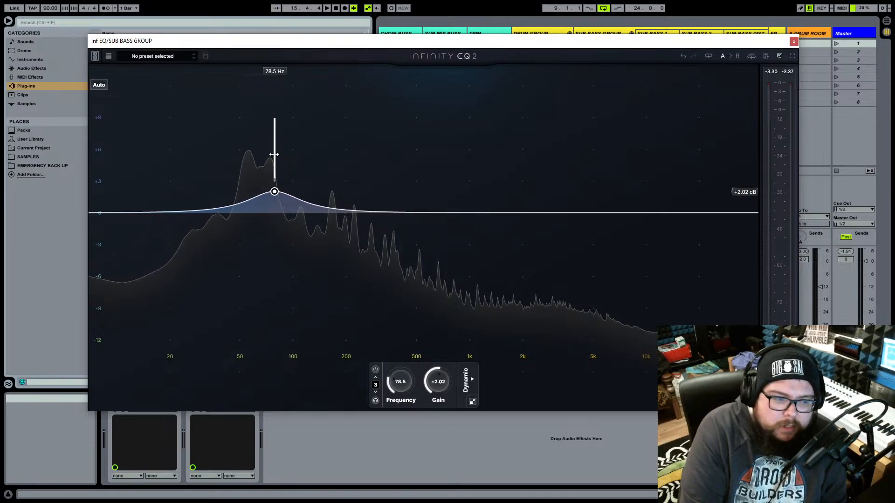
- Close the EQ window, cut Inf EQ from SUB BASS GROUP and play the loop without it
{"action": "left_click", "coordinate": [794, 42]}
{"action": "right_click", "coordinate": [217, 398]}
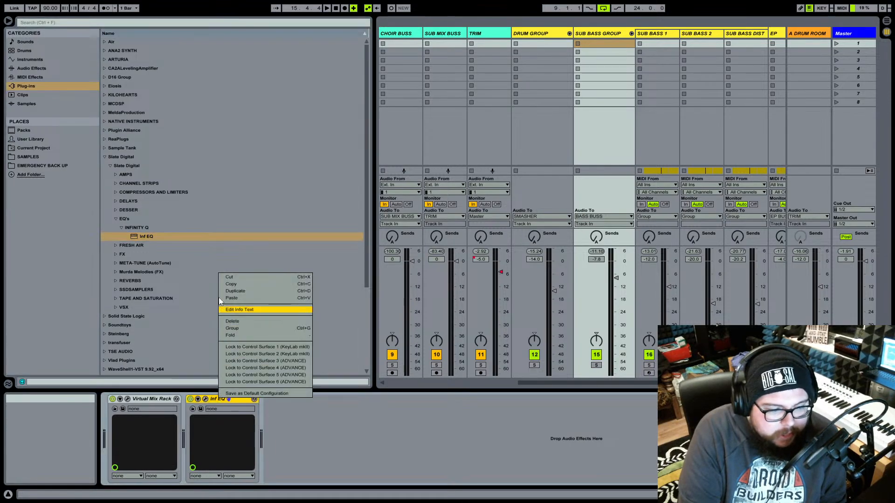
{"action": "left_click", "coordinate": [223, 277]}
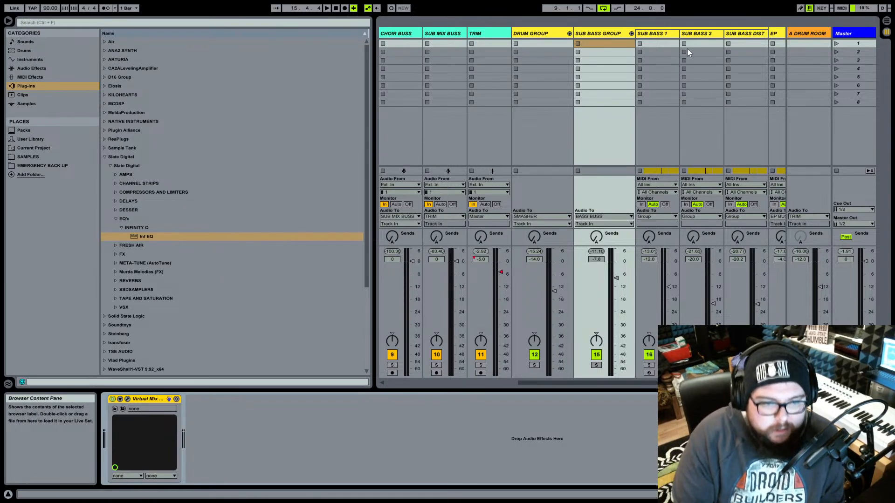
{"action": "left_click", "coordinate": [328, 9]}
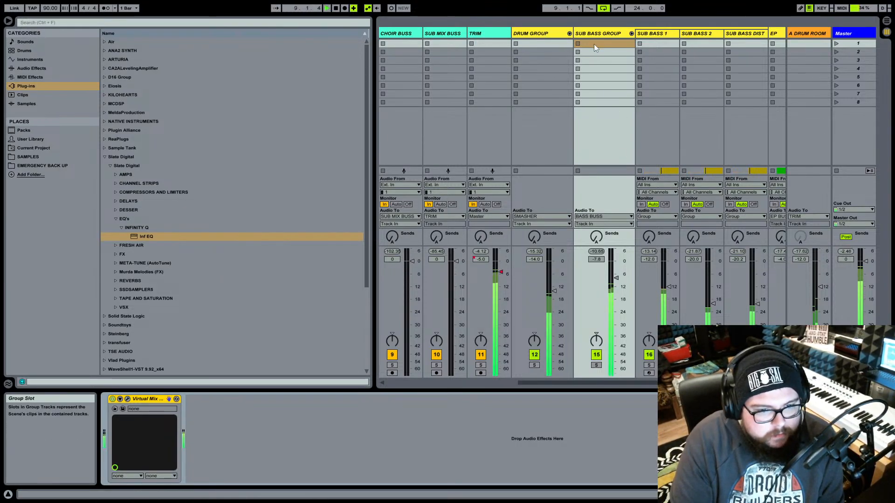
- Load Inf EQ onto SUB BASS GROUP and create a single low-cut band at about 17.7 Hz, removing the extra band
{"action": "double_click", "coordinate": [184, 235]}
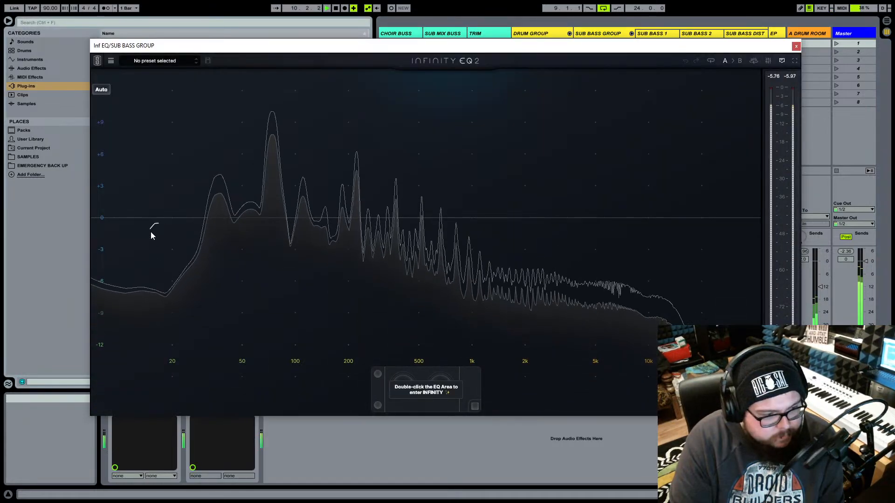
{"action": "left_click_drag", "start_coordinate": [151, 232], "coordinate": [163, 212]}
{"action": "double_click", "coordinate": [157, 210]}
{"action": "mouse_move", "coordinate": [119, 210]}
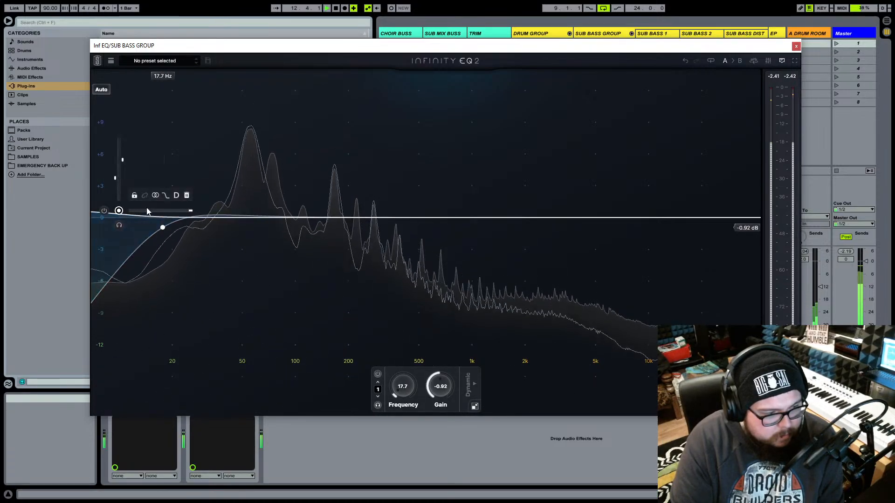
{"action": "left_click", "coordinate": [187, 196]}
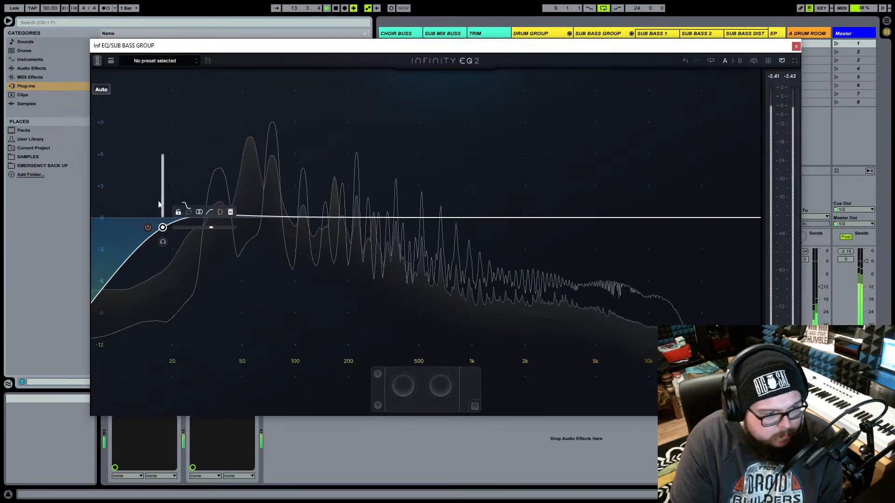
- Sweep the low cut up to 60.8 Hz, soften its slope, settle it at 52.3 Hz and +0.53 dB, and close the EQ window
{"action": "left_click_drag", "start_coordinate": [163, 214], "coordinate": [247, 200]}
{"action": "mouse_move", "coordinate": [251, 201]}
{"action": "left_mouse_down"}
{"action": "mouse_move", "coordinate": [283, 201]}
{"action": "mouse_move", "coordinate": [279, 225]}
{"action": "mouse_move", "coordinate": [272, 197]}
{"action": "mouse_move", "coordinate": [255, 198]}
{"action": "left_mouse_up"}
{"action": "mouse_move", "coordinate": [280, 231]}
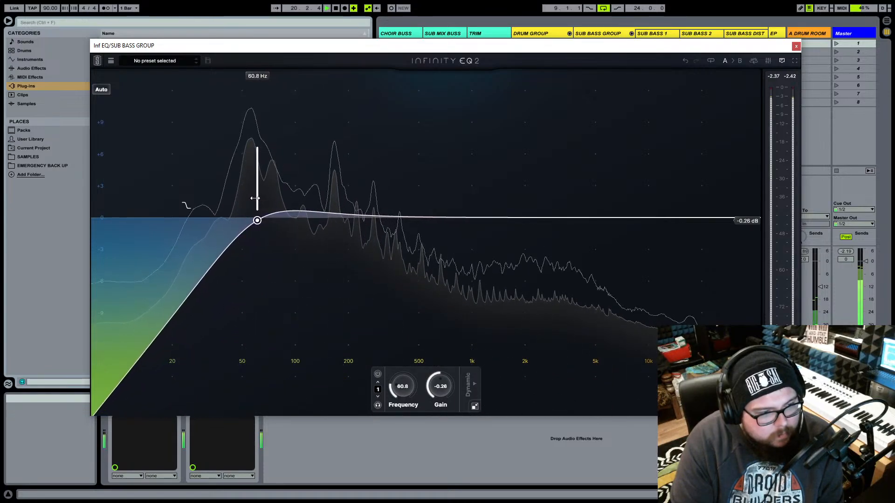
{"action": "left_click_drag", "start_coordinate": [309, 222], "coordinate": [313, 222]}
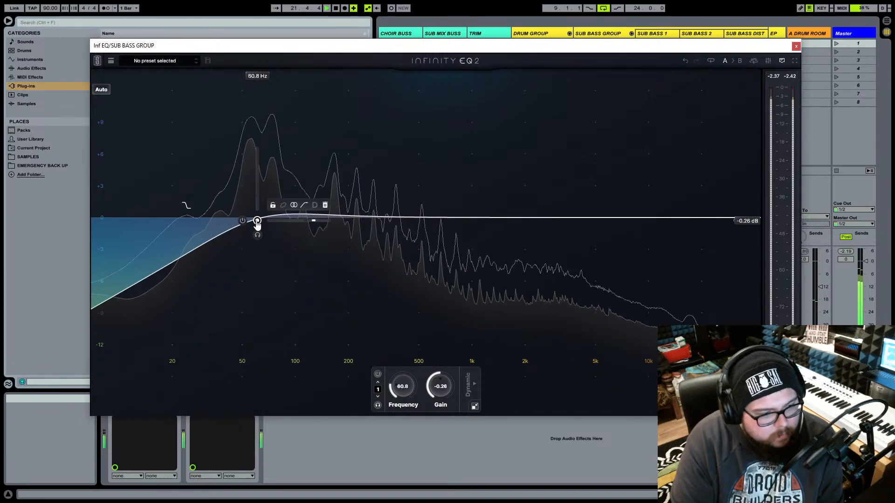
{"action": "left_click_drag", "start_coordinate": [257, 222], "coordinate": [244, 205]}
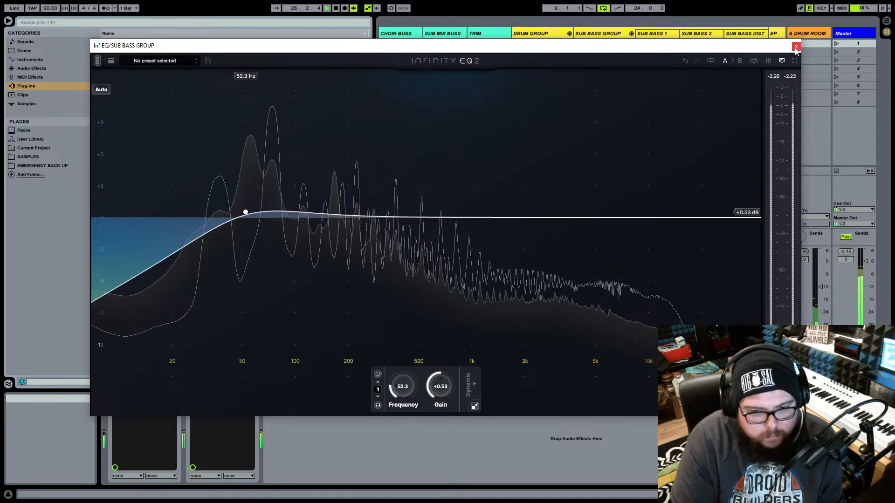
{"action": "mouse_move", "coordinate": [244, 211]}
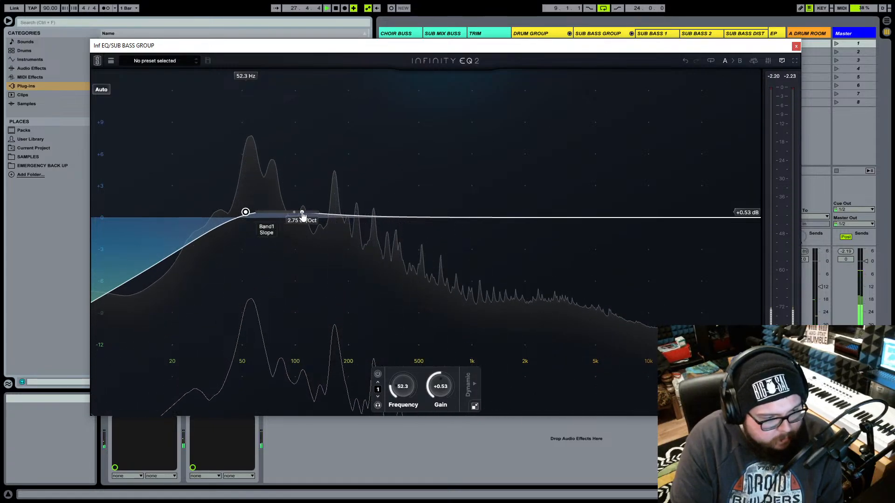
{"action": "left_click", "coordinate": [796, 47]}
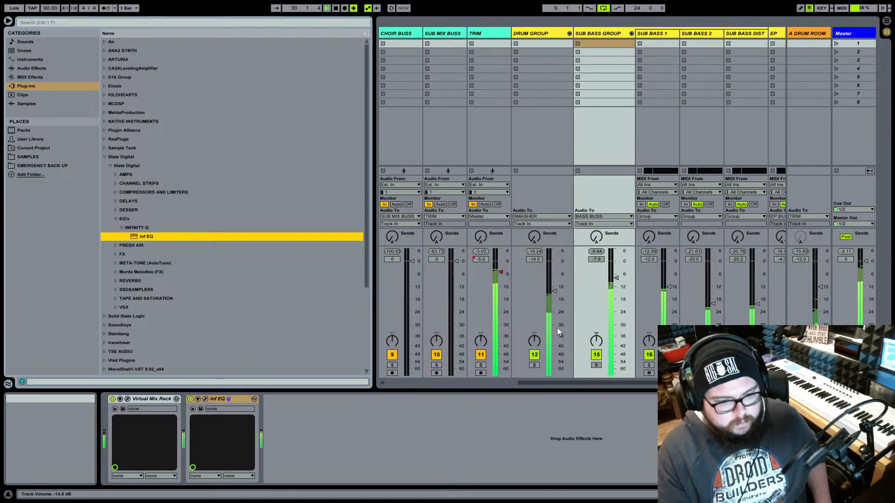
- Fold SUB BASS GROUP, reset the TRIM peak reading, and lower SUB BASS GROUP to -52.0 dB during brief playback
{"action": "left_click", "coordinate": [554, 292]}
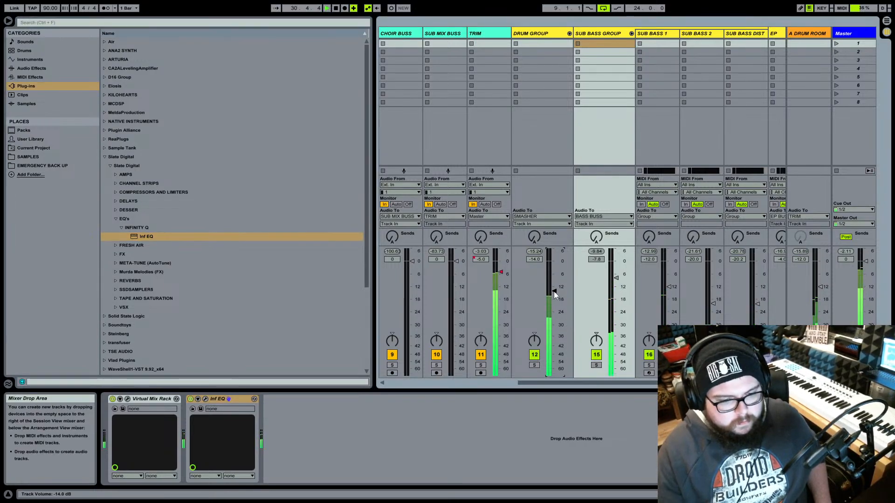
{"action": "left_click", "coordinate": [632, 34]}
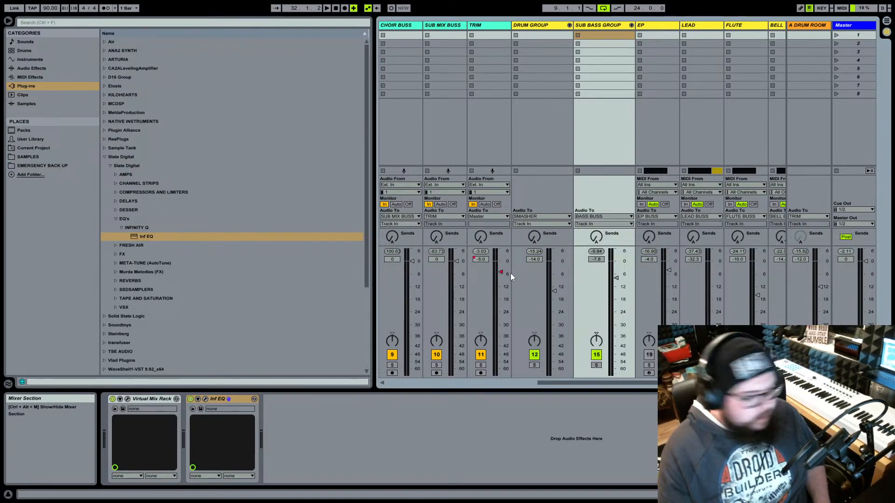
{"action": "left_click", "coordinate": [644, 24]}
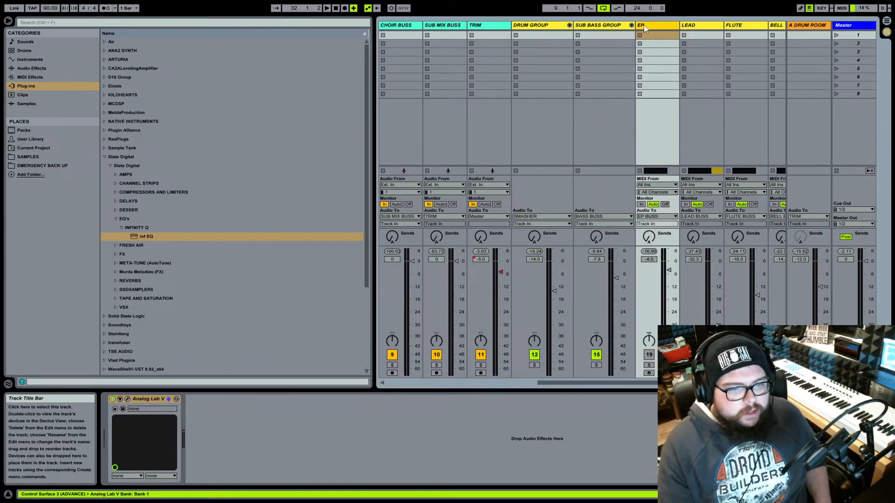
{"action": "left_click", "coordinate": [554, 26]}
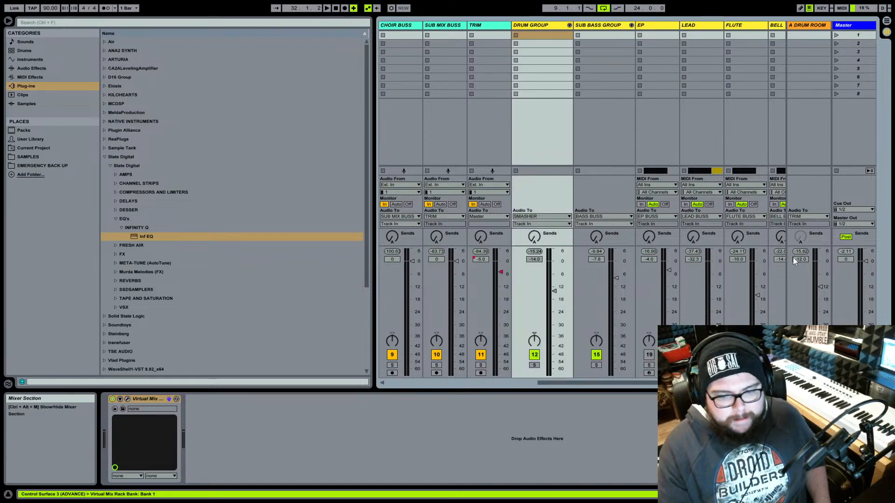
{"action": "left_click", "coordinate": [482, 252]}
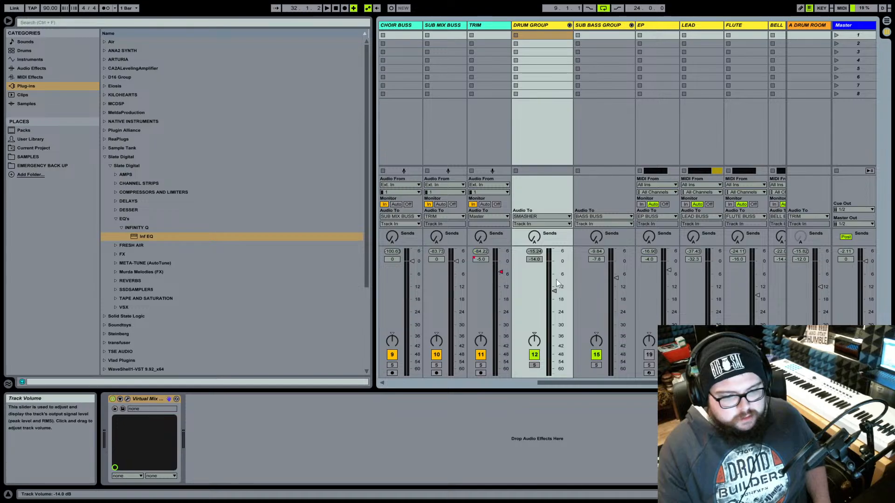
{"action": "key", "text": "space"}
{"action": "left_click_drag", "start_coordinate": [616, 279], "coordinate": [617, 360]}
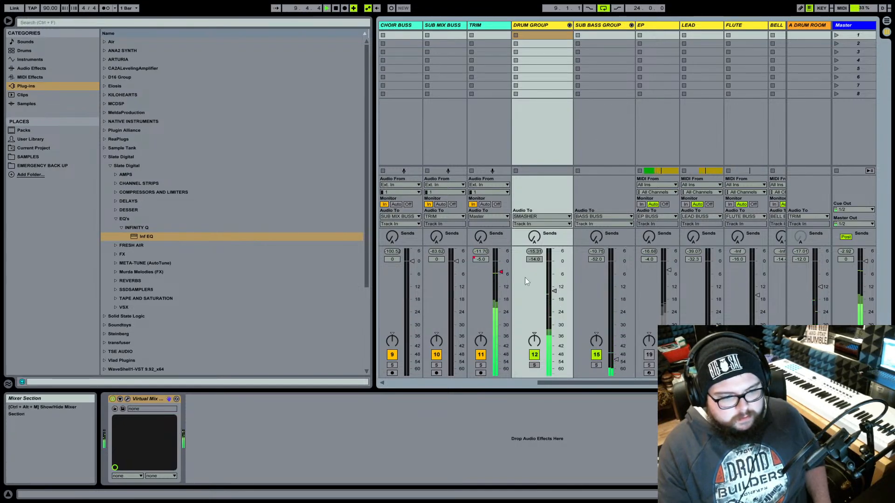
{"action": "key", "text": "space"}
- Lower the TRIM track's volume automation to -9.0 dB in the arrangement and return to the session mixer
{"action": "key", "text": "Tab"}
{"action": "left_click_drag", "start_coordinate": [602, 164], "coordinate": [601, 167]}
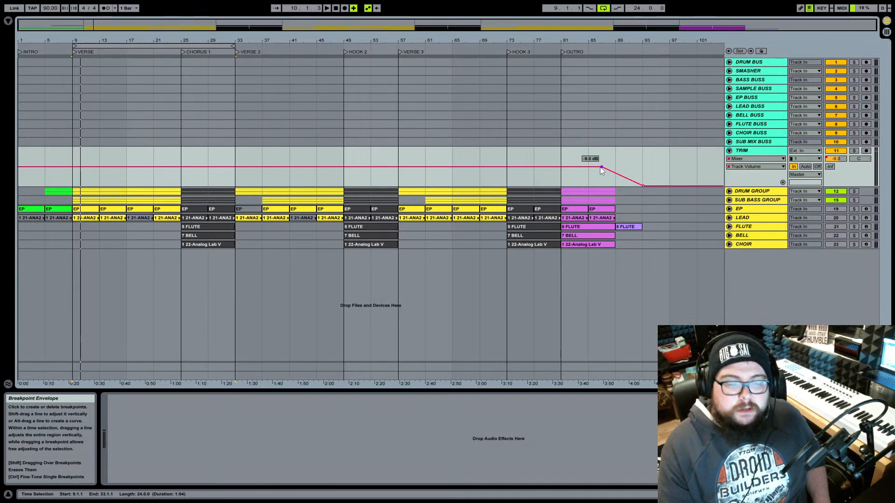
{"action": "mouse_move", "coordinate": [600, 166]}
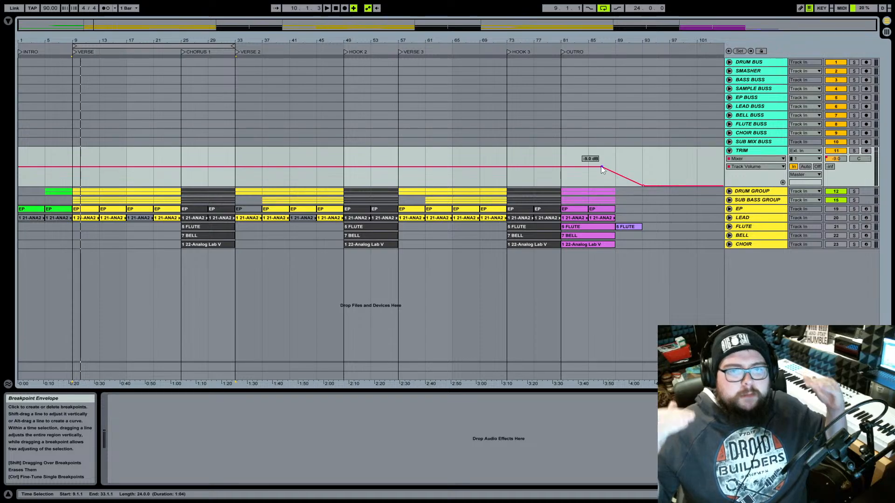
{"action": "key", "text": "Tab"}
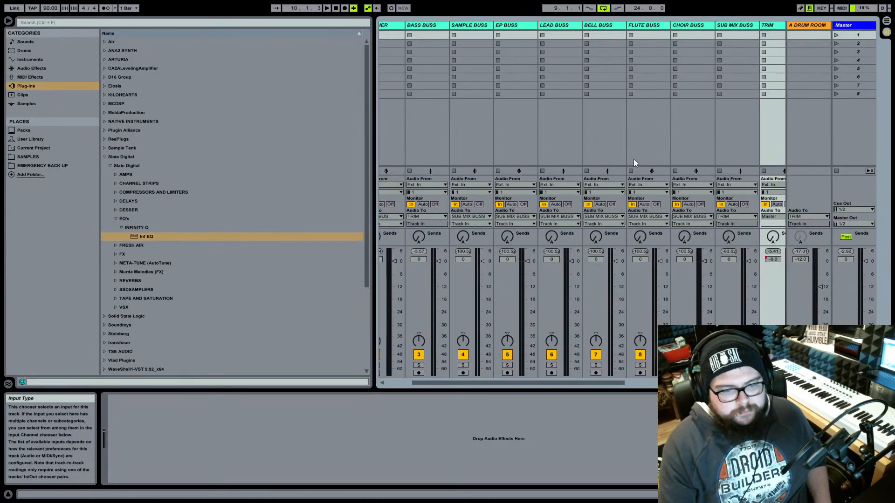
- Hide the browser, play the loop briefly to check TRIM's peak level, and look over the bus tracks
{"action": "scroll", "coordinate": [574, 124], "scroll_direction": "right", "scroll_amount": 3}
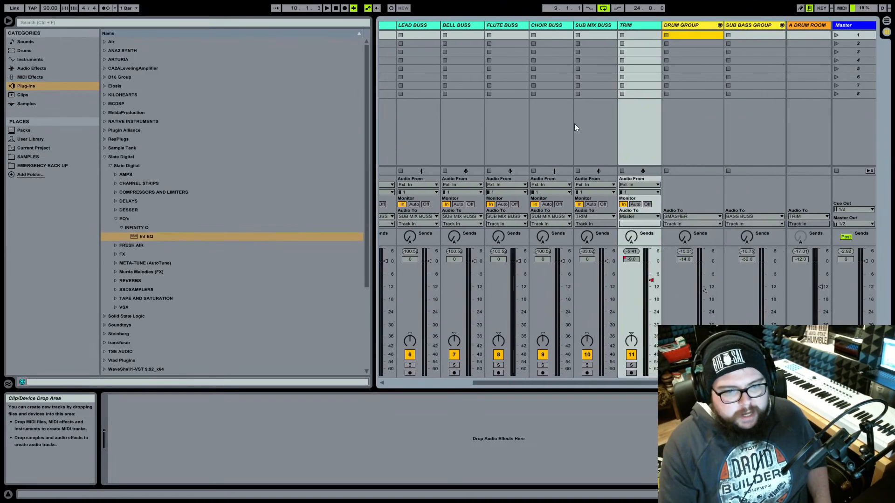
{"action": "left_click", "coordinate": [8, 21]}
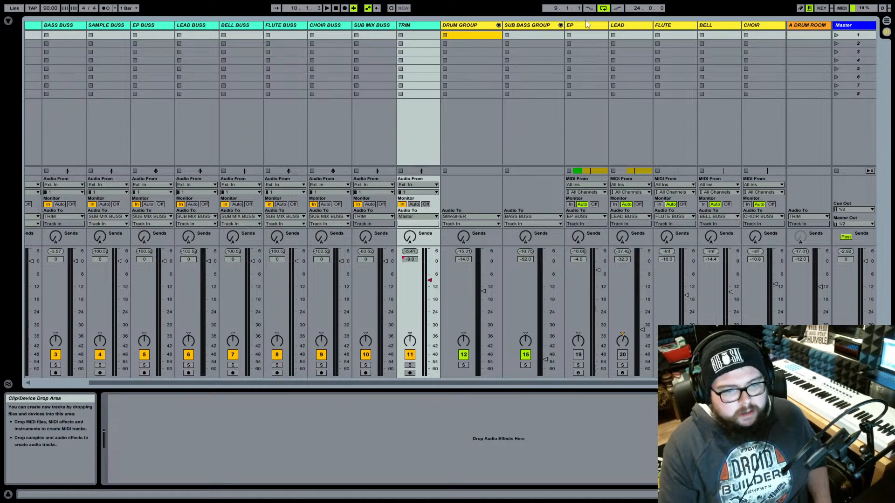
{"action": "left_click", "coordinate": [484, 26]}
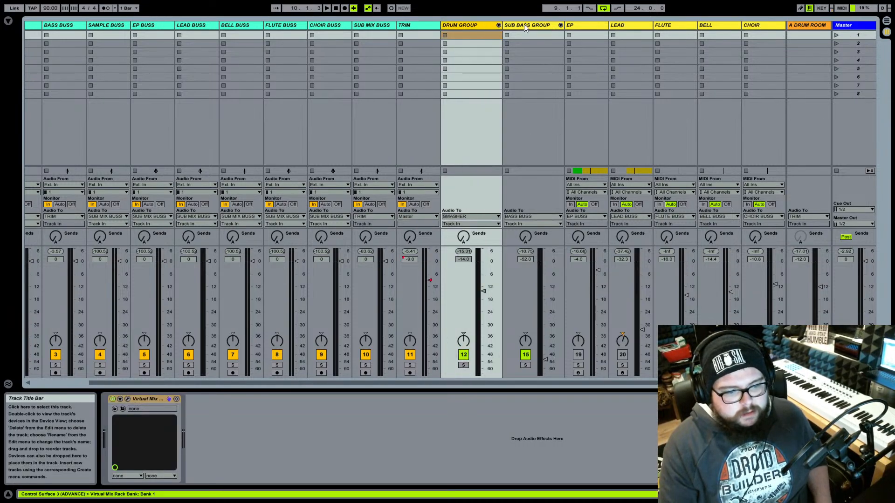
{"action": "key", "text": "space"}
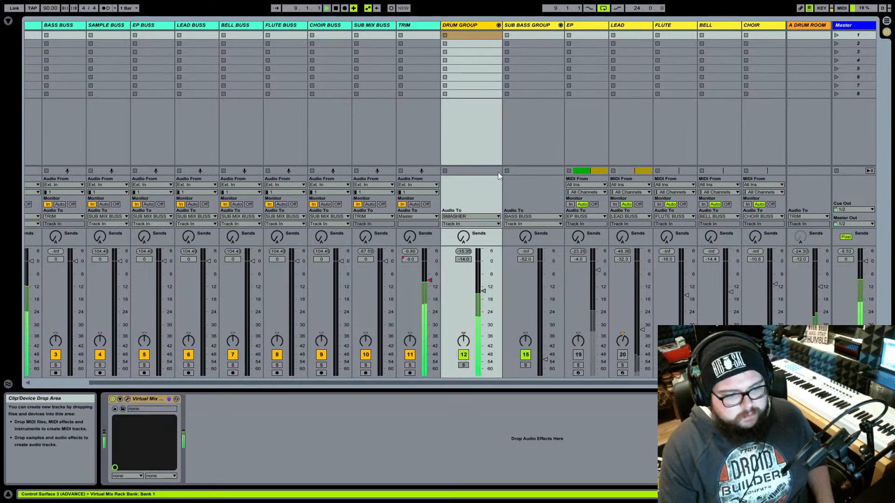
{"action": "left_click", "coordinate": [411, 252]}
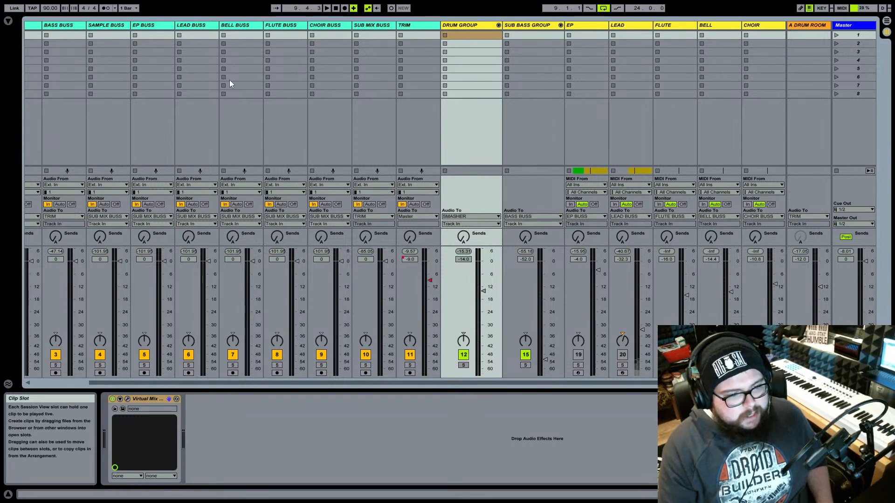
{"action": "scroll", "coordinate": [135, 64], "scroll_direction": "left", "scroll_amount": 3}
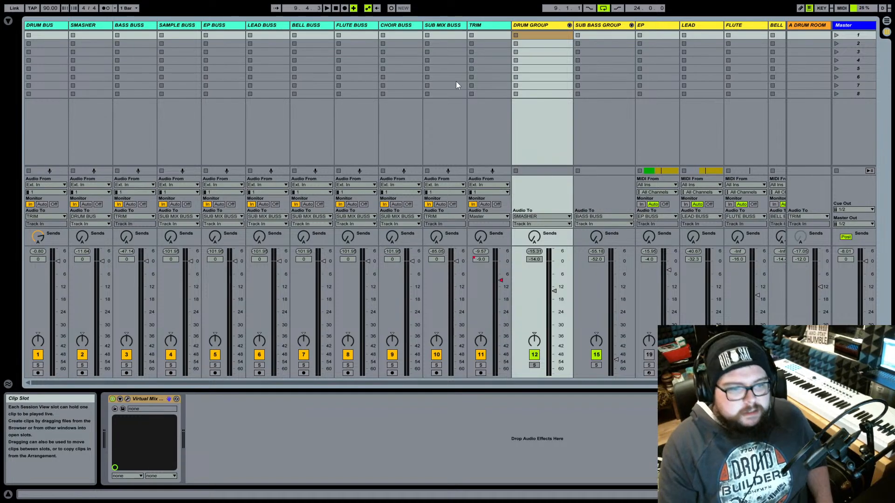
{"action": "scroll", "coordinate": [220, 63], "scroll_direction": "right", "scroll_amount": 1}
{"action": "scroll", "coordinate": [219, 64], "scroll_direction": "left", "scroll_amount": 1}
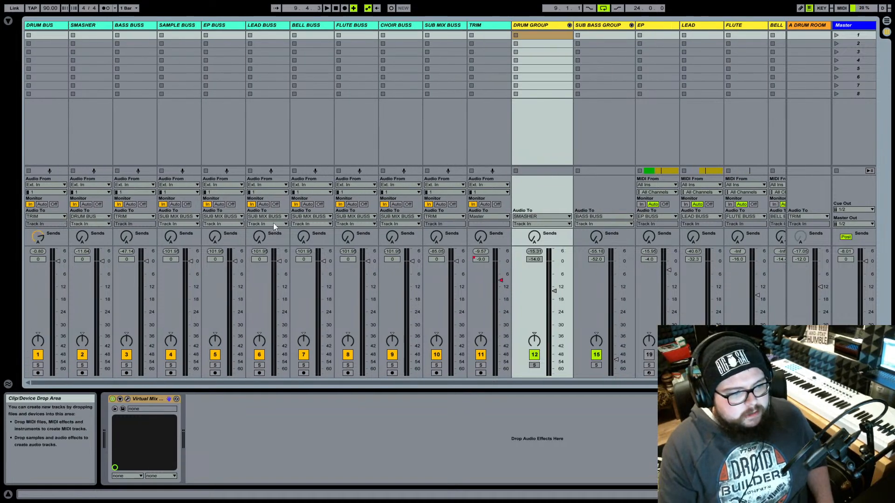
- Rebalance the groups while the loop plays, setting DRUM GROUP to -15.0 dB and SUB BASS GROUP to -10.0 dB
{"action": "left_click", "coordinate": [476, 26]}
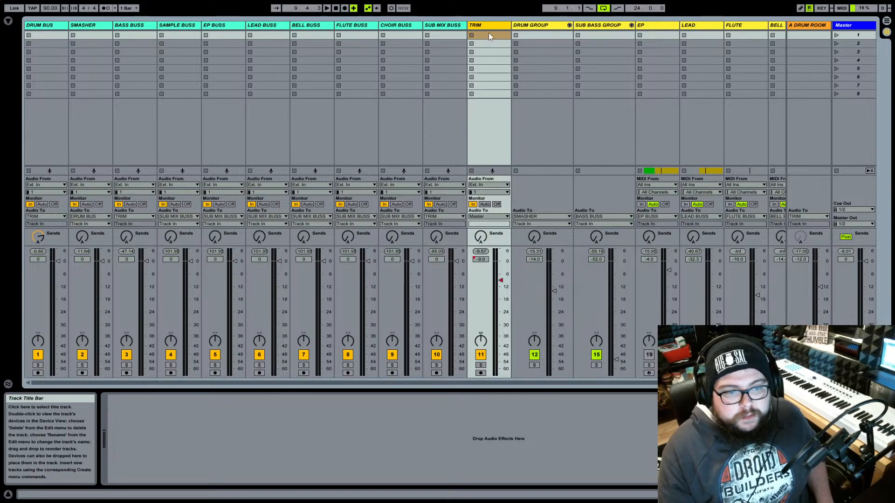
{"action": "key", "text": "space"}
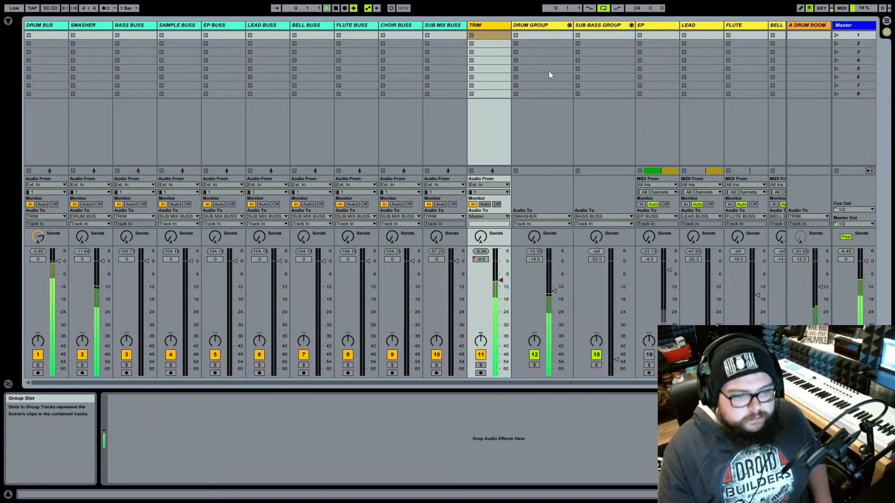
{"action": "left_click", "coordinate": [593, 27]}
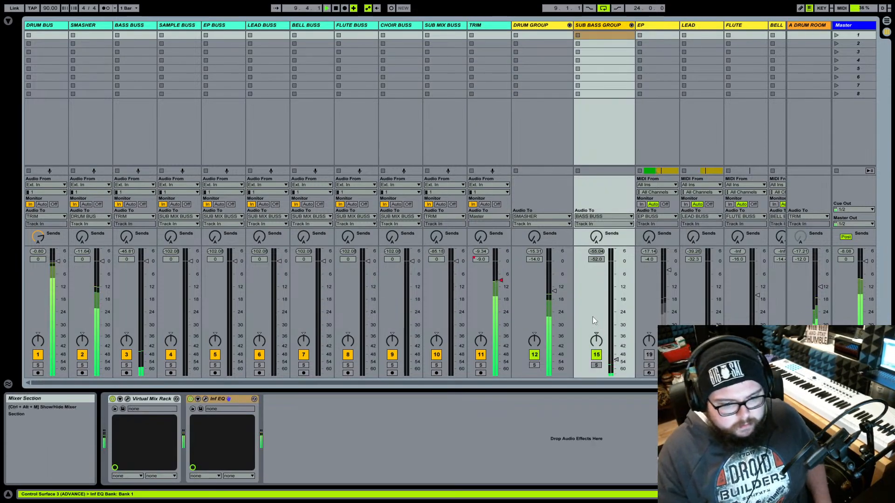
{"action": "left_click_drag", "start_coordinate": [555, 292], "coordinate": [555, 283]}
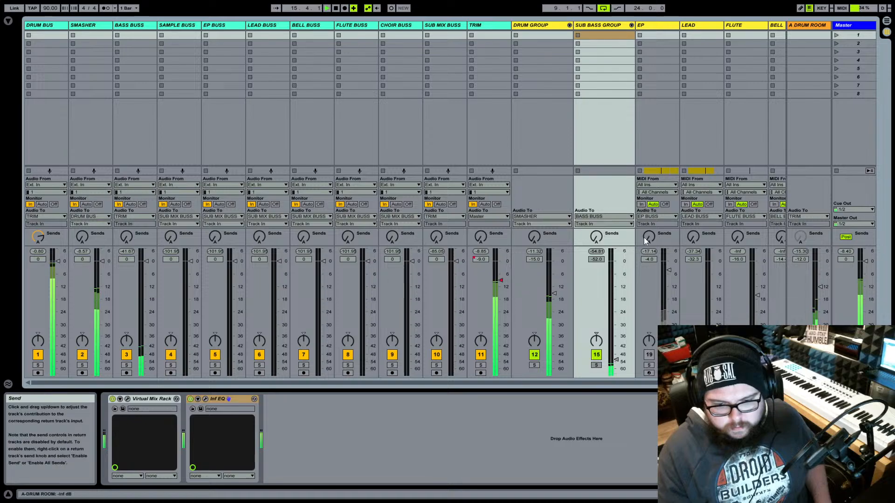
{"action": "left_click_drag", "start_coordinate": [616, 360], "coordinate": [616, 282]}
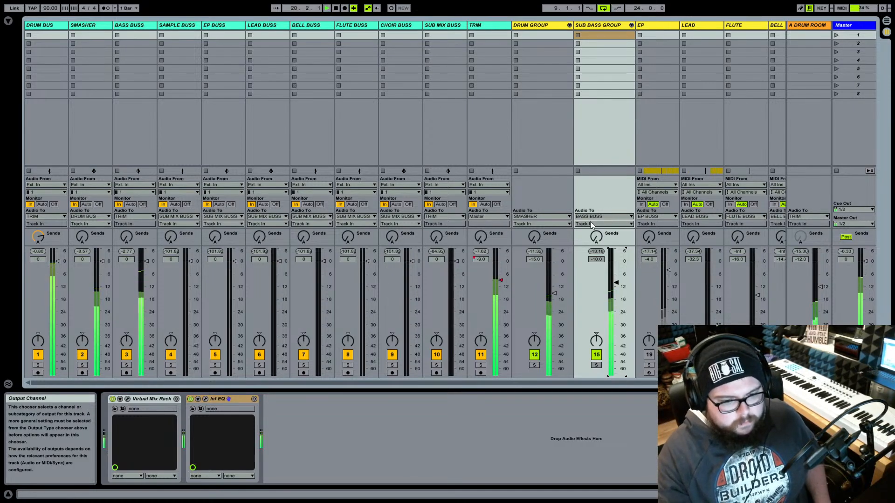
- Bypass Inf EQ on SUB BASS GROUP and re-enable it to compare the sound during playback
{"action": "scroll", "coordinate": [617, 35], "scroll_direction": "right", "scroll_amount": 3}
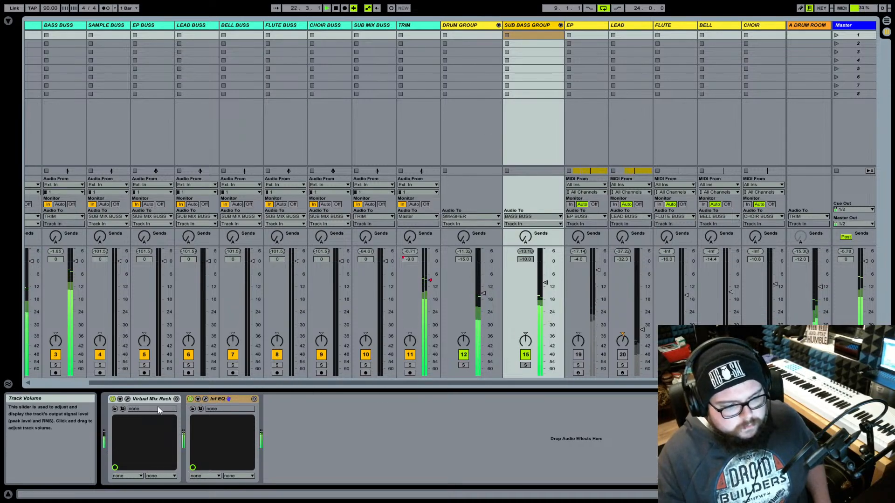
{"action": "left_click", "coordinate": [190, 400]}
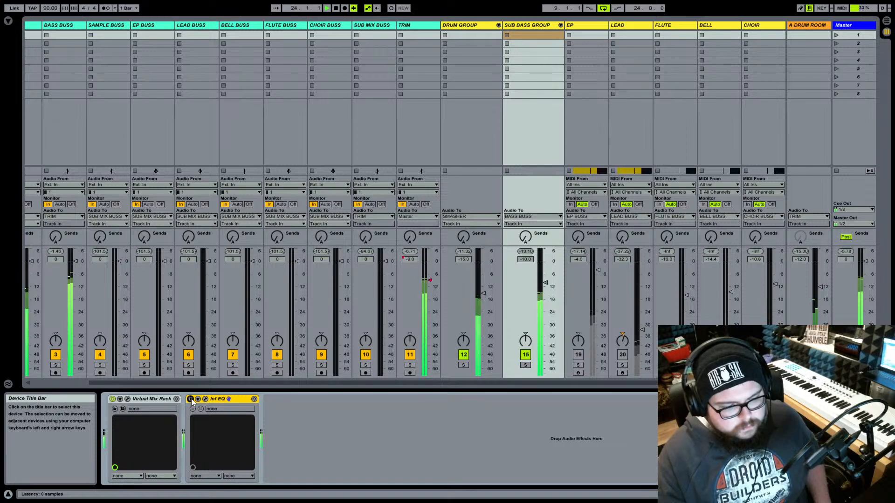
{"action": "left_click", "coordinate": [191, 399]}
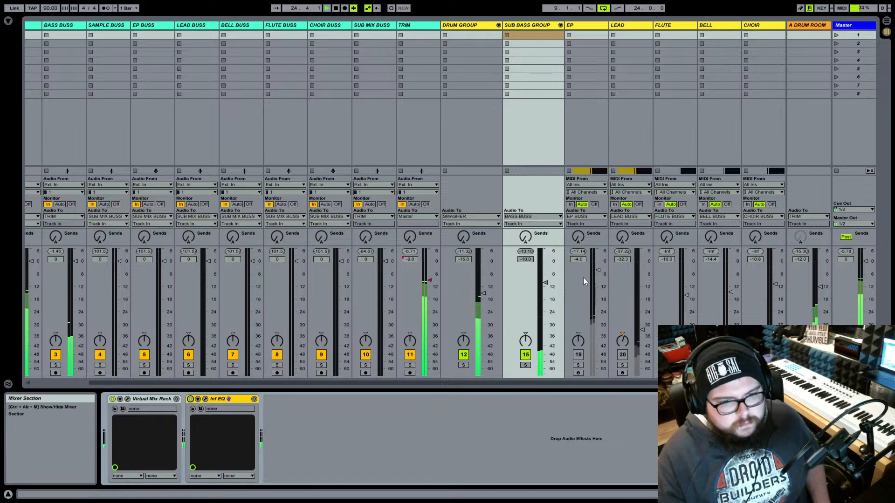
- Unmute the EP track to hear it in the loop, select it and stop playback
{"action": "left_click", "coordinate": [578, 355]}
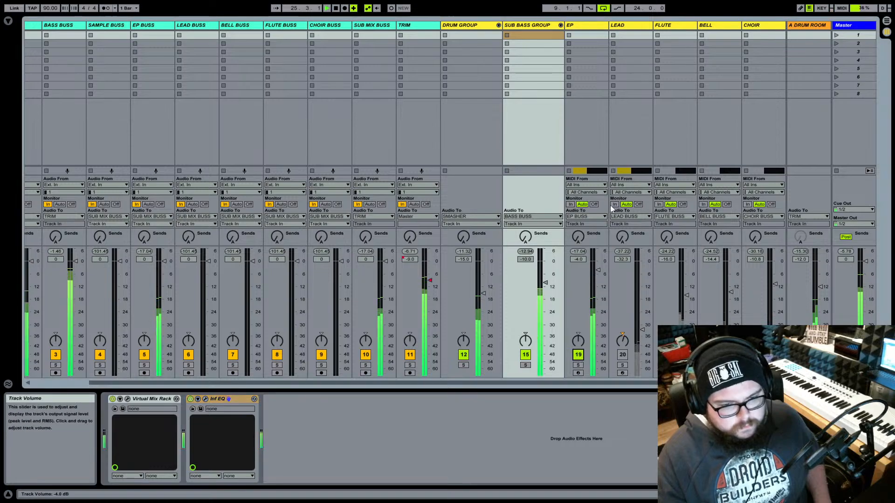
{"action": "left_click", "coordinate": [577, 26]}
{"action": "key", "text": "space"}
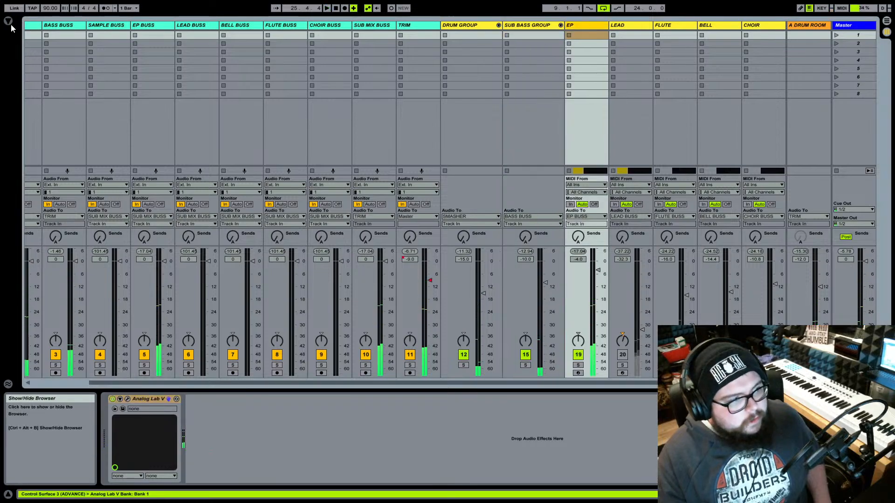
- Load Virtual Mix Rack from the Slate Digital channel strips onto the EP track
{"action": "left_click", "coordinate": [10, 24]}
{"action": "left_click", "coordinate": [138, 183]}
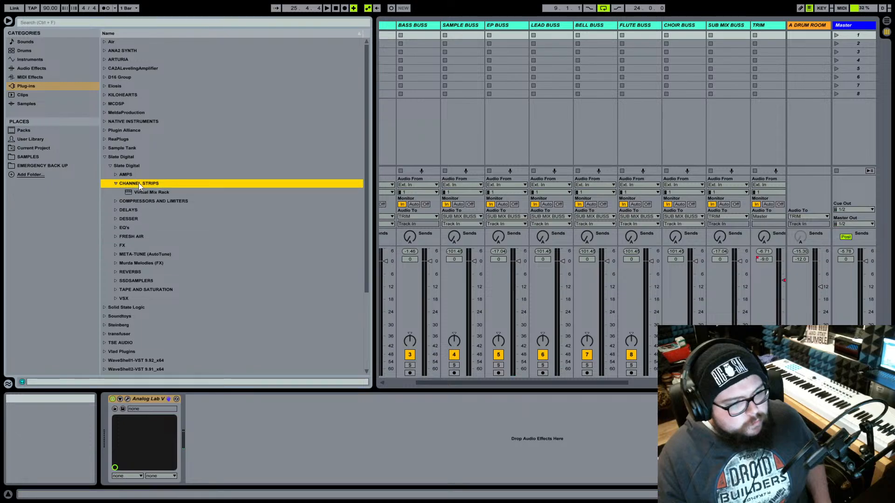
{"action": "scroll", "coordinate": [497, 192], "scroll_direction": "right", "scroll_amount": 2}
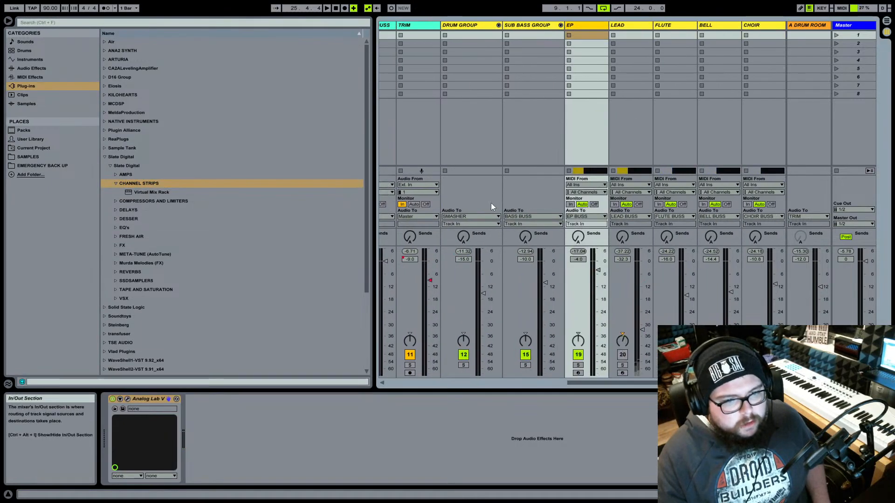
{"action": "left_click", "coordinate": [150, 193]}
{"action": "double_click", "coordinate": [150, 193]}
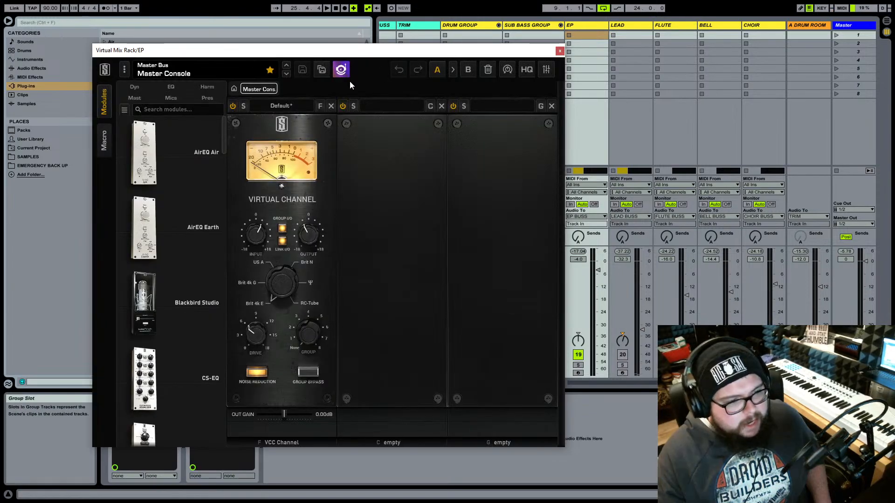
- Remove the default VCC Channel module, load the Sexy Piano preset from the Piano Sexy bank, and remove the preset's first module
{"action": "left_click", "coordinate": [331, 106]}
{"action": "left_click", "coordinate": [186, 74]}
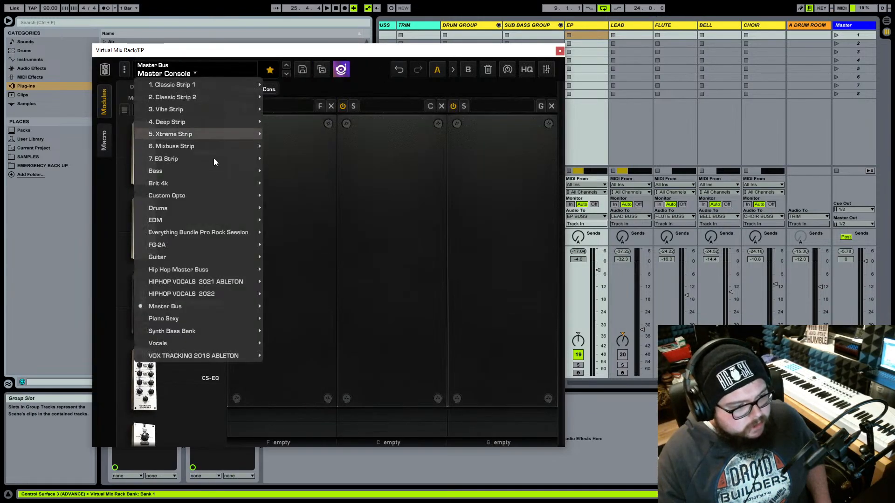
{"action": "mouse_move", "coordinate": [181, 306]}
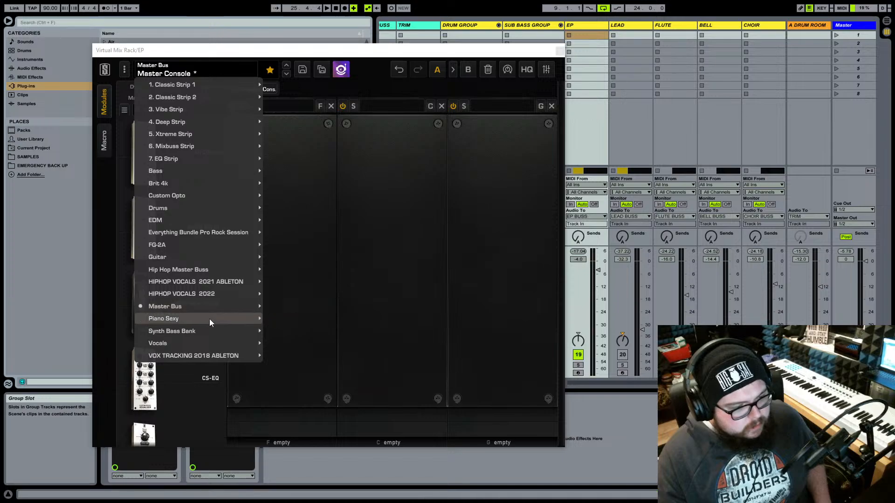
{"action": "mouse_move", "coordinate": [212, 319]}
{"action": "left_click", "coordinate": [277, 319]}
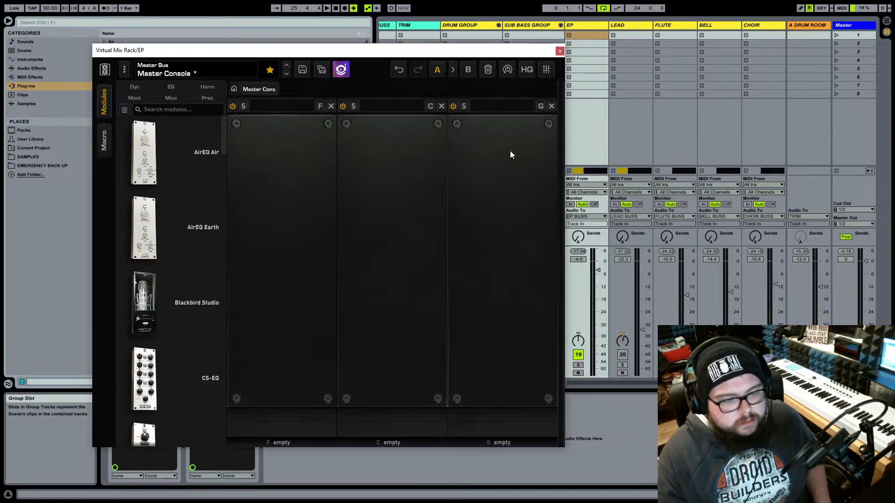
{"action": "left_click", "coordinate": [331, 106]}
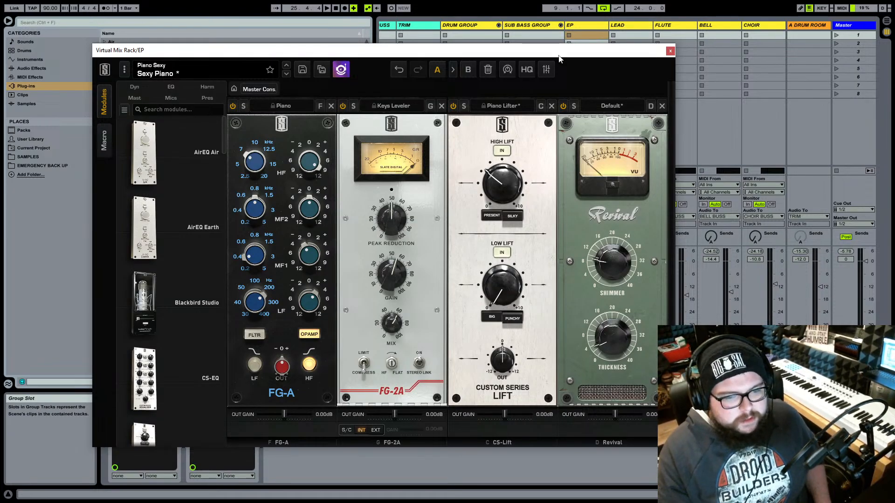
- Play the loop and set the EP track's volume to about -5.0 dB with the rack kept clear of its fader
{"action": "left_click_drag", "start_coordinate": [560, 58], "coordinate": [396, 75]}
{"action": "left_click_drag", "start_coordinate": [604, 276], "coordinate": [599, 282]}
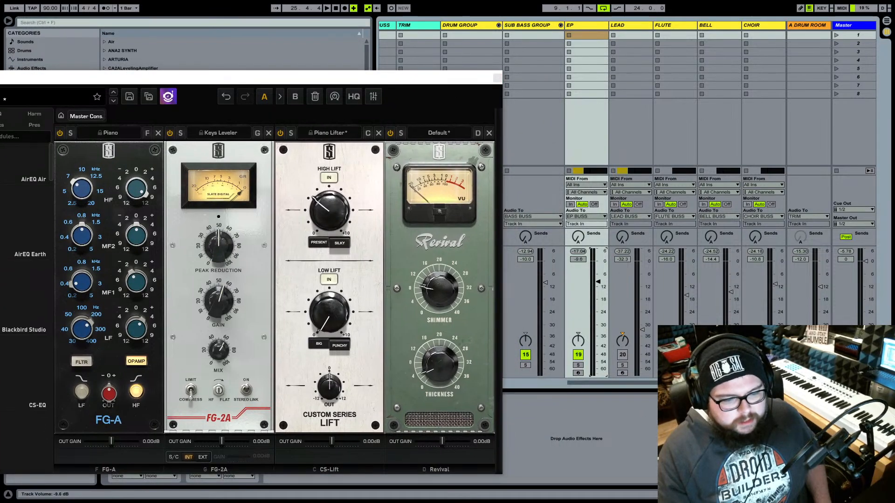
{"action": "key", "text": "space"}
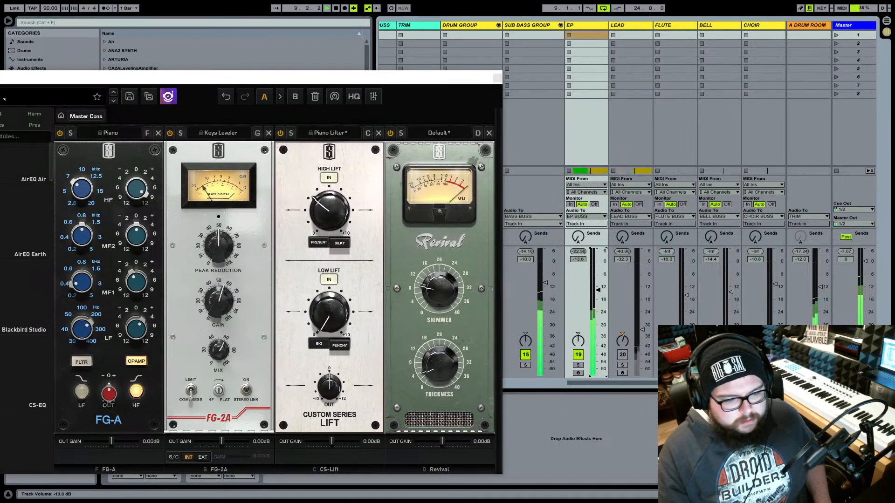
{"action": "left_click_drag", "start_coordinate": [604, 281], "coordinate": [598, 273]}
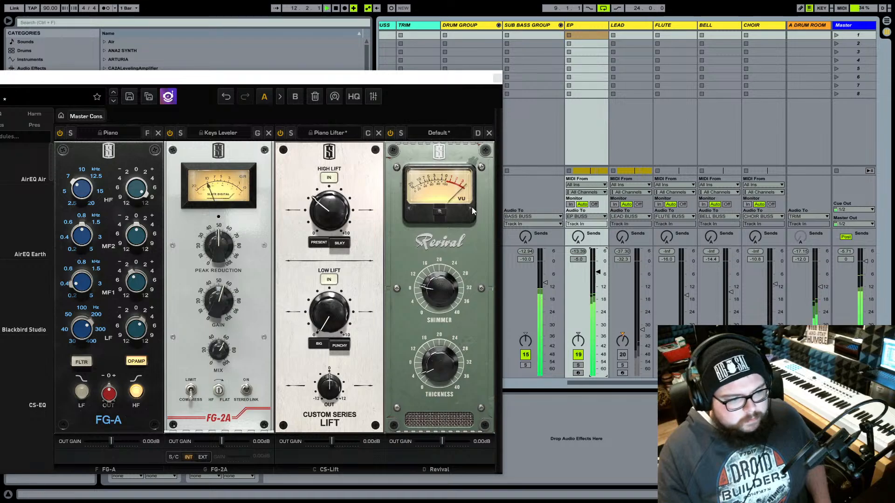
- Examine the levels on EP BUSS, the other bus tracks and TRIM while the loop plays
{"action": "left_click_drag", "start_coordinate": [420, 84], "coordinate": [573, 60]}
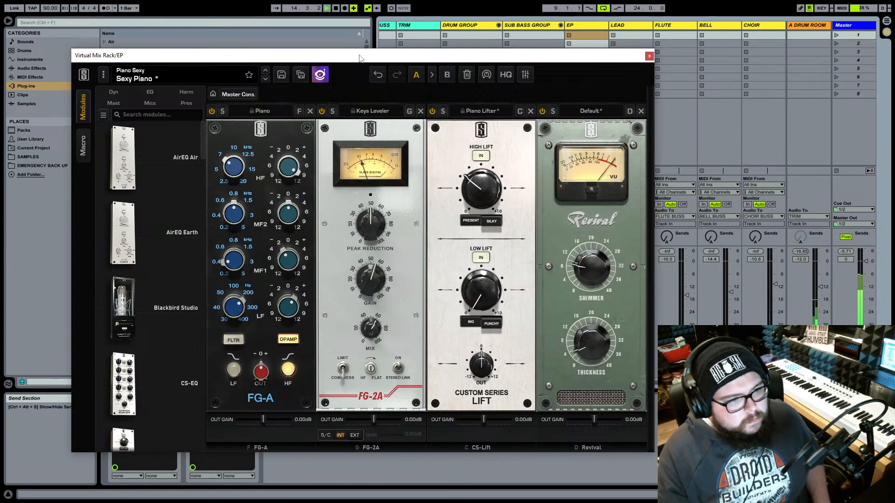
{"action": "left_click_drag", "start_coordinate": [359, 55], "coordinate": [405, 276]}
{"action": "scroll", "coordinate": [382, 119], "scroll_direction": "left", "scroll_amount": 8}
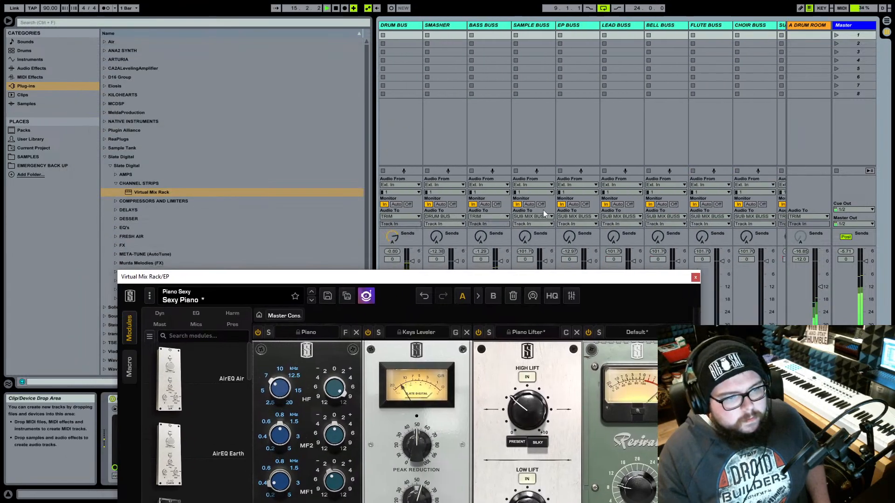
{"action": "left_click_drag", "start_coordinate": [544, 276], "coordinate": [545, 365]}
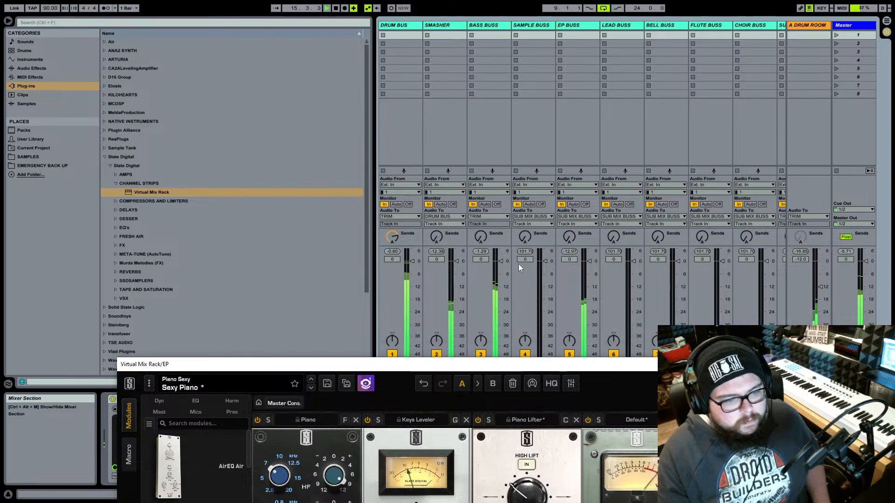
{"action": "left_click", "coordinate": [575, 27]}
{"action": "scroll", "coordinate": [603, 78], "scroll_direction": "right", "scroll_amount": 4}
{"action": "scroll", "coordinate": [674, 45], "scroll_direction": "right", "scroll_amount": 3}
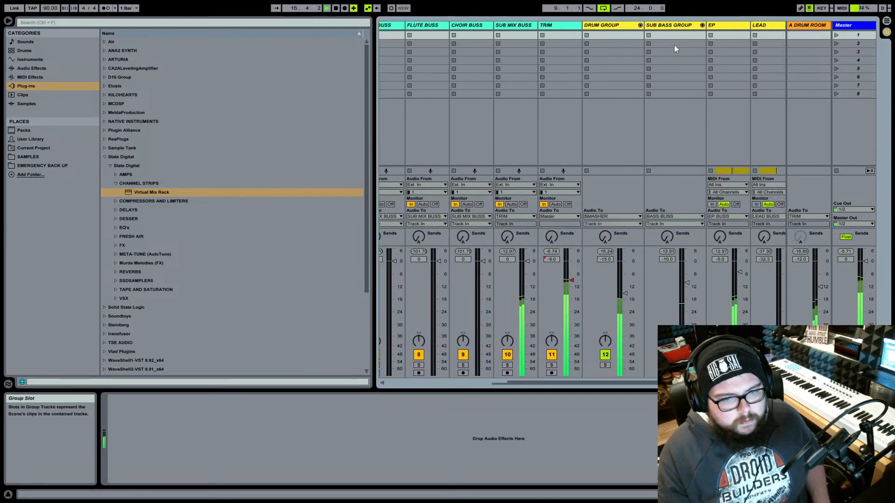
{"action": "scroll", "coordinate": [674, 45], "scroll_direction": "right", "scroll_amount": 4}
- Reselect the EP track and raise its volume to -3.0 dB during playback
{"action": "left_click", "coordinate": [575, 26]}
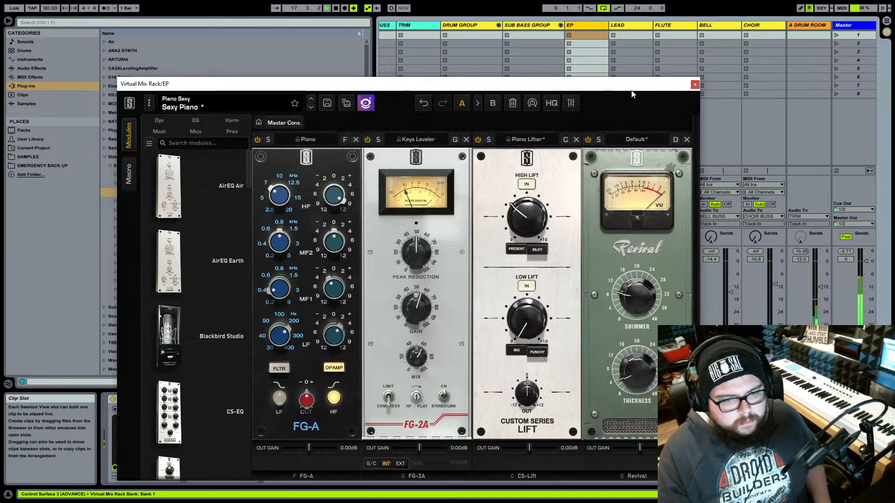
{"action": "left_click_drag", "start_coordinate": [632, 85], "coordinate": [470, 33]}
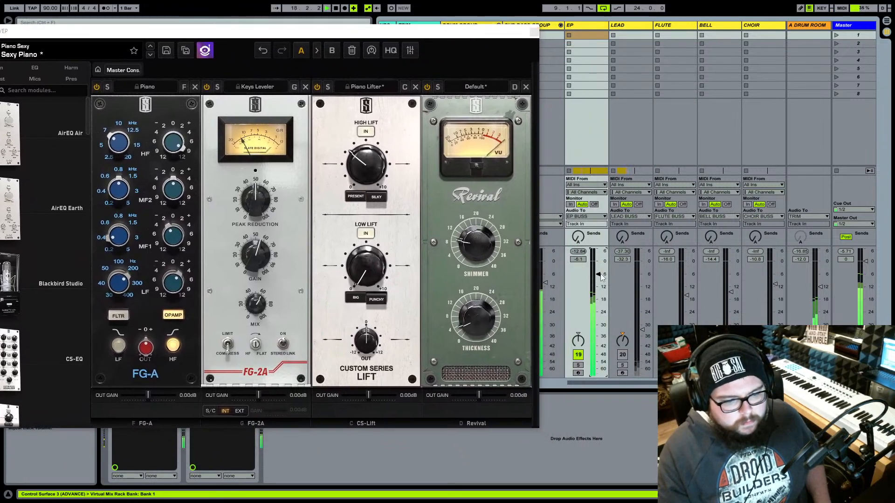
{"action": "scroll", "coordinate": [602, 278], "scroll_direction": "up", "scroll_amount": 2}
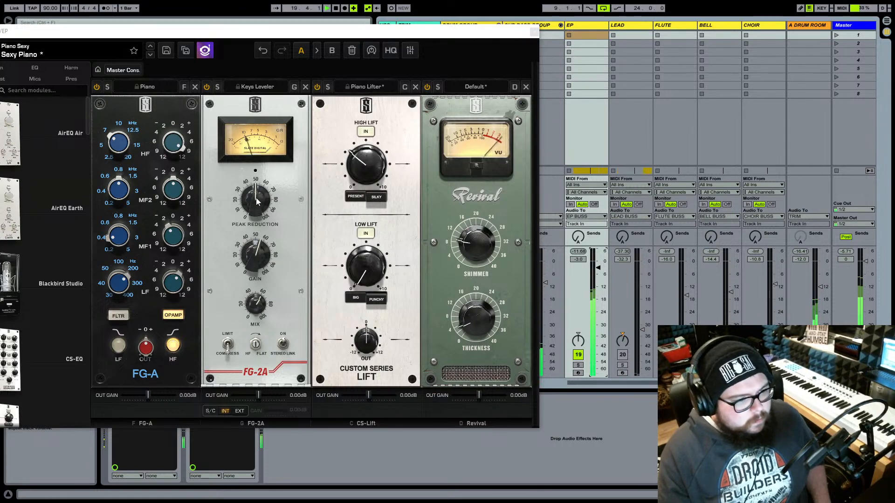
- Close the rack window and lower DRUM GROUP to -16.0 dB and SUB BASS GROUP to -11.0 dB
{"action": "left_click_drag", "start_coordinate": [535, 33], "coordinate": [430, 39]}
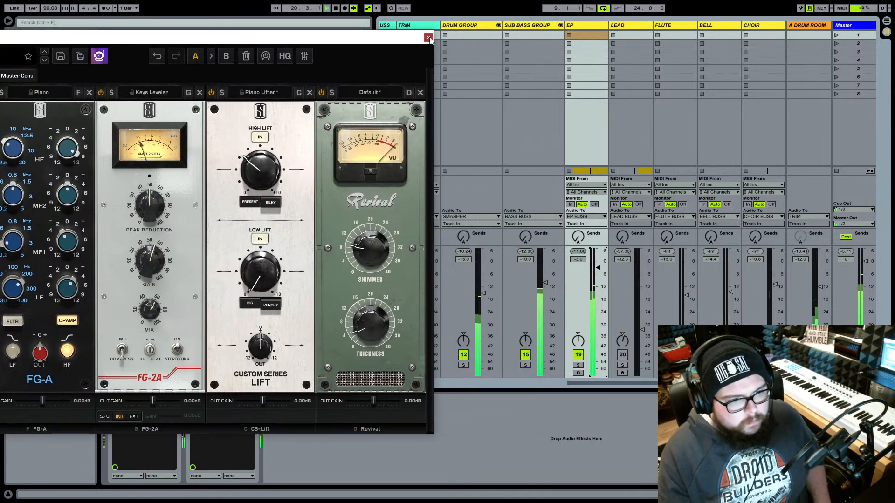
{"action": "left_click", "coordinate": [429, 39]}
{"action": "left_click", "coordinate": [484, 25]}
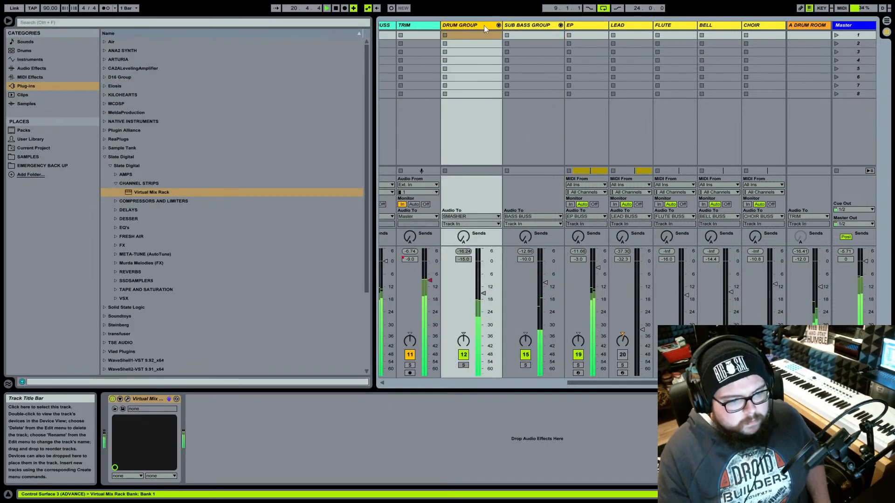
{"action": "left_click", "coordinate": [527, 26]}
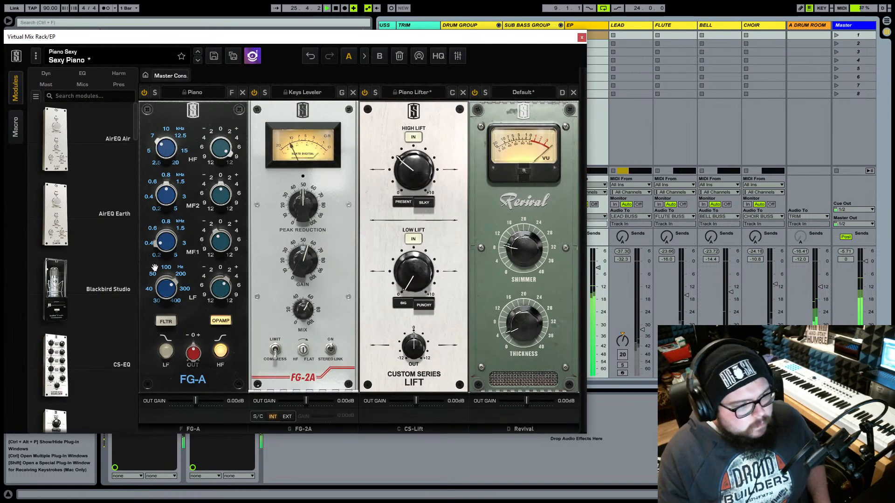
- Insert a New York module ahead of FG-A in the EP track's Virtual Mix Rack
{"action": "scroll", "coordinate": [78, 271], "scroll_direction": "down", "scroll_amount": 12}
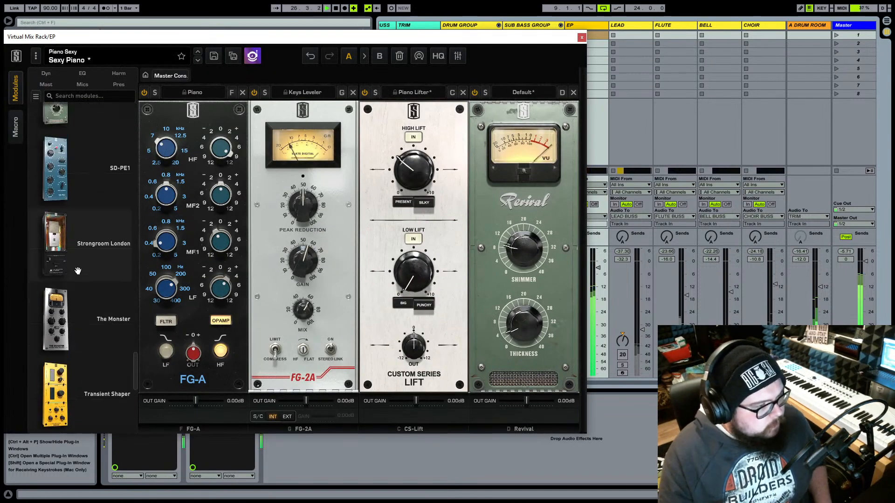
{"action": "scroll", "coordinate": [78, 271], "scroll_direction": "up", "scroll_amount": 5}
{"action": "left_click_drag", "start_coordinate": [81, 259], "coordinate": [147, 224]}
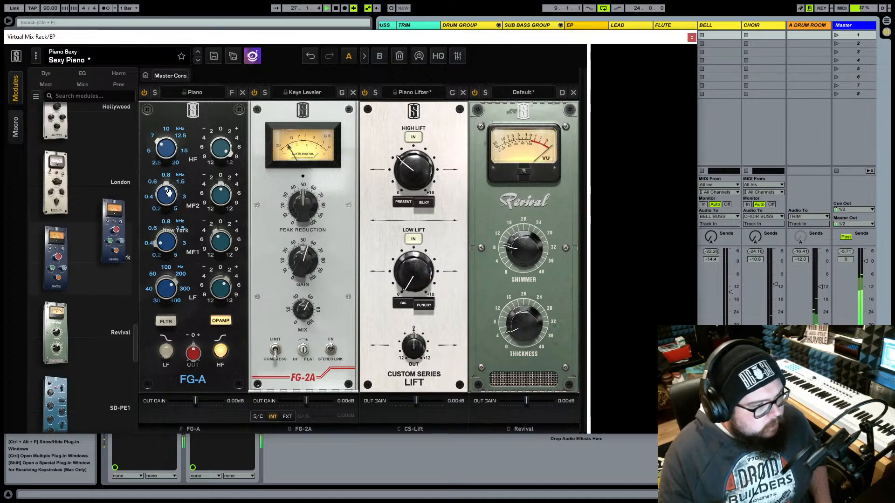
{"action": "scroll", "coordinate": [227, 328], "scroll_direction": "up", "scroll_amount": 2}
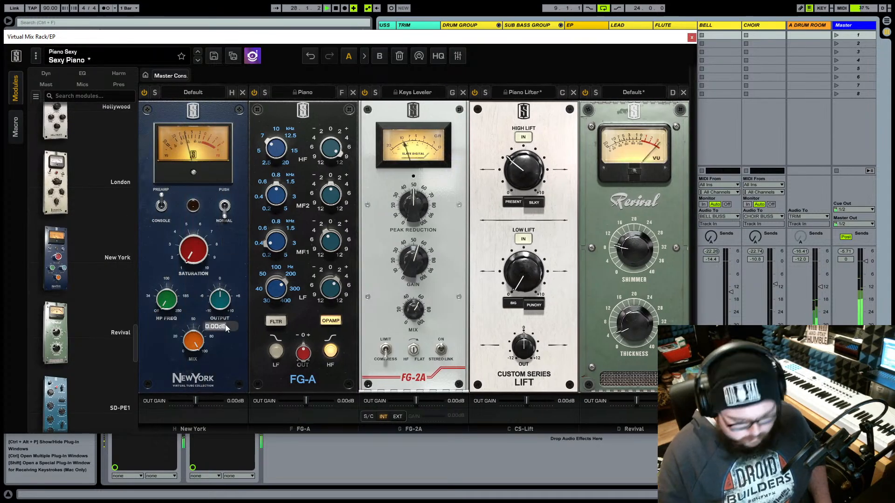
- Raise the New York module's saturation and output, and set the FG-2A compressor's gain to 58.1
{"action": "mouse_move", "coordinate": [192, 246]}
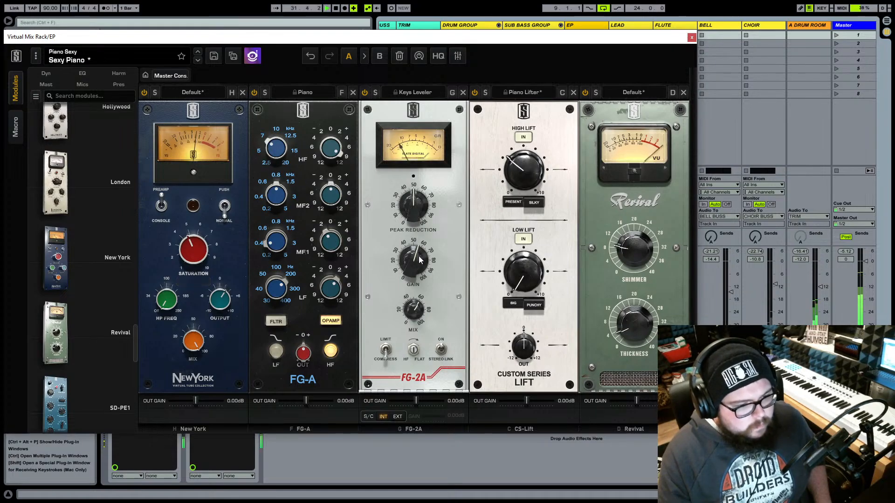
{"action": "mouse_move", "coordinate": [419, 263]}
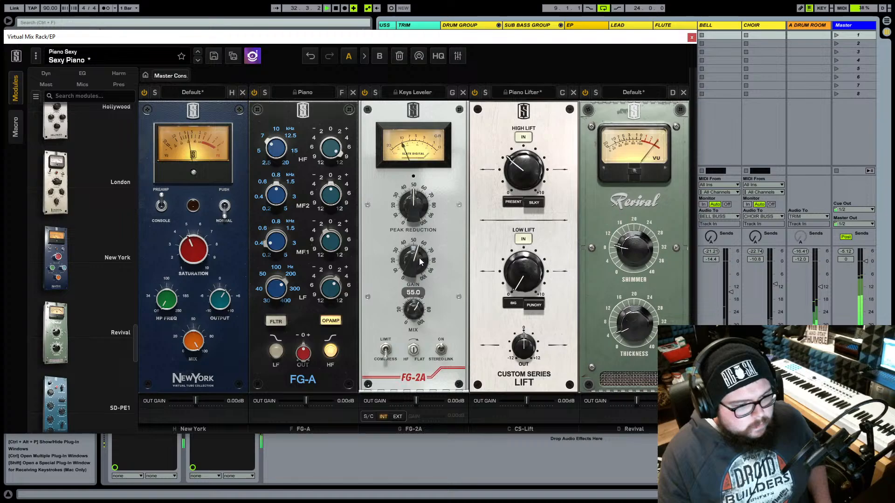
{"action": "left_click_drag", "start_coordinate": [419, 263], "coordinate": [422, 261]}
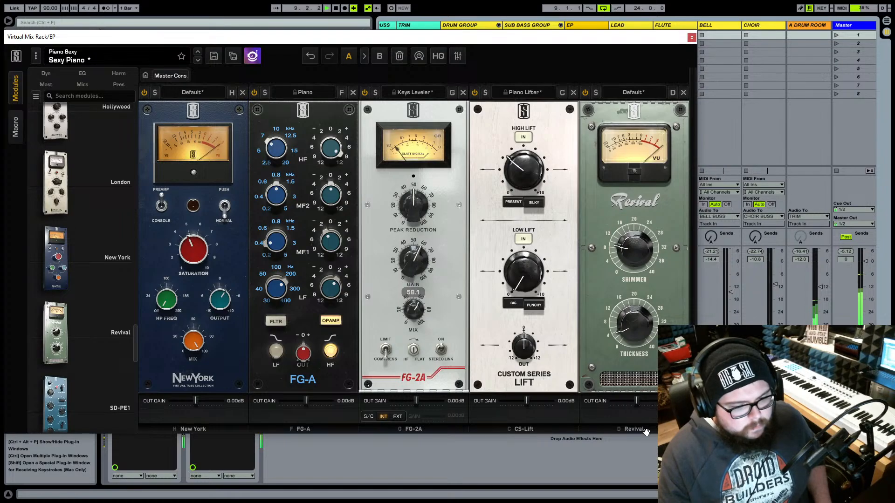
- Add a Trimmer module to the EP rack and place it last in the chain, after Revival
{"action": "scroll", "coordinate": [117, 209], "scroll_direction": "down", "scroll_amount": 8}
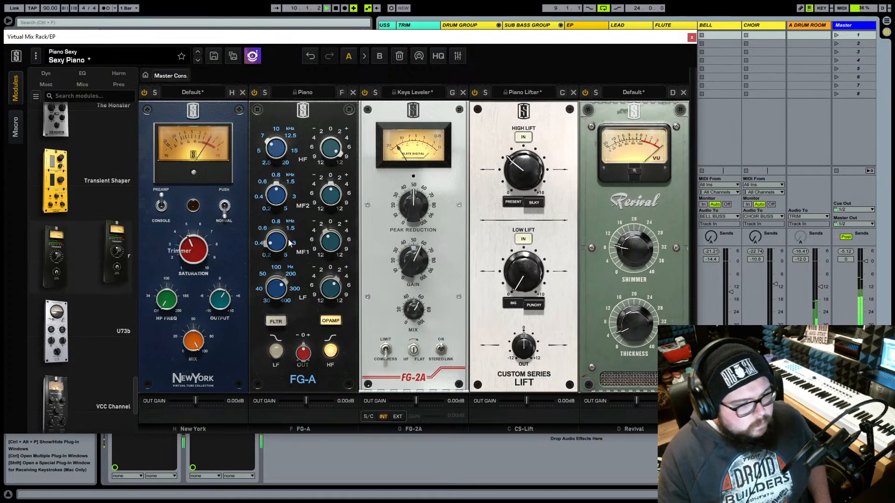
{"action": "left_click_drag", "start_coordinate": [107, 256], "coordinate": [616, 222]}
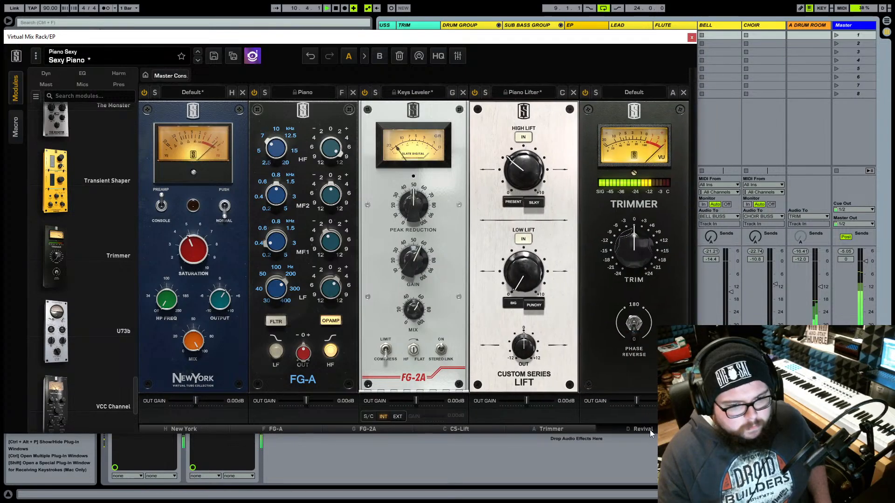
{"action": "left_click", "coordinate": [651, 431]}
{"action": "left_click_drag", "start_coordinate": [532, 180], "coordinate": [615, 182]}
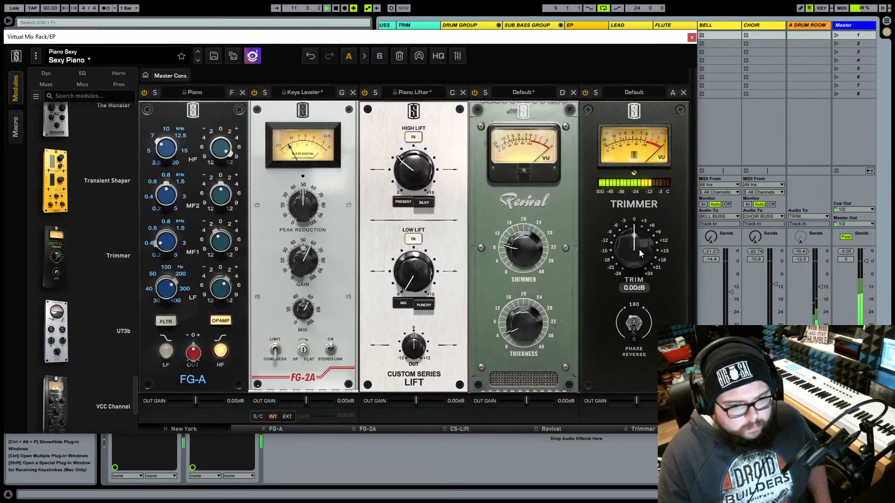
- Set the Trimmer module's trim to 2 dB and close the rack window
{"action": "double_click", "coordinate": [642, 288]}
{"action": "type", "text": "2"}
{"action": "key", "text": "Return"}
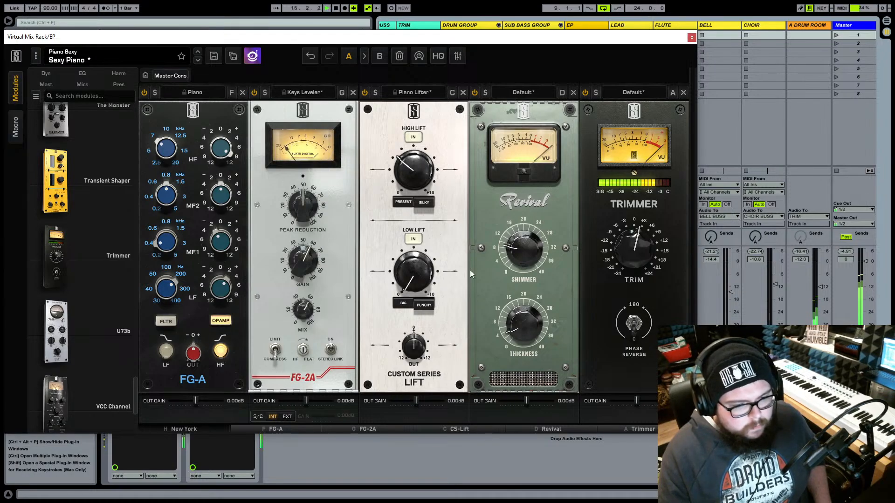
{"action": "mouse_move", "coordinate": [639, 289]}
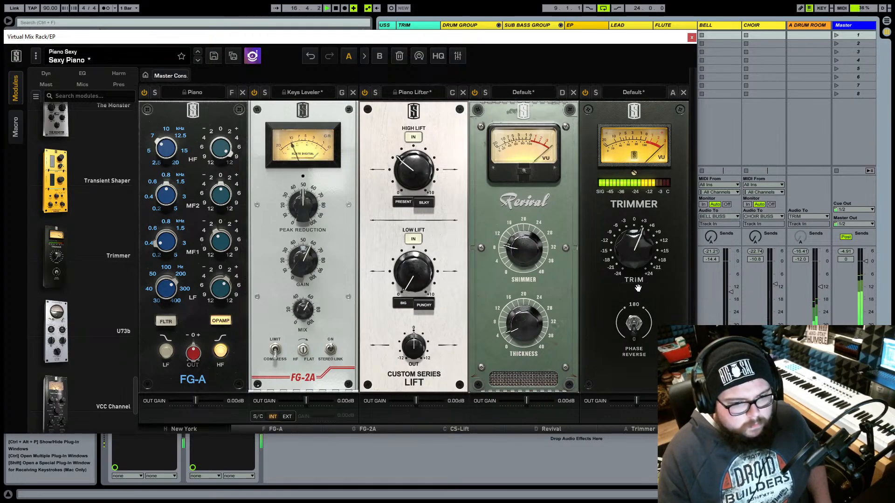
{"action": "left_click", "coordinate": [692, 38]}
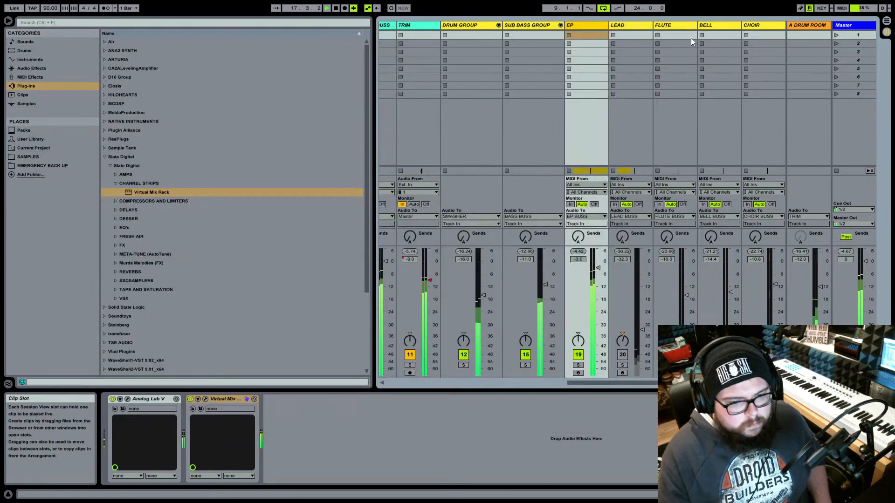
- Lower DRUM GROUP to -16.5 dB and SUB BASS GROUP to -11.5 dB together, and set EP to -4.0 dB
{"action": "left_click", "coordinate": [480, 27]}
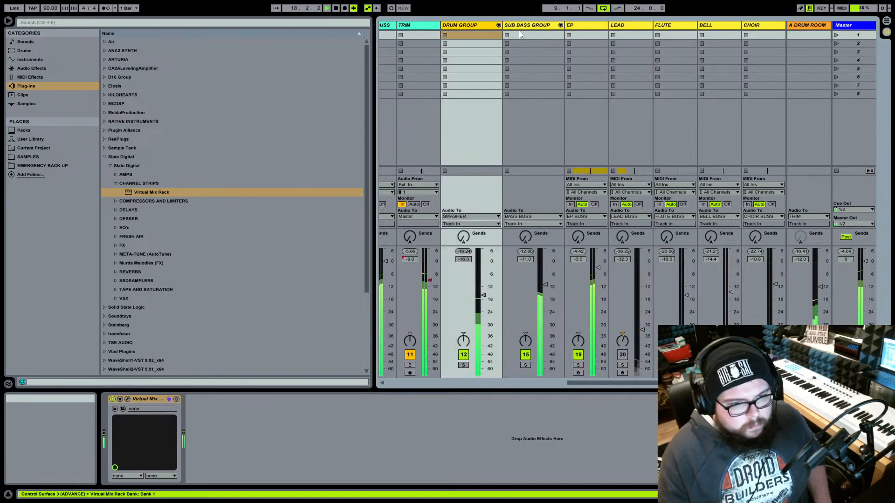
{"action": "left_click", "coordinate": [522, 33], "text": "shift"}
{"action": "left_click", "coordinate": [547, 285]}
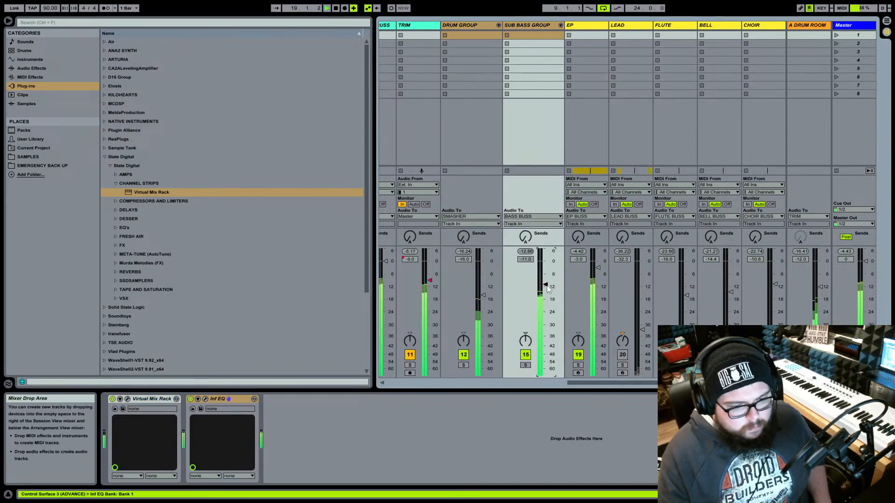
{"action": "scroll", "coordinate": [548, 289], "scroll_direction": "down", "scroll_amount": 1}
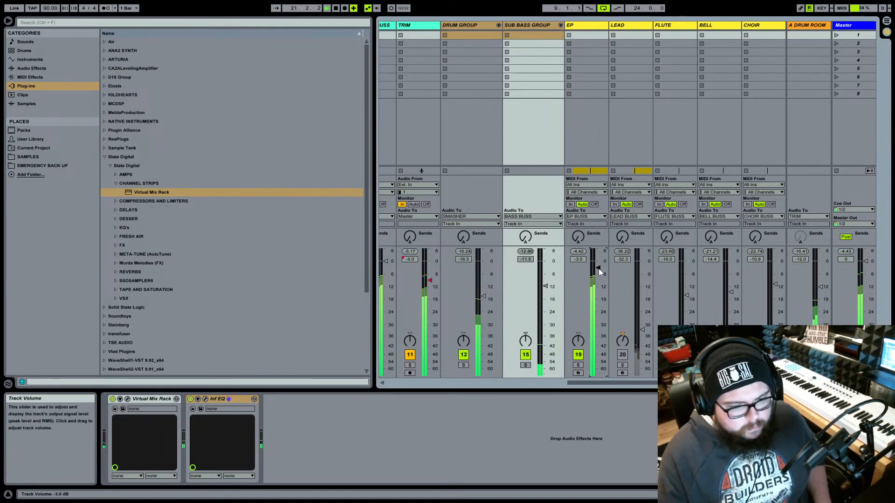
{"action": "scroll", "coordinate": [599, 269], "scroll_direction": "down", "scroll_amount": 2}
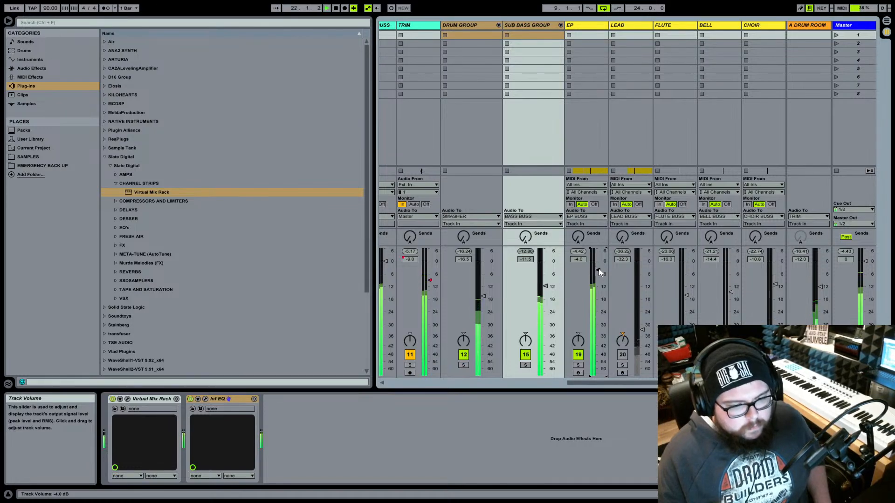
- Audition the LEAD track in solo within the mix and raise its volume to about -18.8 dB
{"action": "left_click", "coordinate": [629, 26]}
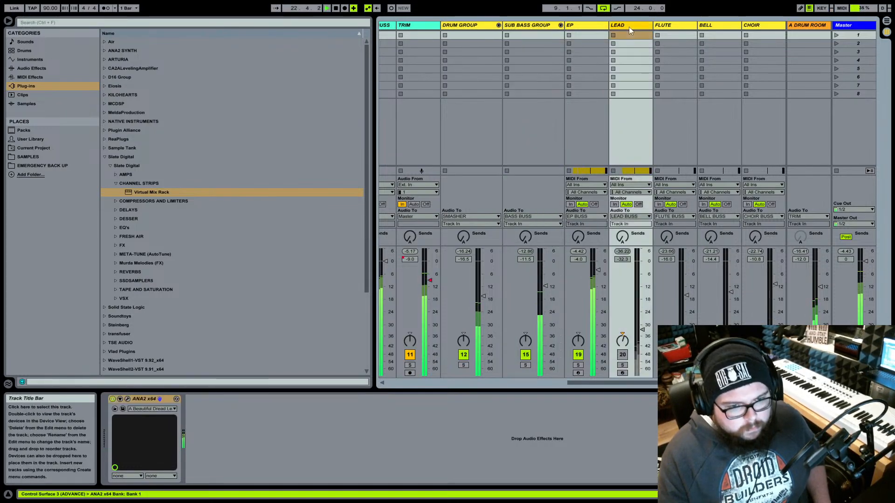
{"action": "left_click", "coordinate": [623, 365]}
{"action": "left_click", "coordinate": [624, 366]}
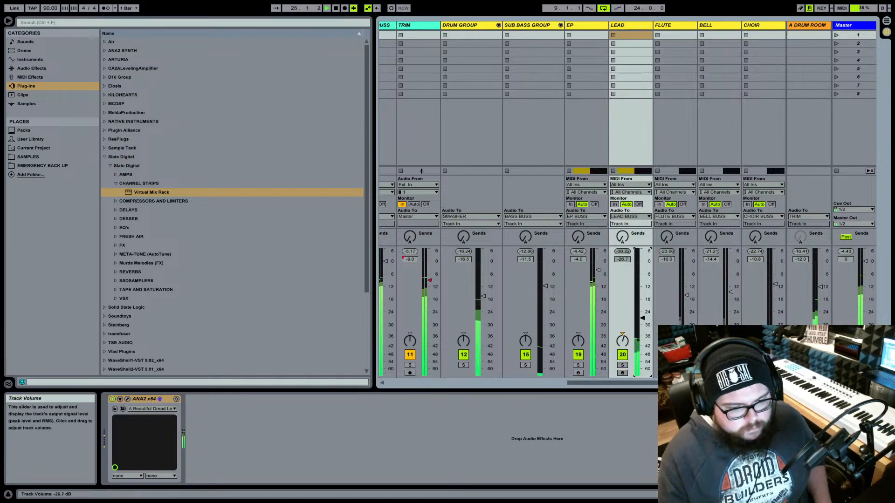
{"action": "left_click_drag", "start_coordinate": [642, 318], "coordinate": [642, 301]}
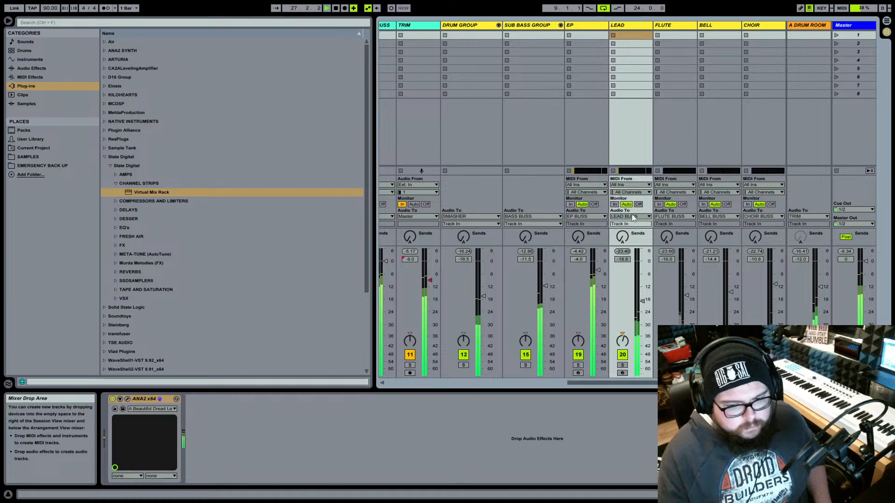
- Hide the browser to widen the mixer and fine-tune the LEAD track's volume to -17.0 dB
{"action": "left_click", "coordinate": [8, 21]}
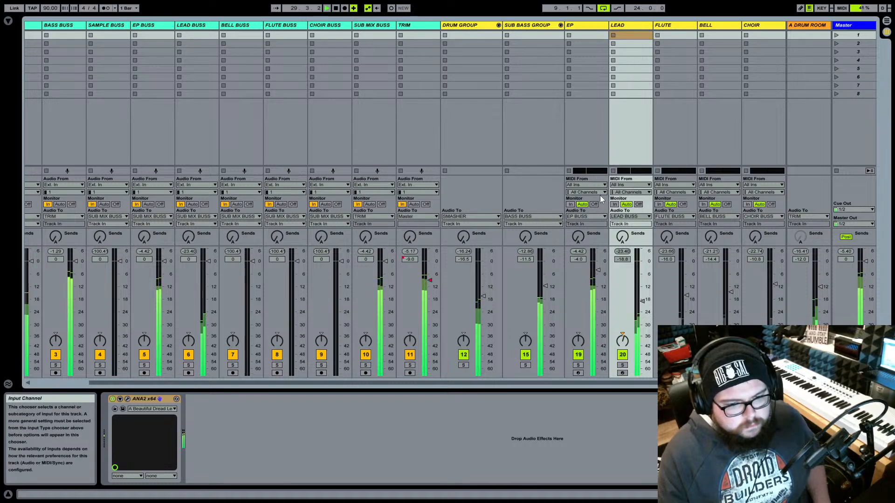
{"action": "left_click", "coordinate": [647, 299]}
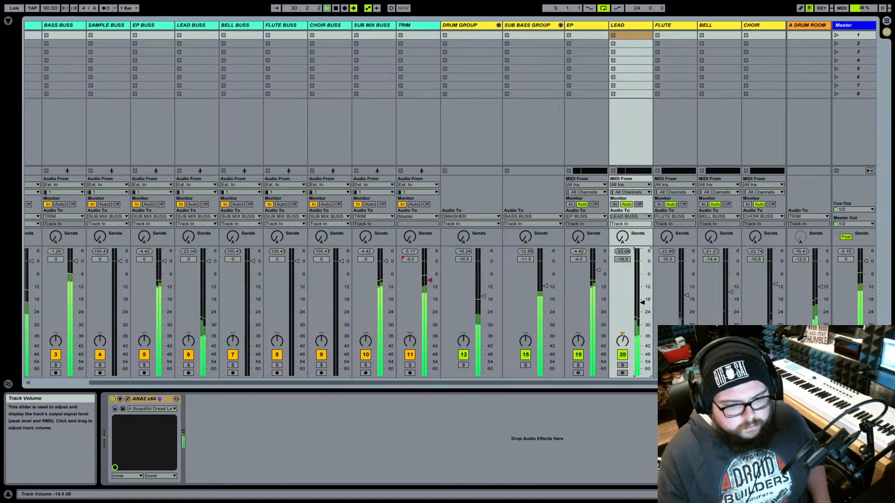
{"action": "left_click_drag", "start_coordinate": [646, 298], "coordinate": [646, 297]}
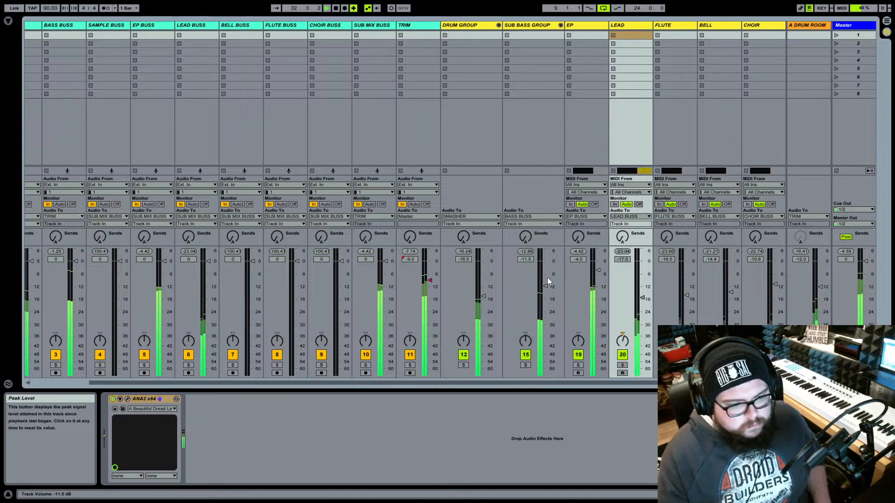
- Lower the volumes of DRUM GROUP, SUB BASS GROUP, EP and LEAD together by 2 dB, with EP at -6.0 dB
{"action": "left_click", "coordinate": [474, 26]}
{"action": "left_click", "coordinate": [627, 25], "text": "shift"}
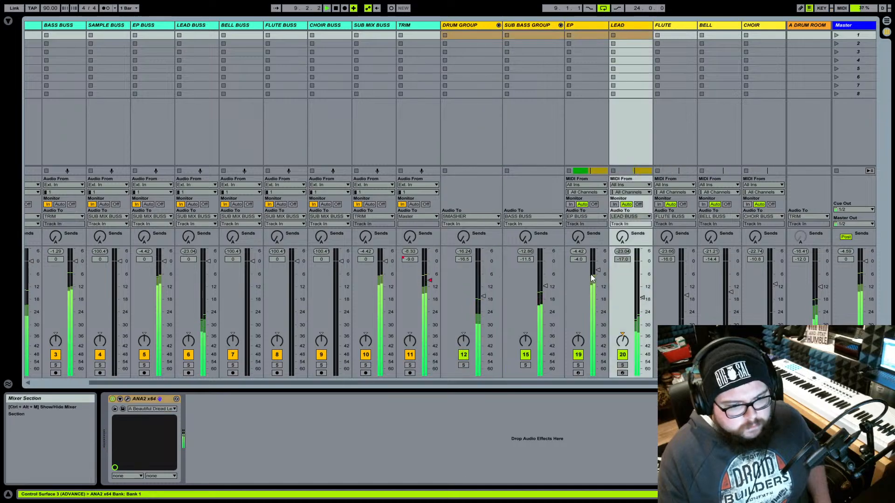
{"action": "left_click_drag", "start_coordinate": [599, 271], "coordinate": [602, 278]}
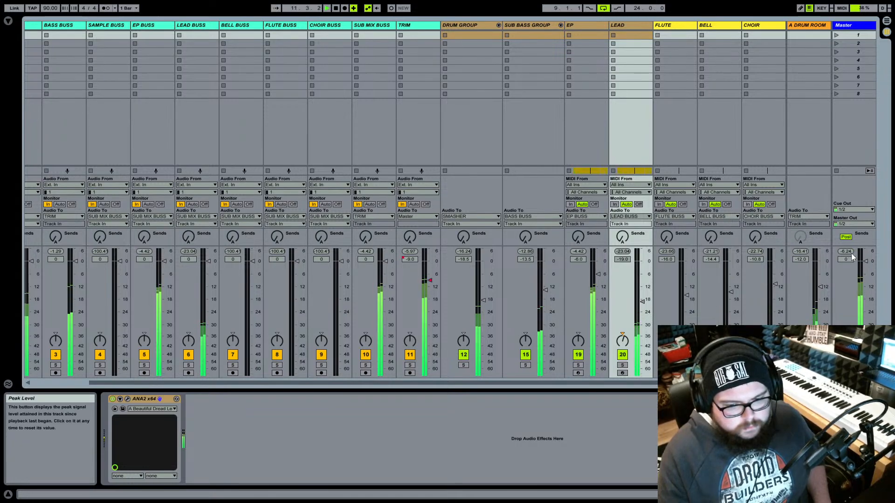
- Select the FLUTE track and extend the arrangement loop to span the whole song, from bar 1 to bar 93
{"action": "left_click", "coordinate": [671, 26]}
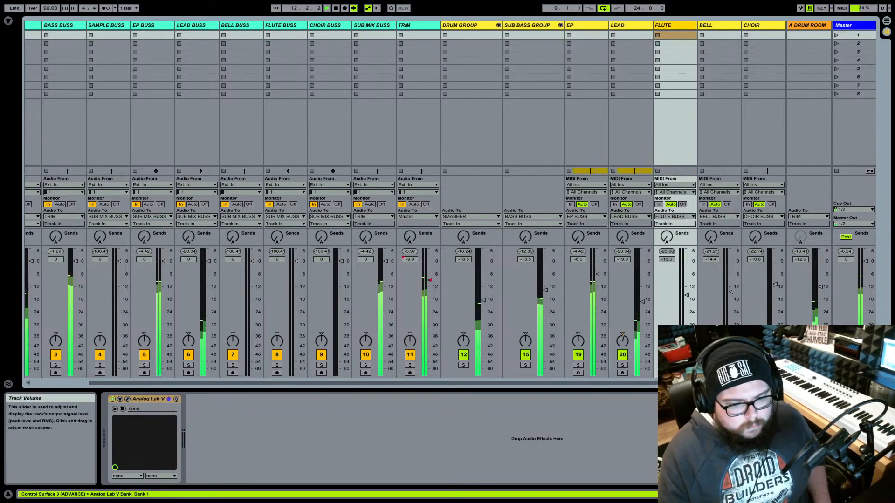
{"action": "key", "text": "Tab"}
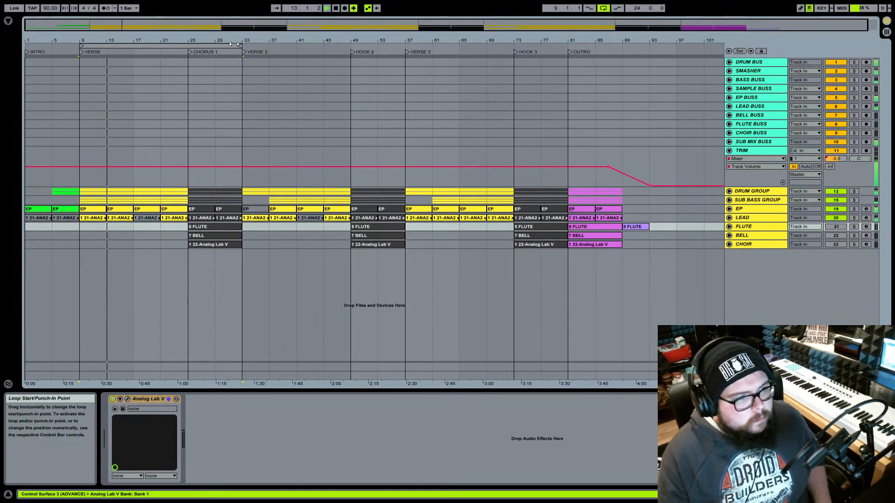
{"action": "left_click_drag", "start_coordinate": [242, 46], "coordinate": [649, 69]}
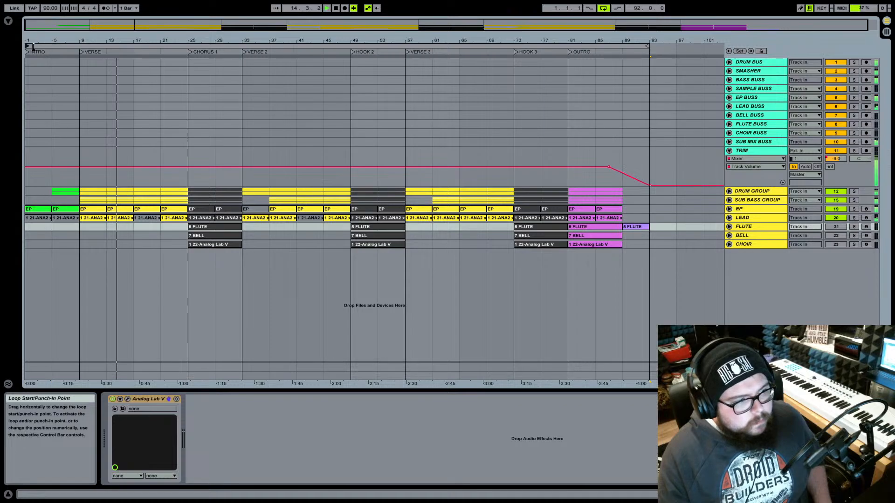
{"action": "key", "text": "Tab"}
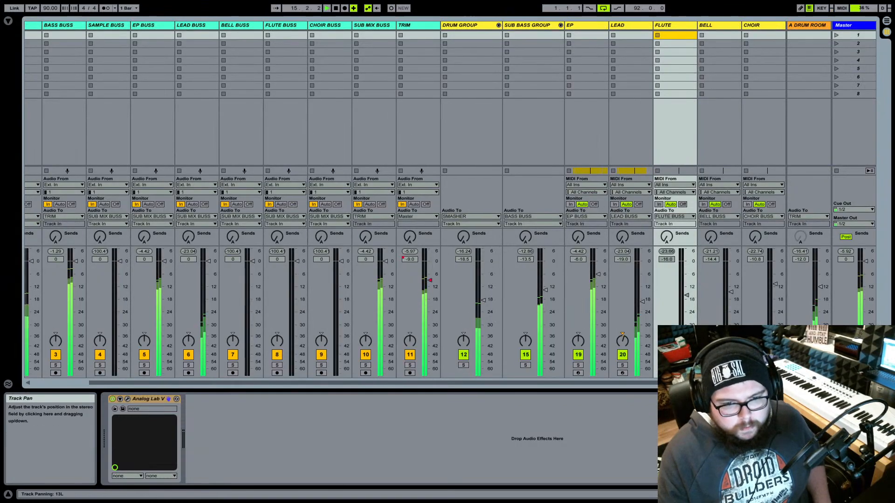
- Play from the CHORUS 1 locator, raise the FLUTE track's volume to -8.0 dB and unfold the track in the arrangement
{"action": "key", "text": "Tab"}
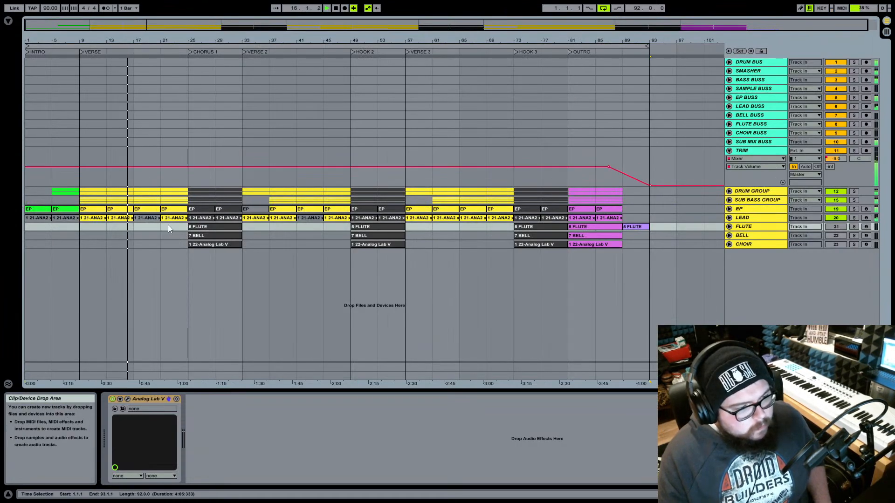
{"action": "left_click", "coordinate": [191, 52]}
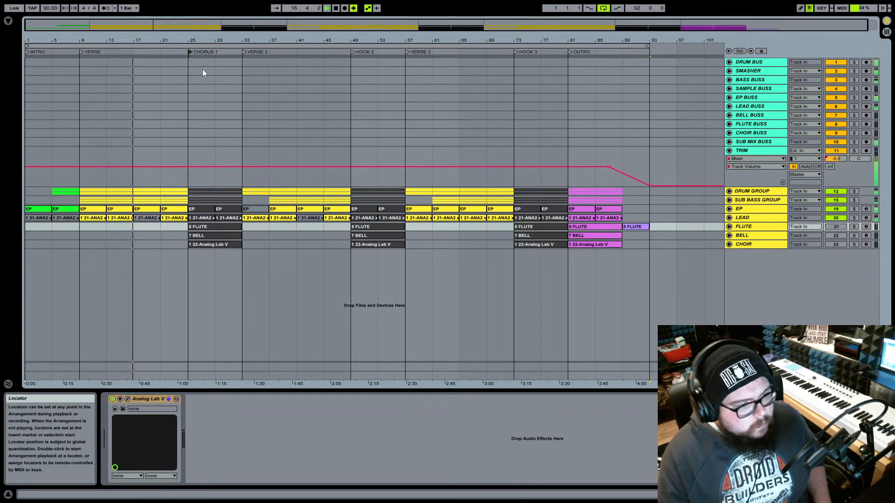
{"action": "key", "text": "Tab"}
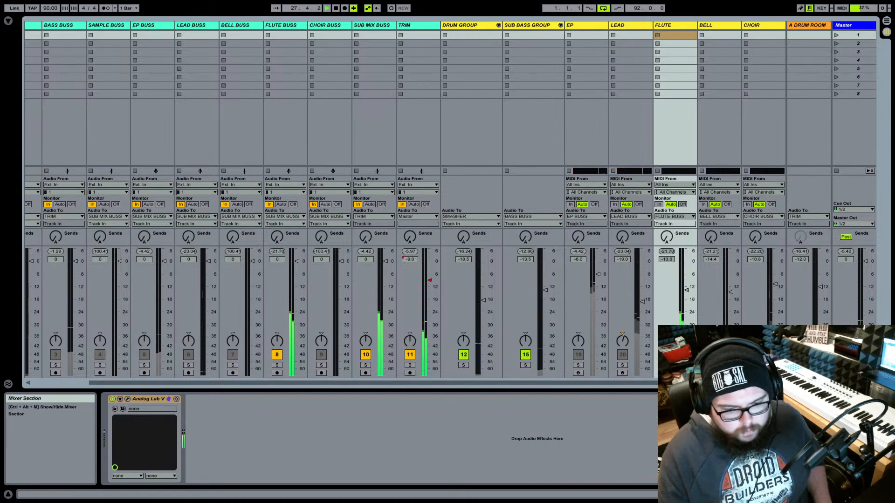
{"action": "left_click_drag", "start_coordinate": [687, 286], "coordinate": [687, 279]}
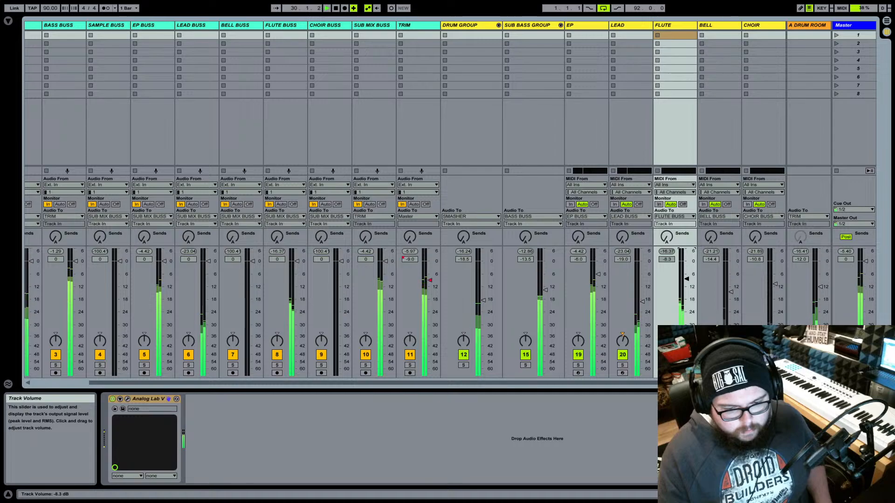
{"action": "key", "text": "Tab"}
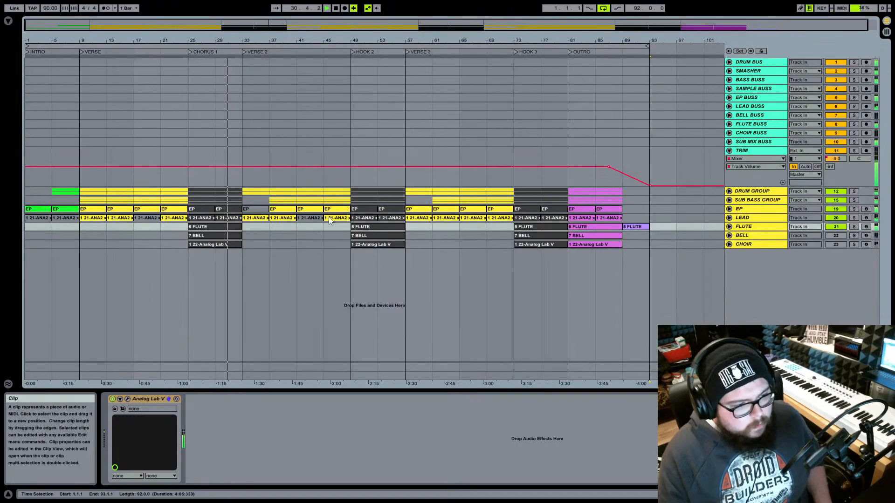
{"action": "left_click", "coordinate": [730, 227]}
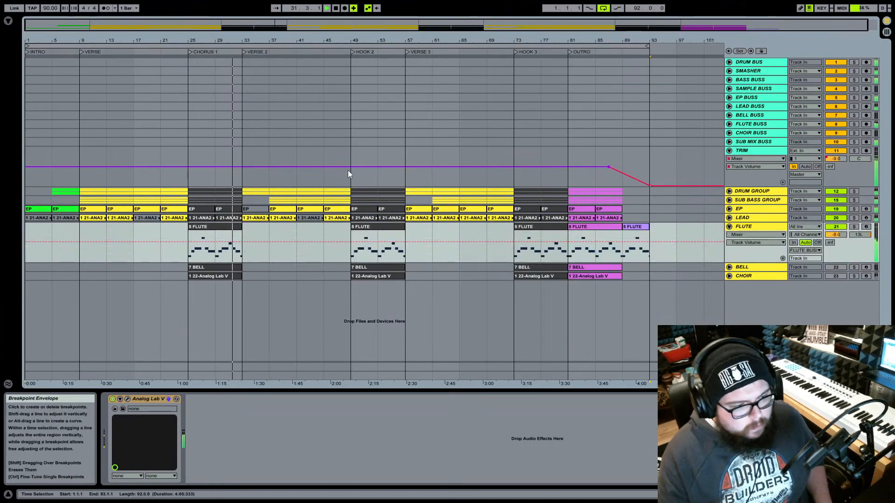
- Replay from the CHORUS 1 locator and audition the BELL track in solo before returning to the full mix
{"action": "left_click", "coordinate": [189, 53]}
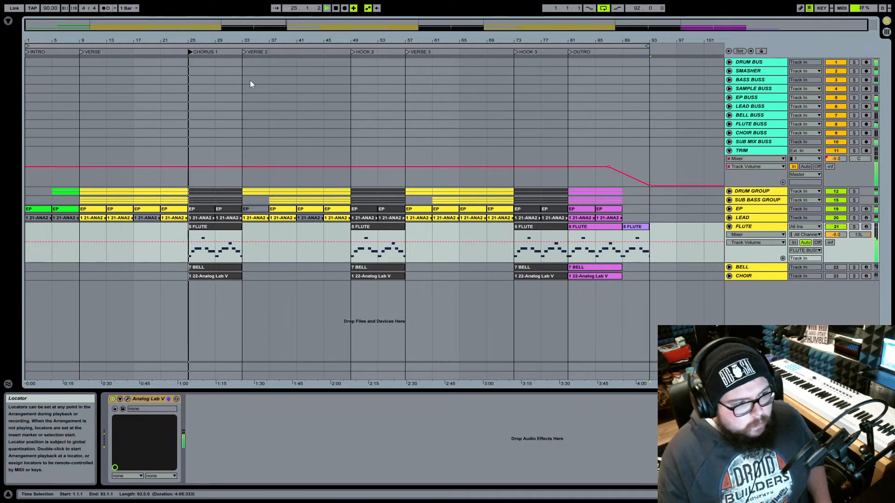
{"action": "key", "text": "Tab"}
{"action": "left_click", "coordinate": [711, 355]}
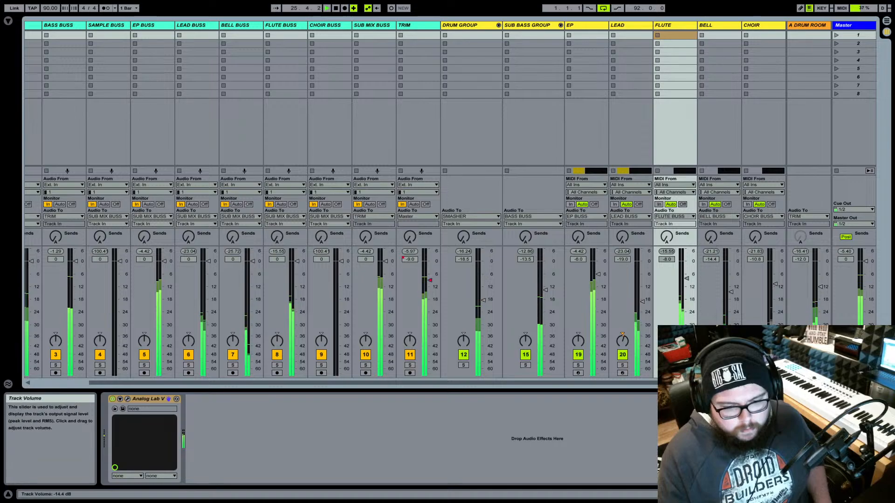
{"action": "left_click", "coordinate": [711, 365]}
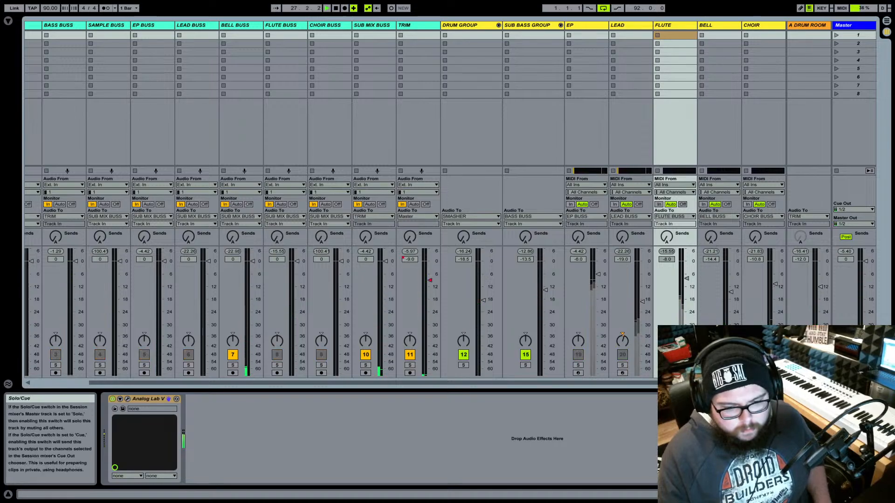
{"action": "left_click", "coordinate": [711, 366]}
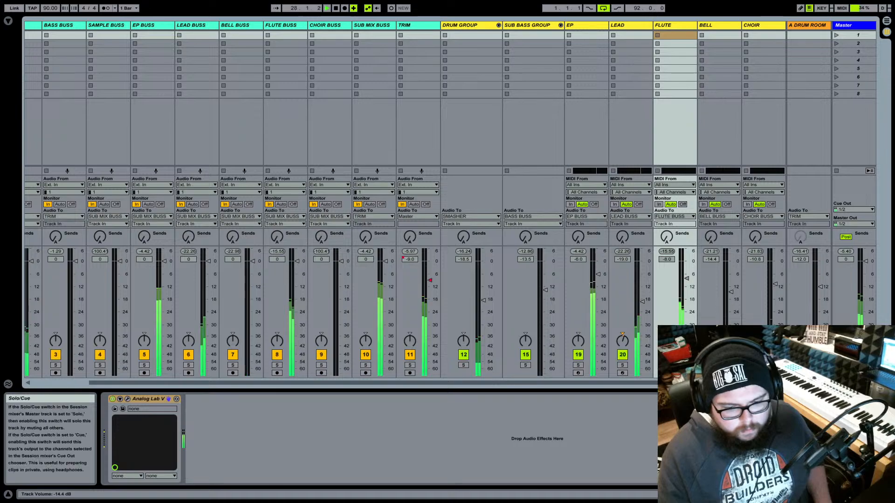
- Unfold the BELL track in the arrangement and raise its mixer volume to -4.0 dB
{"action": "key", "text": "Tab"}
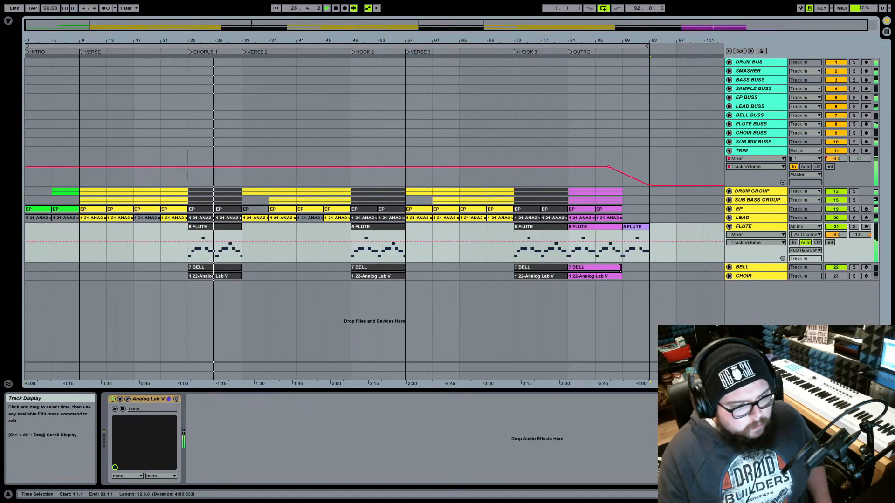
{"action": "left_click", "coordinate": [729, 267]}
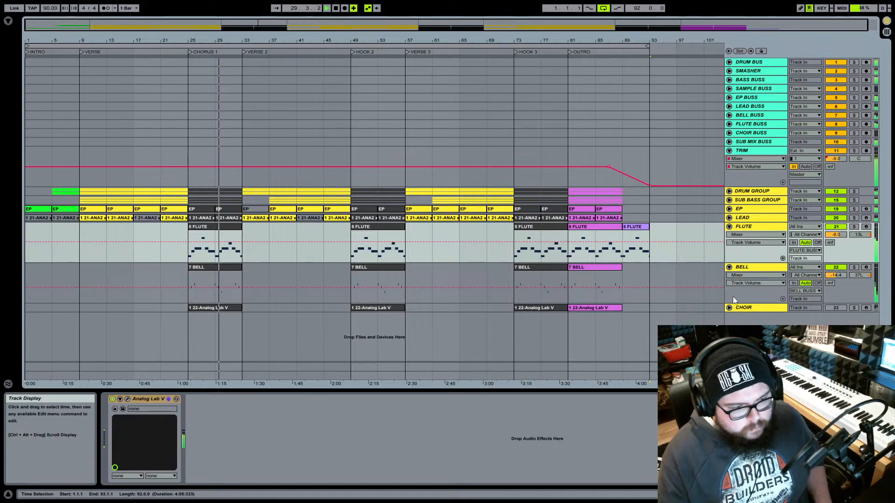
{"action": "key", "text": "Tab"}
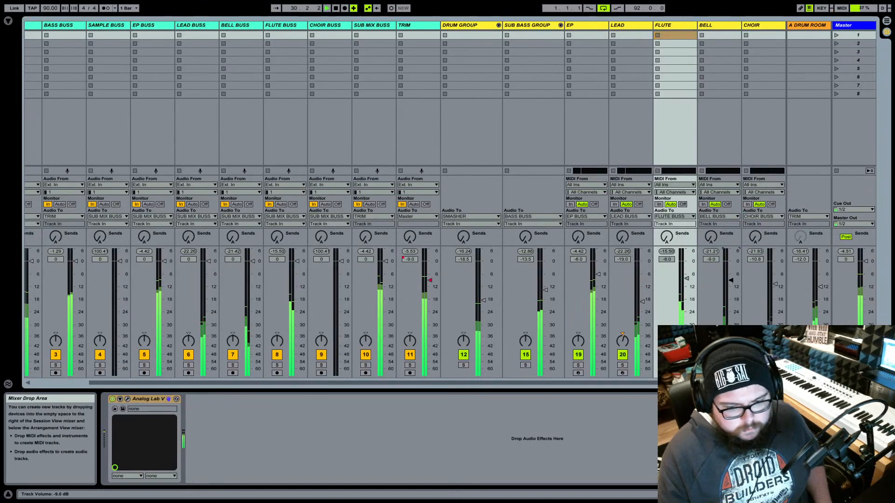
{"action": "left_click_drag", "start_coordinate": [731, 280], "coordinate": [731, 278]}
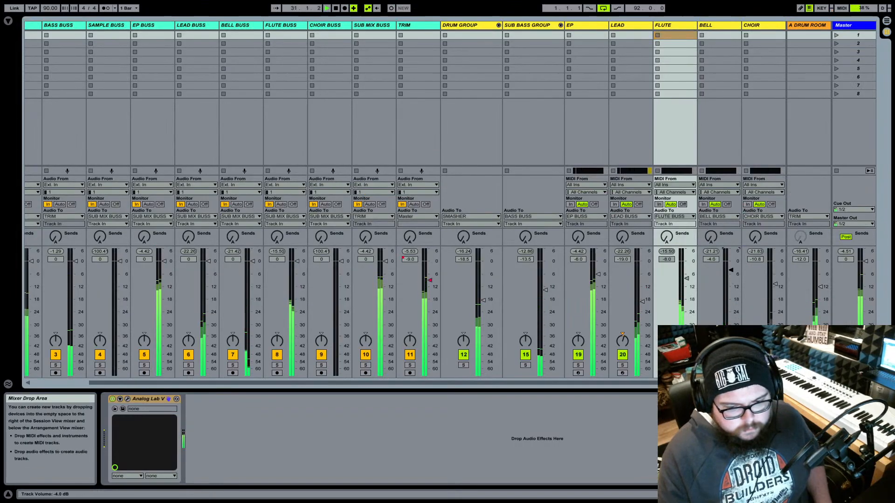
- Replay the chorus from bar 25 and trim the BELL track's volume to -4.5 dB
{"action": "key", "text": "Tab"}
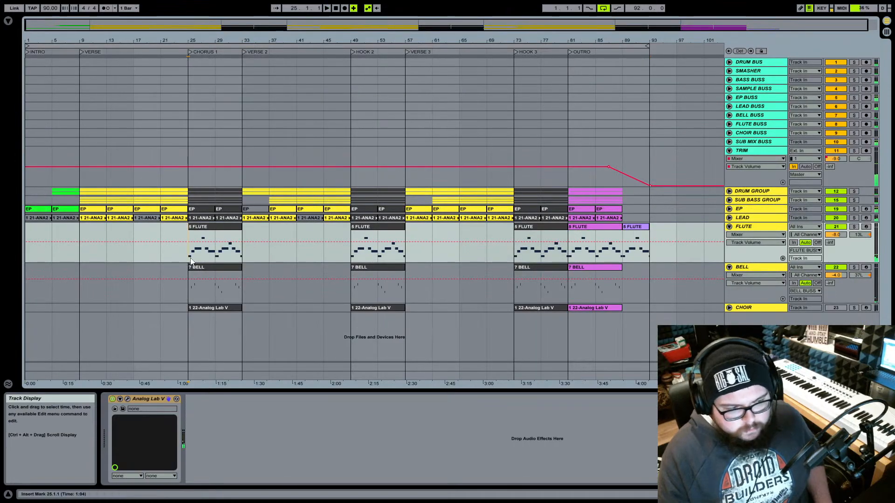
{"action": "key", "text": "Tab"}
{"action": "left_click", "coordinate": [731, 271]}
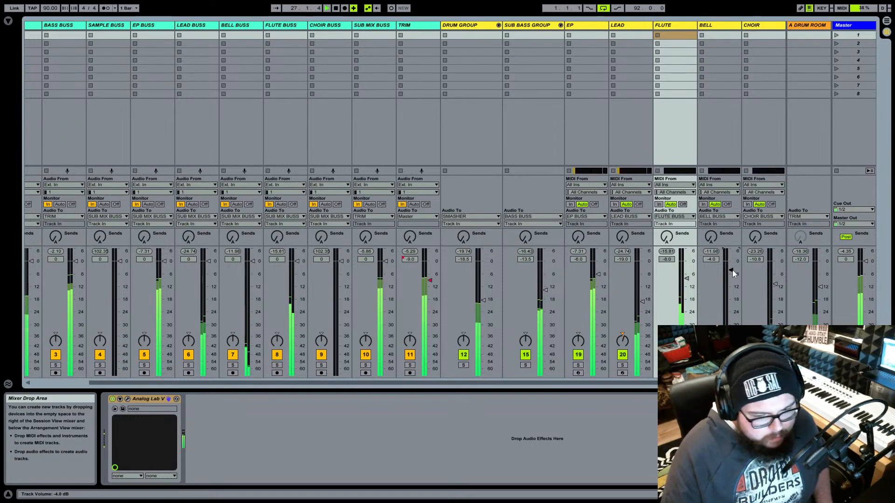
{"action": "left_click_drag", "start_coordinate": [732, 269], "coordinate": [731, 271]}
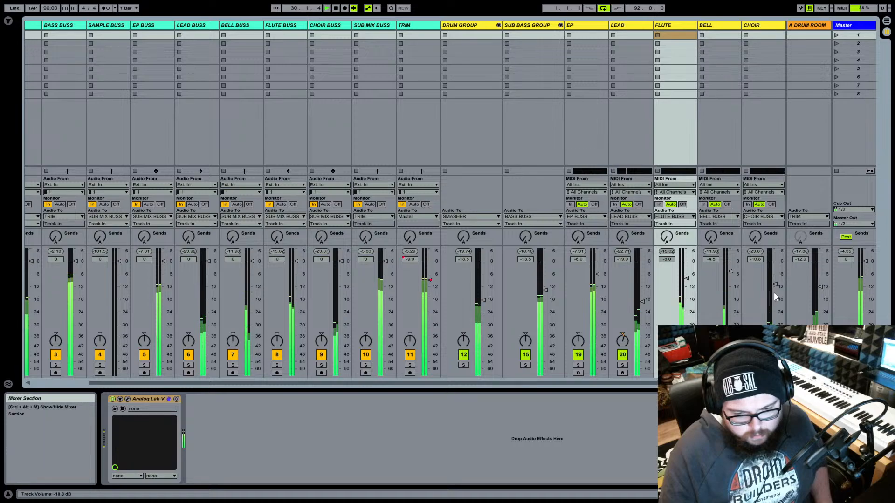
- Unfold the CHOIR track, restart playback at the chorus and raise the CHOIR volume to -7.0 dB
{"action": "key", "text": "Tab"}
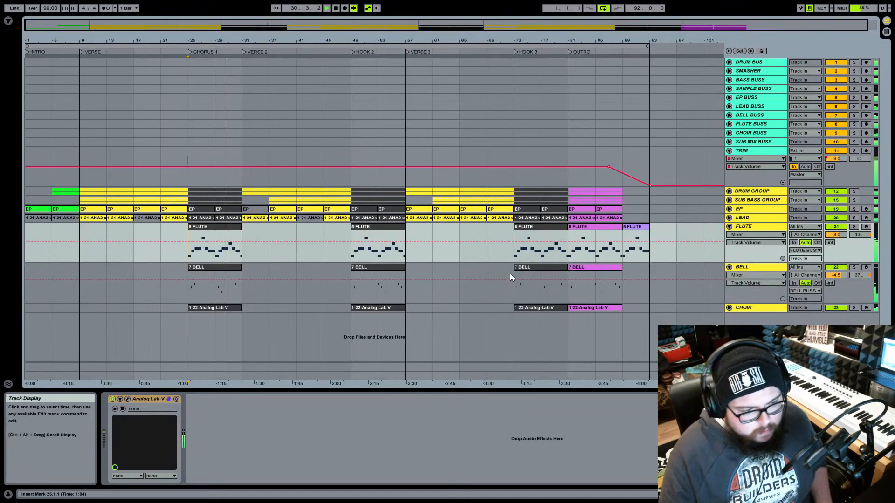
{"action": "left_click", "coordinate": [729, 307]}
{"action": "key", "text": "space"}
{"action": "key", "text": "space"}
{"action": "key", "text": "Tab"}
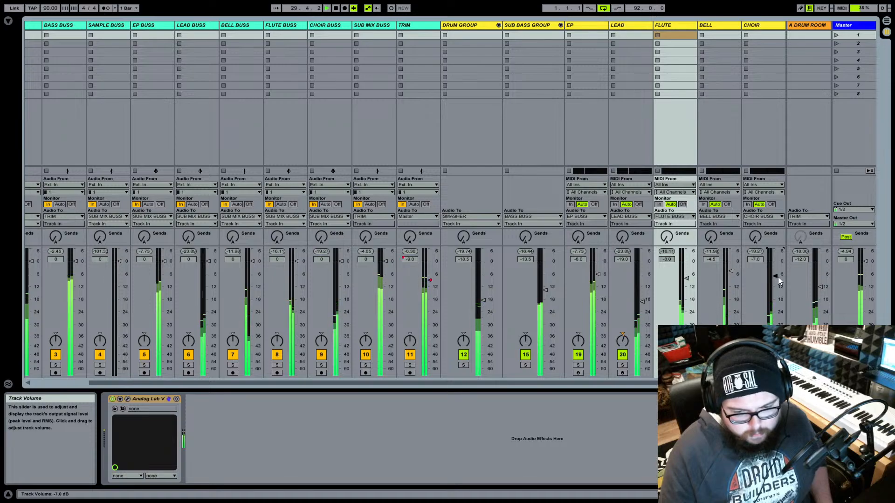
- Fold the FLUTE, BELL and CHOIR tracks in the arrangement and check the mixer levels during playback
{"action": "key", "text": "Tab"}
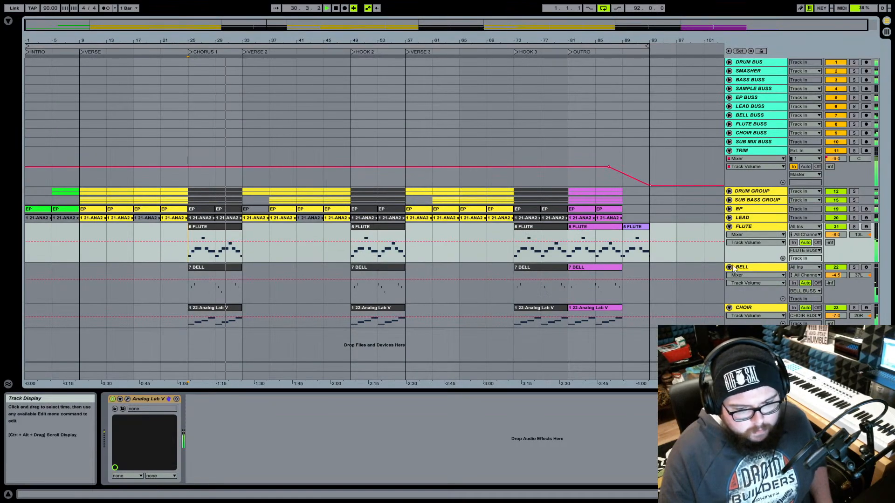
{"action": "left_click", "coordinate": [730, 227]}
{"action": "left_click", "coordinate": [729, 237]}
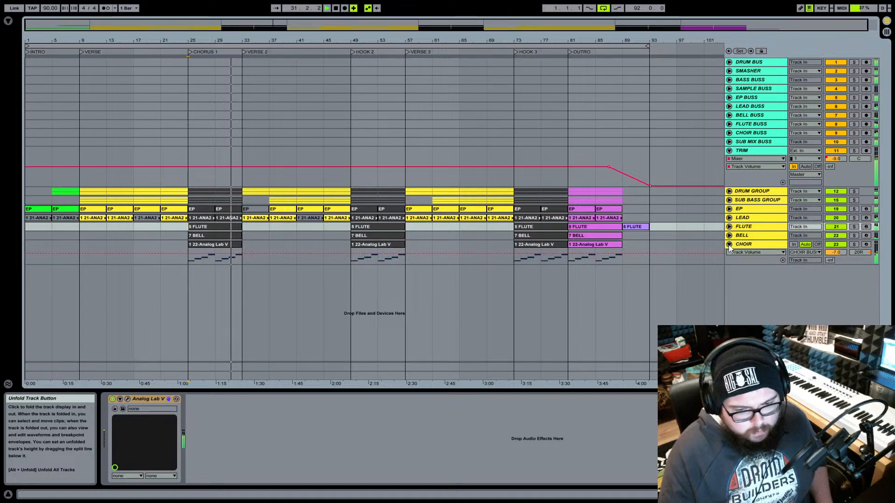
{"action": "left_click", "coordinate": [729, 245]}
{"action": "key", "text": "Tab"}
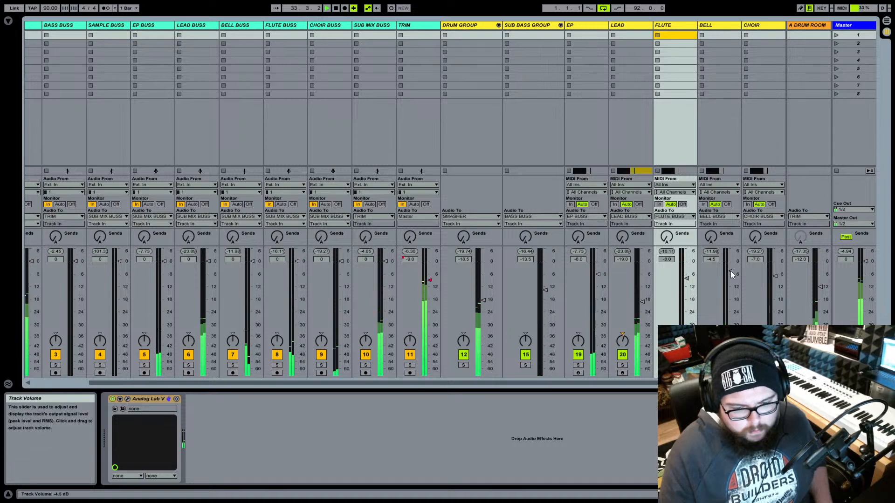
{"action": "key", "text": "Tab"}
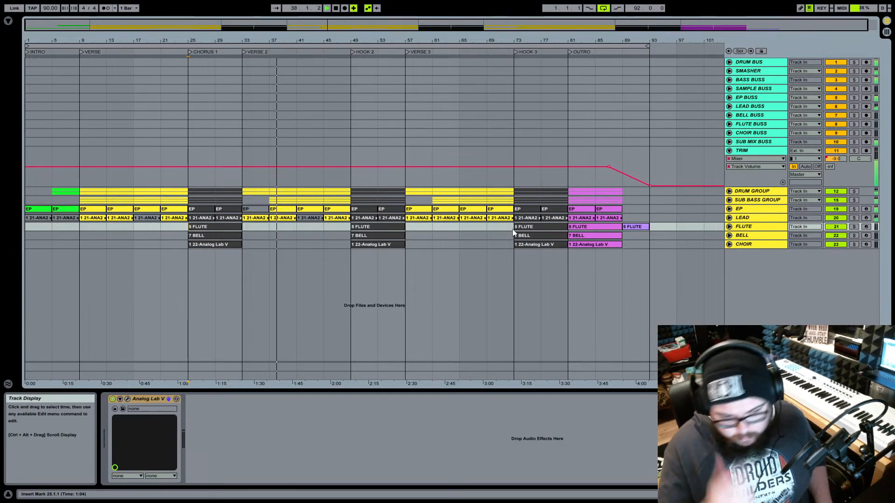
- Replay the chorus from bar 25, raise the CHOIR track's volume to -5.0 dB and lower the BELL track's volume to -8.0 dB
{"action": "key", "text": "Tab"}
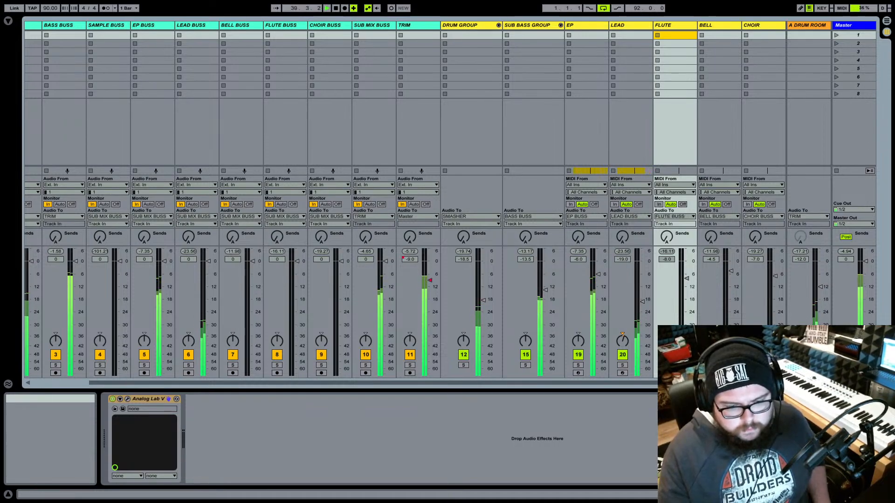
{"action": "key", "text": "Tab"}
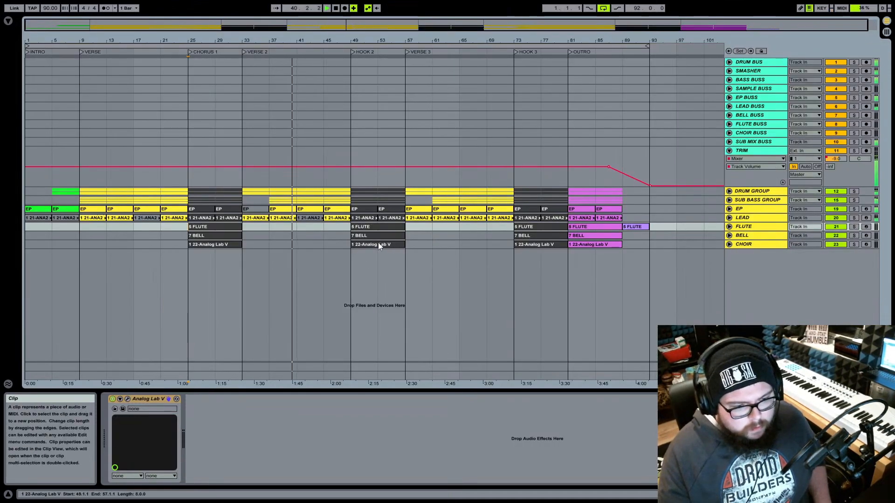
{"action": "left_click", "coordinate": [206, 246]}
{"action": "key", "text": "space"}
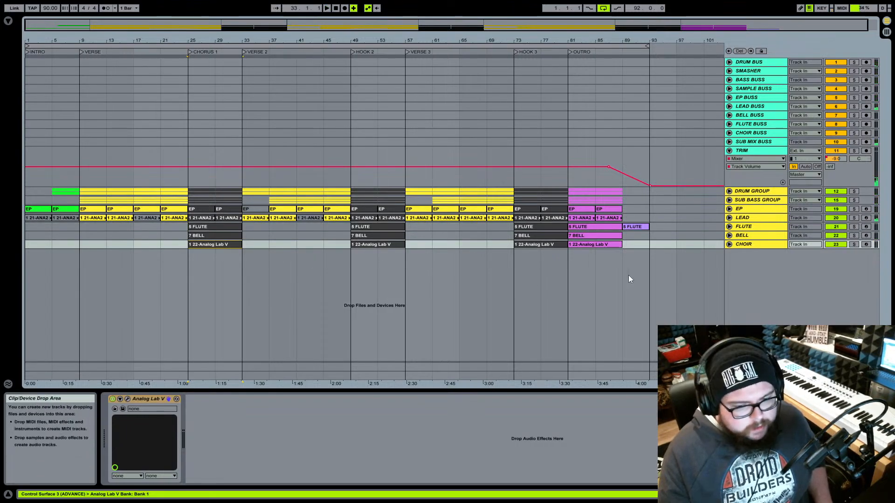
{"action": "key", "text": "Tab"}
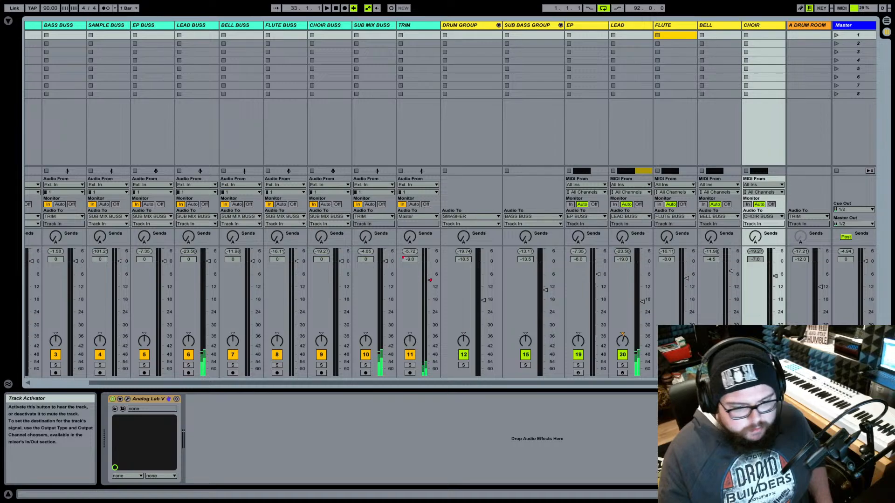
{"action": "key", "text": "space"}
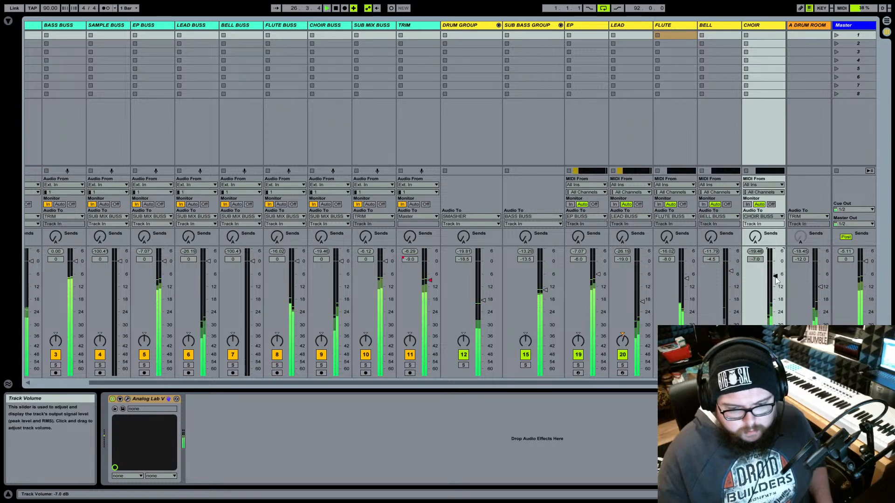
{"action": "scroll", "coordinate": [775, 278], "scroll_direction": "up", "scroll_amount": 2}
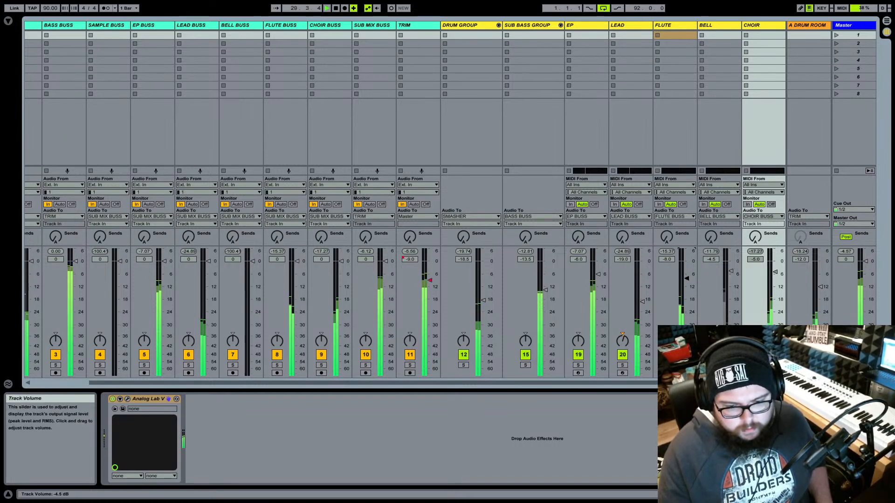
{"action": "mouse_move", "coordinate": [731, 282]}
{"action": "left_mouse_down"}
{"action": "mouse_move", "coordinate": [731, 304]}
{"action": "mouse_move", "coordinate": [731, 287]}
{"action": "left_mouse_up"}
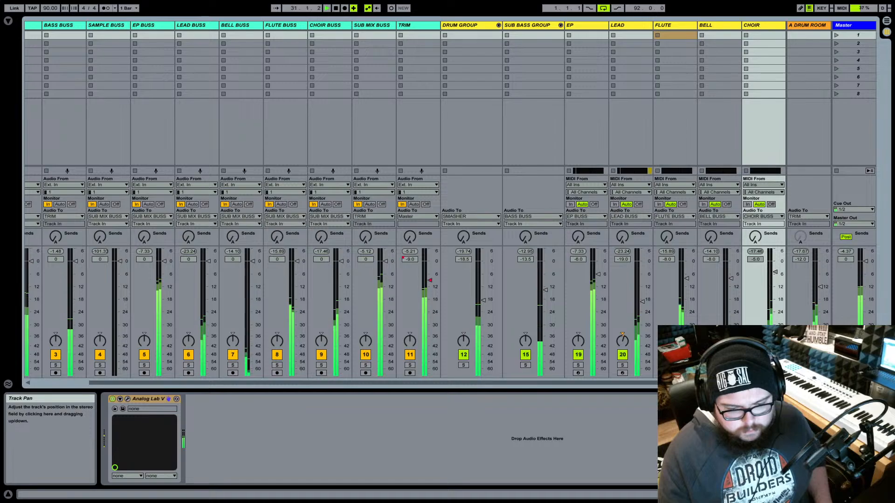
- Jump playback to the VERSE 3 locator in the arrangement, select the loop range and save the set
{"action": "key", "text": "Tab"}
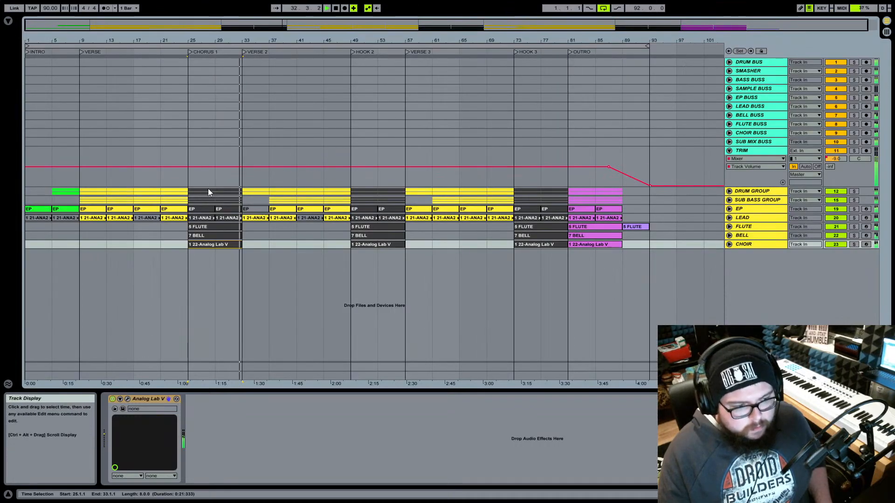
{"action": "left_click", "coordinate": [407, 52]}
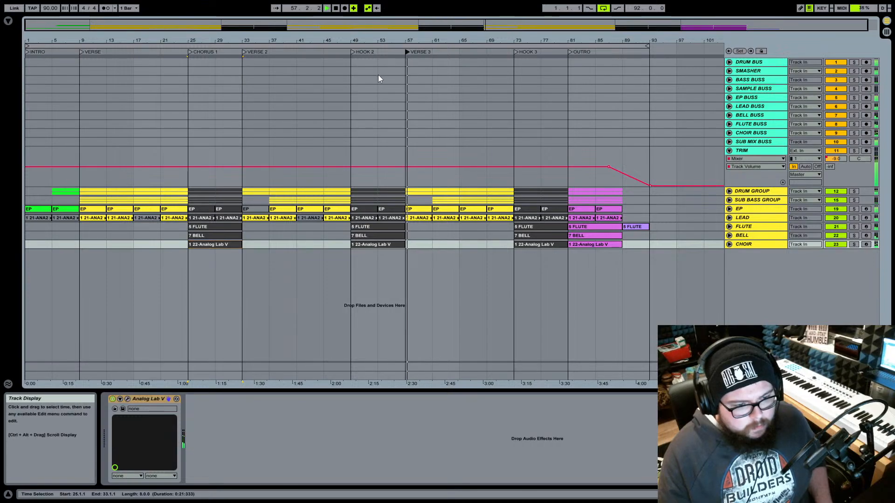
{"action": "left_click", "coordinate": [418, 46]}
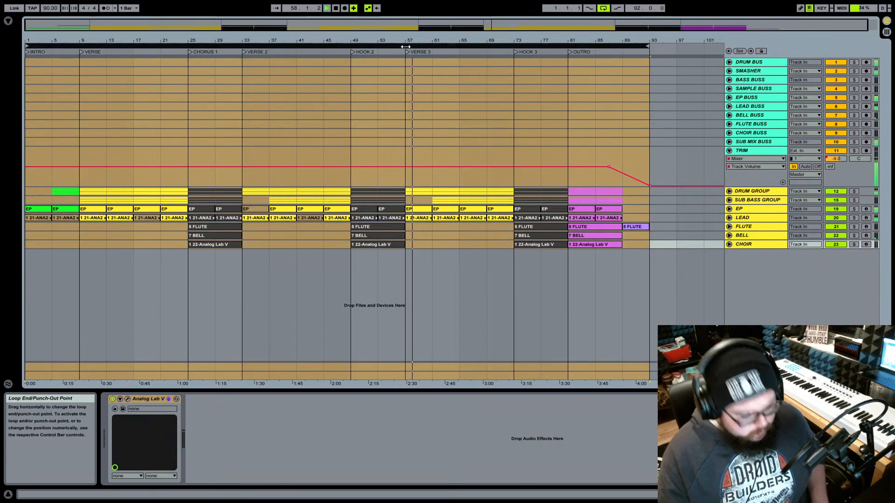
{"action": "key", "text": "ctrl+s"}
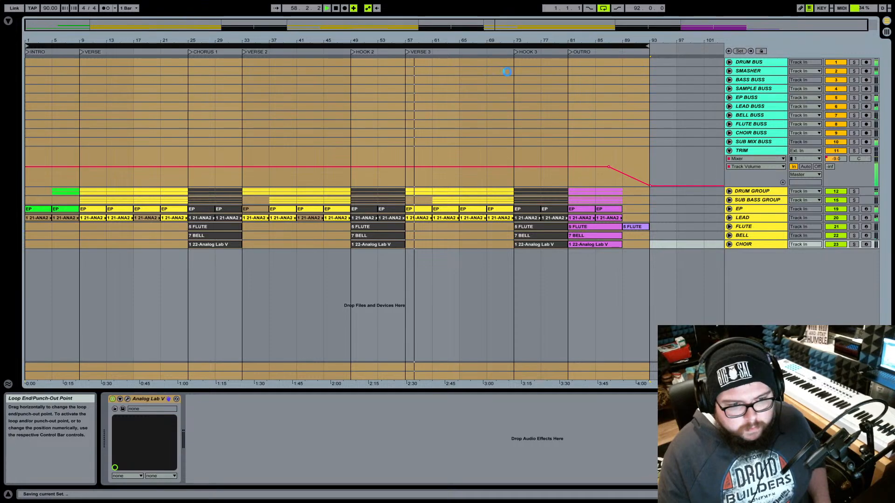
- Try cutting the SAMPLE BUSS track from the session mixer, and undo the cut
{"action": "key", "text": "Tab"}
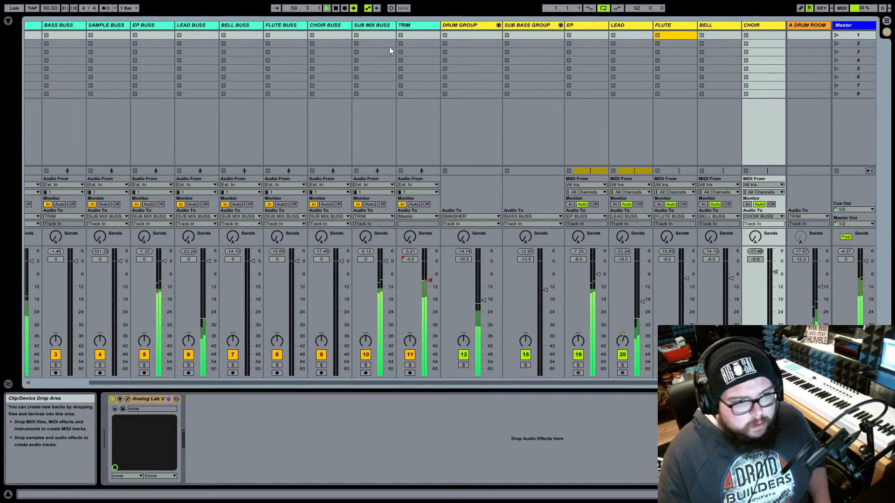
{"action": "scroll", "coordinate": [374, 31], "scroll_direction": "left", "scroll_amount": 3}
{"action": "left_click", "coordinate": [441, 25]}
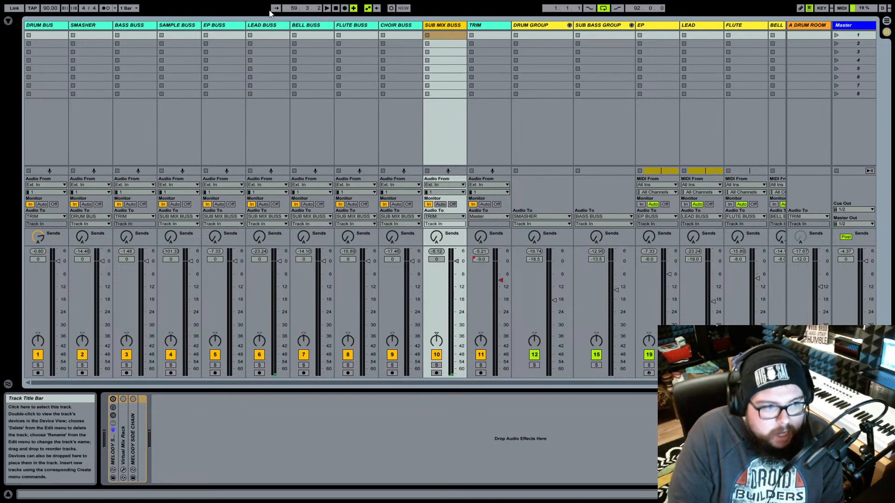
{"action": "left_click", "coordinate": [184, 26]}
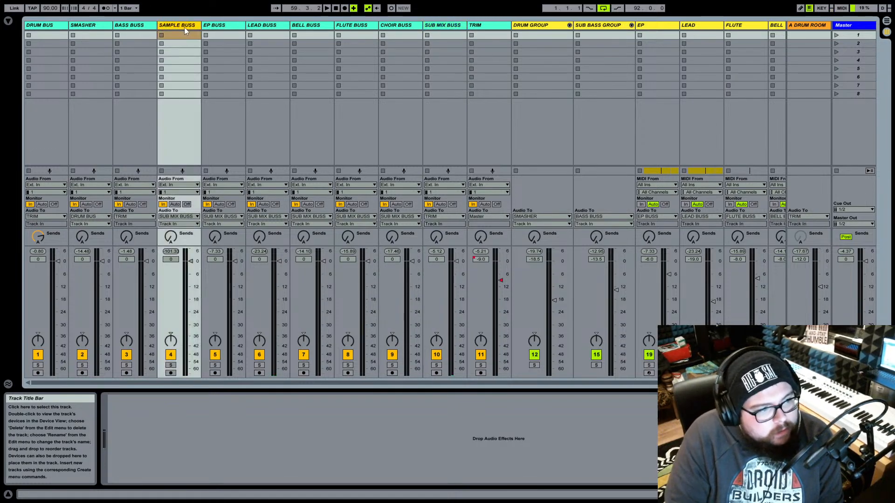
{"action": "left_click", "coordinate": [213, 26]}
{"action": "left_click", "coordinate": [195, 26]}
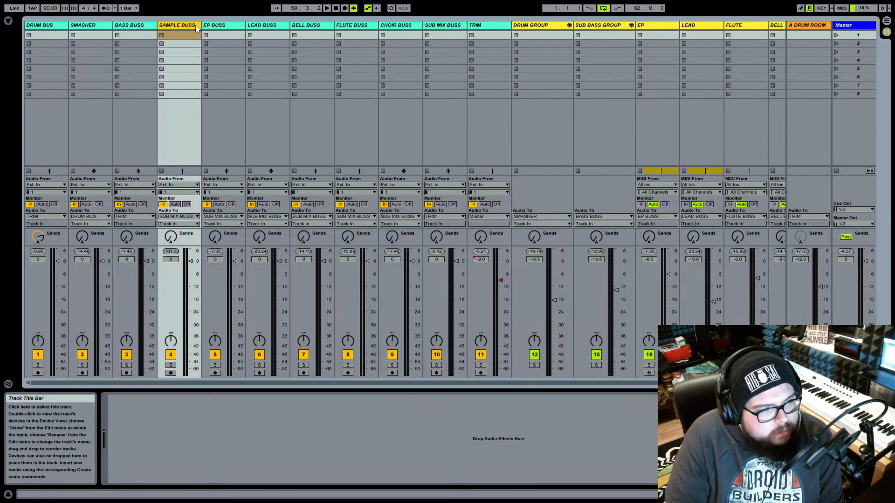
{"action": "right_click", "coordinate": [192, 26]}
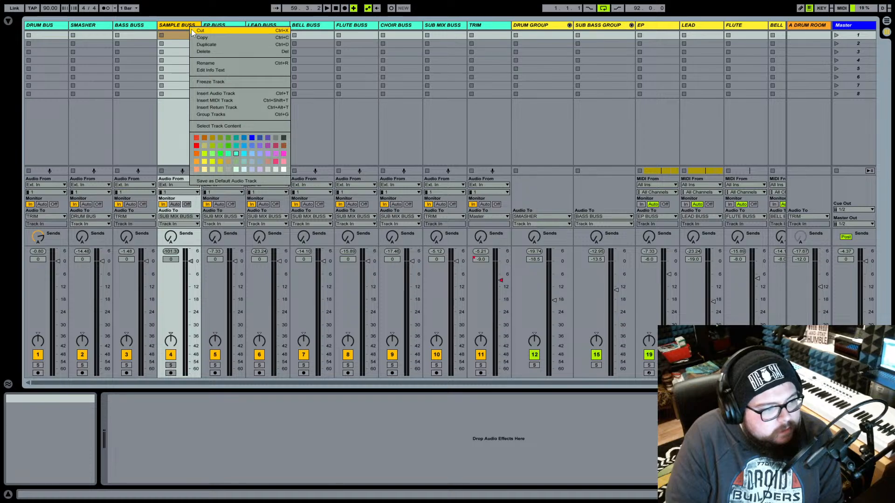
{"action": "left_click", "coordinate": [191, 29]}
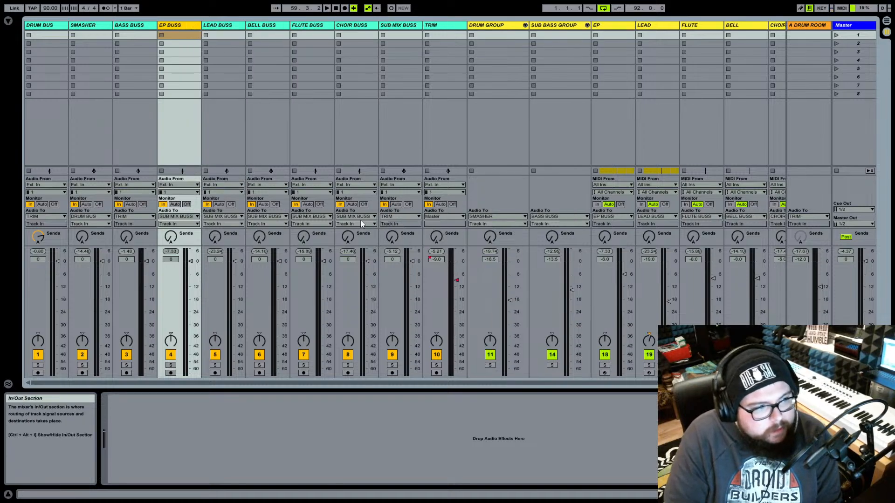
{"action": "left_click_drag", "start_coordinate": [380, 382], "coordinate": [551, 393]}
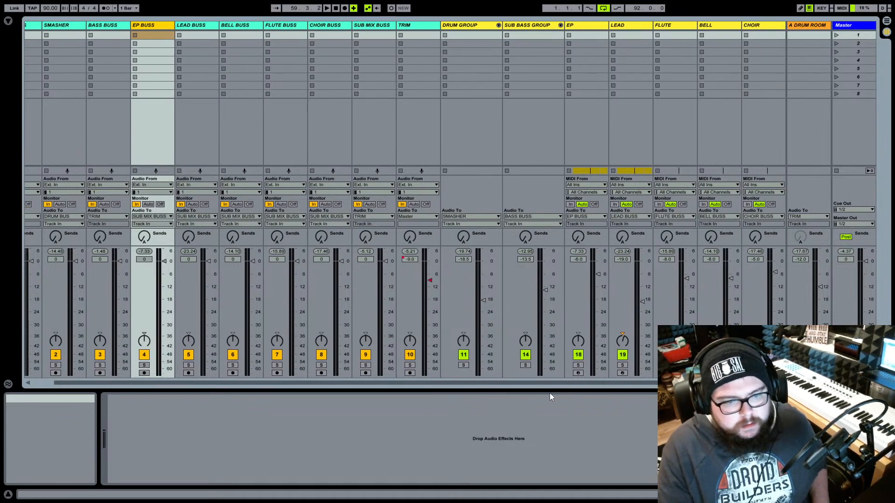
{"action": "key", "text": "ctrl+z"}
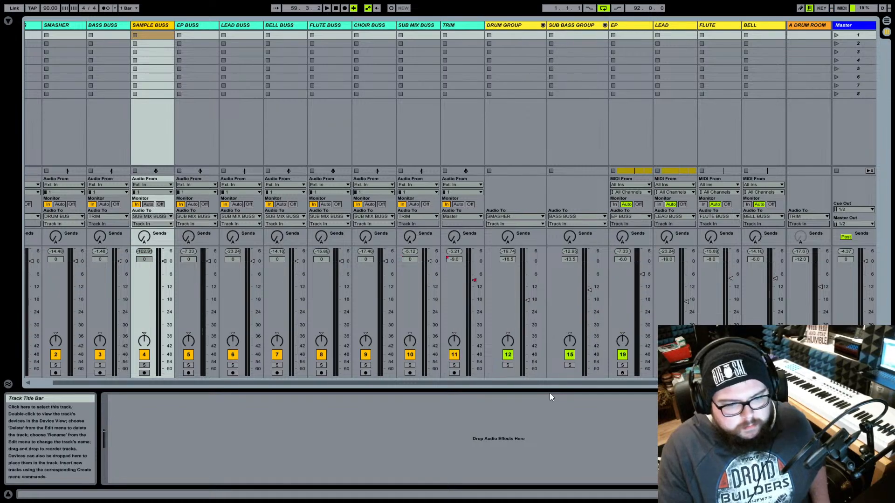
- Check the arrangement and delete the SAMPLE BUSS track from the session mixer
{"action": "key", "text": "Tab"}
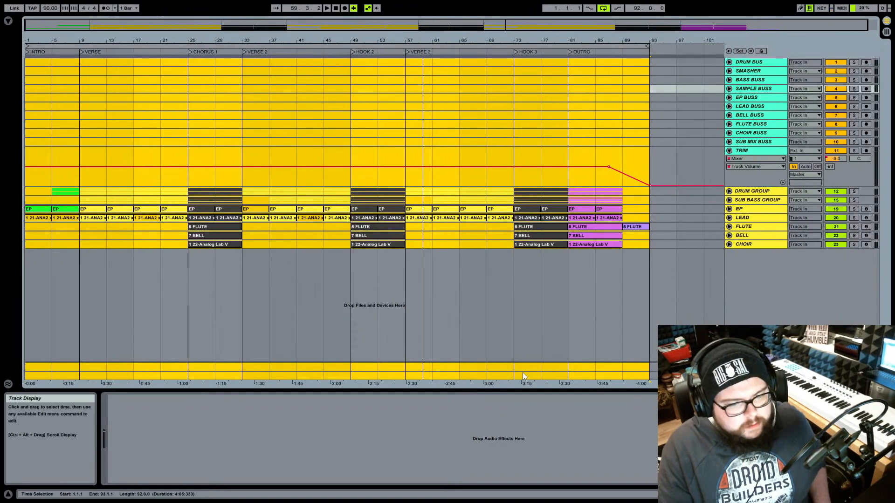
{"action": "key", "text": "Tab"}
{"action": "scroll", "coordinate": [662, 294], "scroll_direction": "right", "scroll_amount": 1}
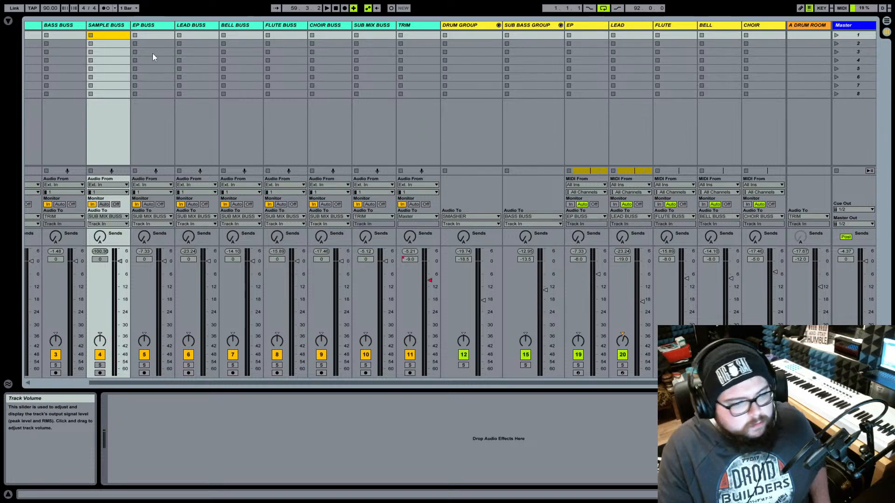
{"action": "left_click", "coordinate": [109, 25]}
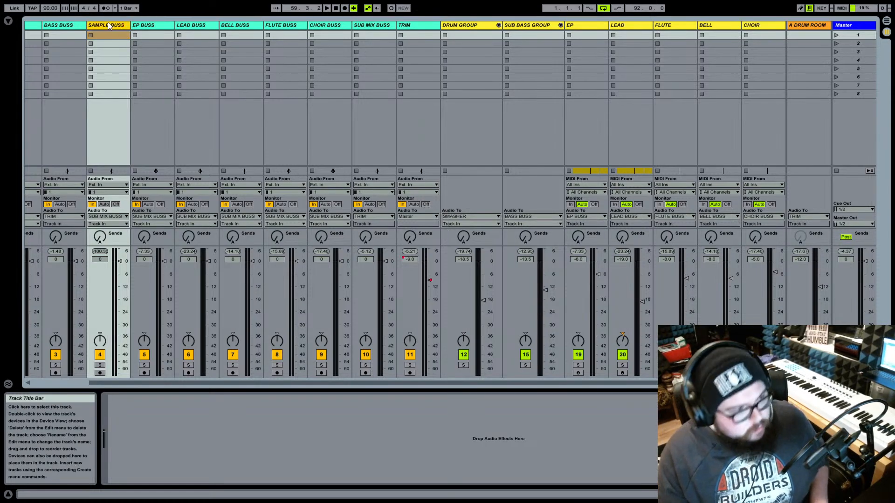
{"action": "key", "text": "Delete"}
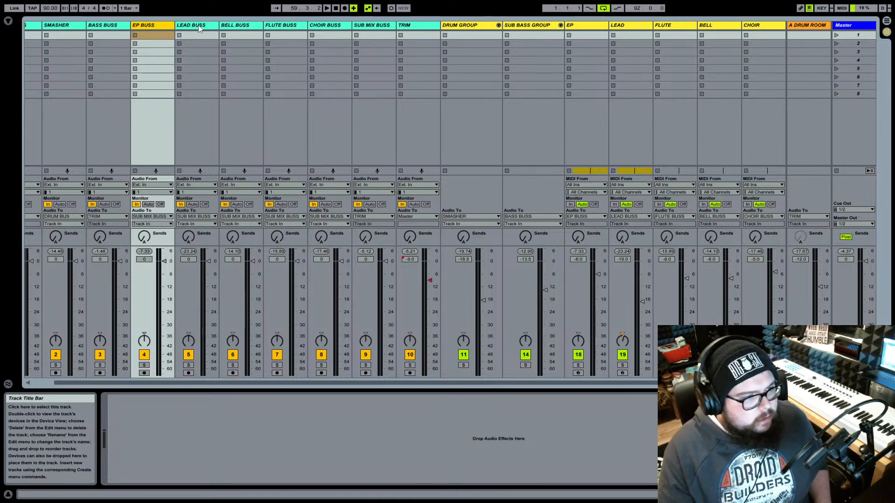
- Select the melodic bus tracks one by one, and the whole range from EP BUSS to CHOIR BUSS together
{"action": "left_click", "coordinate": [186, 25]}
{"action": "left_click", "coordinate": [224, 25]}
{"action": "left_click", "coordinate": [268, 26]}
{"action": "left_click", "coordinate": [312, 27]}
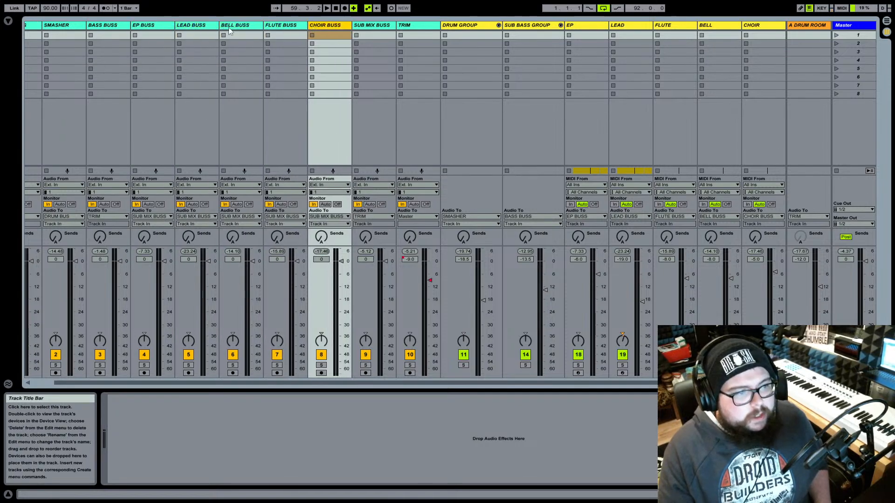
{"action": "left_click", "coordinate": [163, 27], "text": "shift"}
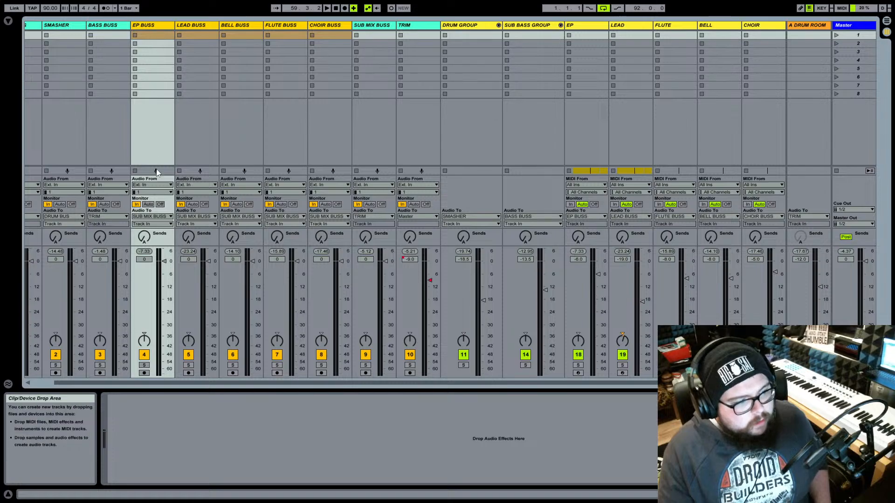
- Unfold the Virtual Mix Rack and MELODY SIDE CHAIN on SUB MIX BUSS, and pick DRUM BUS with Pre FX as the sidechain source
{"action": "left_click", "coordinate": [362, 27]}
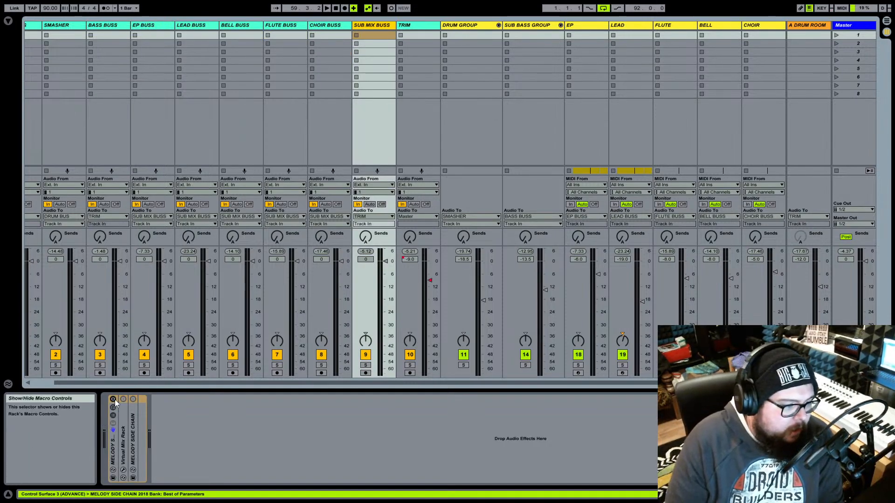
{"action": "double_click", "coordinate": [125, 434]}
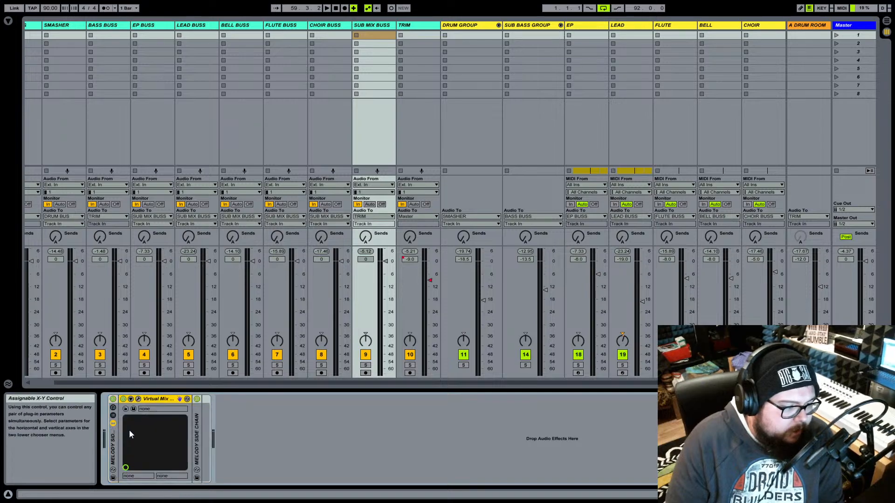
{"action": "double_click", "coordinate": [197, 431]}
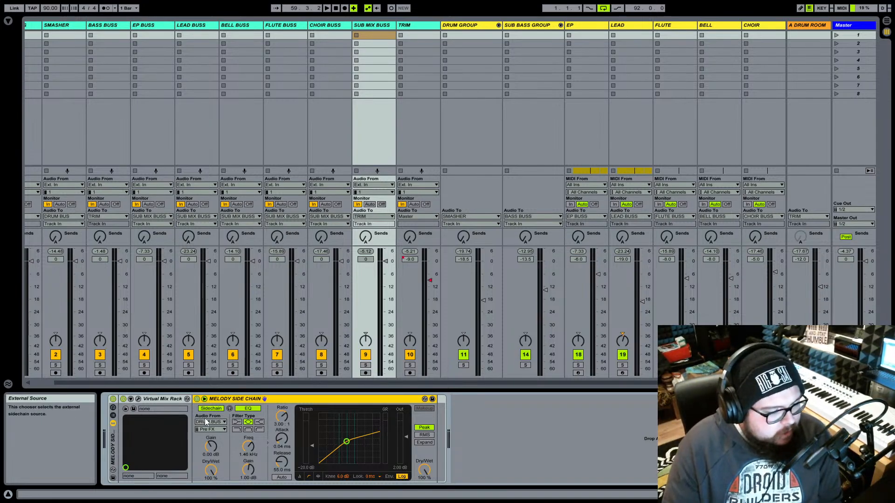
{"action": "left_click", "coordinate": [225, 422]}
{"action": "left_click", "coordinate": [208, 246]}
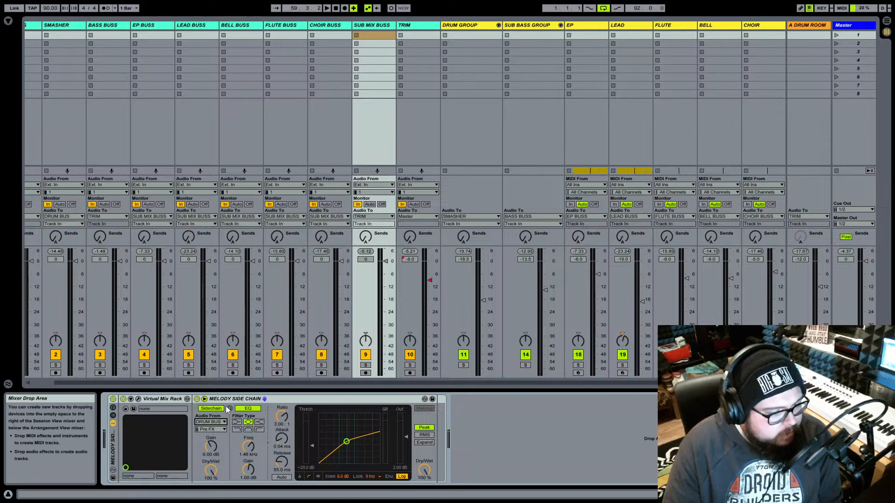
{"action": "left_click", "coordinate": [212, 429]}
{"action": "left_click", "coordinate": [212, 436]}
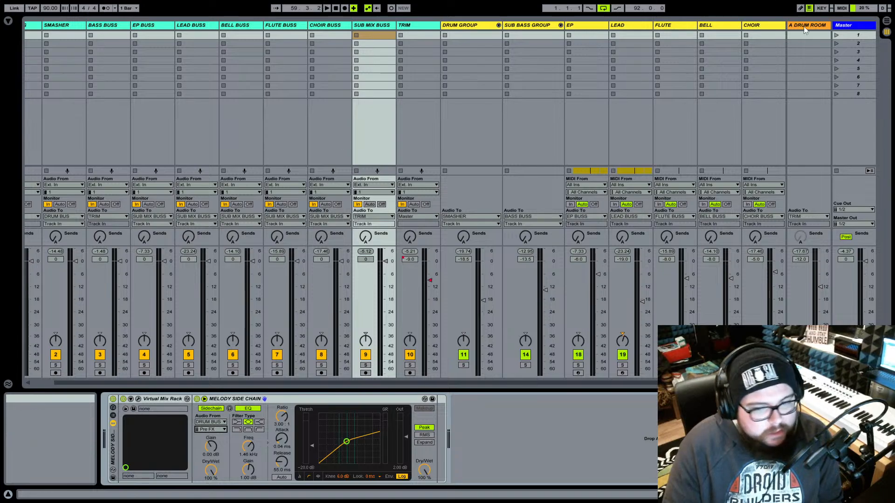
- Play the song while trying short and long MELODY SIDE CHAIN release times, and set the release to 54.9 ms
{"action": "left_click", "coordinate": [327, 8]}
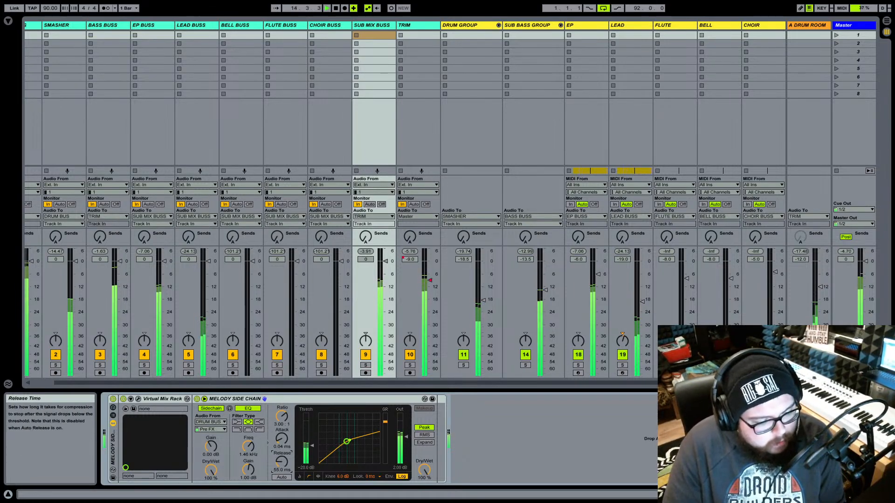
{"action": "left_click_drag", "start_coordinate": [282, 462], "coordinate": [281, 464]}
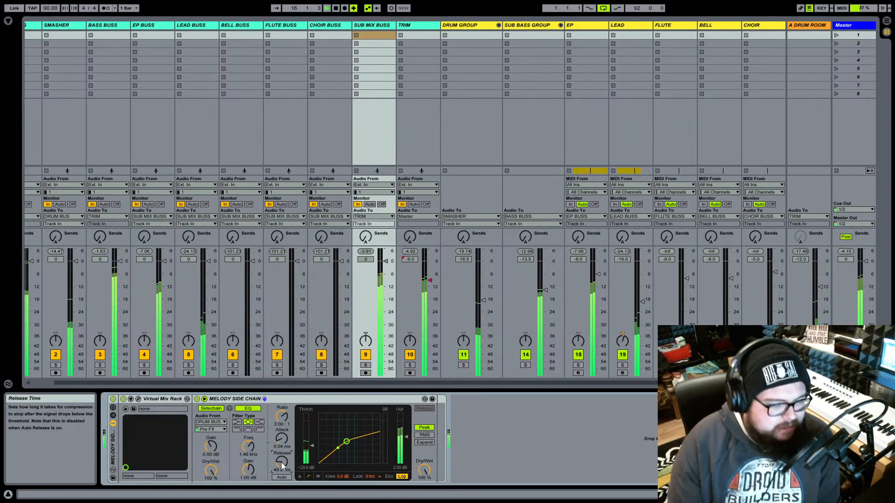
{"action": "mouse_move", "coordinate": [282, 466]}
{"action": "left_mouse_down"}
{"action": "mouse_move", "coordinate": [282, 396]}
{"action": "mouse_move", "coordinate": [282, 482]}
{"action": "mouse_move", "coordinate": [282, 463]}
{"action": "mouse_move", "coordinate": [281, 471]}
{"action": "left_mouse_up"}
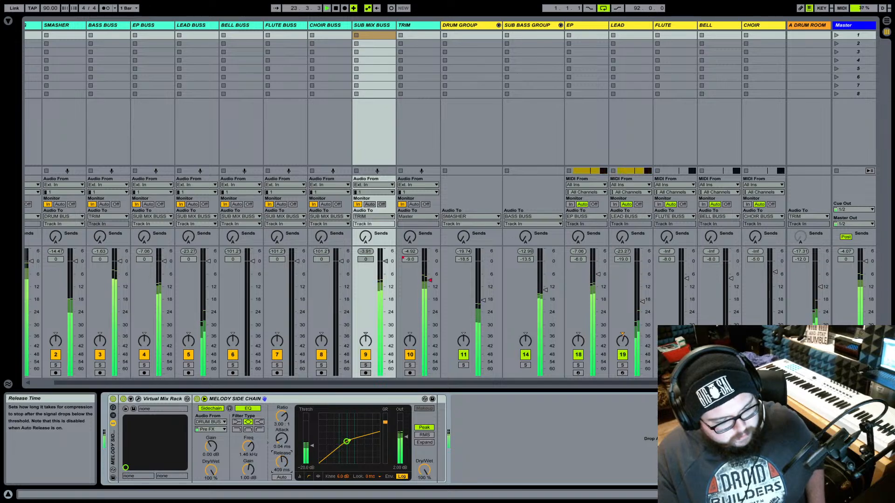
{"action": "left_click_drag", "start_coordinate": [282, 472], "coordinate": [281, 440]}
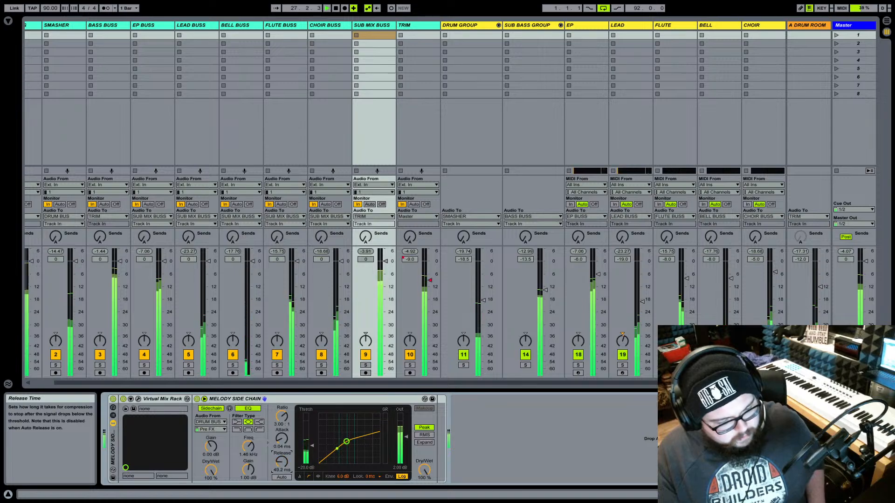
{"action": "left_click_drag", "start_coordinate": [282, 470], "coordinate": [282, 471]}
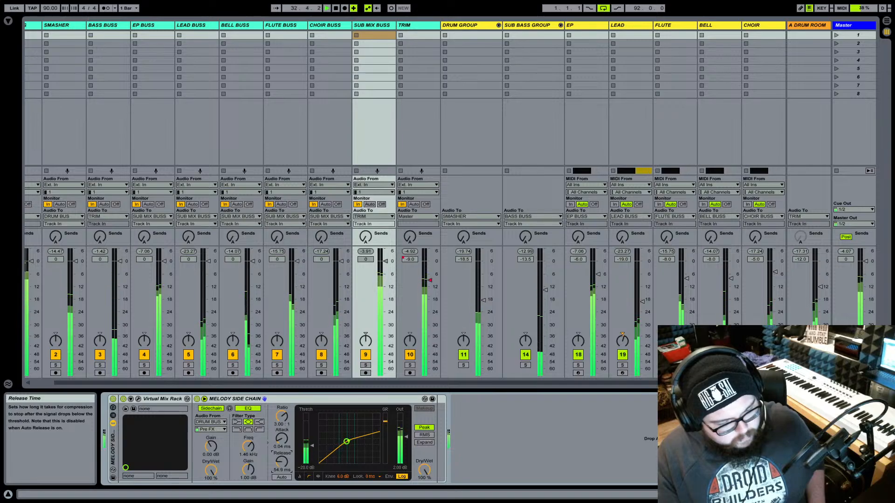
- Set the MELODY SIDE CHAIN release time on SUB MIX BUSS to 55 ms
{"action": "left_click", "coordinate": [277, 471]}
{"action": "type", "text": "55"}
{"action": "key", "text": "Return"}
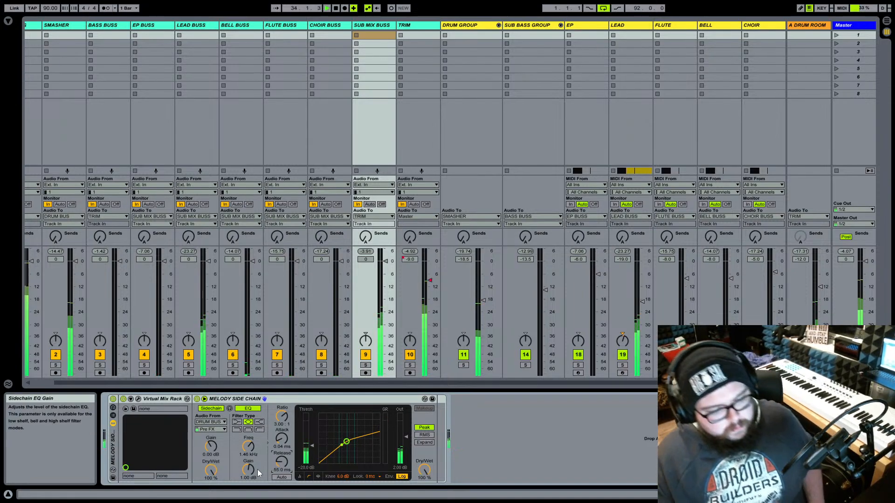
- Play the song from the HOOK 3 locator and bring up the SUB MIX BUSS devices in the session mixer
{"action": "key", "text": "Tab"}
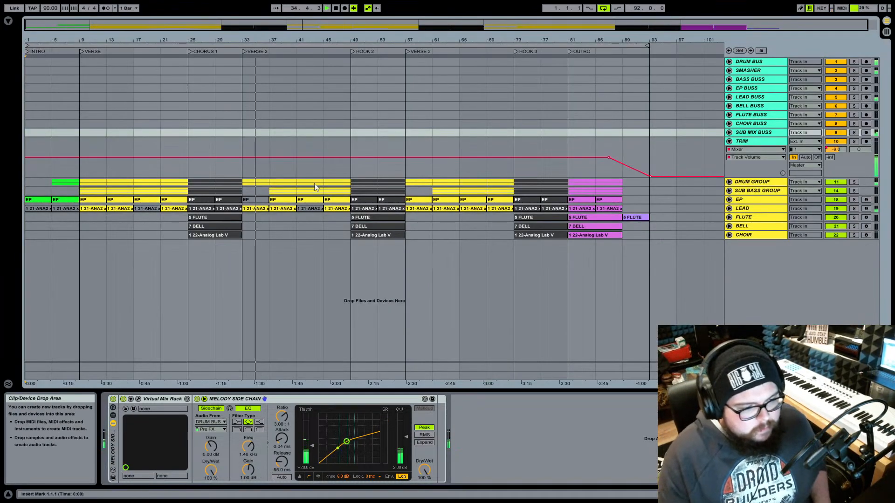
{"action": "left_click", "coordinate": [201, 236]}
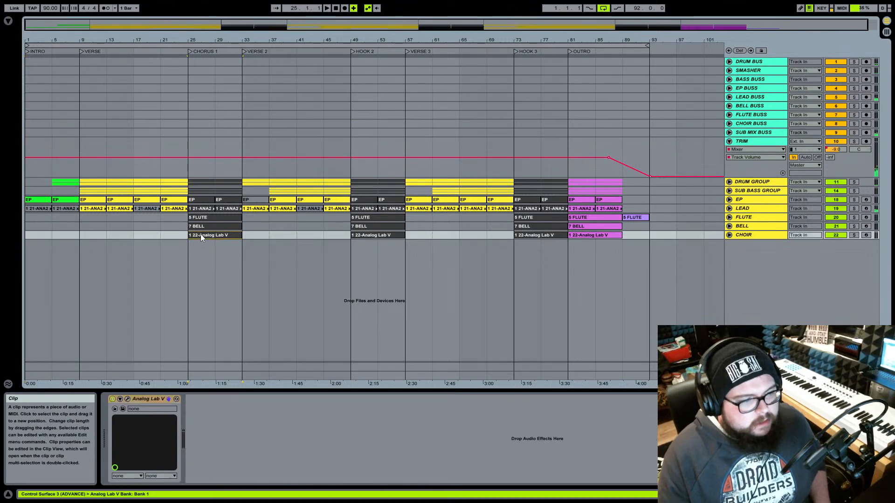
{"action": "double_click", "coordinate": [515, 52]}
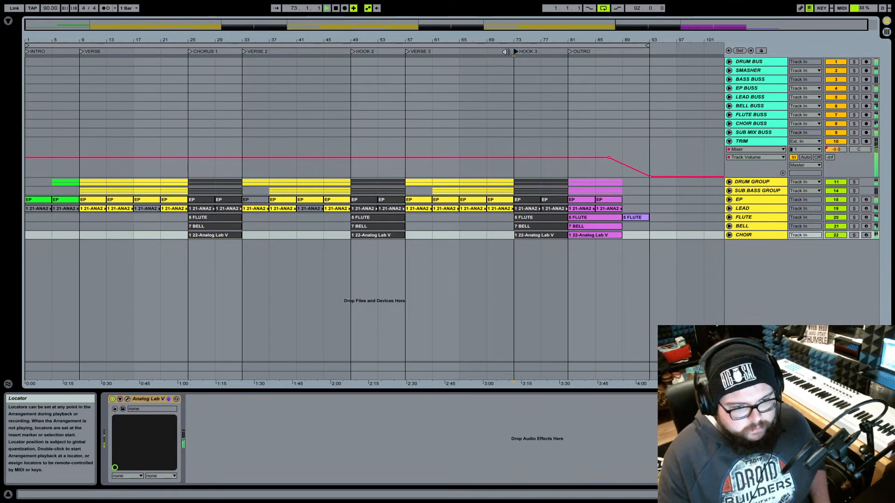
{"action": "key", "text": "Tab"}
{"action": "key", "text": "Tab"}
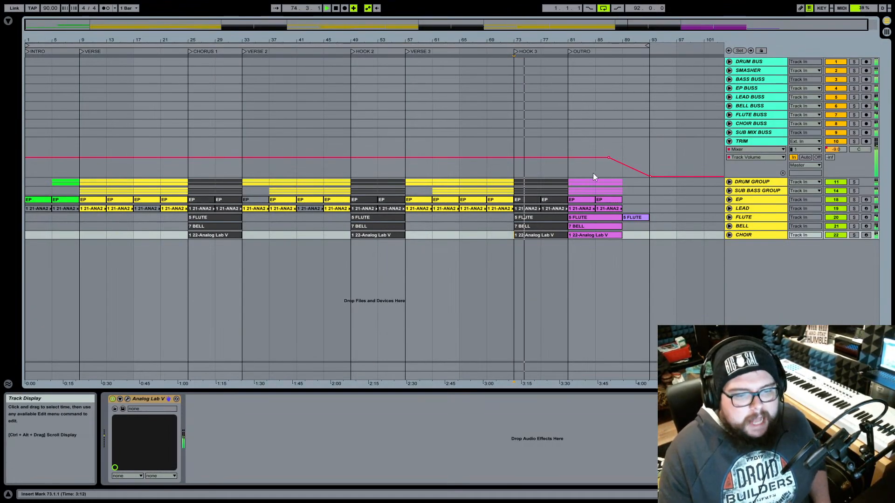
{"action": "key", "text": "Tab"}
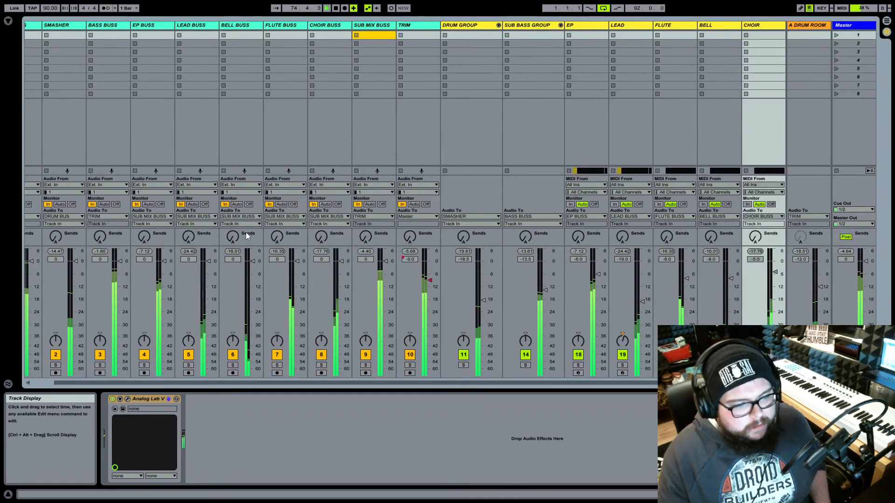
{"action": "left_click", "coordinate": [371, 26]}
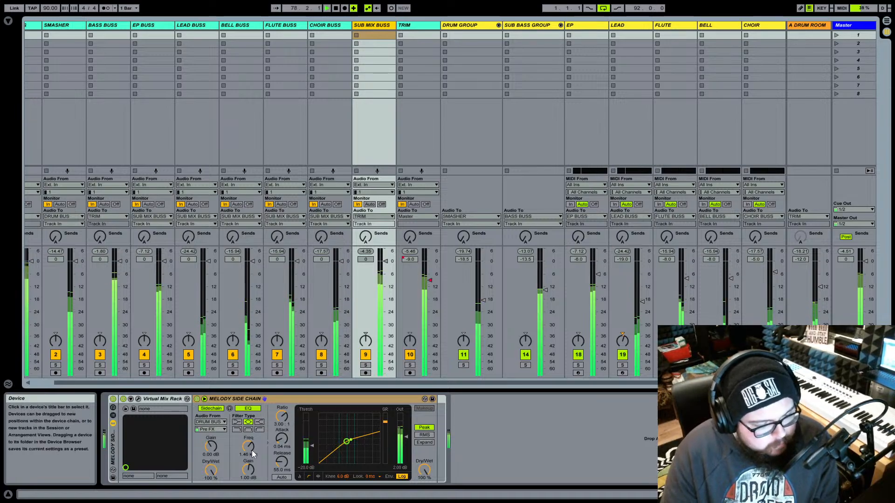
- Nudge the MELODY SIDE CHAIN release during playback, settle it on 55.0 ms and stop the song
{"action": "left_click_drag", "start_coordinate": [281, 461], "coordinate": [281, 401]}
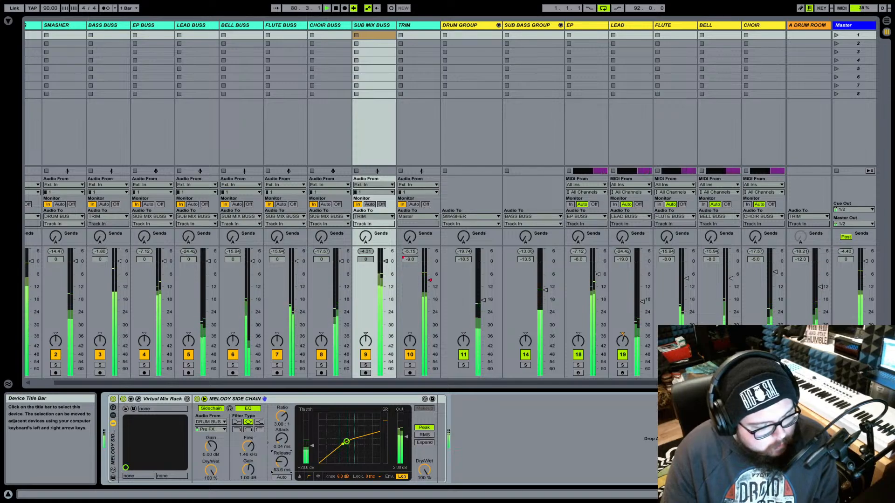
{"action": "mouse_move", "coordinate": [281, 462]}
{"action": "left_mouse_down"}
{"action": "mouse_move", "coordinate": [281, 480]}
{"action": "mouse_move", "coordinate": [281, 461]}
{"action": "left_mouse_up"}
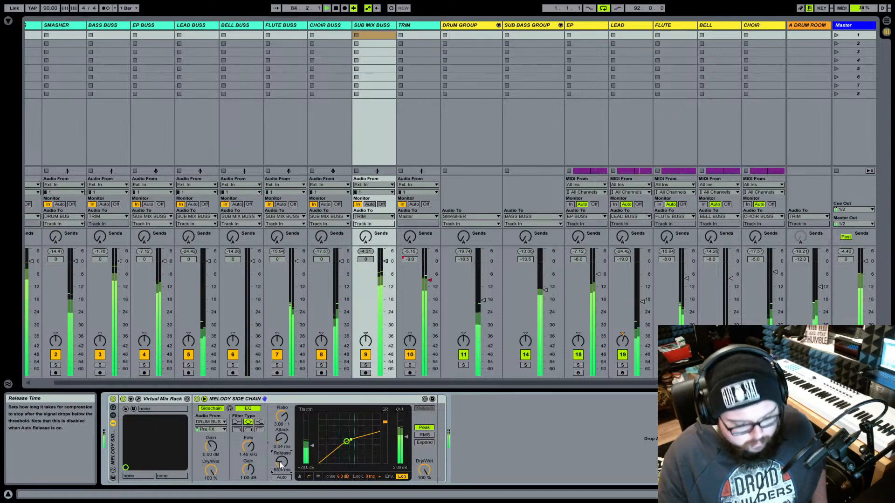
{"action": "left_click_drag", "start_coordinate": [280, 465], "coordinate": [281, 465]}
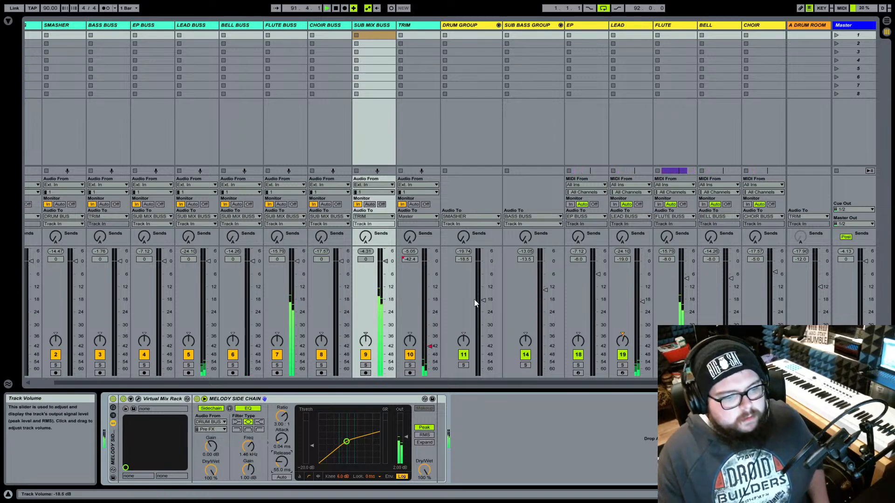
{"action": "key", "text": "space"}
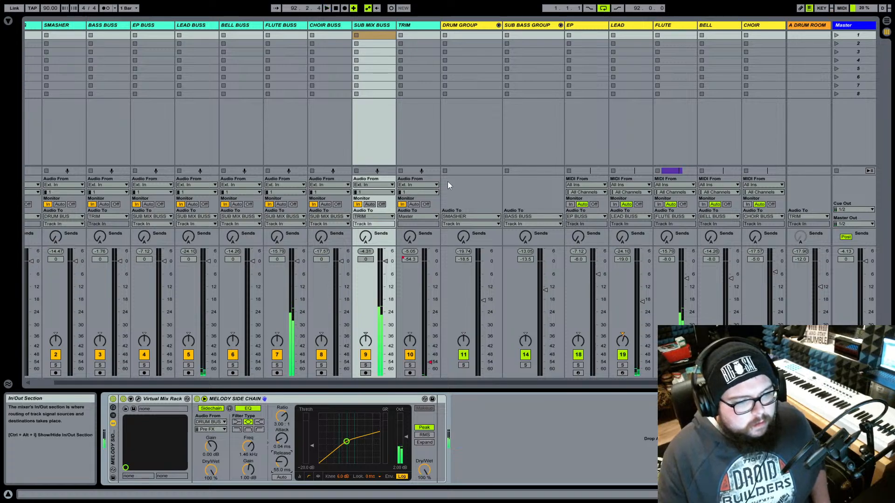
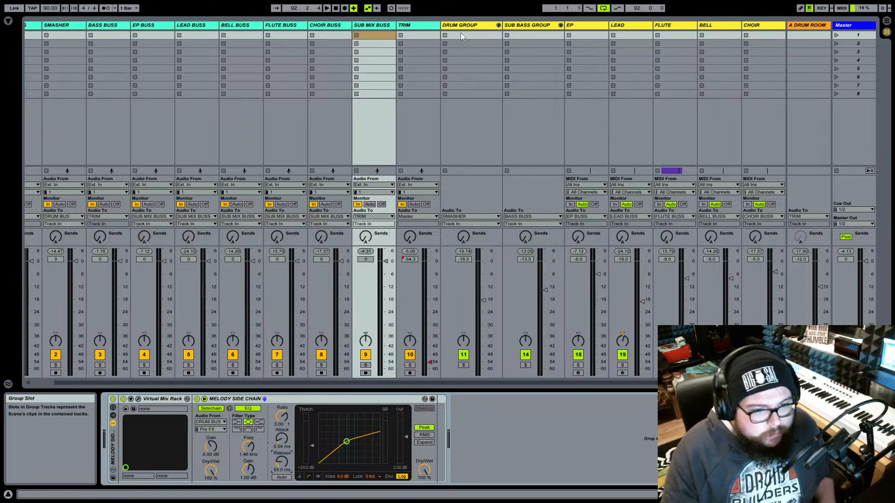
- Review the device chains of the Master, DRUM GROUP, SUB BASS GROUP and EP tracks in the session mixer
{"action": "left_click", "coordinate": [853, 26]}
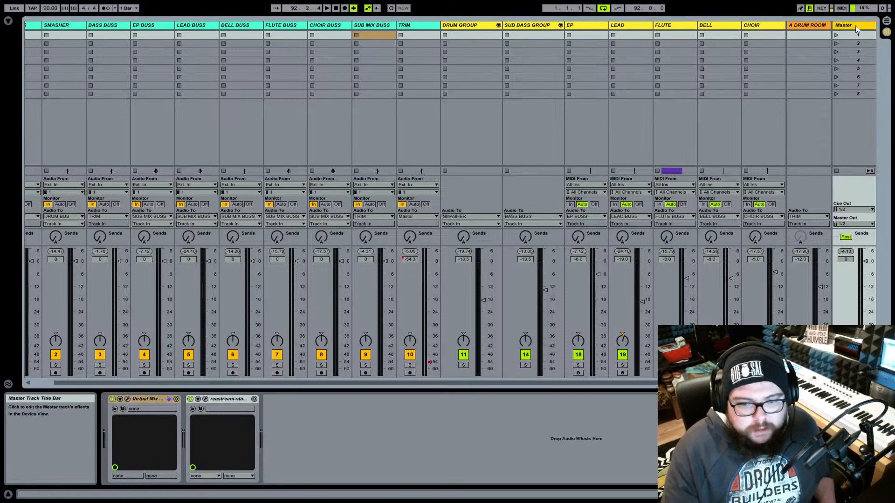
{"action": "left_click", "coordinate": [476, 26]}
{"action": "left_click", "coordinate": [531, 26]}
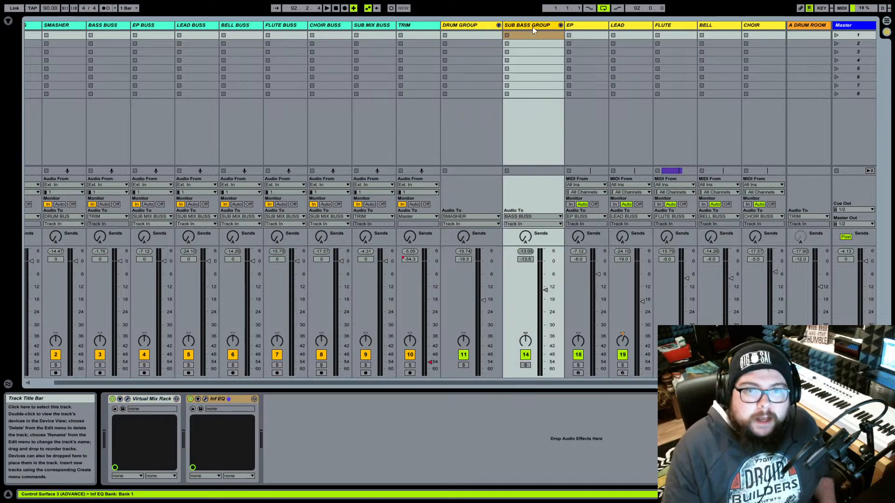
{"action": "left_click", "coordinate": [584, 26]}
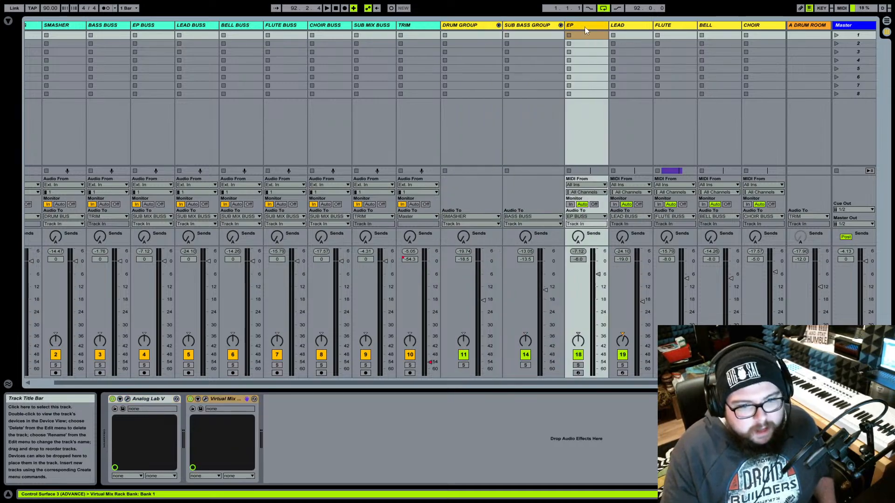
{"action": "left_click", "coordinate": [522, 24]}
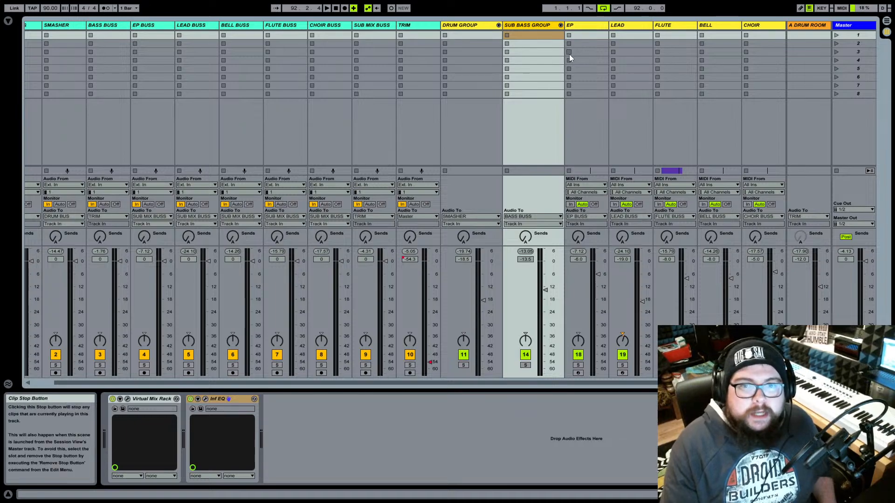
{"action": "left_click", "coordinate": [476, 27]}
- Examine the DRUM GROUP, SUB BASS GROUP and EP tracks with their devices in the arrangement
{"action": "key", "text": "Tab"}
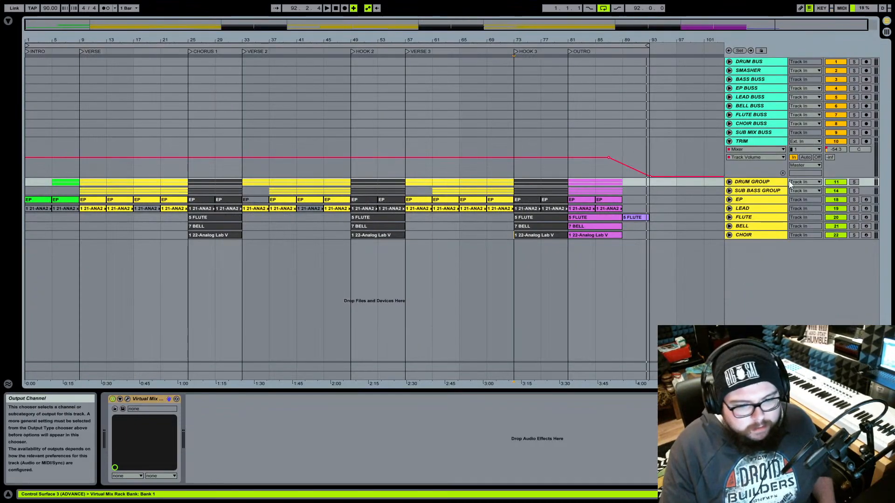
{"action": "left_click", "coordinate": [748, 193]}
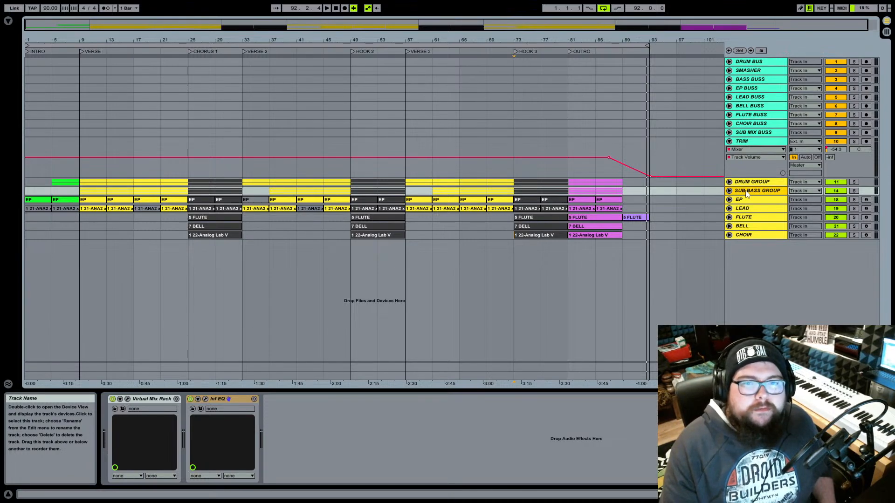
{"action": "left_click", "coordinate": [757, 184]}
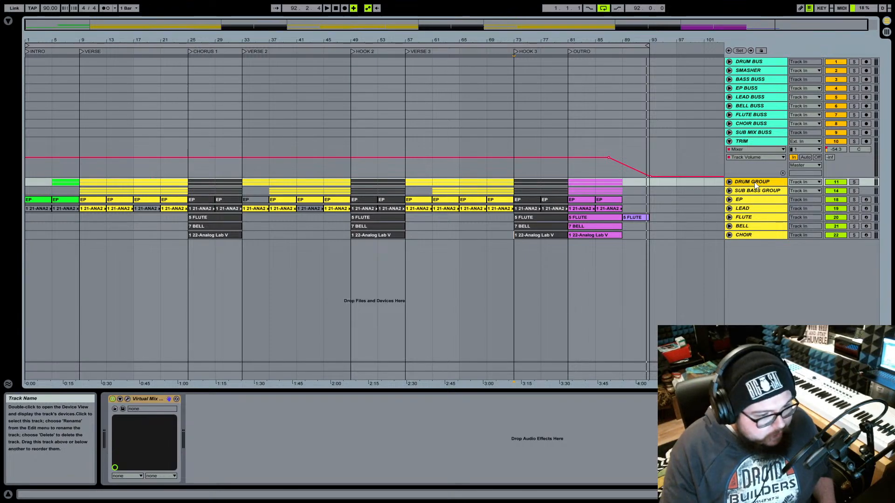
{"action": "left_click", "coordinate": [740, 193]}
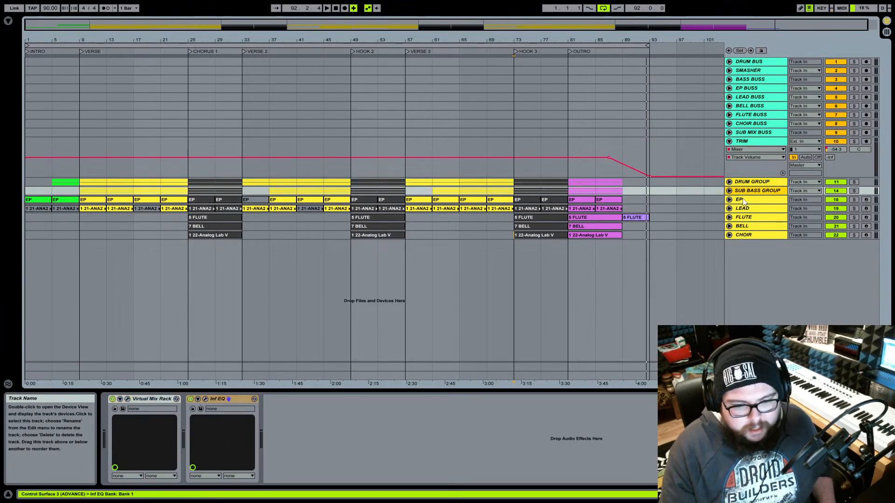
{"action": "left_click", "coordinate": [744, 200]}
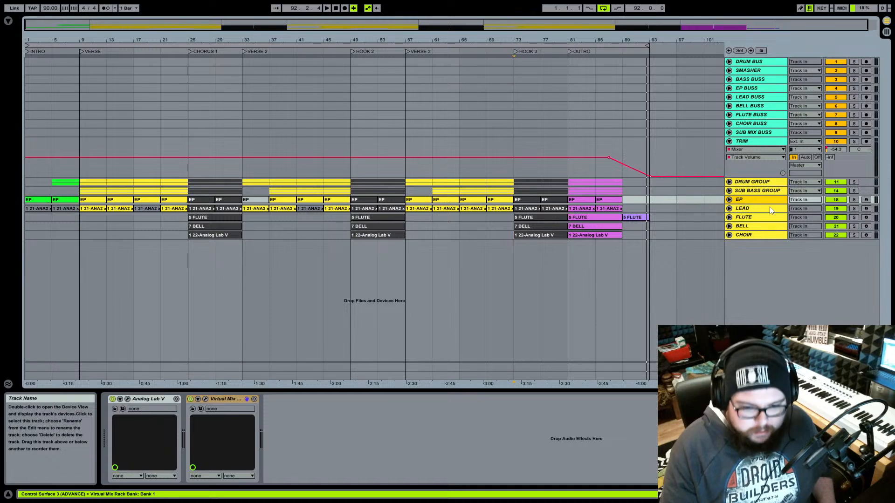
{"action": "key", "text": "q"}
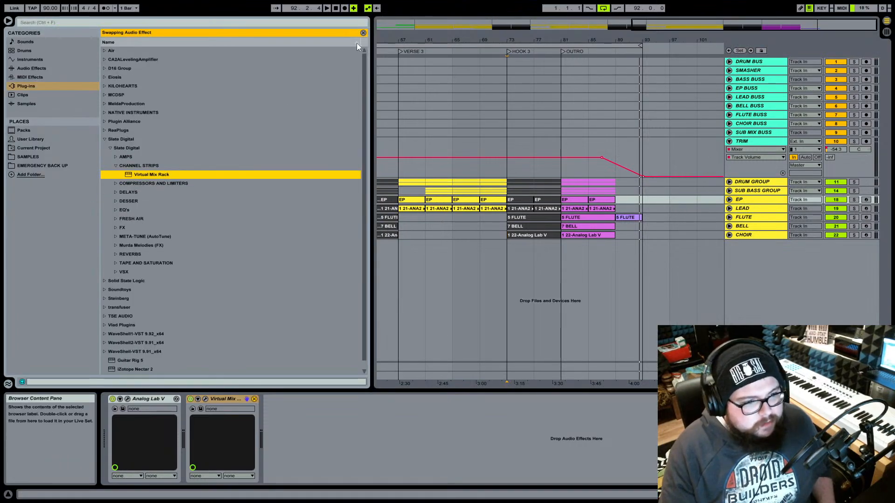
{"action": "left_click", "coordinate": [363, 33]}
{"action": "left_click", "coordinate": [8, 21]}
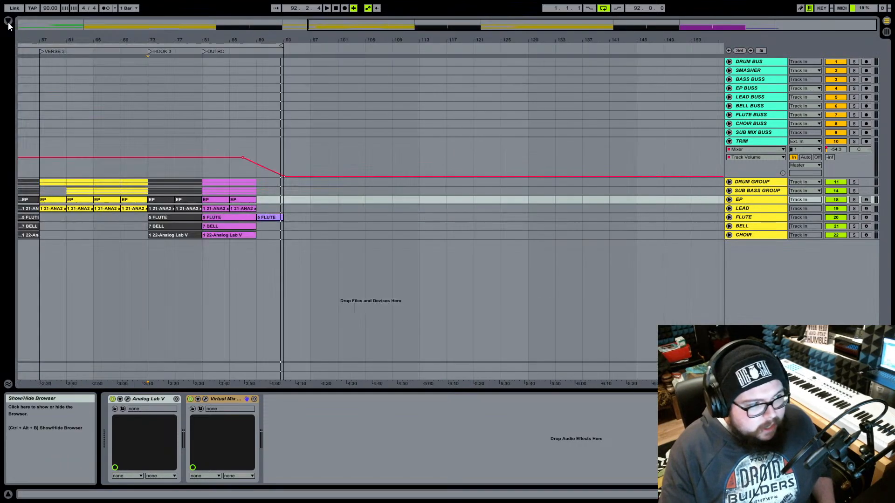
- Review the source tracks from DRUM GROUP down to CHOIR across the verse, hook and outro sections
{"action": "left_click", "coordinate": [746, 235]}
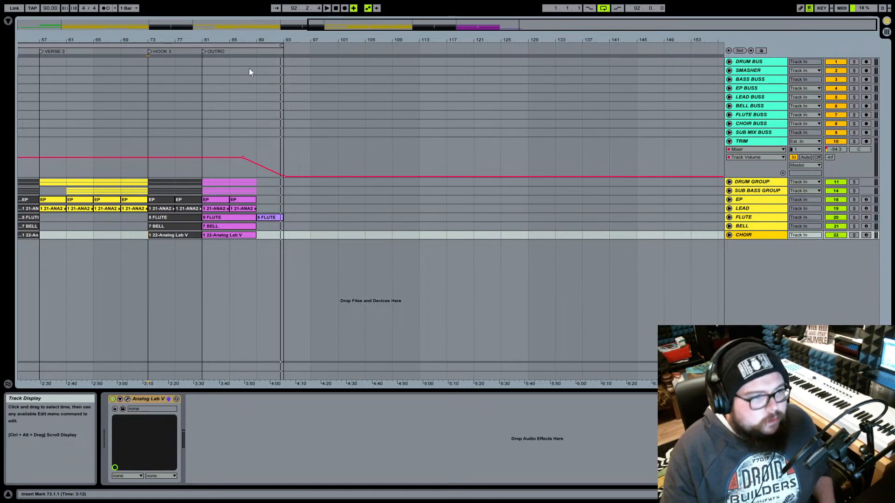
{"action": "left_click_drag", "start_coordinate": [86, 39], "coordinate": [385, 40]}
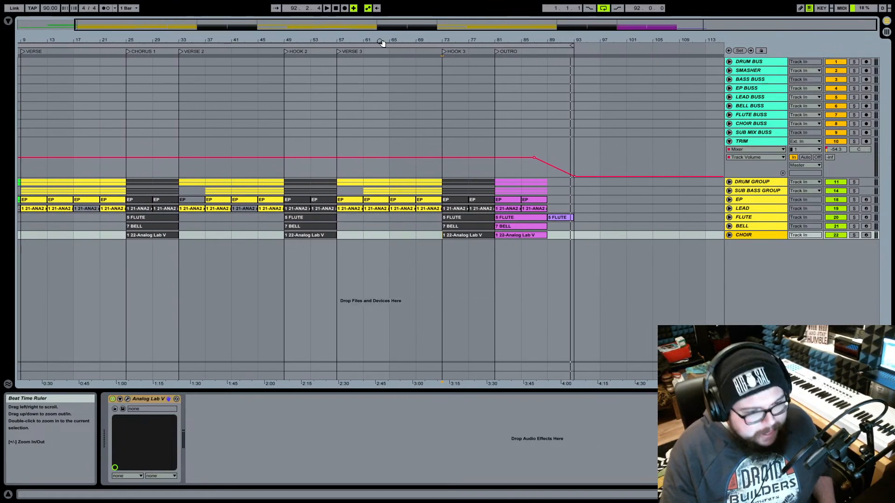
{"action": "left_click", "coordinate": [748, 182]}
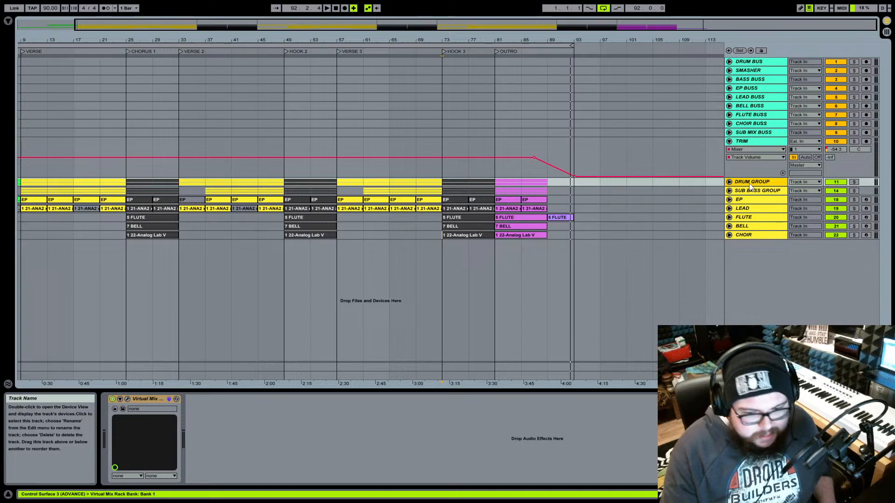
{"action": "left_click", "coordinate": [750, 192]}
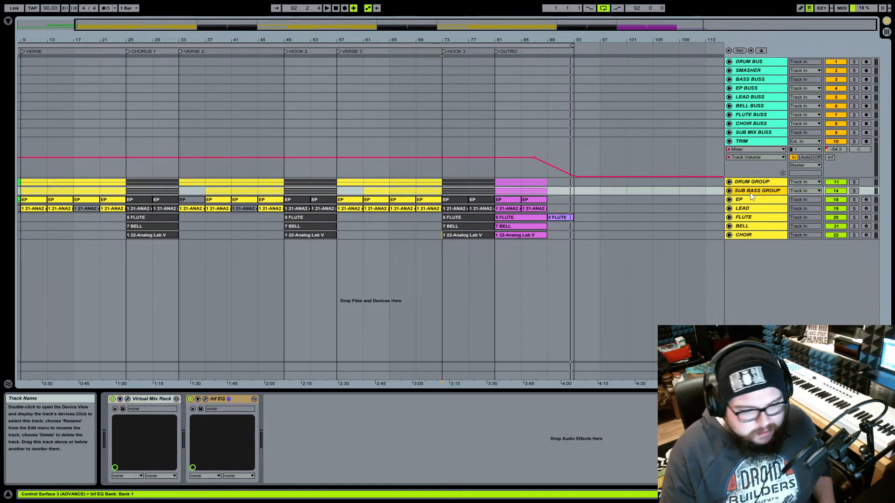
{"action": "left_click", "coordinate": [756, 236]}
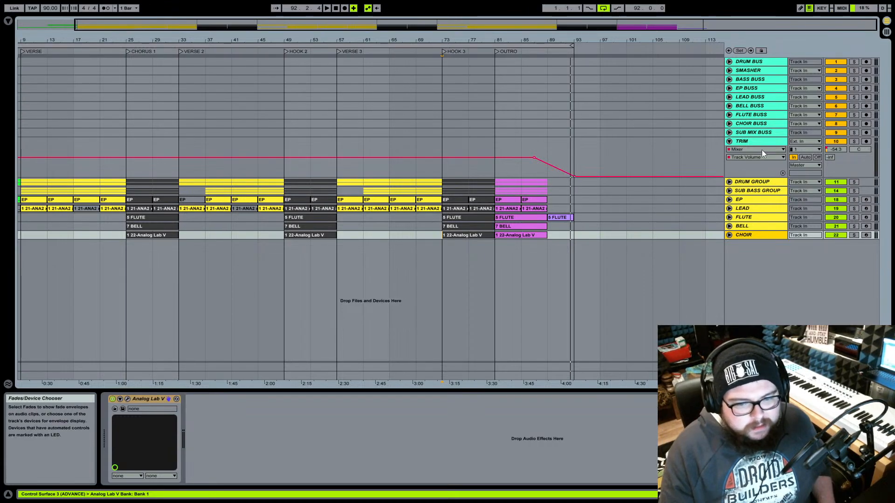
- Load the Slate Digital Virtual Tape Machines plug-in from TAPE AND SATURATION at the end of the DRUM BUS device chain
{"action": "left_click", "coordinate": [749, 61]}
{"action": "key", "text": "Tab"}
{"action": "scroll", "coordinate": [323, 115], "scroll_direction": "left", "scroll_amount": 2}
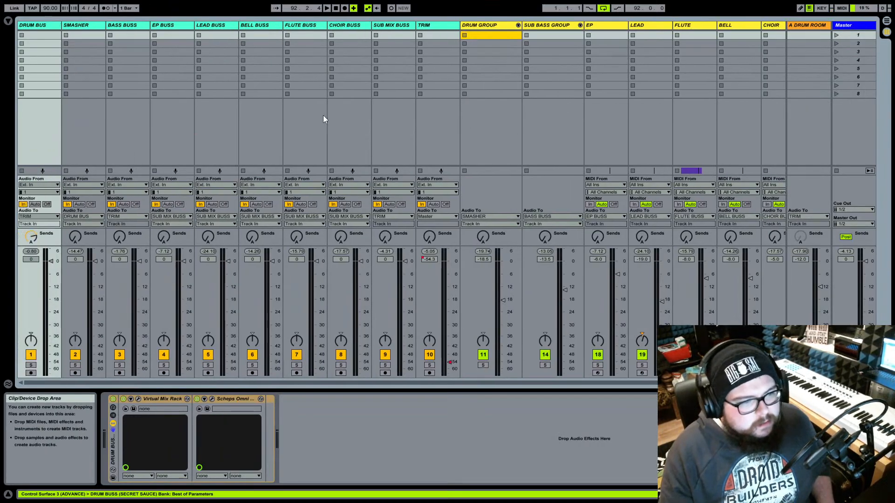
{"action": "left_click", "coordinate": [8, 21]}
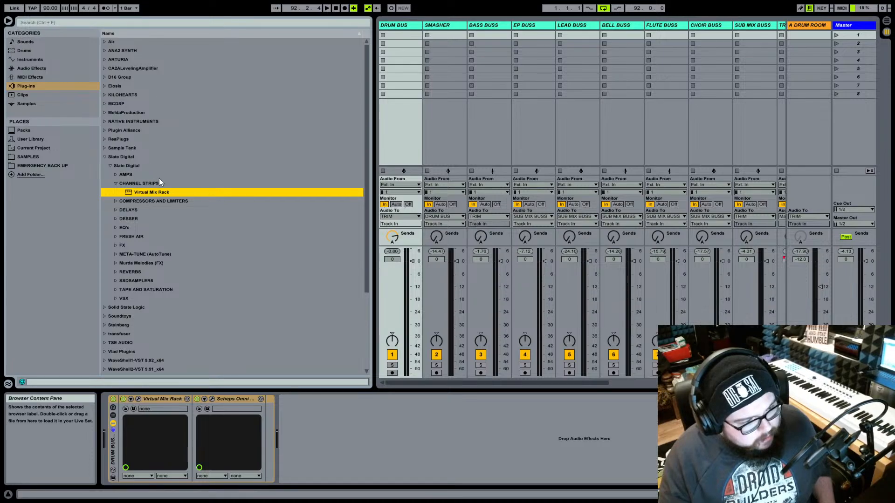
{"action": "left_click", "coordinate": [119, 289]}
{"action": "left_click", "coordinate": [152, 292]}
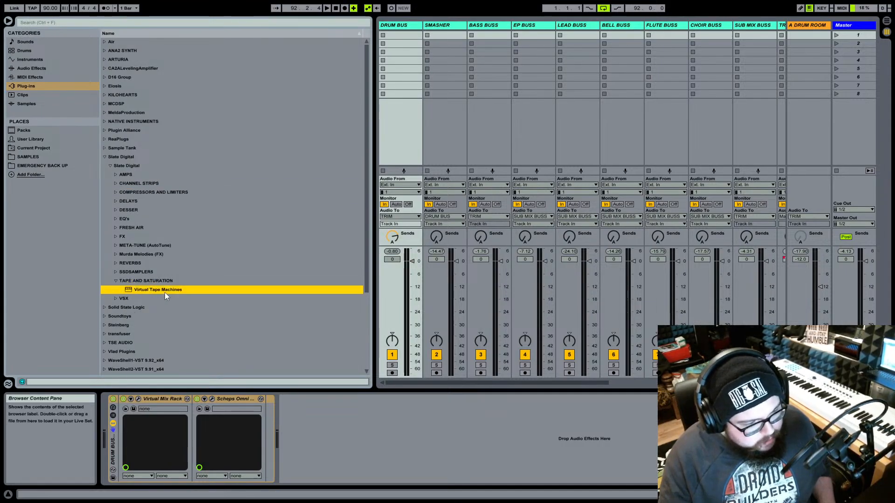
{"action": "double_click", "coordinate": [164, 291]}
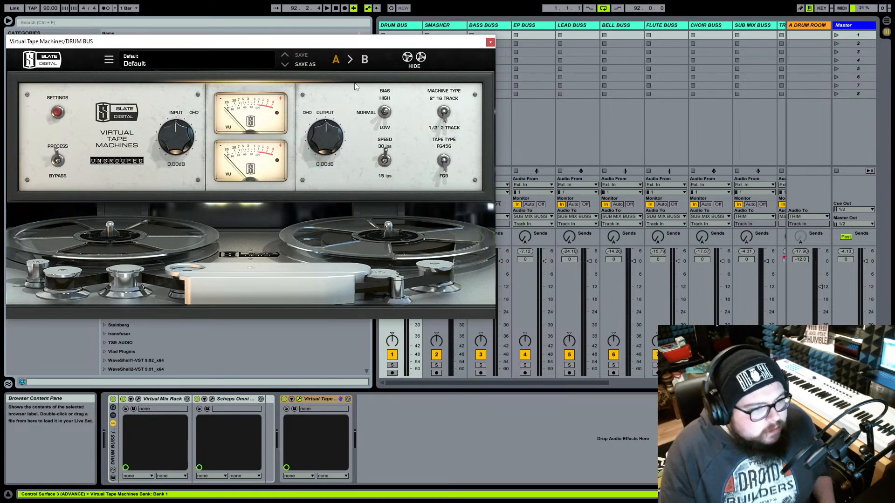
- Move the Virtual Tape Machines window clear of the DRUM BUS header, try its machine type switch and select the DRUM BUS track
{"action": "left_click_drag", "start_coordinate": [233, 46], "coordinate": [384, 59]}
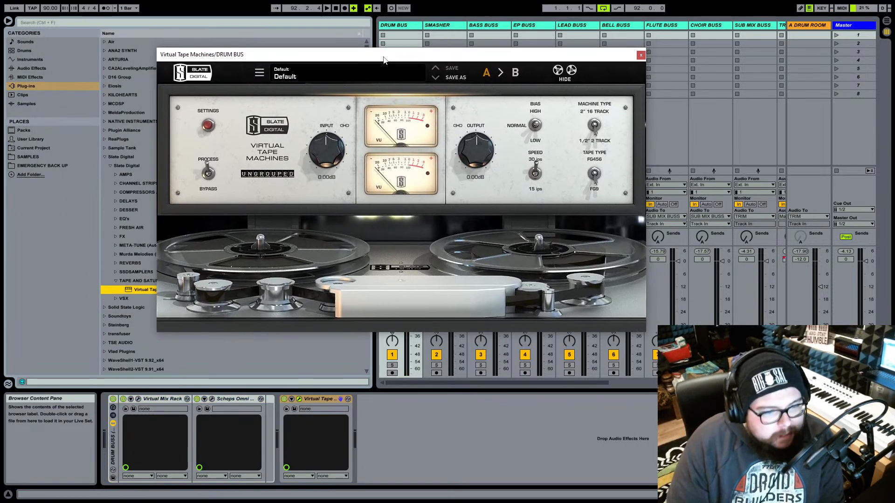
{"action": "left_click", "coordinate": [596, 133]}
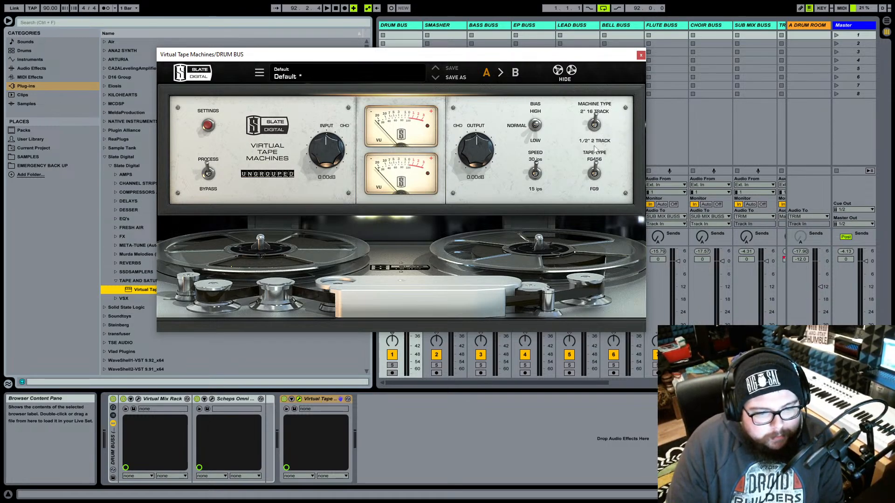
{"action": "left_click", "coordinate": [412, 29]}
{"action": "left_click", "coordinate": [412, 35]}
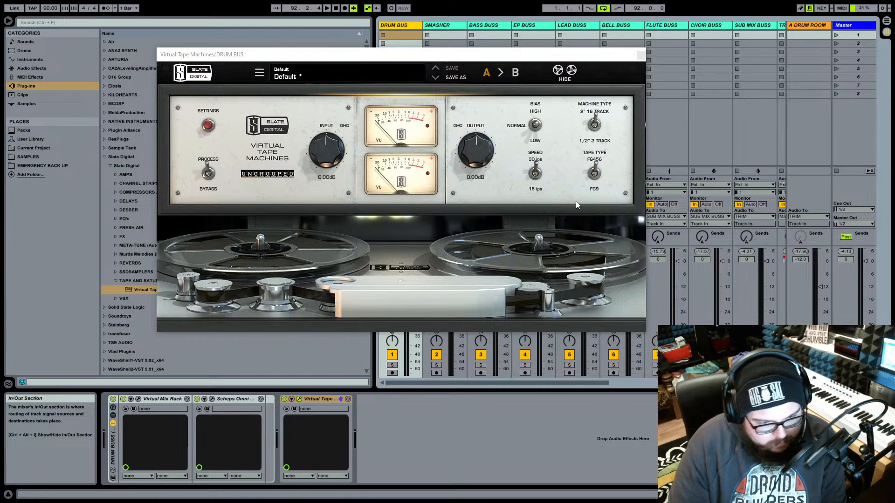
- Set the DRUM BUS Virtual Tape Machines input to +3.11 dB and output to -3.11 dB, and compare processed and bypassed during playback
{"action": "left_click_drag", "start_coordinate": [332, 159], "coordinate": [357, 164]}
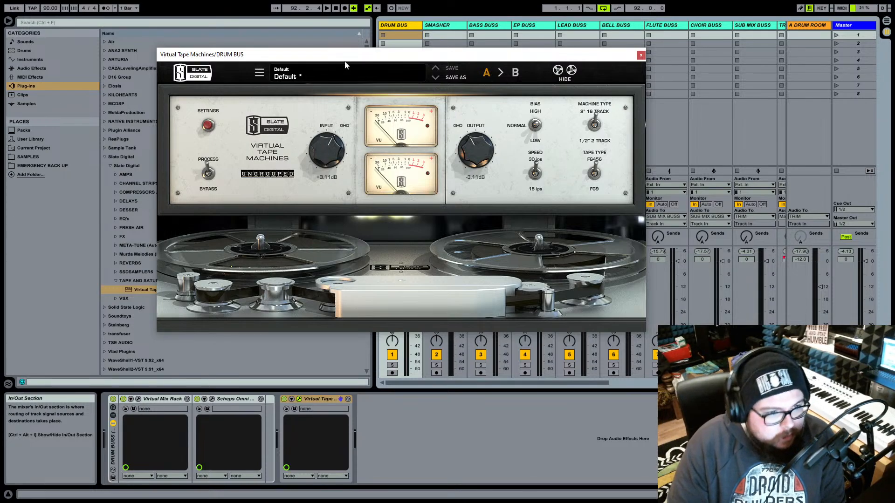
{"action": "left_click", "coordinate": [327, 8]}
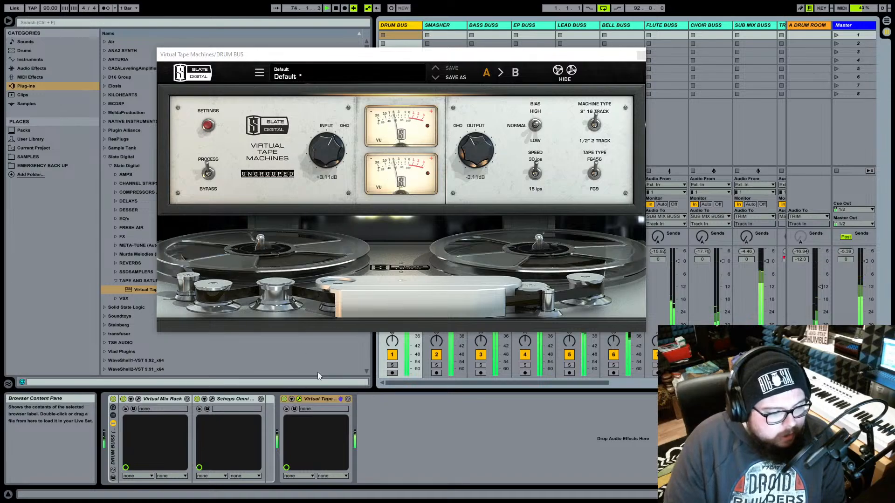
{"action": "left_click", "coordinate": [208, 173]}
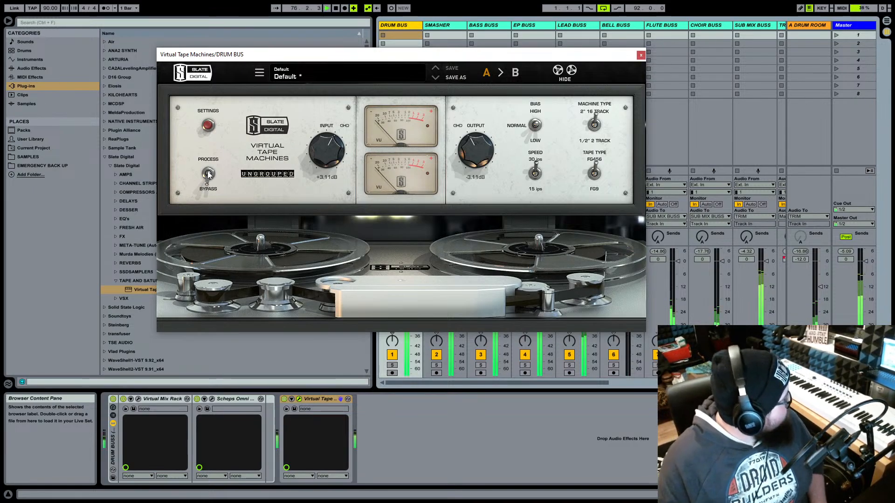
{"action": "left_click", "coordinate": [208, 173]}
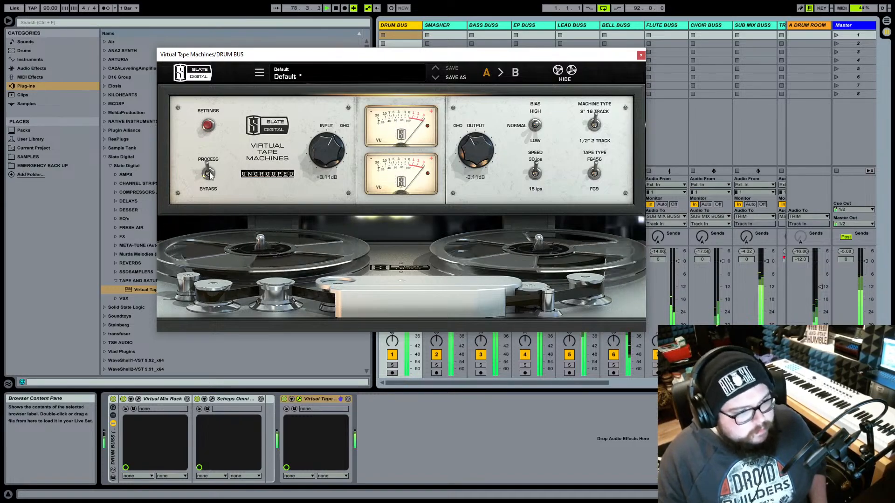
{"action": "left_click", "coordinate": [208, 173]}
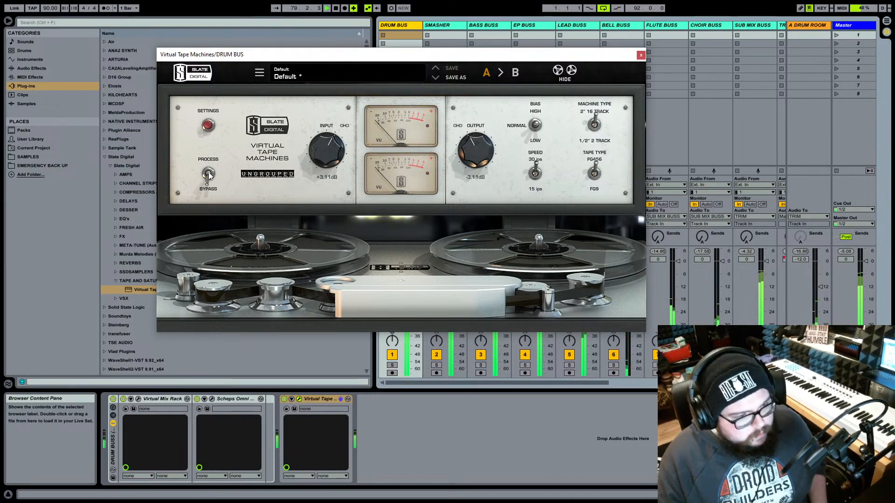
{"action": "left_click", "coordinate": [208, 174]}
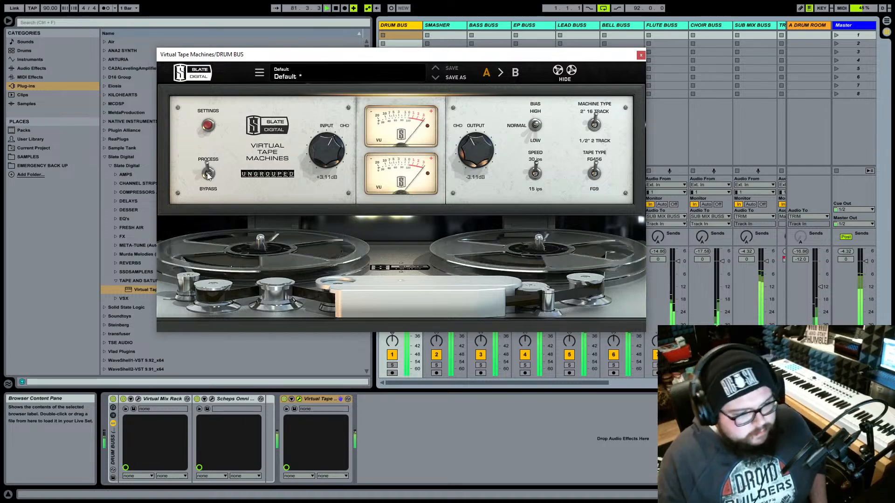
- Copy the Virtual Tape Machines device from DRUM BUS into the BASS BUSS chain, between BASS SIDE CHAIN and the Limiter
{"action": "left_click", "coordinate": [314, 401]}
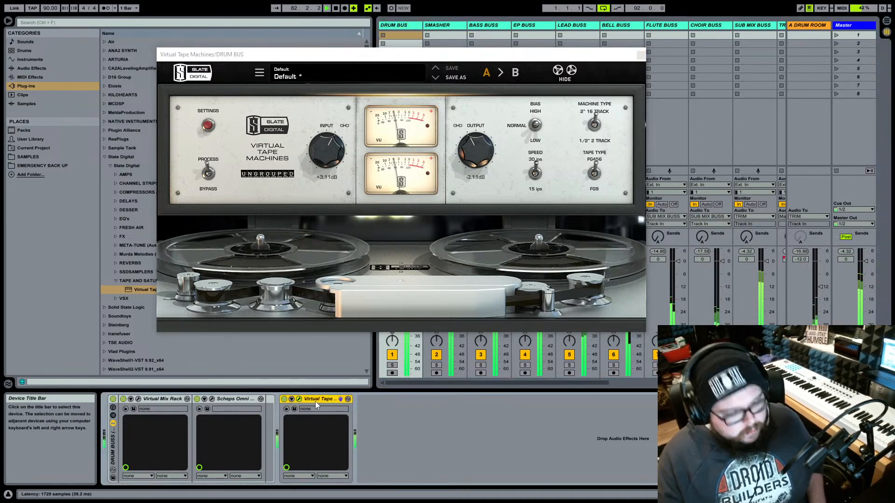
{"action": "left_click", "coordinate": [499, 26]}
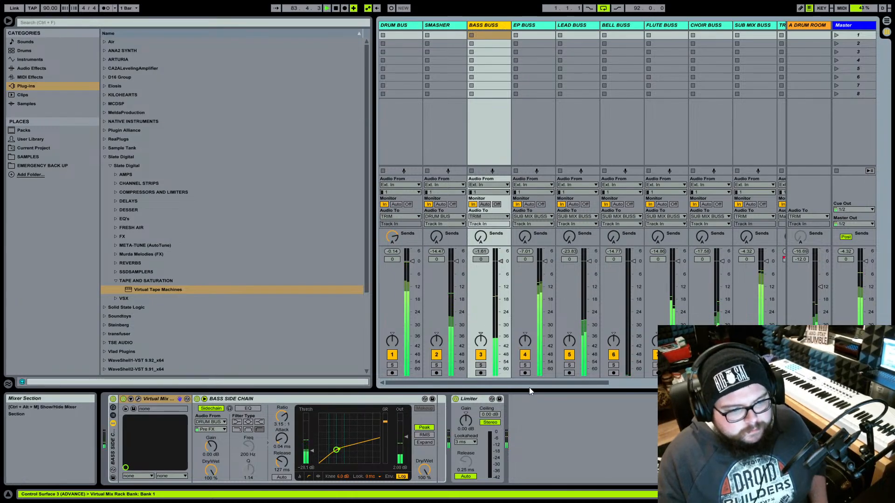
{"action": "left_click", "coordinate": [530, 416]}
{"action": "left_click", "coordinate": [469, 402]}
{"action": "key", "text": "ctrl+v"}
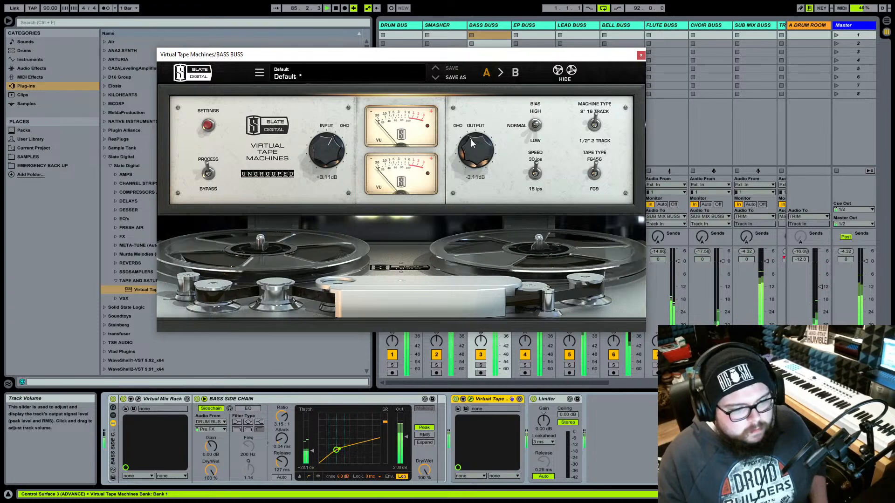
{"action": "left_click", "coordinate": [641, 55]}
- Paste the Virtual Tape Machines device at the end of the SUB MIX BUSS chain and play the song from the start
{"action": "scroll", "coordinate": [599, 55], "scroll_direction": "right", "scroll_amount": 3}
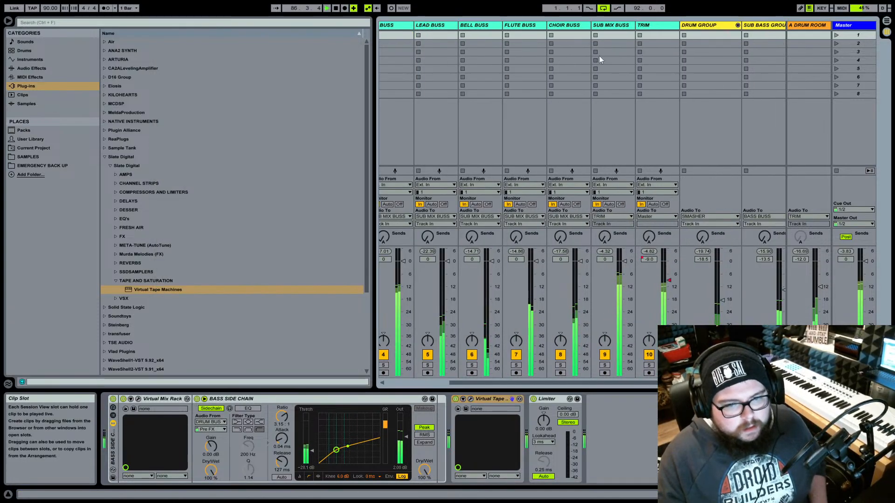
{"action": "left_click", "coordinate": [613, 26]}
{"action": "left_click", "coordinate": [477, 425]}
{"action": "key", "text": "ctrl+v"}
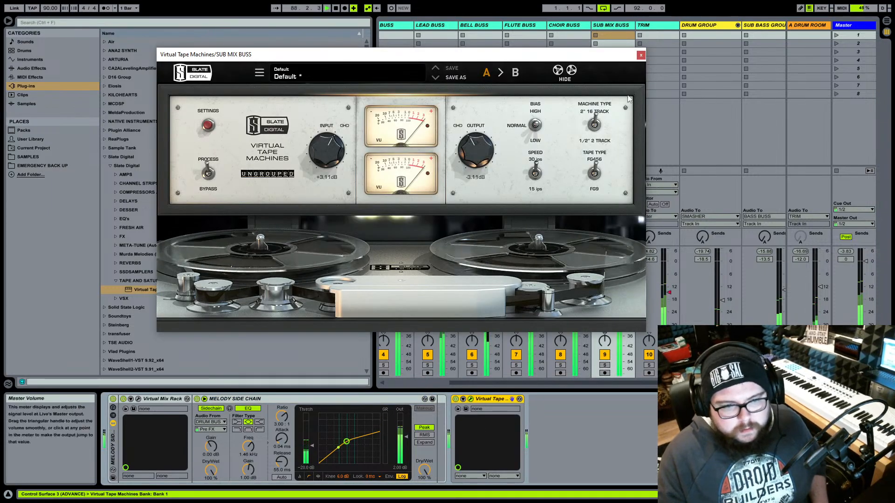
{"action": "left_click", "coordinate": [327, 8]}
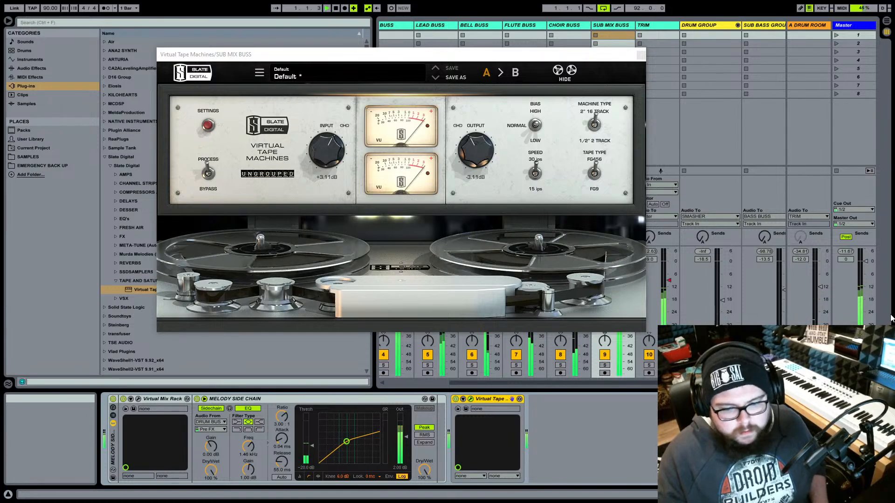
{"action": "left_click", "coordinate": [641, 55]}
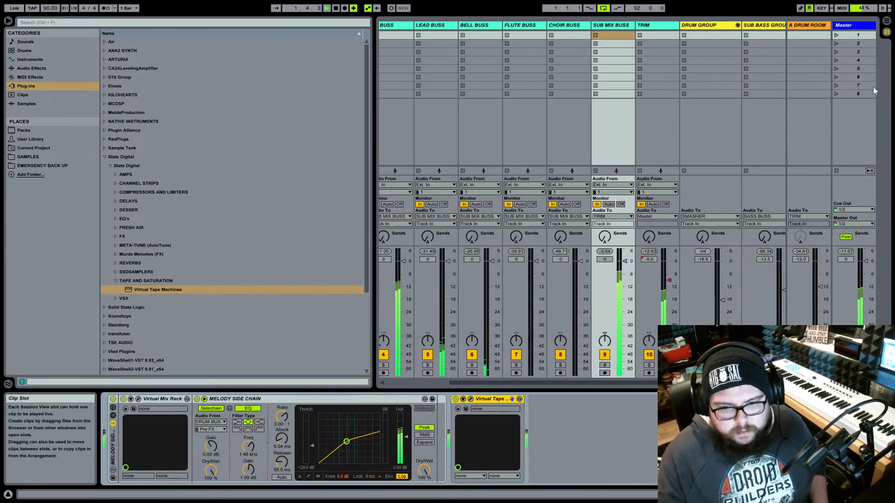
{"action": "left_click", "coordinate": [818, 28]}
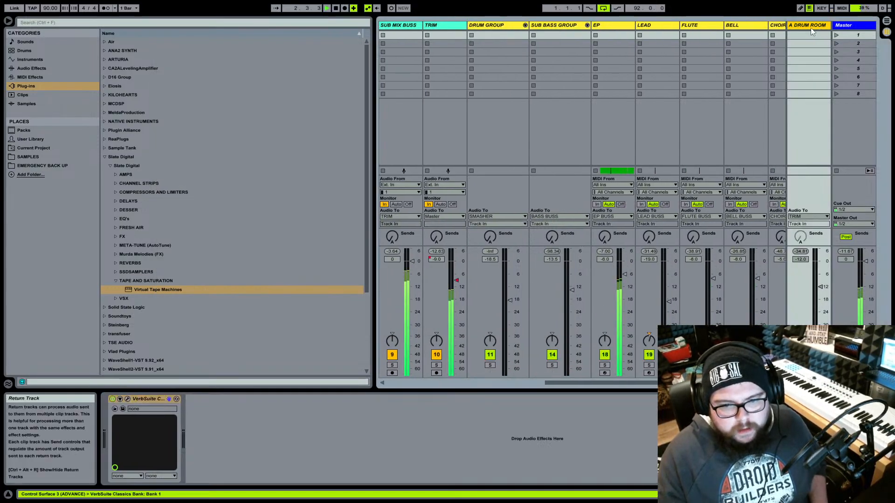
{"action": "scroll", "coordinate": [549, 65], "scroll_direction": "left", "scroll_amount": 8}
{"action": "scroll", "coordinate": [651, 63], "scroll_direction": "right", "scroll_amount": 4}
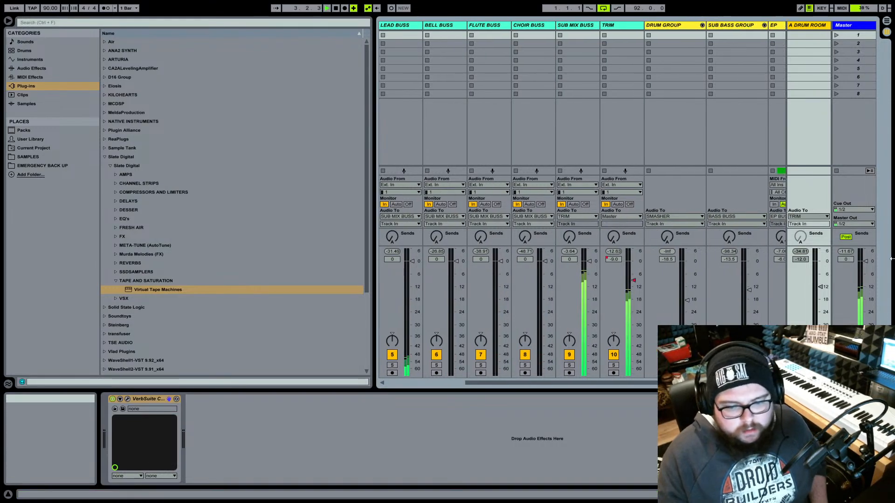
{"action": "right_click", "coordinate": [714, 26]}
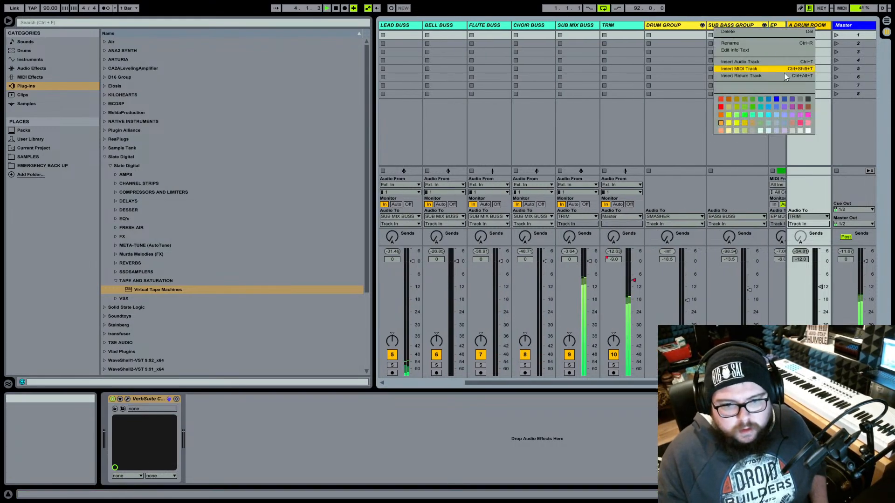
{"action": "left_click", "coordinate": [701, 32]}
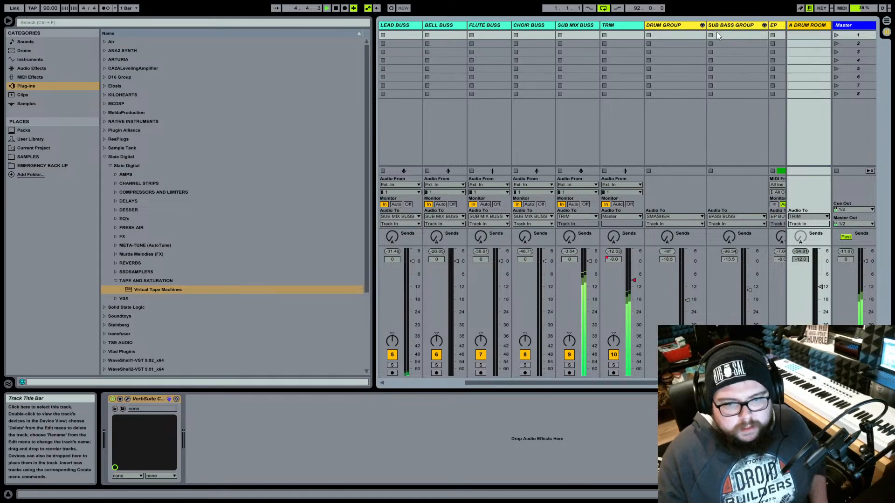
- Load the Slate Digital Murda Melodies plug-in on the EP track, after Virtual Mix Rack
{"action": "scroll", "coordinate": [717, 32], "scroll_direction": "right", "scroll_amount": 4}
{"action": "left_click", "coordinate": [623, 25]}
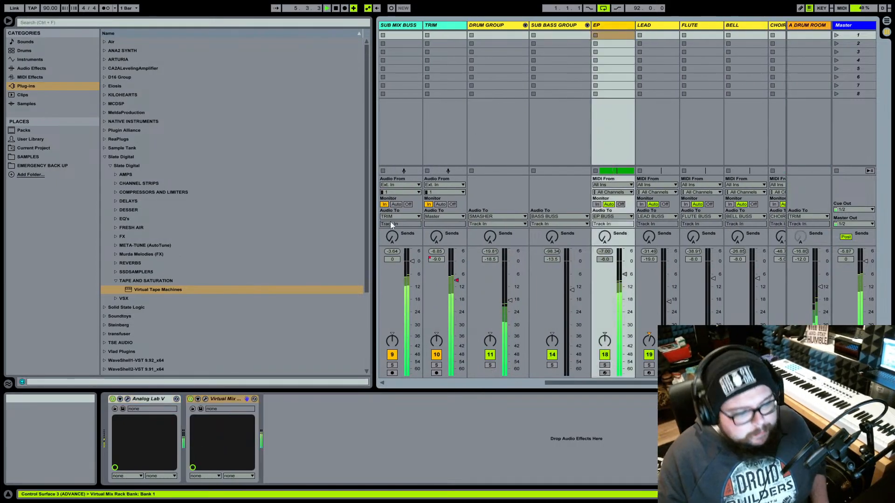
{"action": "left_click", "coordinate": [107, 166]}
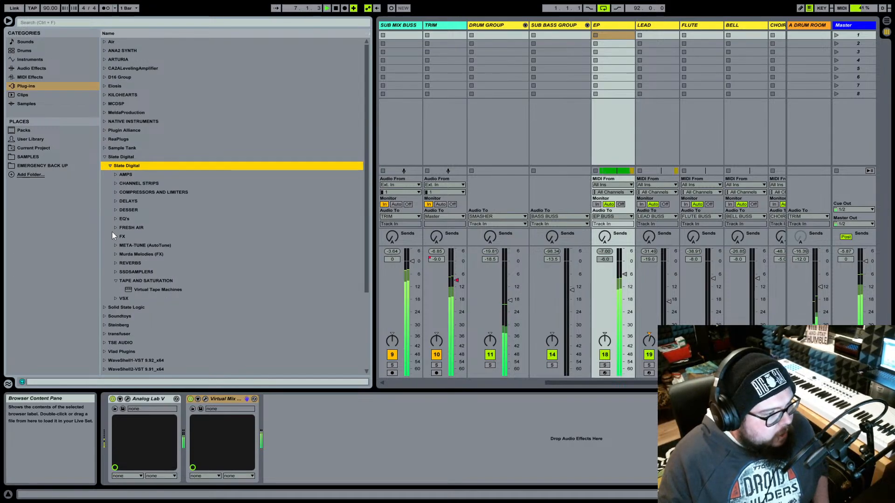
{"action": "left_click", "coordinate": [116, 255]}
{"action": "left_click", "coordinate": [138, 263]}
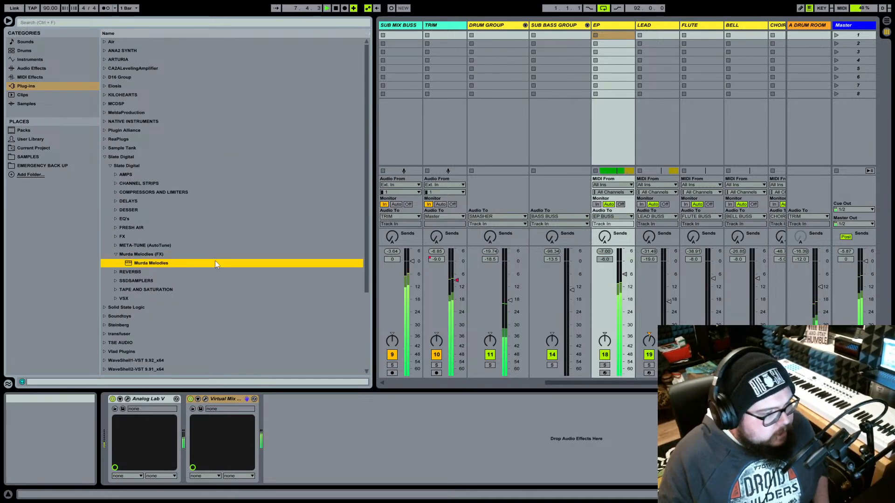
{"action": "left_click", "coordinate": [605, 26]}
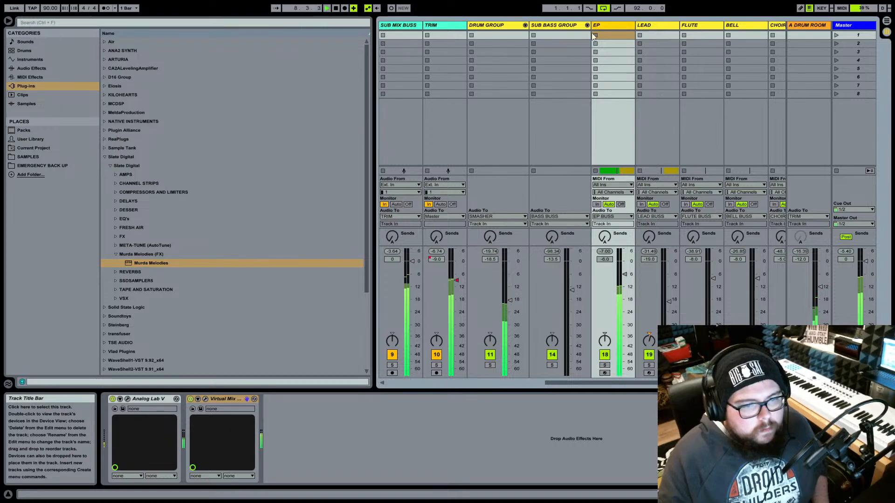
{"action": "double_click", "coordinate": [161, 263]}
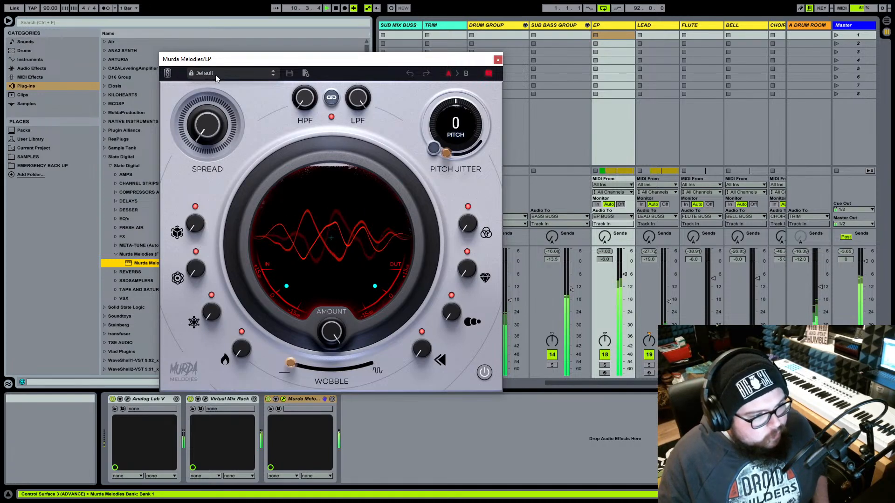
- Choose the Dark and Low preset in Murda Melodies, try the Amount at 80% and set it to 100%
{"action": "left_click", "coordinate": [217, 75]}
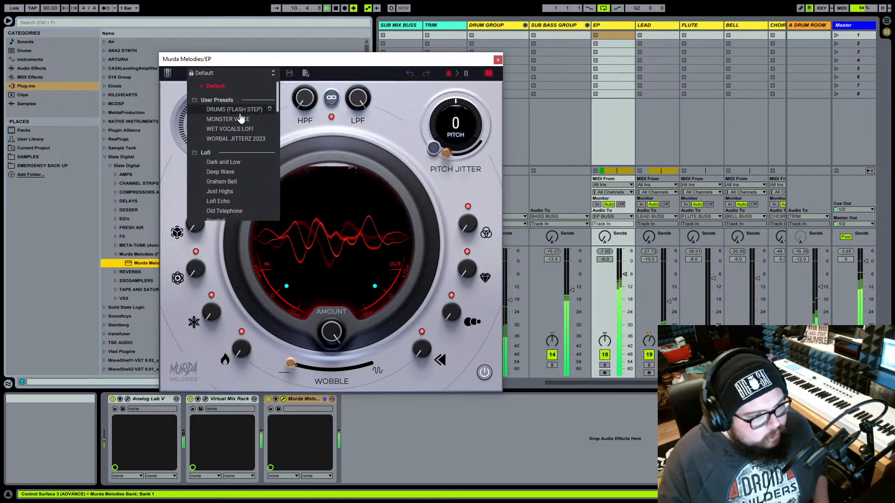
{"action": "left_click", "coordinate": [237, 162]}
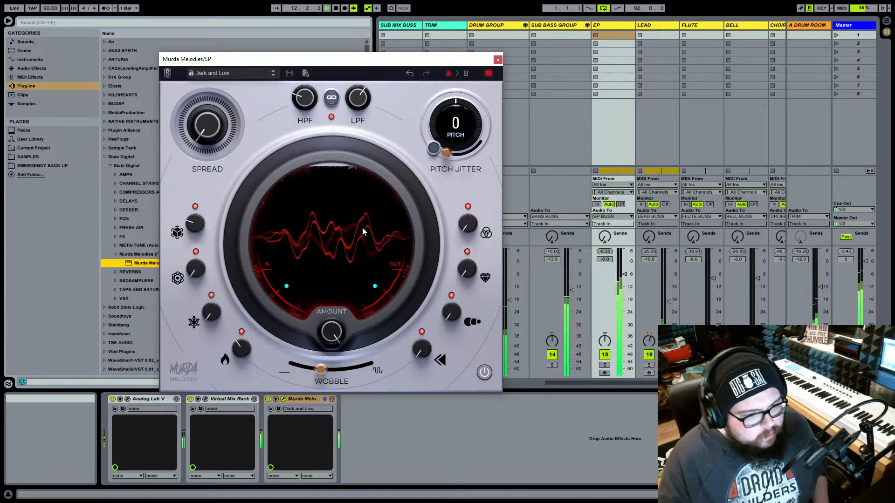
{"action": "mouse_move", "coordinate": [332, 332]}
{"action": "left_mouse_down"}
{"action": "mouse_move", "coordinate": [335, 387]}
{"action": "mouse_move", "coordinate": [343, 333]}
{"action": "left_mouse_up"}
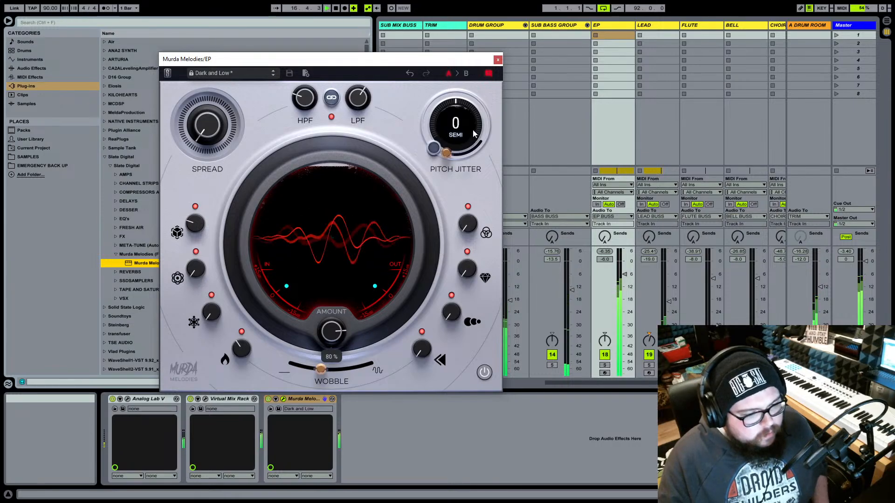
{"action": "left_click", "coordinate": [498, 61]}
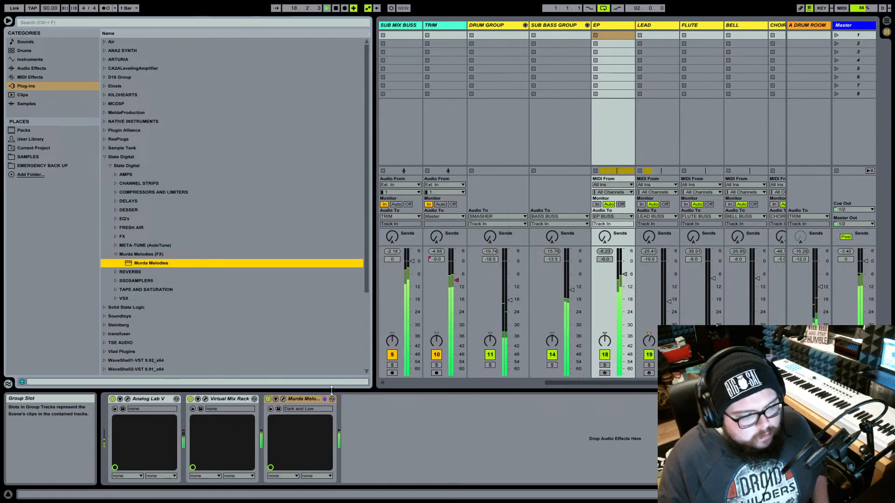
{"action": "left_click", "coordinate": [282, 399]}
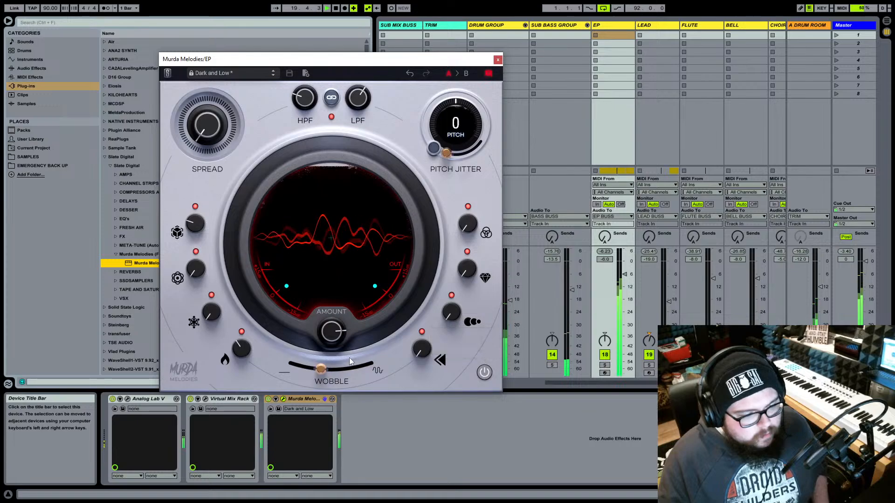
{"action": "left_click_drag", "start_coordinate": [343, 335], "coordinate": [350, 320]}
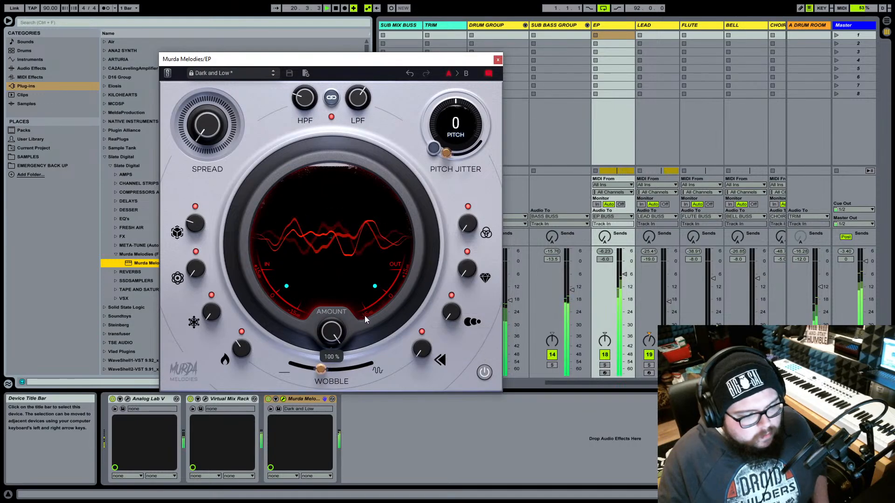
- Compare the EP with Murda Melodies bypassed and active, restarting playback from the beginning of the song
{"action": "left_click", "coordinate": [485, 380]}
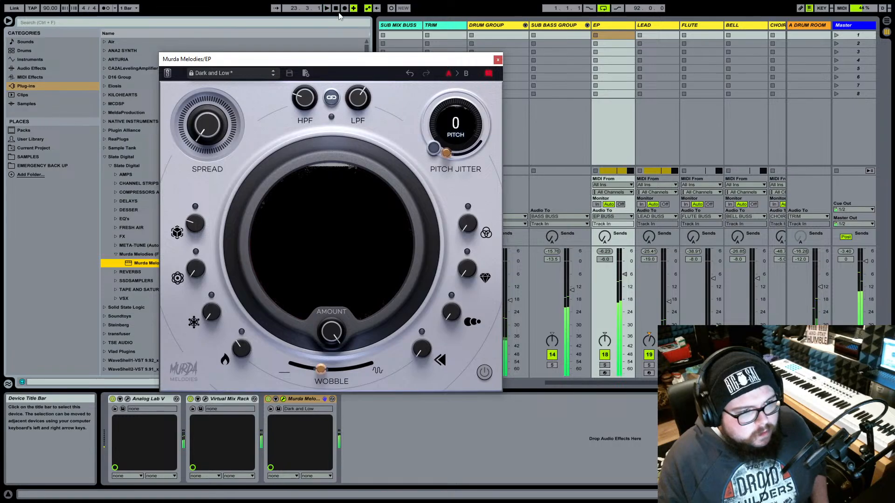
{"action": "left_click", "coordinate": [519, 371]}
{"action": "key", "text": "space"}
{"action": "left_click", "coordinate": [485, 373]}
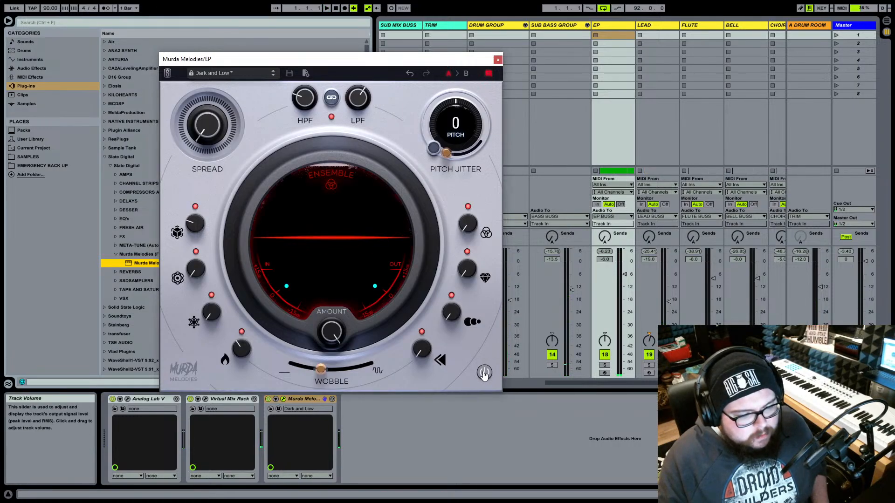
{"action": "key", "text": "space"}
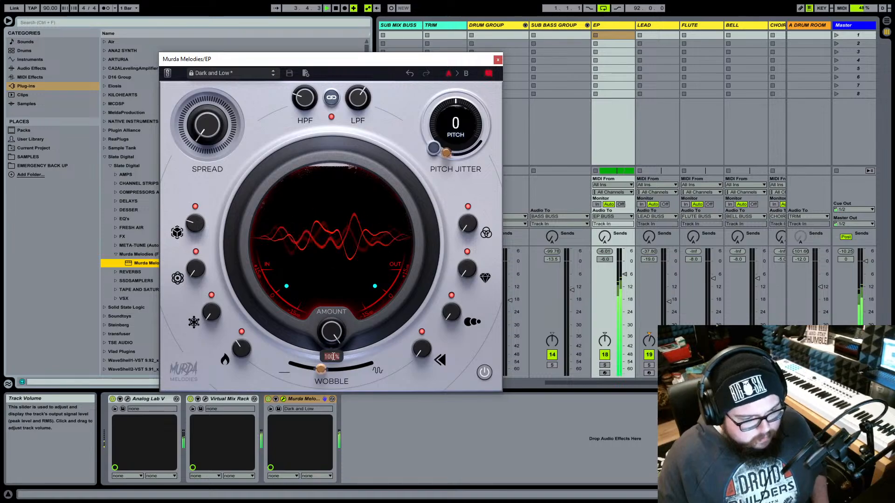
- Try the Murda Melodies Amount at 53%, raise it to about 80% and close the plug-in window
{"action": "left_click", "coordinate": [332, 357]}
{"action": "type", "text": "53"}
{"action": "key", "text": "Return"}
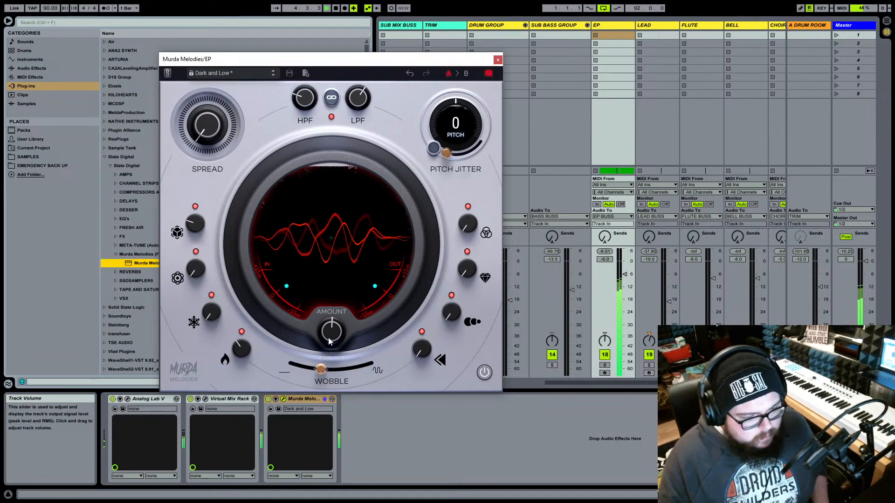
{"action": "left_click_drag", "start_coordinate": [333, 334], "coordinate": [349, 320]}
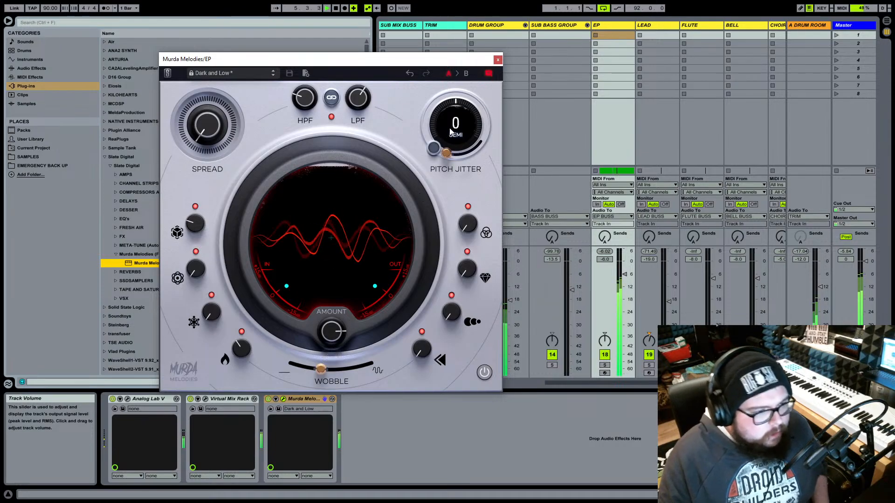
{"action": "left_click", "coordinate": [498, 59]}
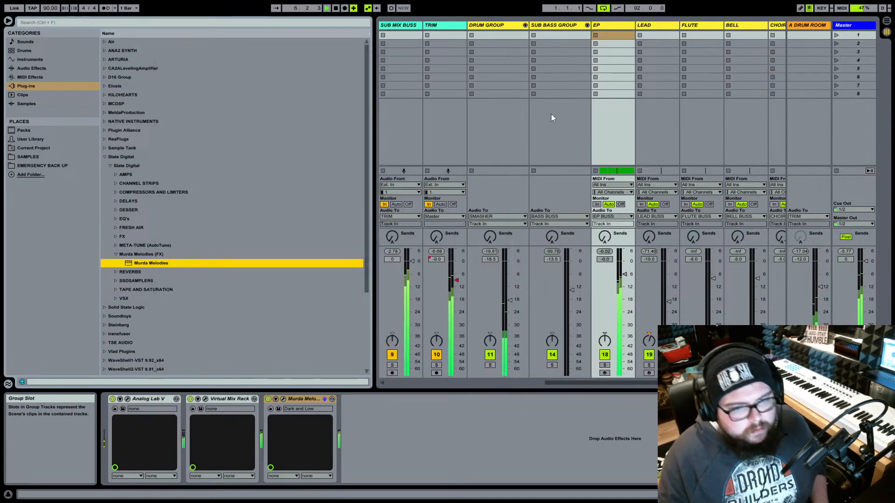
{"action": "scroll", "coordinate": [640, 66], "scroll_direction": "right", "scroll_amount": 2}
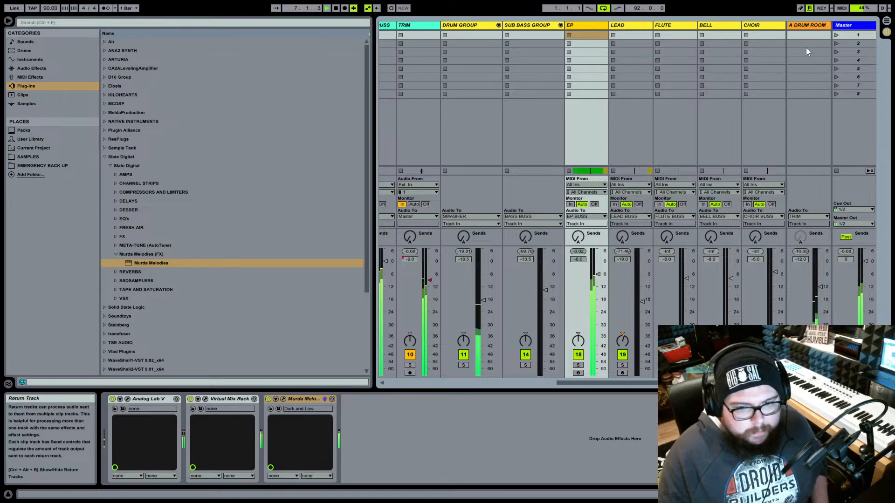
- Insert a second return track, name it OZONE IMAGER and route its output to TRIM
{"action": "left_click", "coordinate": [814, 25]}
{"action": "right_click", "coordinate": [813, 26]}
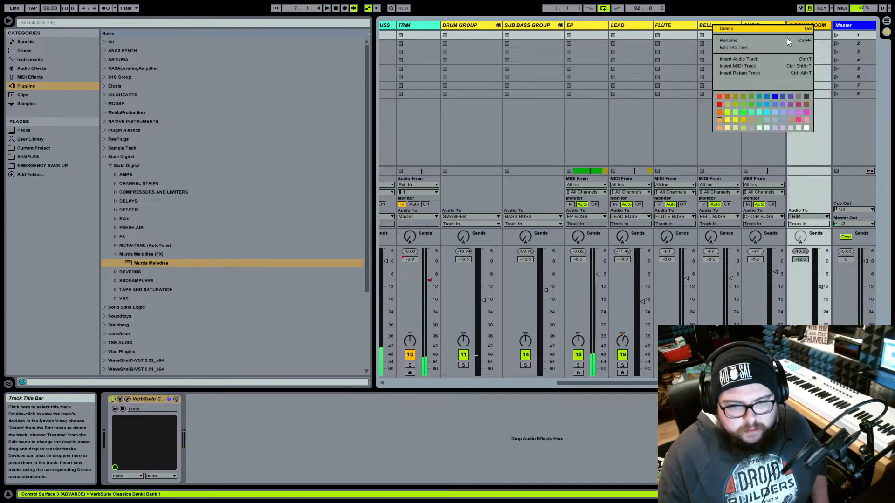
{"action": "left_click", "coordinate": [758, 72]}
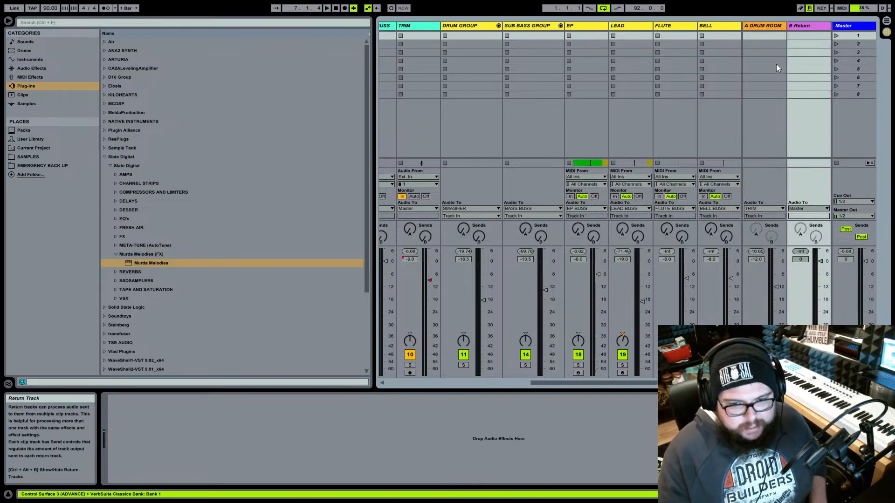
{"action": "key", "text": "ctrl+r"}
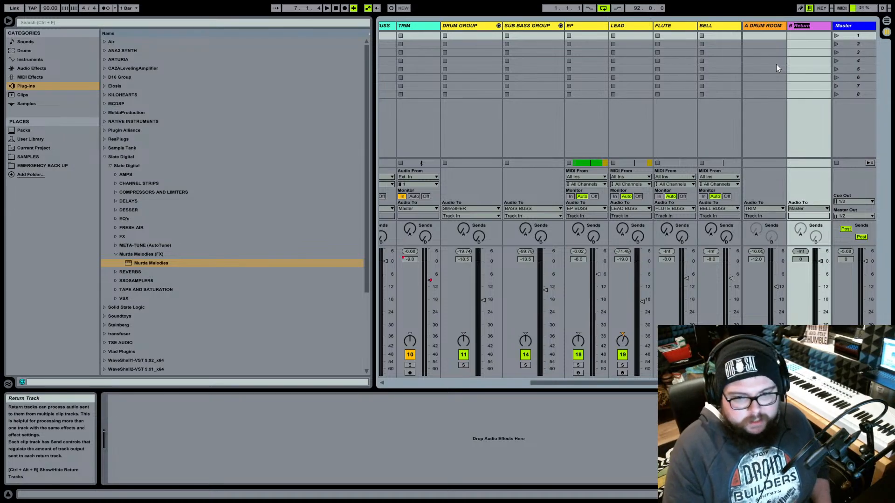
{"action": "type", "text": "OZONE"}
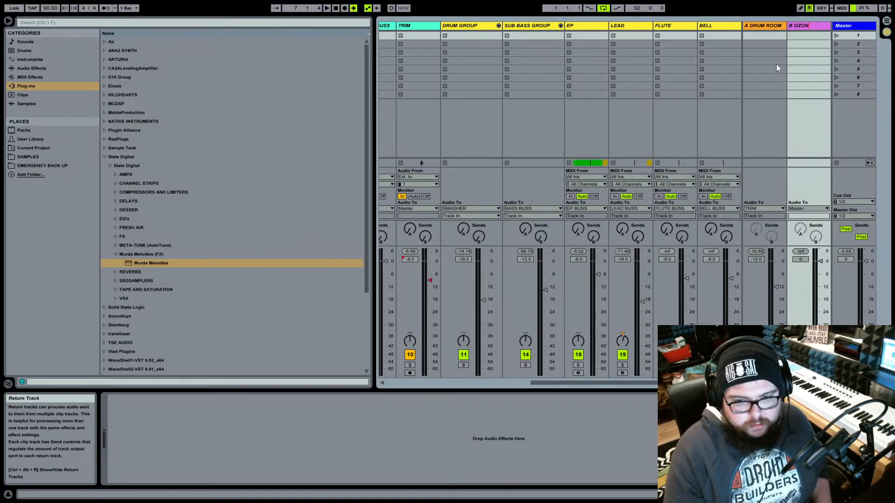
{"action": "key", "text": "Return"}
{"action": "type", "text": "IMAG"}
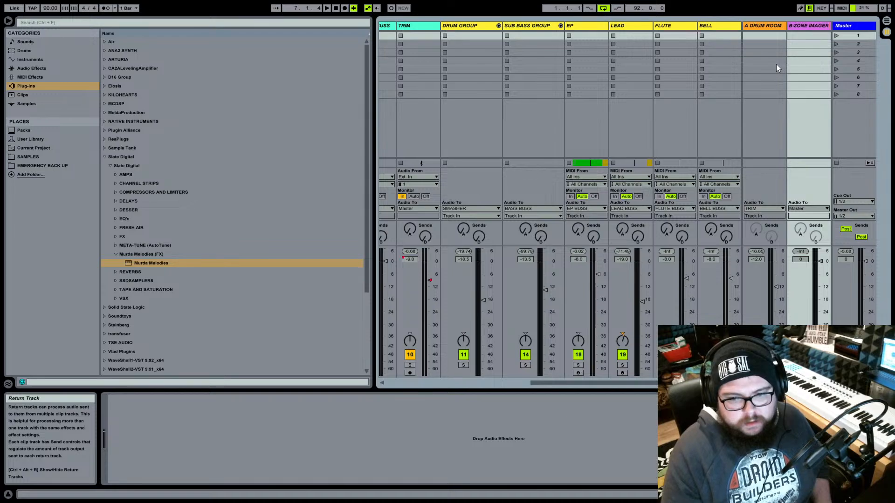
{"action": "left_click", "coordinate": [816, 208]}
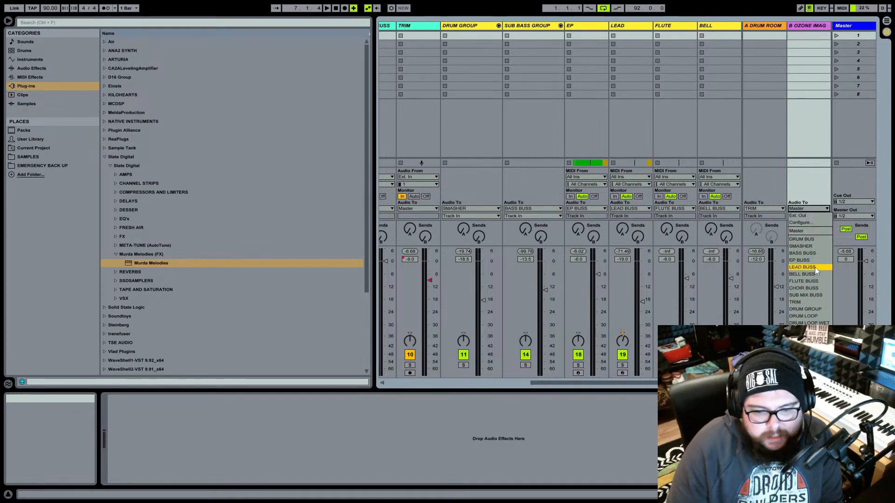
{"action": "left_click", "coordinate": [809, 301]}
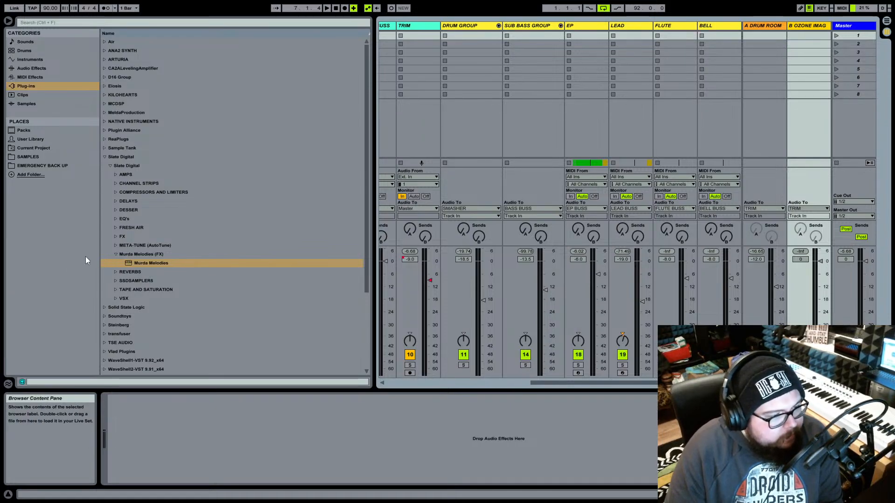
- Load the Ozone Imager plug-in on the OZONE IMAGER return and enable Stereoize with an Amount of 20.0
{"action": "left_click", "coordinate": [103, 157]}
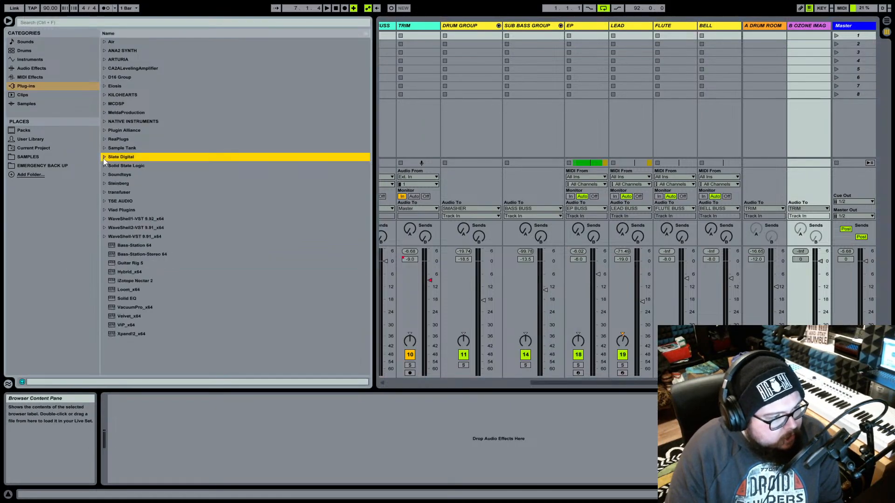
{"action": "left_click", "coordinate": [103, 185]}
{"action": "left_click", "coordinate": [109, 202]}
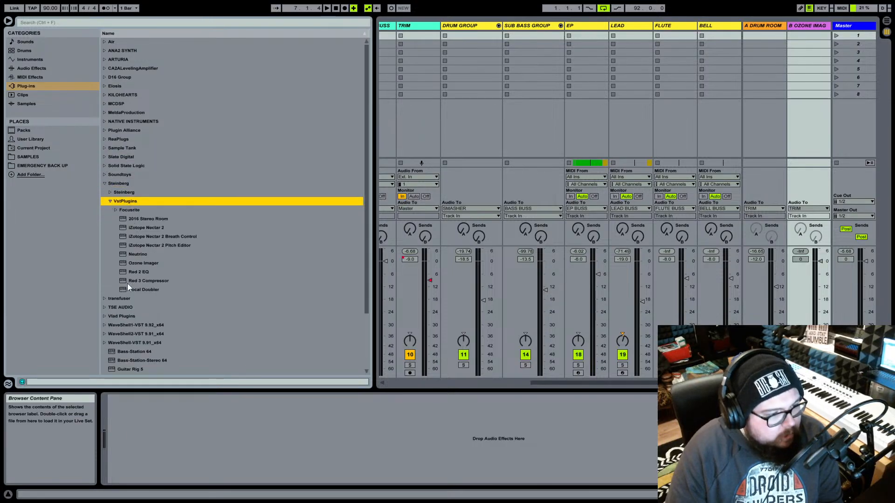
{"action": "left_click", "coordinate": [800, 28]}
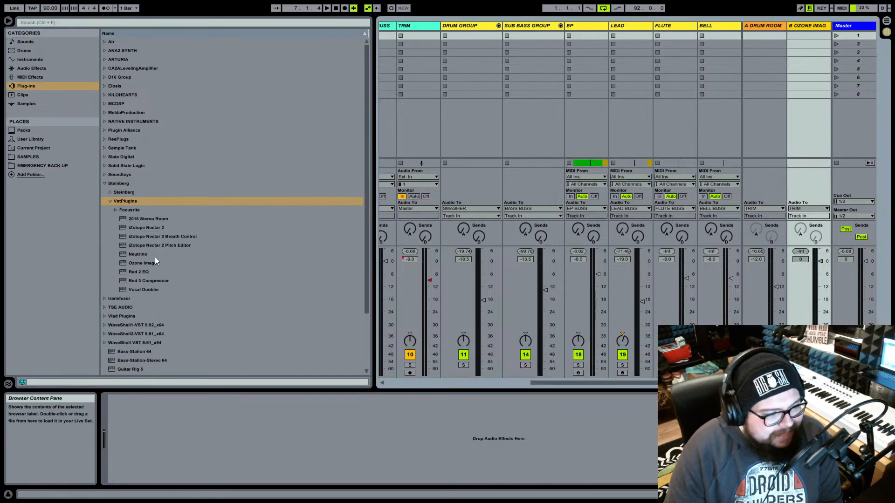
{"action": "left_click", "coordinate": [143, 264]}
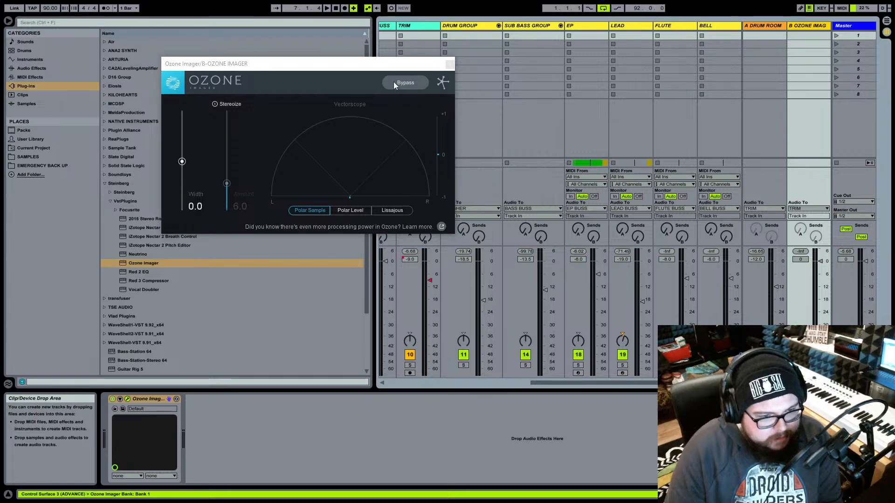
{"action": "left_click", "coordinate": [221, 106]}
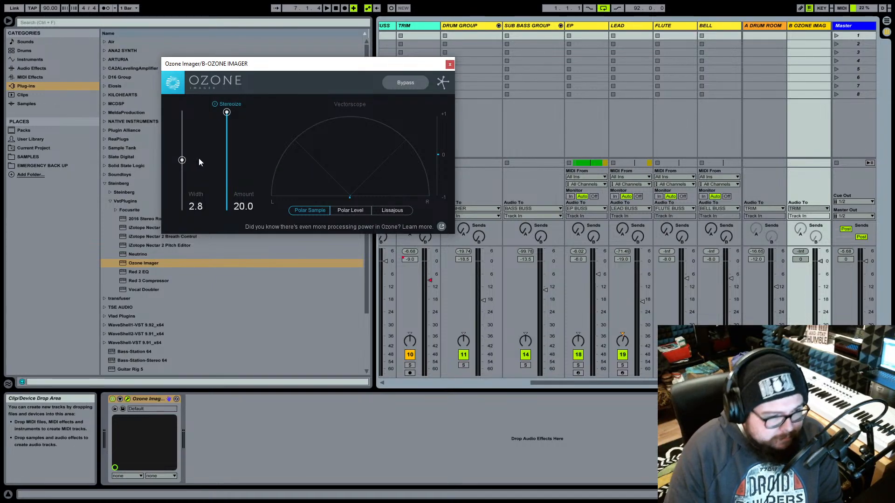
- Hide the browser, set the OZONE IMAGER return's volume to -3.0 dB and colour the track orange
{"action": "left_click", "coordinate": [7, 22]}
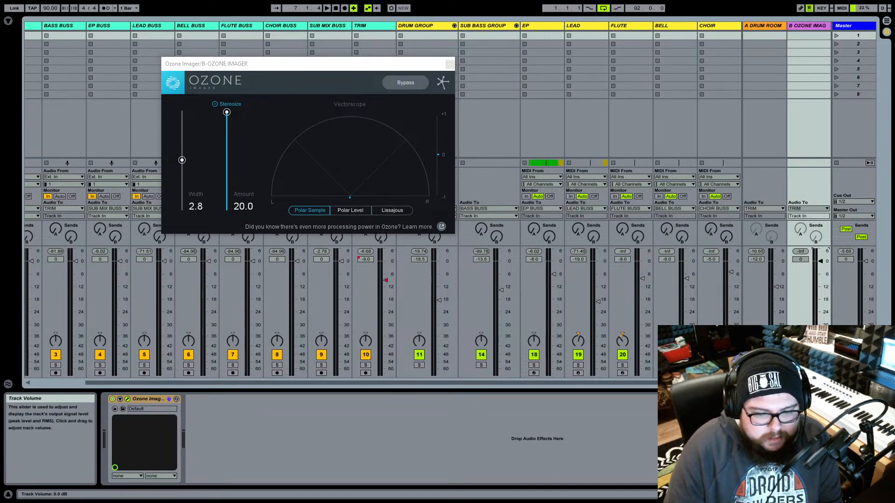
{"action": "left_click_drag", "start_coordinate": [821, 261], "coordinate": [820, 267]}
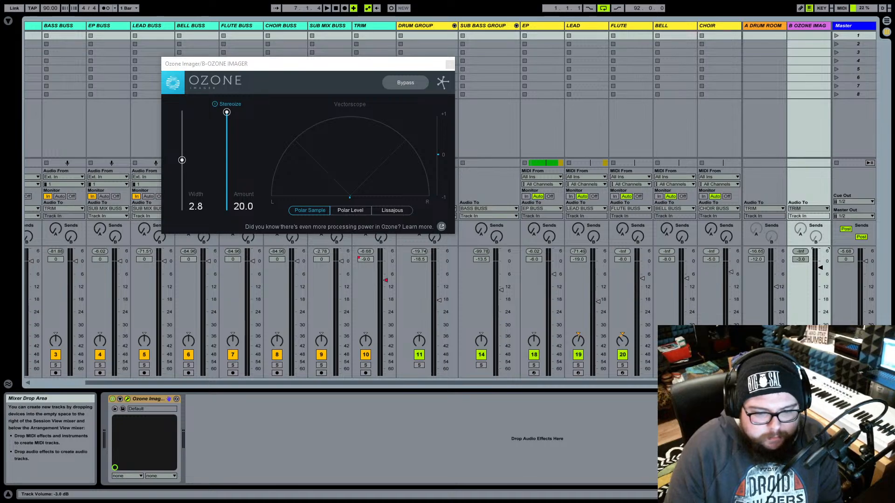
{"action": "right_click", "coordinate": [812, 26]}
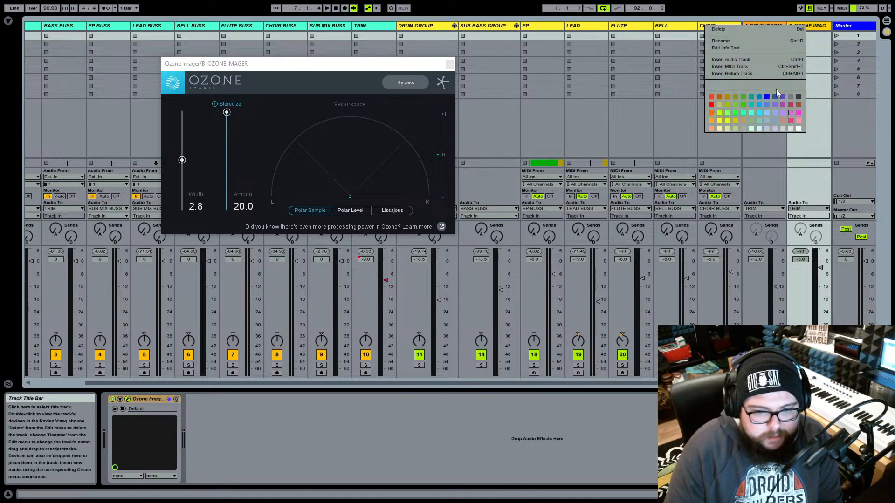
{"action": "left_click", "coordinate": [711, 121]}
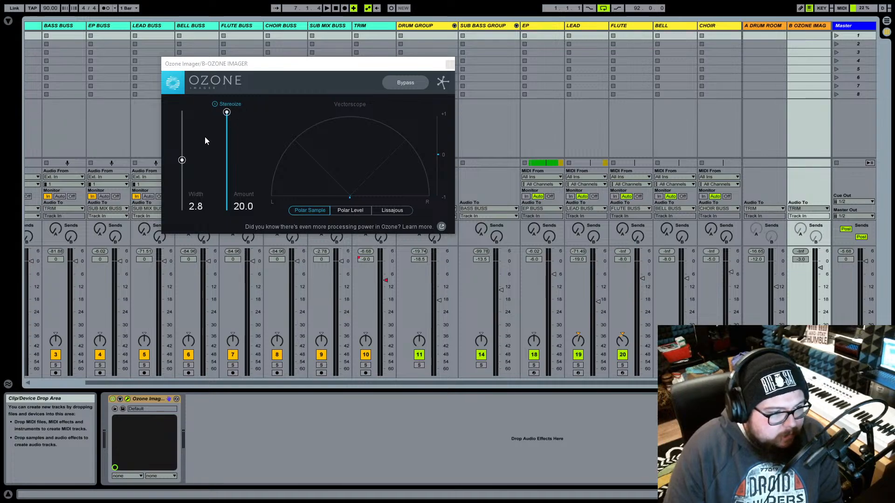
- Set the Ozone Imager Width to 8.5 and close the plug-in window
{"action": "left_click", "coordinate": [184, 161]}
{"action": "left_click_drag", "start_coordinate": [186, 161], "coordinate": [183, 159]}
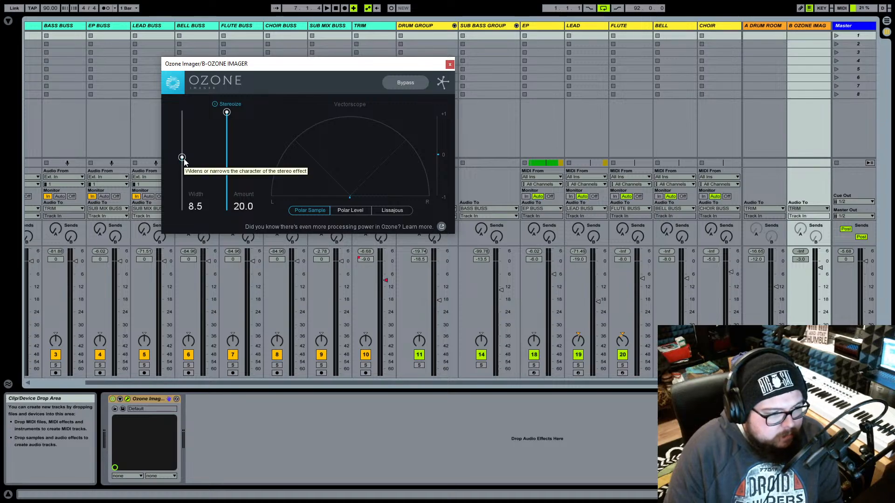
{"action": "left_click_drag", "start_coordinate": [439, 69], "coordinate": [653, 223]}
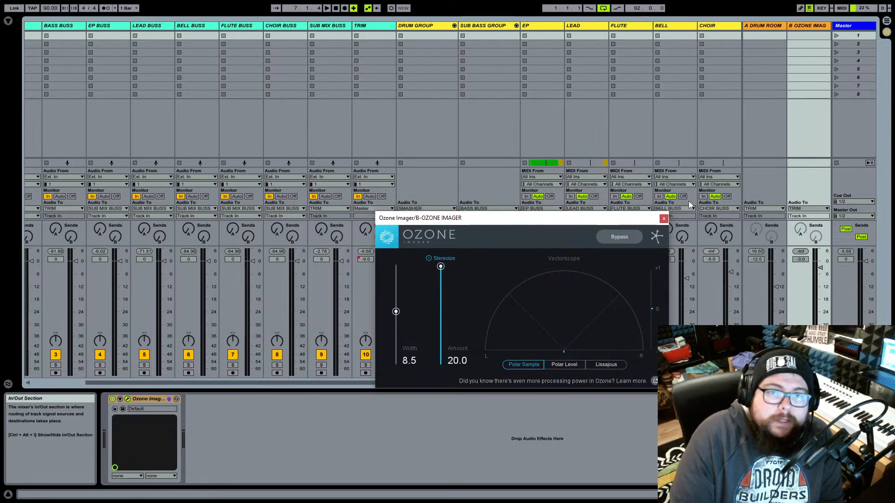
{"action": "left_click", "coordinate": [663, 218]}
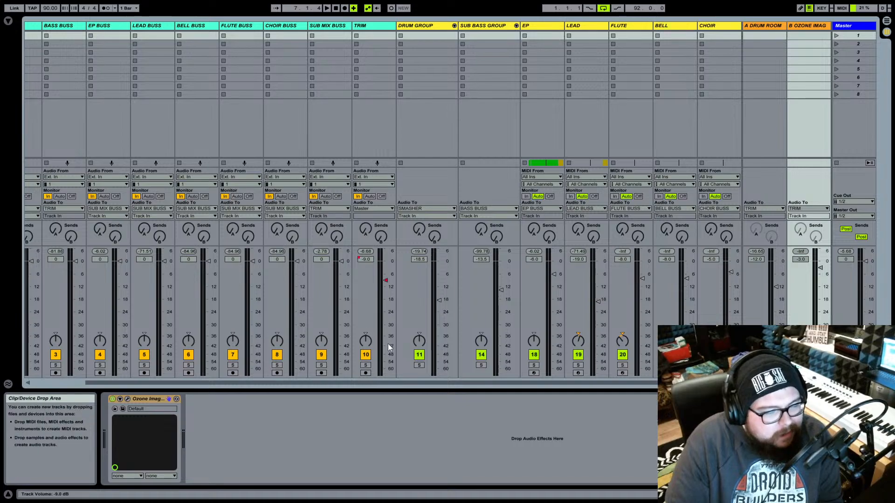
- Reopen Ozone Imager and, while playing the song from the start, raise the EP BUSS and LEAD BUSS sends to the OZONE IMAGER return
{"action": "left_click_drag", "start_coordinate": [427, 381], "coordinate": [379, 382]}
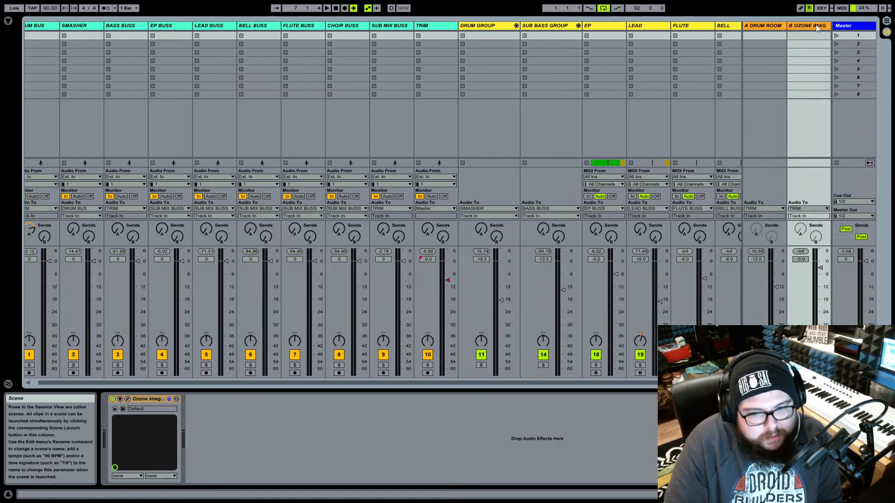
{"action": "left_click", "coordinate": [127, 399]}
{"action": "left_click_drag", "start_coordinate": [508, 220], "coordinate": [607, 109]}
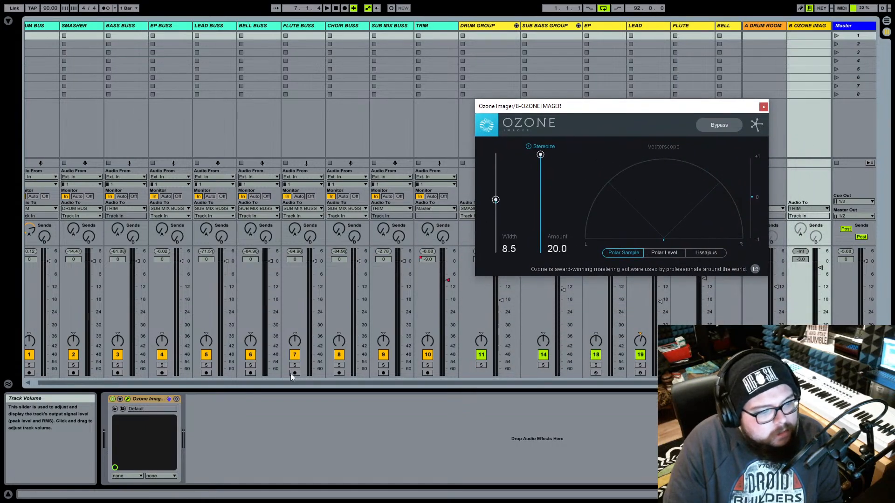
{"action": "left_click_drag", "start_coordinate": [297, 383], "coordinate": [290, 383]}
{"action": "left_click", "coordinate": [335, 8]}
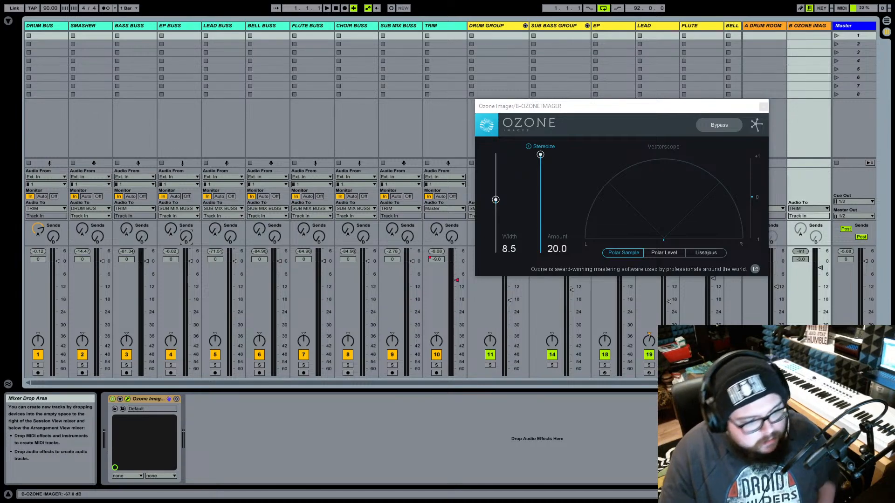
{"action": "key", "text": "space"}
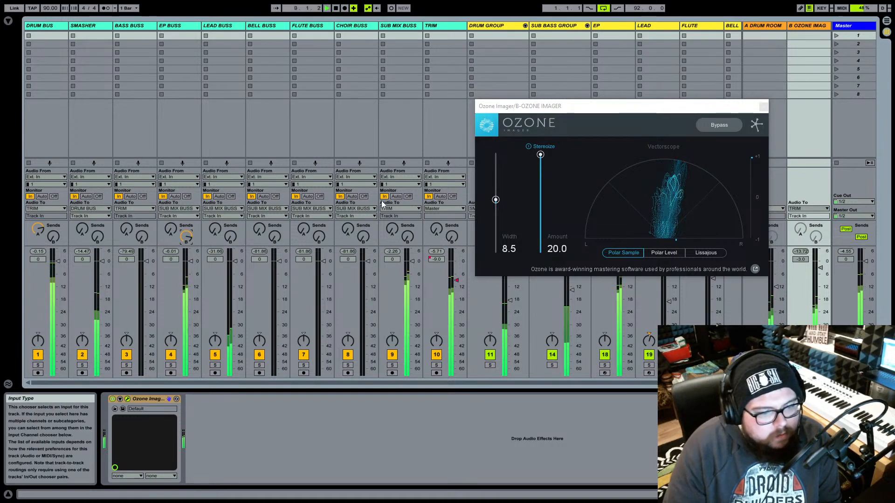
{"action": "left_click", "coordinate": [234, 237]}
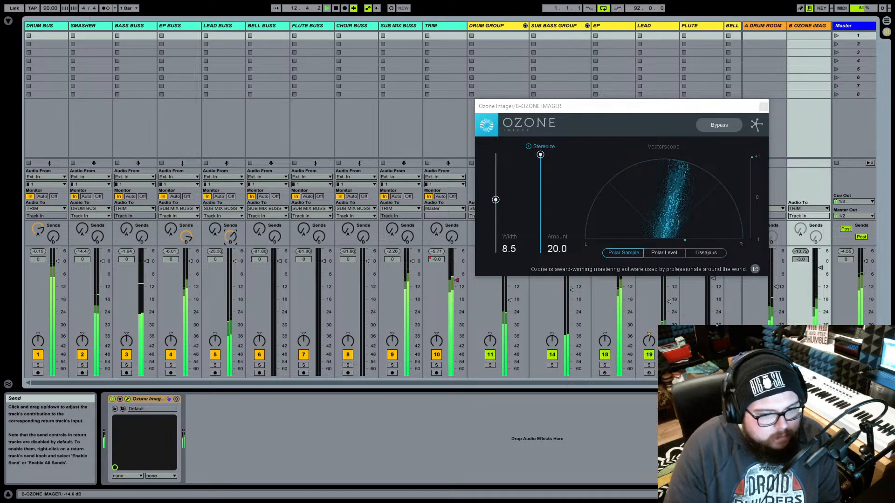
{"action": "left_click_drag", "start_coordinate": [231, 237], "coordinate": [231, 235]}
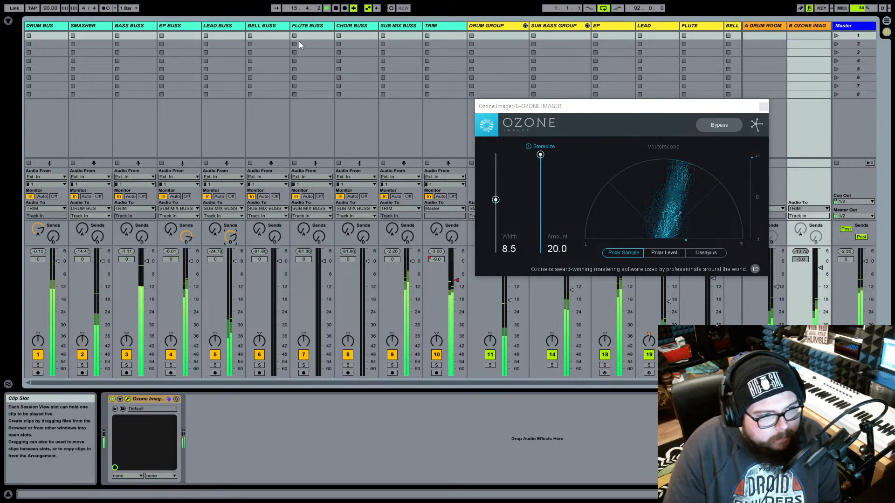
- Check the playback position in the arrangement and compare the Ozone Imager vectorscope in Polar Level, Lissajous and Polar Sample modes
{"action": "left_click", "coordinate": [887, 22]}
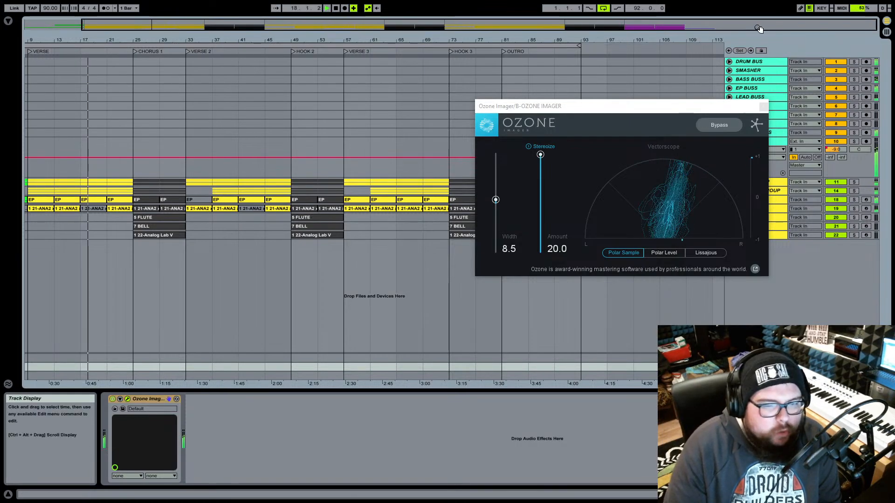
{"action": "left_click", "coordinate": [887, 32]}
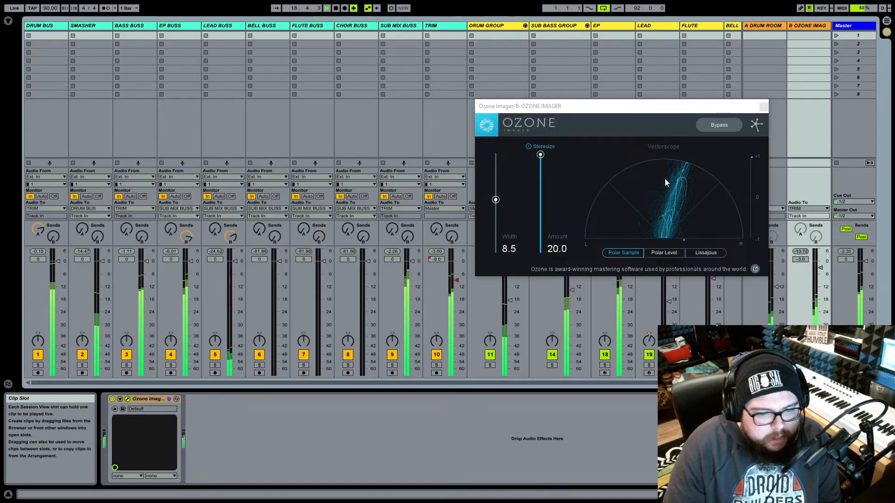
{"action": "left_click", "coordinate": [664, 252]}
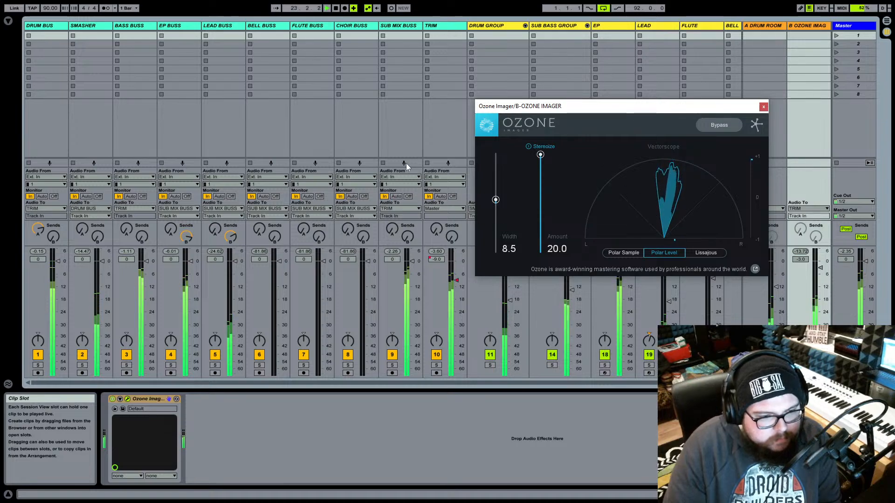
{"action": "left_click", "coordinate": [698, 251]}
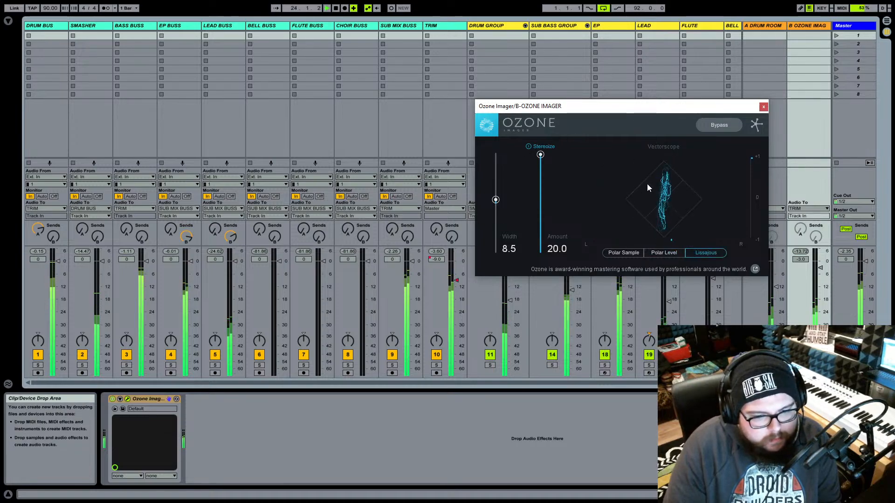
{"action": "left_click", "coordinate": [620, 252]}
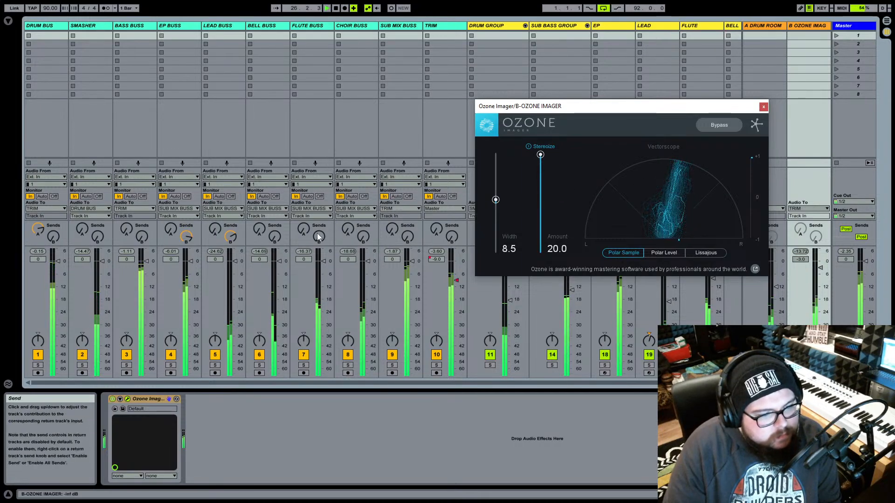
- Raise the BELL BUSS and FLUTE BUSS sends to the OZONE IMAGER return, set CHOIR BUSS's to -10.0 dB, and show the arrangement
{"action": "left_click_drag", "start_coordinate": [276, 237], "coordinate": [276, 231]}
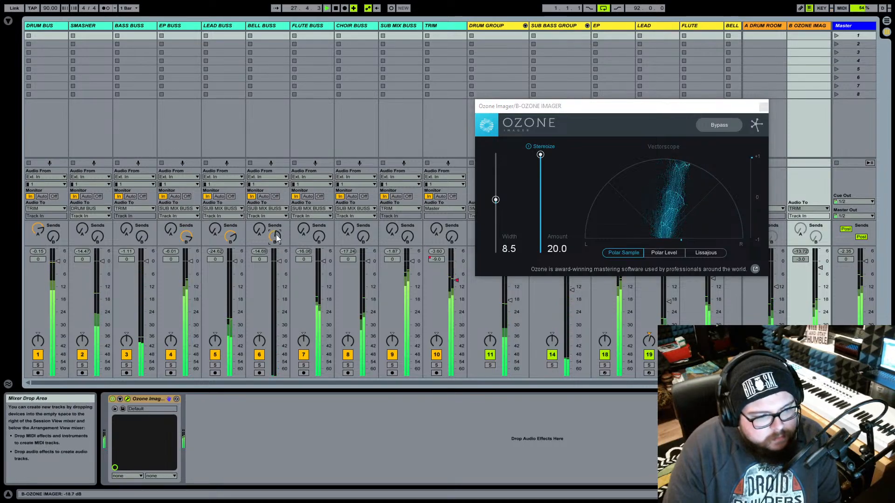
{"action": "left_click_drag", "start_coordinate": [319, 238], "coordinate": [320, 235]}
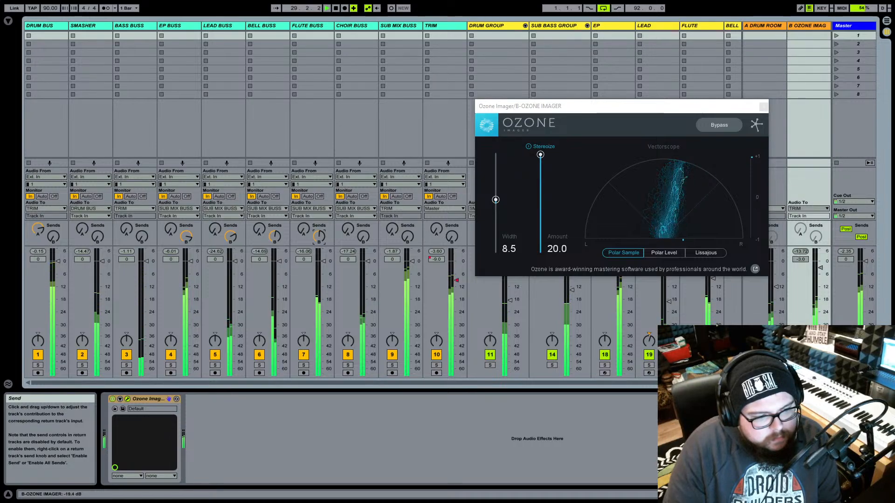
{"action": "left_click_drag", "start_coordinate": [364, 238], "coordinate": [363, 201]}
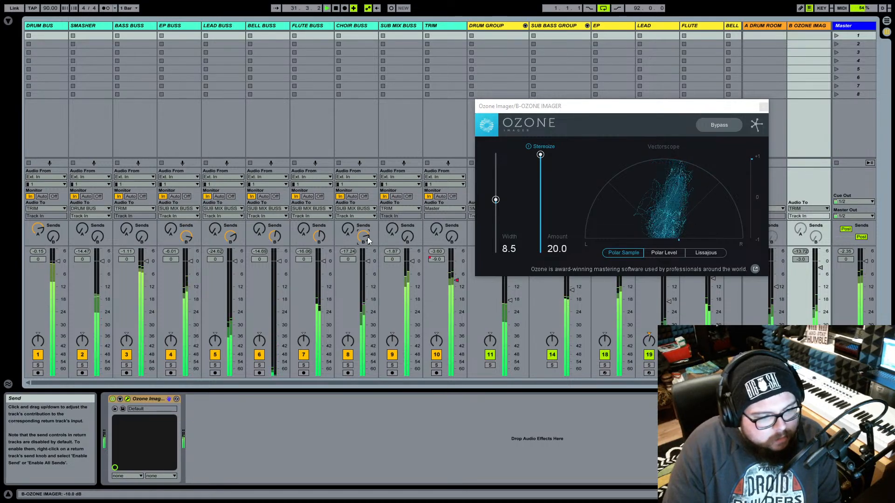
{"action": "left_click_drag", "start_coordinate": [274, 238], "coordinate": [274, 233]}
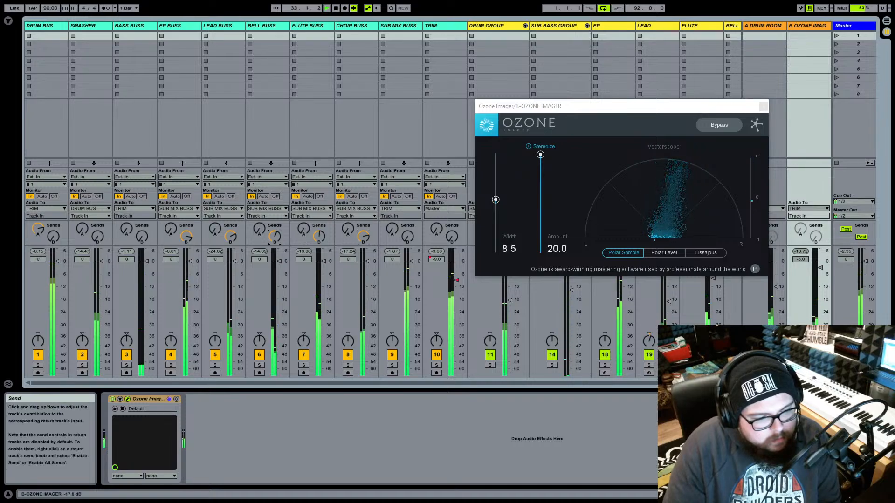
{"action": "key", "text": "Tab"}
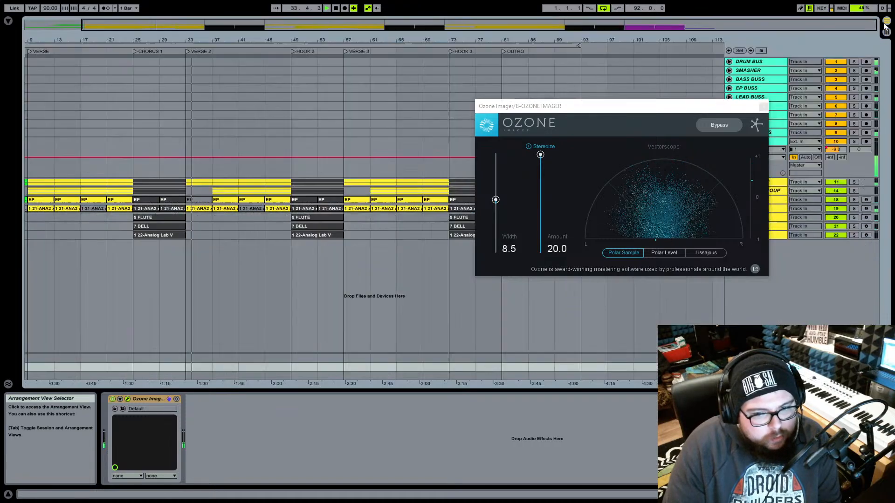
- Play the song from the CHORUS 1 locator and compare the sound with Ozone Imager bypassed and active
{"action": "left_click", "coordinate": [135, 52]}
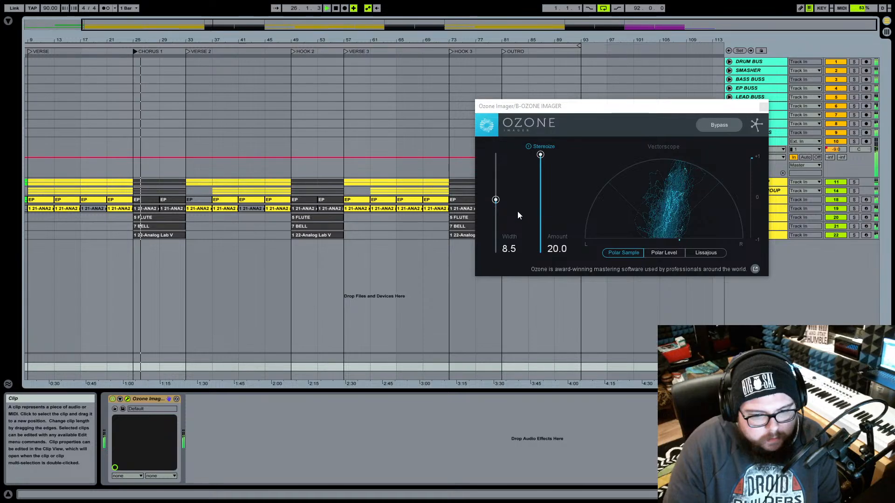
{"action": "left_click", "coordinate": [722, 125]}
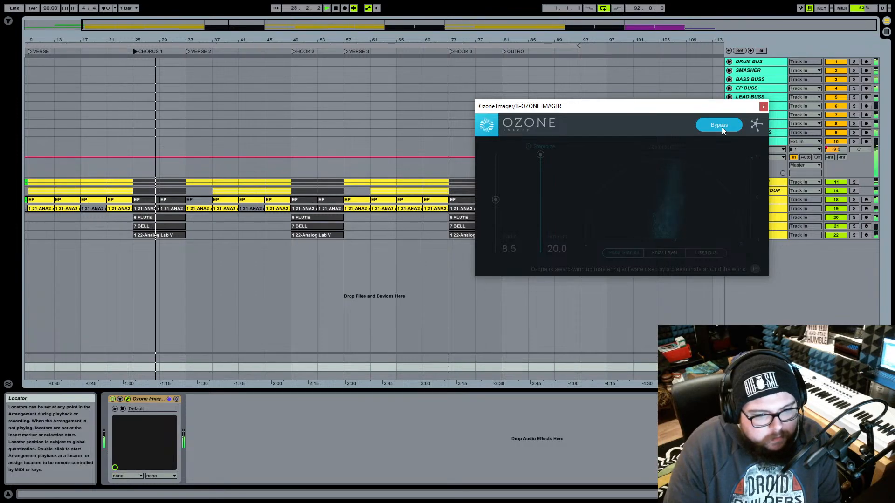
{"action": "left_click", "coordinate": [722, 127]}
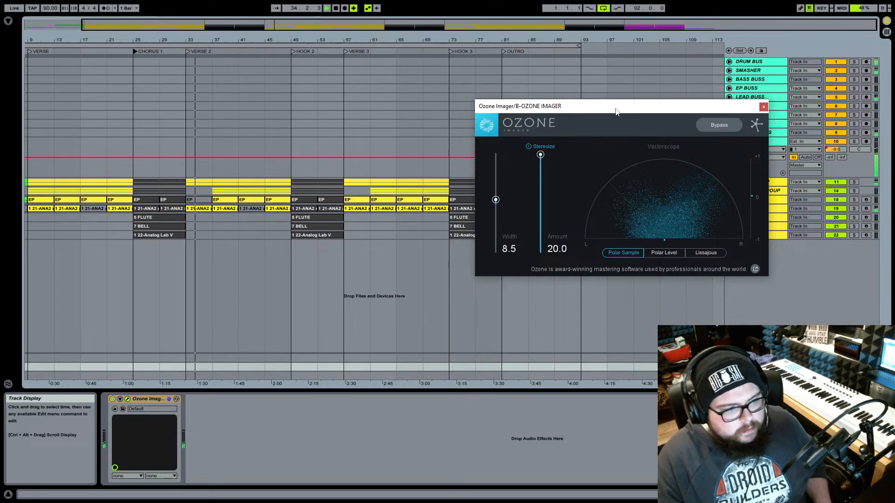
- Show the session mixer, check LEAD BUSS and the OZONE IMAGER return, stop playback, and close the Ozone Imager window
{"action": "left_click", "coordinate": [887, 34]}
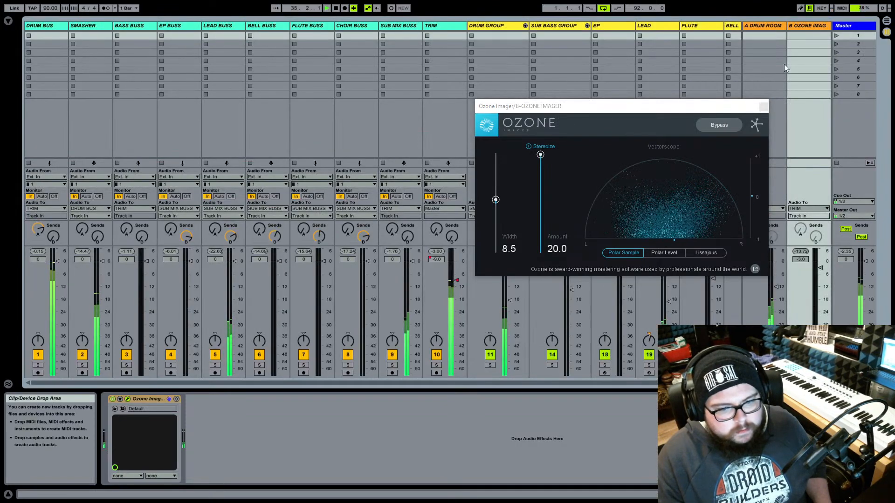
{"action": "left_click", "coordinate": [217, 27]}
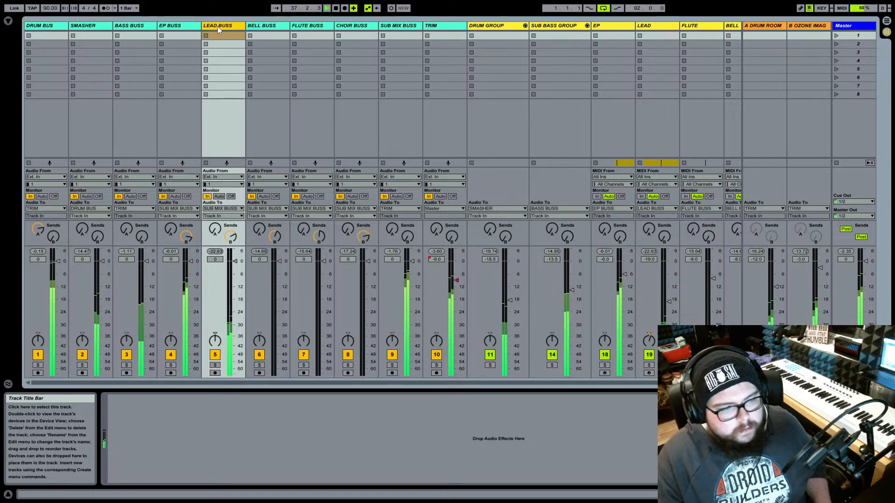
{"action": "left_click", "coordinate": [811, 26]}
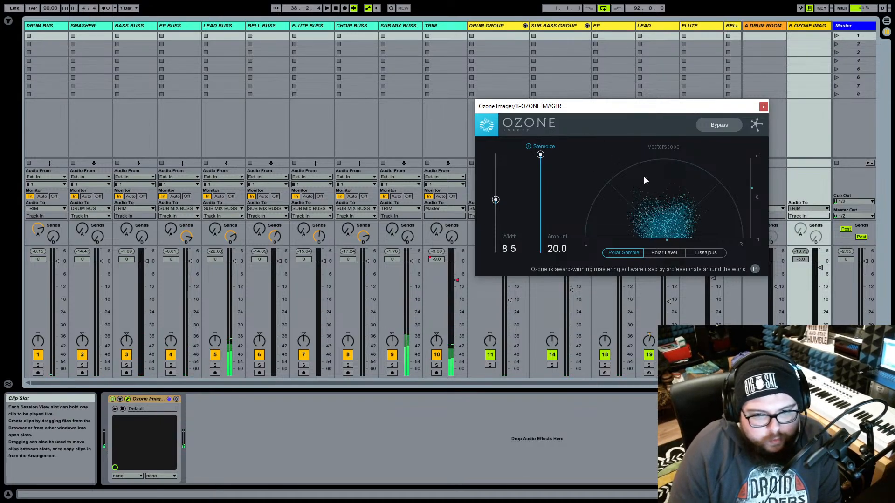
{"action": "left_click", "coordinate": [764, 107]}
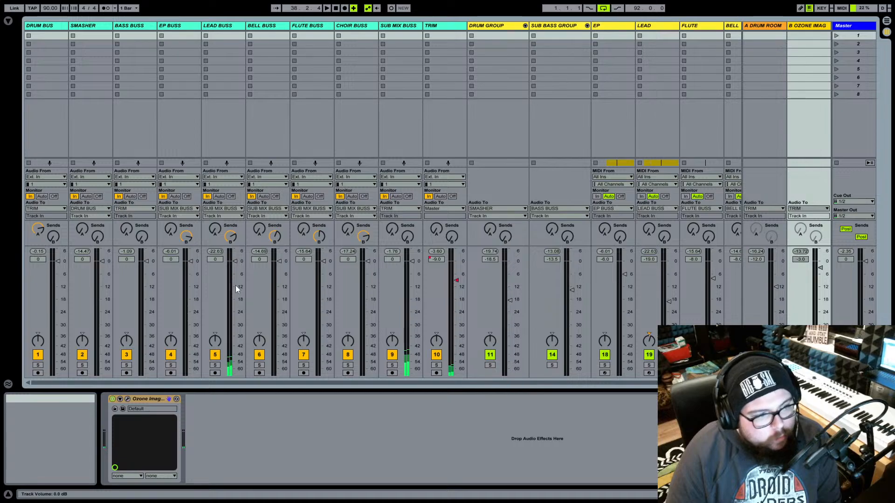
- Close the Virtual Tape Machines window on DRUM BUS and collapse the Virtual Mix Rack and MELODY SIDE CHAIN devices on SUB MIX BUSS
{"action": "left_click", "coordinate": [47, 35]}
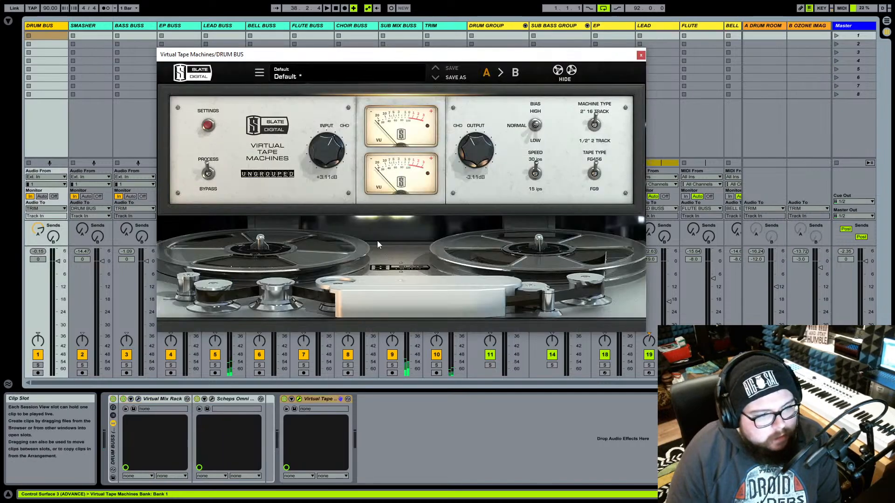
{"action": "left_click", "coordinate": [641, 55]}
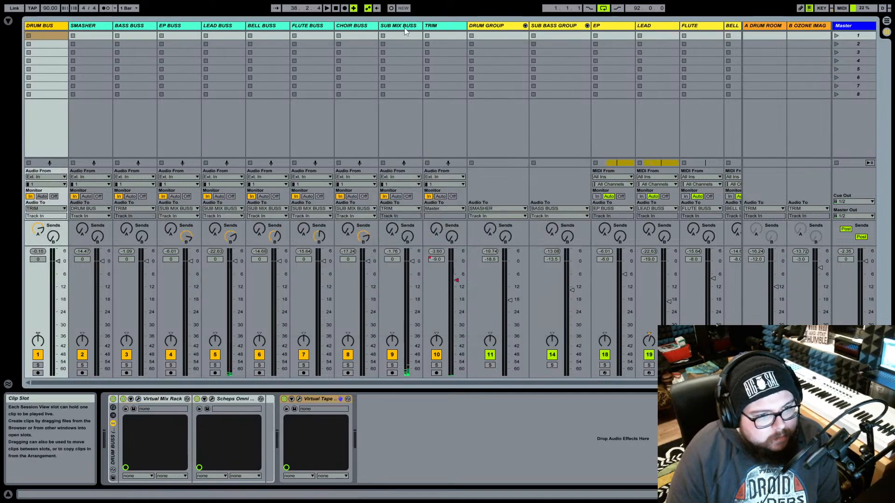
{"action": "left_click", "coordinate": [404, 27]}
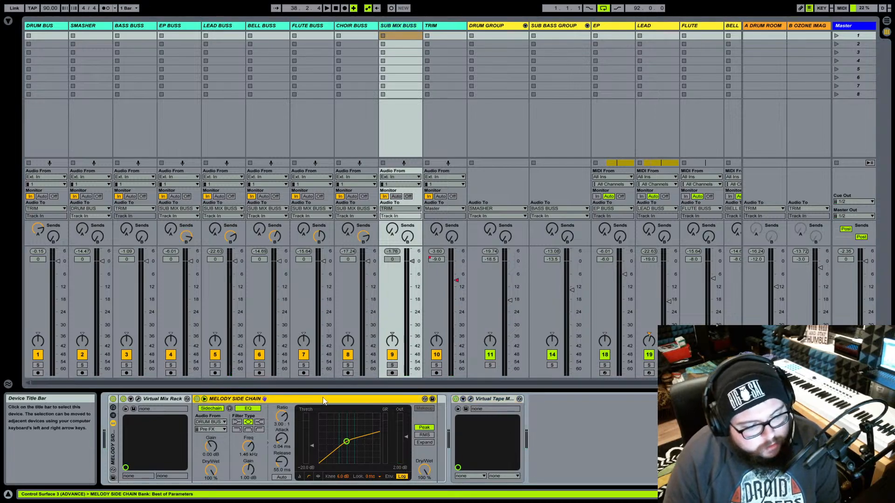
{"action": "double_click", "coordinate": [235, 399]}
{"action": "double_click", "coordinate": [154, 400]}
{"action": "left_click", "coordinate": [201, 399]}
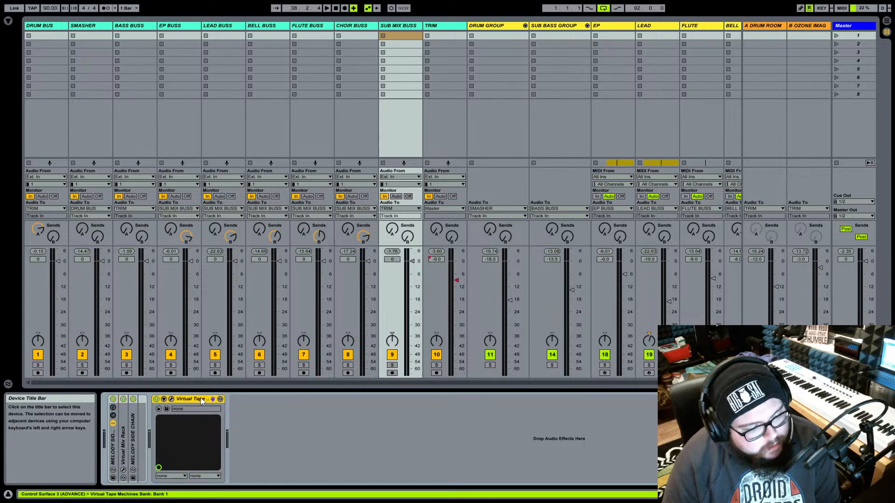
- Show the whole song in the arrangement and compare the device chains of the EP and LEAD tracks
{"action": "left_click", "coordinate": [887, 21]}
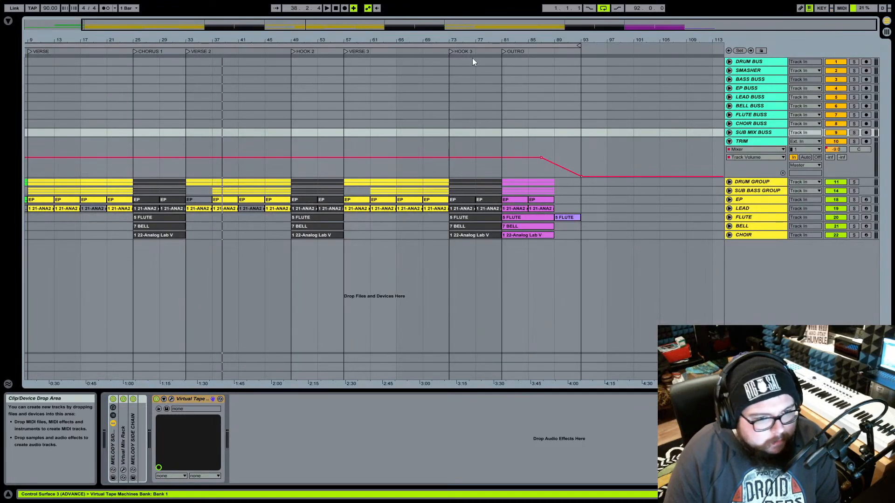
{"action": "left_click_drag", "start_coordinate": [488, 41], "coordinate": [487, 38]}
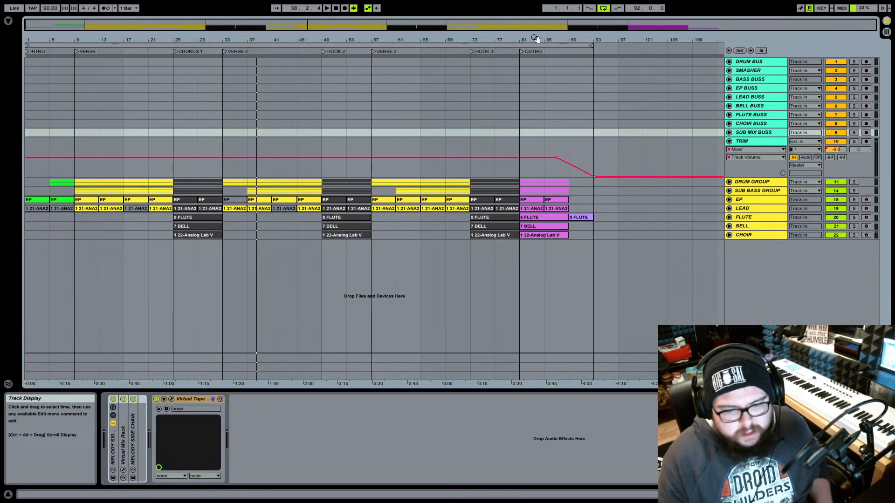
{"action": "left_click", "coordinate": [746, 200]}
{"action": "left_click", "coordinate": [752, 209]}
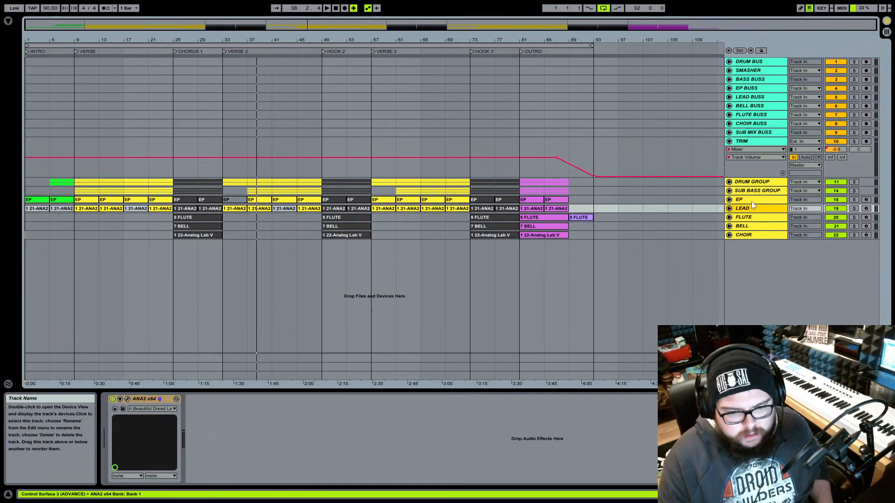
{"action": "left_click", "coordinate": [751, 200]}
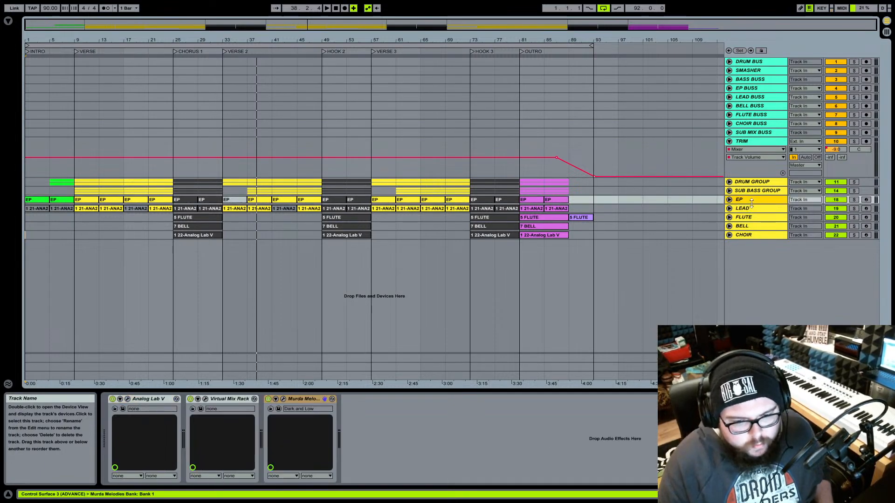
{"action": "left_click", "coordinate": [752, 210]}
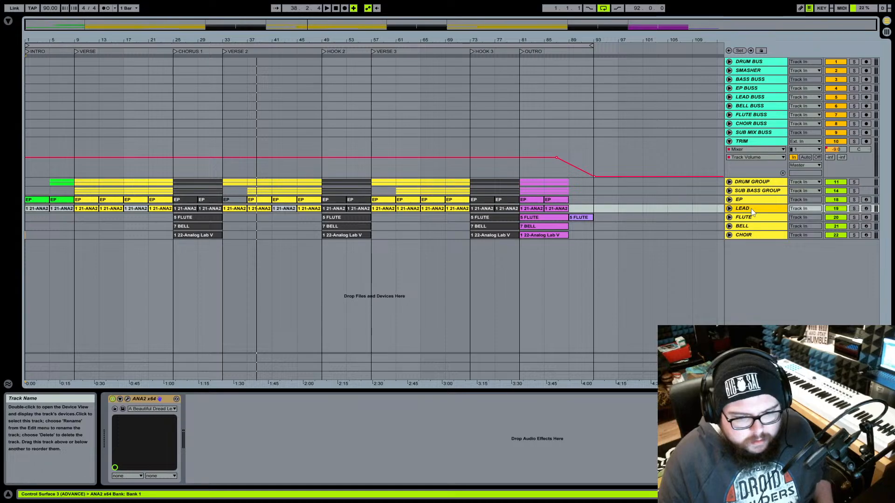
{"action": "left_click", "coordinate": [729, 208]}
{"action": "left_click", "coordinate": [730, 208]}
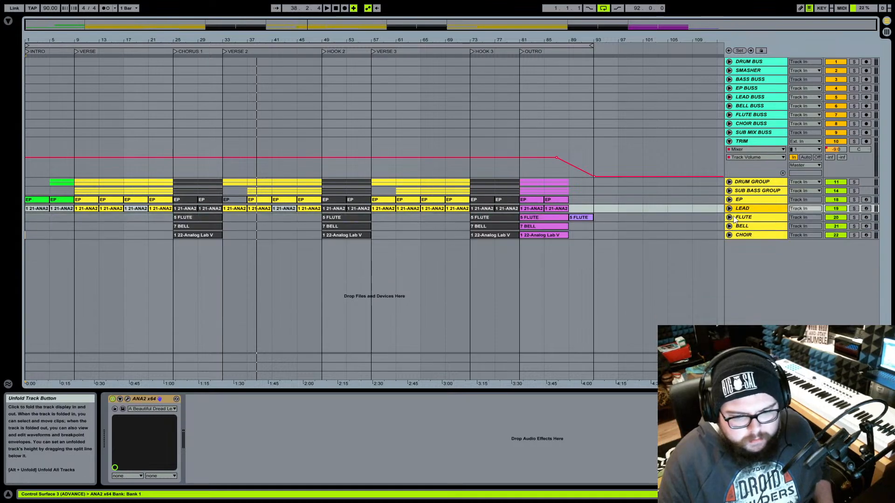
- Unfold the FLUTE track, select its CHORUS 1 clip, solo the track, and play it from there
{"action": "left_click", "coordinate": [729, 217]}
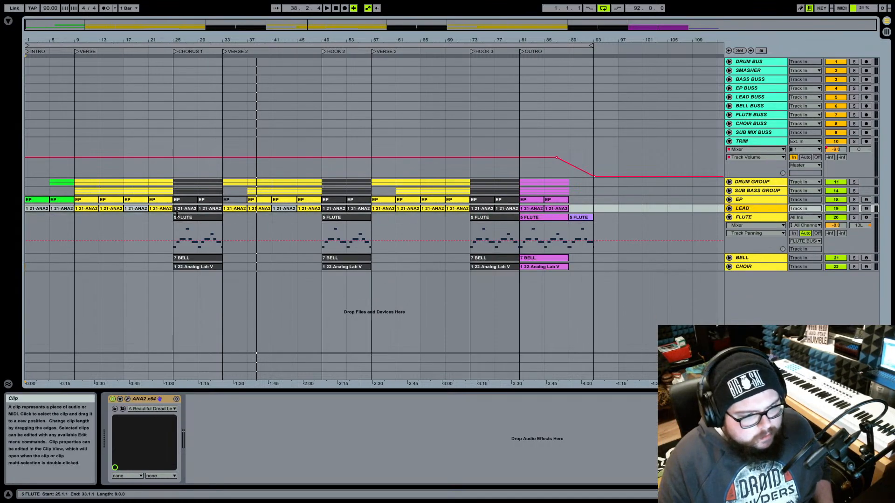
{"action": "left_click", "coordinate": [204, 217]}
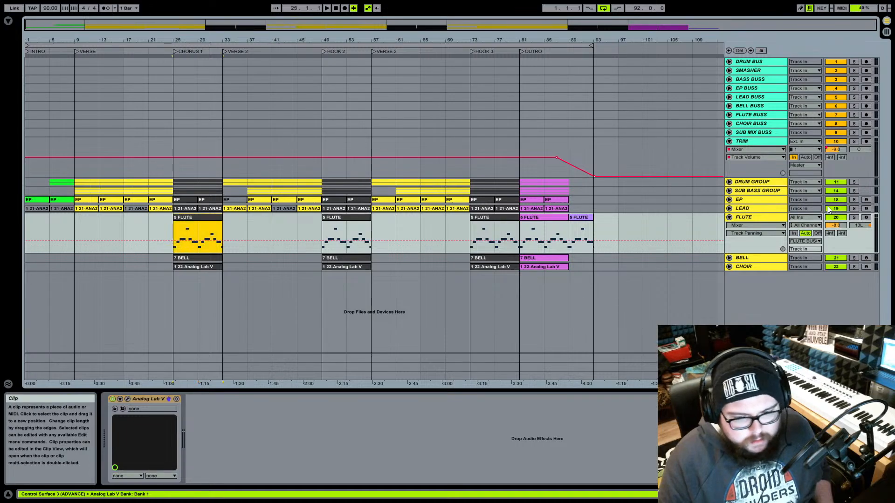
{"action": "left_click", "coordinate": [854, 217]}
{"action": "key", "text": "space"}
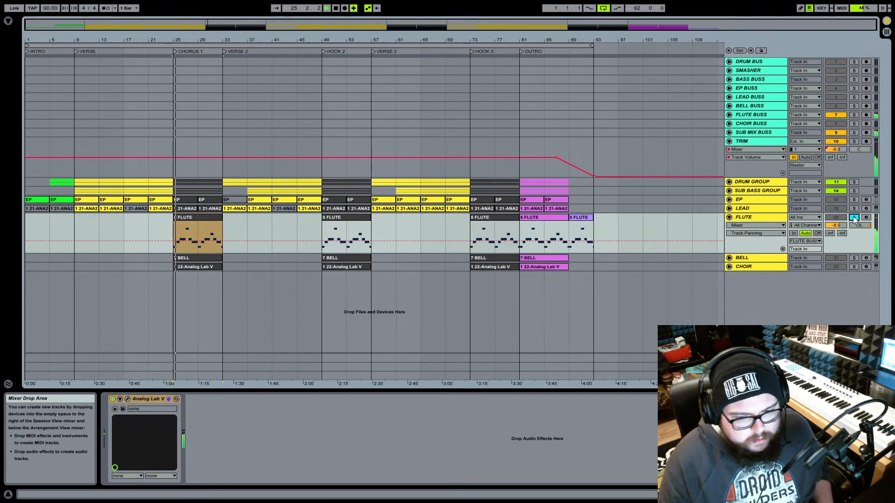
- Add the Slate Digital Murda Melodies plug-in to the FLUTE track and move its window clear of the track controls
{"action": "left_click", "coordinate": [8, 26]}
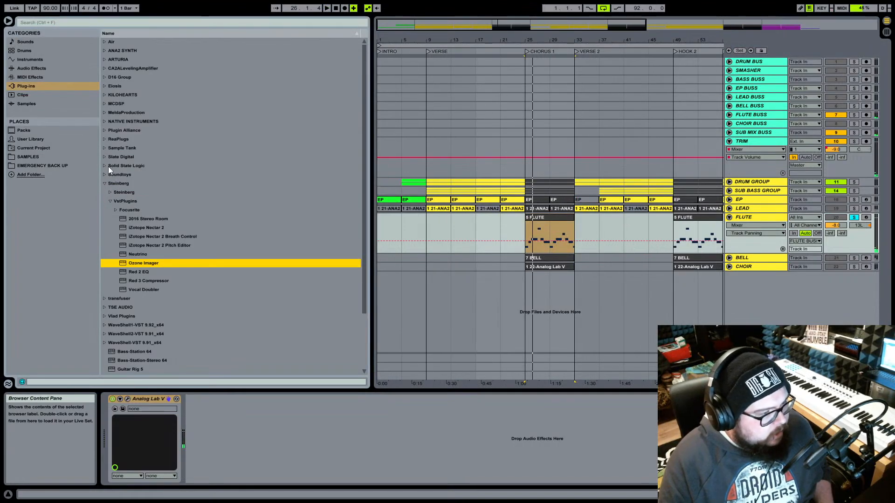
{"action": "left_click", "coordinate": [105, 183]}
{"action": "left_click", "coordinate": [104, 157]}
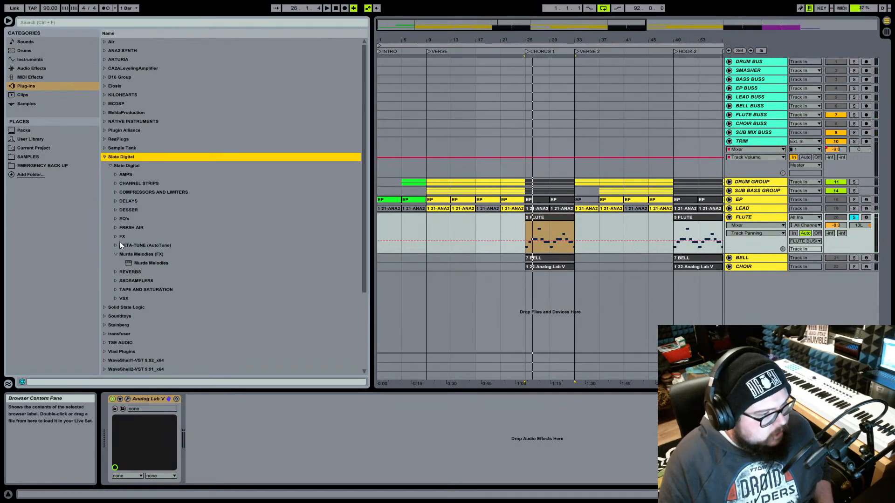
{"action": "double_click", "coordinate": [144, 263]}
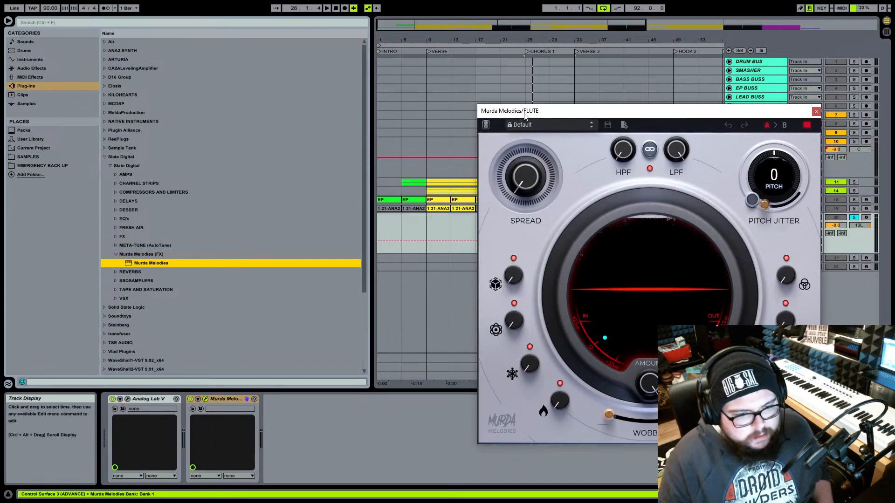
{"action": "left_click_drag", "start_coordinate": [527, 113], "coordinate": [181, 59]}
- Audition the Murda Melodies presets Deep Wave, Just Highs and Lofi Echo during playback, and load Old Telephone on the soloed flute
{"action": "left_click", "coordinate": [204, 69]}
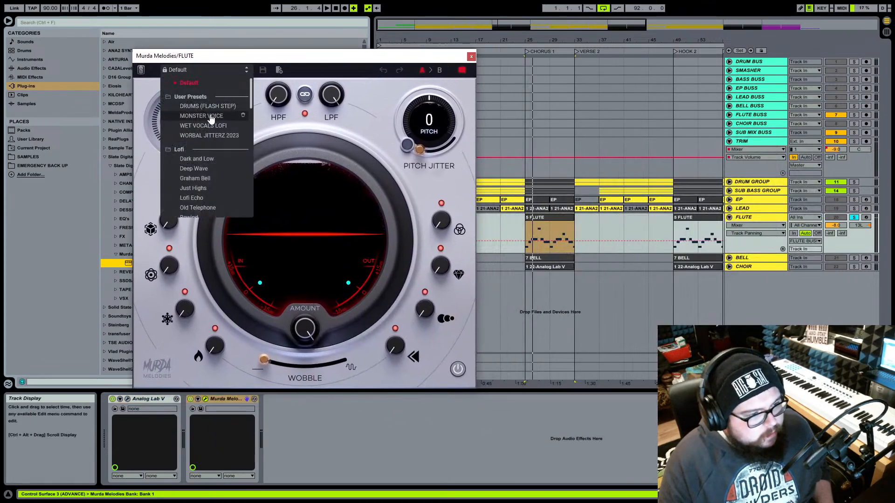
{"action": "left_click", "coordinate": [208, 168]}
{"action": "key", "text": "space"}
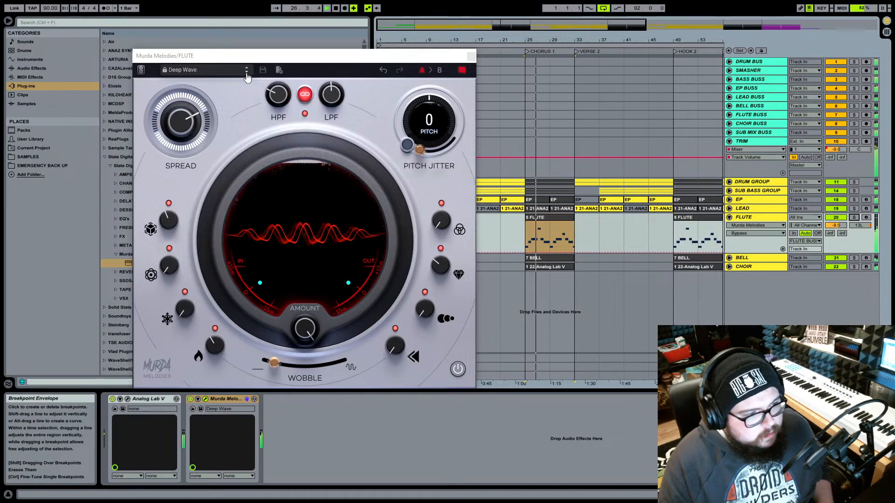
{"action": "left_click", "coordinate": [247, 73]}
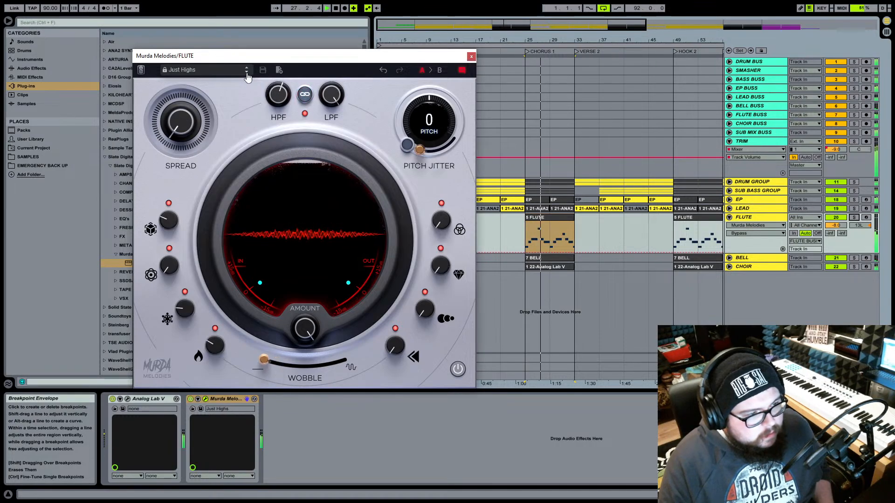
{"action": "left_click", "coordinate": [246, 72]}
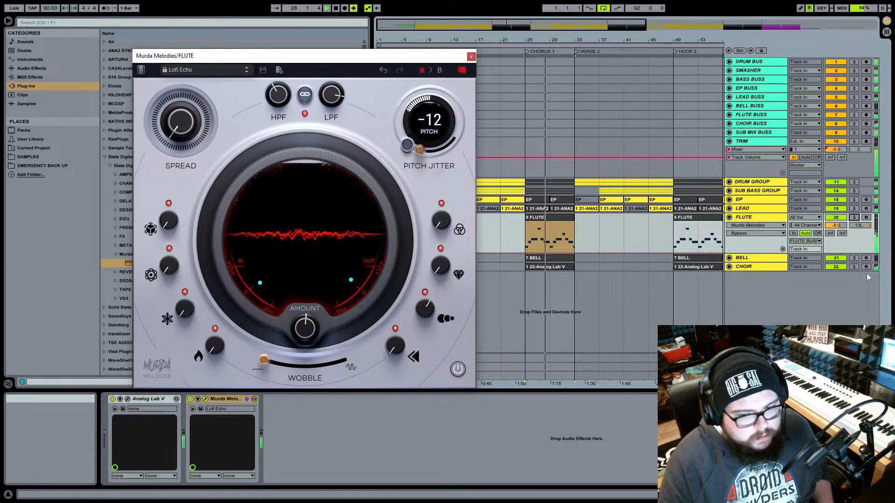
{"action": "left_click", "coordinate": [854, 218]}
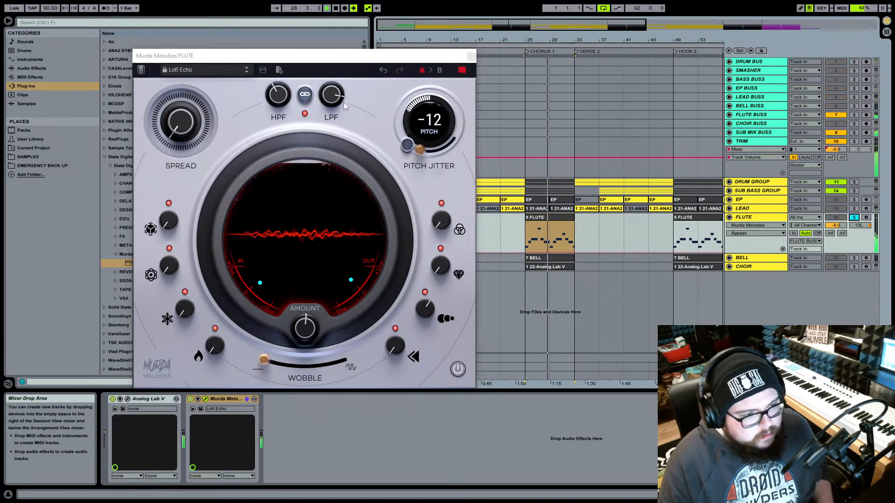
{"action": "left_click", "coordinate": [247, 72]}
{"action": "left_click", "coordinate": [247, 72]}
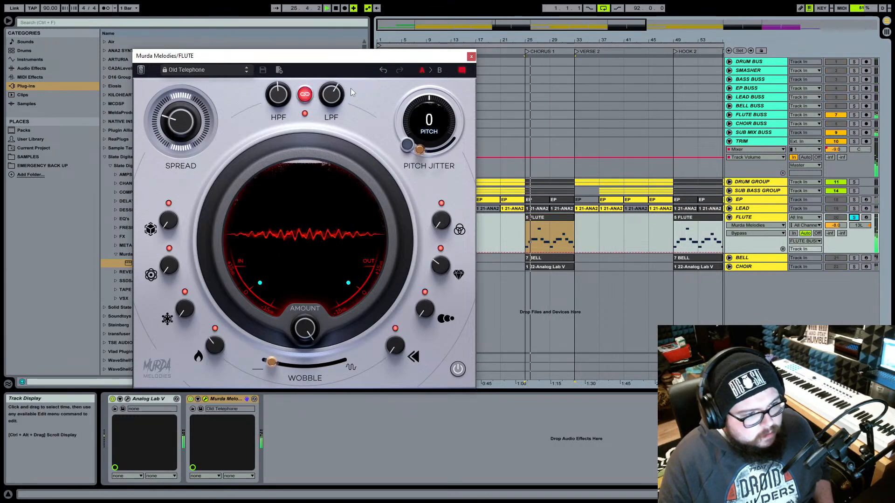
- Unsolo the FLUTE track and compare the full chorus with Murda Melodies switched off and on
{"action": "left_click", "coordinate": [854, 218]}
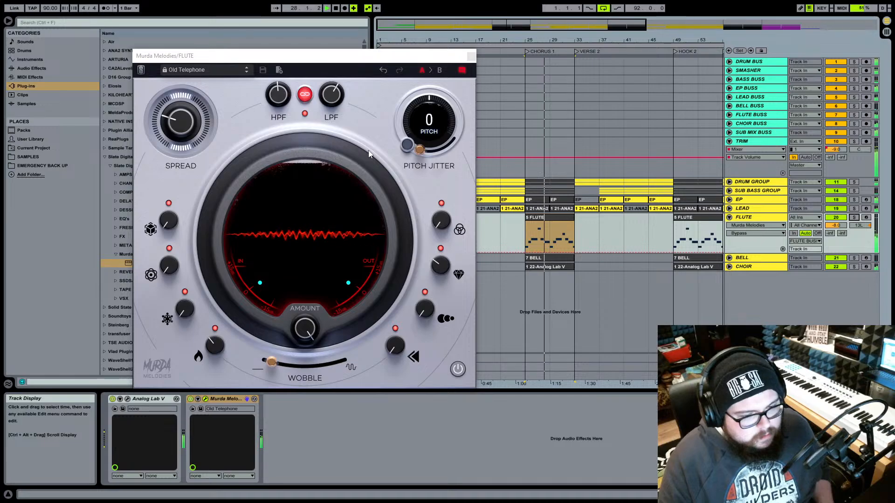
{"action": "left_click", "coordinate": [458, 369]}
{"action": "left_click", "coordinate": [459, 370]}
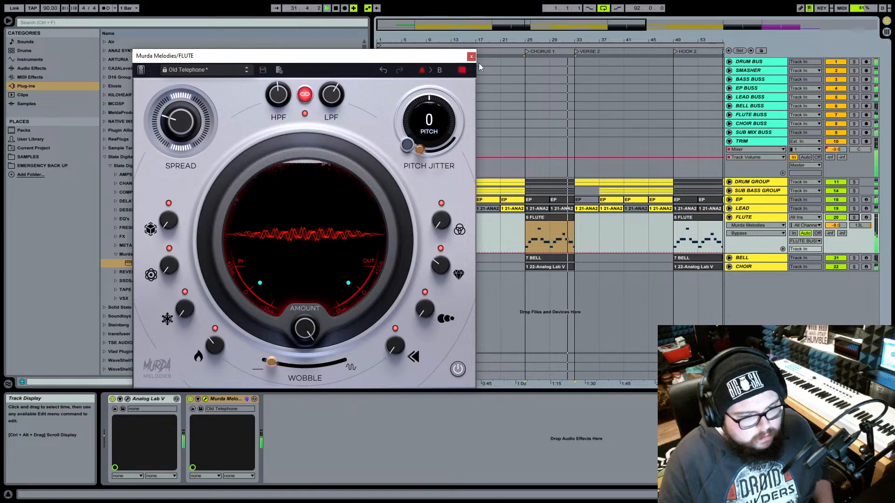
- Reopen Ozone Imager on the OZONE IMAGER return and play CHORUS 1 in the arrangement to check the stereo image
{"action": "key", "text": "Tab"}
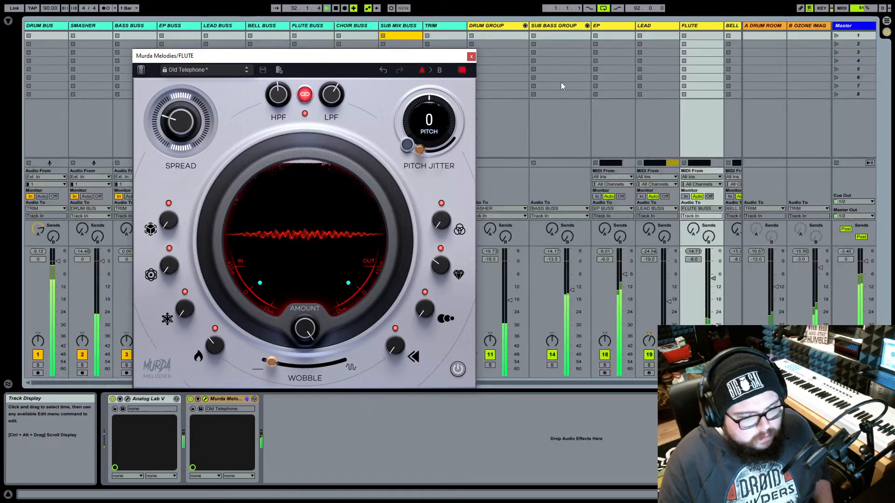
{"action": "left_click", "coordinate": [799, 25]}
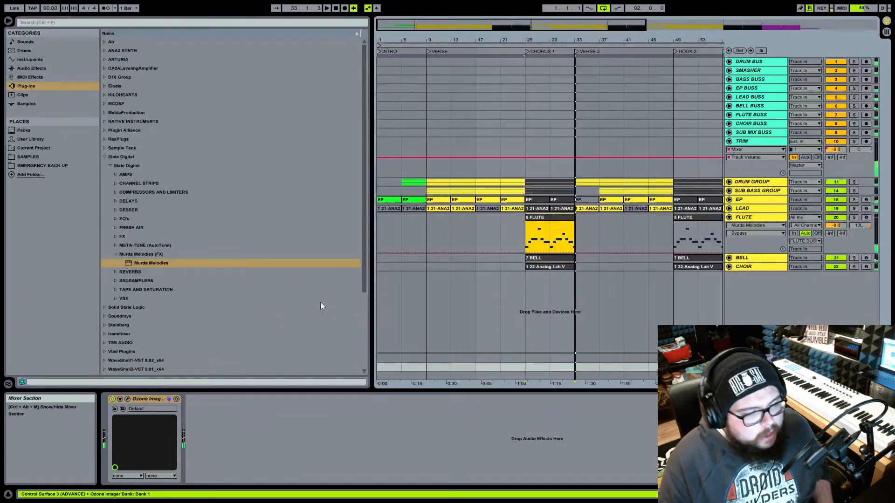
{"action": "key", "text": "Tab"}
{"action": "left_click", "coordinate": [128, 399]}
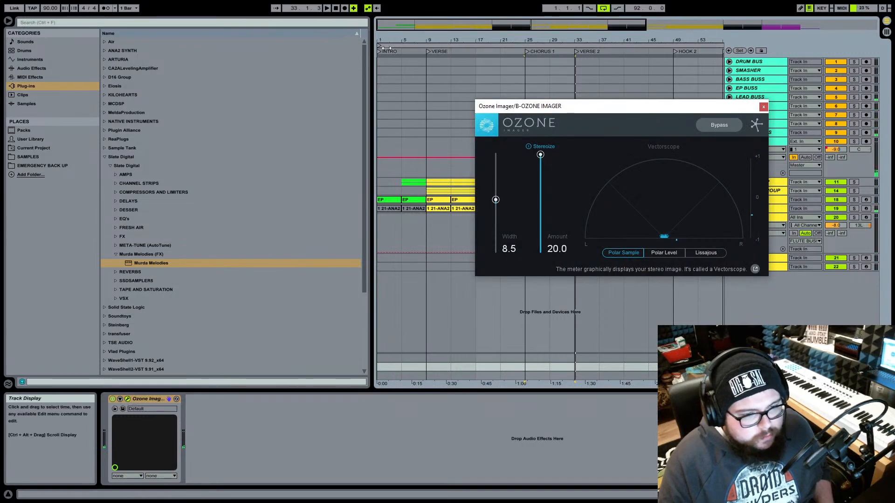
{"action": "key", "text": "space"}
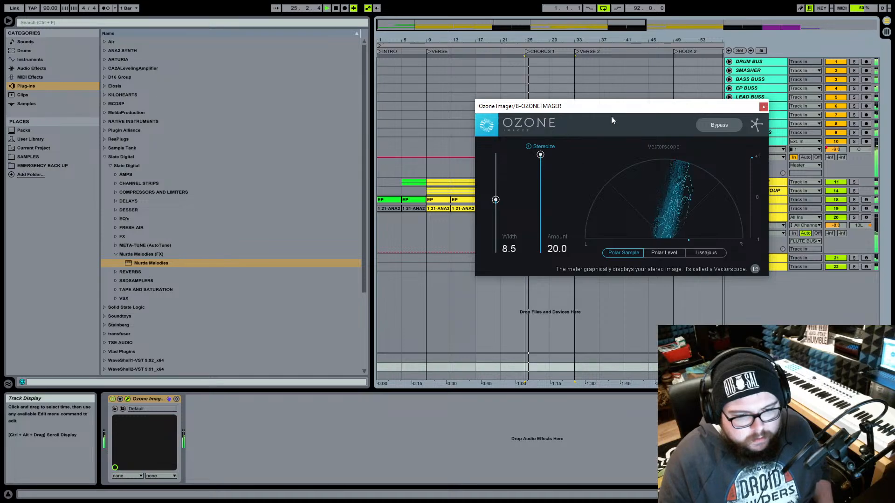
- Close Ozone Imager and review the devices on the EP, FLUTE and CHOIR tracks in the mixer during playback
{"action": "left_click", "coordinate": [764, 107]}
{"action": "key", "text": "Tab"}
{"action": "scroll", "coordinate": [545, 51], "scroll_direction": "right", "scroll_amount": 2}
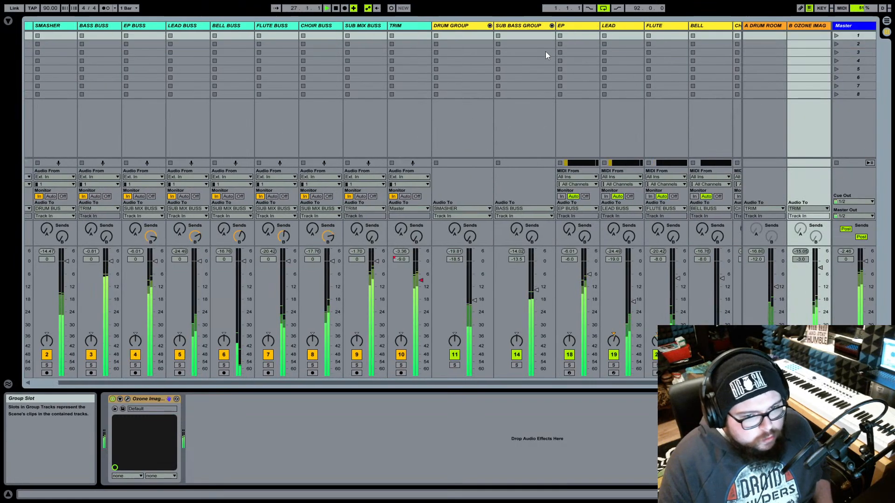
{"action": "left_click", "coordinate": [526, 26]}
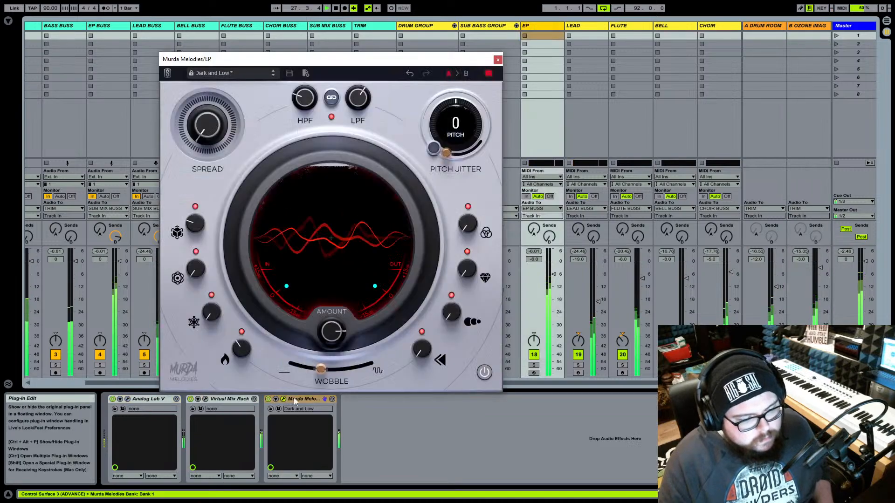
{"action": "left_click", "coordinate": [283, 399]}
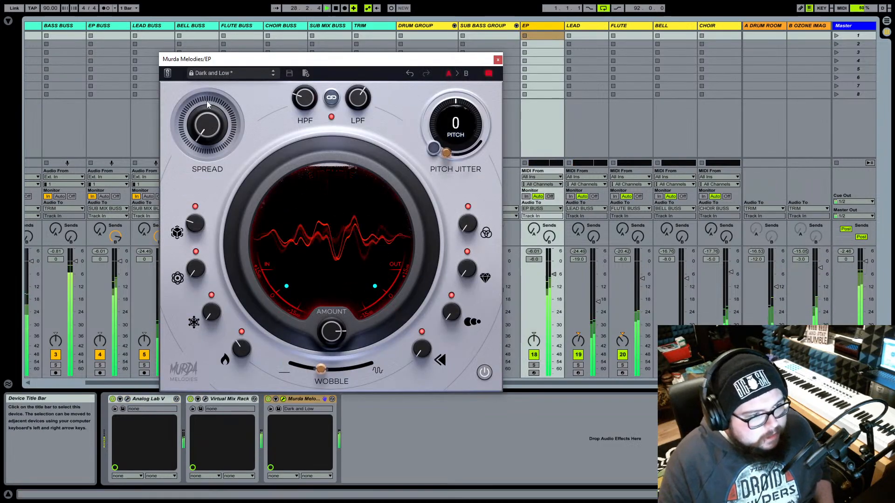
{"action": "left_click", "coordinate": [623, 26]}
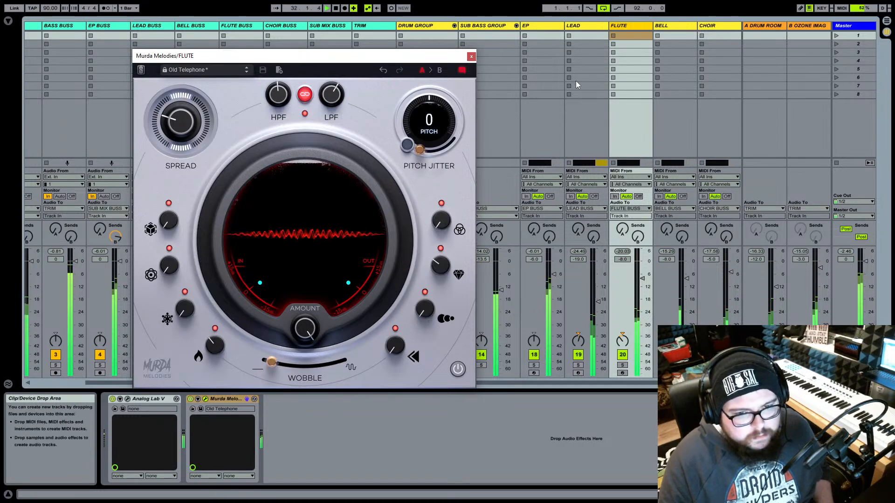
{"action": "left_click", "coordinate": [725, 27]}
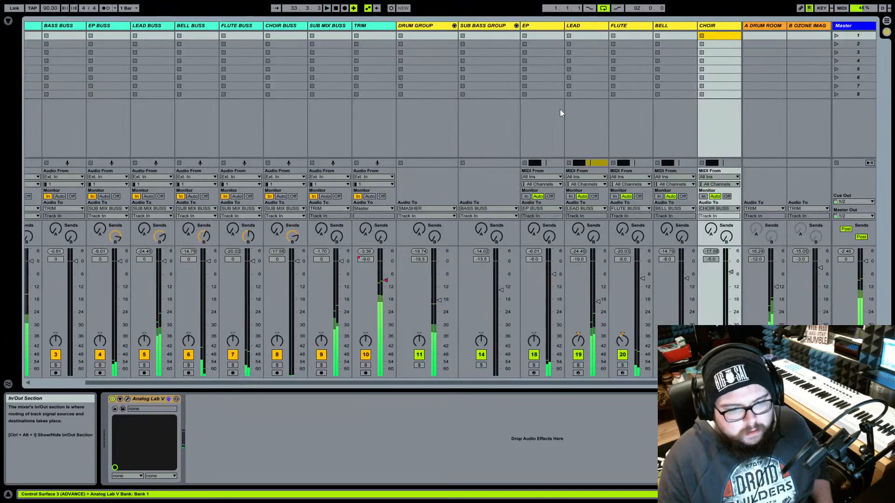
- Restart the song and lower the EP through CHOIR track volumes together, bringing EP to -7.0 dB
{"action": "left_click", "coordinate": [427, 33]}
{"action": "left_click", "coordinate": [427, 26]}
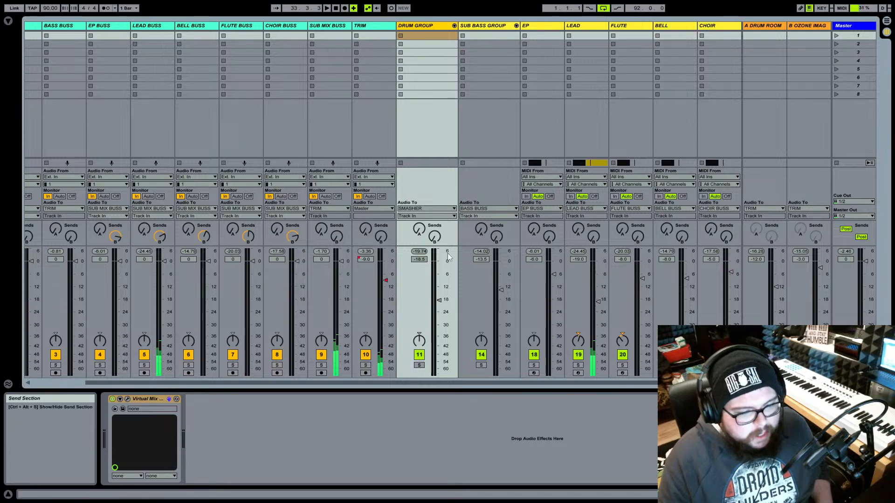
{"action": "left_click", "coordinate": [327, 8]}
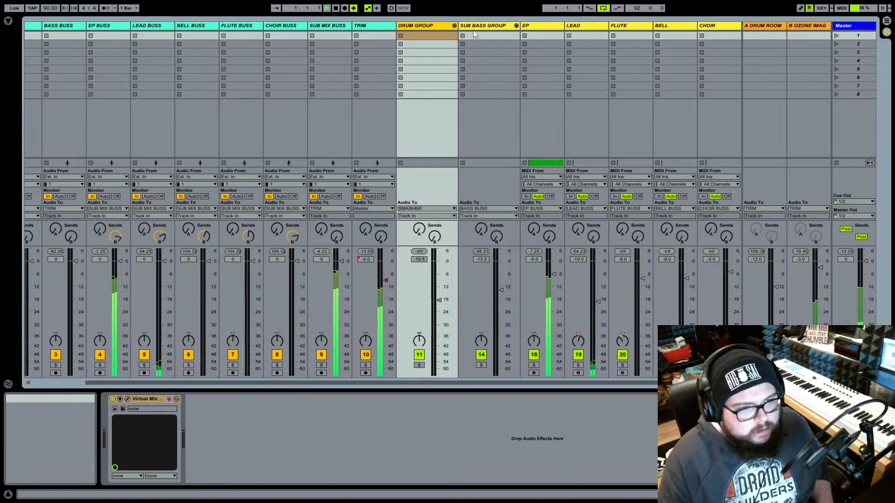
{"action": "left_click", "coordinate": [720, 27]}
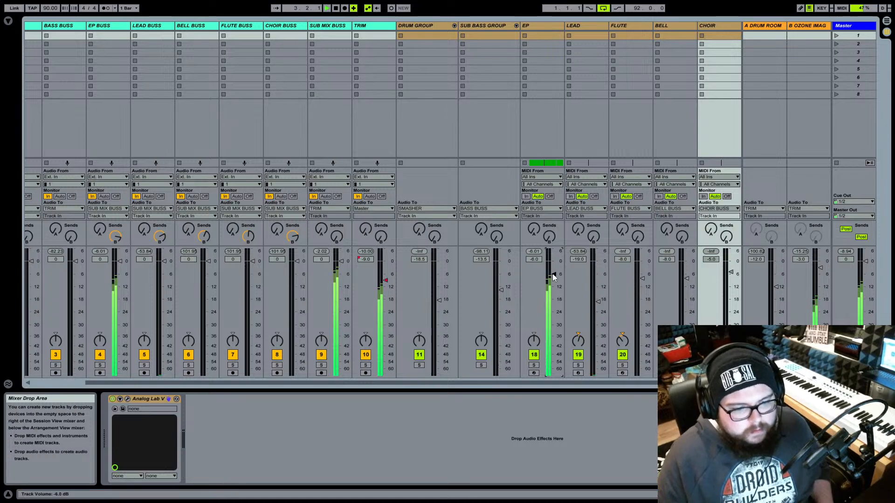
{"action": "left_click", "coordinate": [544, 23]}
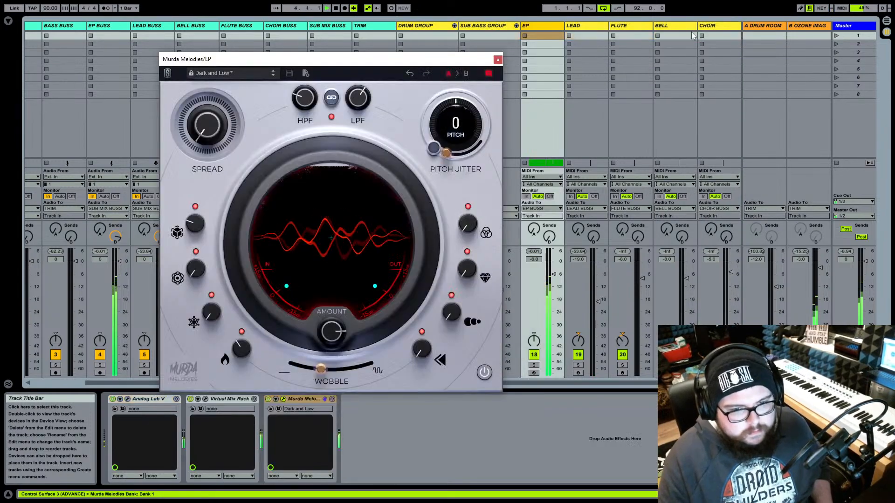
{"action": "left_click", "coordinate": [706, 28]}
{"action": "left_click_drag", "start_coordinate": [555, 272], "coordinate": [556, 273]}
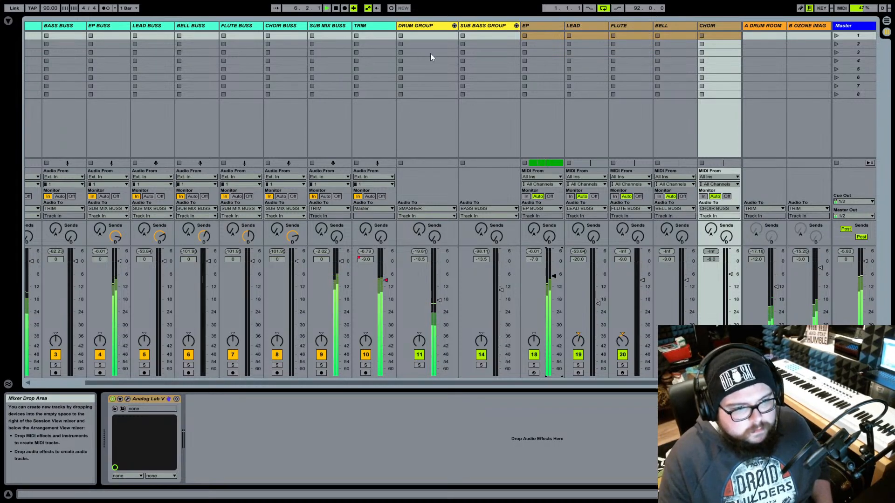
- Inspect the Scheps Omni Channel on the DRUM BUS and glance at the arrangement while the song plays
{"action": "left_click", "coordinate": [438, 26]}
{"action": "left_click", "coordinate": [720, 26], "text": "shift"}
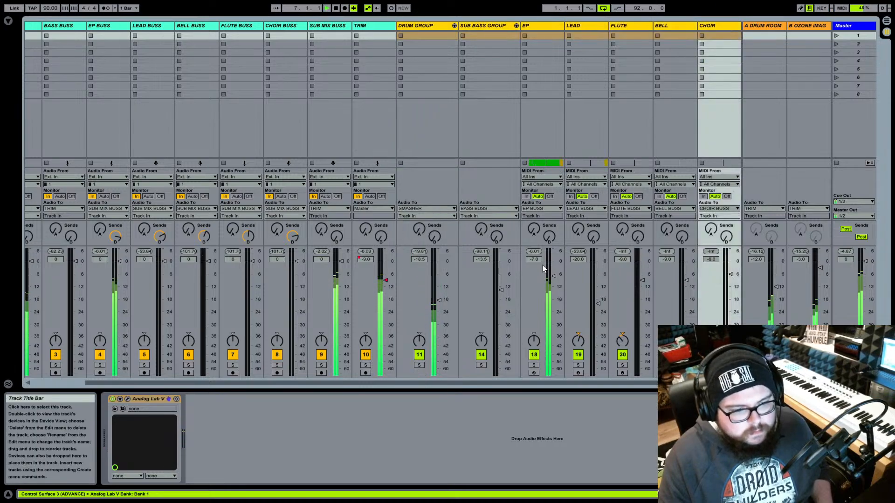
{"action": "scroll", "coordinate": [63, 28], "scroll_direction": "left", "scroll_amount": 2}
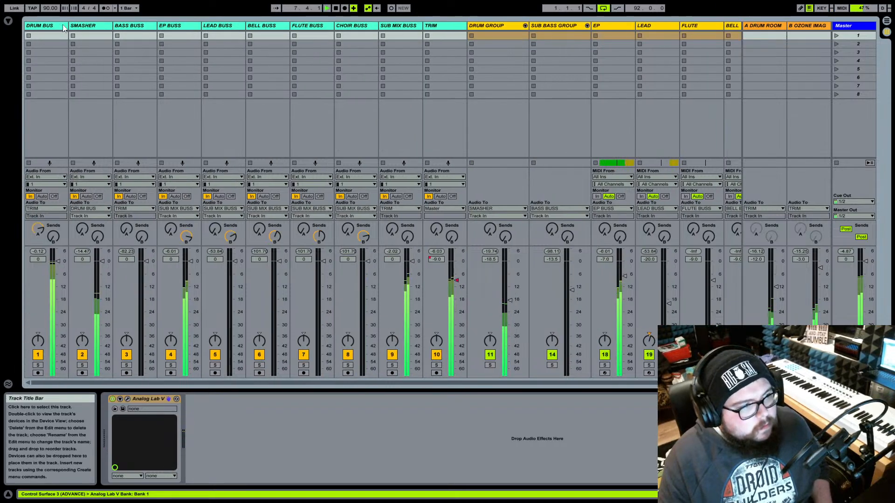
{"action": "left_click", "coordinate": [63, 26]}
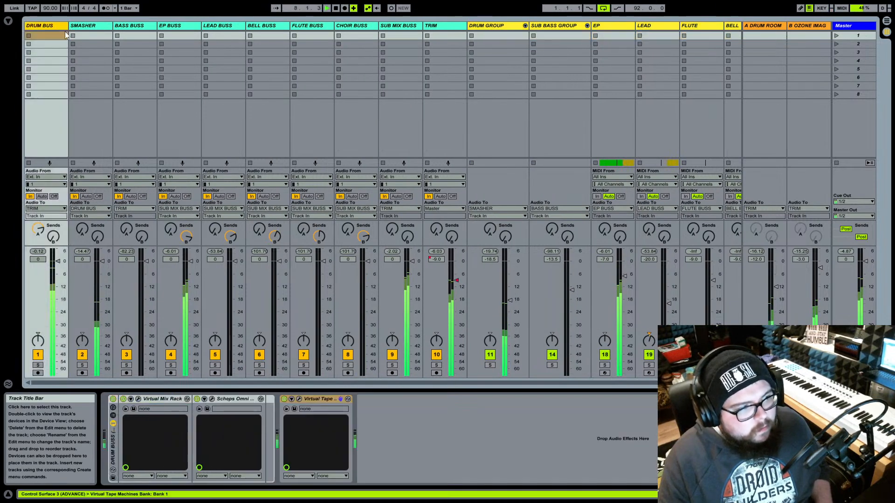
{"action": "left_click", "coordinate": [212, 399]}
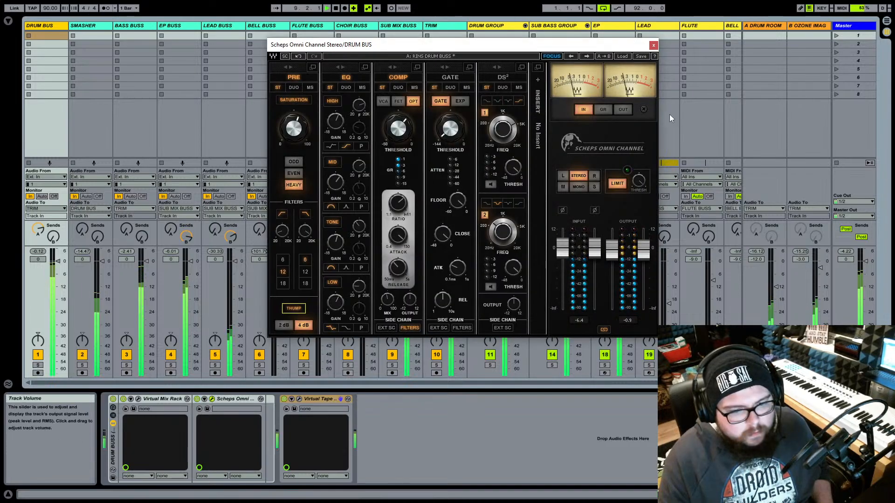
{"action": "left_click", "coordinate": [653, 45]}
{"action": "scroll", "coordinate": [666, 120], "scroll_direction": "right", "scroll_amount": 1}
{"action": "scroll", "coordinate": [667, 120], "scroll_direction": "right", "scroll_amount": 1}
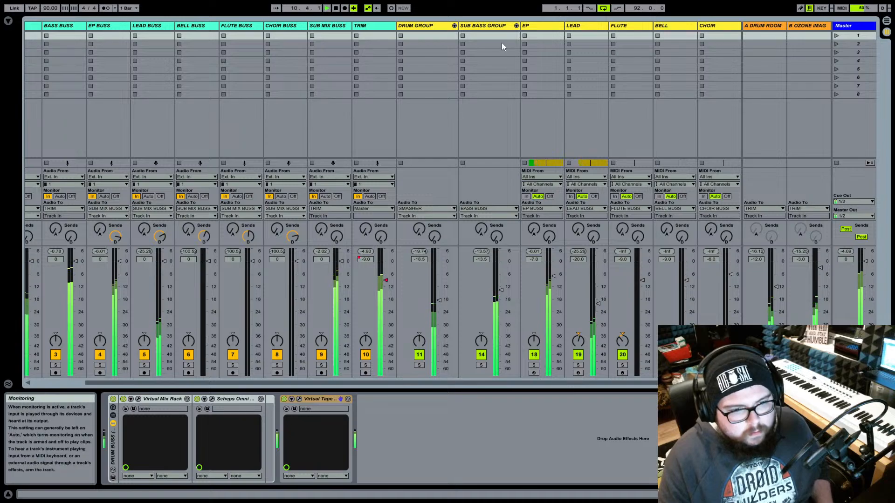
{"action": "key", "text": "Tab"}
{"action": "key", "text": "Tab"}
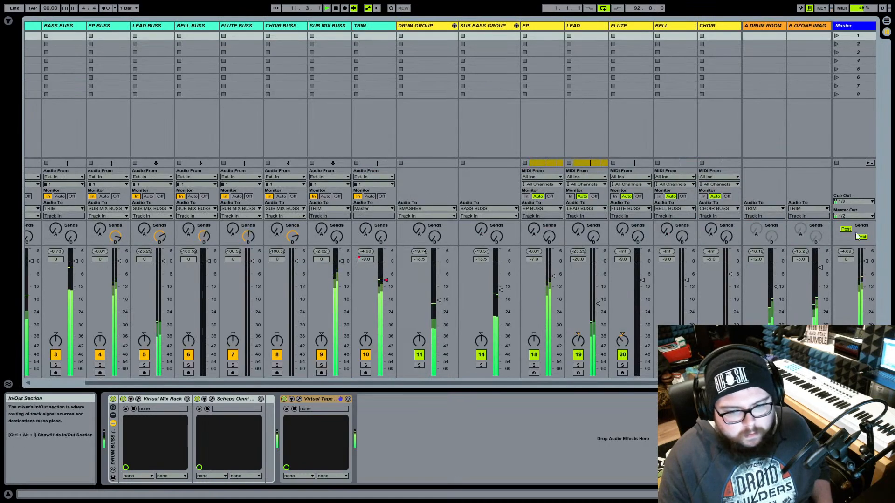
- Try lowering the EP through CHOIR volumes together to bring EP to -9.2 dB, and reset the master peak level
{"action": "left_click", "coordinate": [413, 27]}
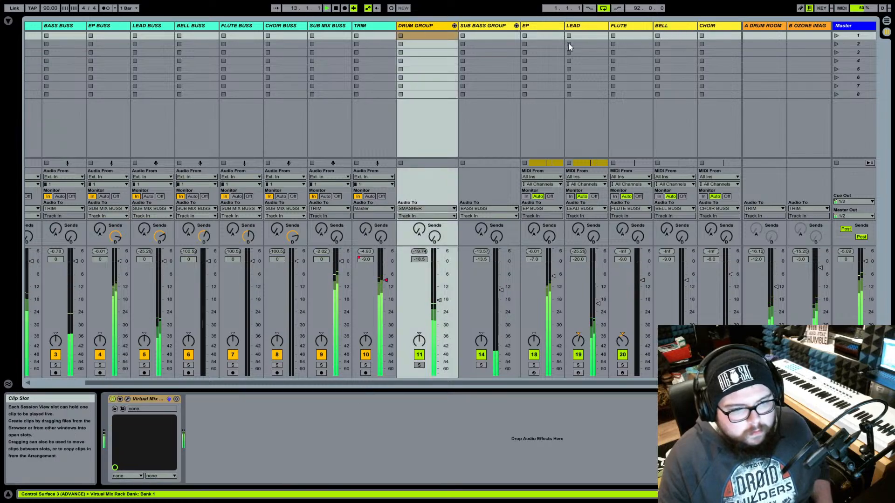
{"action": "left_click", "coordinate": [732, 29]}
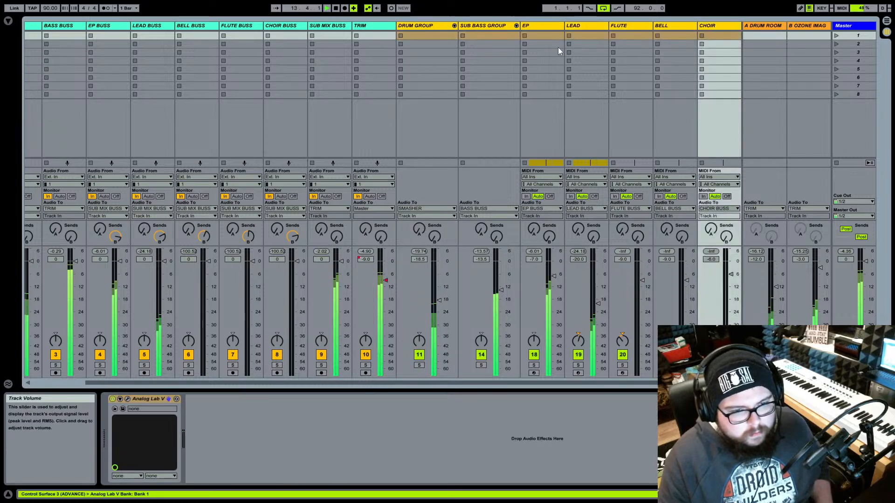
{"action": "left_click", "coordinate": [562, 27]}
{"action": "left_click", "coordinate": [706, 26], "text": "shift"}
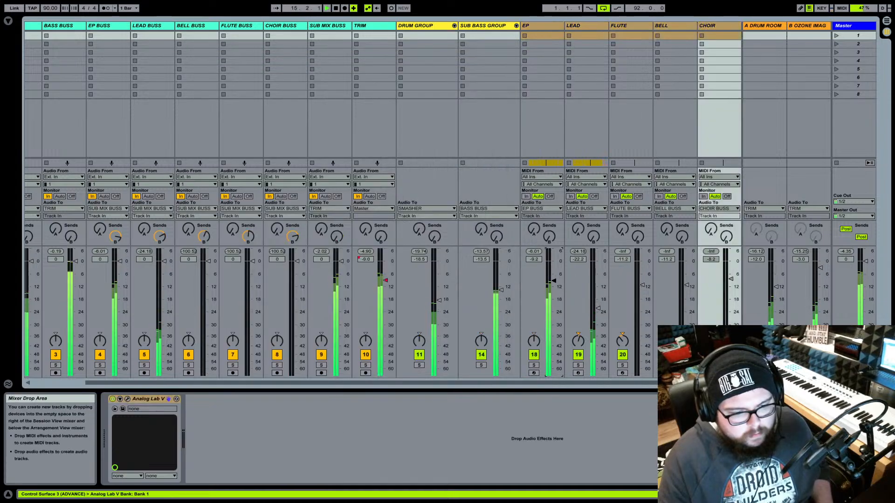
{"action": "left_click_drag", "start_coordinate": [534, 260], "coordinate": [534, 262]}
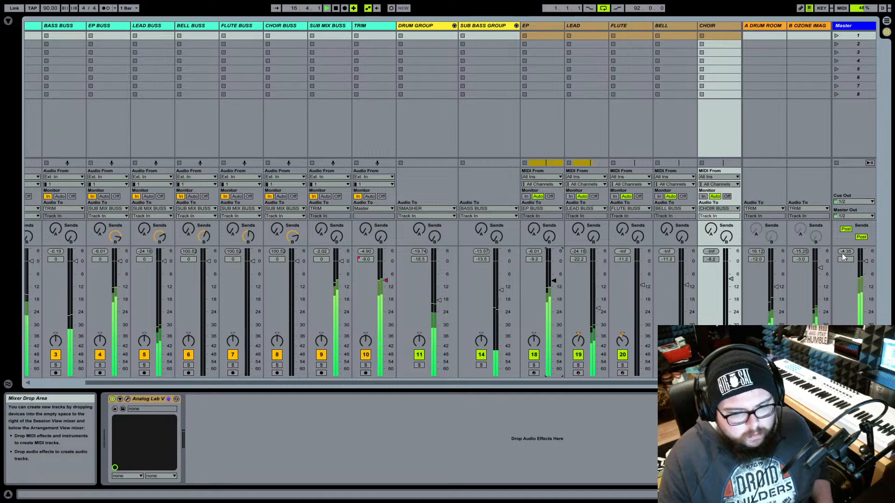
{"action": "left_click", "coordinate": [845, 252]}
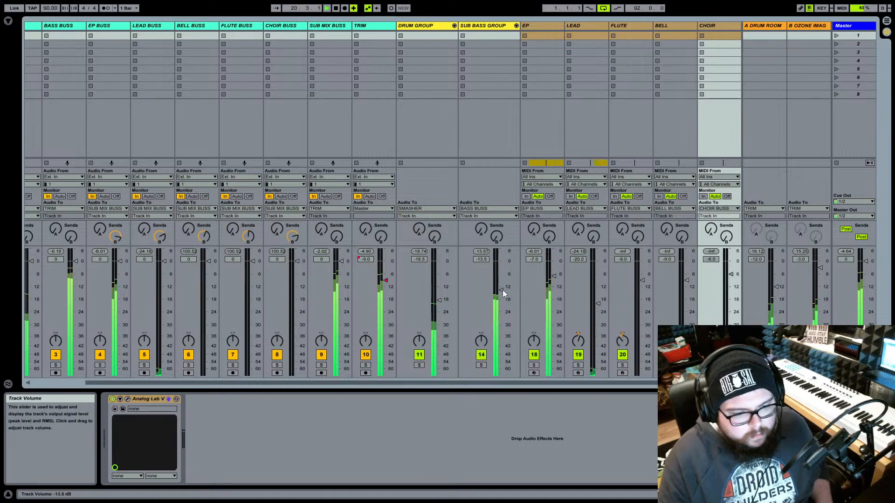
- Mute the SUB BASS GROUP during the chorus and lower the FLUTE track volume to -14.0 dB
{"action": "left_click", "coordinate": [482, 355]}
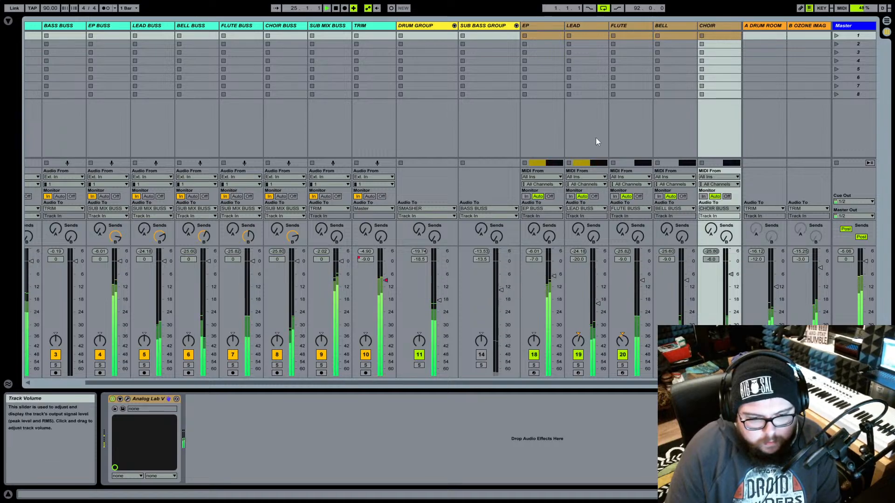
{"action": "left_click", "coordinate": [555, 28]}
{"action": "left_click", "coordinate": [682, 26]}
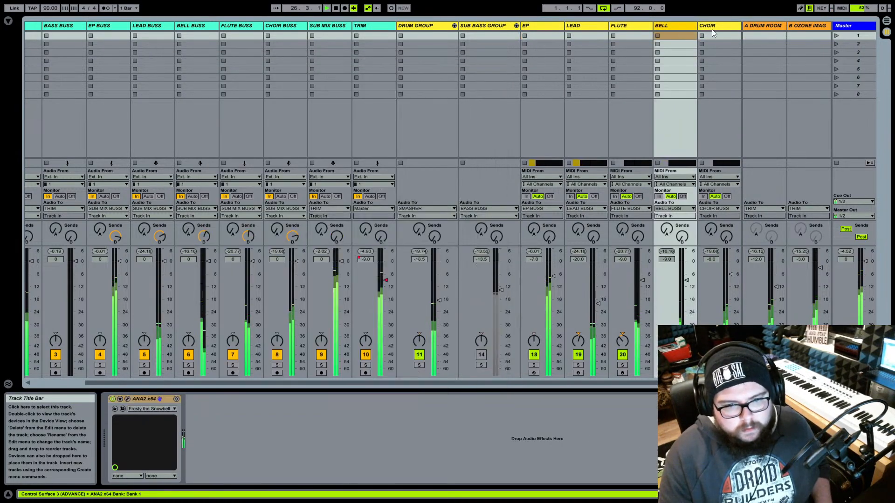
{"action": "left_click", "coordinate": [642, 29]}
{"action": "left_click", "coordinate": [536, 28]}
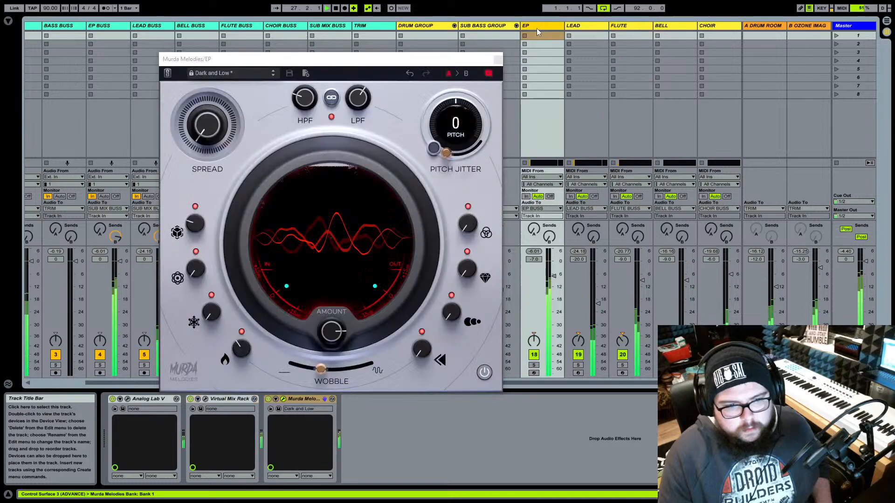
{"action": "left_click", "coordinate": [623, 30]}
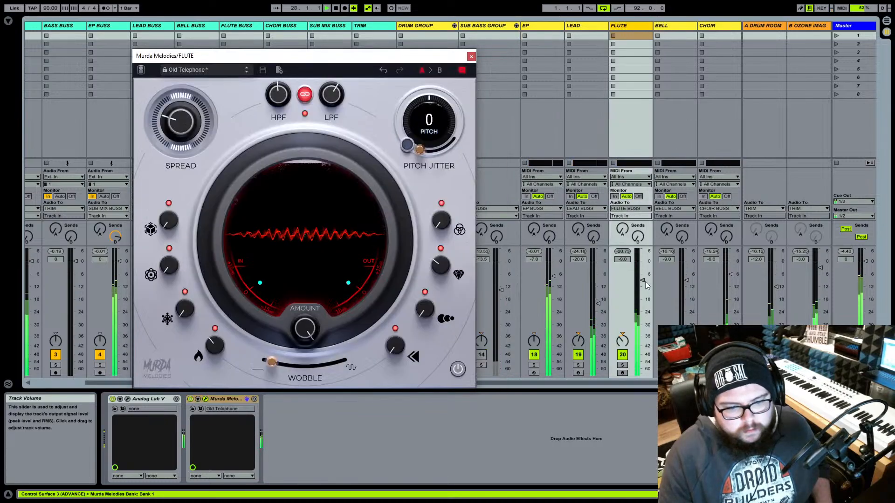
{"action": "left_click_drag", "start_coordinate": [642, 281], "coordinate": [643, 290]}
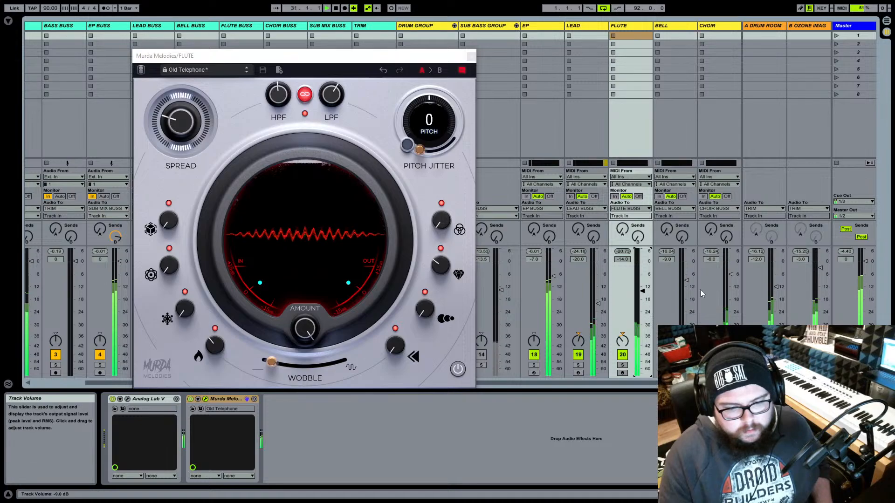
- Lower the CHOIR track volume to -10.0 dB
{"action": "key", "text": "Right"}
{"action": "key", "text": "Right"}
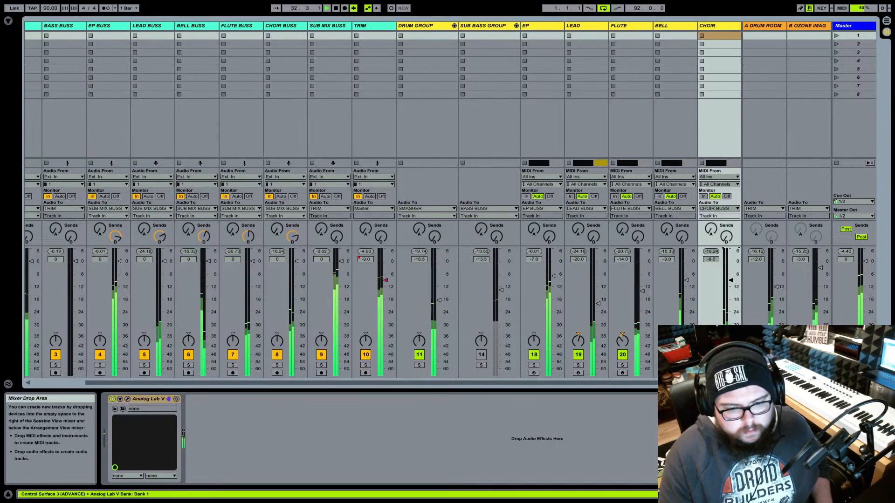
{"action": "key", "text": "Down"}
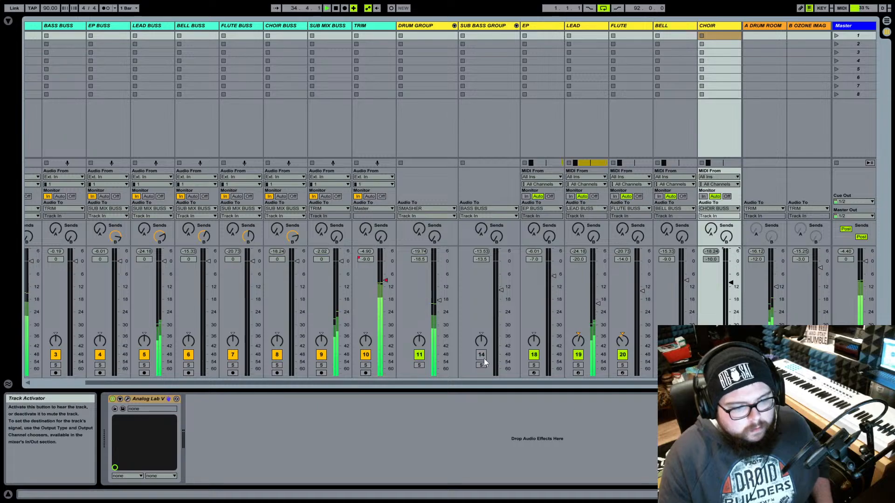
- Check the song position in the arrangement, unmute the SUB BASS GROUP and reset the master peak level
{"action": "key", "text": "Tab"}
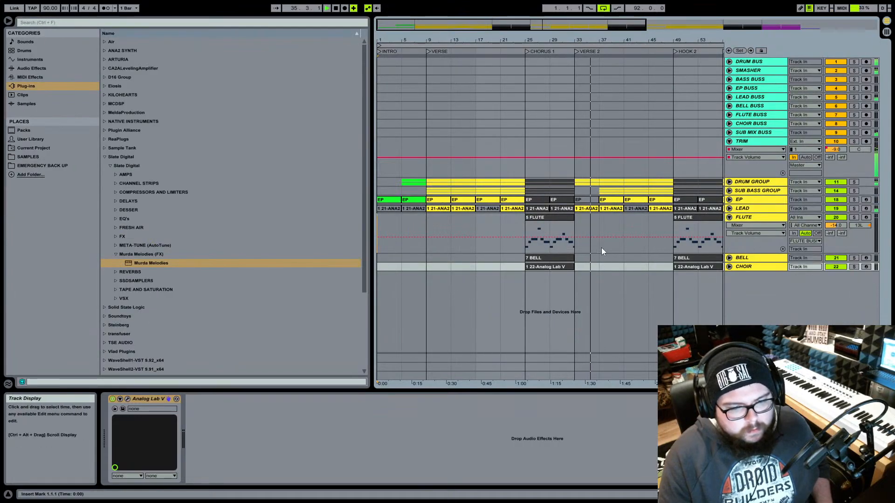
{"action": "key", "text": "Tab"}
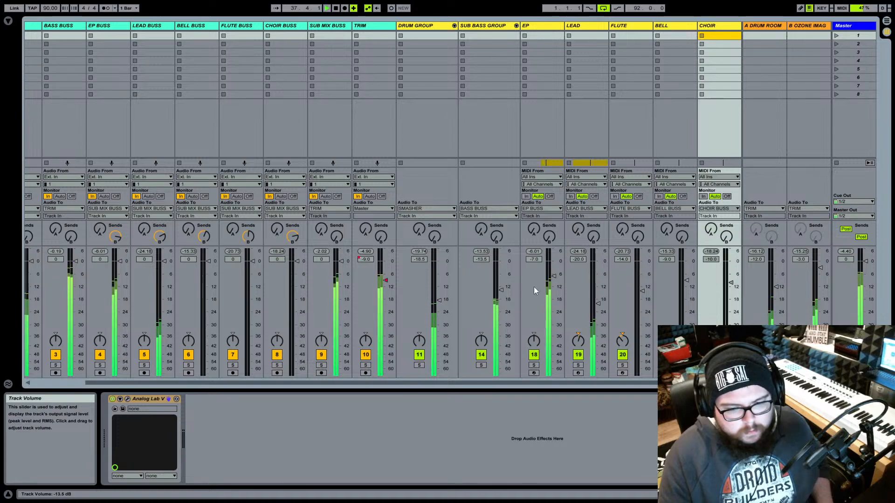
{"action": "left_click", "coordinate": [842, 252]}
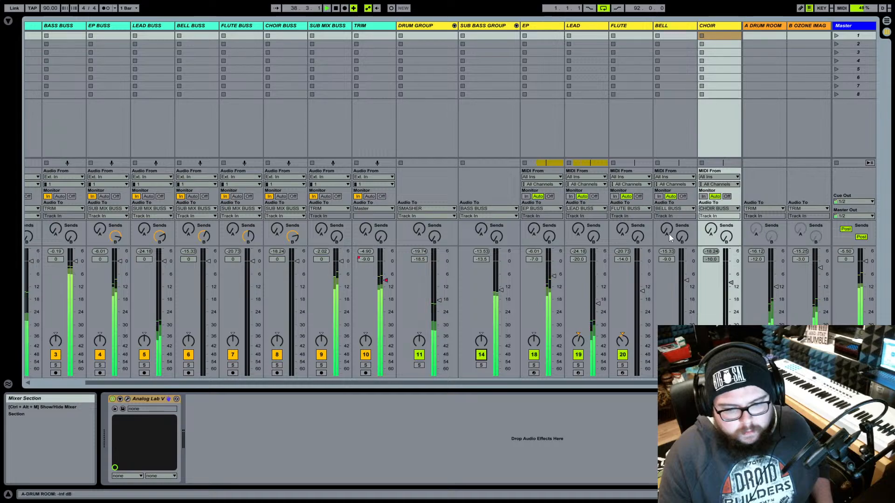
- Lower the DRUM GROUP through CHOIR volumes together, bringing DRUM GROUP to -21.0 dB and EP to -9.5 dB
{"action": "left_click", "coordinate": [443, 28]}
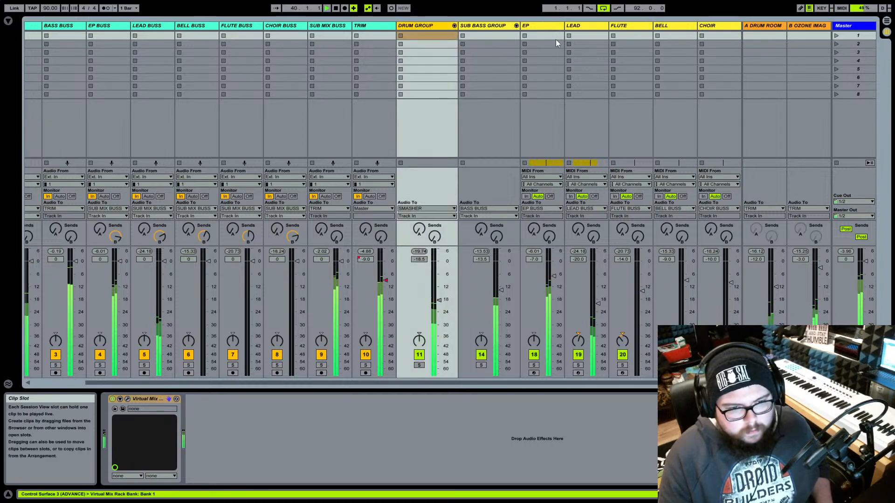
{"action": "left_click", "coordinate": [713, 29]}
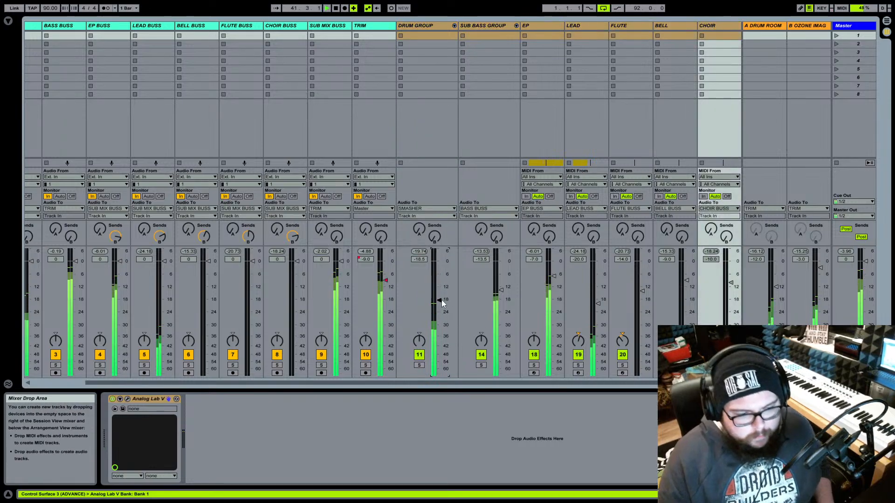
{"action": "key", "text": "Down"}
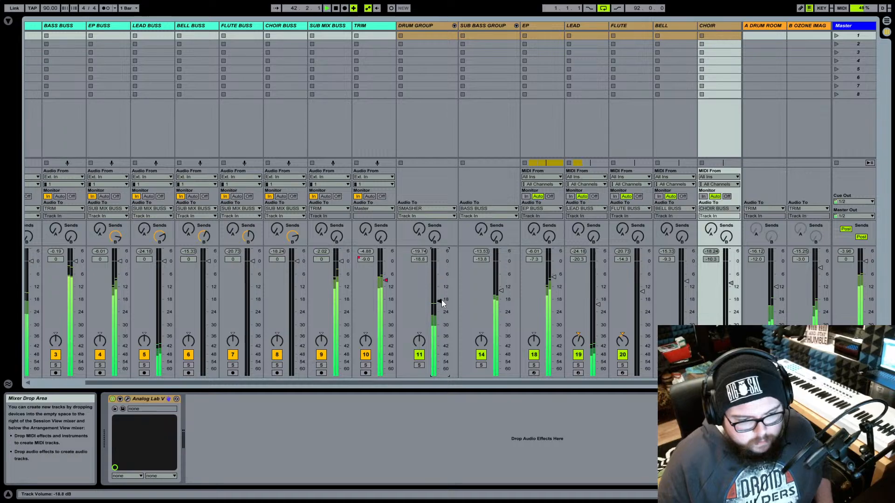
{"action": "key", "text": "Down"}
{"action": "key", "text": "Down"}
{"action": "key", "text": "Down"}
{"action": "key", "text": "Down"}
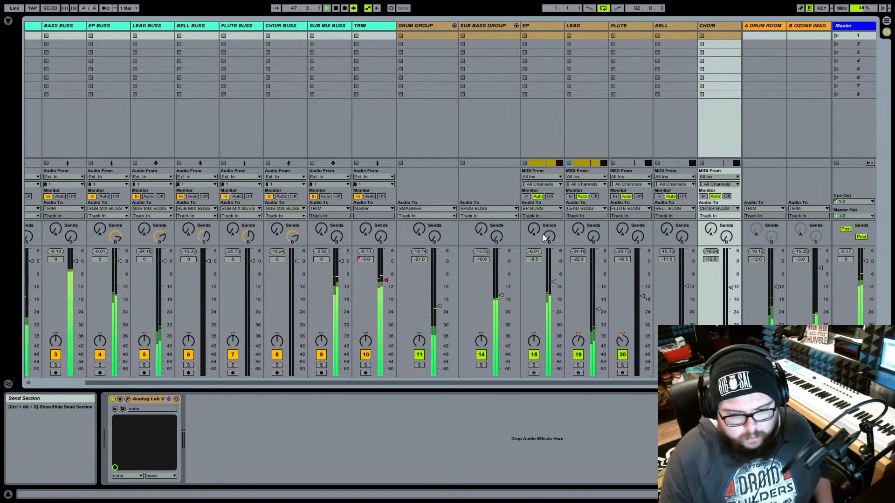
- Check the song position in the arrangement and fold the FLUTE track
{"action": "key", "text": "Tab"}
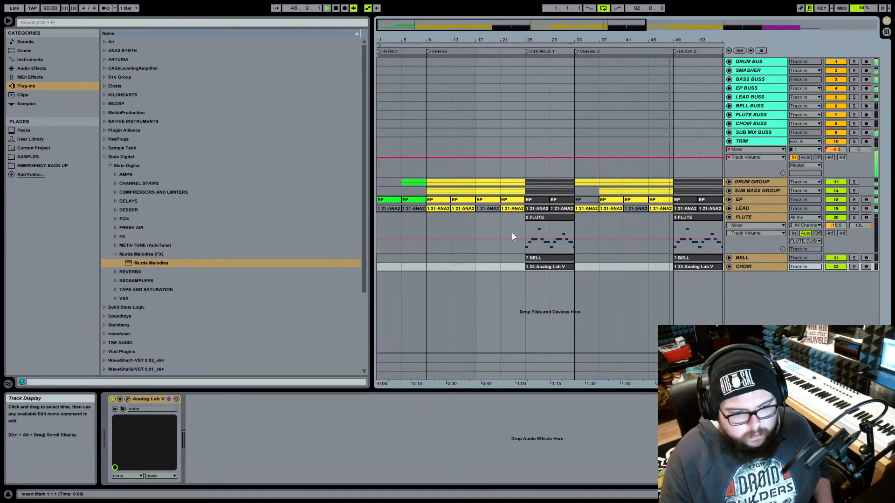
{"action": "key", "text": "Tab"}
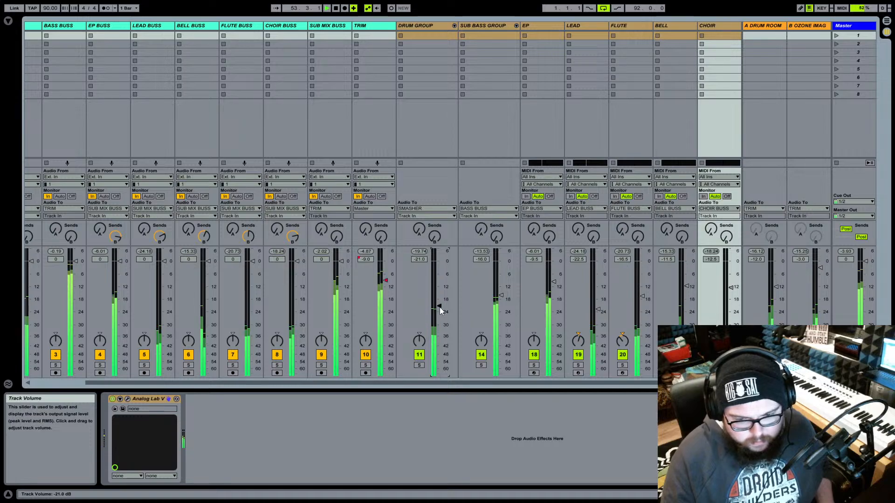
{"action": "key", "text": "Tab"}
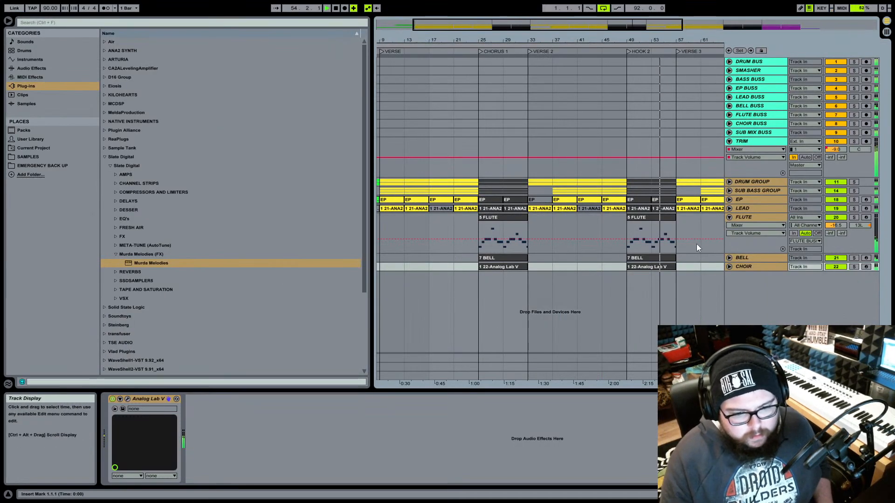
{"action": "left_click", "coordinate": [742, 261]}
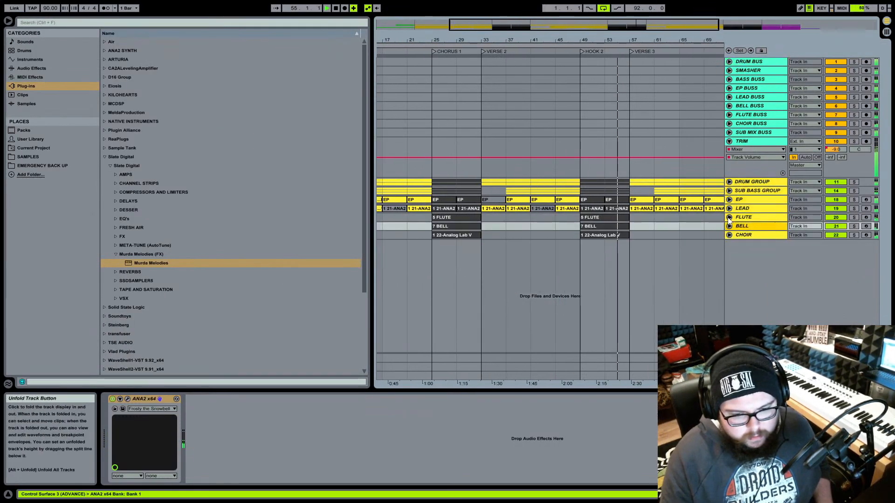
{"action": "key", "text": "Tab"}
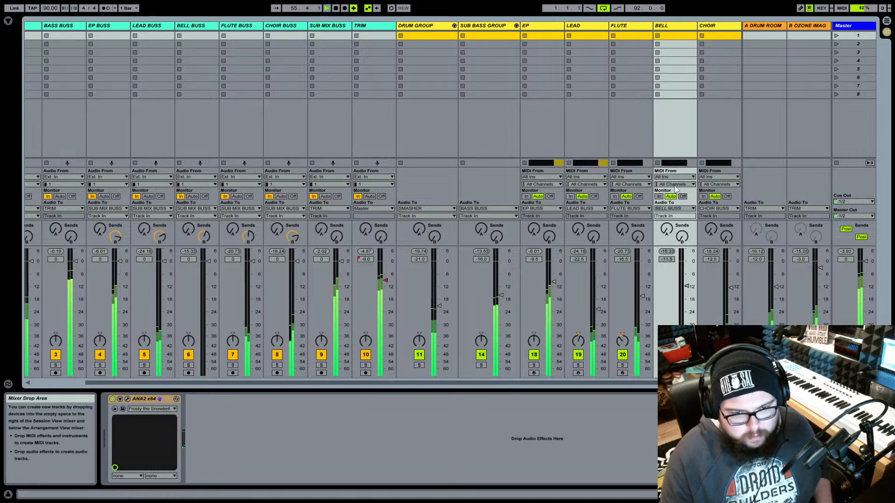
- Select the CHOIR track and restart playback from the start of HOOK 2, returning to the mixer
{"action": "left_click", "coordinate": [704, 26]}
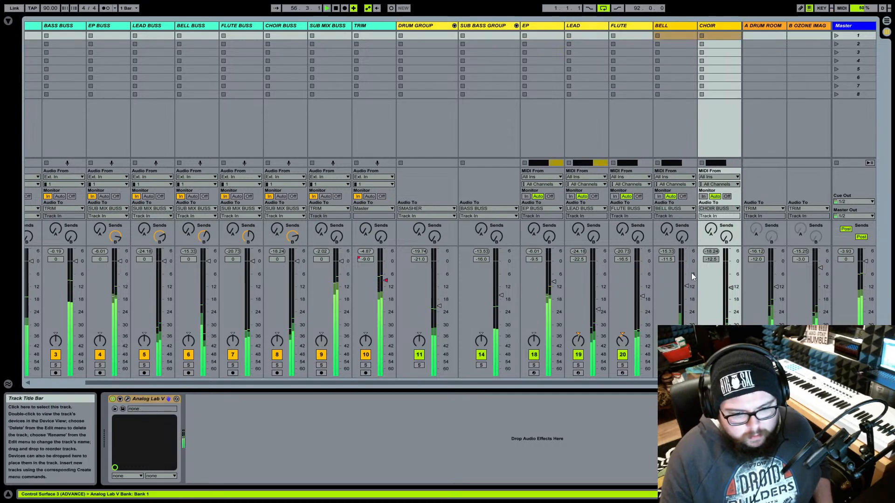
{"action": "key", "text": "Tab"}
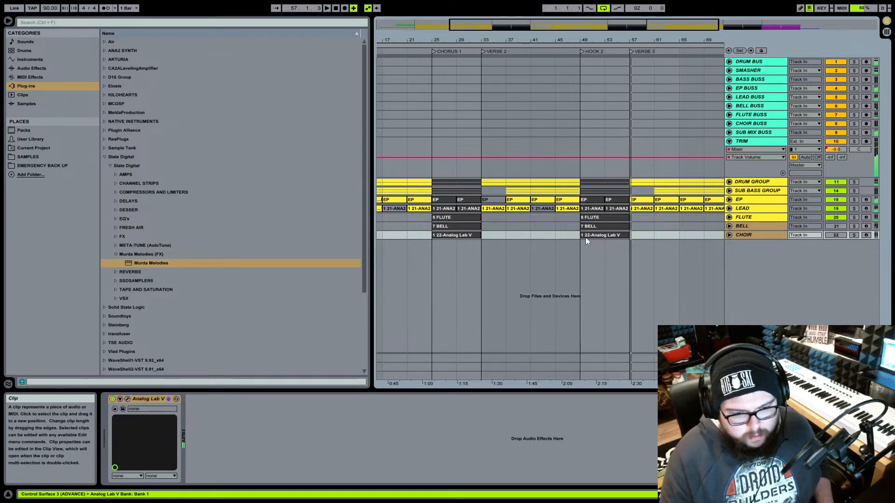
{"action": "left_click", "coordinate": [586, 237]}
{"action": "key", "text": "space"}
{"action": "key", "text": "Tab"}
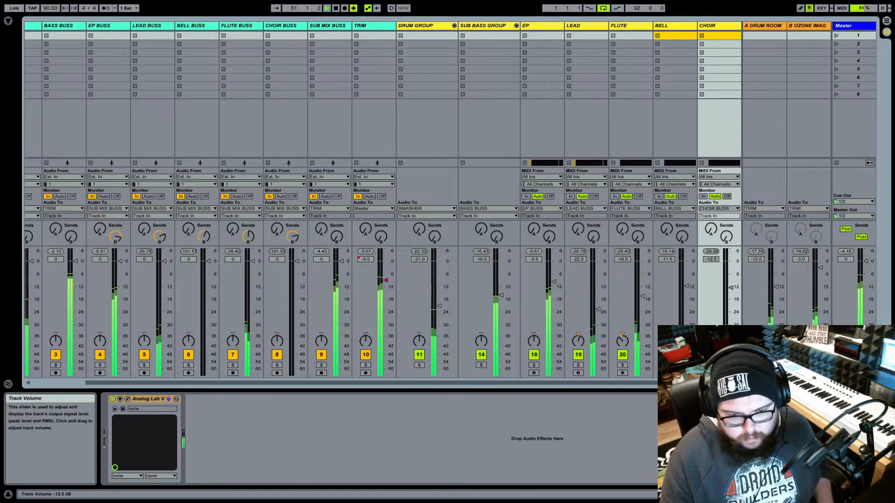
- Mute the FLUTE track, reset the master peak level and replay HOOK 2 to compare the levels
{"action": "left_click", "coordinate": [622, 355]}
{"action": "left_click", "coordinate": [844, 251]}
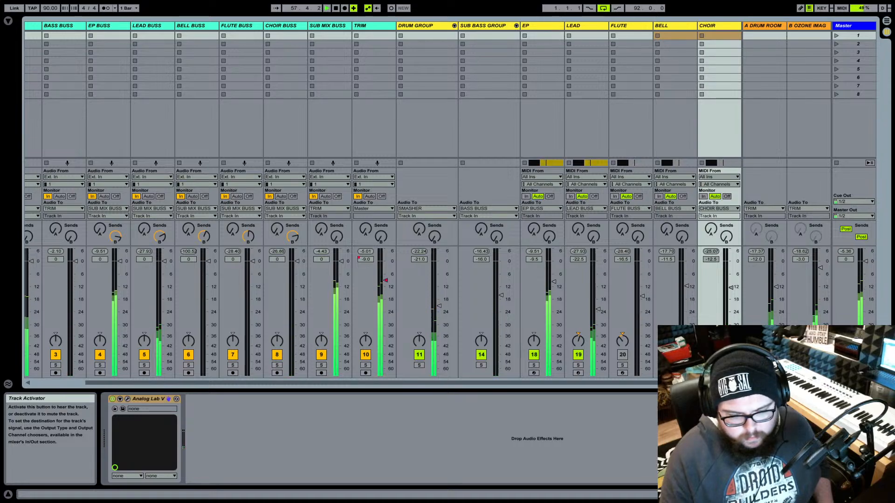
{"action": "key", "text": "space"}
{"action": "key", "text": "space"}
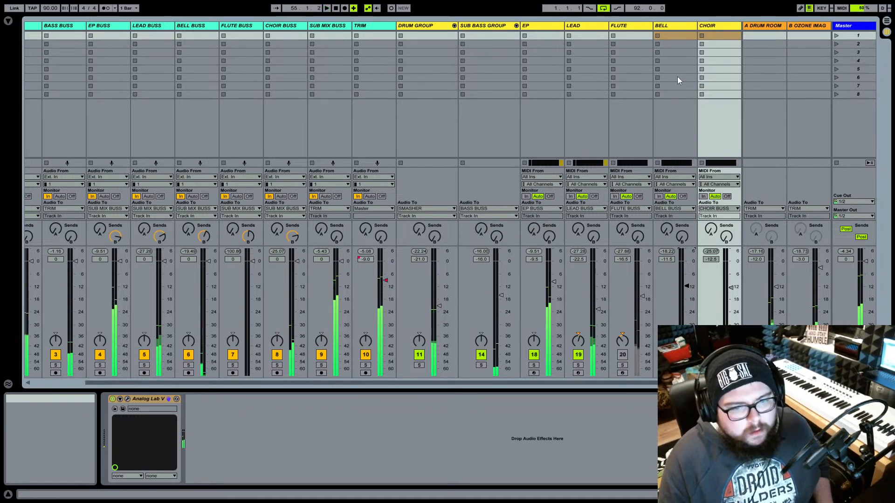
- Add the Slate Digital Virtual Mix Rack to the BELL track from the channel strip plug-ins
{"action": "left_click", "coordinate": [670, 26]}
{"action": "left_click", "coordinate": [8, 21]}
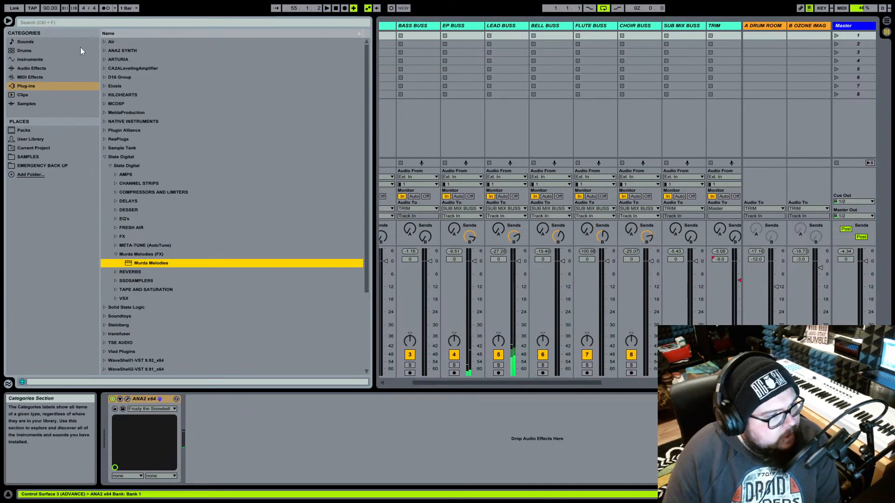
{"action": "left_click", "coordinate": [116, 219]}
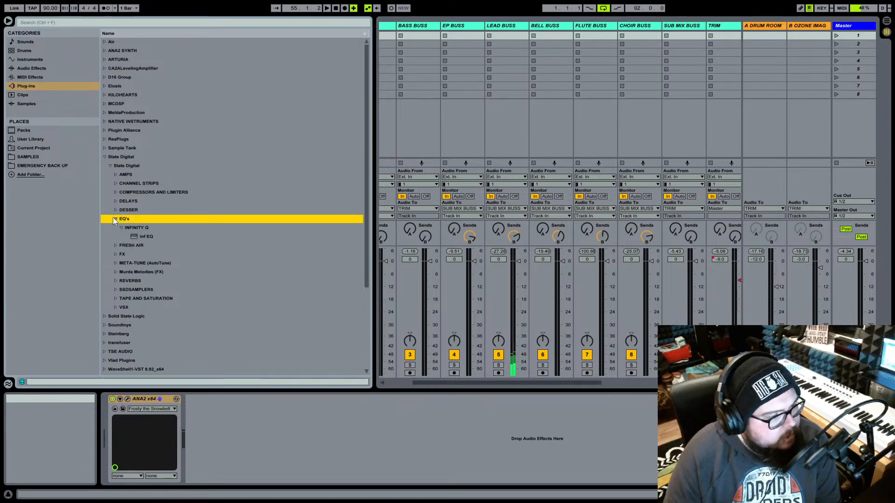
{"action": "left_click", "coordinate": [115, 219]}
{"action": "left_click", "coordinate": [116, 184]}
{"action": "double_click", "coordinate": [133, 192]}
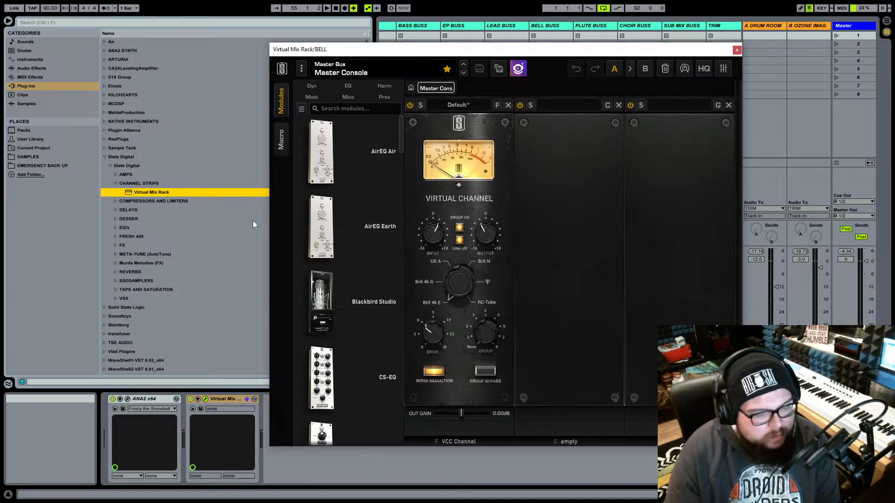
- Replace the Virtual Channel module in the BELL track's rack with the Custom Opto compressor
{"action": "left_click", "coordinate": [508, 104]}
{"action": "scroll", "coordinate": [352, 201], "scroll_direction": "down", "scroll_amount": 10}
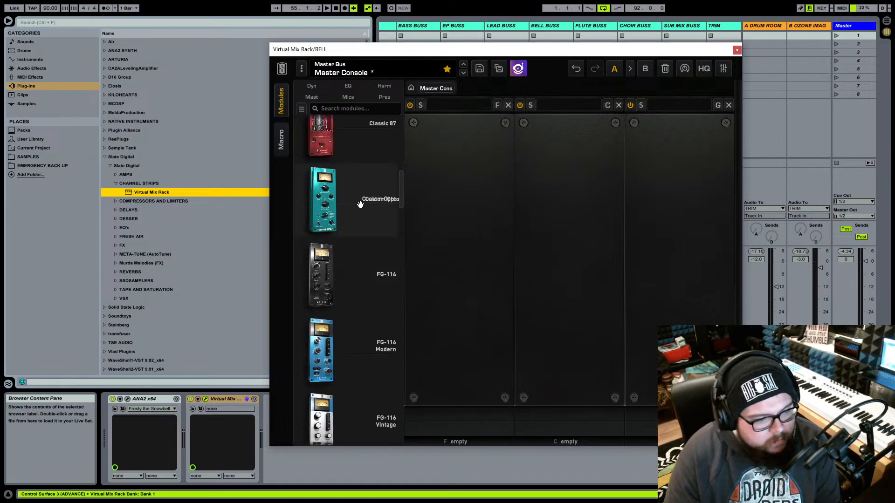
{"action": "left_click", "coordinate": [361, 204]}
- Play the hook, set the BELL compressor's Peak Reduction to 43.9 and reset the master peak level
{"action": "key", "text": "space"}
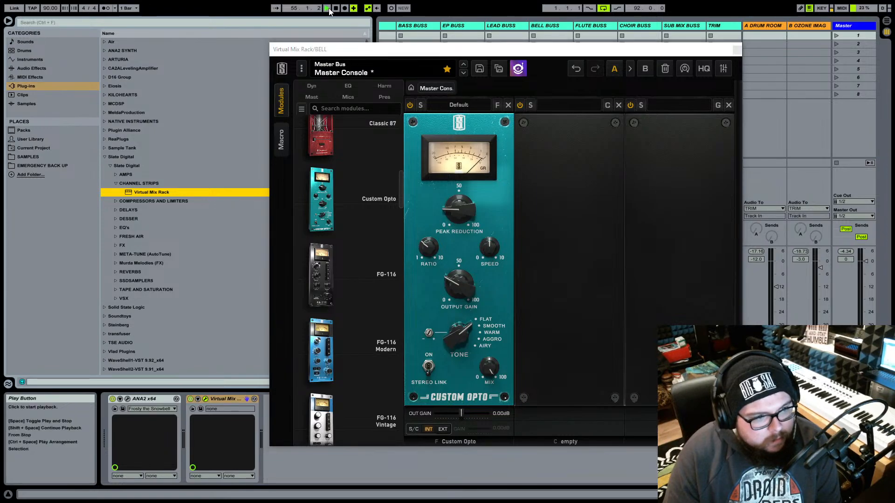
{"action": "left_click_drag", "start_coordinate": [461, 207], "coordinate": [468, 193]}
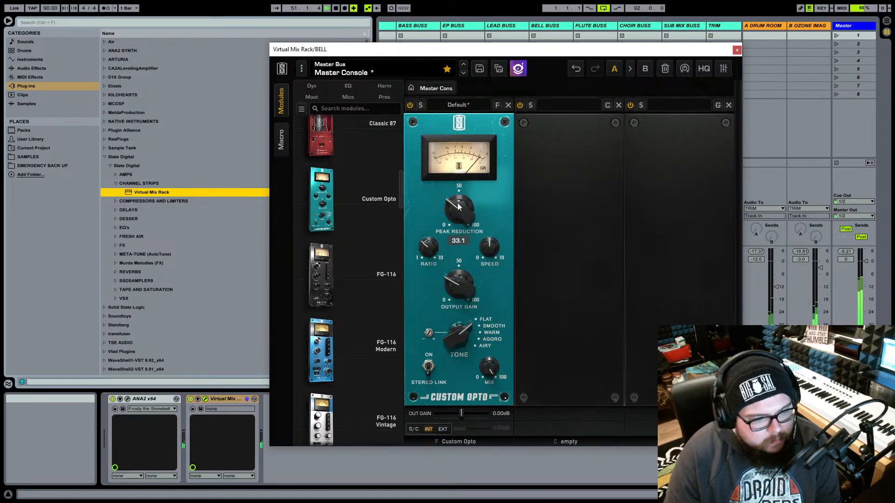
{"action": "scroll", "coordinate": [457, 206], "scroll_direction": "down", "scroll_amount": 1}
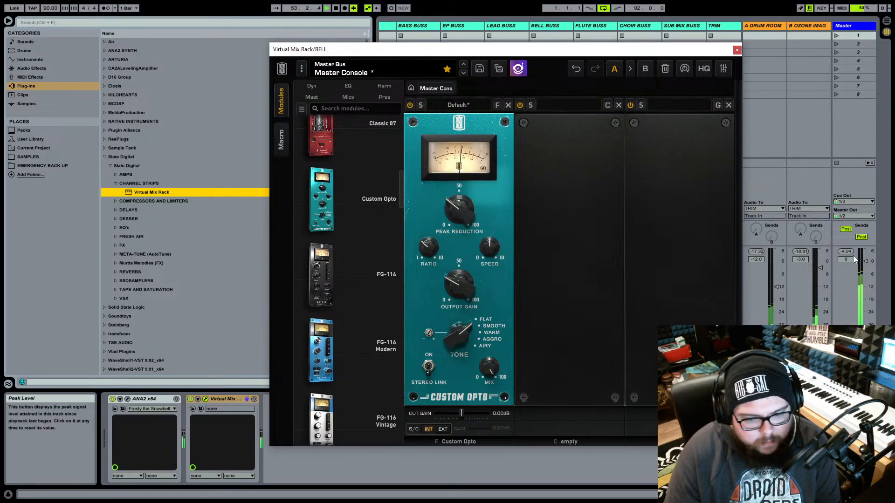
{"action": "left_click_drag", "start_coordinate": [477, 219], "coordinate": [487, 208]}
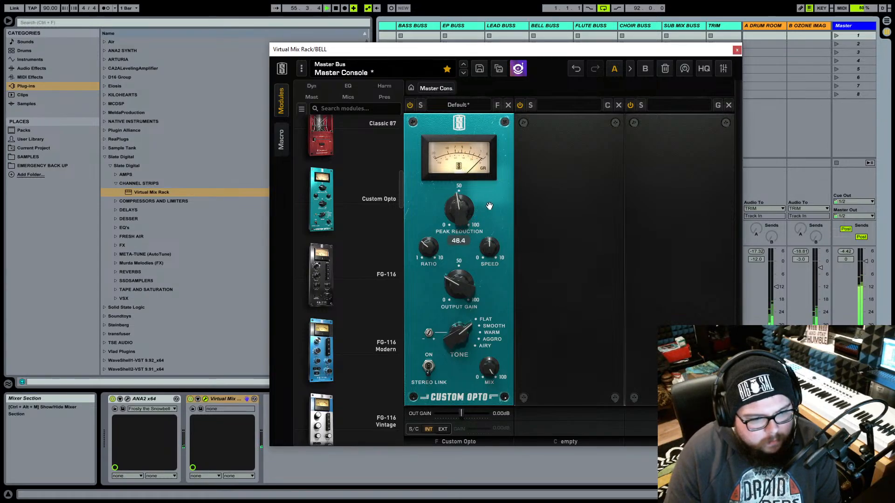
{"action": "left_click_drag", "start_coordinate": [473, 213], "coordinate": [470, 214]}
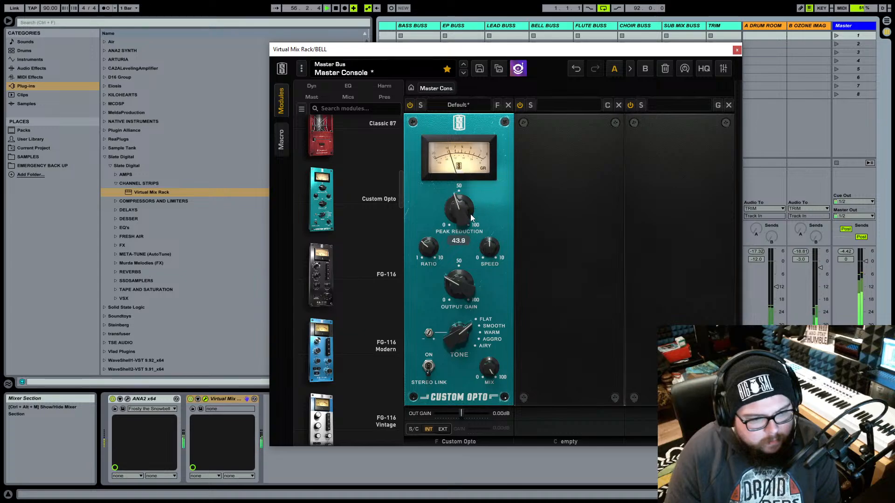
{"action": "left_click", "coordinate": [849, 252]}
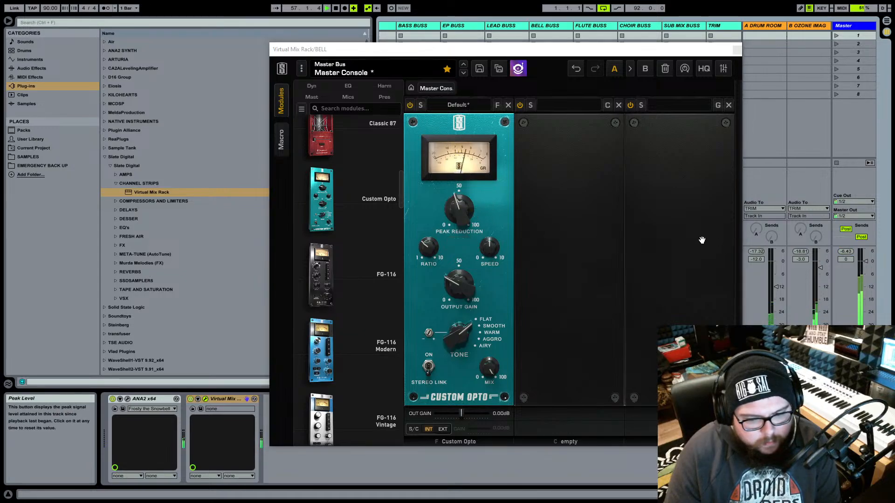
- Raise the BELL compressor's Output Gain slightly and set its Tone to Airy while replaying the hook
{"action": "left_click", "coordinate": [463, 322]}
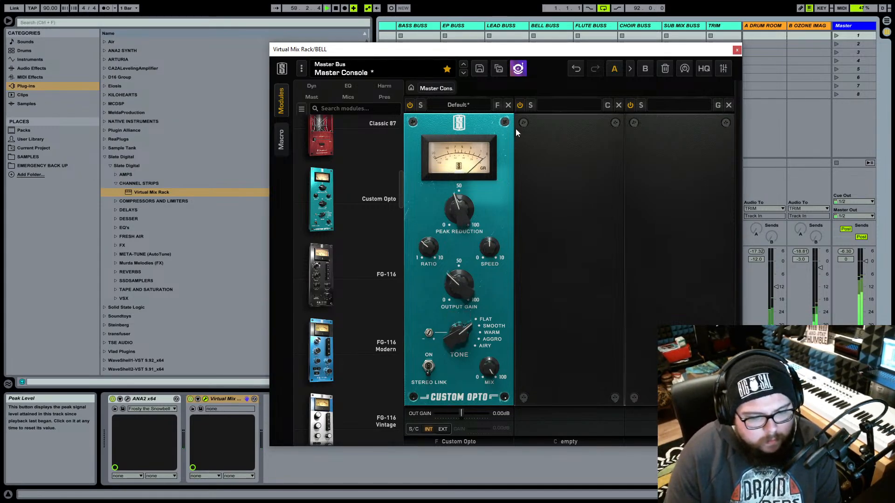
{"action": "left_click", "coordinate": [328, 8]}
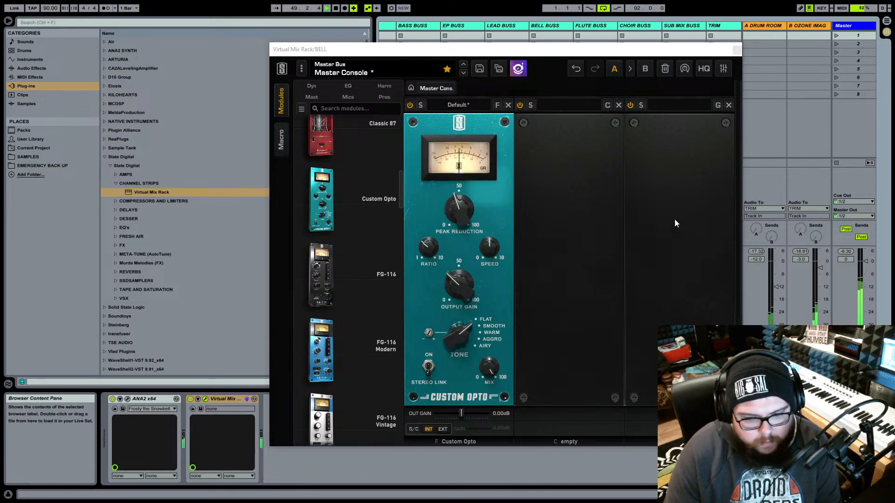
{"action": "left_click", "coordinate": [497, 335]}
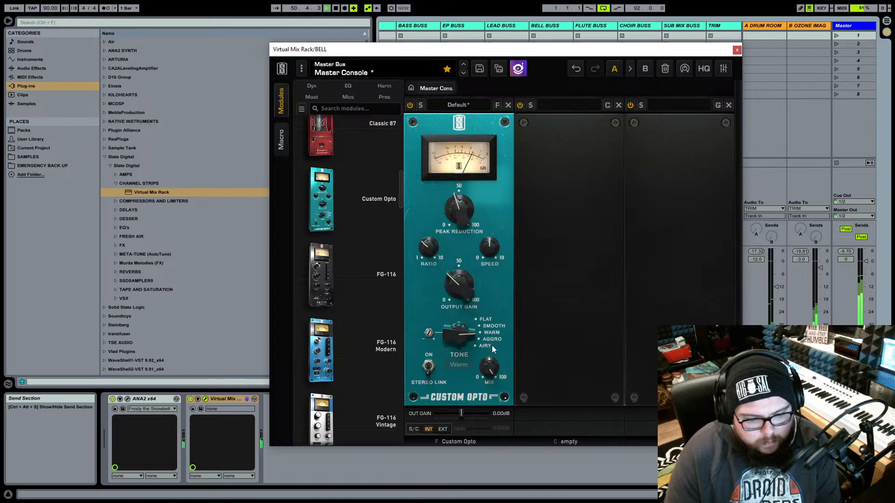
{"action": "left_click", "coordinate": [491, 346]}
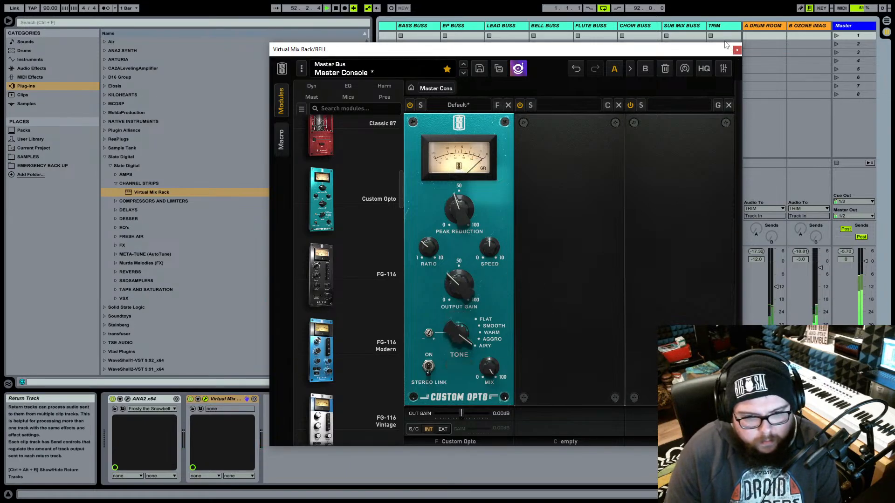
- Fine-tune the BELL compressor's Peak Reduction to 42.7 and close the Virtual Mix Rack window
{"action": "left_click_drag", "start_coordinate": [690, 49], "coordinate": [482, 35]}
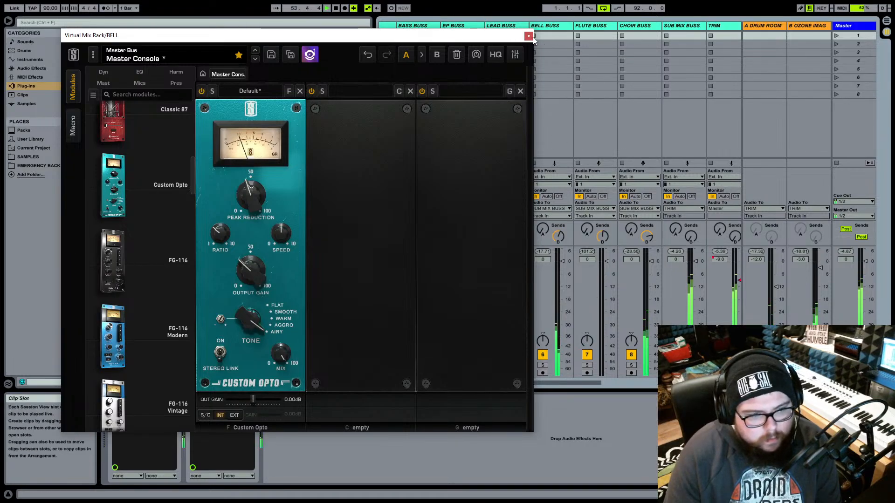
{"action": "left_click", "coordinate": [251, 205]}
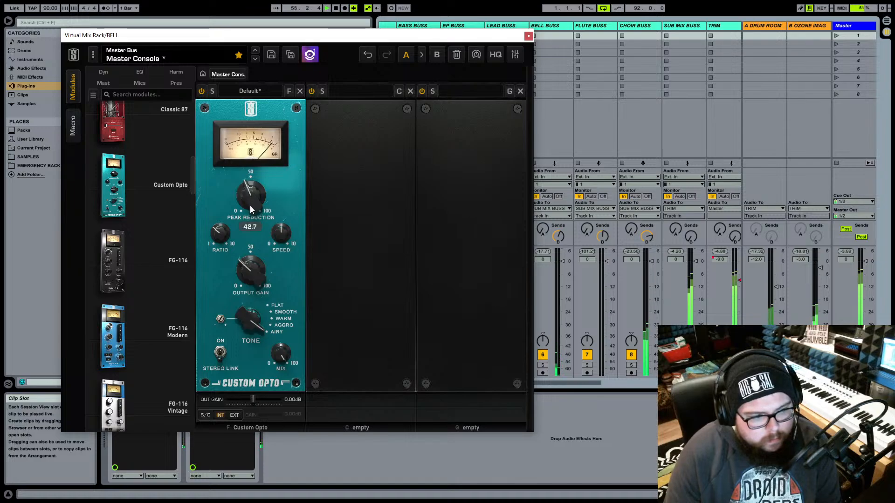
{"action": "left_click", "coordinate": [528, 36]}
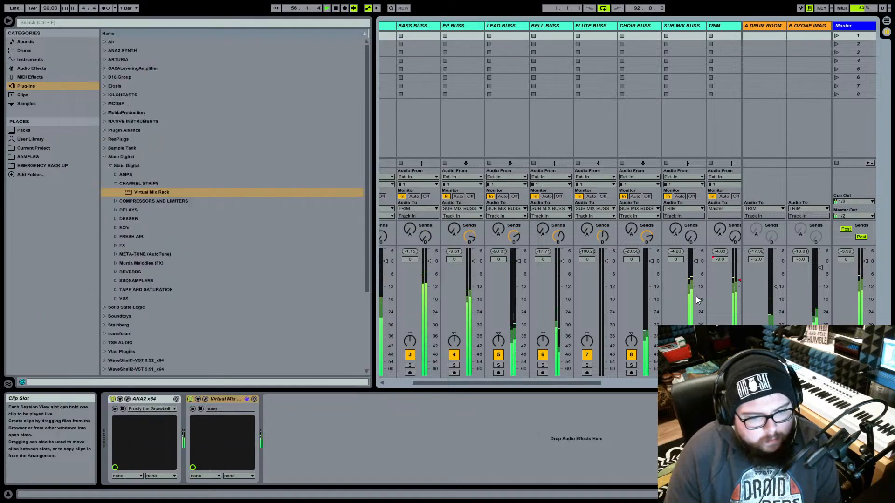
- Select the FLUTE track, close its Murda Melodies window and add a Virtual Mix Rack to the track
{"action": "scroll", "coordinate": [676, 239], "scroll_direction": "right", "scroll_amount": 10}
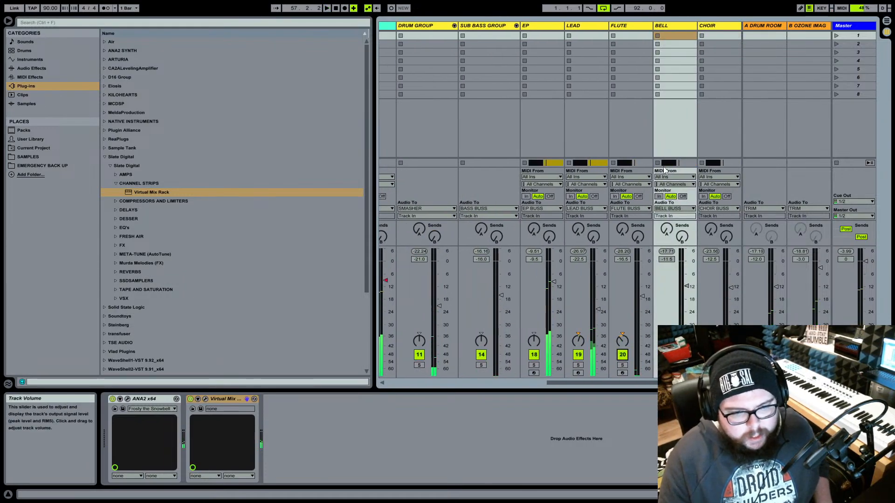
{"action": "left_click", "coordinate": [625, 26]}
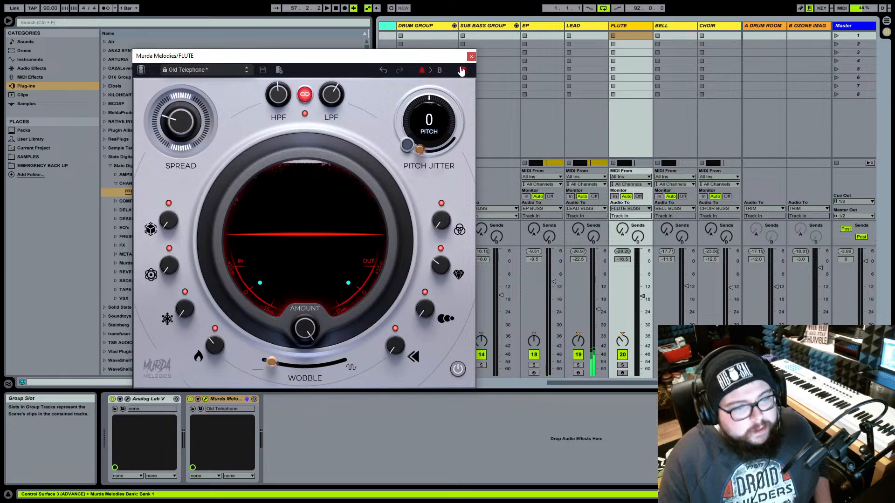
{"action": "left_click", "coordinate": [471, 56]}
{"action": "double_click", "coordinate": [155, 194]}
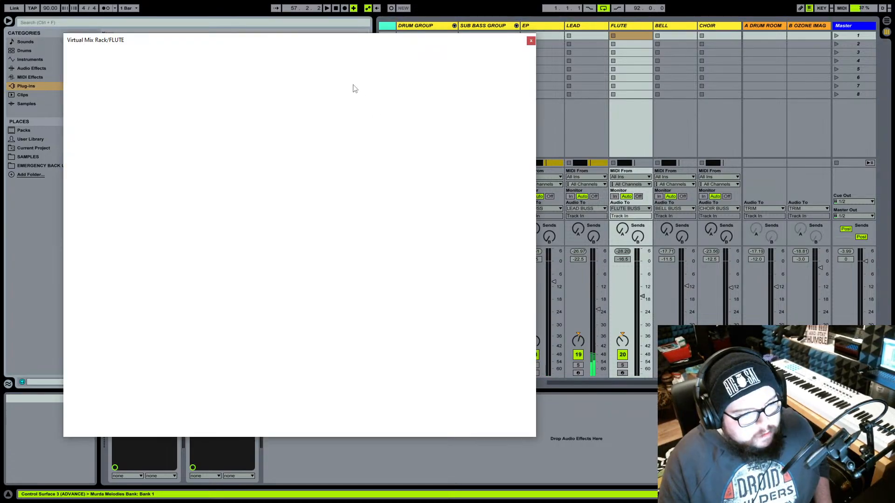
- Add the Custom Opto module to the FLUTE track's rack and remove the Virtual Channel module
{"action": "left_click_drag", "start_coordinate": [289, 45], "coordinate": [401, 47]}
{"action": "scroll", "coordinate": [277, 213], "scroll_direction": "down", "scroll_amount": 5}
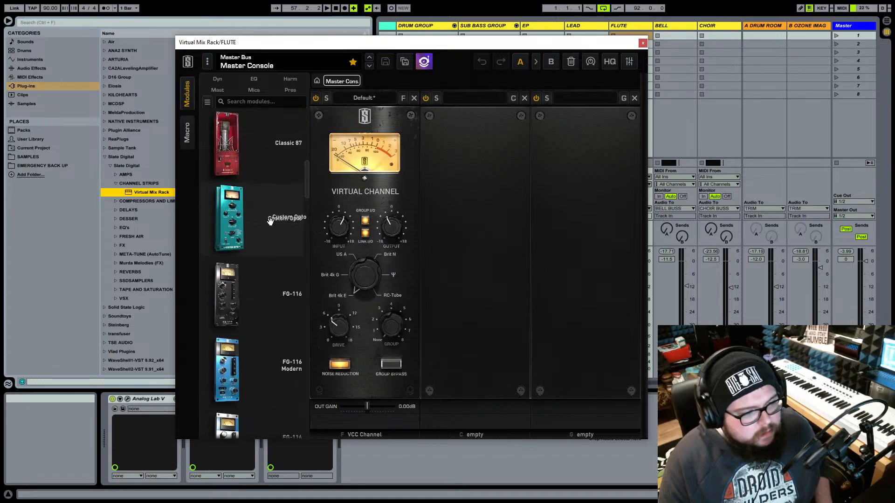
{"action": "scroll", "coordinate": [267, 216], "scroll_direction": "down", "scroll_amount": 2}
{"action": "left_click_drag", "start_coordinate": [252, 158], "coordinate": [507, 150]}
{"action": "left_click", "coordinate": [414, 97]}
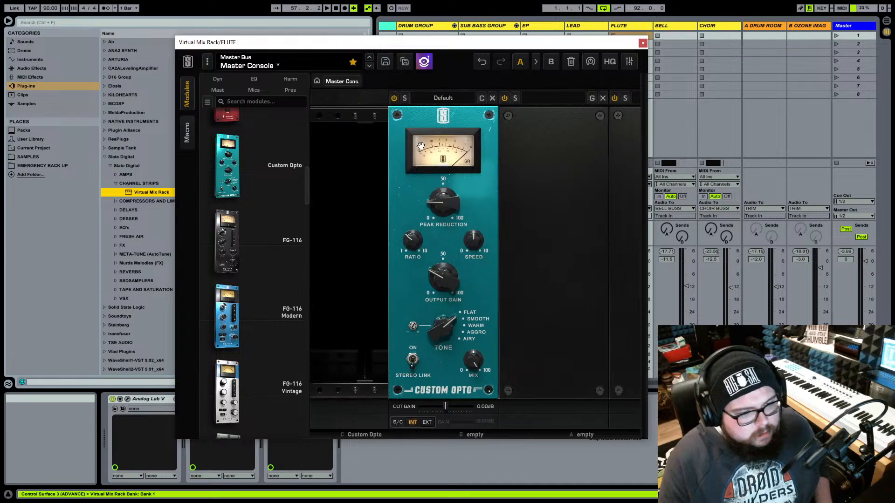
- Set the FLUTE compressor's Peak Reduction to 31.9 and Tone to Airy, and adjust its Output Gain during playback
{"action": "key", "text": "space"}
{"action": "left_click_drag", "start_coordinate": [501, 38], "coordinate": [414, 27]}
{"action": "left_click_drag", "start_coordinate": [289, 189], "coordinate": [295, 181]}
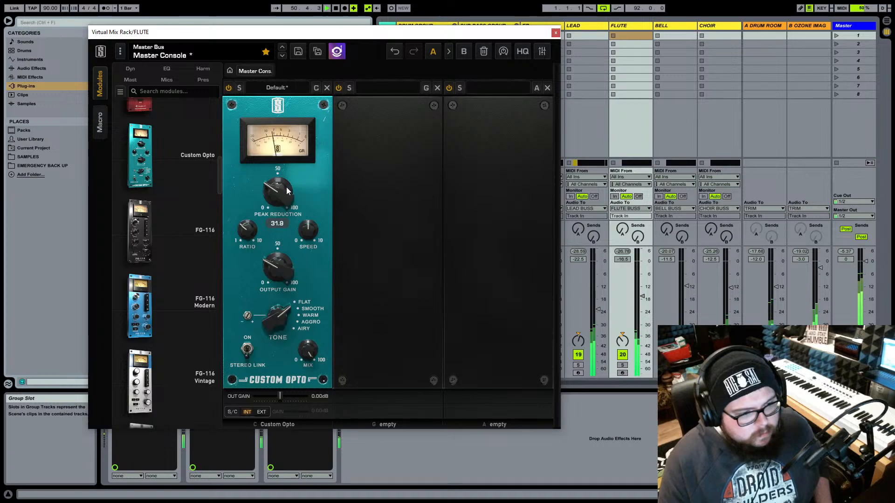
{"action": "left_click", "coordinate": [309, 329]}
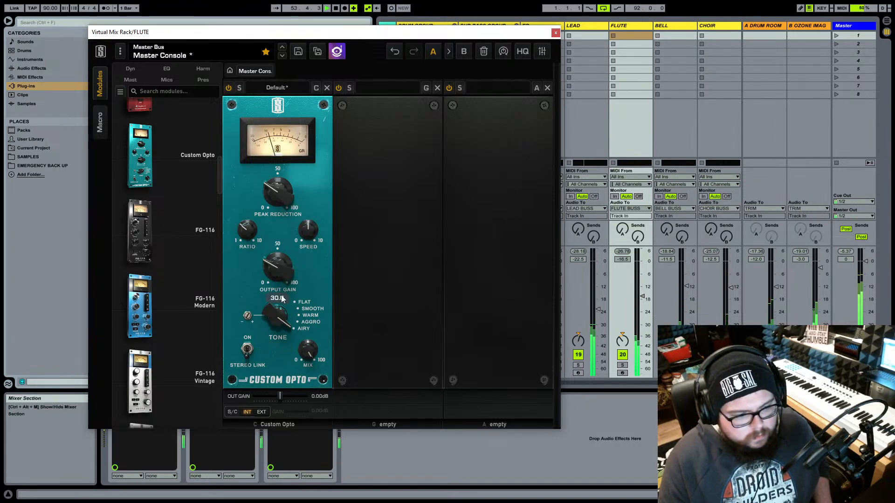
{"action": "left_click_drag", "start_coordinate": [281, 298], "coordinate": [286, 290]}
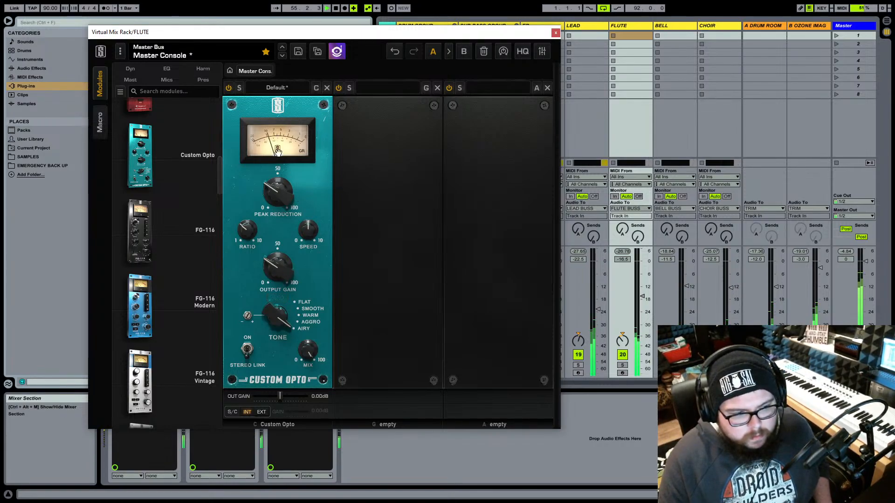
- Fine-tune the FLUTE compressor's Peak Reduction during playback and close its Virtual Mix Rack window
{"action": "left_click_drag", "start_coordinate": [278, 205], "coordinate": [281, 204]}
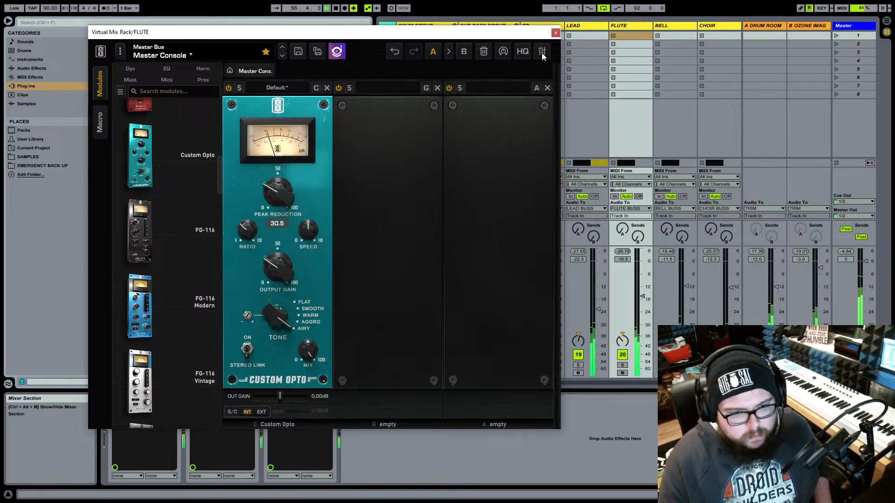
{"action": "left_click", "coordinate": [643, 301]}
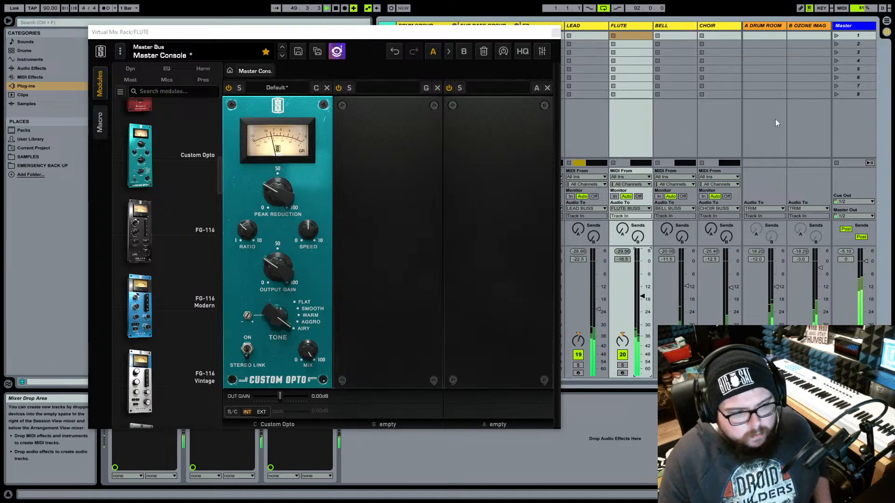
{"action": "left_click_drag", "start_coordinate": [280, 200], "coordinate": [281, 206]}
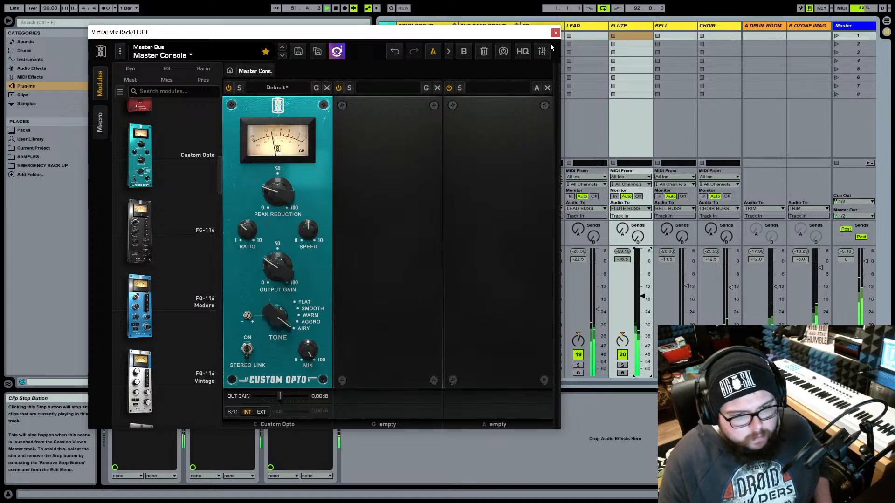
{"action": "left_click", "coordinate": [556, 32]}
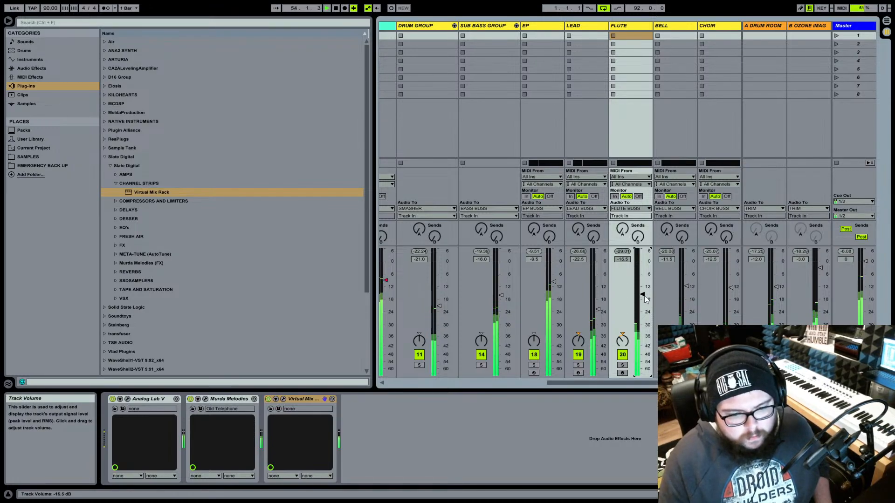
- Set the FLUTE volume to -15.5 dB and the BELL volume to -12.5 dB, and reset the Master peak level
{"action": "left_click", "coordinate": [685, 287]}
{"action": "key", "text": "Down"}
{"action": "key", "text": "Down"}
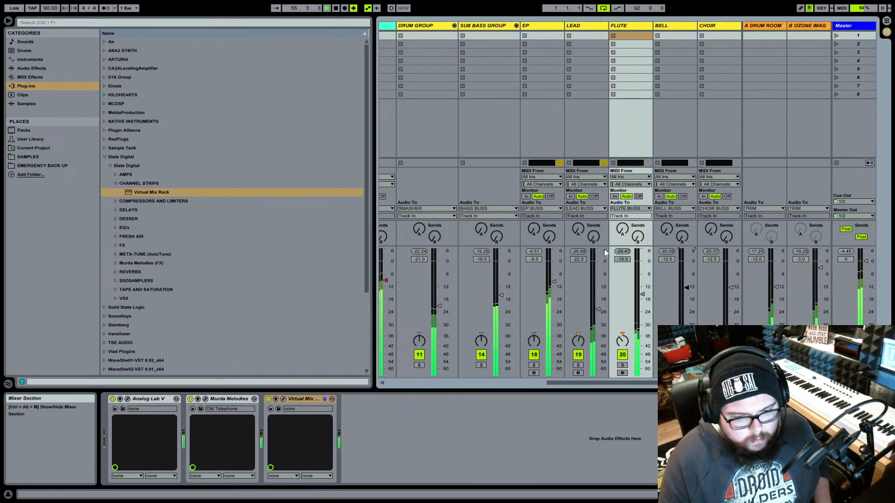
{"action": "left_click", "coordinate": [844, 252]}
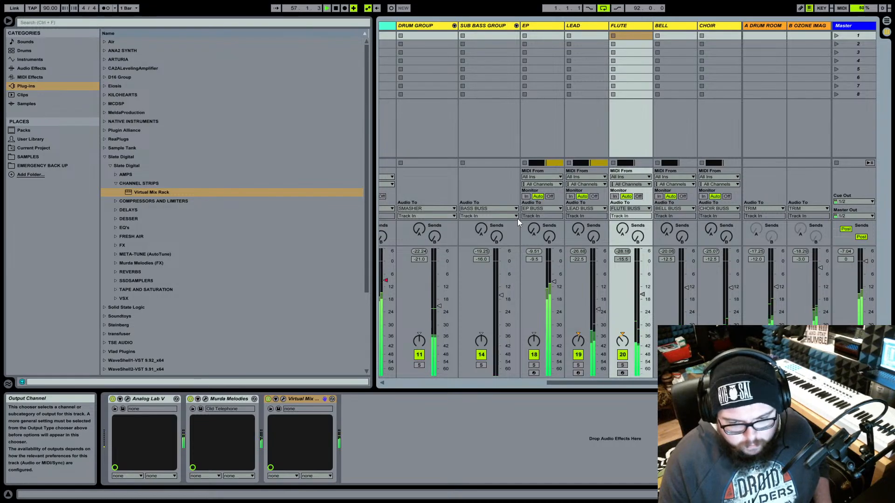
- Hide the browser and review the device chains on the DRUM GROUP, SUB BASS GROUP, EP, CHOIR and SUB MIX BUSS tracks
{"action": "left_click", "coordinate": [8, 20]}
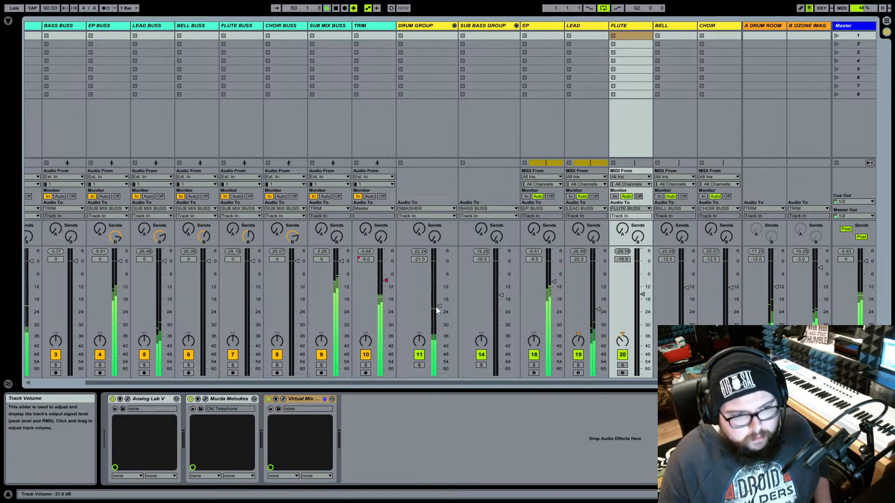
{"action": "left_click", "coordinate": [437, 27]}
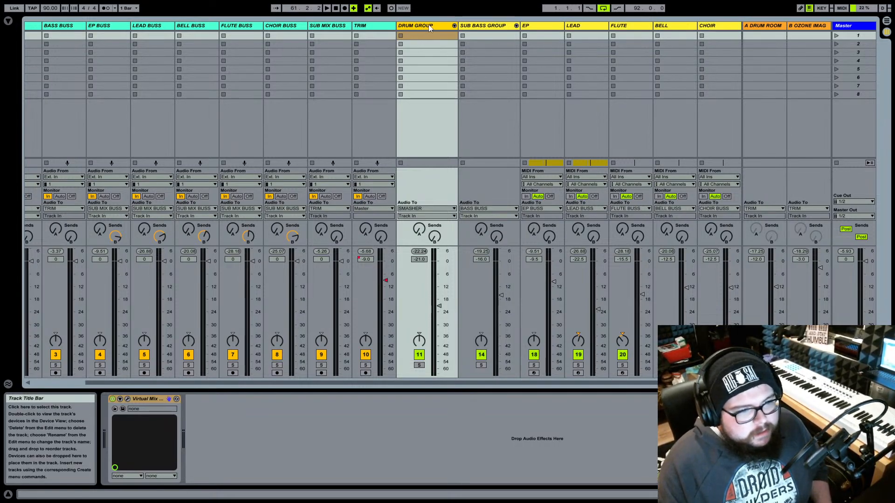
{"action": "left_click", "coordinate": [482, 26]}
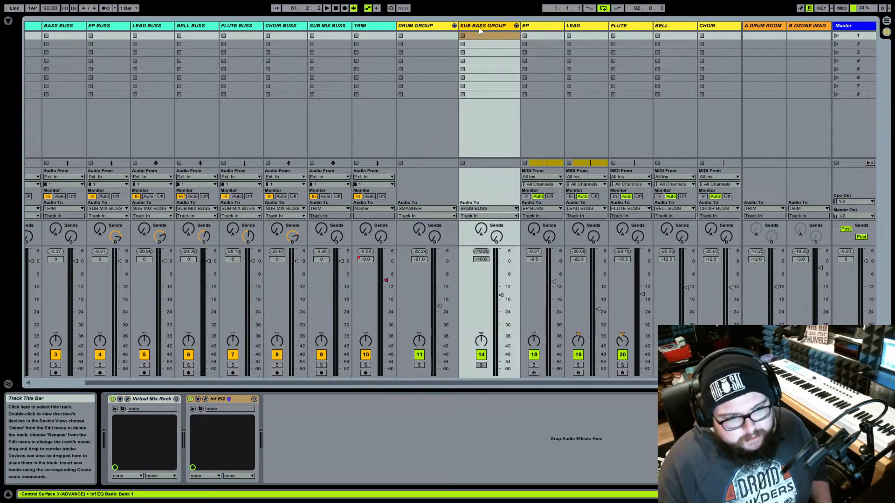
{"action": "left_click", "coordinate": [424, 27]}
{"action": "left_click", "coordinate": [546, 29]}
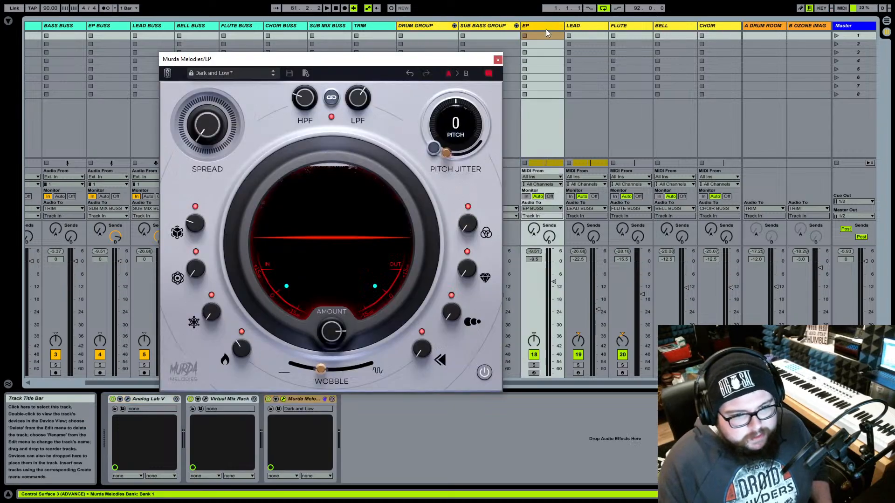
{"action": "left_click", "coordinate": [726, 28]}
{"action": "left_click", "coordinate": [444, 28]}
{"action": "left_click", "coordinate": [477, 28]}
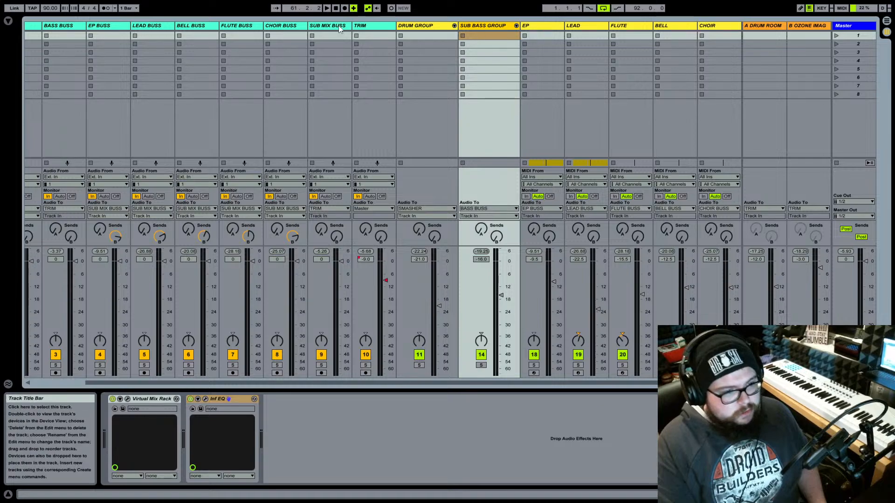
{"action": "scroll", "coordinate": [425, 89], "scroll_direction": "left", "scroll_amount": 2}
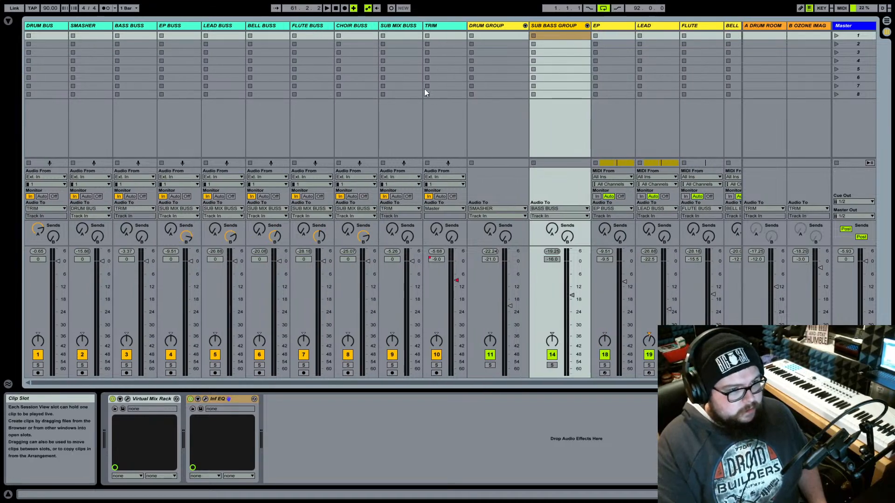
{"action": "left_click", "coordinate": [346, 26]}
{"action": "left_click", "coordinate": [415, 28]}
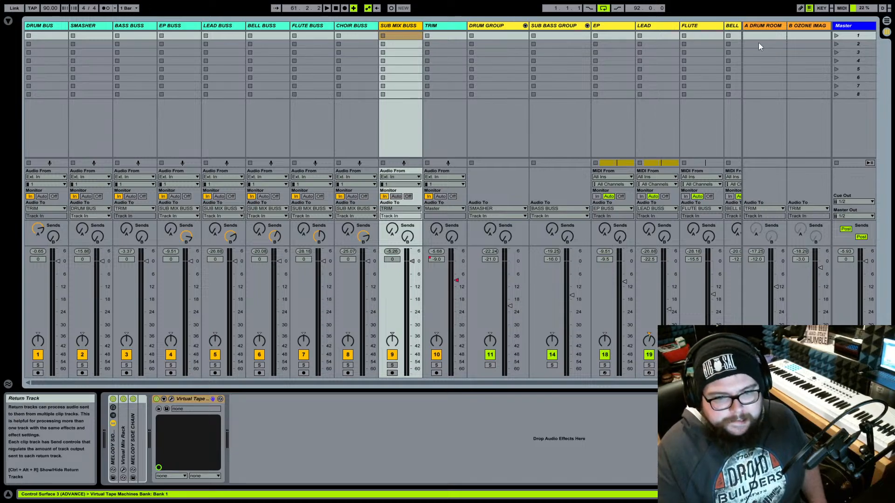
- Open the Virtual Mix Rack on the Master track and move its window so the whole module is visible
{"action": "left_click", "coordinate": [854, 25]}
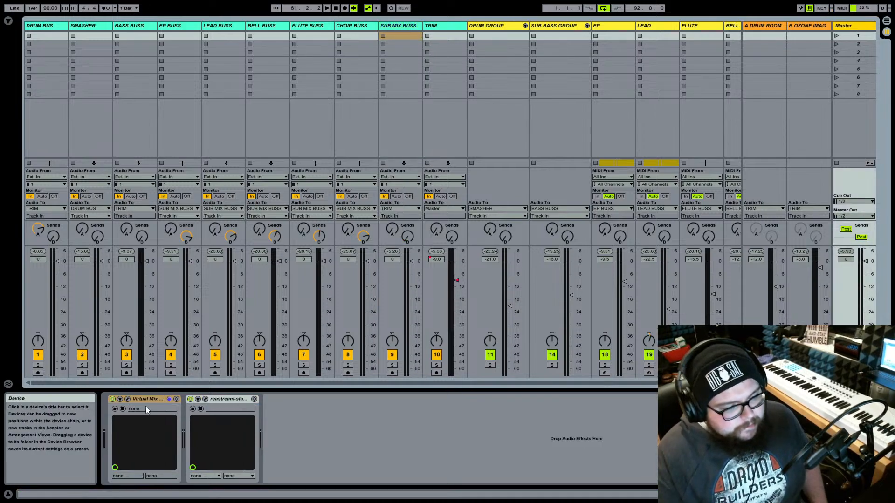
{"action": "left_click", "coordinate": [128, 400]}
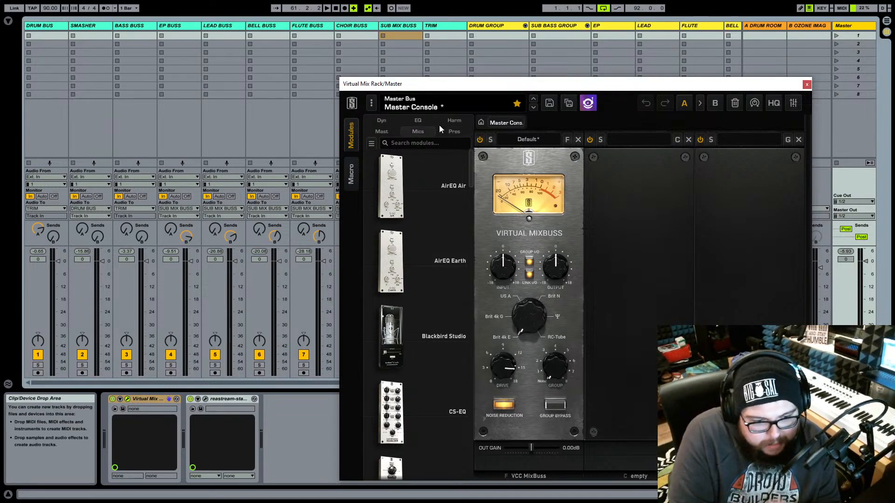
{"action": "left_click_drag", "start_coordinate": [448, 85], "coordinate": [357, 49]}
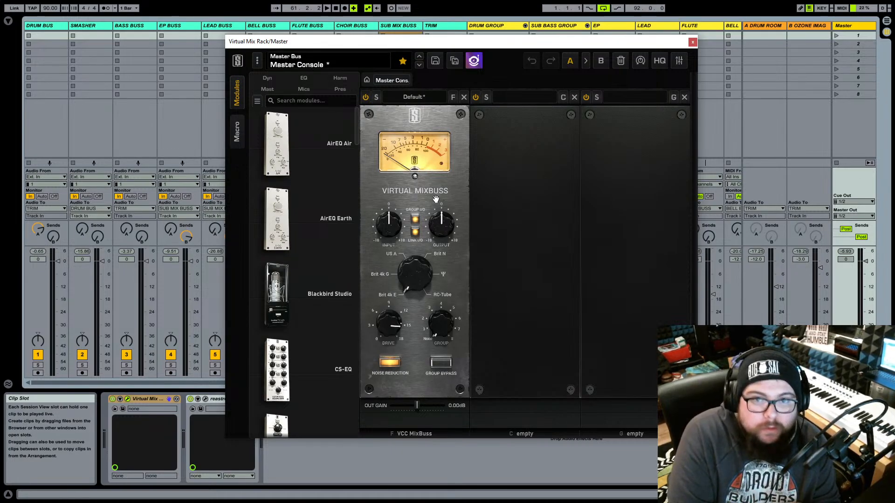
{"action": "mouse_move", "coordinate": [395, 331]}
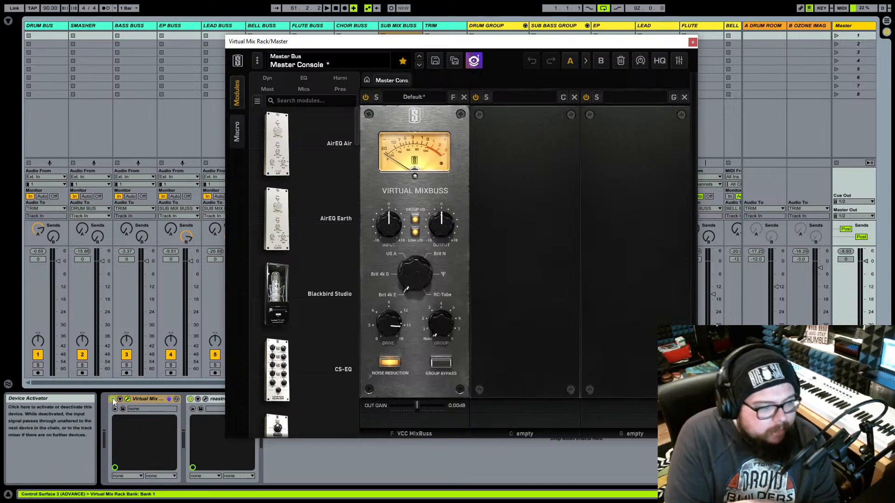
- Compare the mix during playback with the Master's Virtual Mix Rack bypassed and enabled, and close its window
{"action": "left_click", "coordinate": [129, 389]}
{"action": "key", "text": "space"}
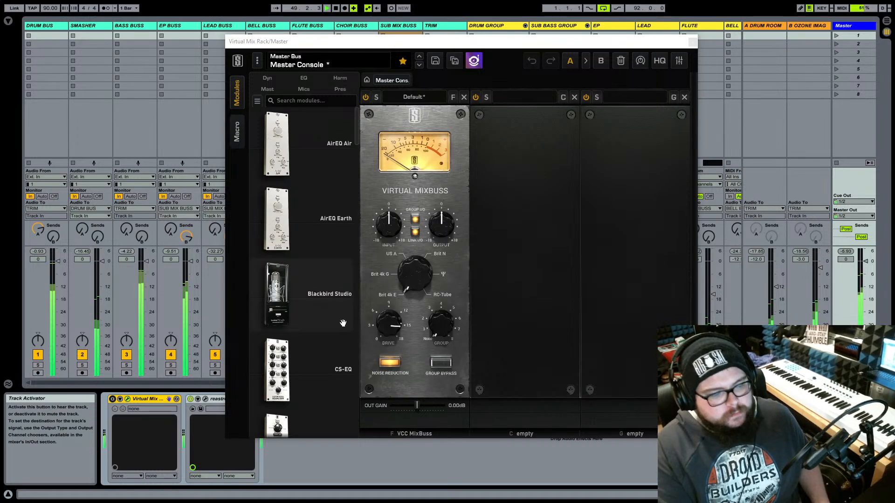
{"action": "left_click", "coordinate": [113, 400]}
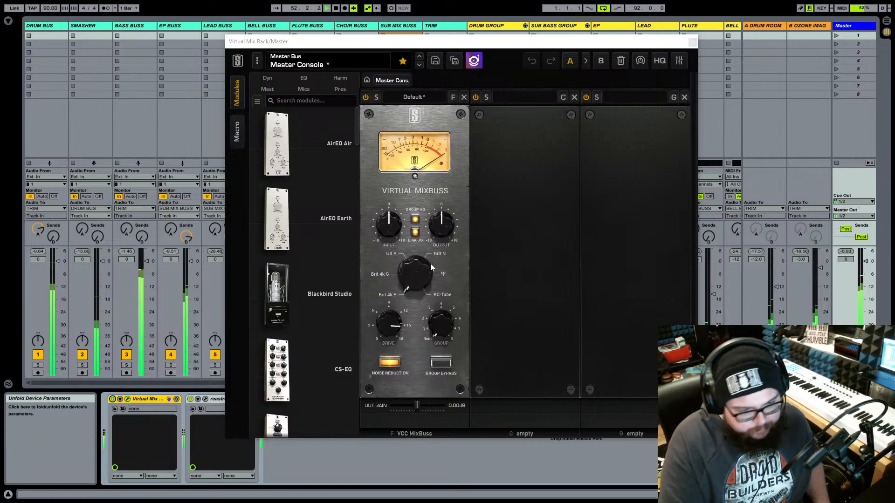
{"action": "key", "text": "space"}
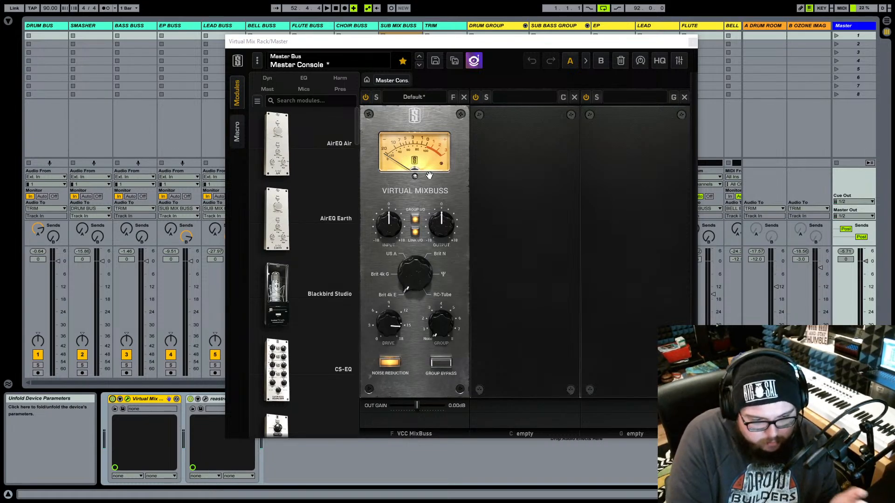
{"action": "left_click", "coordinate": [388, 326]}
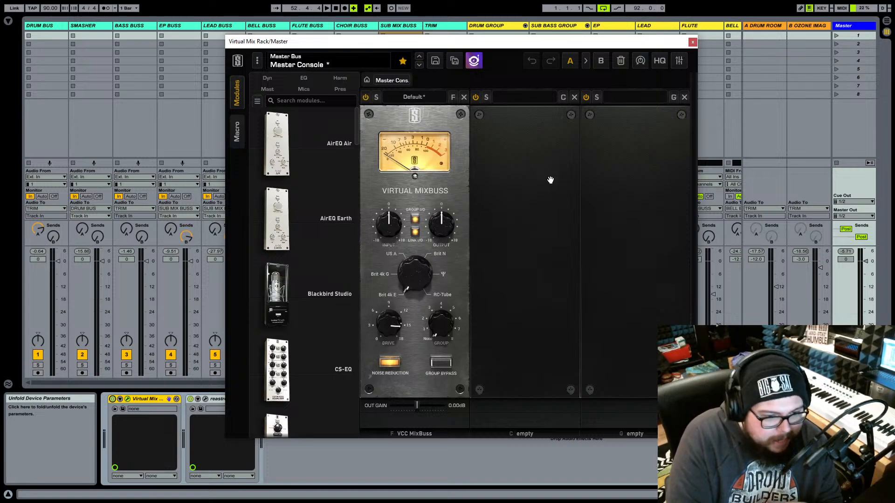
{"action": "left_click", "coordinate": [693, 42]}
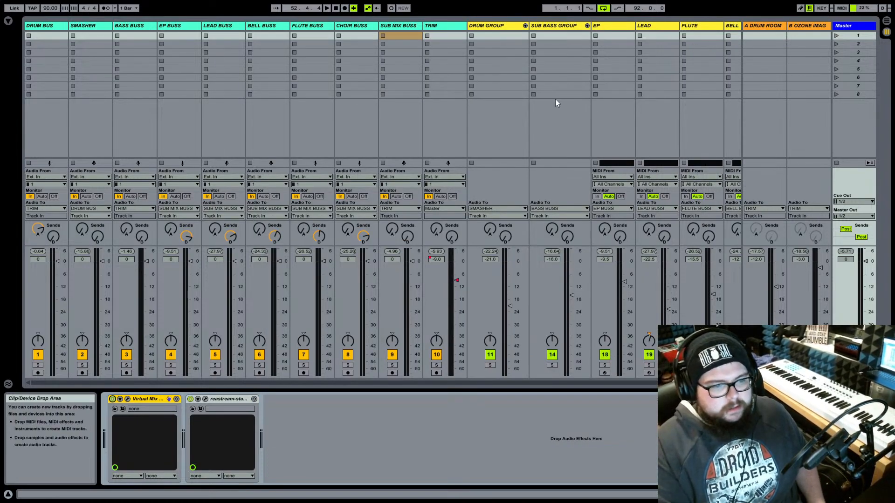
- Switch to the Arrangement View, select the song's full loop range, and start playback from bar 1
{"action": "key", "text": "Tab"}
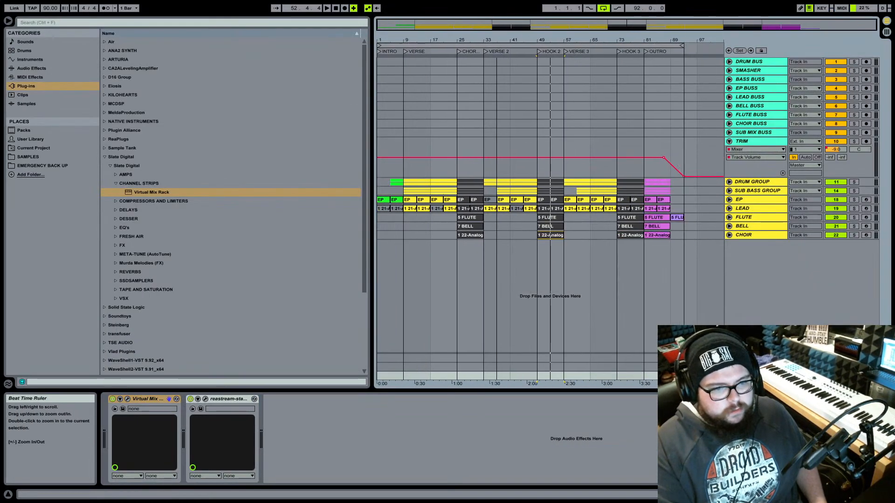
{"action": "left_click", "coordinate": [507, 45]}
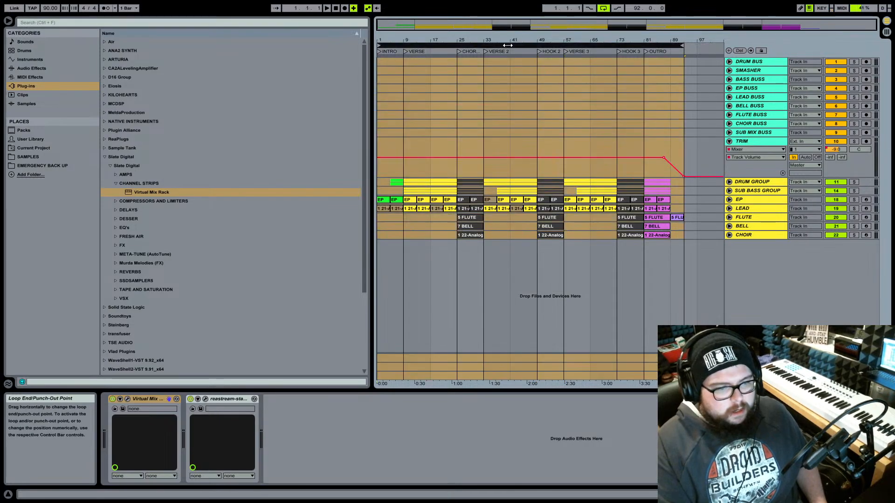
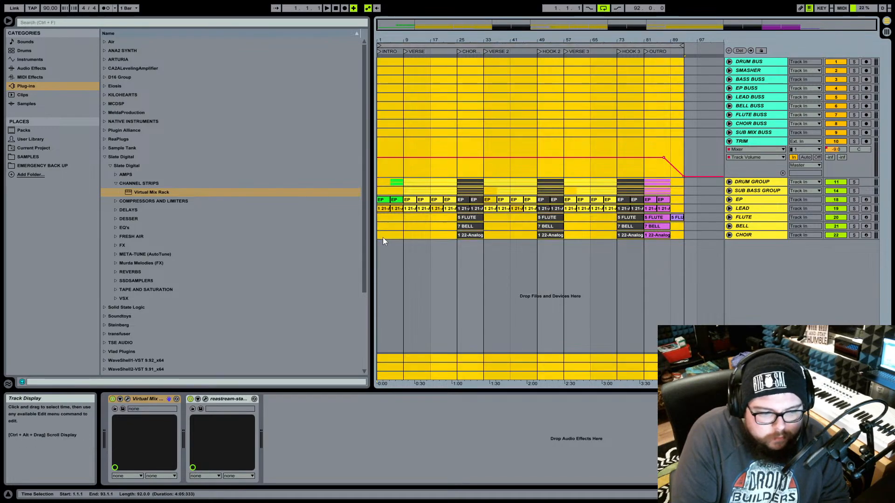
{"action": "left_click", "coordinate": [382, 238]}
{"action": "left_click", "coordinate": [382, 238]}
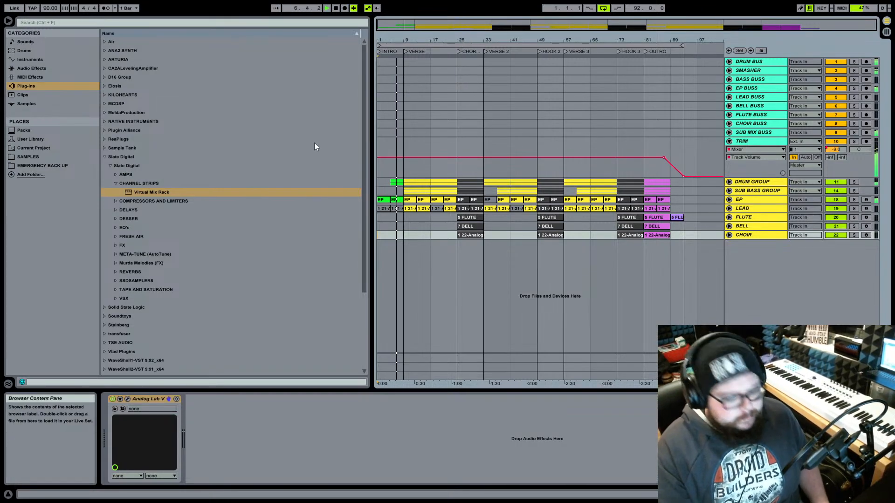
- Hide the browser and device view and unfold all tracks to show their clips across the arrangement
{"action": "left_click", "coordinate": [9, 20]}
{"action": "left_click_drag", "start_coordinate": [64, 40], "coordinate": [64, 67]}
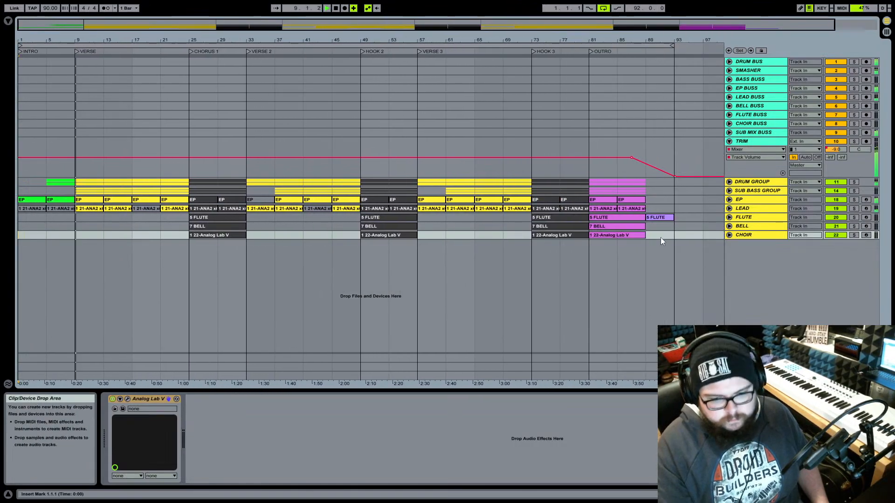
{"action": "left_click", "coordinate": [752, 183]}
{"action": "left_click", "coordinate": [758, 235]}
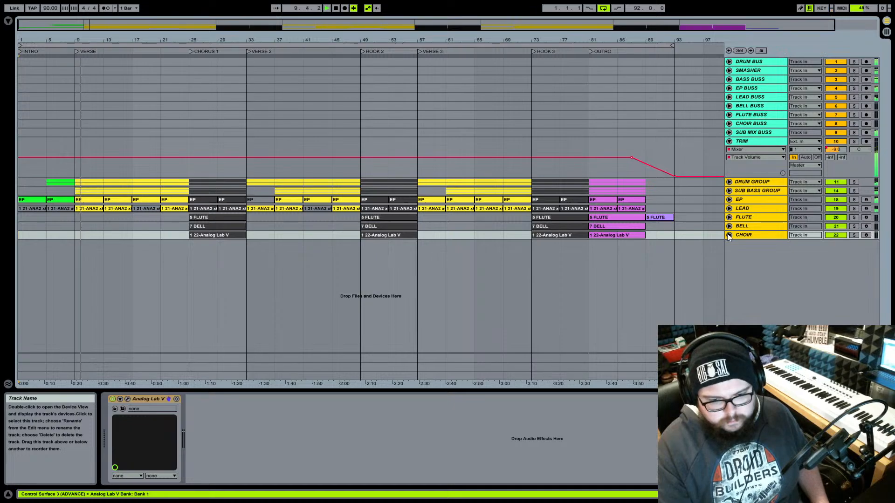
{"action": "left_click", "coordinate": [728, 234], "text": "alt"}
{"action": "scroll", "coordinate": [672, 240], "scroll_direction": "up", "scroll_amount": 2}
{"action": "scroll", "coordinate": [681, 225], "scroll_direction": "down", "scroll_amount": 2}
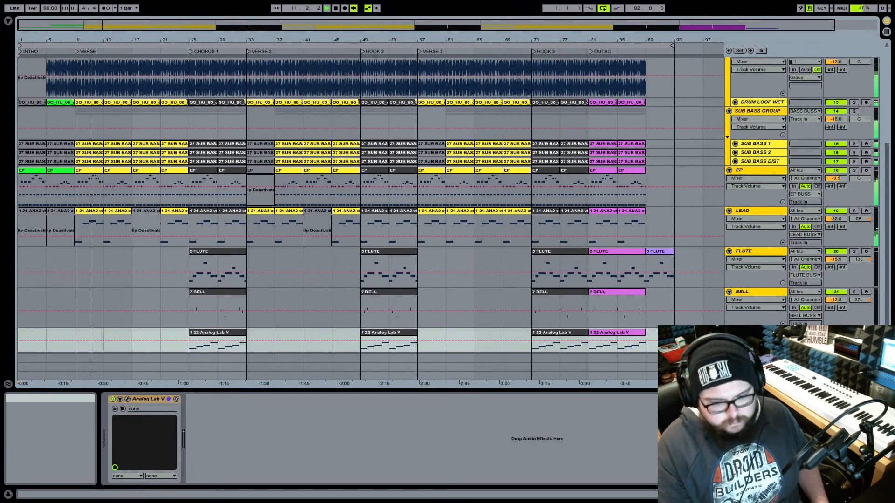
{"action": "key", "text": "ctrl+alt+l"}
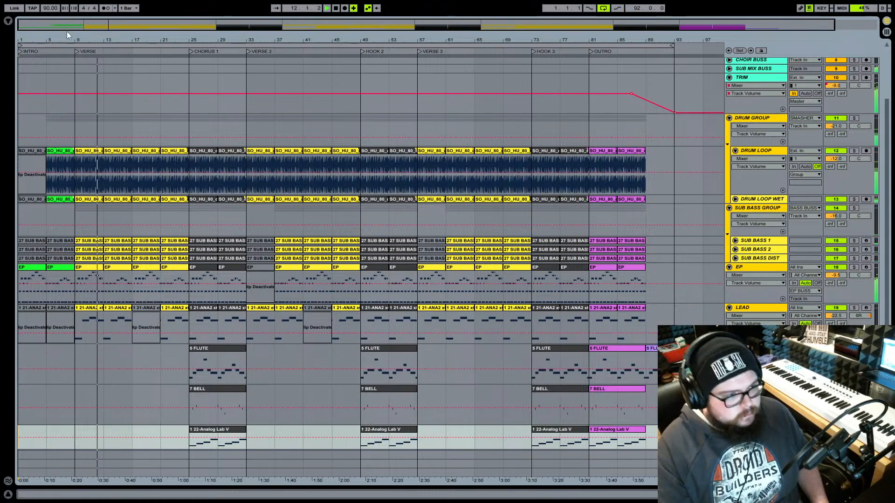
{"action": "key", "text": "plus"}
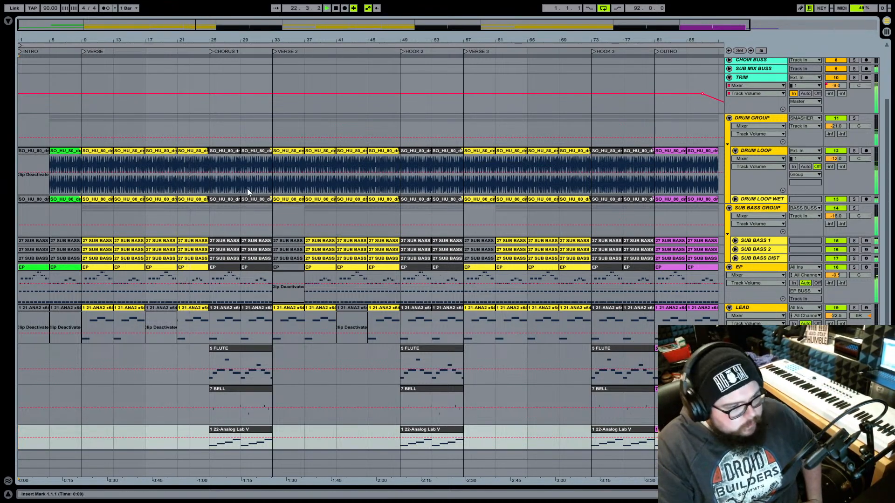
- Try trimming the start of the first DRUM LOOP clip in CHORUS 1 to bar 26, and undo the trim
{"action": "left_click", "coordinate": [225, 151]}
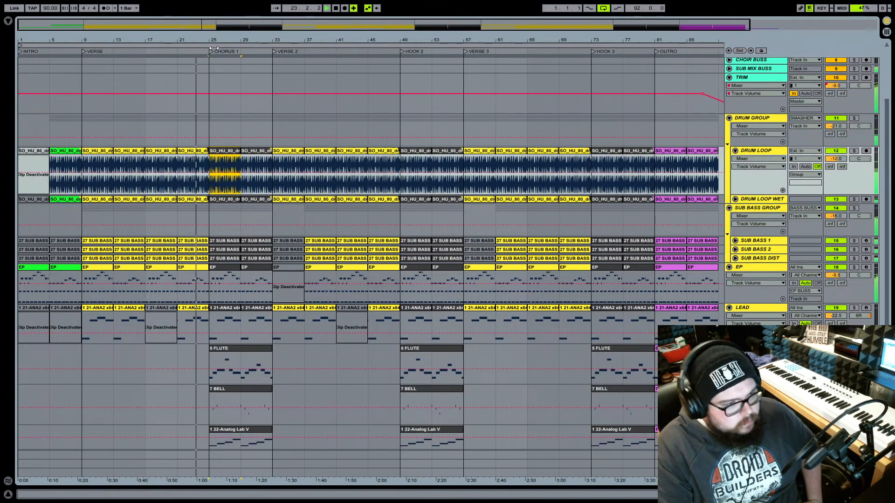
{"action": "left_click_drag", "start_coordinate": [217, 41], "coordinate": [288, 42]}
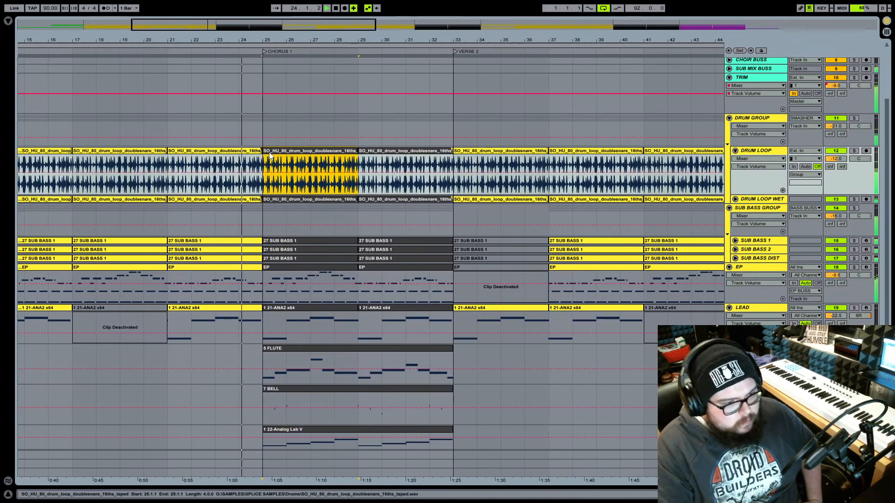
{"action": "left_click_drag", "start_coordinate": [268, 150], "coordinate": [282, 148]}
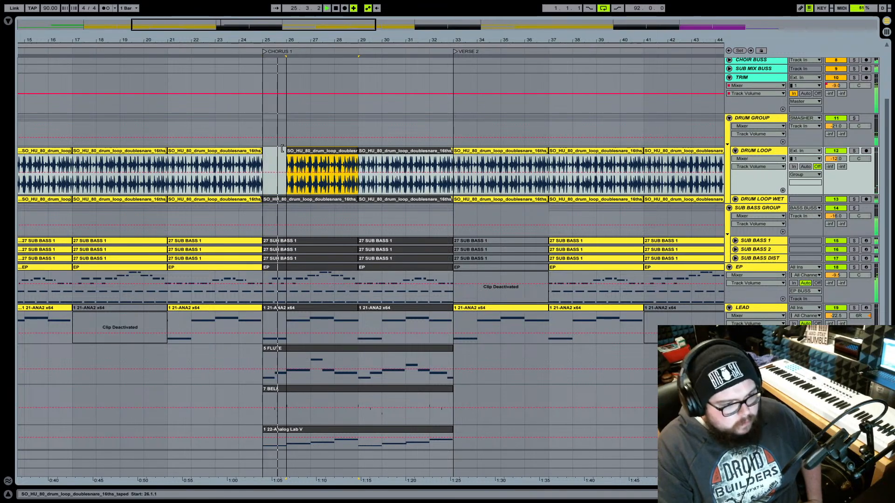
{"action": "key", "text": "ctrl+z"}
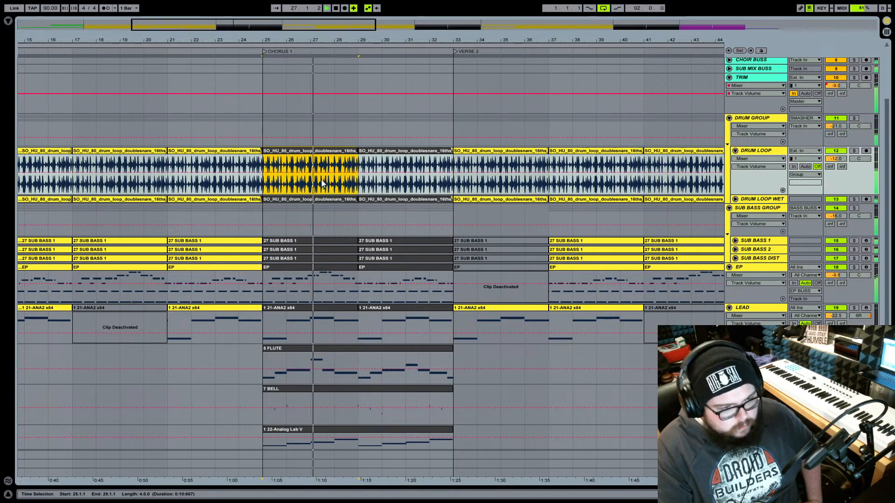
- Try trimming the start of the second drum loop clips in CHORUS 1 to bar 30, and undo the trim
{"action": "left_click", "coordinate": [378, 200]}
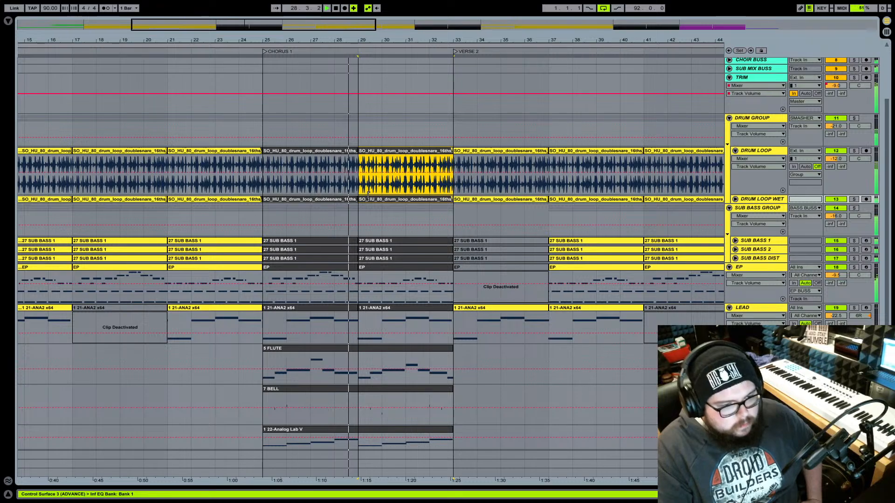
{"action": "left_click_drag", "start_coordinate": [358, 194], "coordinate": [376, 194]}
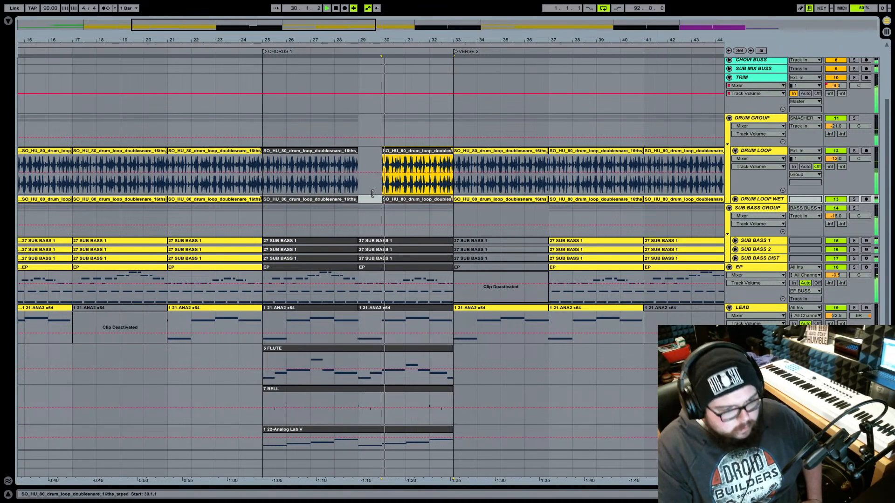
{"action": "key", "text": "ctrl+z"}
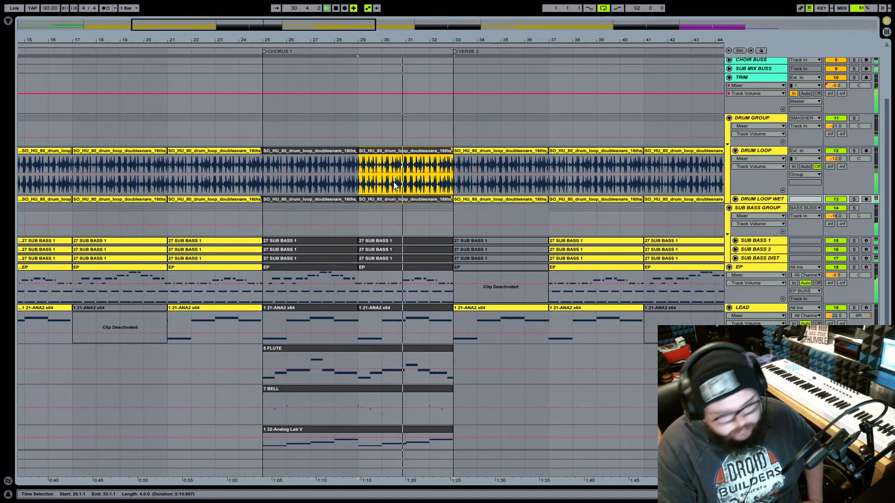
- Add the Slate Digital Murda Melodies plug-in to the DRUM GROUP after its Virtual Mix Rack
{"action": "left_click_drag", "start_coordinate": [586, 40], "coordinate": [586, 27]}
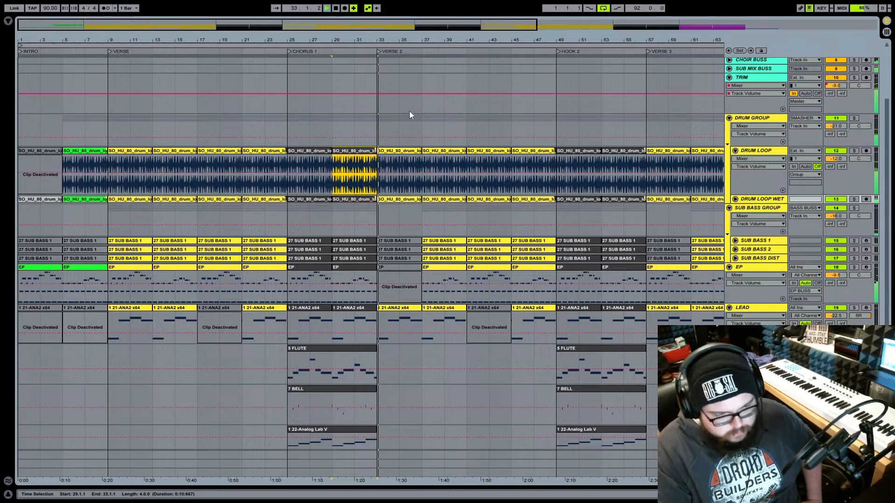
{"action": "left_click", "coordinate": [580, 122]}
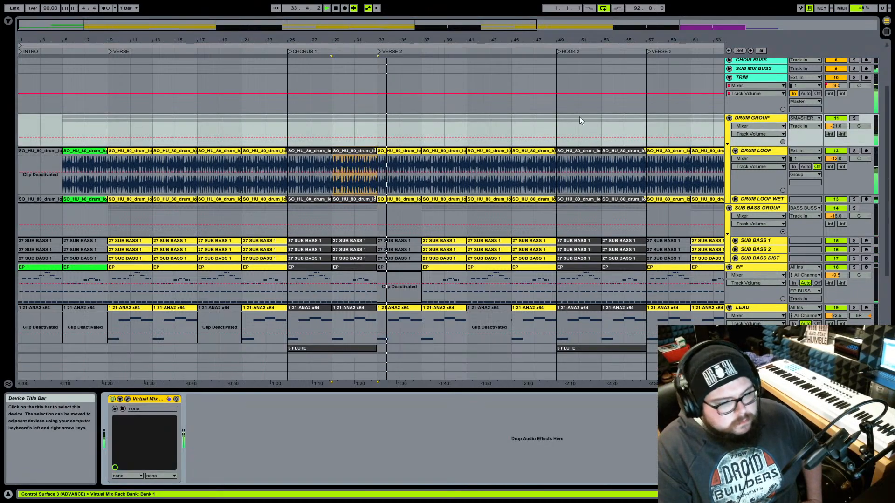
{"action": "left_click", "coordinate": [8, 21]}
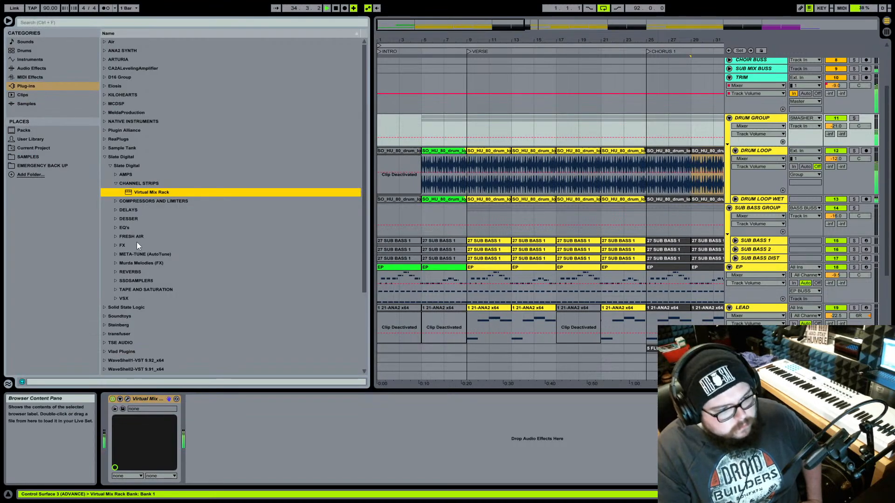
{"action": "left_click", "coordinate": [115, 264]}
{"action": "double_click", "coordinate": [147, 264]}
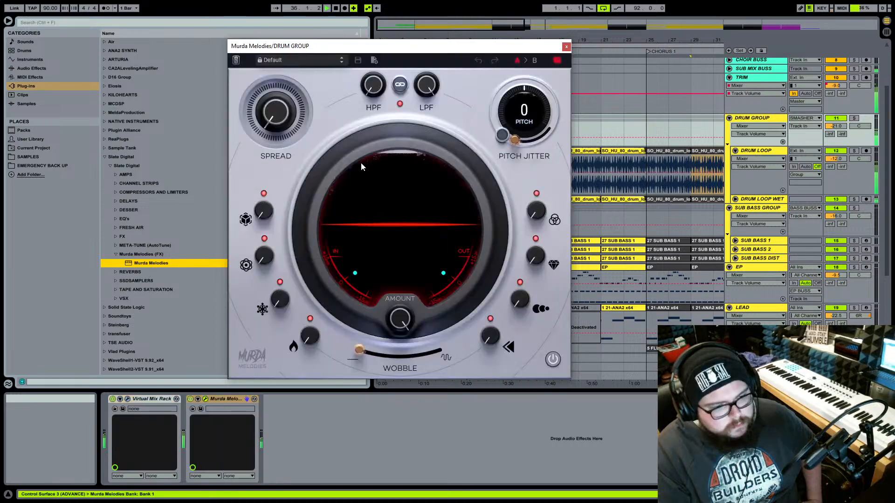
- Load the DRUMS (FLASH STEP) preset in Murda Melodies and turn its Spread down to the minimum
{"action": "left_click", "coordinate": [281, 60]}
{"action": "left_click", "coordinate": [299, 99]}
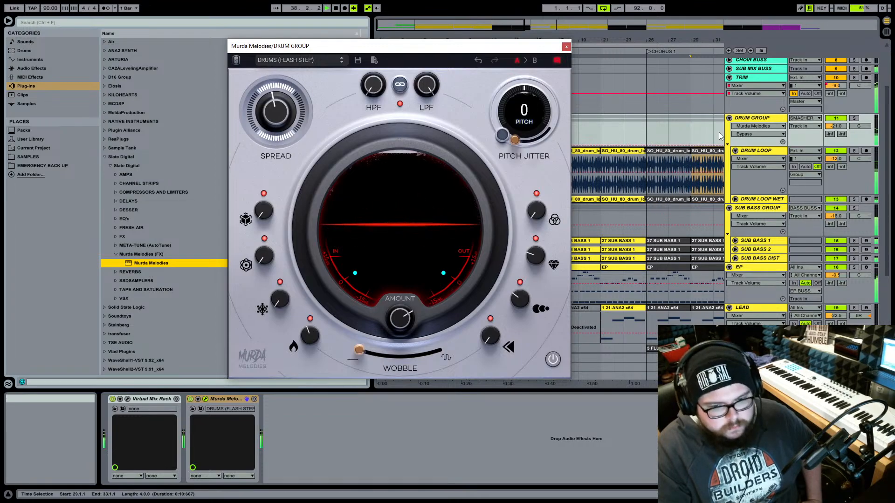
{"action": "left_click", "coordinate": [745, 119]}
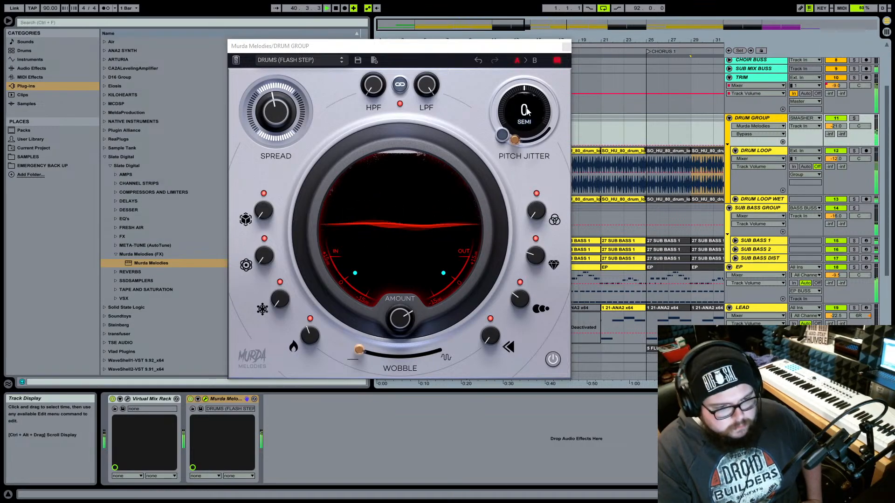
{"action": "left_click_drag", "start_coordinate": [614, 41], "coordinate": [615, 19]}
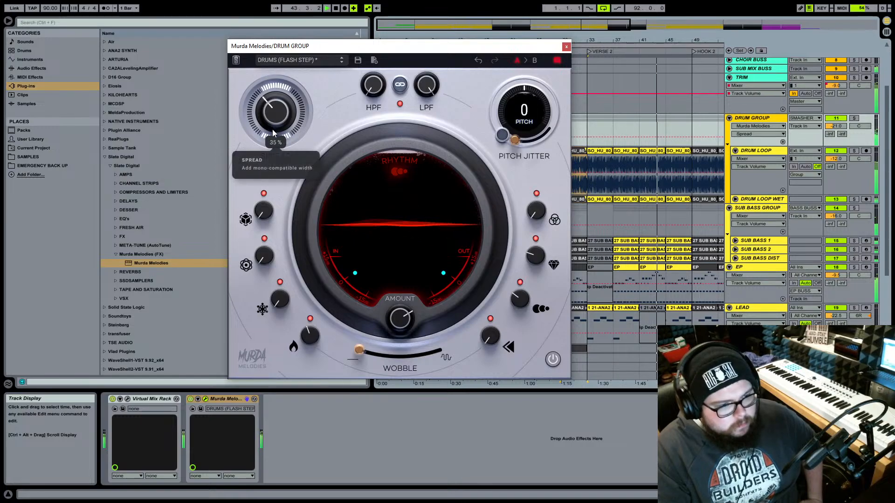
{"action": "left_click_drag", "start_coordinate": [276, 139], "coordinate": [273, 183]}
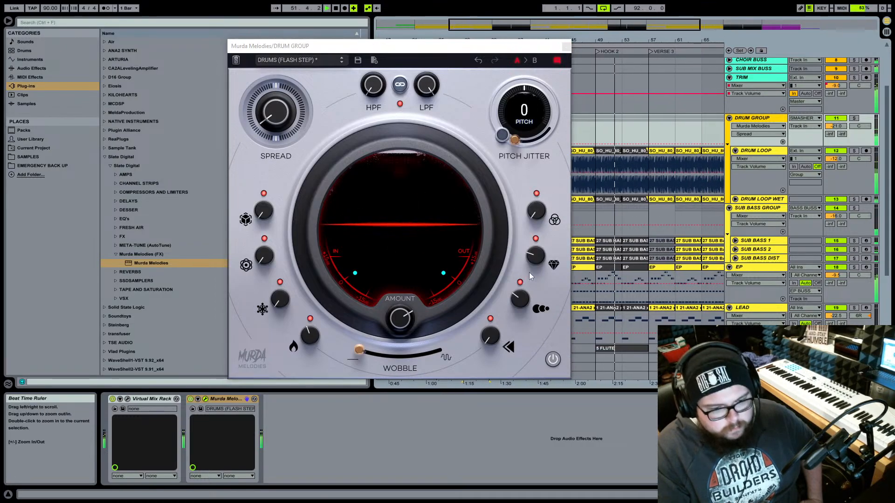
- Compare the drums with Murda Melodies bypassed and enabled during playback, and close its window and the browser
{"action": "left_click", "coordinate": [553, 366]}
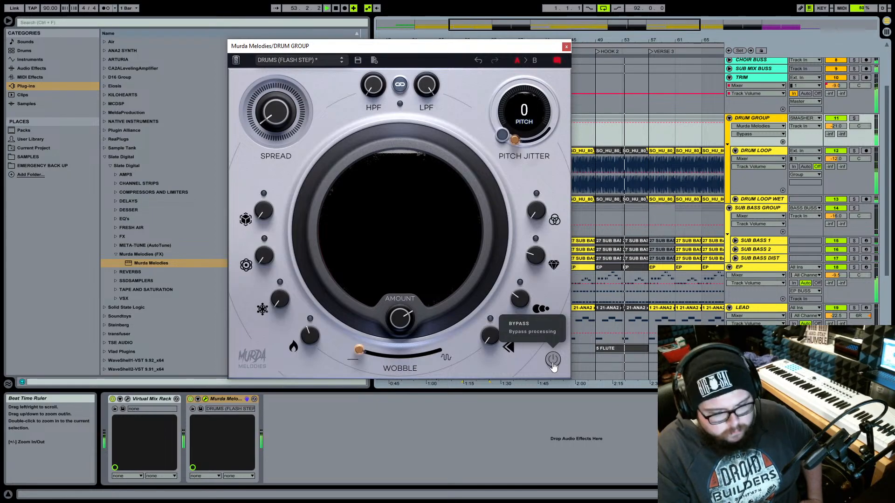
{"action": "left_click", "coordinate": [553, 366]}
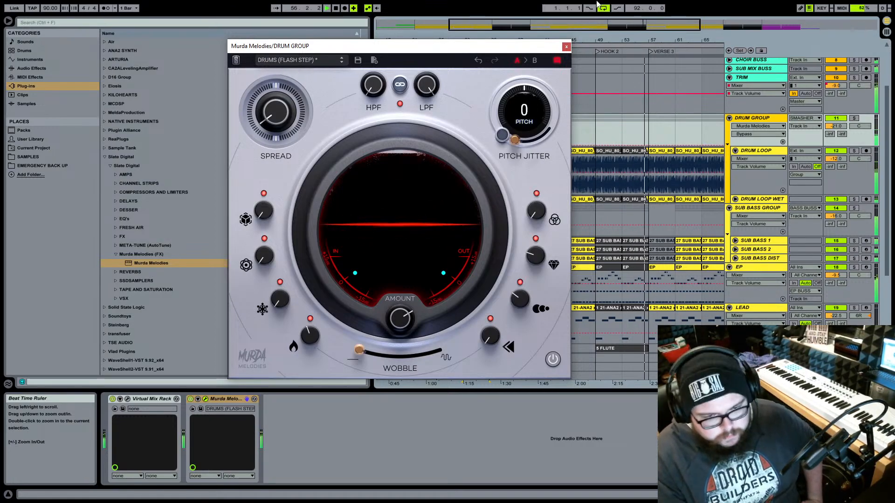
{"action": "double_click", "coordinate": [614, 40]}
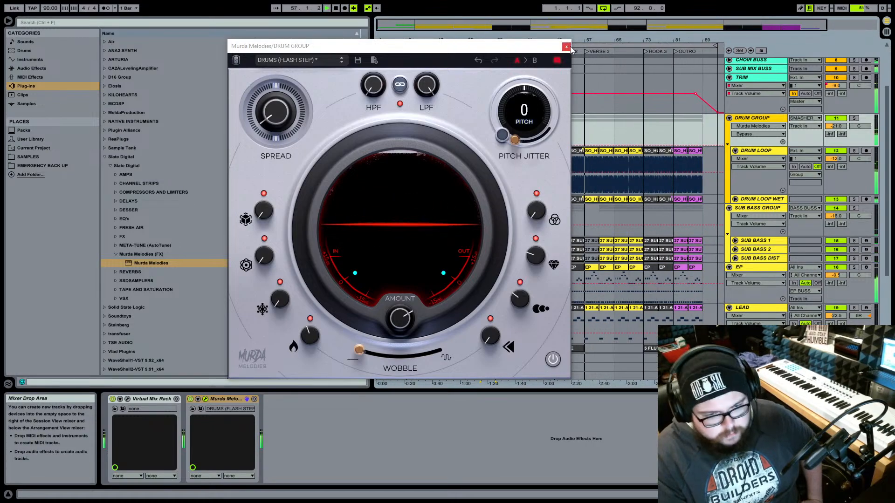
{"action": "left_click_drag", "start_coordinate": [530, 52], "coordinate": [481, 48]}
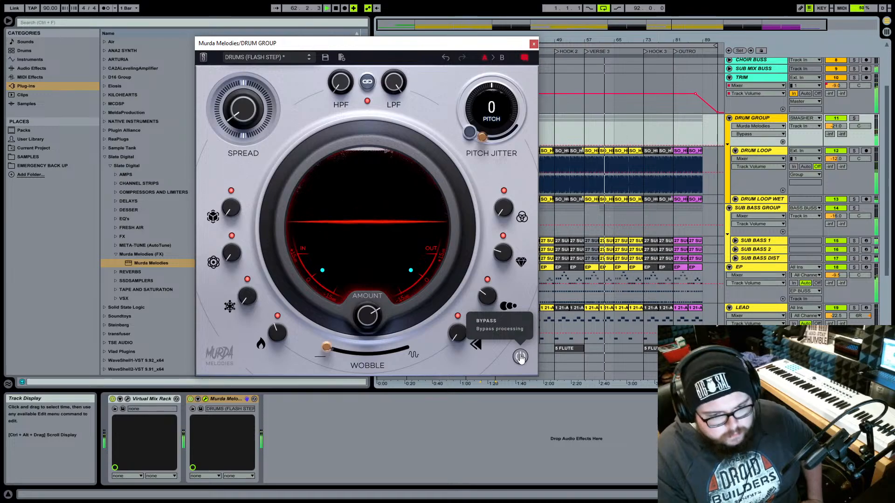
{"action": "left_click", "coordinate": [534, 45]}
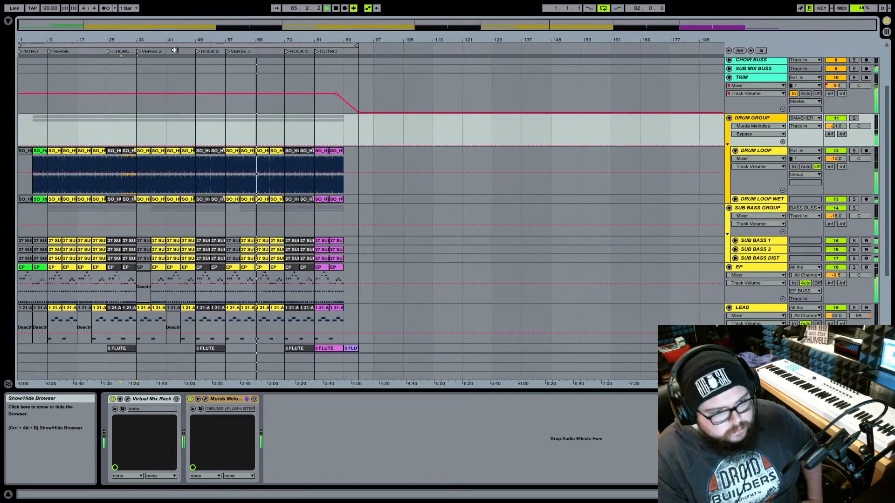
{"action": "left_click", "coordinate": [8, 20]}
- Review the full arrangement's tracks from INTRO to OUTRO while the song plays into HOOK 3
{"action": "left_click_drag", "start_coordinate": [244, 51], "coordinate": [449, 100]}
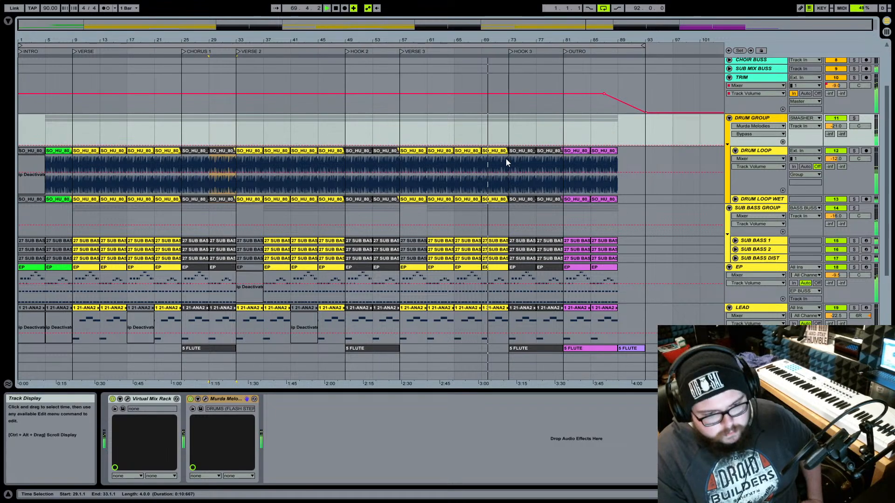
{"action": "scroll", "coordinate": [513, 201], "scroll_direction": "down", "scroll_amount": 2}
{"action": "scroll", "coordinate": [513, 200], "scroll_direction": "down", "scroll_amount": 1}
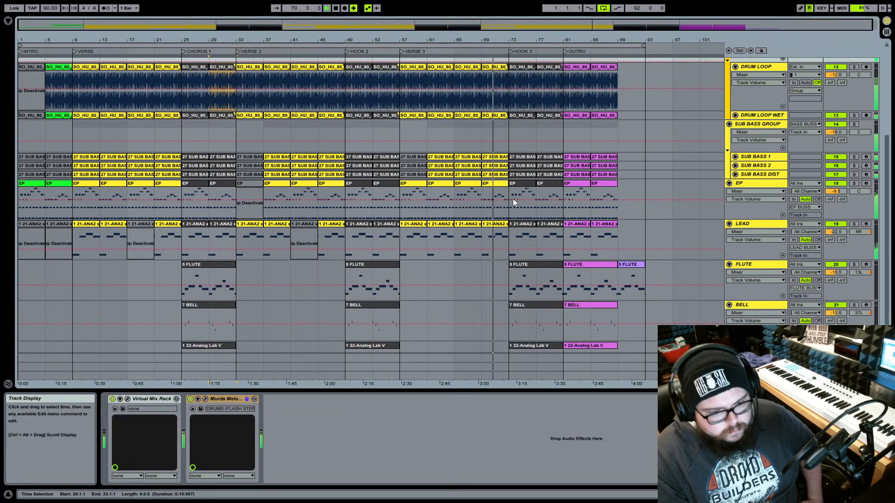
{"action": "scroll", "coordinate": [727, 189], "scroll_direction": "up", "scroll_amount": 2}
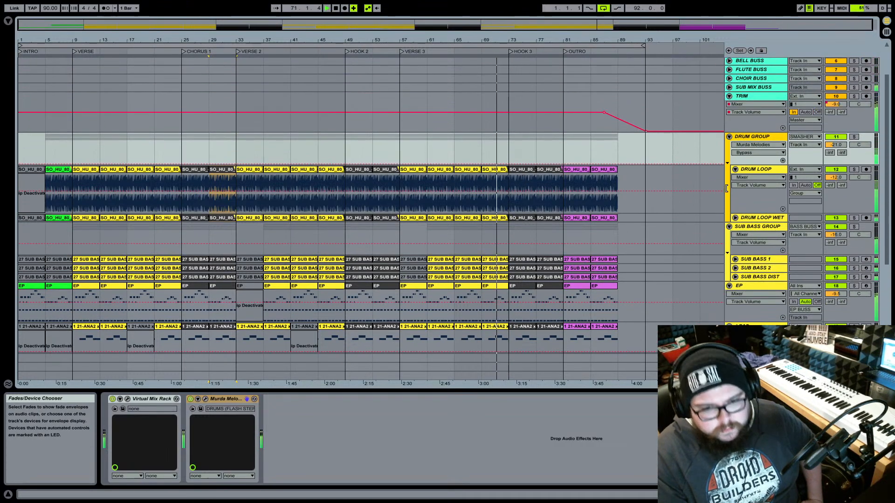
{"action": "left_click", "coordinate": [729, 136]}
{"action": "left_click", "coordinate": [729, 136]}
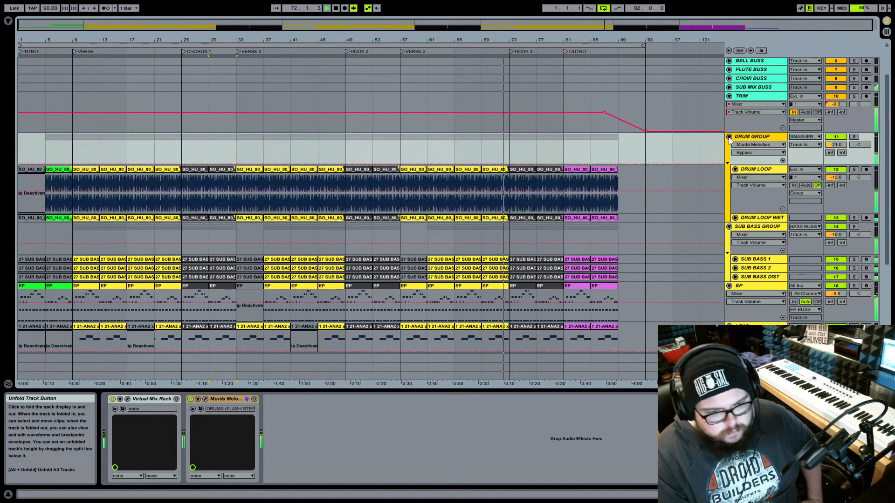
{"action": "scroll", "coordinate": [676, 135], "scroll_direction": "down", "scroll_amount": 4}
{"action": "scroll", "coordinate": [634, 130], "scroll_direction": "up", "scroll_amount": 3}
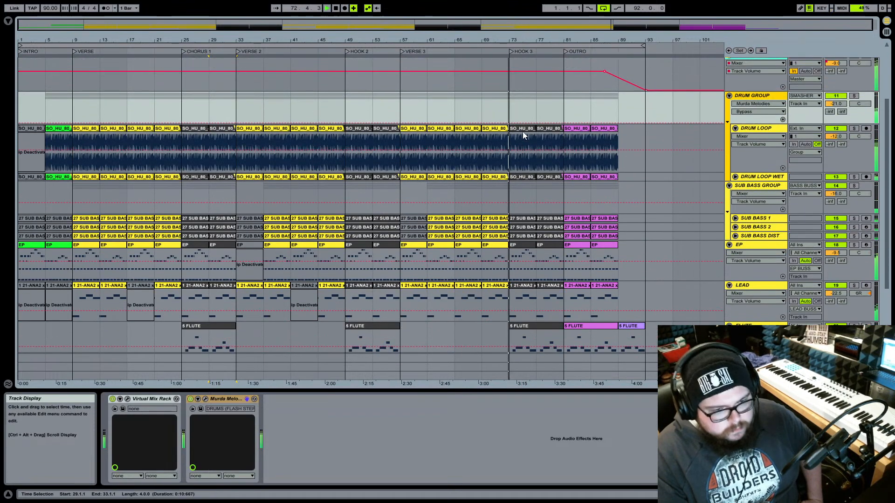
{"action": "scroll", "coordinate": [522, 132], "scroll_direction": "down", "scroll_amount": 3}
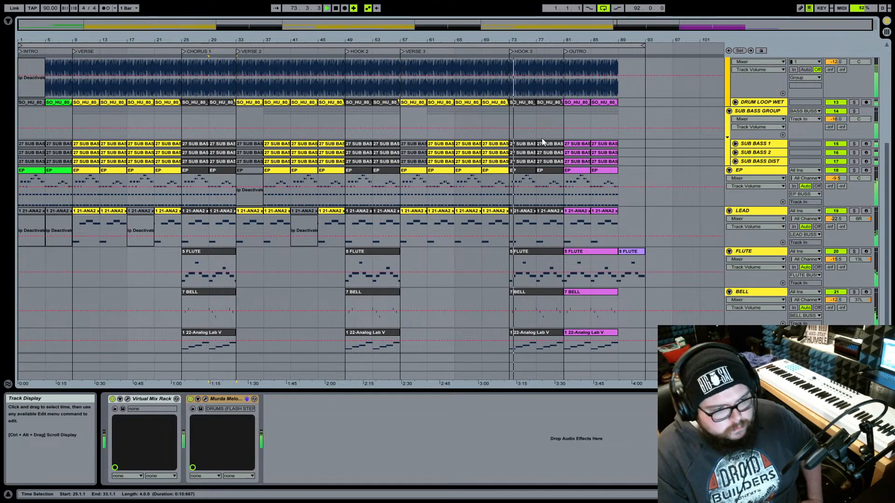
{"action": "scroll", "coordinate": [483, 168], "scroll_direction": "up", "scroll_amount": 1}
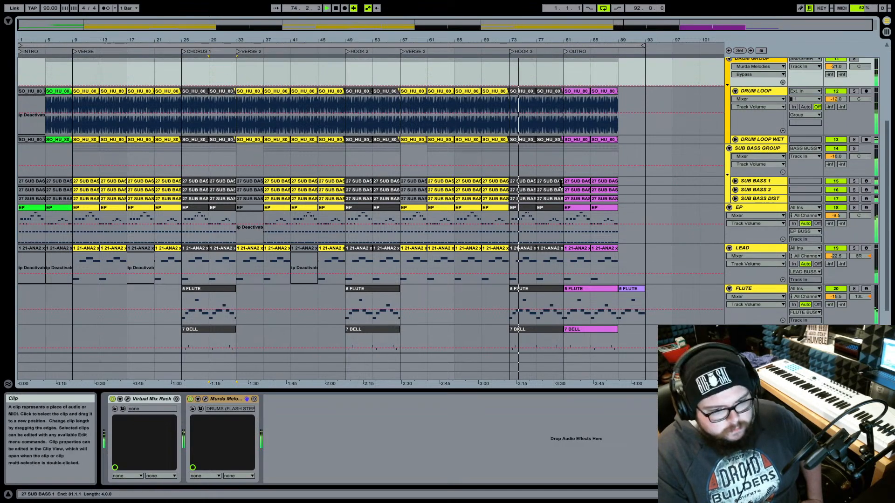
{"action": "scroll", "coordinate": [513, 149], "scroll_direction": "down", "scroll_amount": 2}
{"action": "scroll", "coordinate": [575, 108], "scroll_direction": "up", "scroll_amount": 3}
{"action": "scroll", "coordinate": [578, 103], "scroll_direction": "down", "scroll_amount": 1}
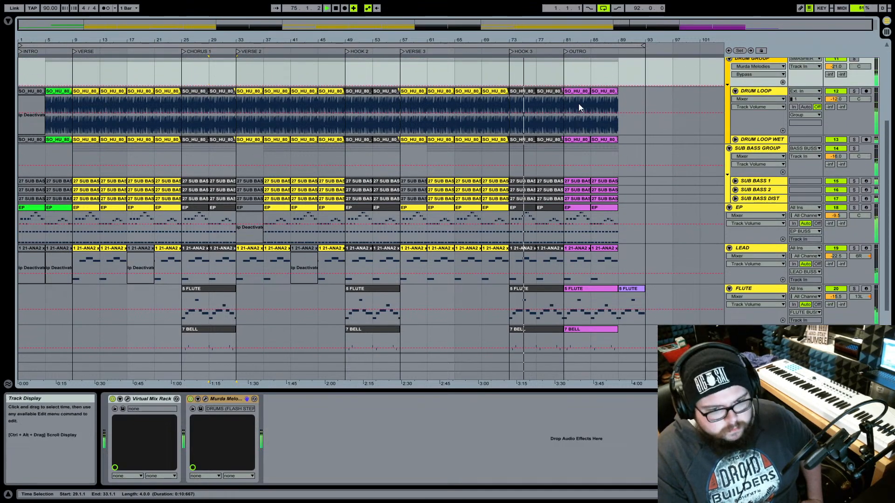
- Try the OUTRO with its first DRUM LOOP and DRUM LOOP WET clips deactivated, and reactivate them
{"action": "scroll", "coordinate": [583, 128], "scroll_direction": "up", "scroll_amount": 2}
{"action": "left_click", "coordinate": [583, 135]}
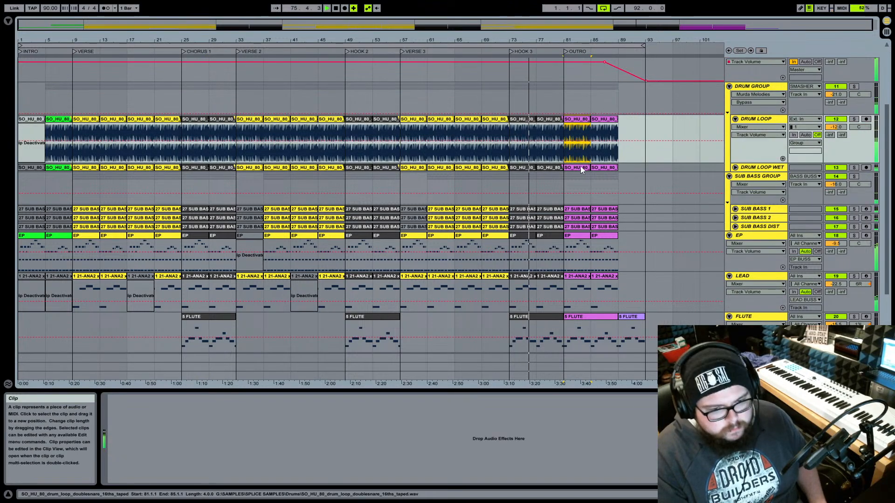
{"action": "left_click", "coordinate": [580, 168]}
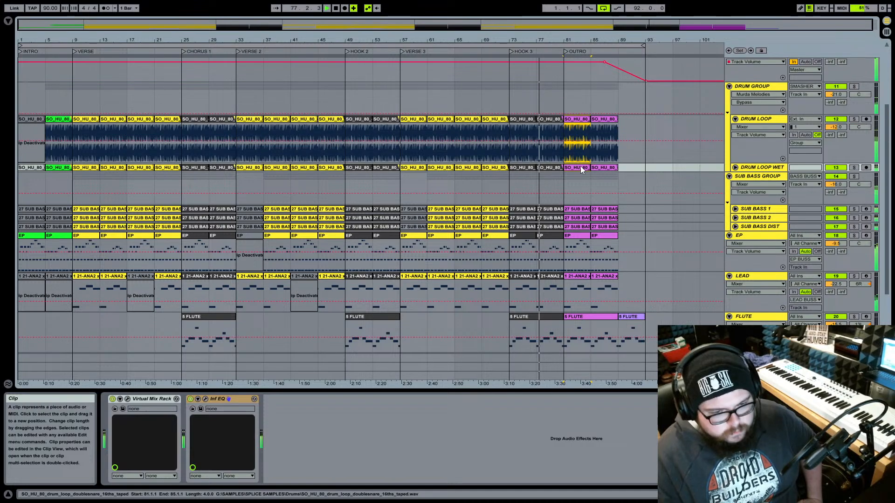
{"action": "key", "text": "0"}
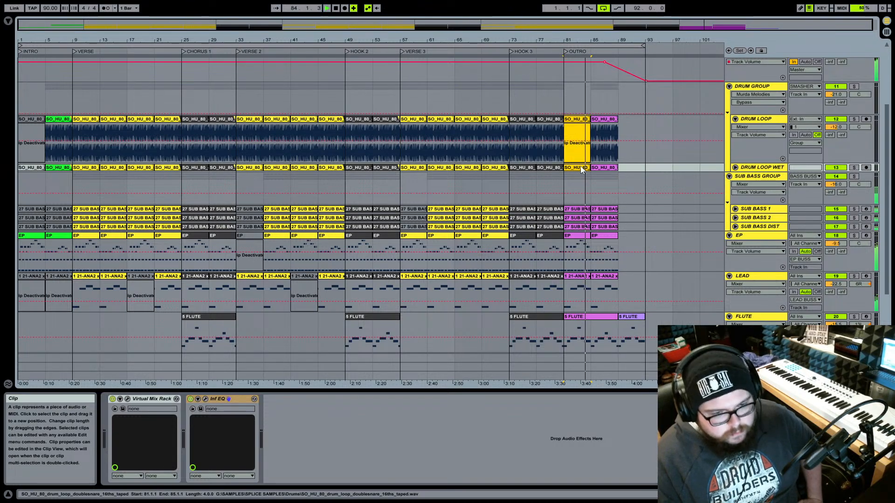
{"action": "key", "text": "0"}
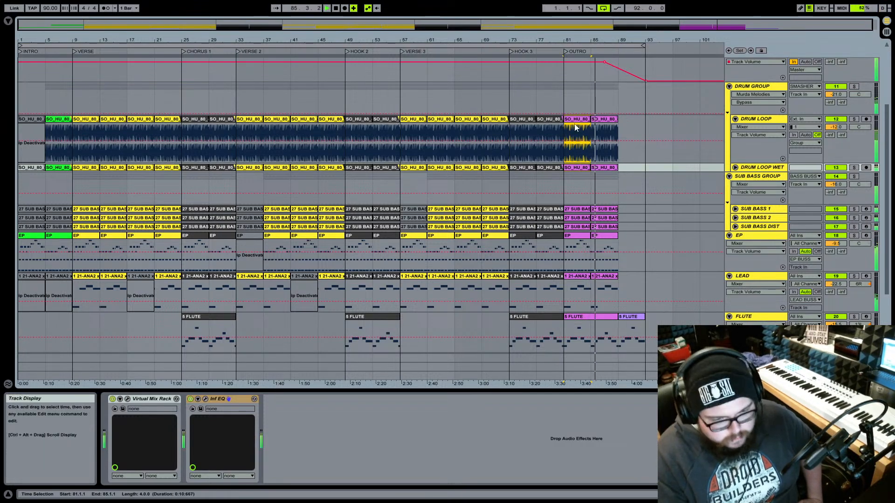
- Check the tracks while the OUTRO plays through its volume fade, and stop playback at the song's end
{"action": "scroll", "coordinate": [658, 145], "scroll_direction": "down", "scroll_amount": 3}
{"action": "scroll", "coordinate": [659, 139], "scroll_direction": "up", "scroll_amount": 6}
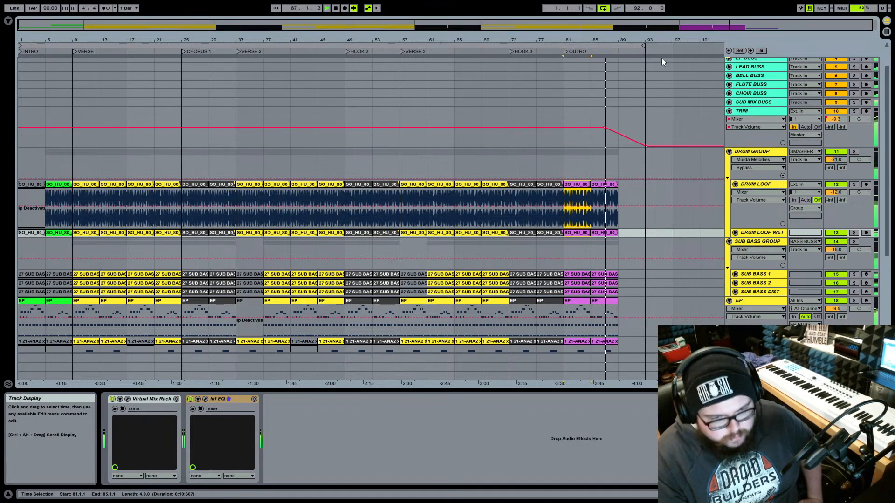
{"action": "scroll", "coordinate": [652, 125], "scroll_direction": "down", "scroll_amount": 5}
{"action": "scroll", "coordinate": [652, 126], "scroll_direction": "down", "scroll_amount": 1}
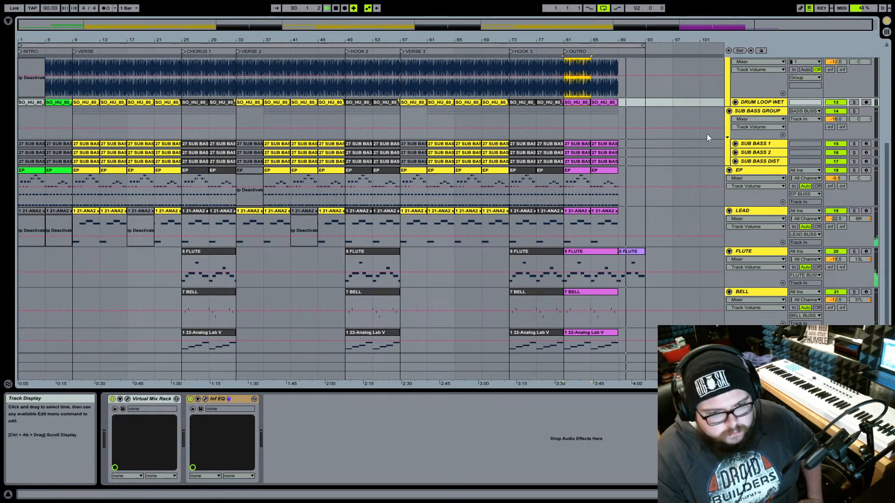
{"action": "scroll", "coordinate": [651, 100], "scroll_direction": "up", "scroll_amount": 5}
{"action": "scroll", "coordinate": [652, 103], "scroll_direction": "down", "scroll_amount": 3}
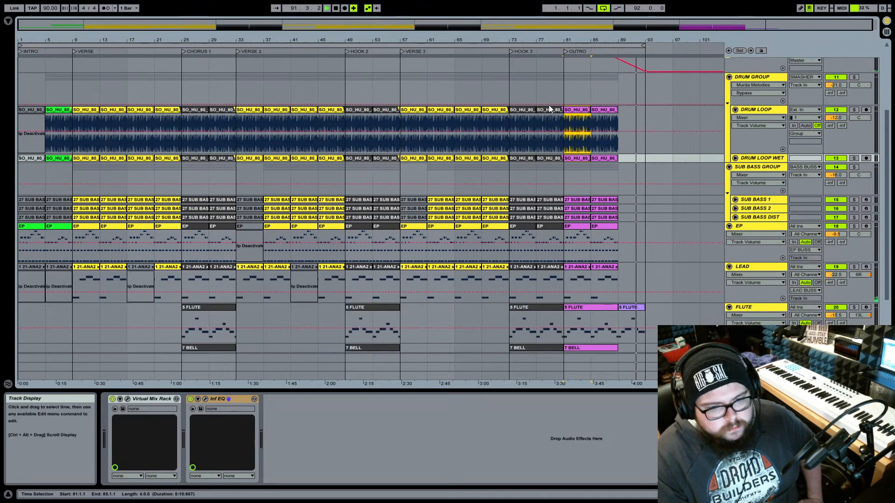
{"action": "left_click", "coordinate": [335, 9]}
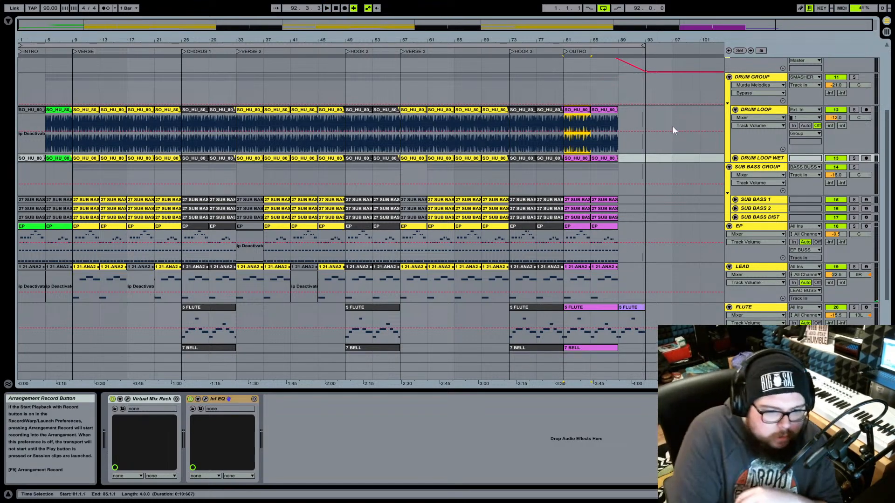
- Reopen the Murda Melodies window on the DRUM GROUP to inspect its settings
{"action": "scroll", "coordinate": [703, 105], "scroll_direction": "up", "scroll_amount": 2}
{"action": "scroll", "coordinate": [703, 106], "scroll_direction": "up", "scroll_amount": 1}
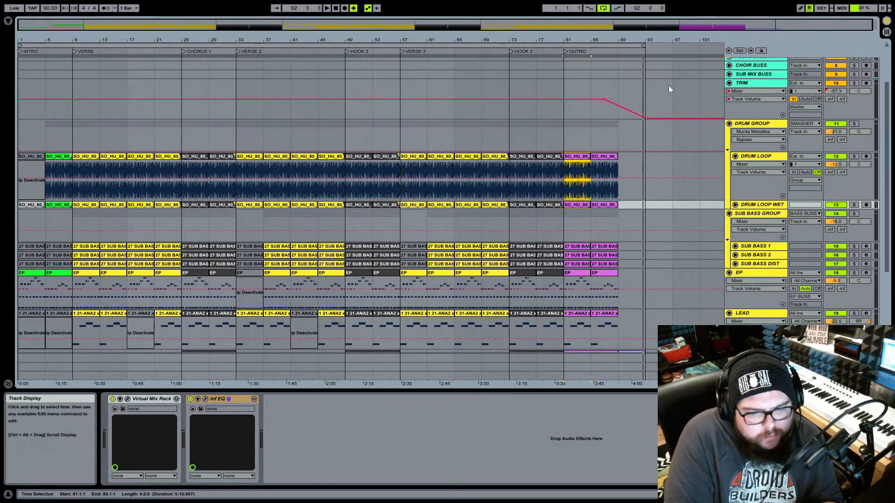
{"action": "left_click", "coordinate": [753, 122]}
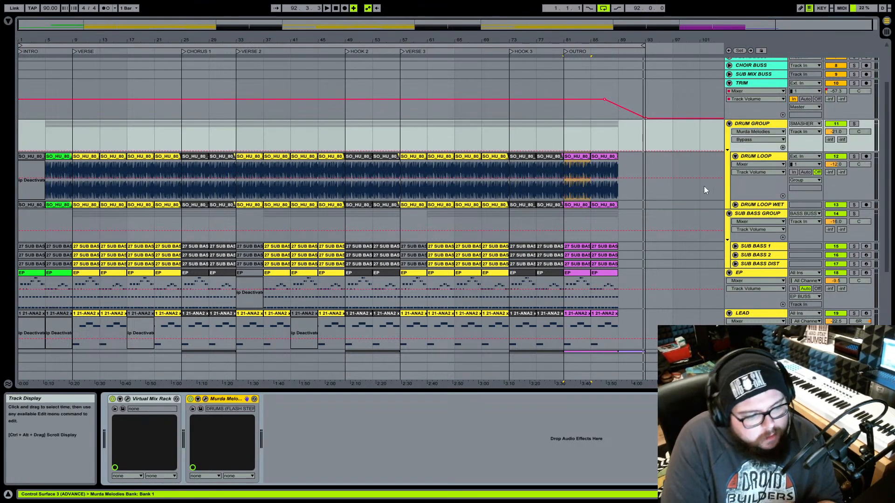
{"action": "left_click", "coordinate": [205, 399]}
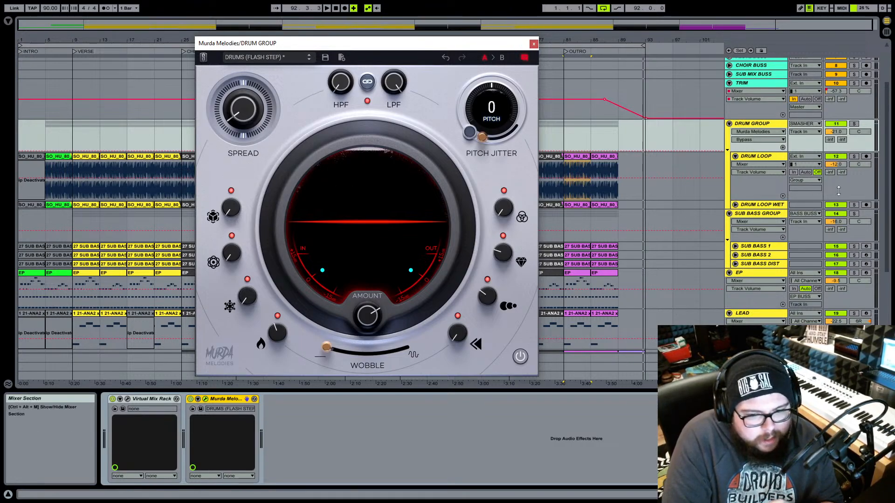
- Inspect the Clarity, Rhythm and Amount settings of Murda Melodies on the DRUM GROUP
{"action": "left_click_drag", "start_coordinate": [431, 47], "coordinate": [478, 263]}
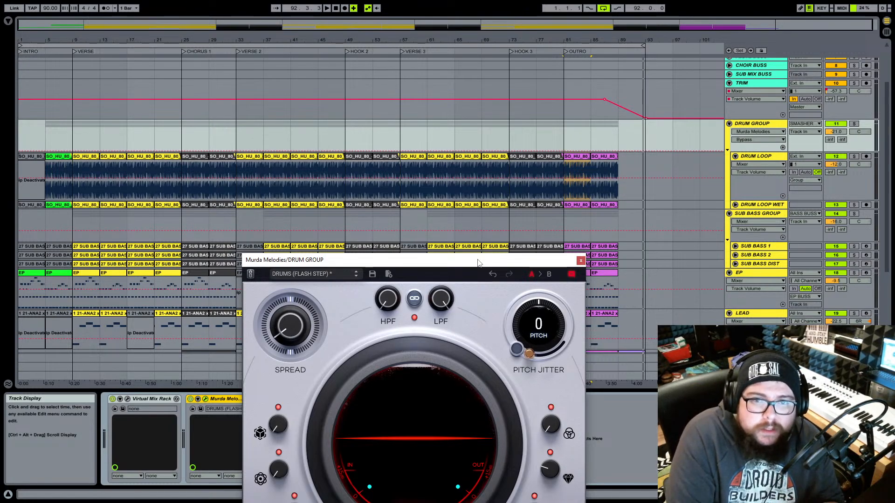
{"action": "left_click_drag", "start_coordinate": [452, 260], "coordinate": [465, 81]}
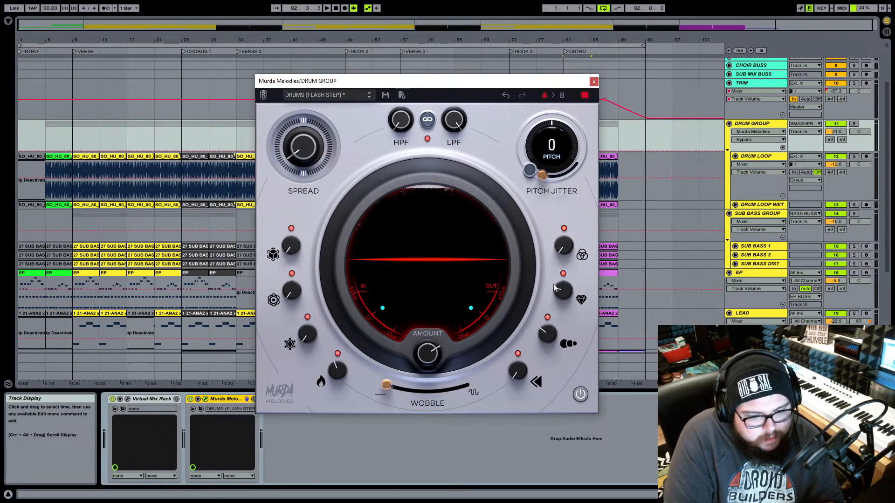
{"action": "mouse_move", "coordinate": [560, 291]}
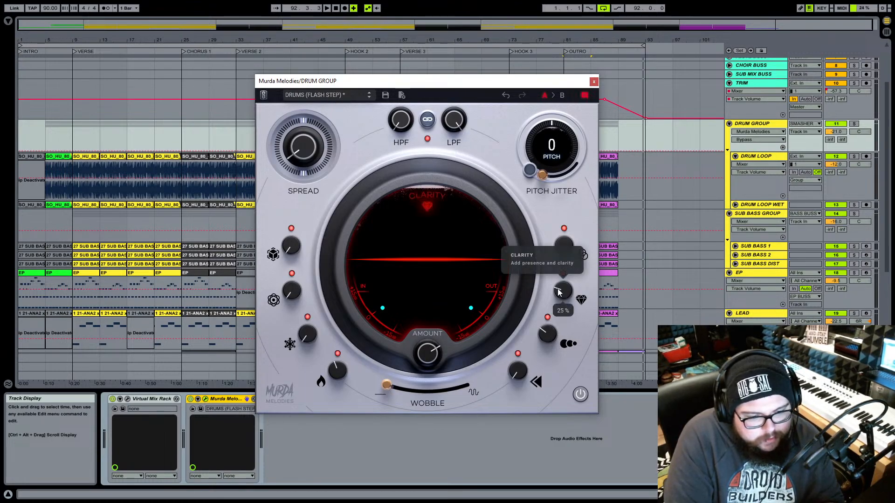
{"action": "left_click", "coordinate": [560, 291]}
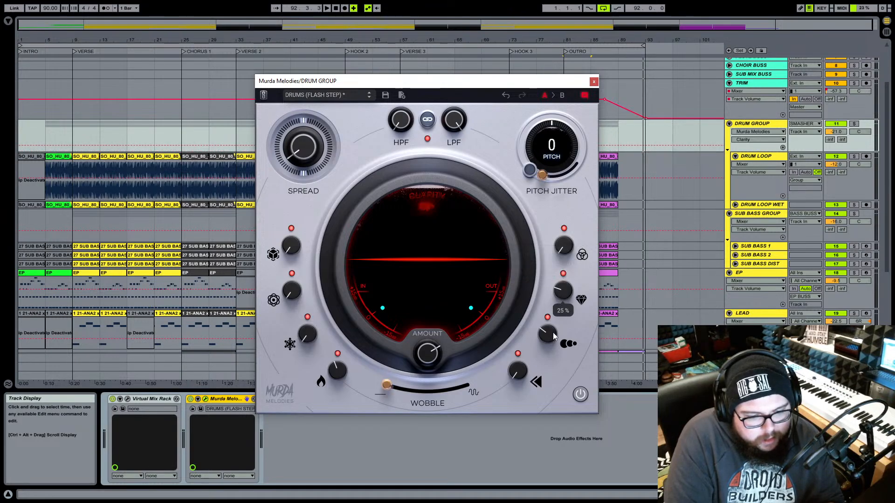
{"action": "mouse_move", "coordinate": [550, 336]}
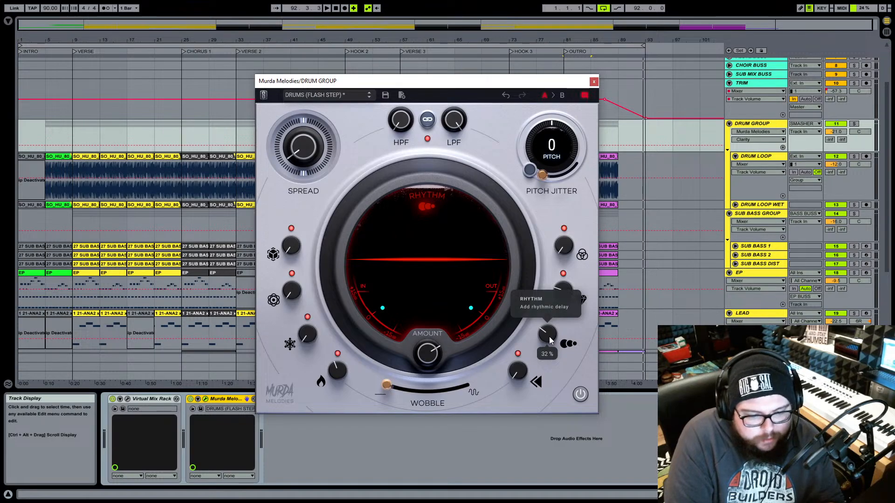
{"action": "left_click", "coordinate": [549, 336]}
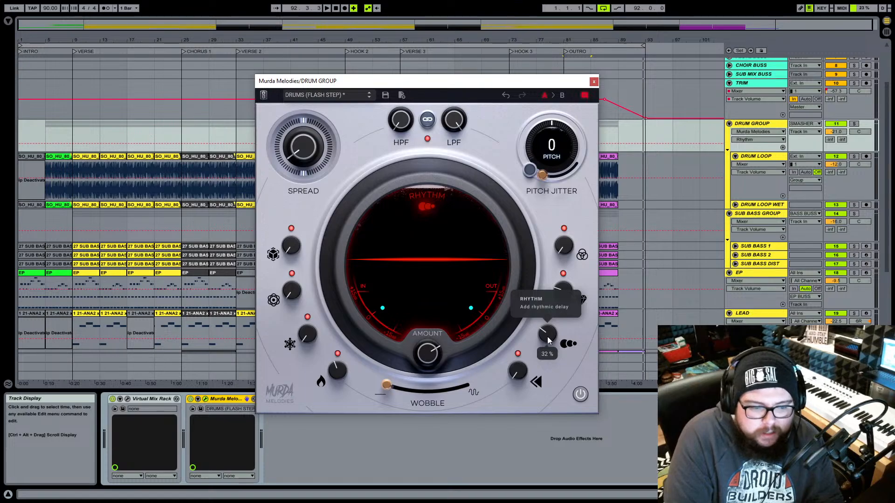
{"action": "mouse_move", "coordinate": [437, 355]}
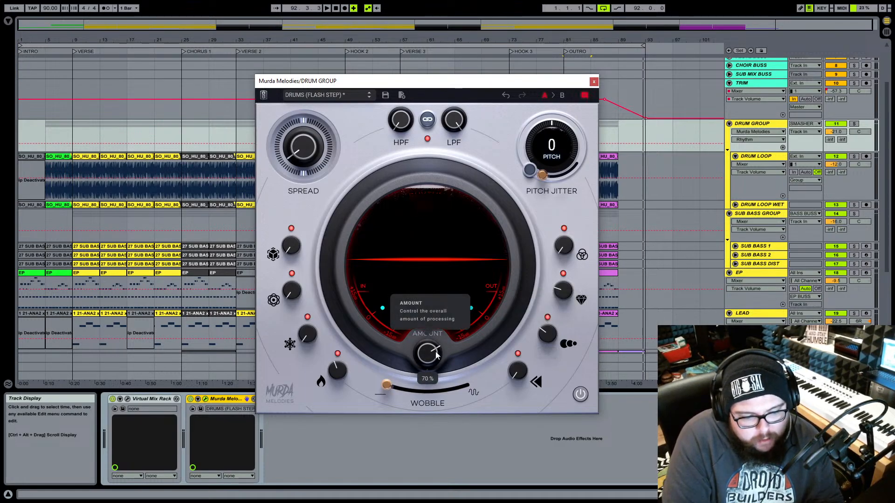
{"action": "left_click", "coordinate": [437, 355]}
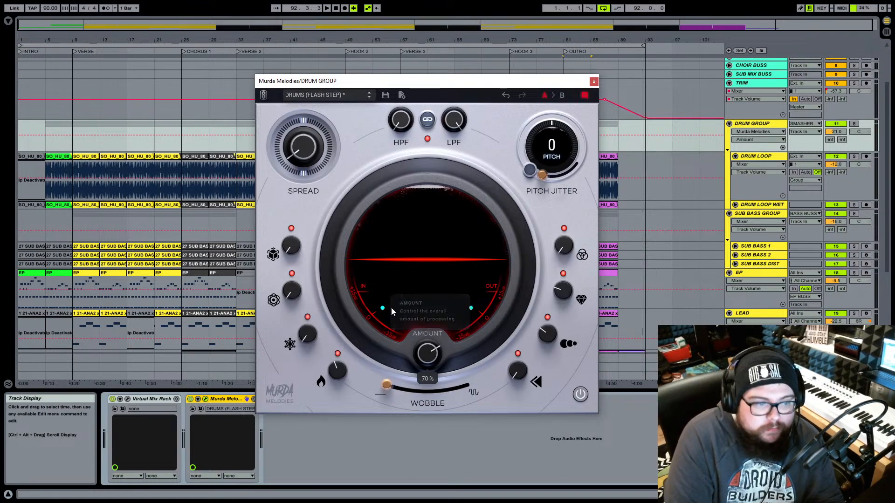
- Inspect the Spread and Heat settings, recheck Clarity and Rhythm, and close the Murda Melodies window
{"action": "mouse_move", "coordinate": [306, 160]}
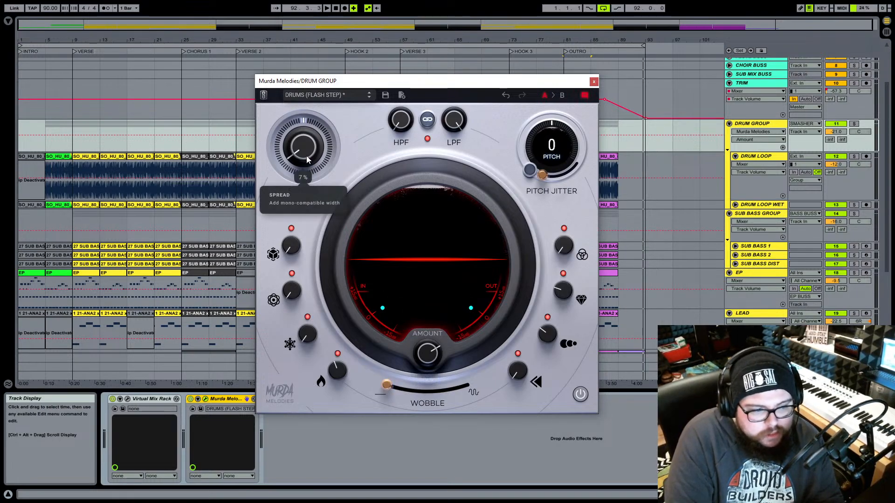
{"action": "left_click", "coordinate": [307, 157]}
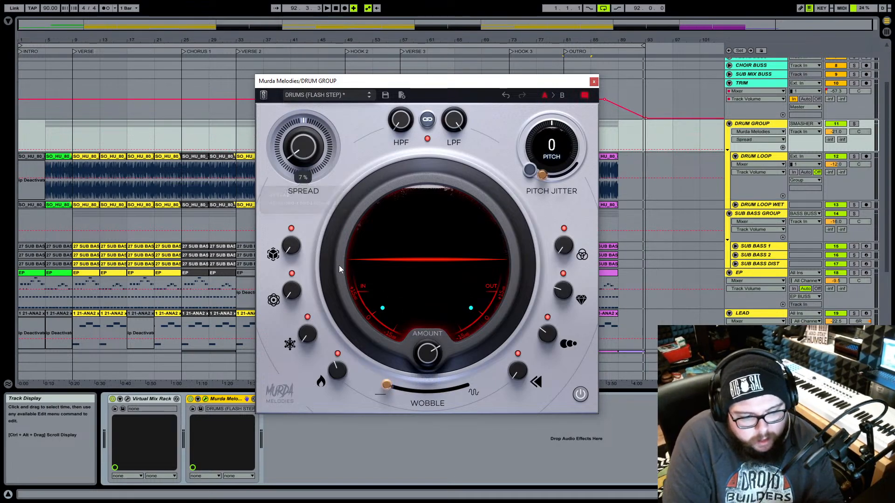
{"action": "left_click", "coordinate": [340, 372]}
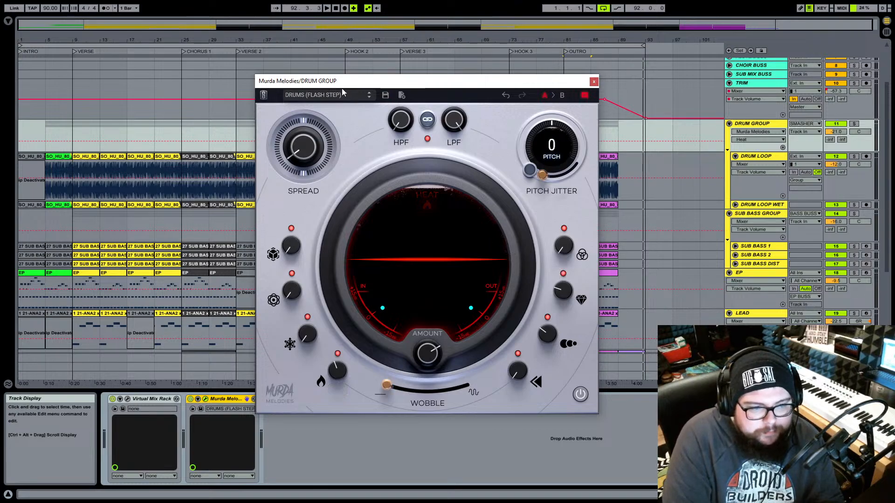
{"action": "left_click_drag", "start_coordinate": [365, 82], "coordinate": [380, 71]}
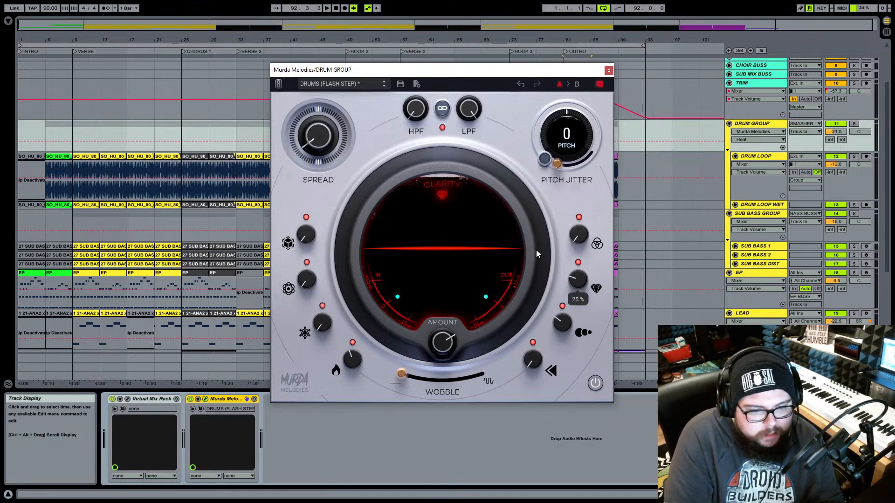
{"action": "left_click", "coordinate": [580, 281]}
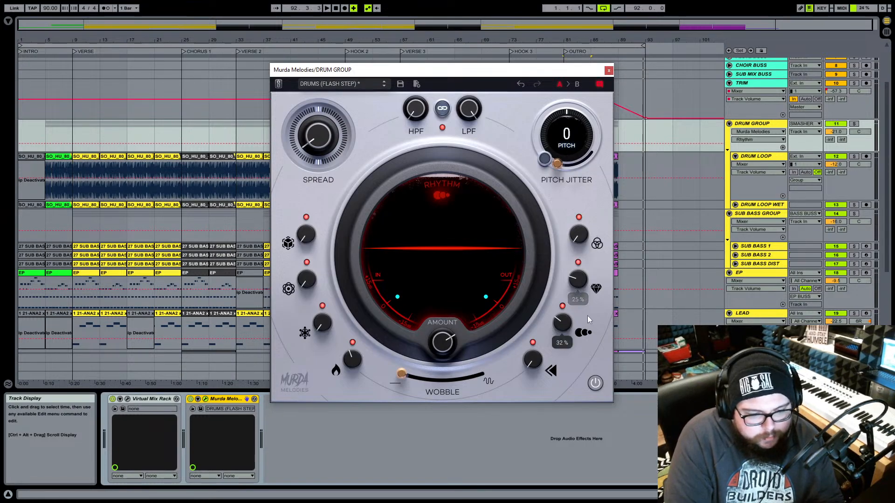
{"action": "left_click", "coordinate": [536, 359]}
{"action": "left_click", "coordinate": [352, 359]}
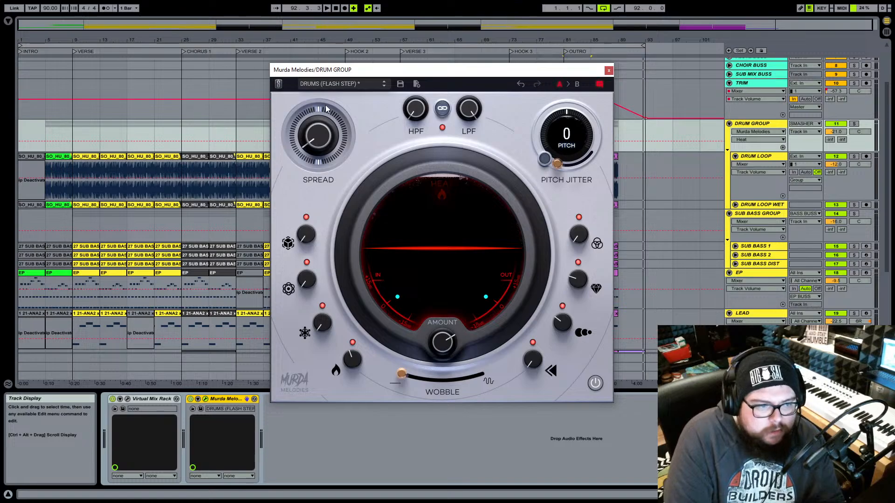
{"action": "left_click", "coordinate": [608, 71]}
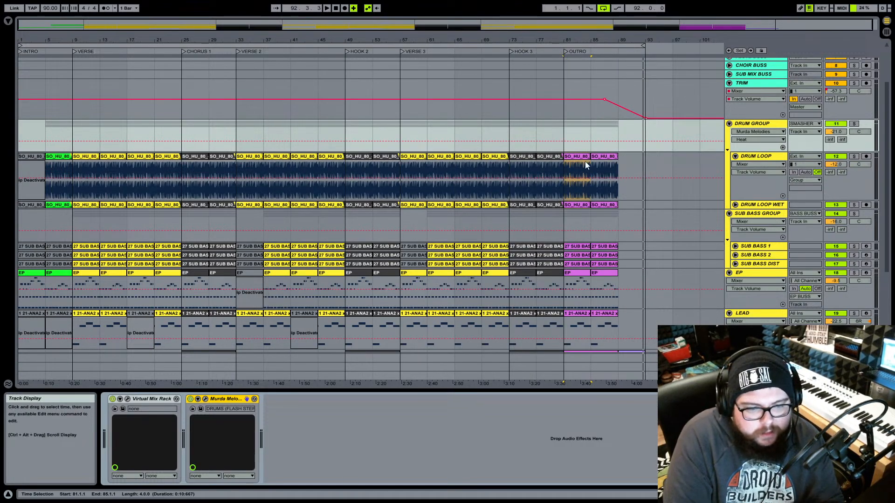
- Solo the DRUM GROUP and compare its sound from bar 5 with Murda Melodies bypassed and active
{"action": "left_click", "coordinate": [854, 124]}
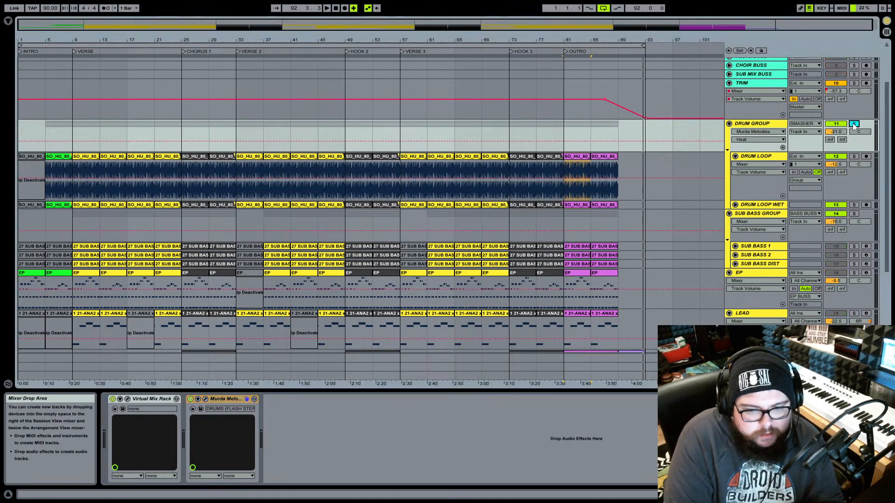
{"action": "left_click", "coordinate": [61, 161]}
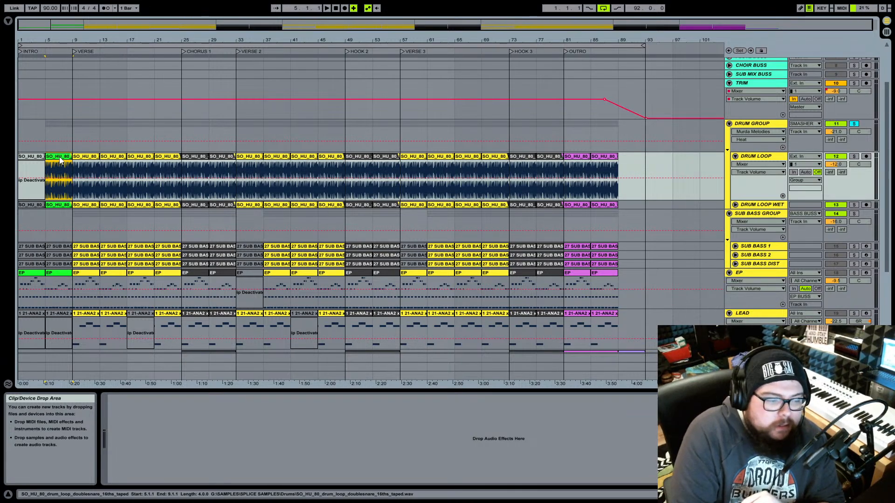
{"action": "left_click", "coordinate": [755, 127]}
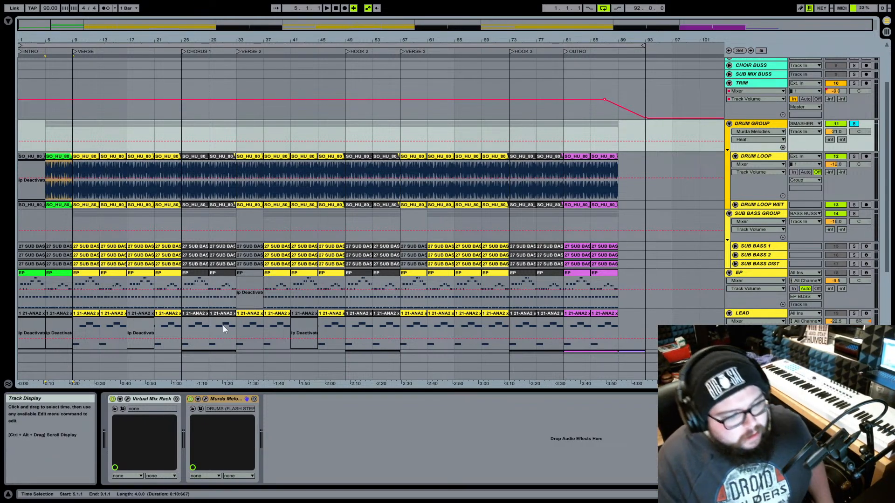
{"action": "left_click", "coordinate": [205, 399]}
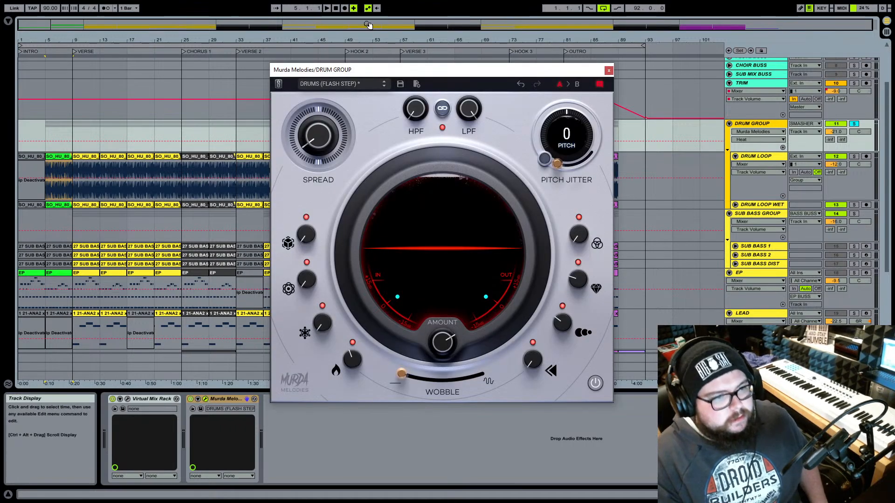
{"action": "left_click", "coordinate": [328, 9]}
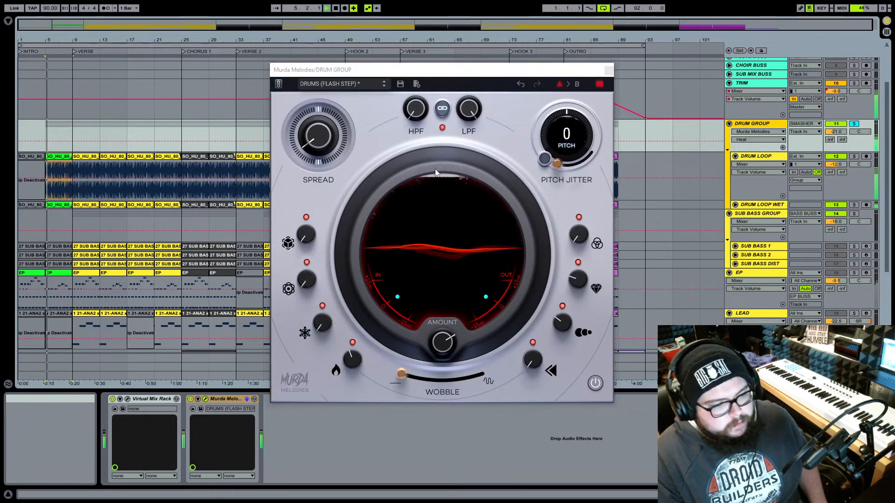
{"action": "left_click", "coordinate": [595, 383]}
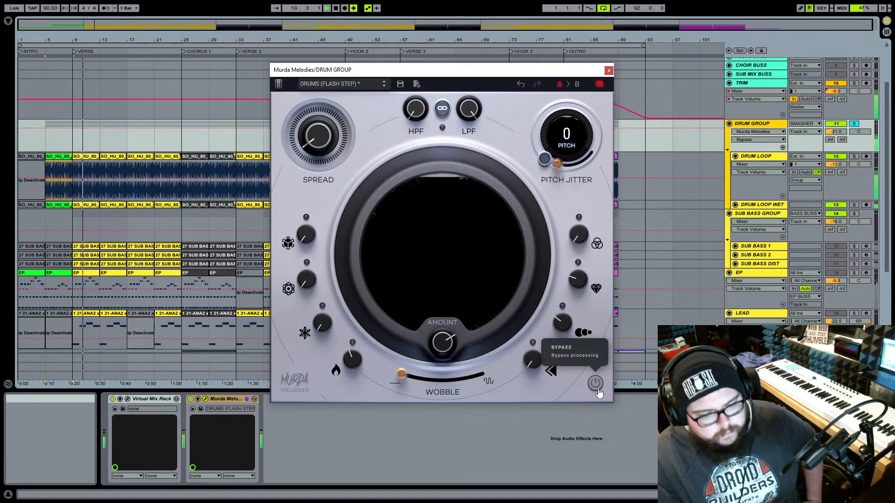
{"action": "left_click", "coordinate": [597, 387]}
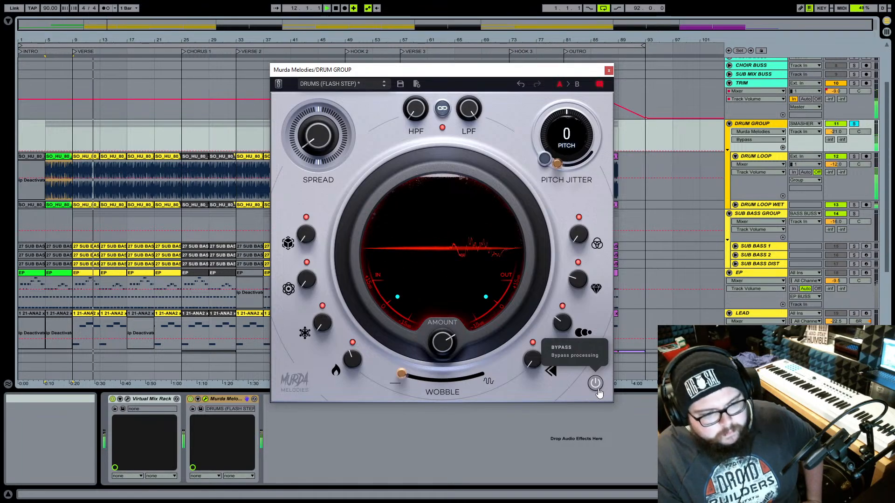
- Unsolo the DRUM GROUP and compare the full mix with Murda Melodies bypassed and active
{"action": "left_click", "coordinate": [854, 124]}
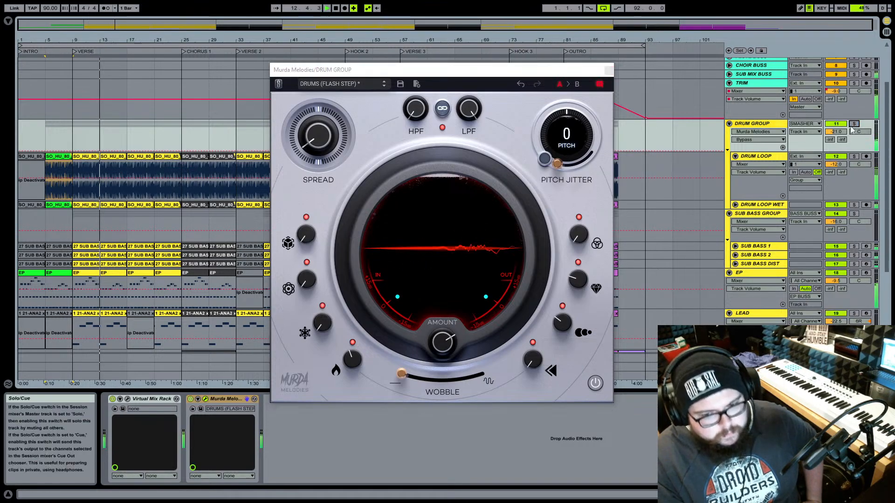
{"action": "left_click", "coordinate": [595, 383]}
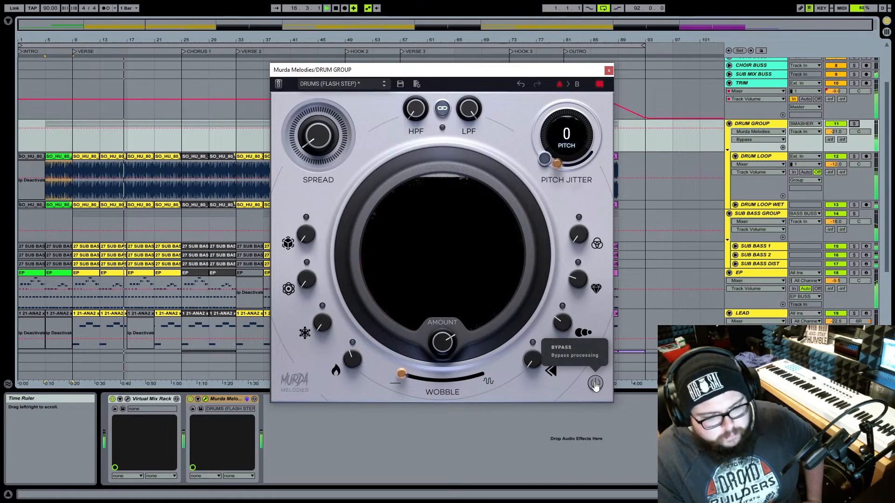
{"action": "left_click", "coordinate": [596, 384]}
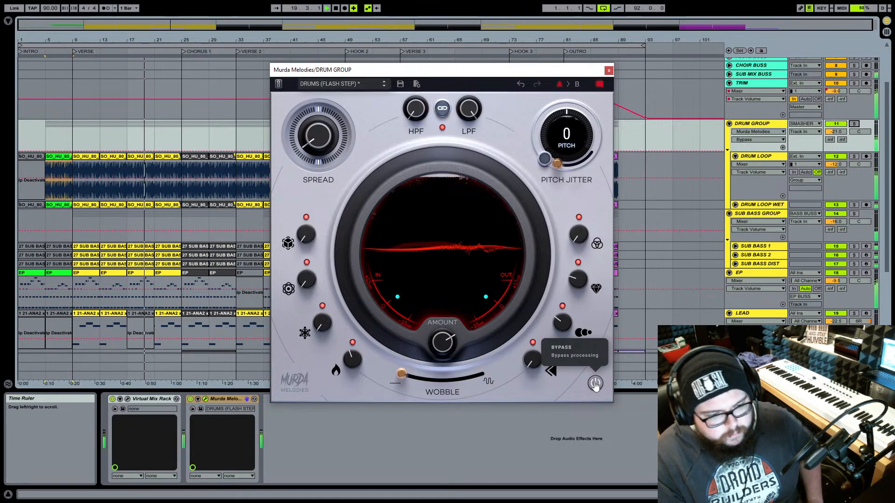
{"action": "key", "text": "space"}
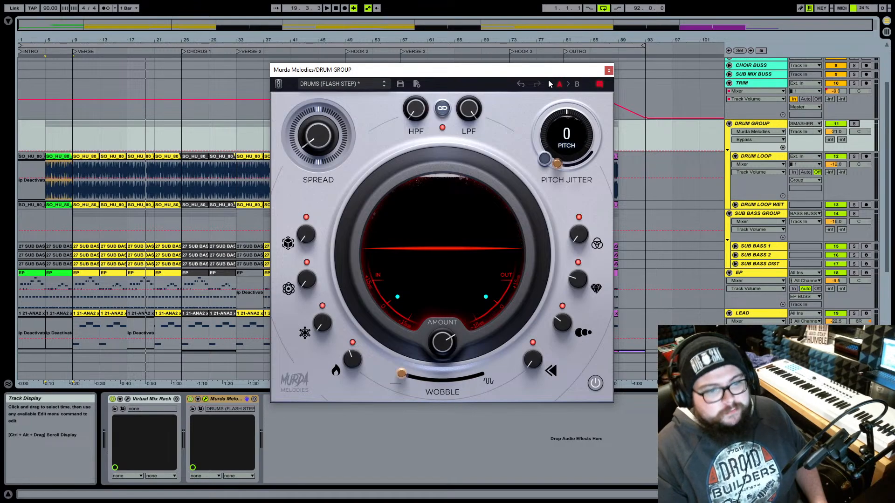
{"action": "left_click", "coordinate": [609, 71]}
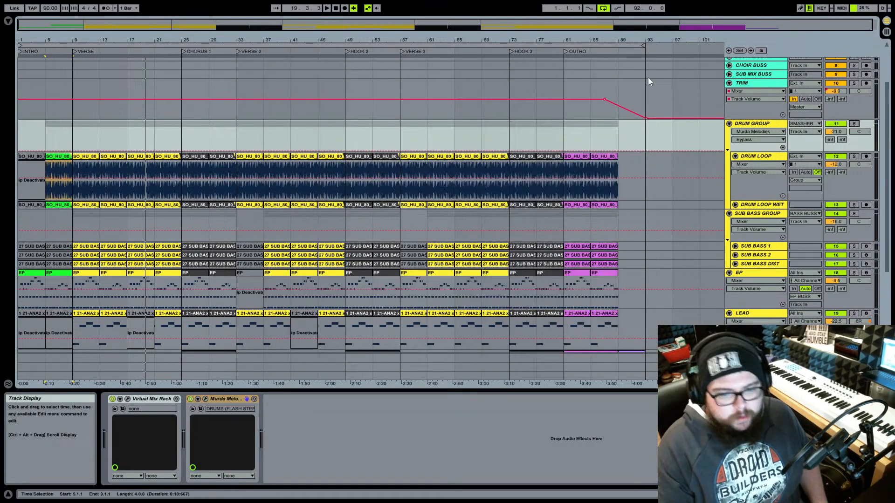
- Fold the DRUM GROUP, SUB BASS GROUP, EP, LEAD, FLUTE, BELL and CHOIR tracks
{"action": "left_click", "coordinate": [729, 124]}
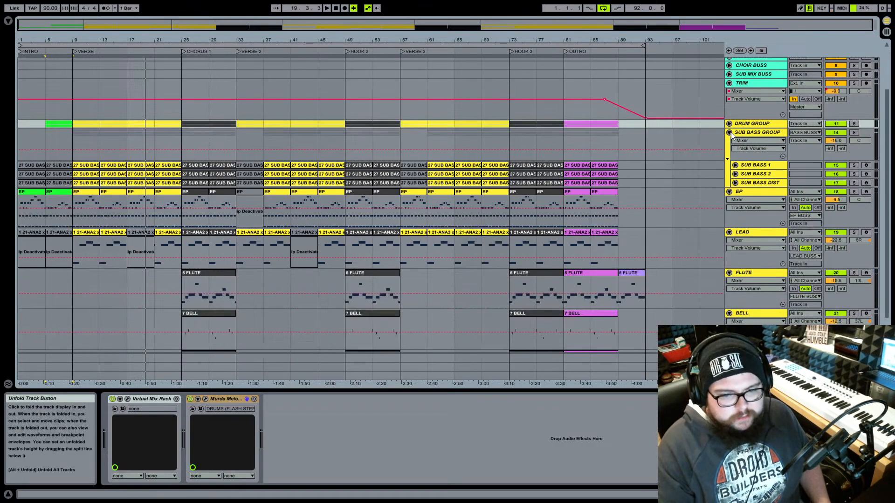
{"action": "left_click", "coordinate": [730, 132]}
{"action": "left_click", "coordinate": [731, 143]}
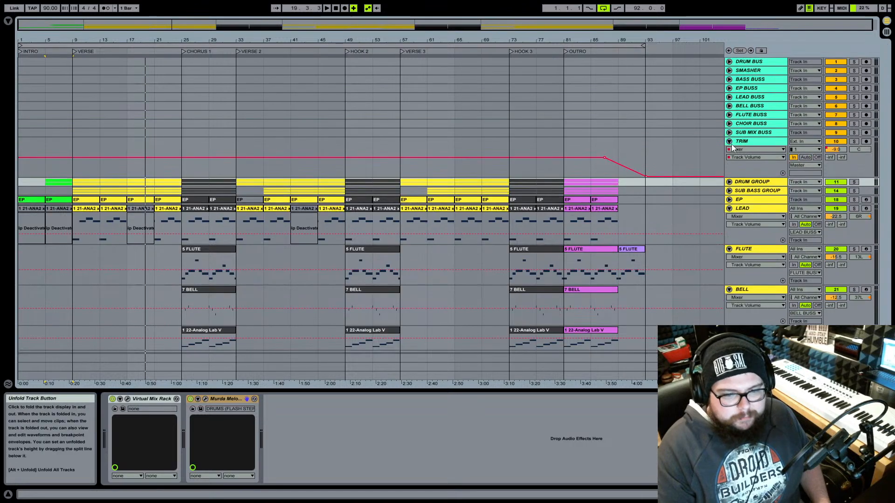
{"action": "left_click", "coordinate": [730, 208]}
{"action": "left_click", "coordinate": [730, 217]}
{"action": "left_click", "coordinate": [730, 227]}
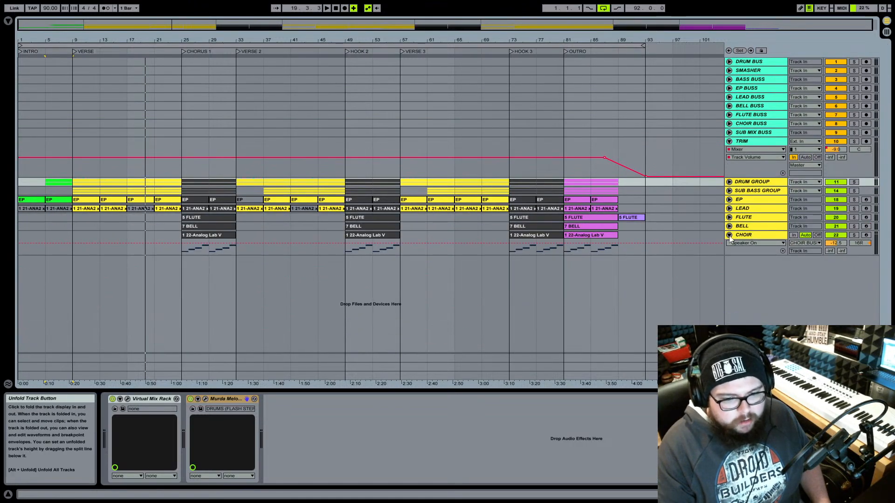
{"action": "left_click", "coordinate": [730, 235]}
- Select the whole song's loop range from the INTRO through the end of the OUTRO and leave full-screen mode
{"action": "left_click", "coordinate": [436, 45]}
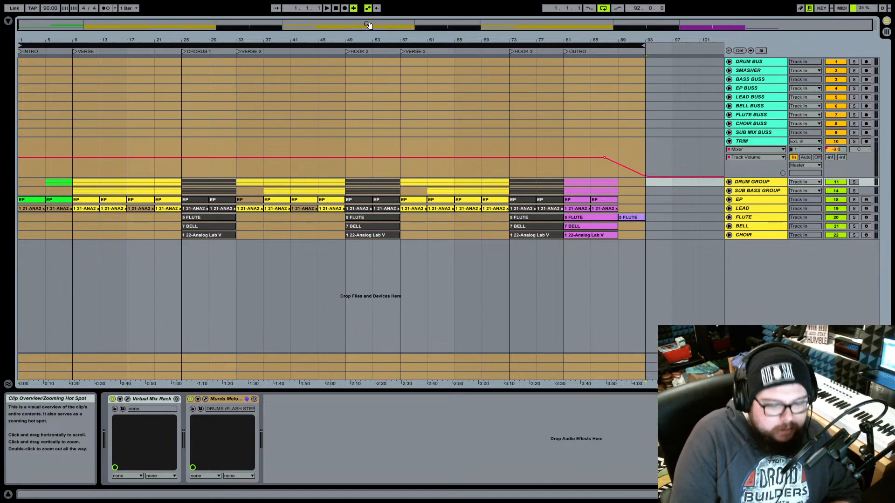
{"action": "key", "text": "F11"}
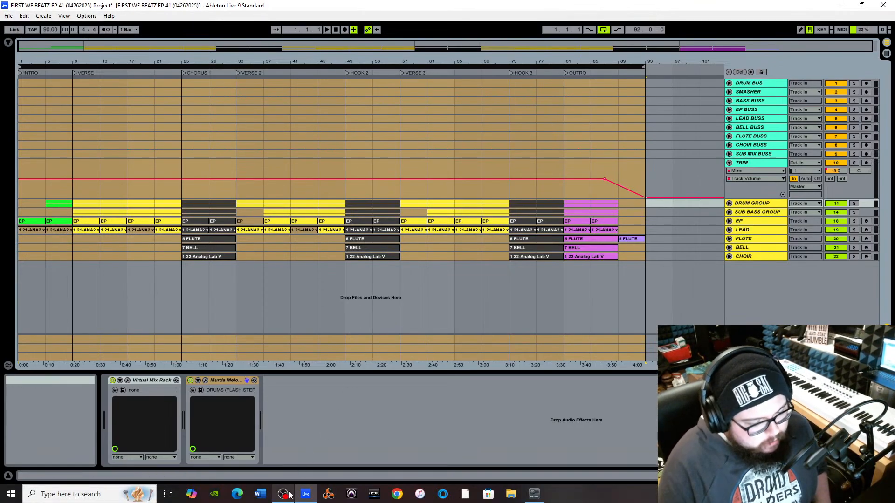